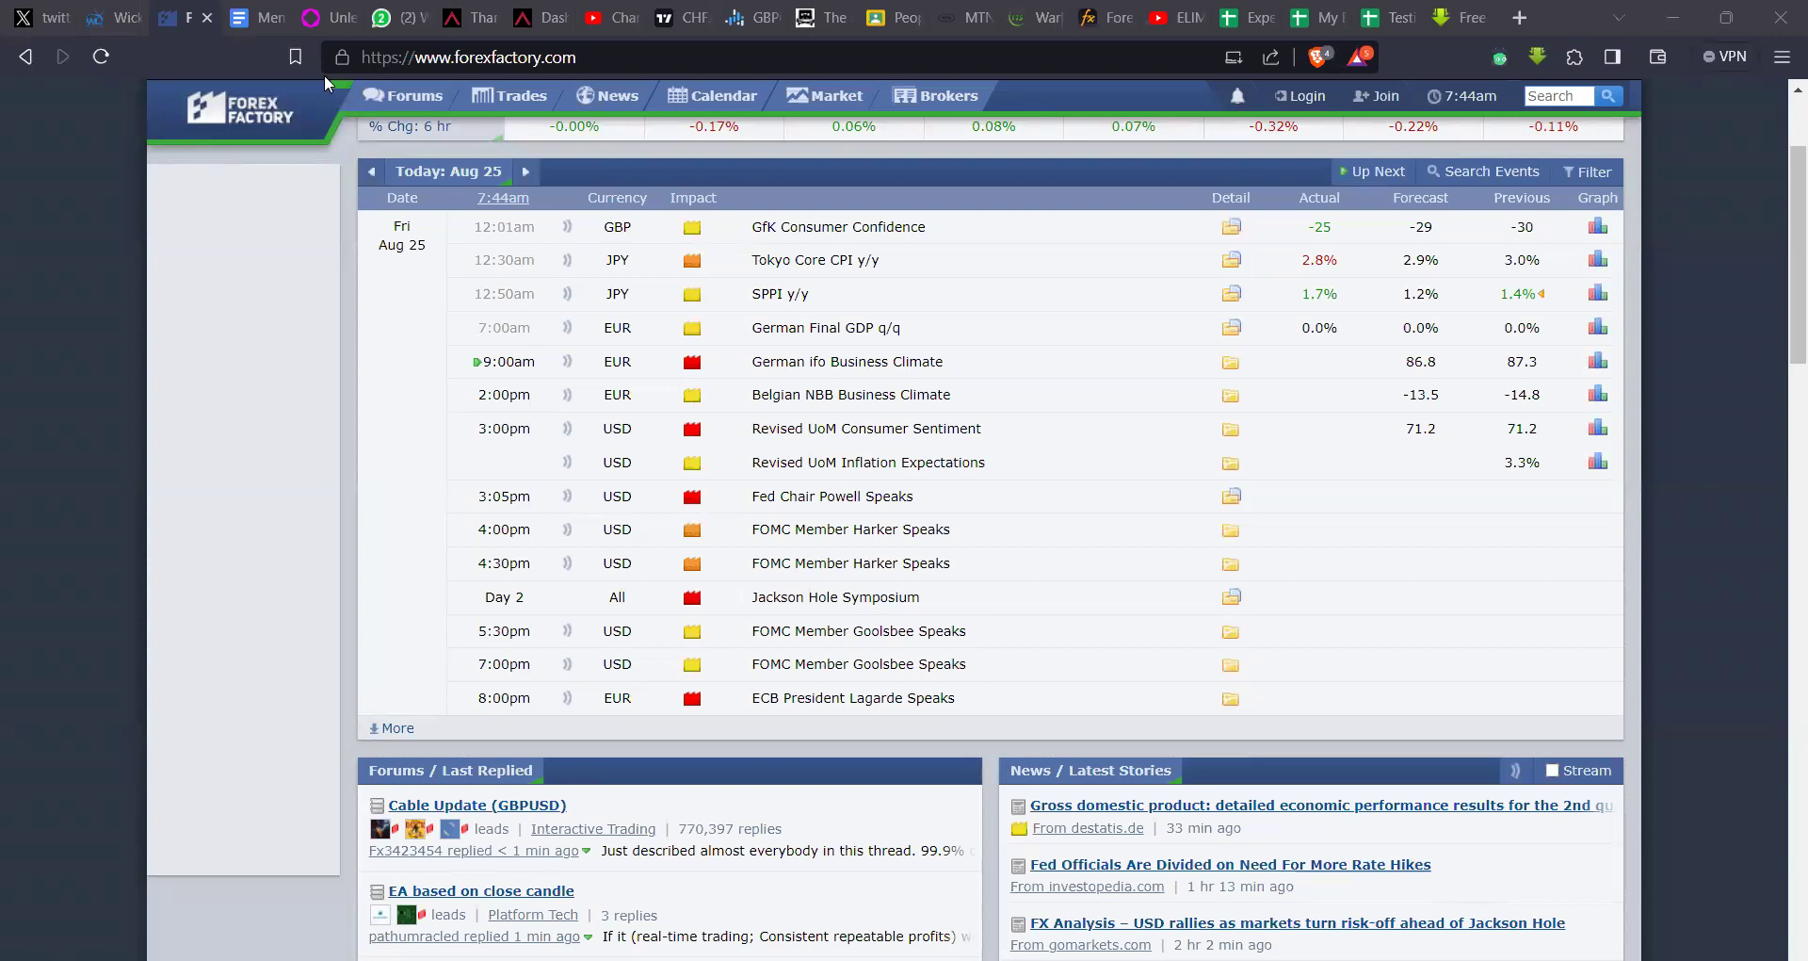
# Step: Reload the Forex Factory calendar and filter out the yellow low-impact events
pyautogui.click(504, 60)
pyautogui.press('Return')
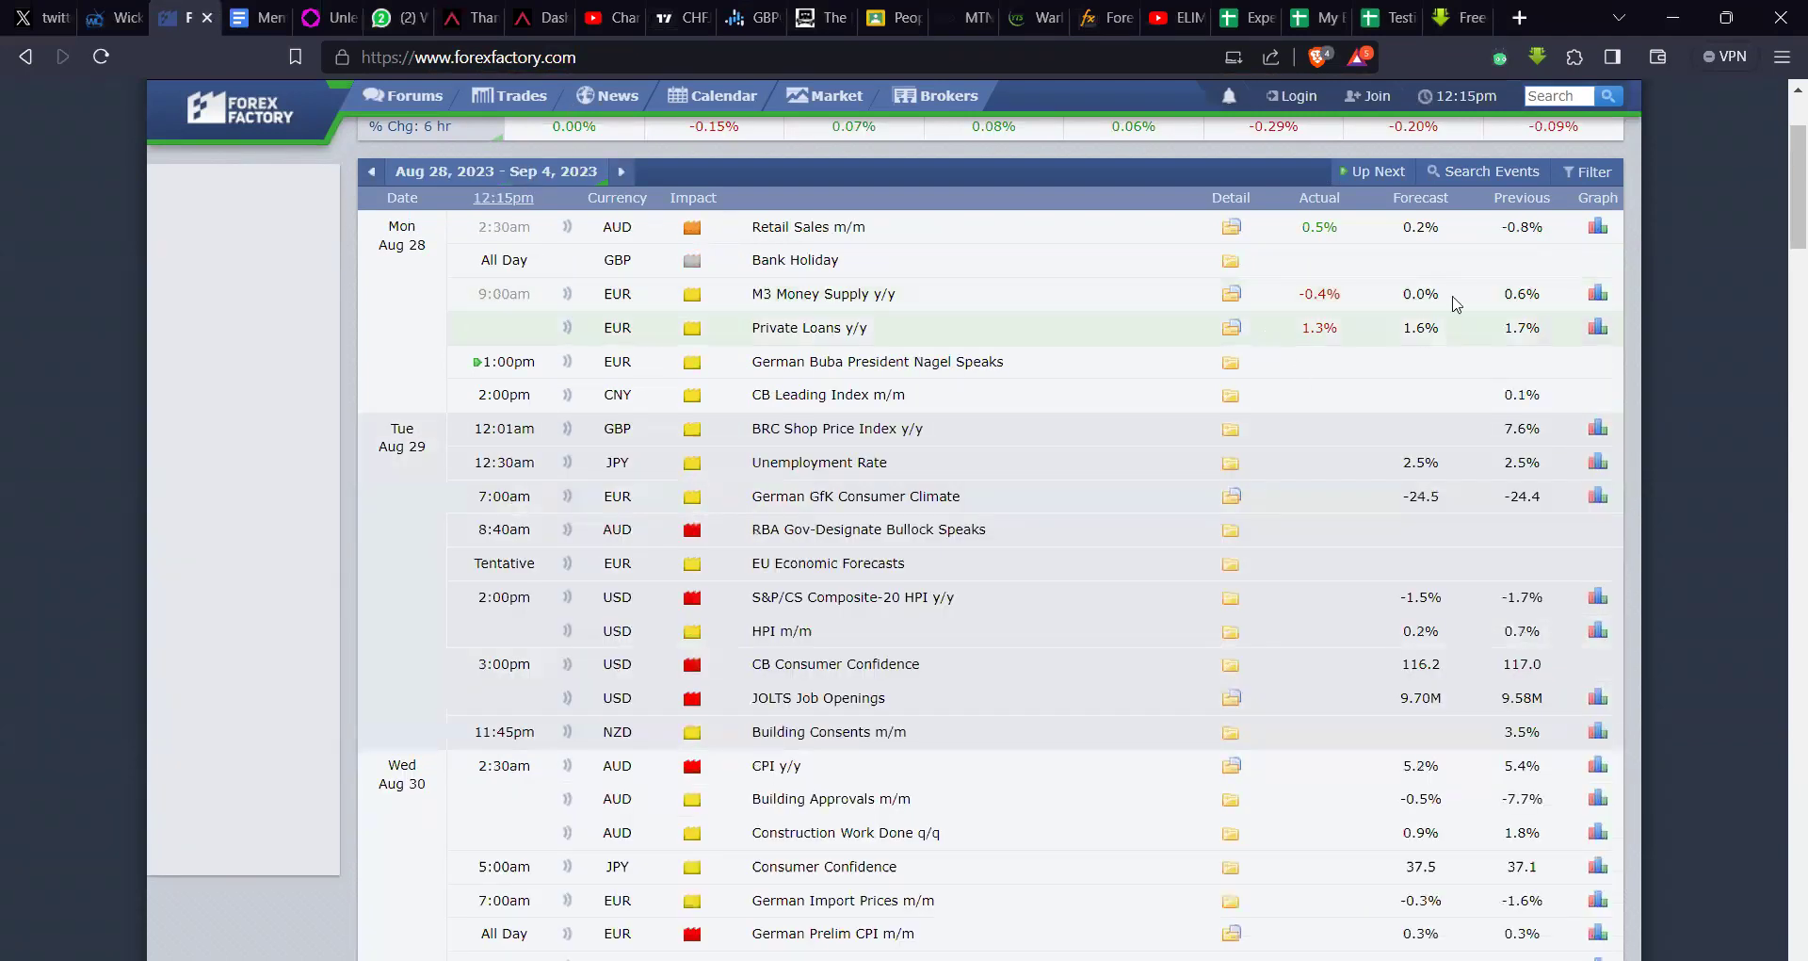
pyautogui.scroll(1, 1756, 257)
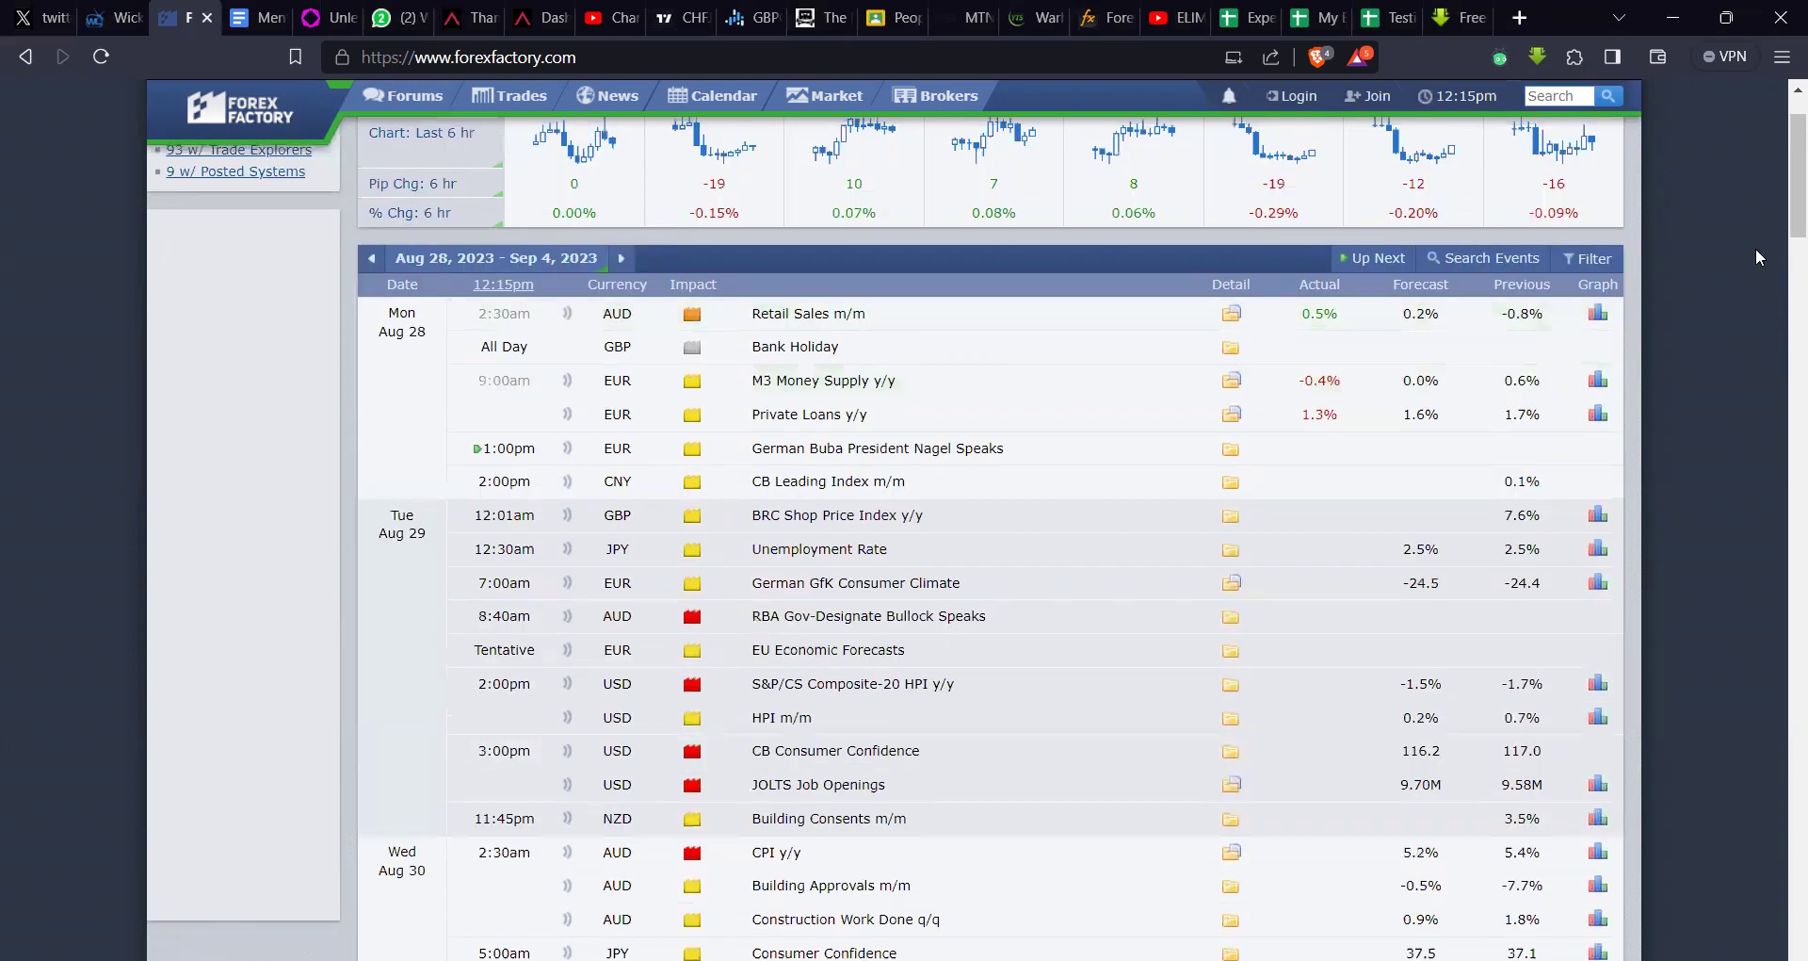
pyautogui.click(1588, 262)
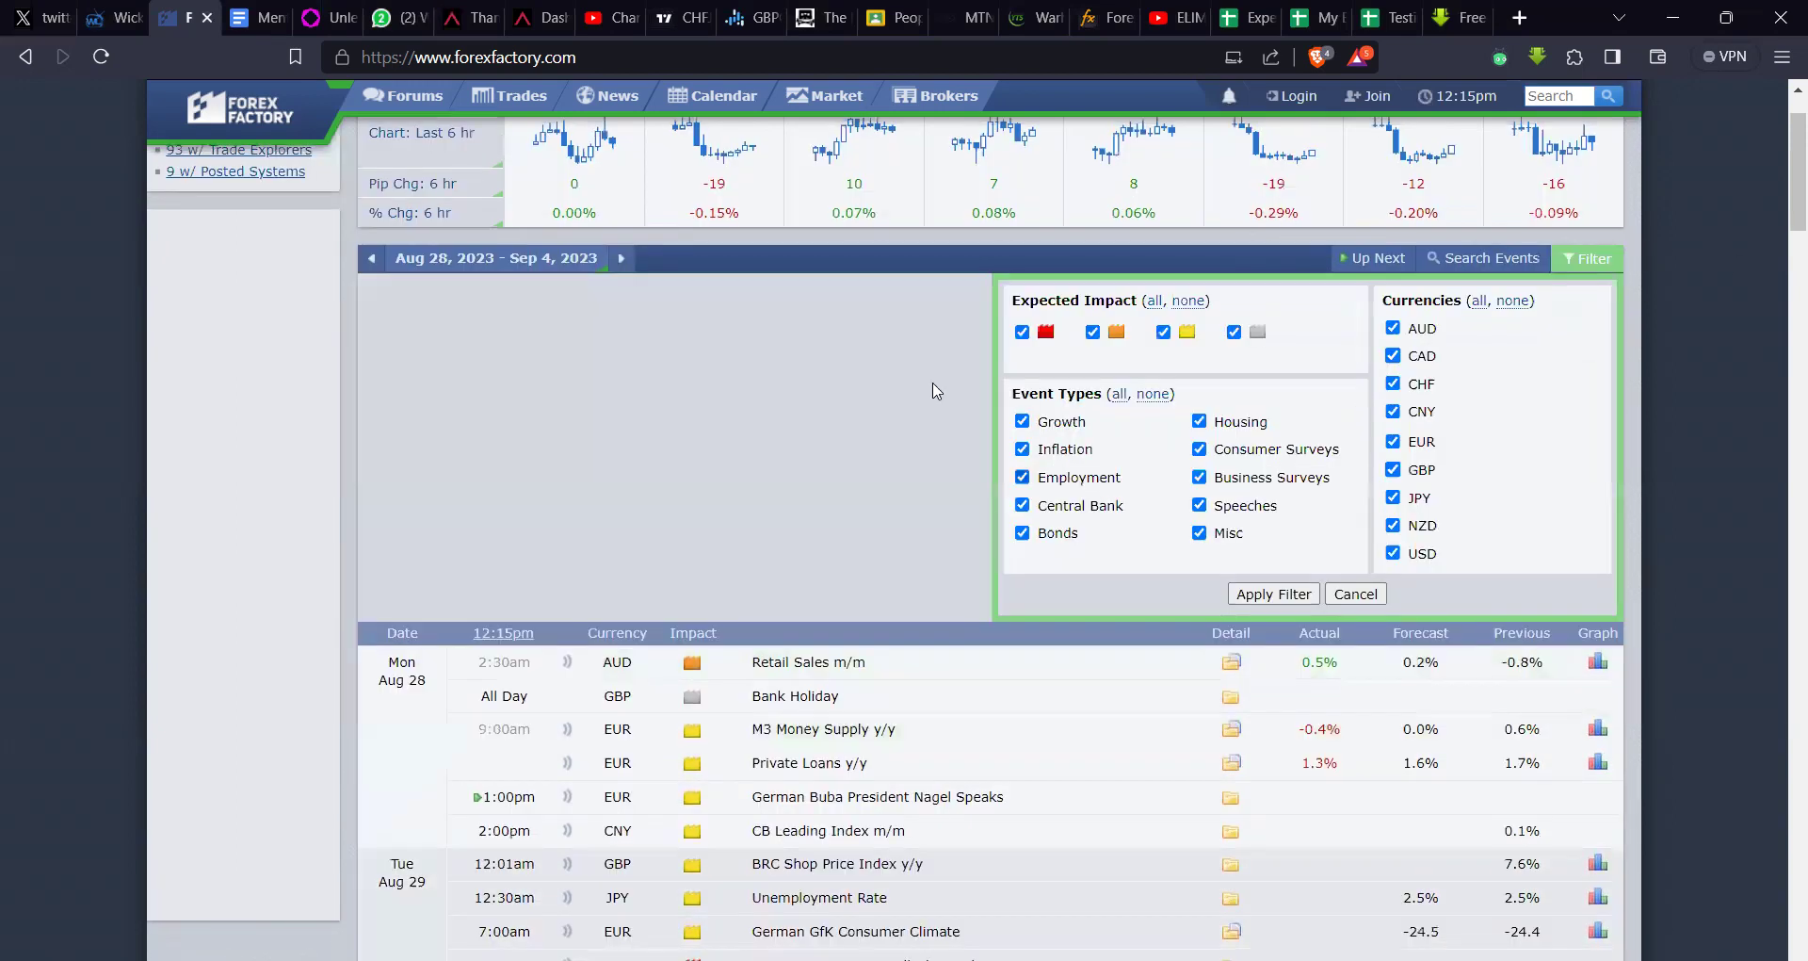
pyautogui.click(1163, 334)
pyautogui.click(1293, 594)
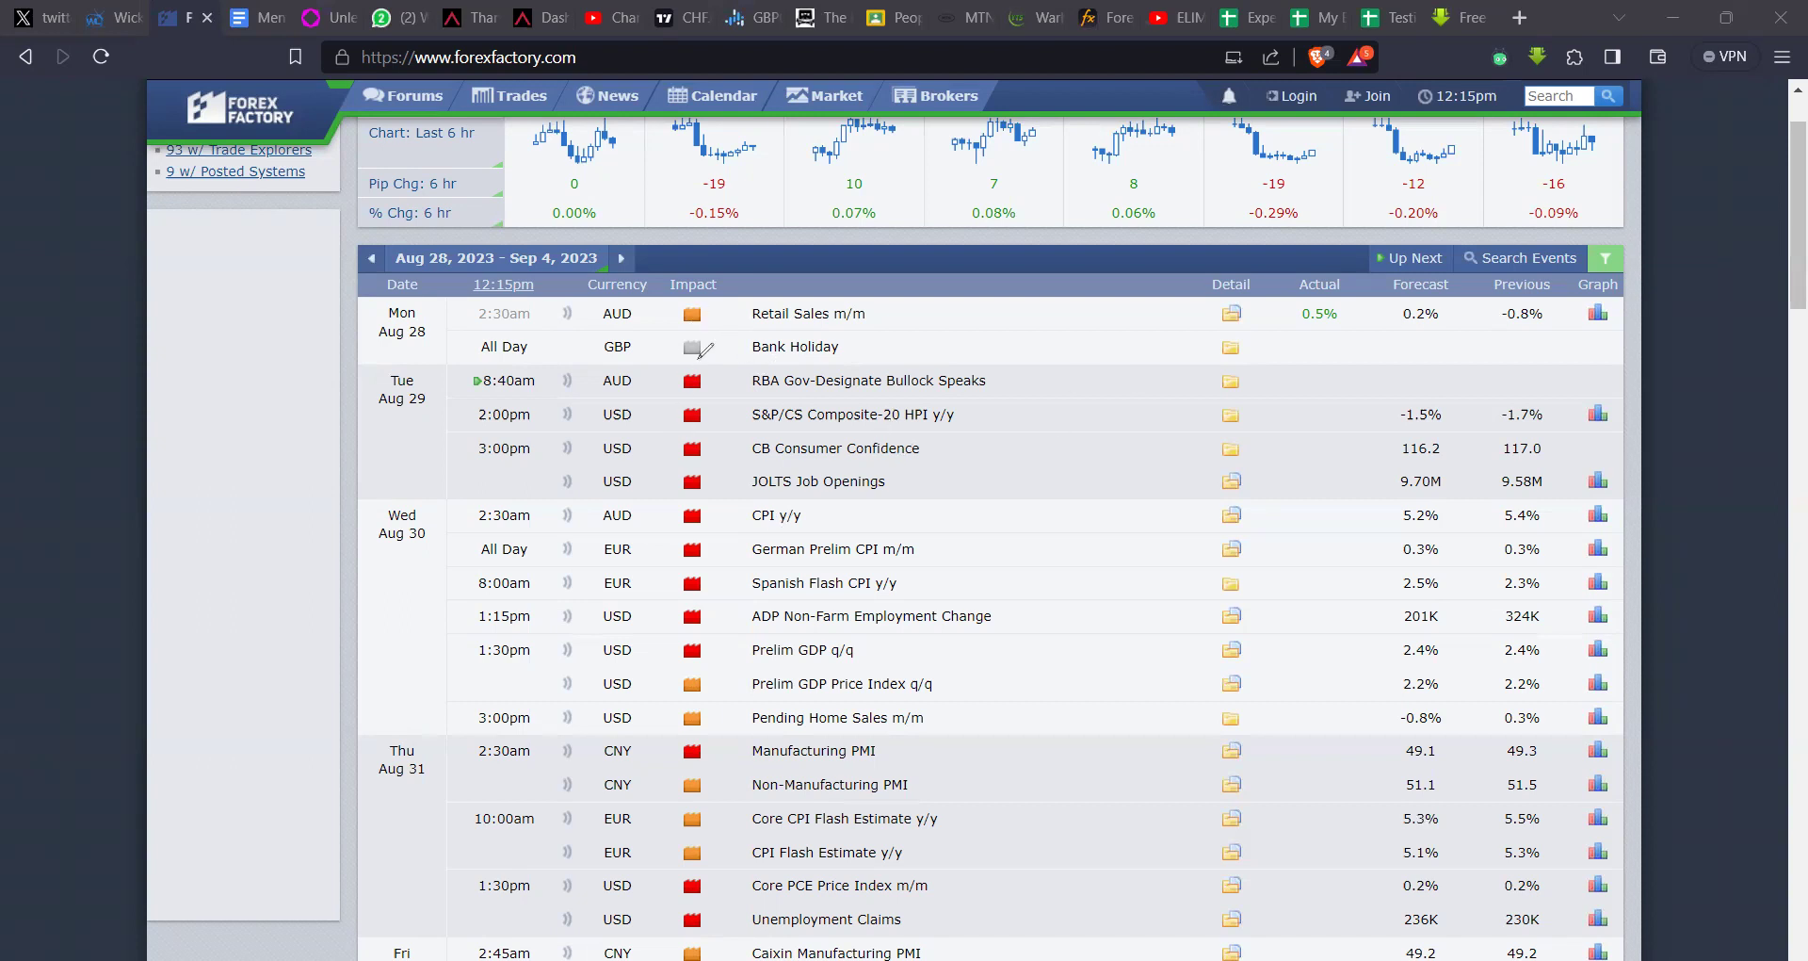
# Step: Circle Tuesday's red impact markers and draw an arrow beside the RBA Gov-Designate Bullock Speaks event, undoing both marks
pyautogui.moveTo(682, 369)
pyautogui.mouseDown()
pyautogui.moveTo(666, 438)
pyautogui.moveTo(719, 424)
pyautogui.mouseUp()
pyautogui.moveTo(682, 372)
pyautogui.mouseDown()
pyautogui.moveTo(679, 483)
pyautogui.moveTo(734, 419)
pyautogui.moveTo(704, 374)
pyautogui.mouseUp()
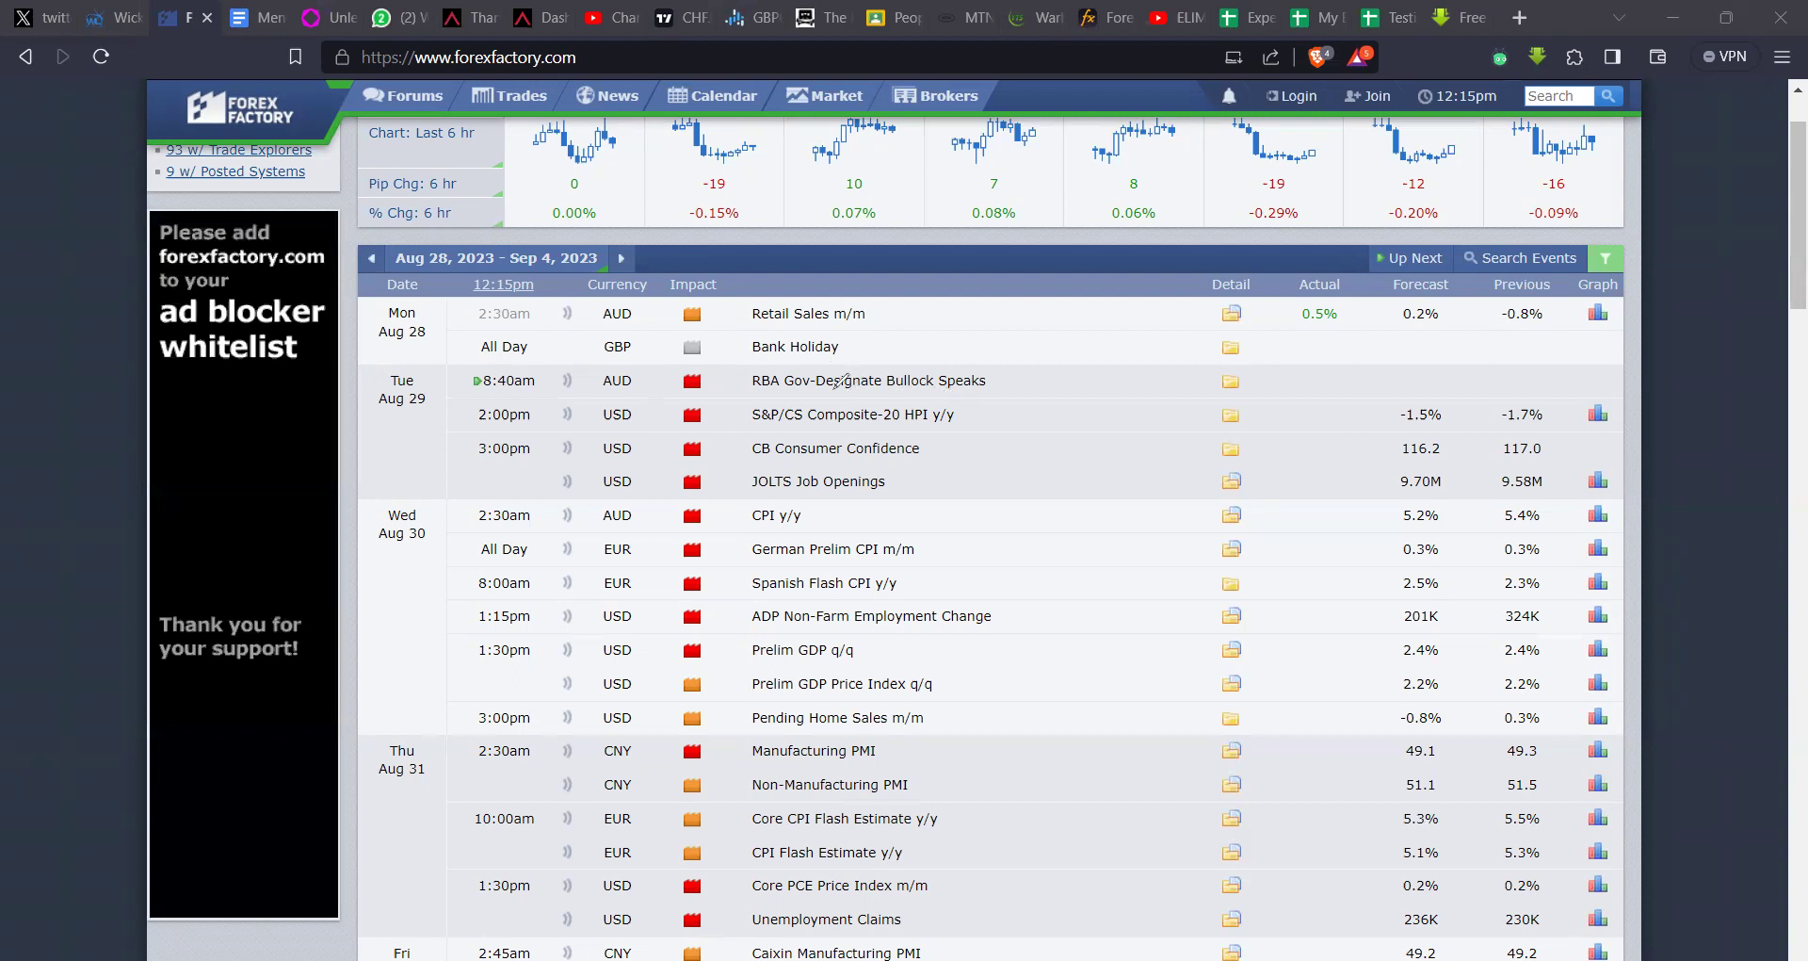
pyautogui.moveTo(1034, 384); pyautogui.dragTo(1162, 376)
pyautogui.moveTo(1005, 404)
pyautogui.mouseDown()
pyautogui.moveTo(1140, 423)
pyautogui.moveTo(1116, 414)
pyautogui.mouseUp()
pyautogui.hotkey('ctrl', 'z')
pyautogui.moveTo(680, 491)
pyautogui.mouseDown()
pyautogui.moveTo(705, 495)
pyautogui.moveTo(742, 377)
pyautogui.moveTo(670, 378)
pyautogui.moveTo(650, 489)
pyautogui.moveTo(707, 493)
pyautogui.mouseUp()
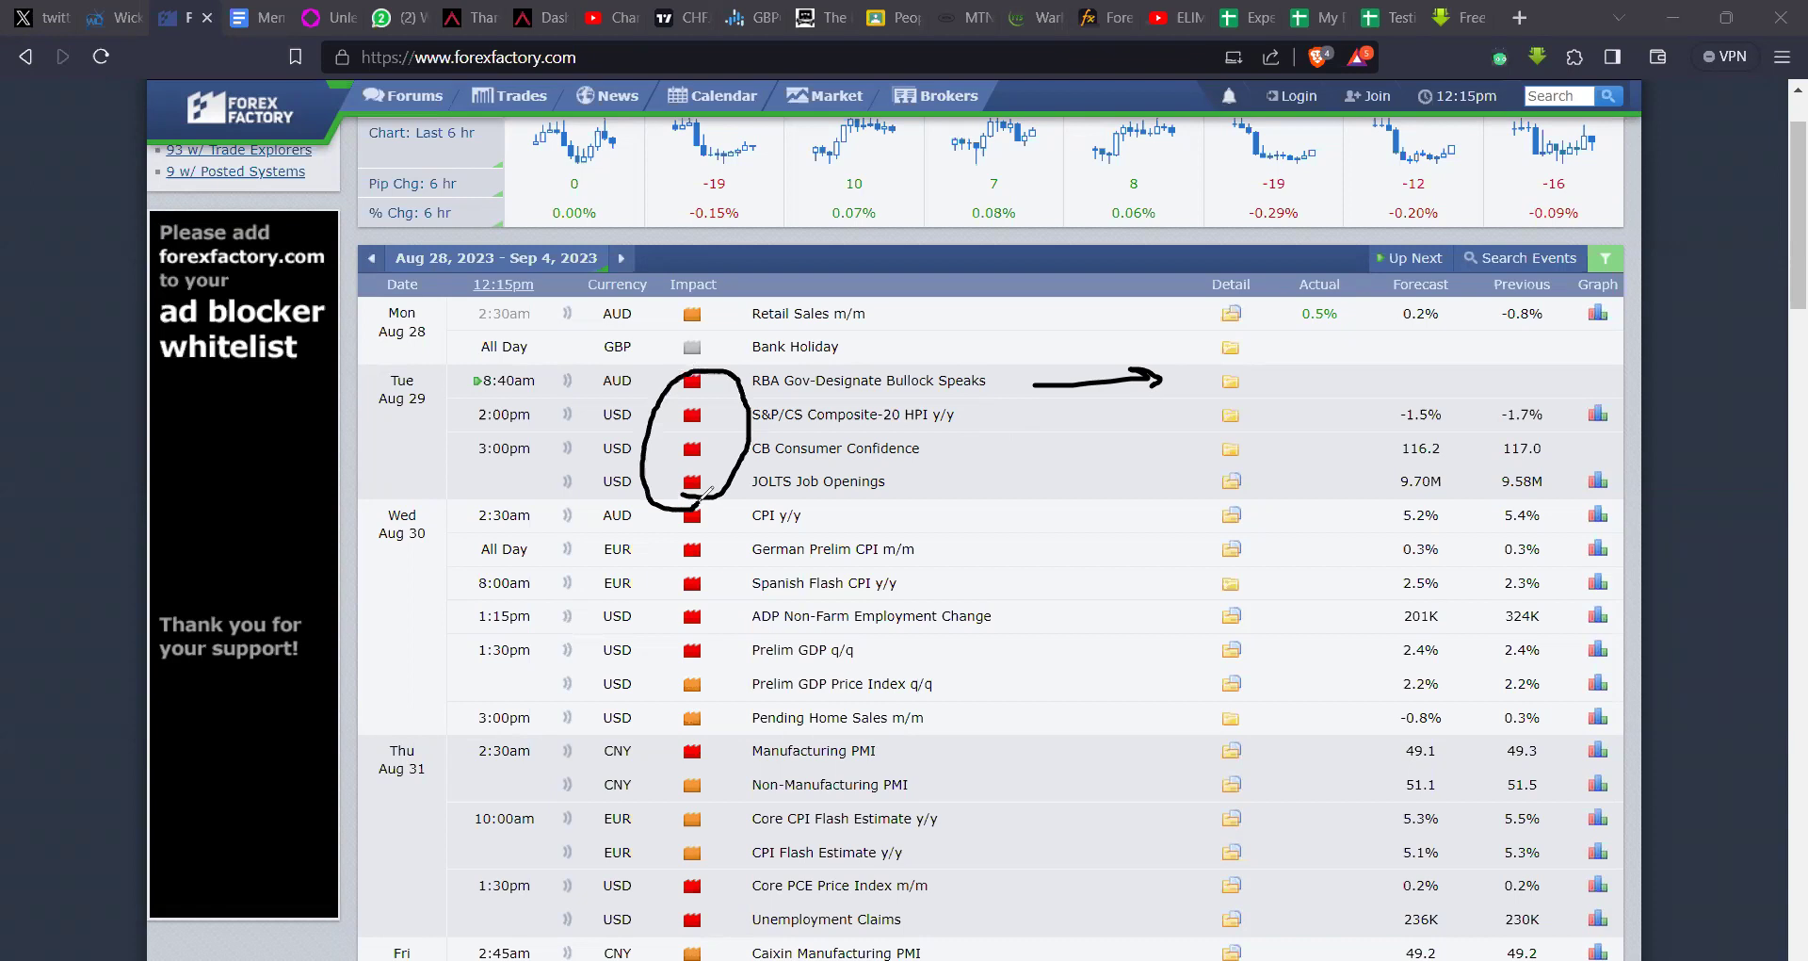
pyautogui.hotkey('ctrl', 'z')
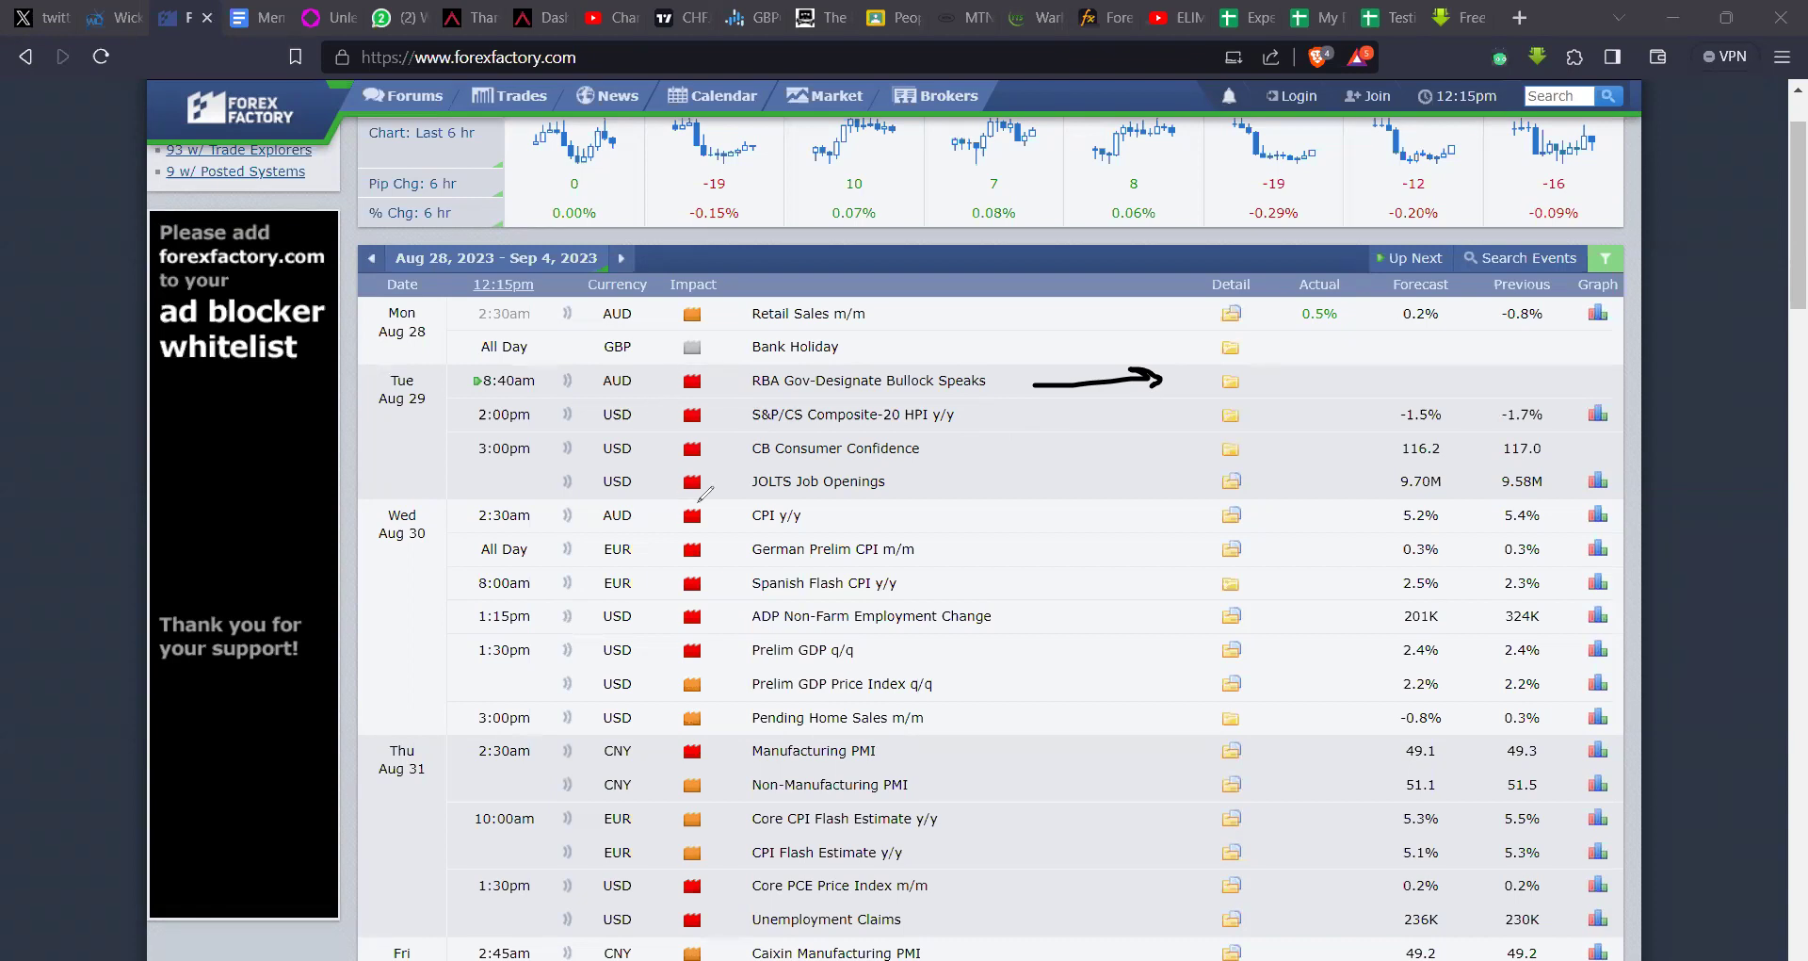
pyautogui.hotkey('ctrl', 'z')
# Step: Mark Wednesday's AUD CPI y/y event and draw a line down alongside Friday's events from CPI m/m to ISM Manufacturing Prices
pyautogui.moveTo(708, 407); pyautogui.dragTo(718, 448)
pyautogui.hotkey('ctrl', 'z')
pyautogui.moveTo(857, 513); pyautogui.dragTo(968, 517)
pyautogui.scroll(-3, 1040, 576)
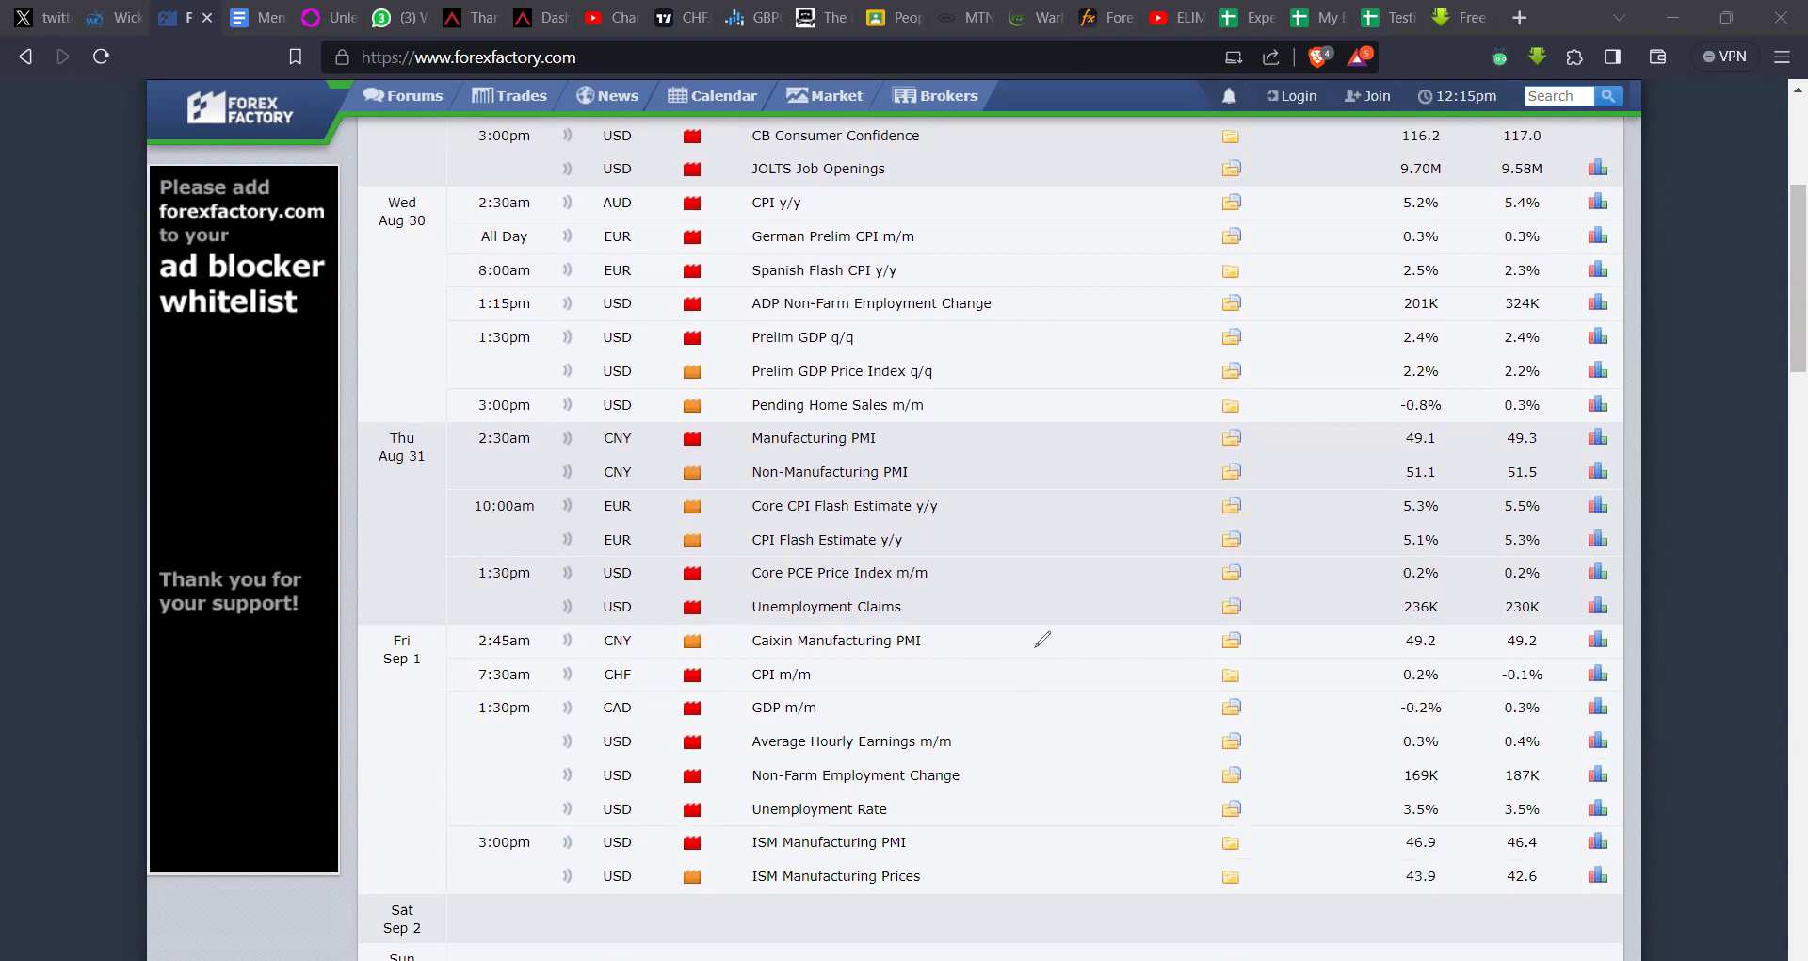
pyautogui.moveTo(999, 670); pyautogui.dragTo(1042, 892)
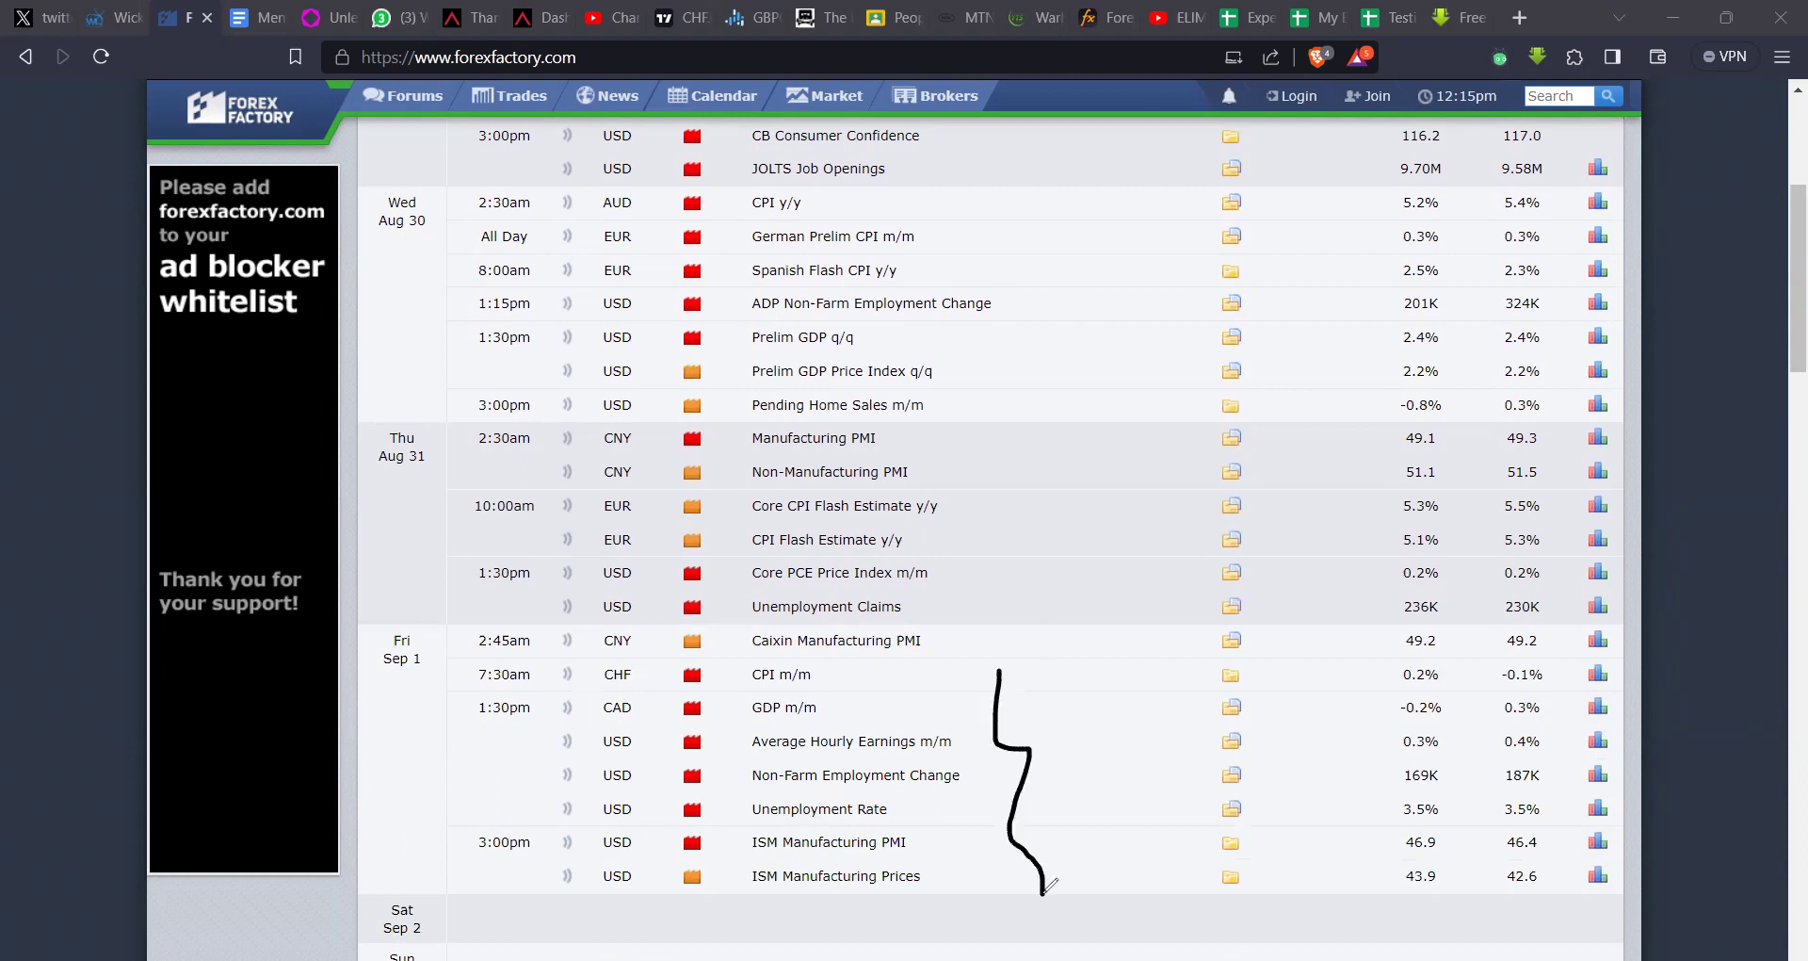
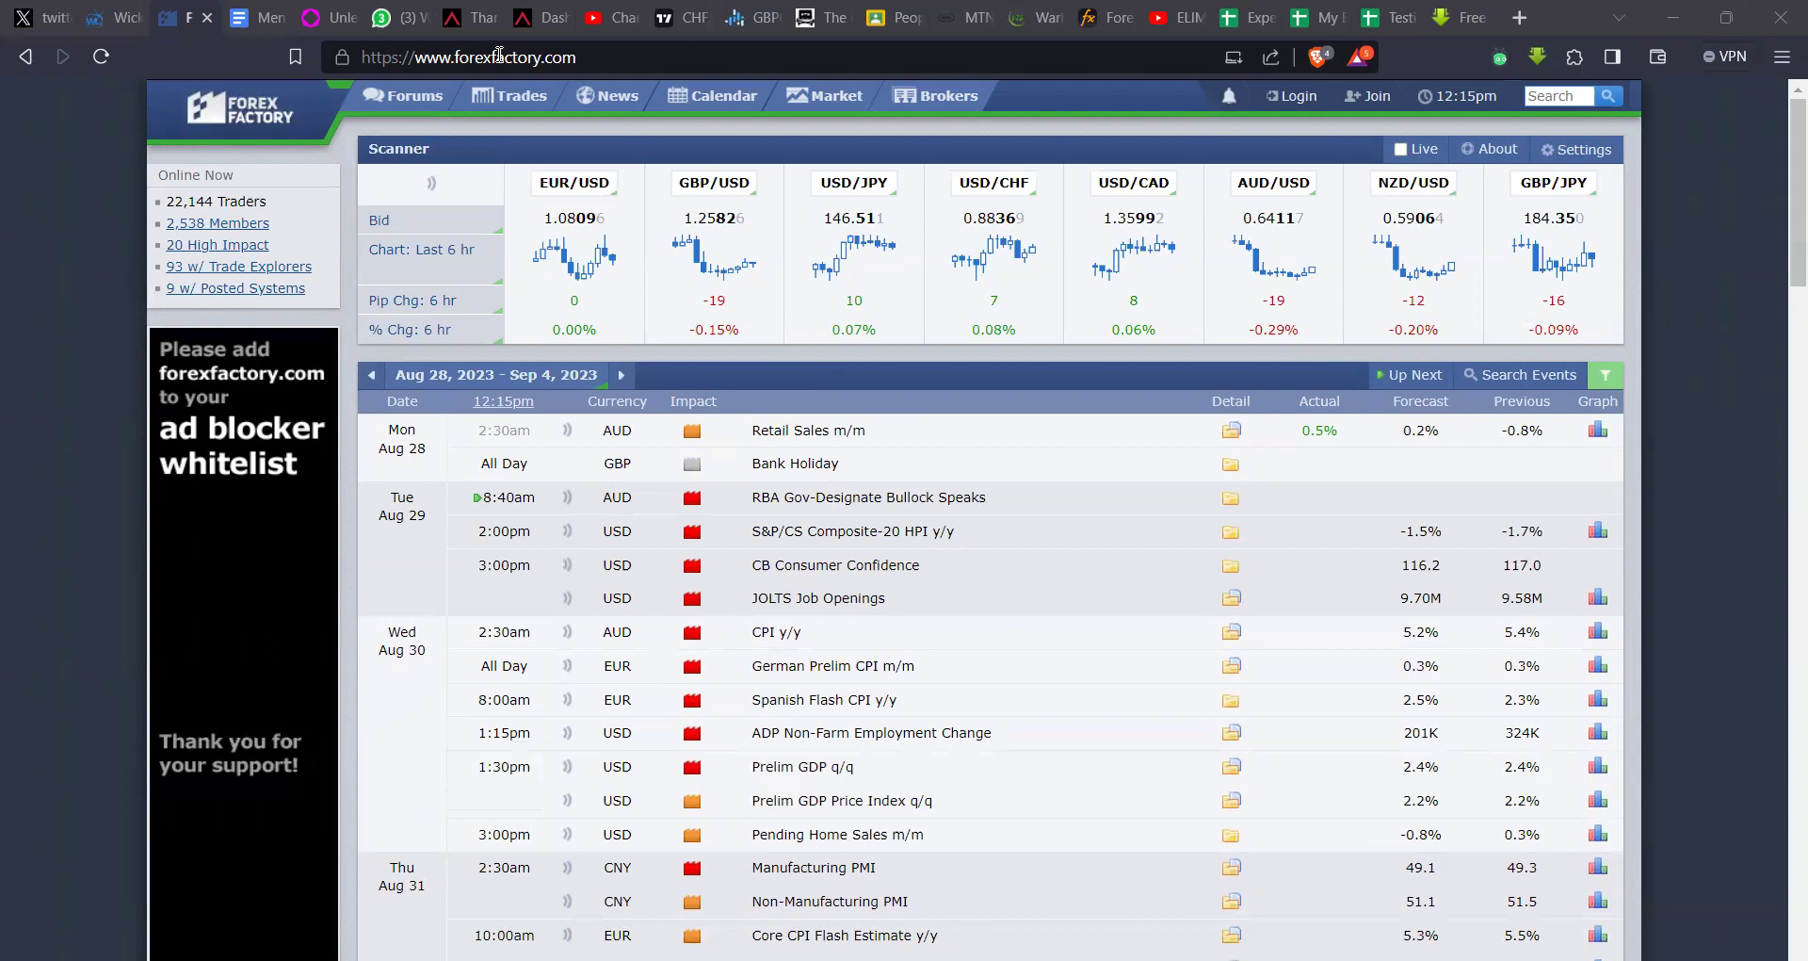
# Step: Load the DXY symbol on the TradingView chart and shorten the red rectangle so it ends on 31 Aug '23
pyautogui.click(674, 20)
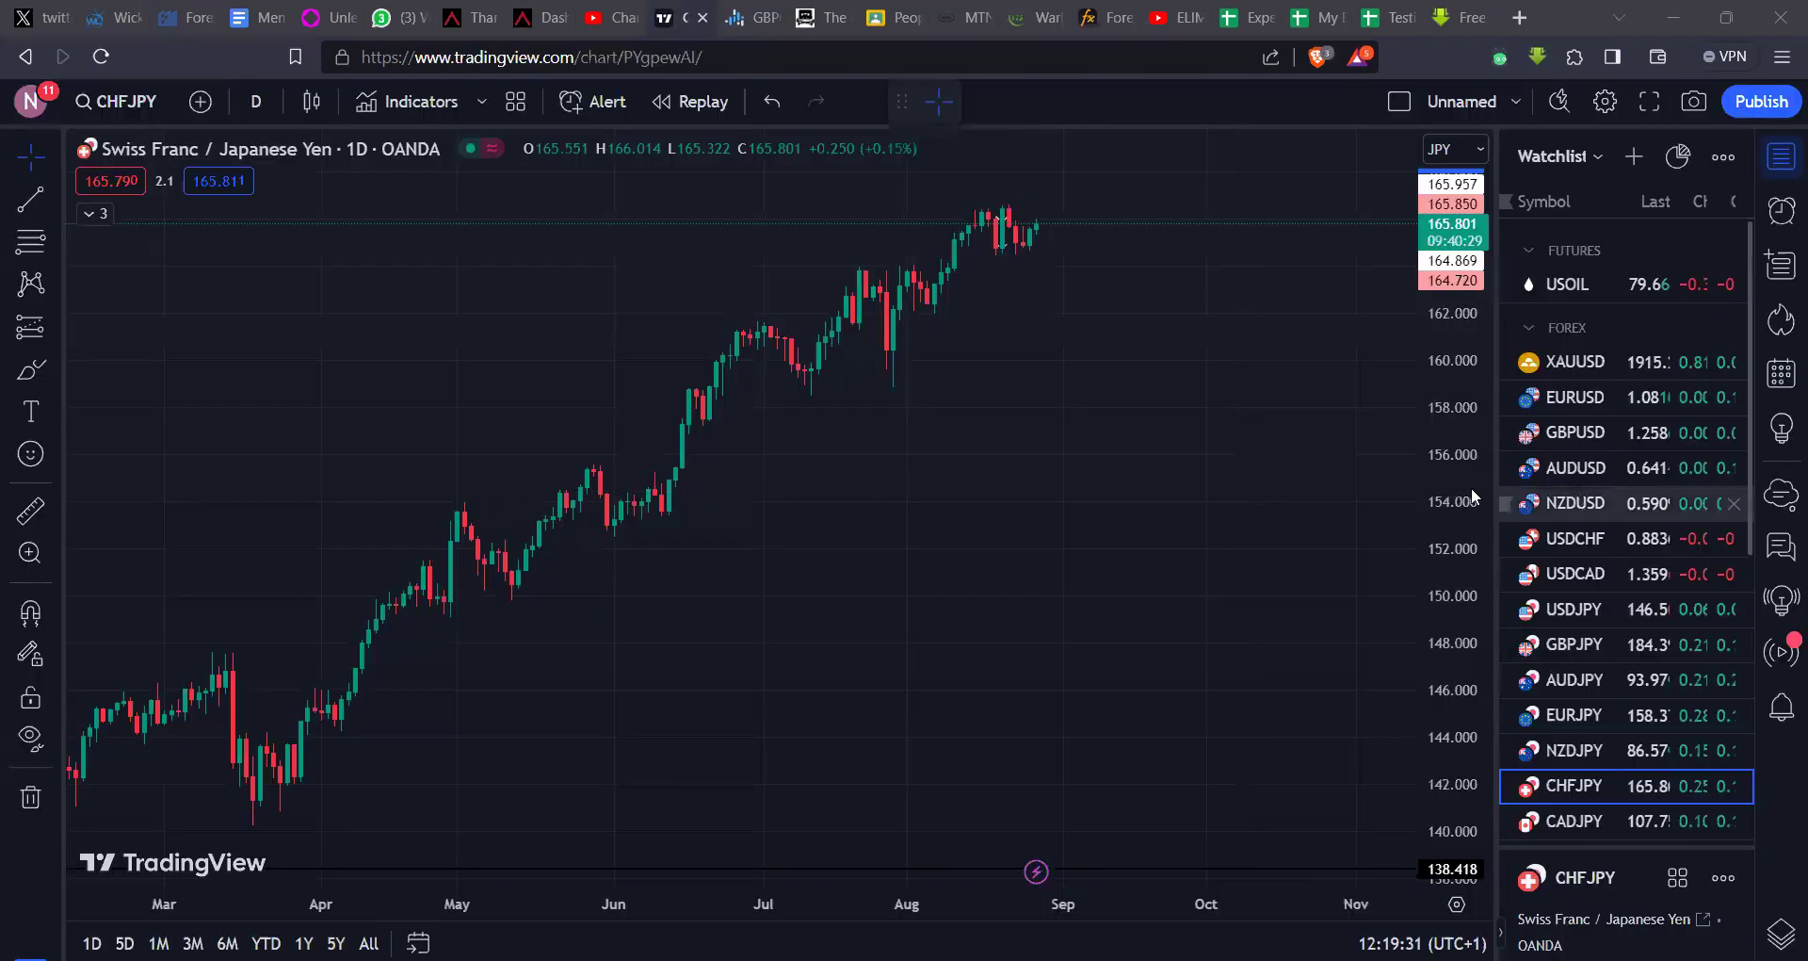
pyautogui.write('DXY')
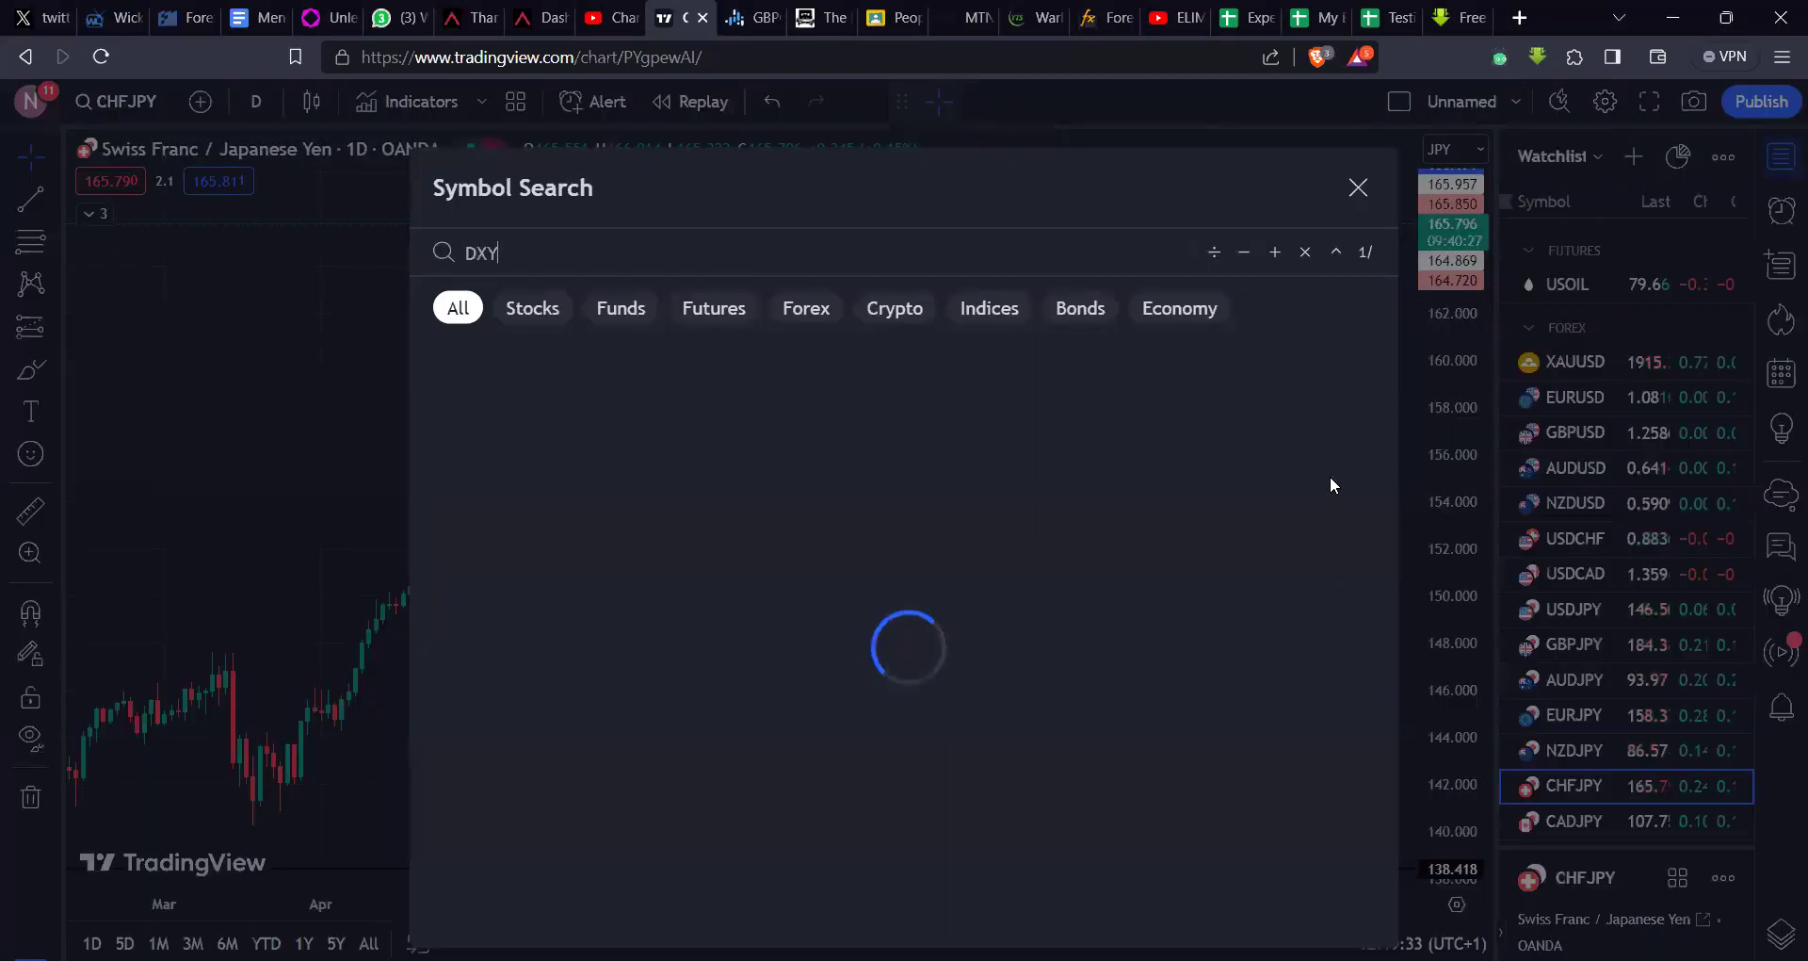
pyautogui.press('Escape')
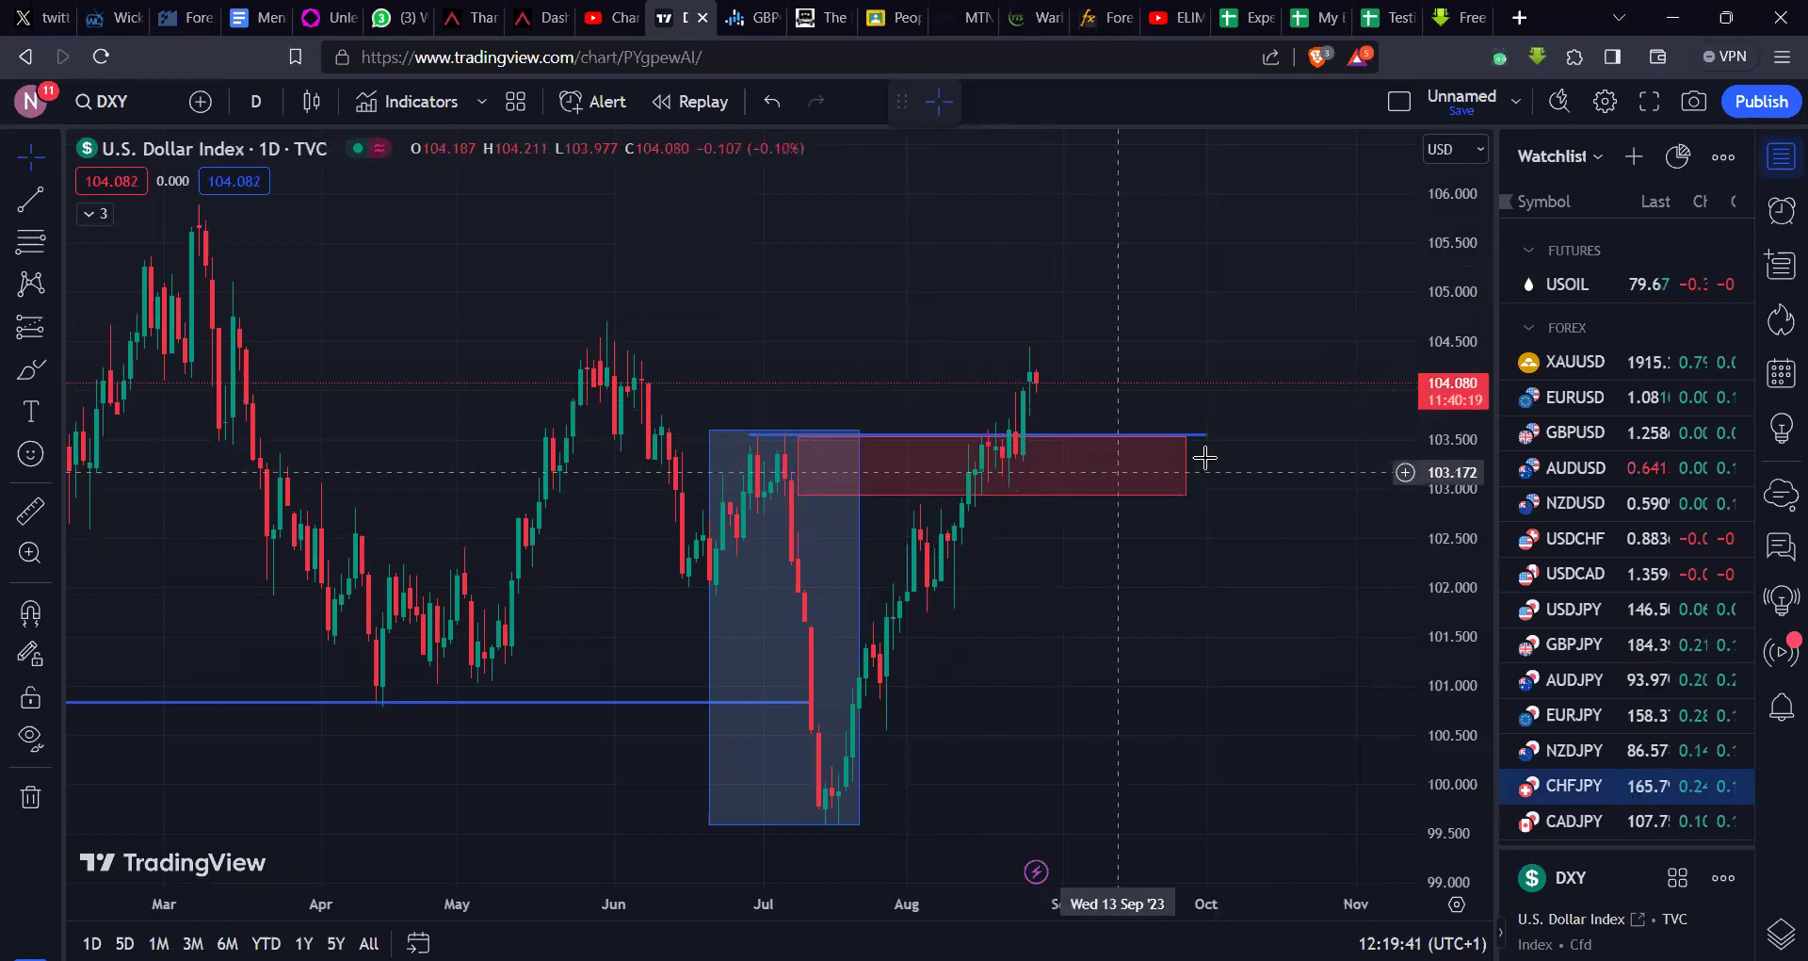
pyautogui.moveTo(1185, 469); pyautogui.dragTo(1056, 472)
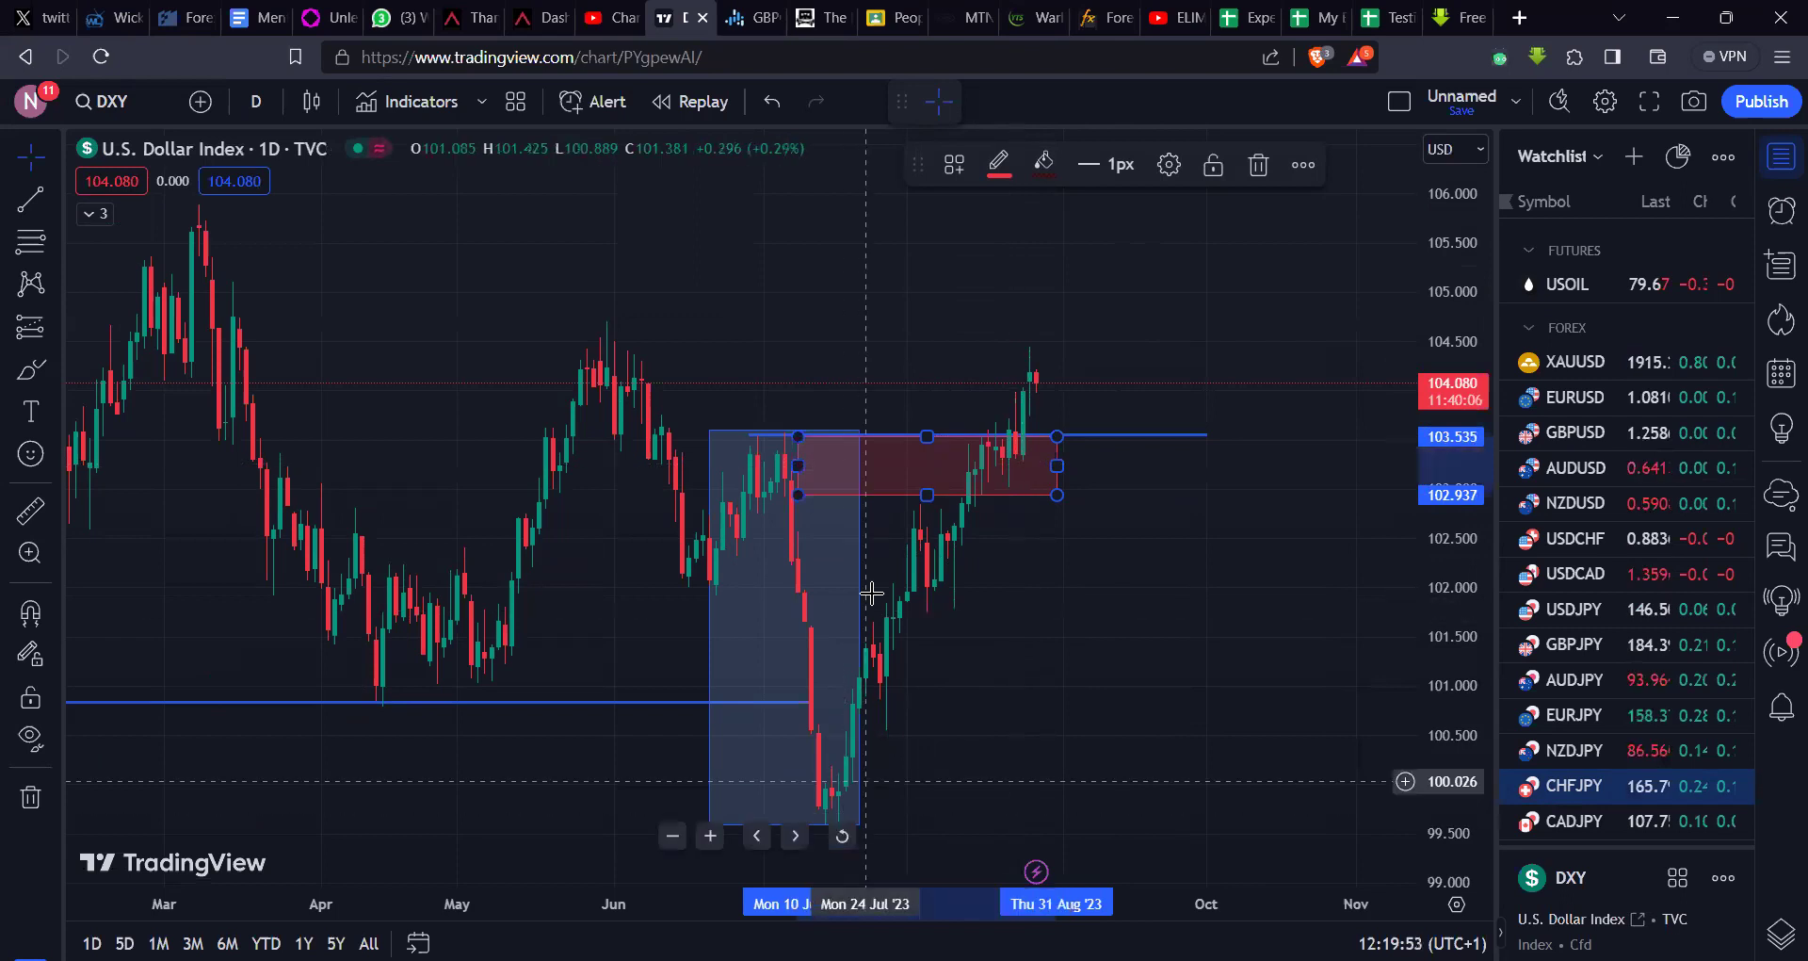
# Step: Show the DXY chart on the 1 week timeframe with price history back to about 2015
pyautogui.scroll(-3, 827, 529)
pyautogui.scroll(-5, 827, 530)
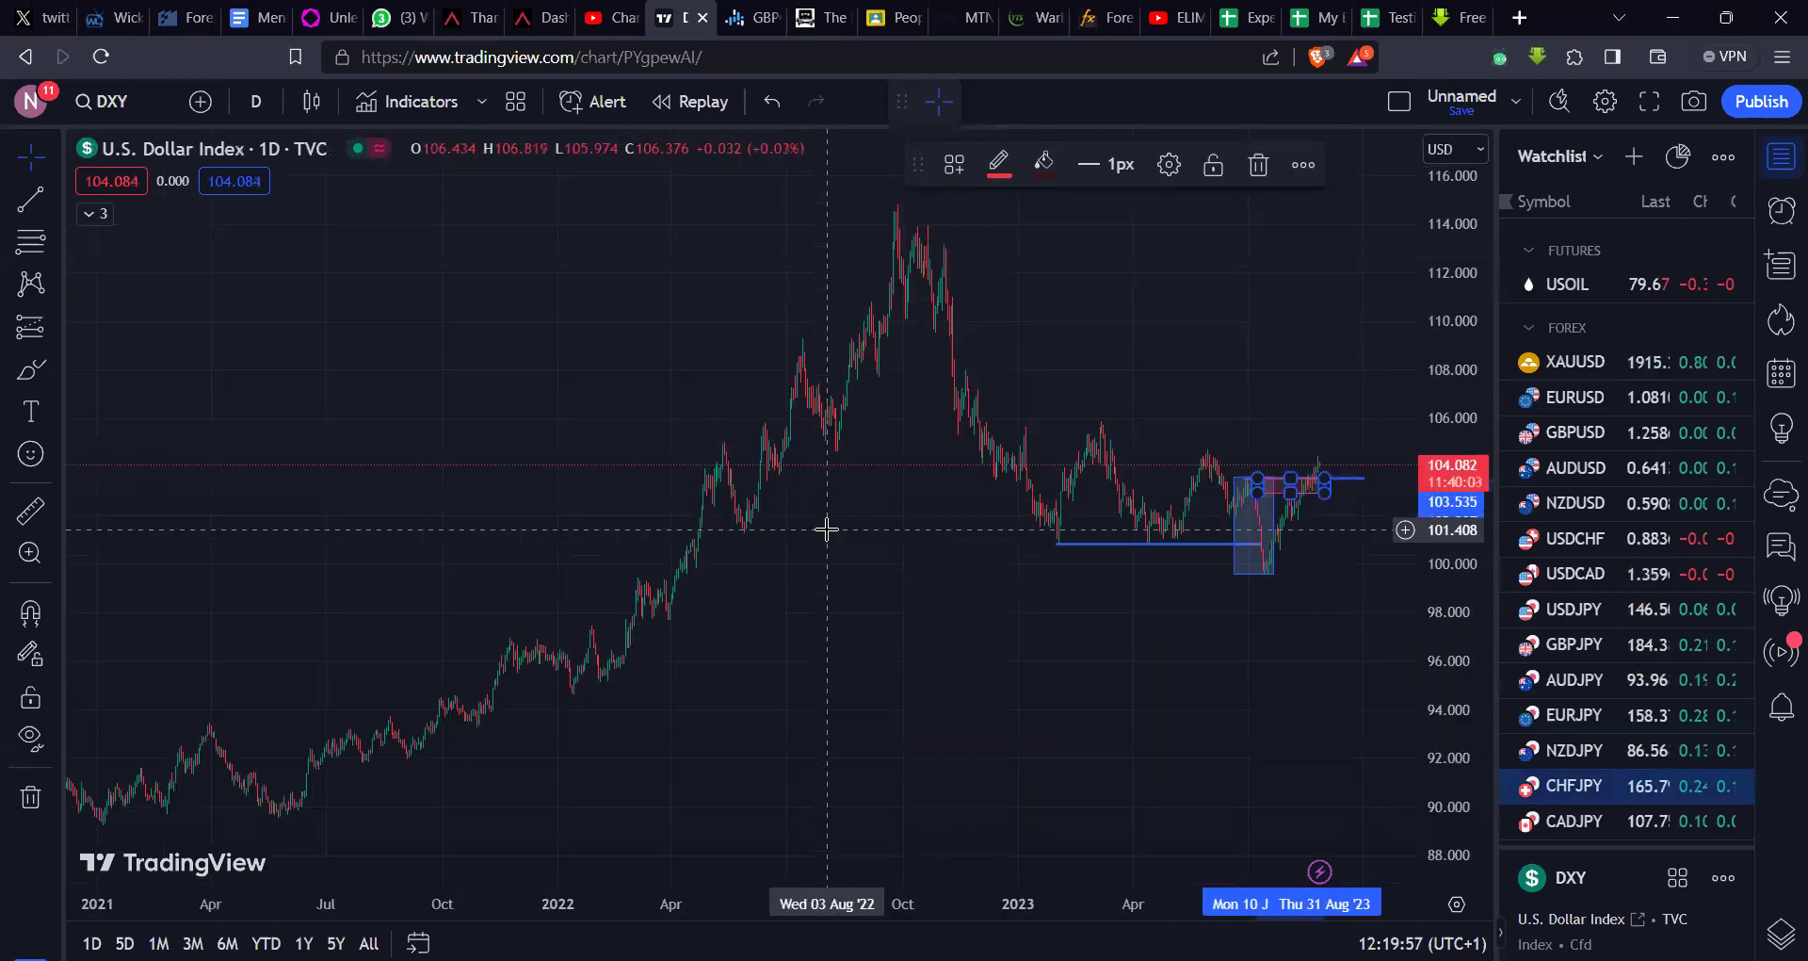
pyautogui.scroll(5, 827, 529)
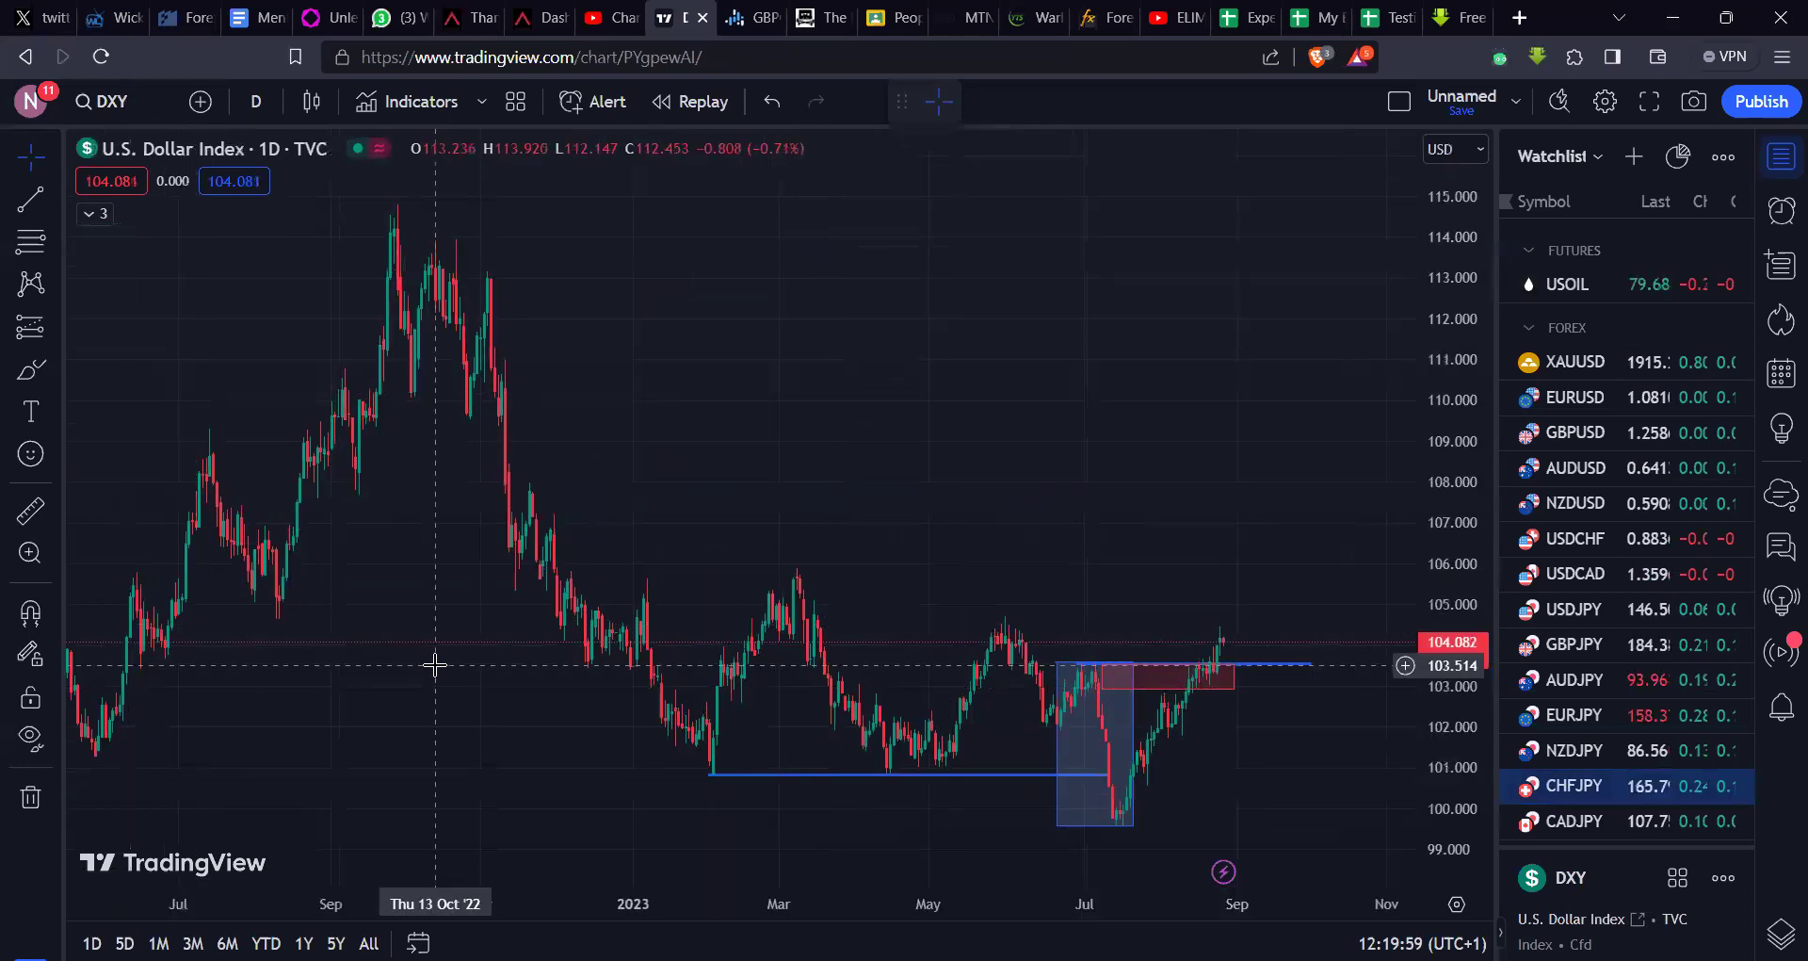
pyautogui.scroll(-2, 433, 658)
pyautogui.click(254, 102)
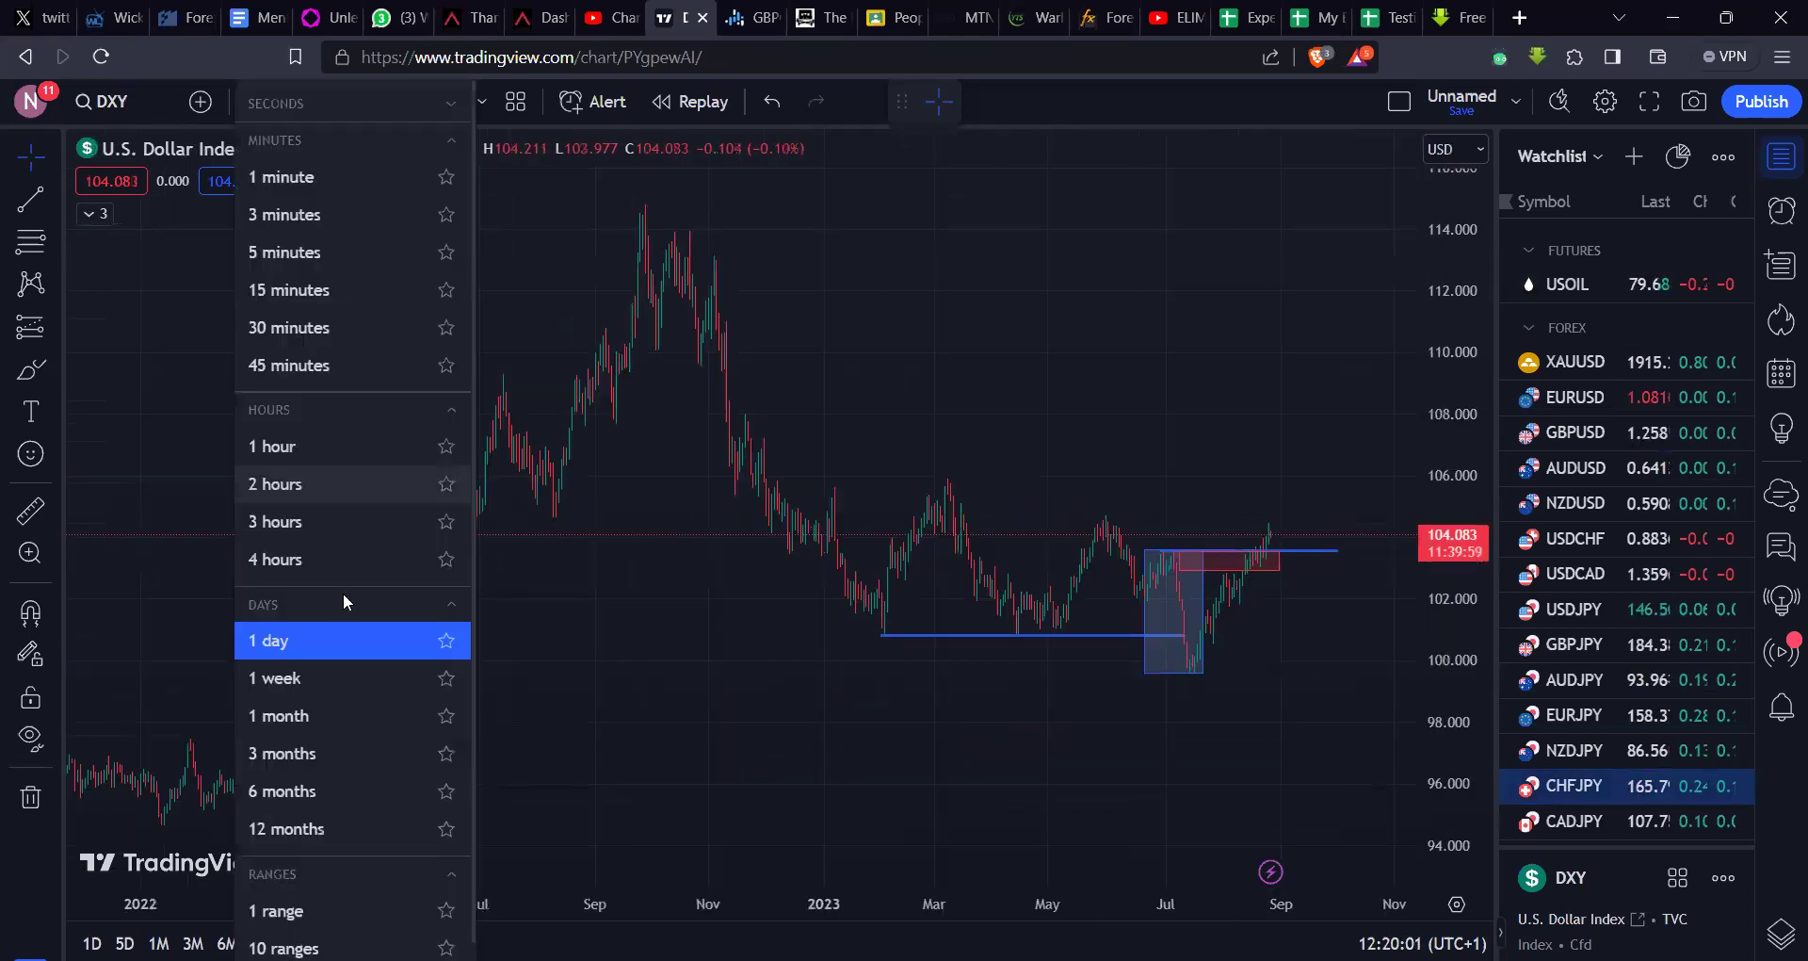
pyautogui.click(286, 685)
pyautogui.scroll(3, 628, 737)
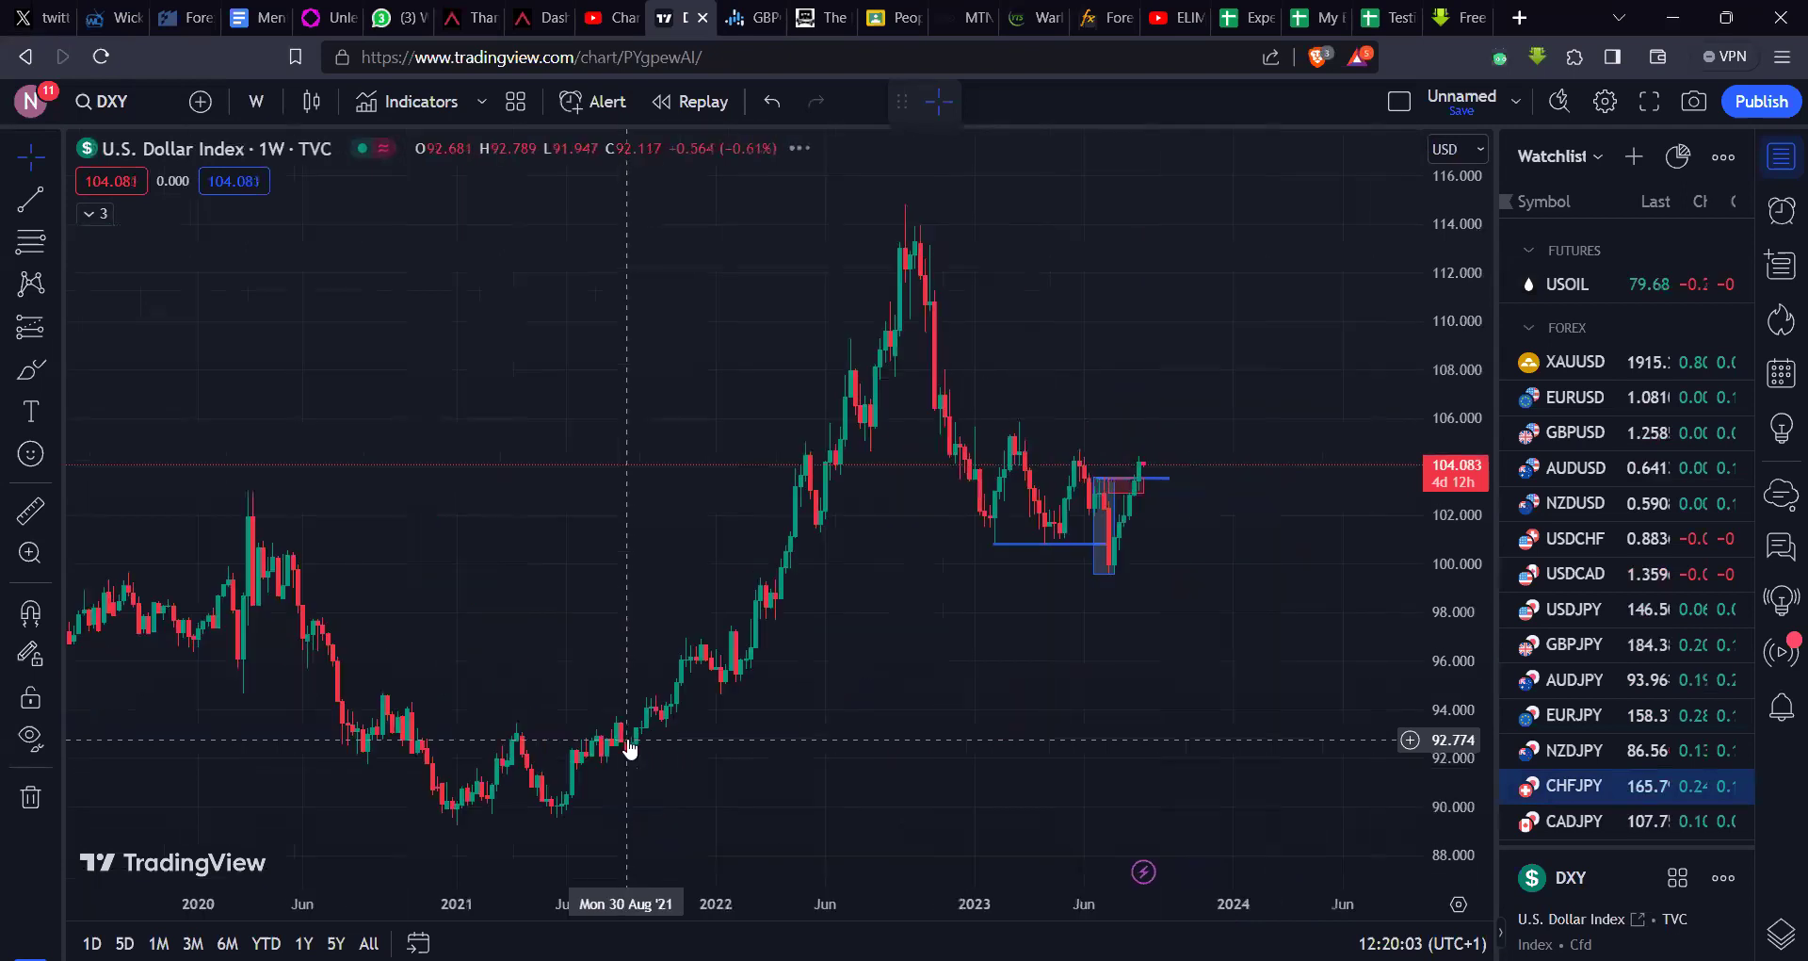
pyautogui.scroll(-2, 628, 738)
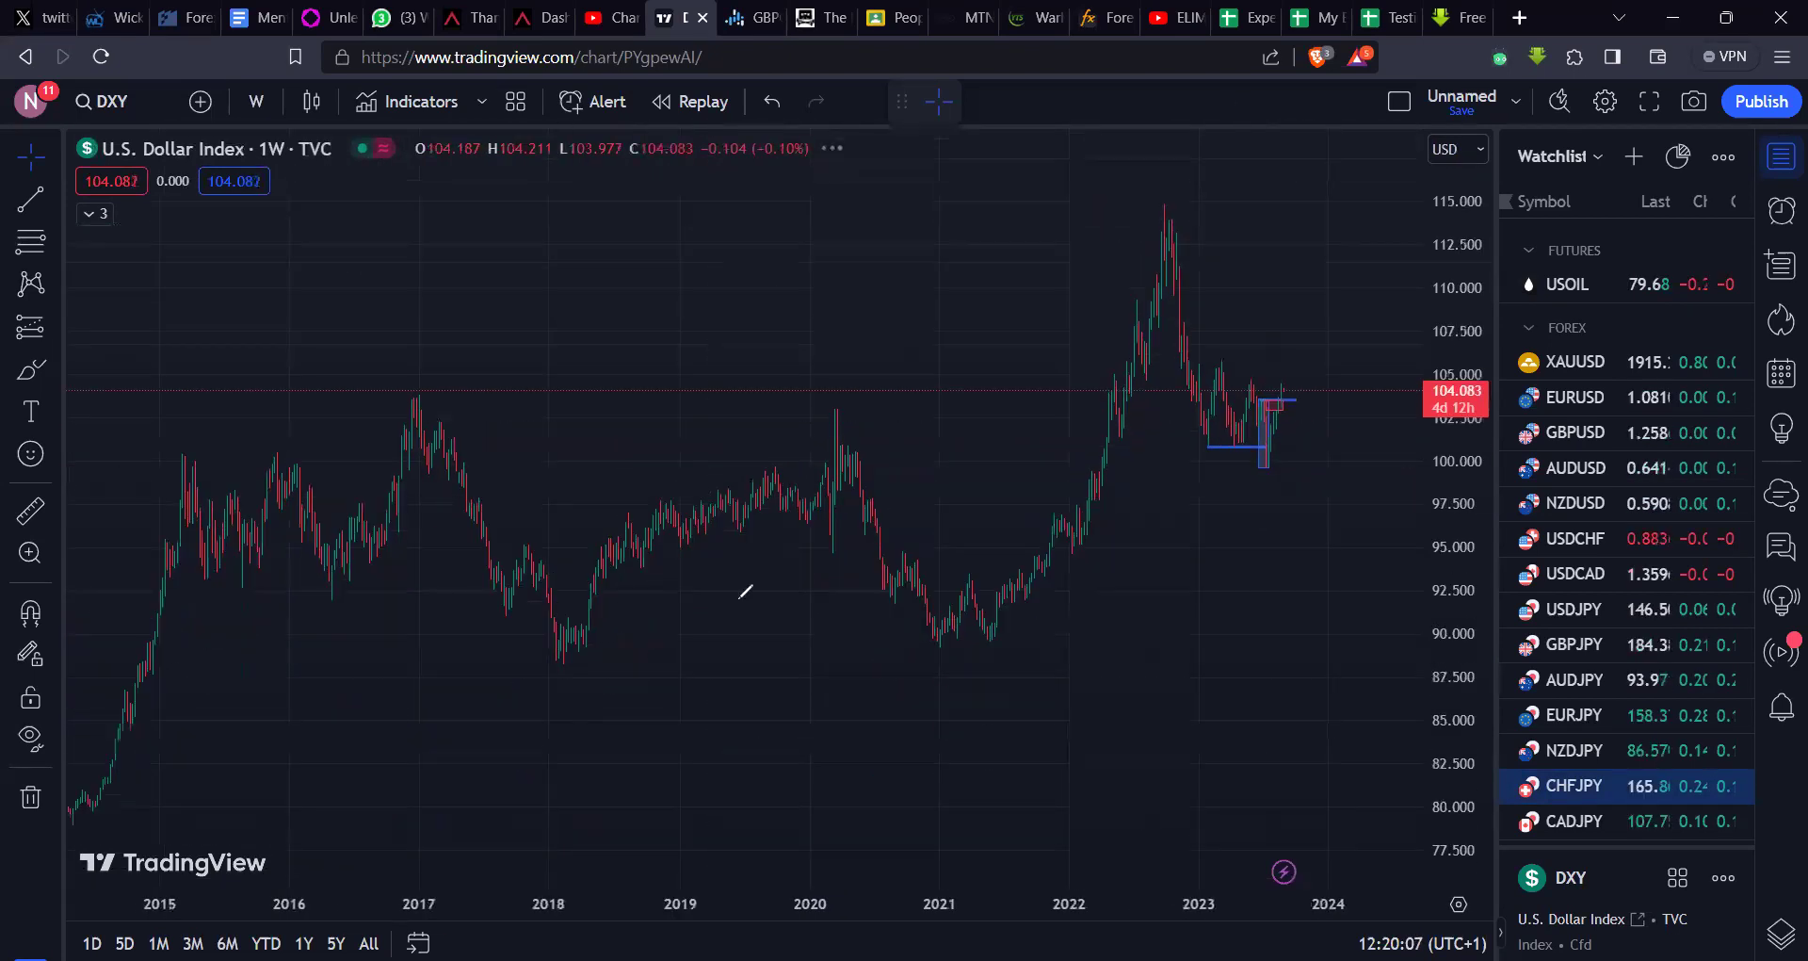
# Step: Place Highlighter dots on the weekly swing points at the 2018 low, 2020 high, 2021 low, 2022 high and 2023 low, and undo them
pyautogui.moveTo(556, 630); pyautogui.dragTo(567, 646)
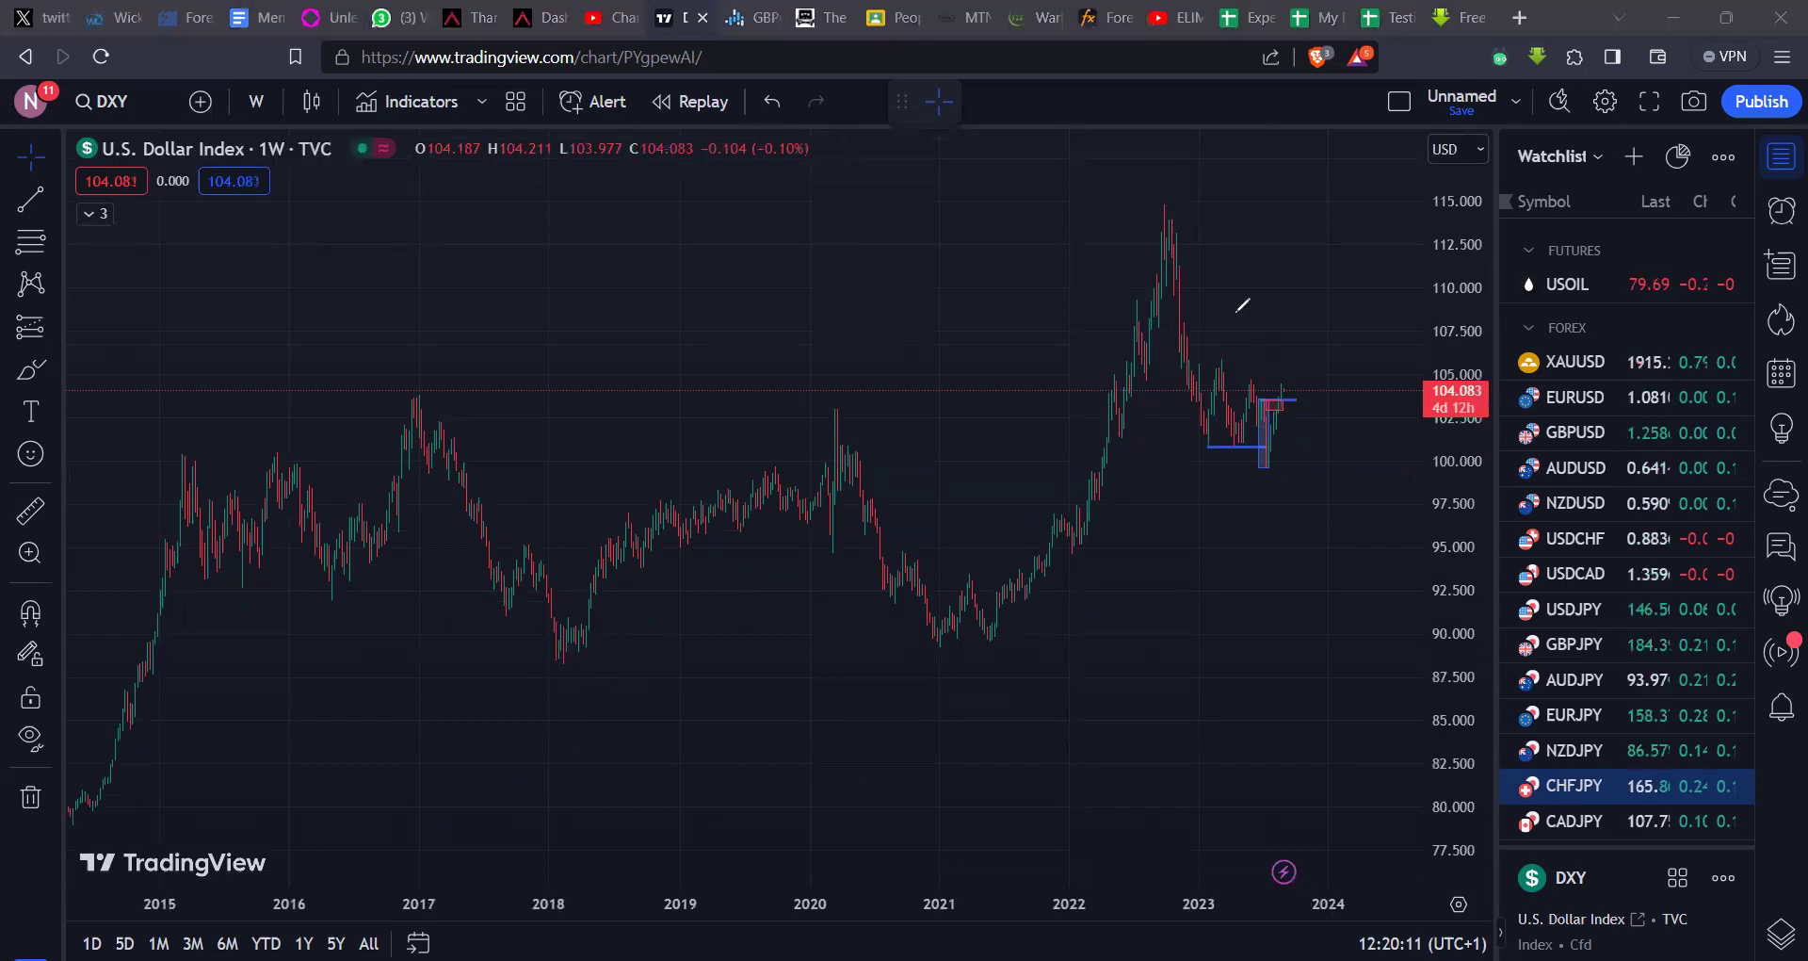
pyautogui.click(57, 359)
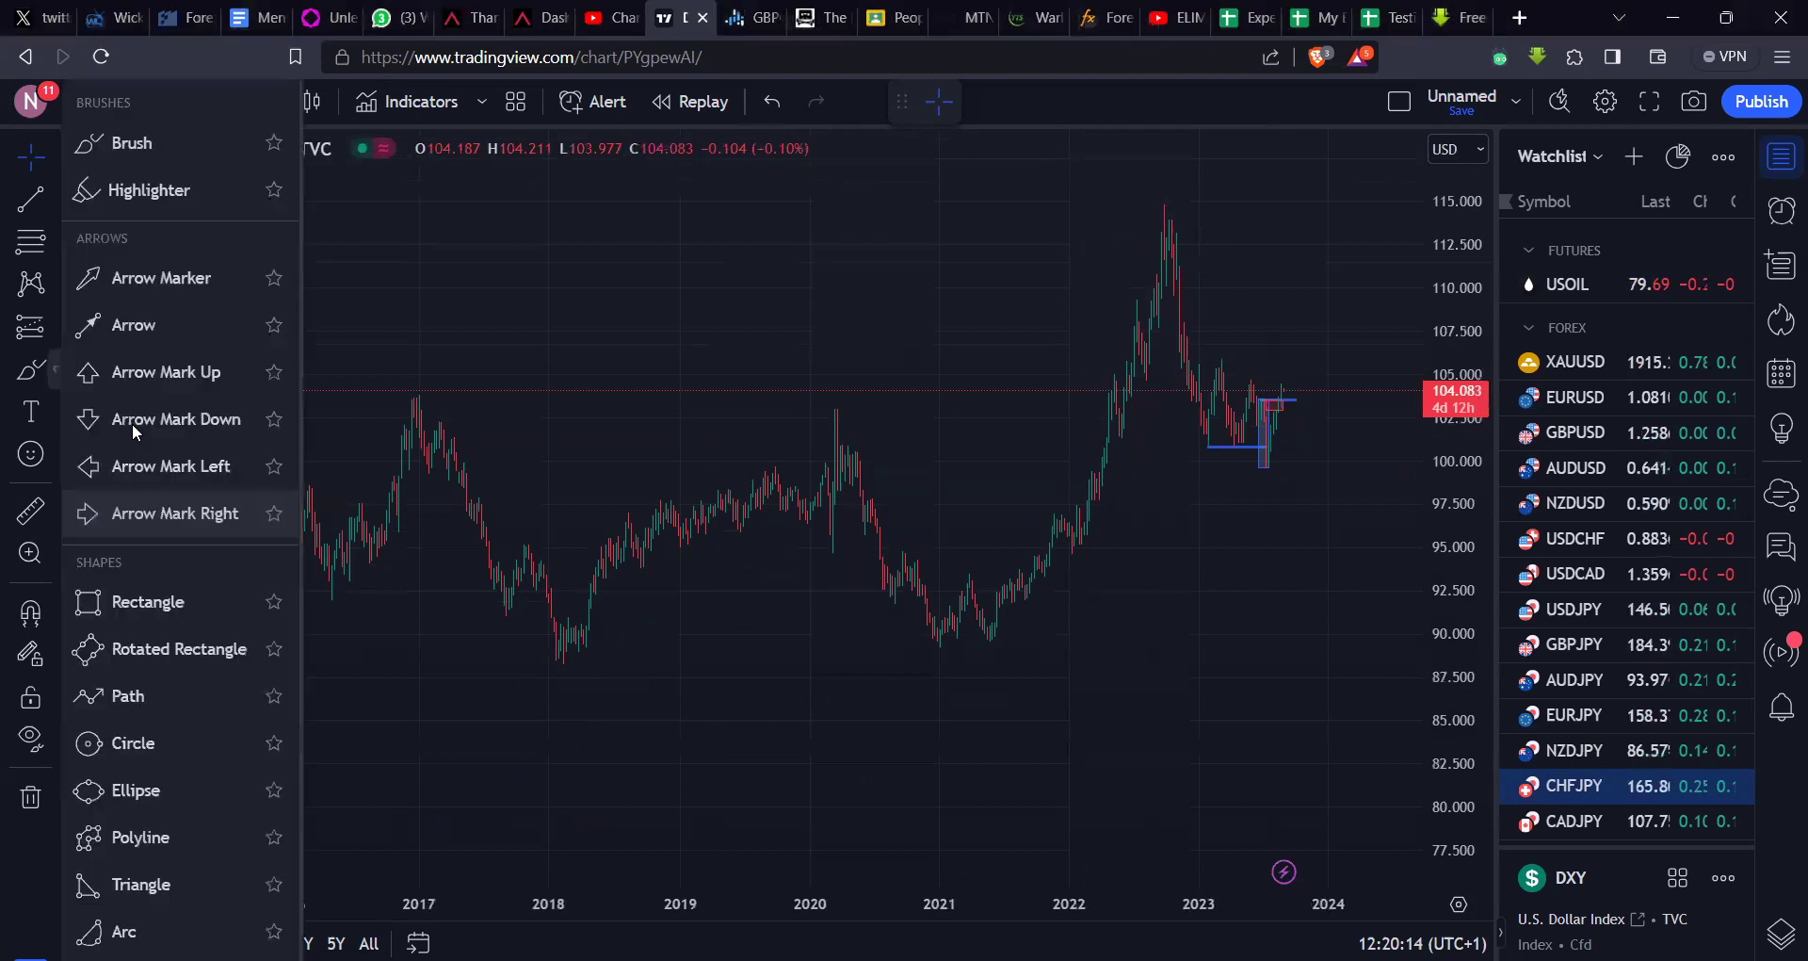
pyautogui.click(151, 191)
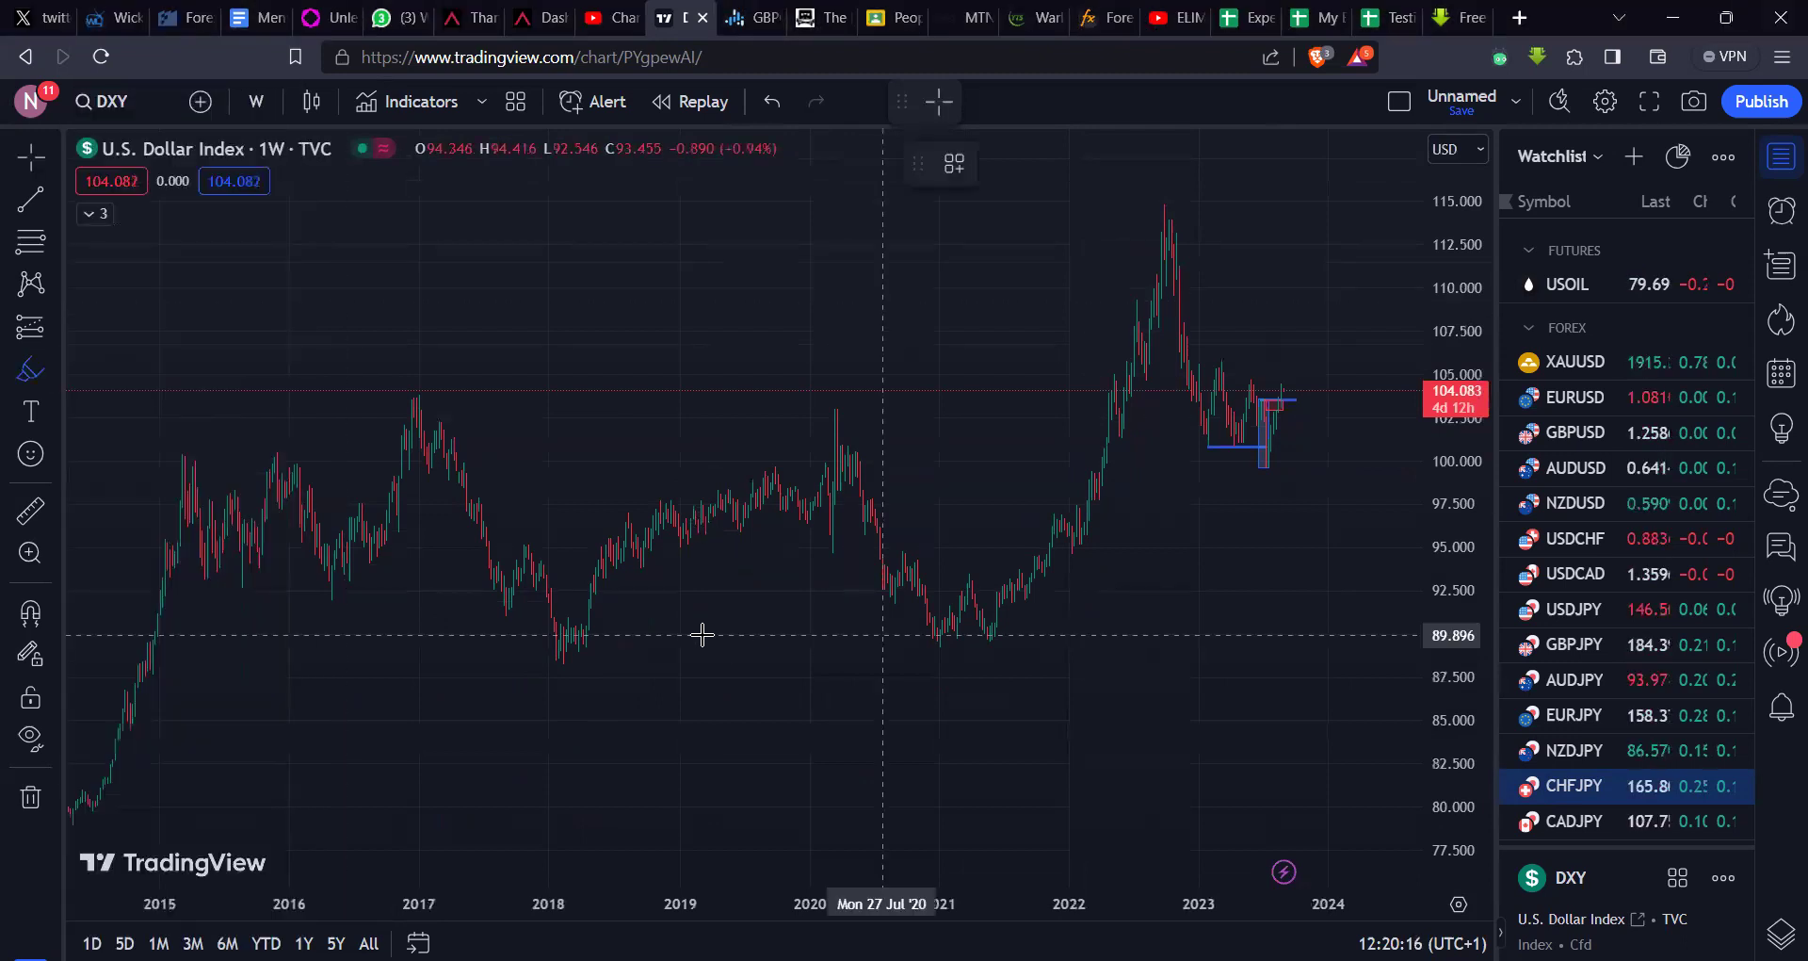
pyautogui.click(553, 667)
pyautogui.click(835, 407)
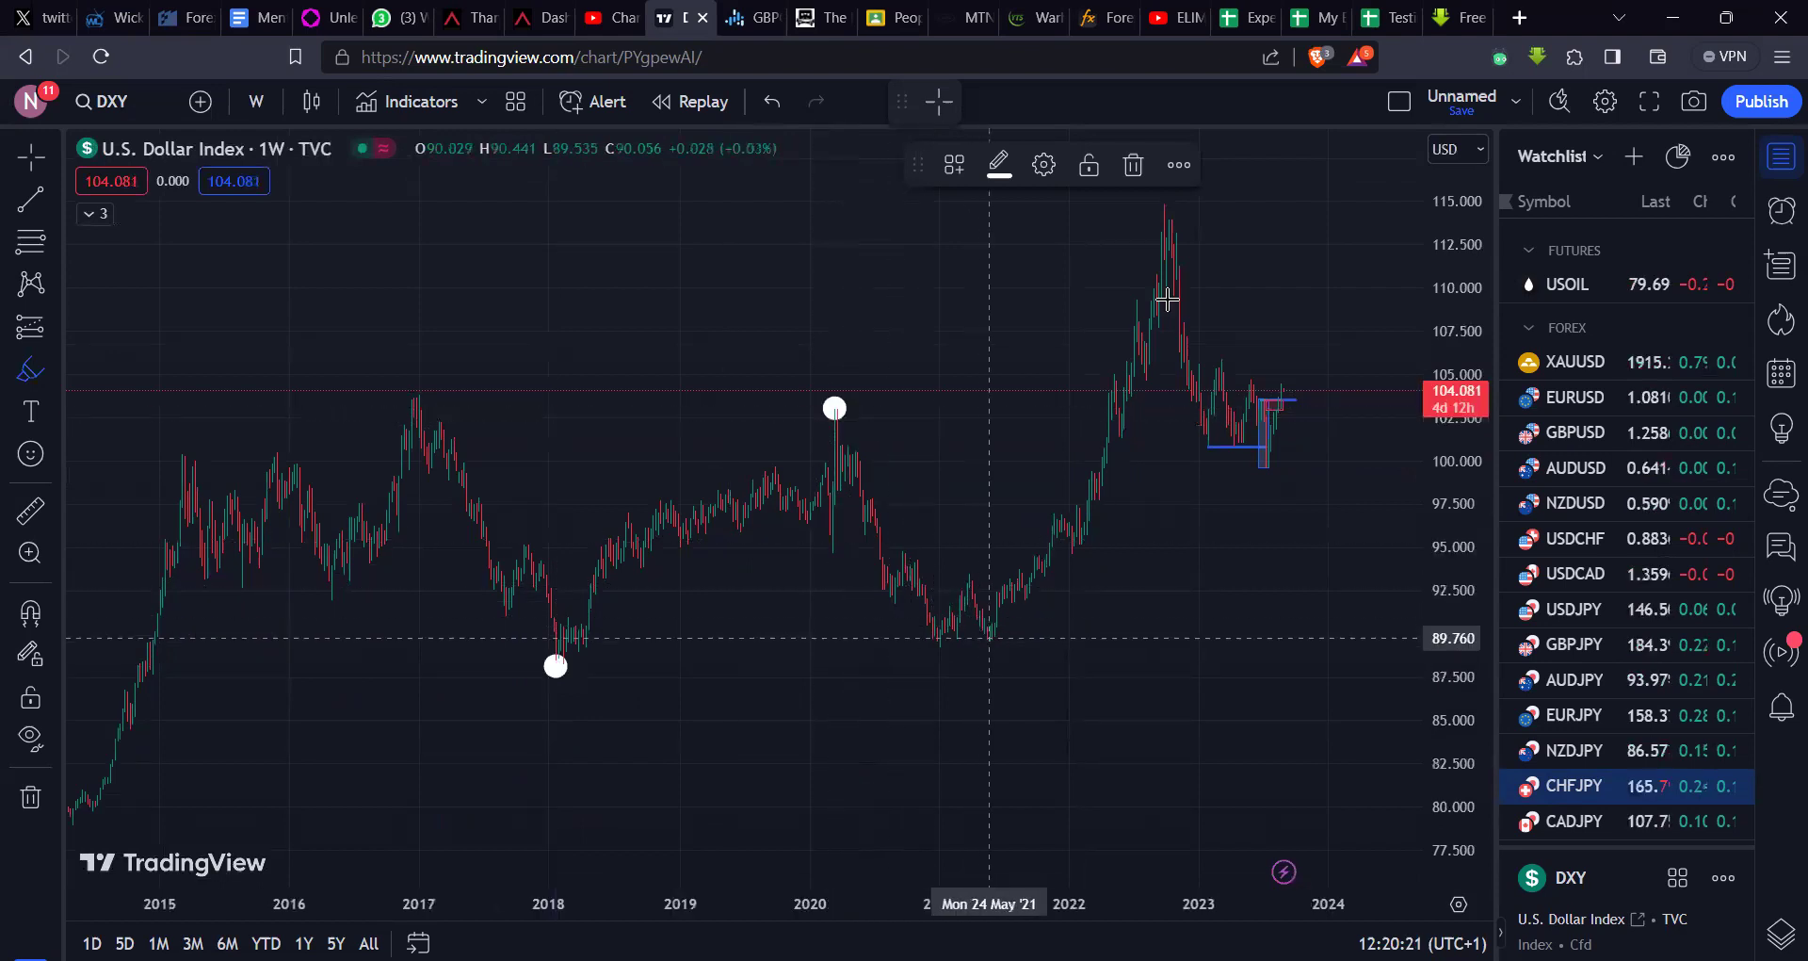
pyautogui.click(989, 638)
pyautogui.click(1156, 208)
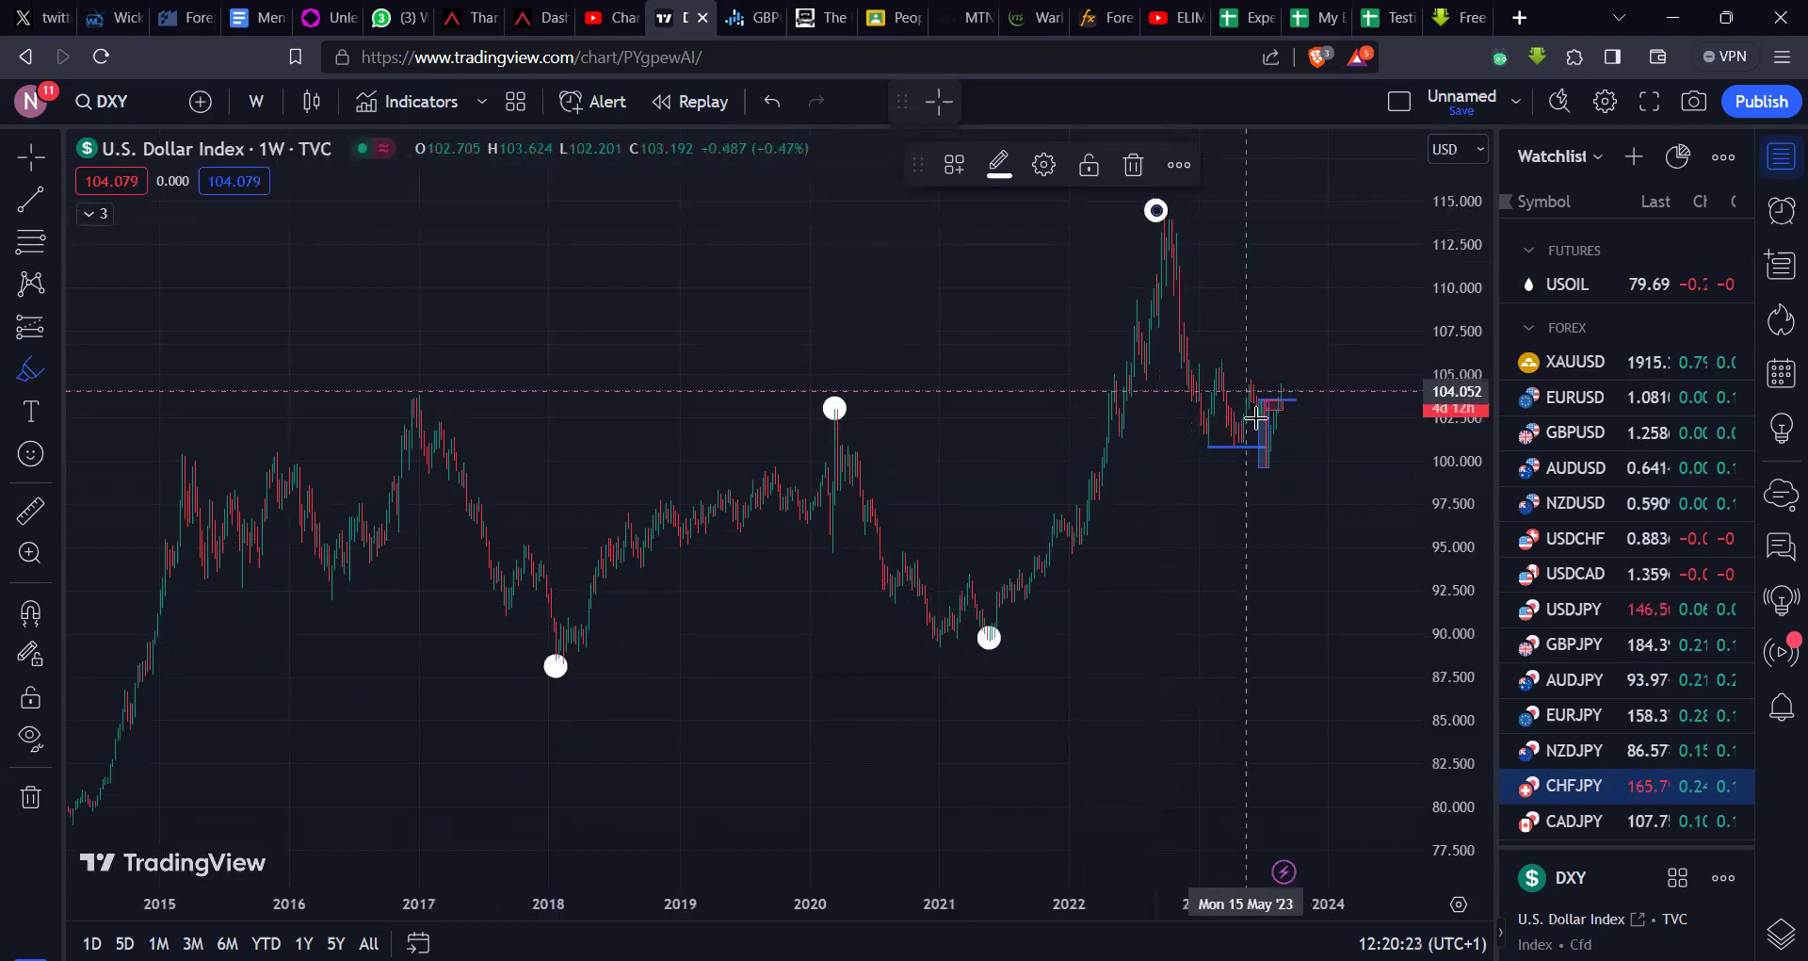
pyautogui.click(1271, 474)
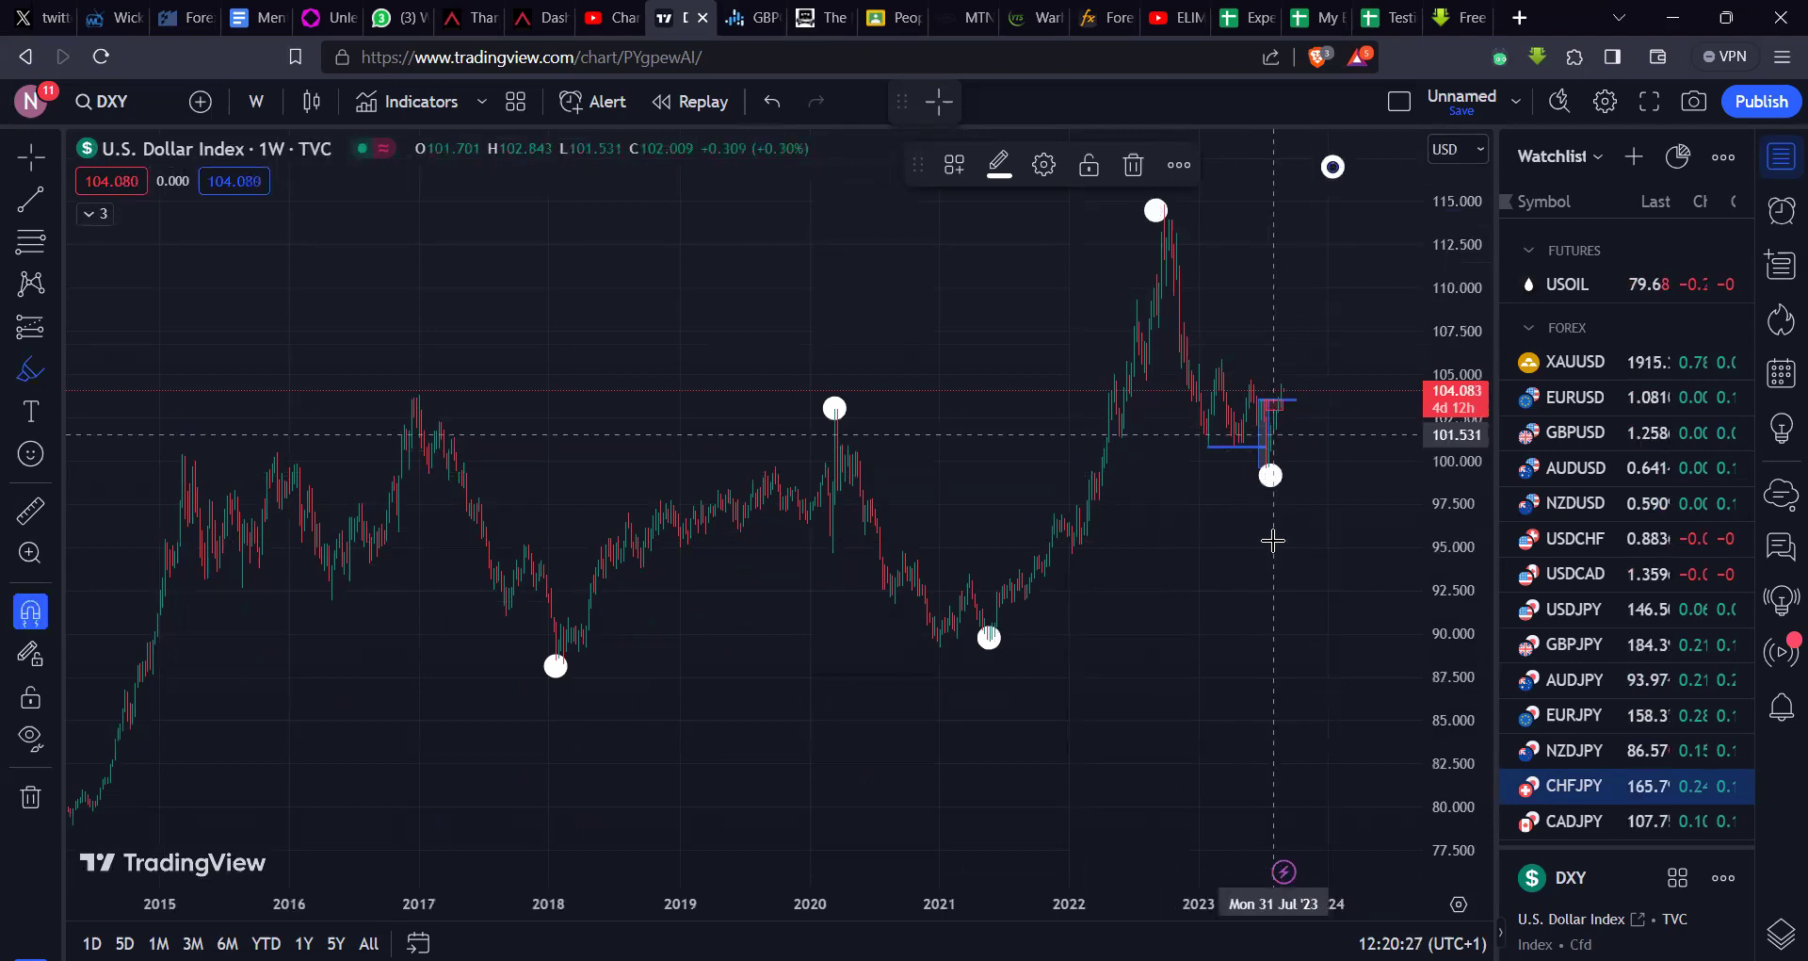
pyautogui.hotkey('ctrl', 'z')
pyautogui.hotkey('ctrl', 'z')
pyautogui.hotkey('ctrl', 'z')
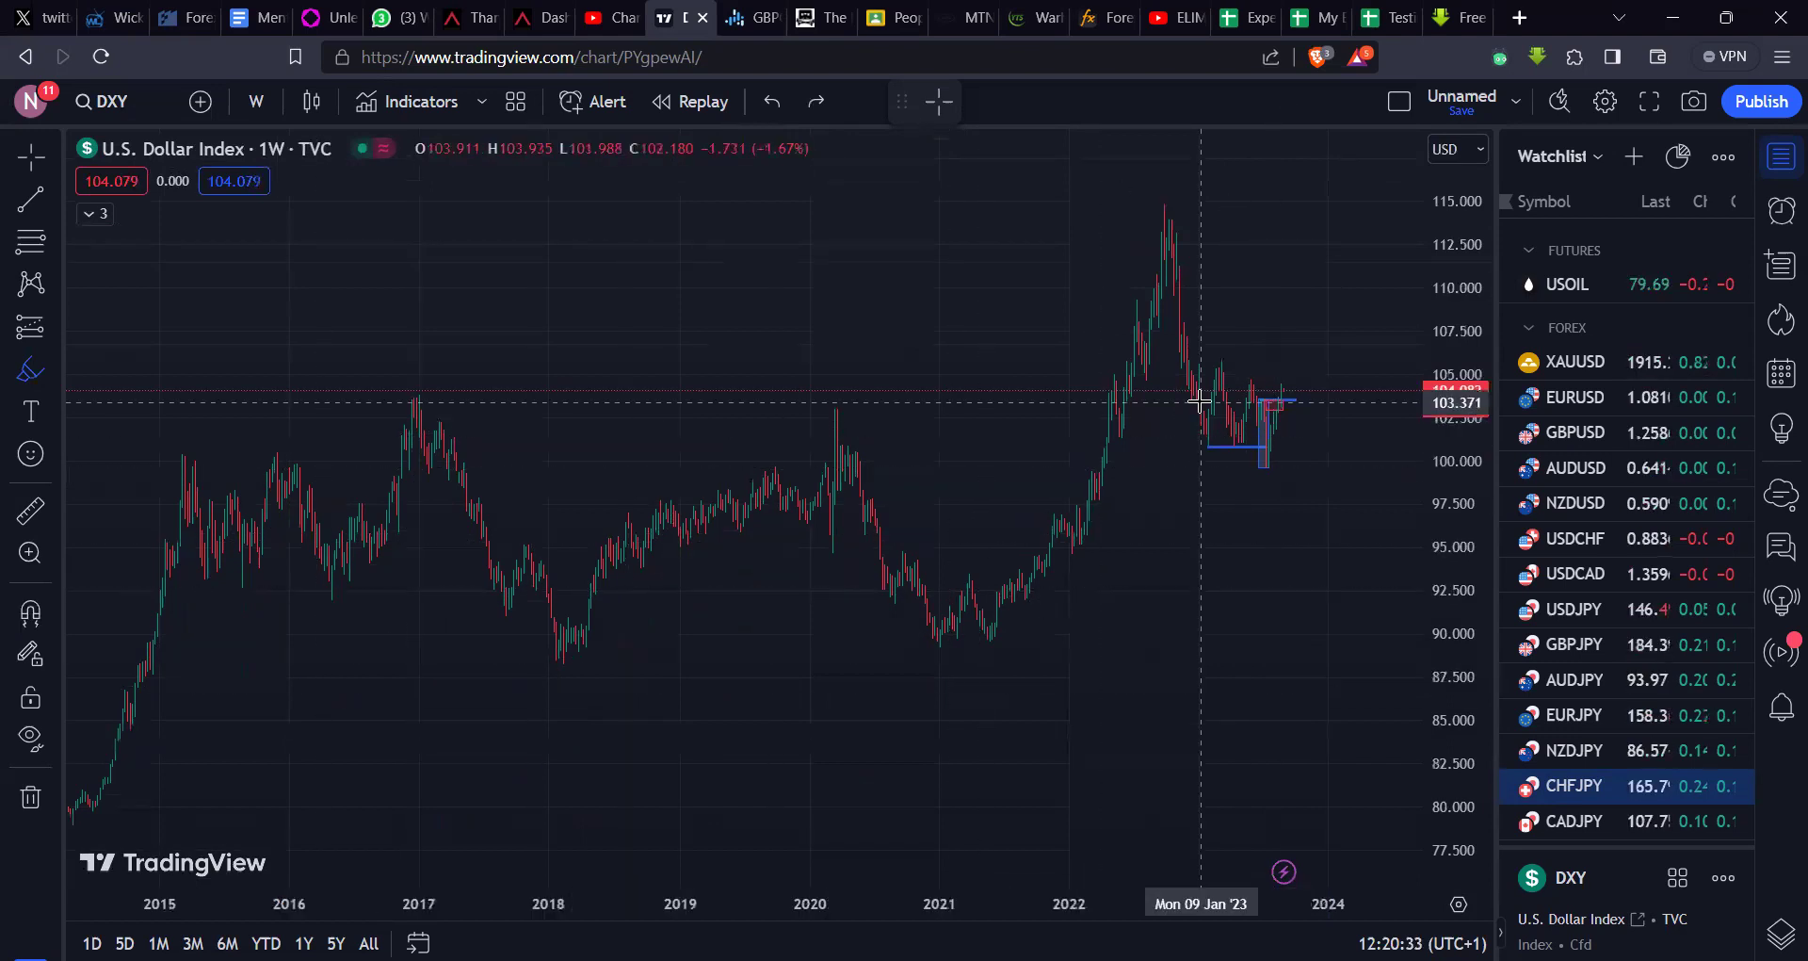
# Step: Set the DXY chart back to the 1 day timeframe
pyautogui.scroll(5, 1059, 486)
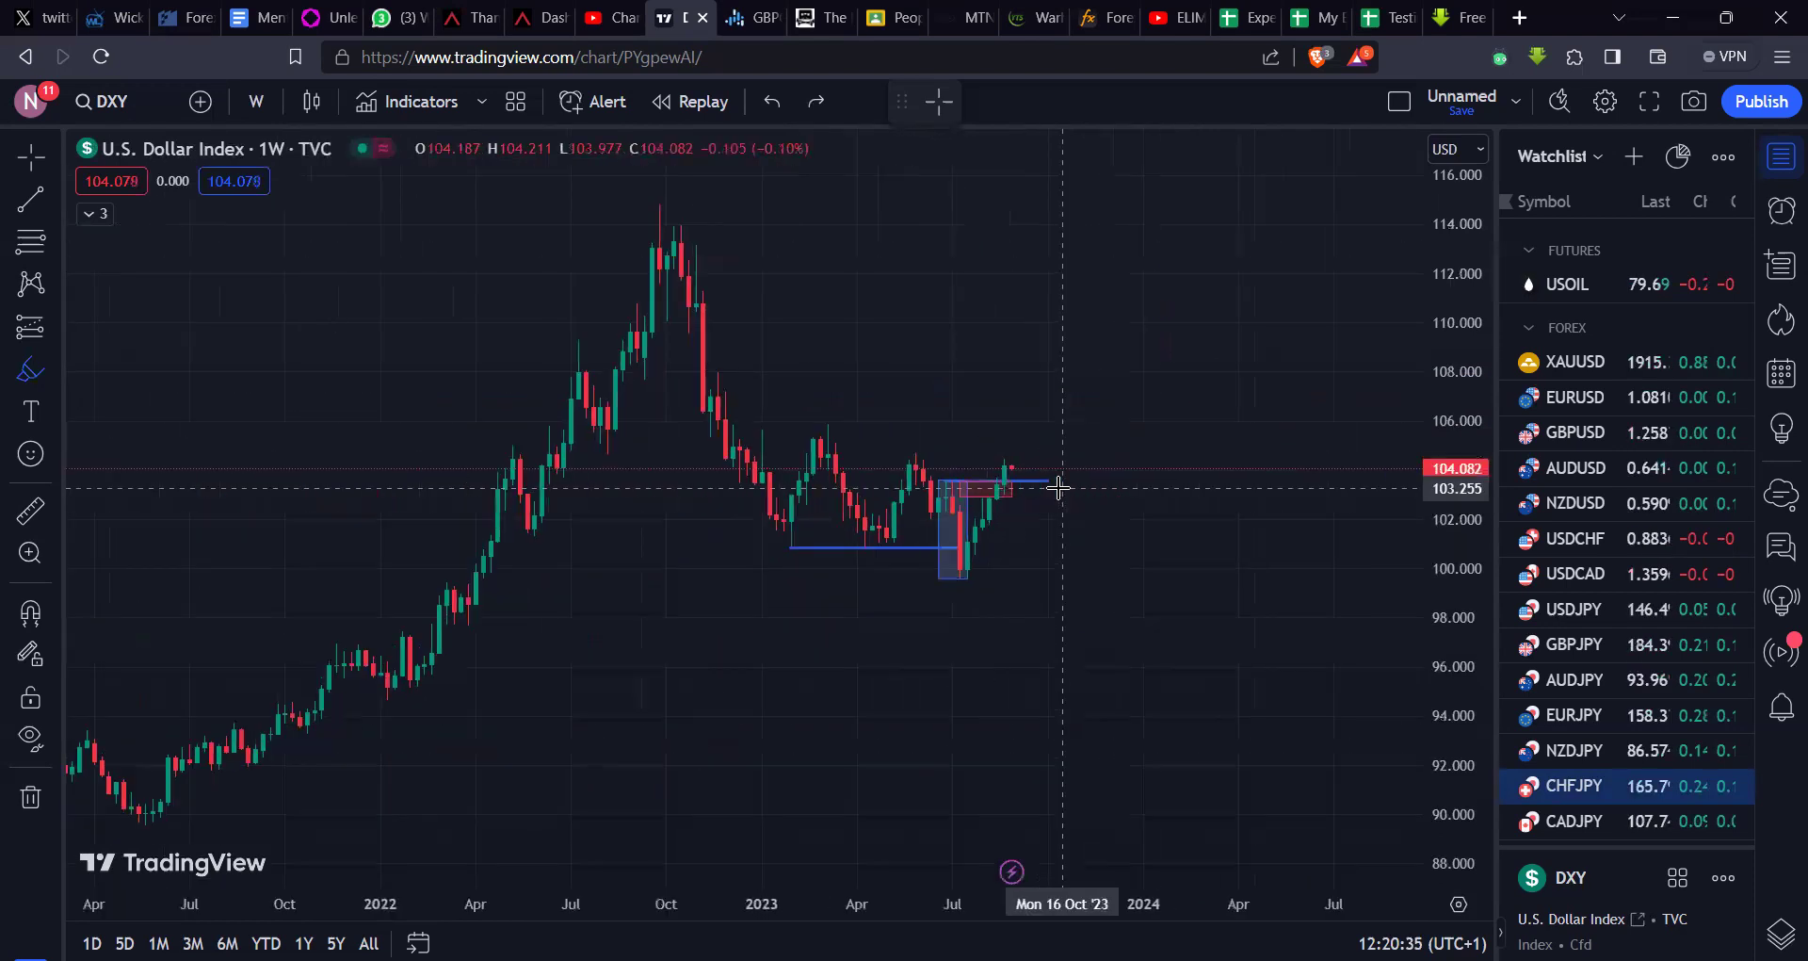
pyautogui.scroll(2, 1058, 487)
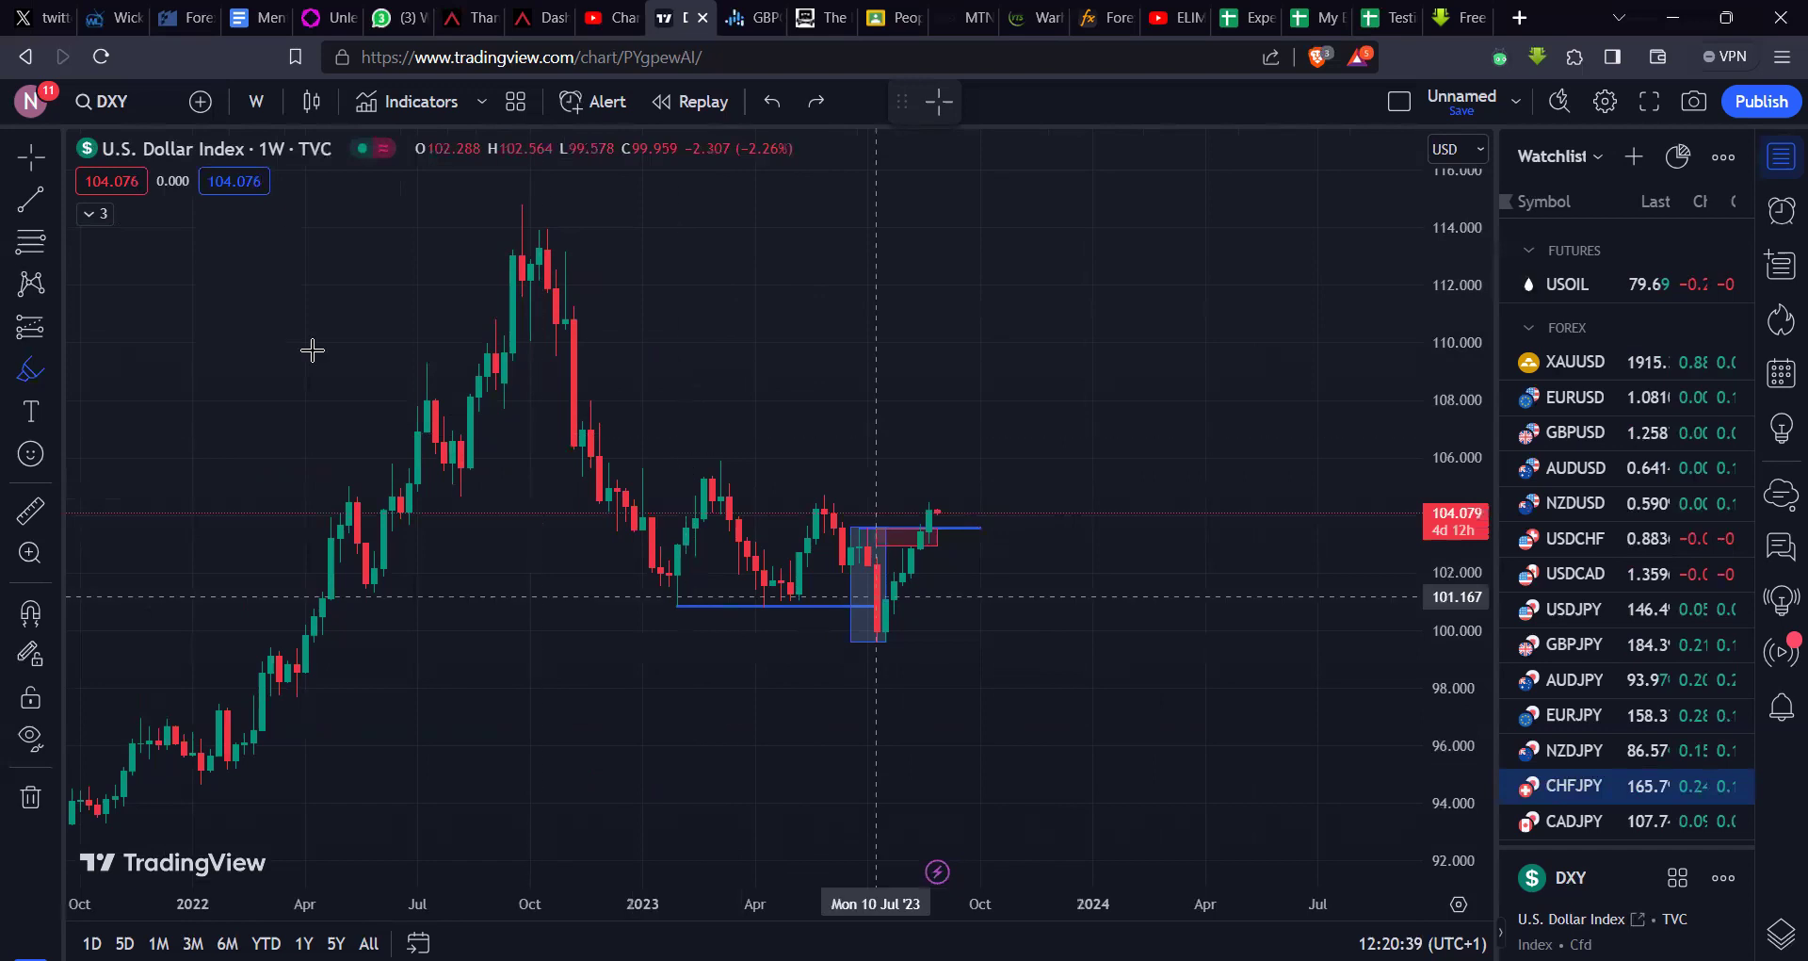
pyautogui.scroll(-1, 313, 349)
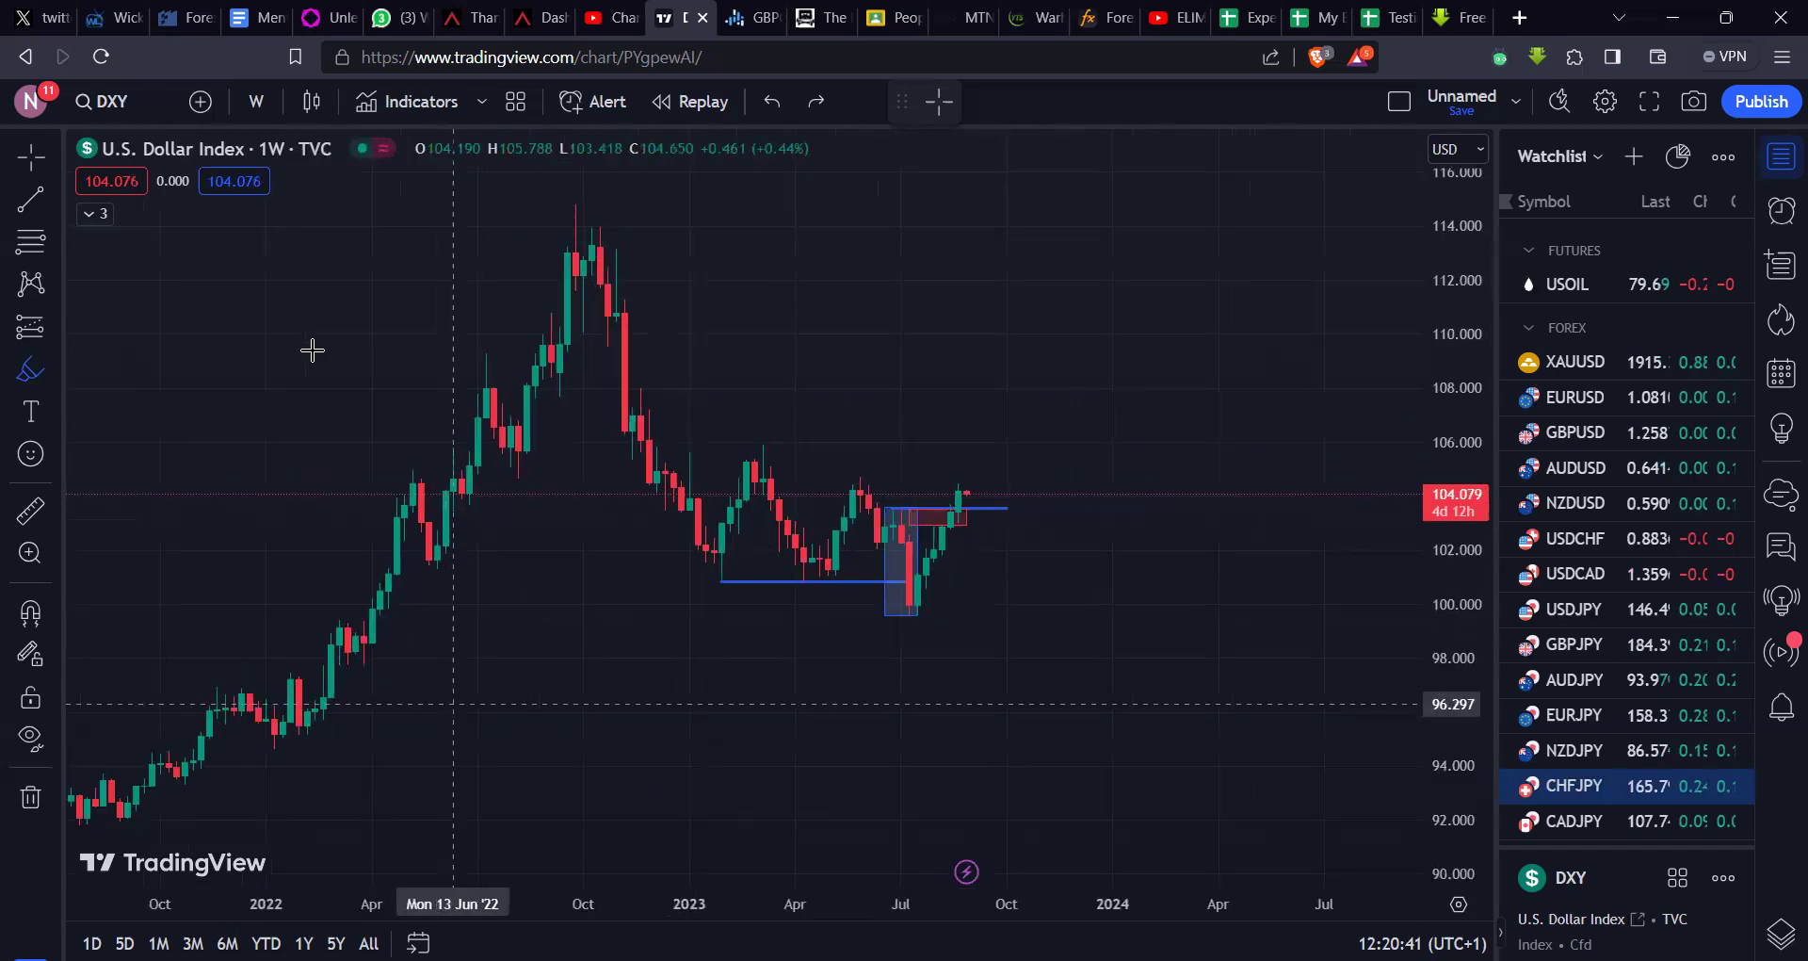
pyautogui.click(277, 97)
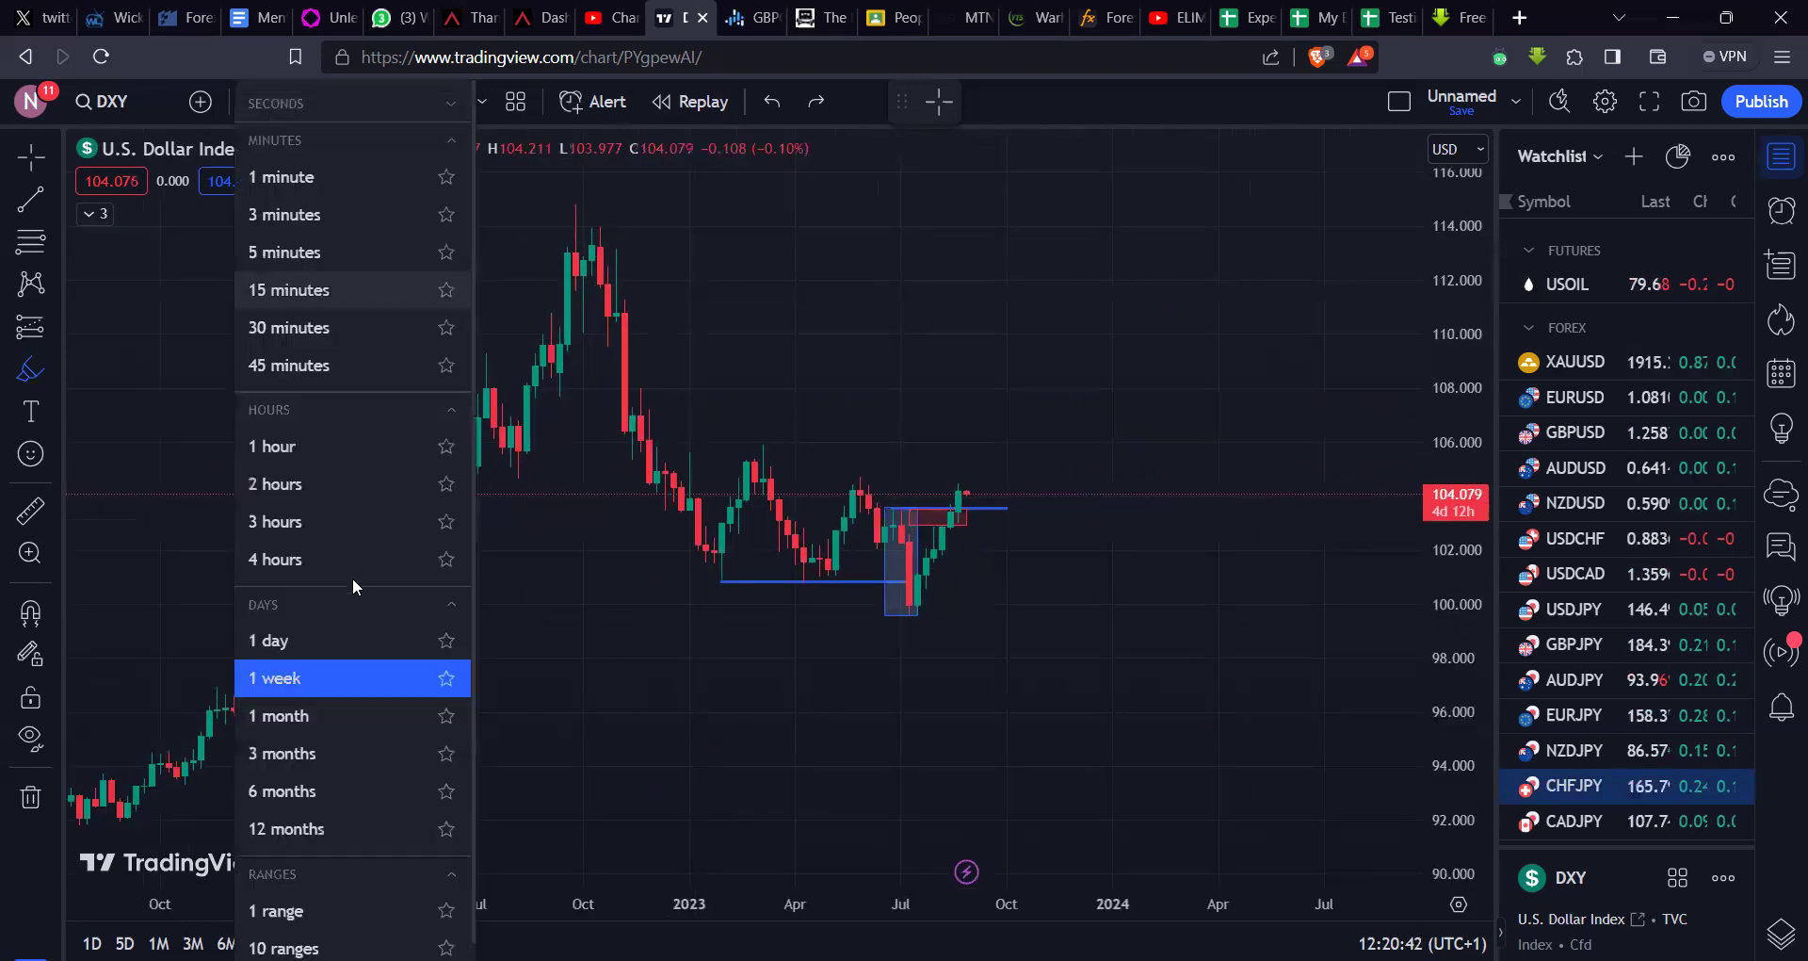
pyautogui.click(303, 637)
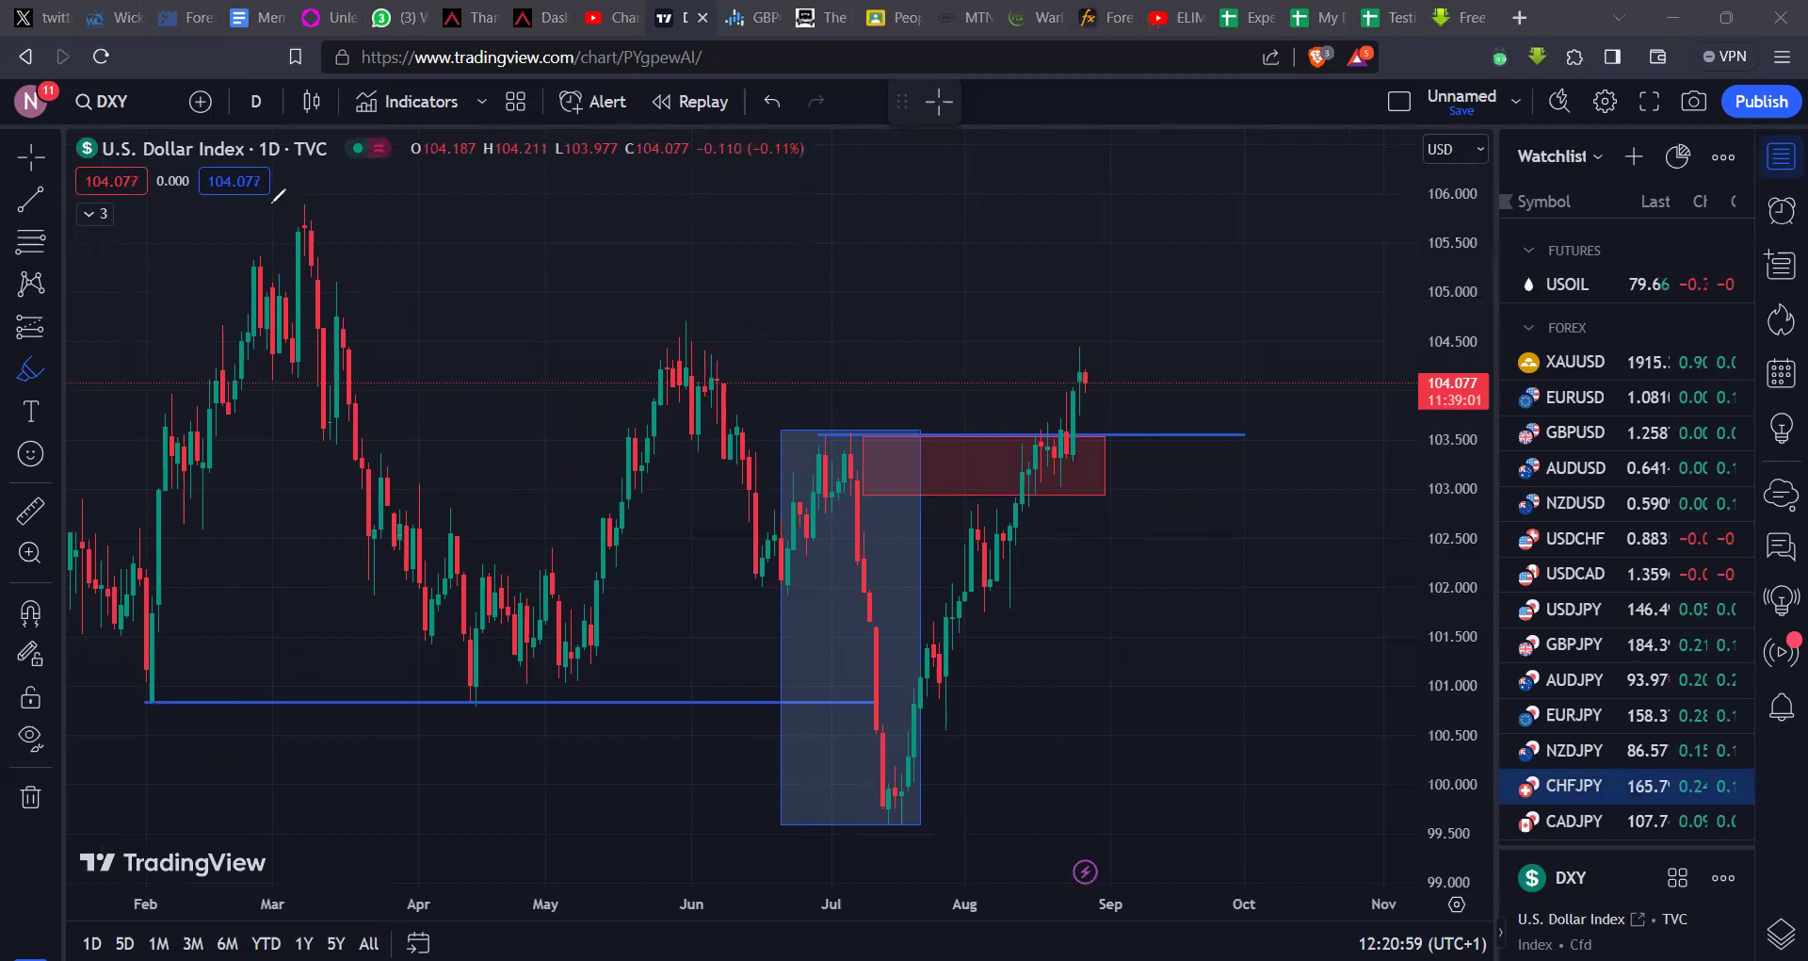
# Step: Mark the daily swing highs with red arcs and sketch a falling path from the latest candle, undoing all the strokes
pyautogui.moveTo(336, 184); pyautogui.dragTo(357, 229)
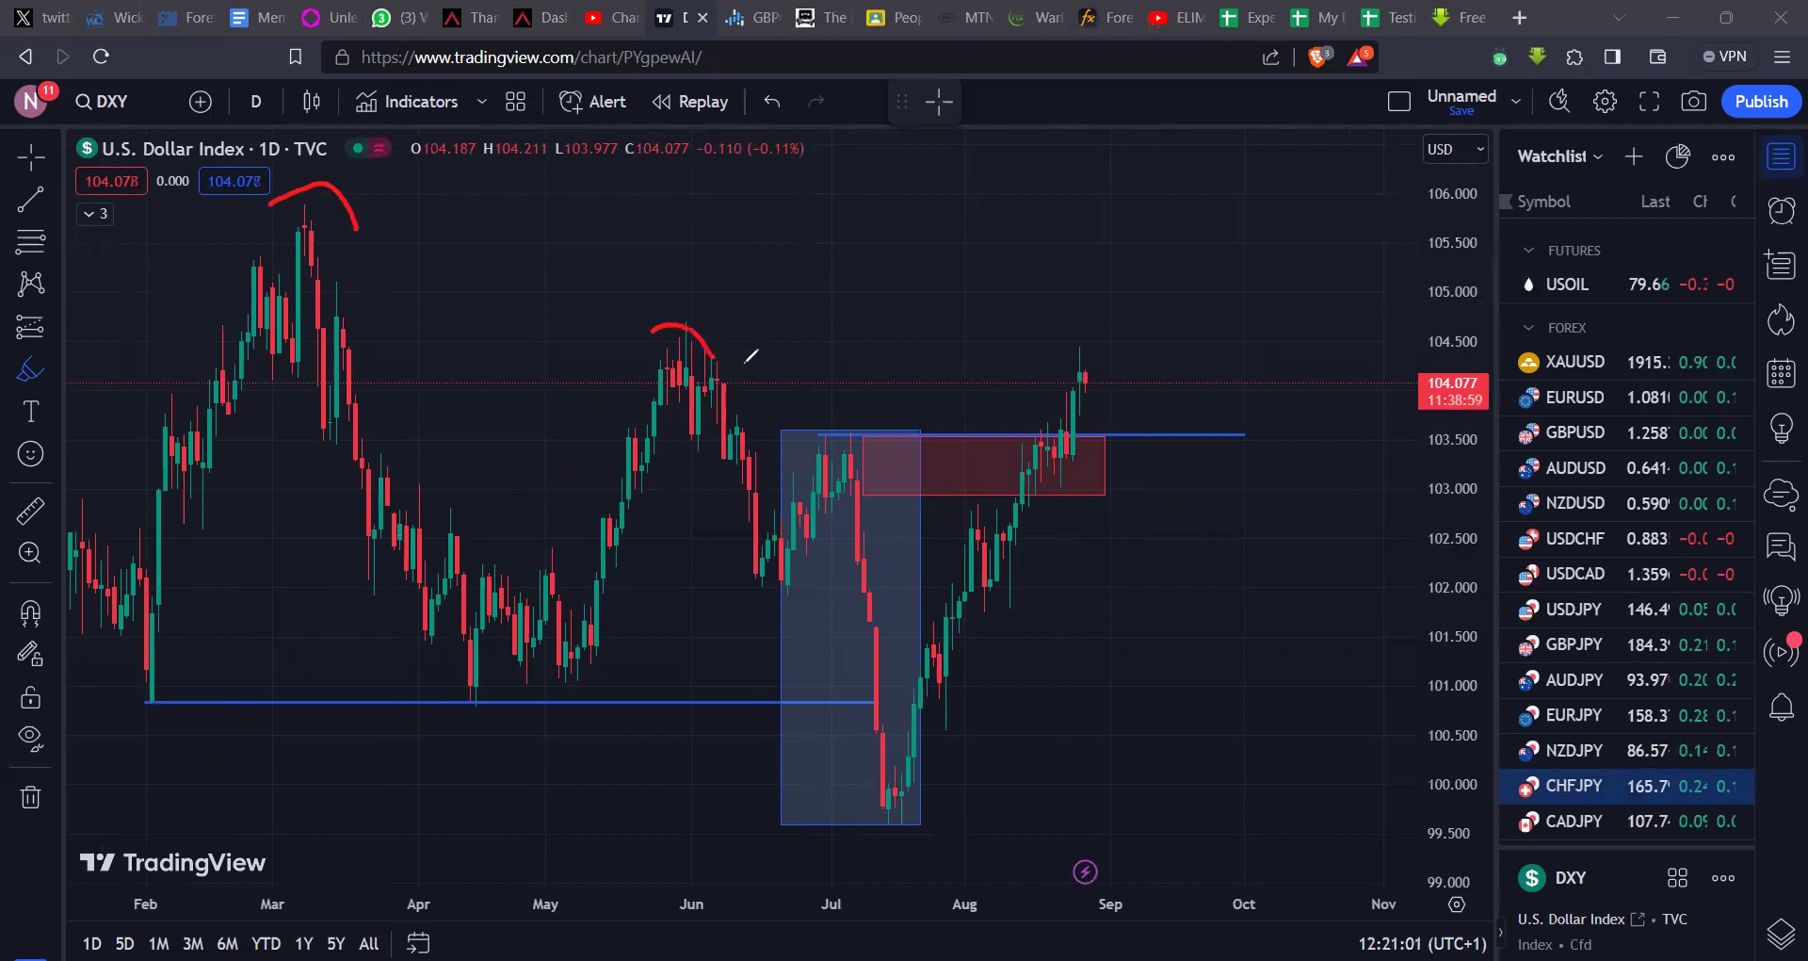
pyautogui.moveTo(815, 435); pyautogui.dragTo(891, 439)
pyautogui.moveTo(1059, 401); pyautogui.dragTo(1047, 333)
pyautogui.hotkey('ctrl', 'z')
pyautogui.hotkey('ctrl', 'z')
pyautogui.hotkey('ctrl', 'z')
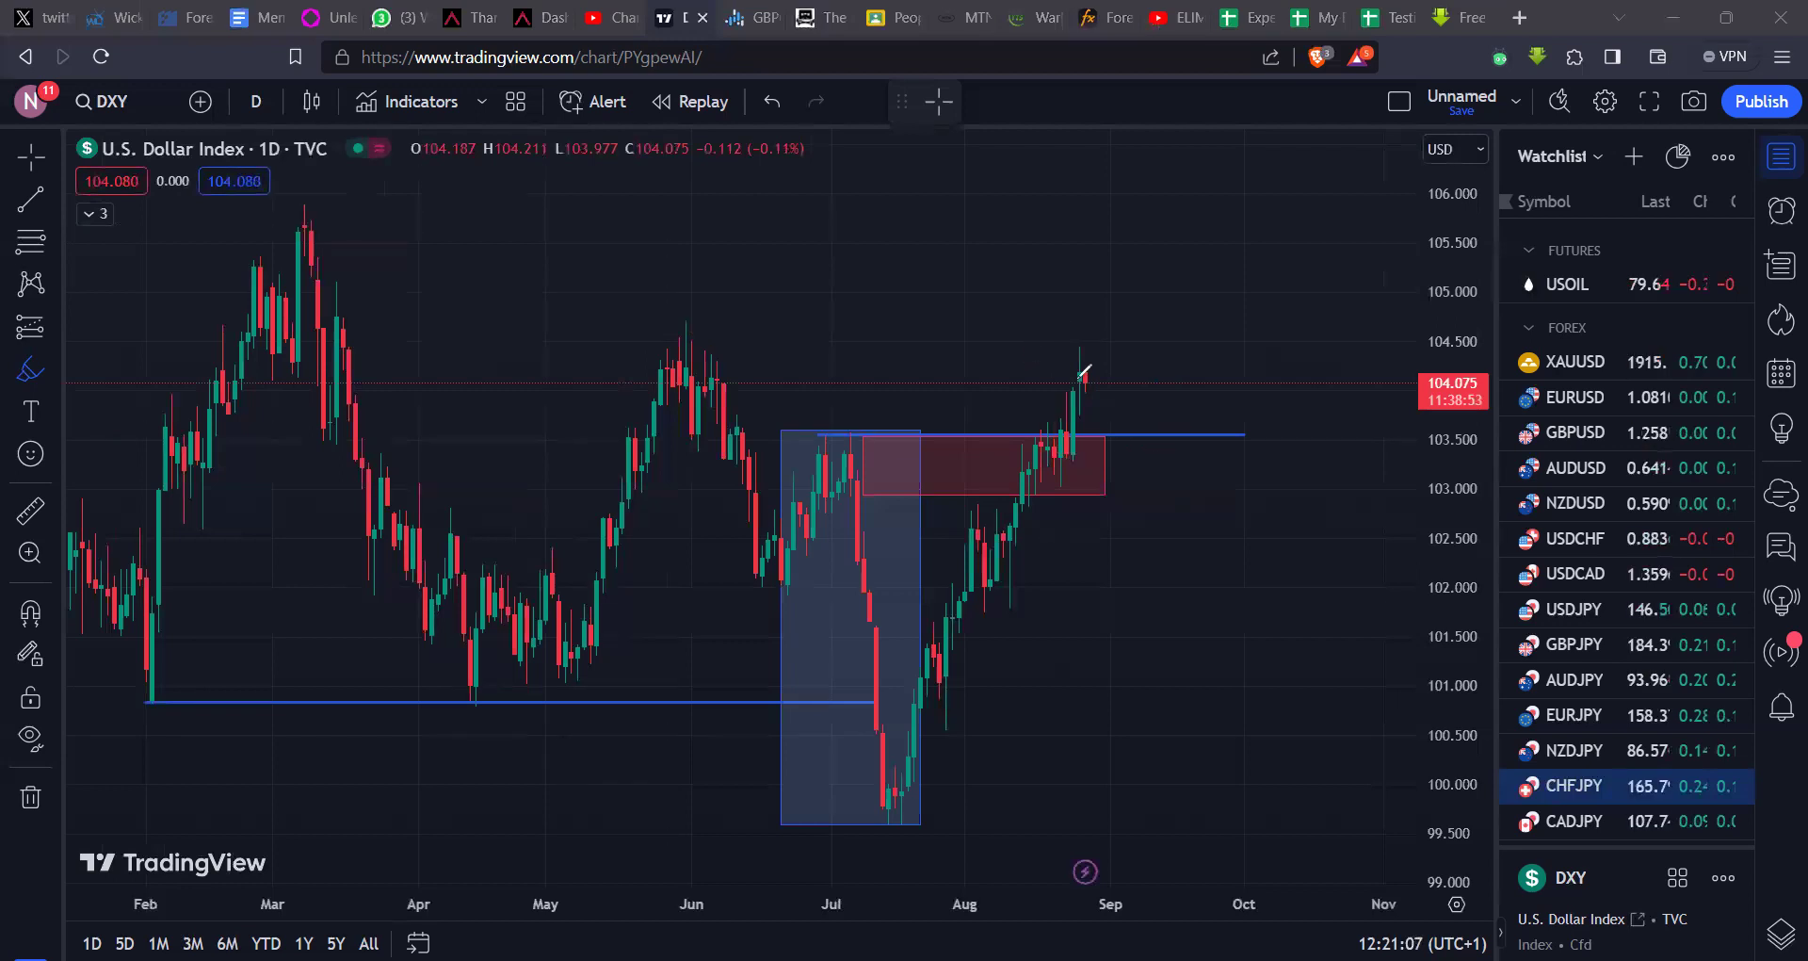
pyautogui.moveTo(1087, 377)
pyautogui.mouseDown()
pyautogui.moveTo(1090, 446)
pyautogui.moveTo(1108, 437)
pyautogui.moveTo(1211, 695)
pyautogui.moveTo(1292, 747)
pyautogui.mouseUp()
pyautogui.hotkey('ctrl', 'z')
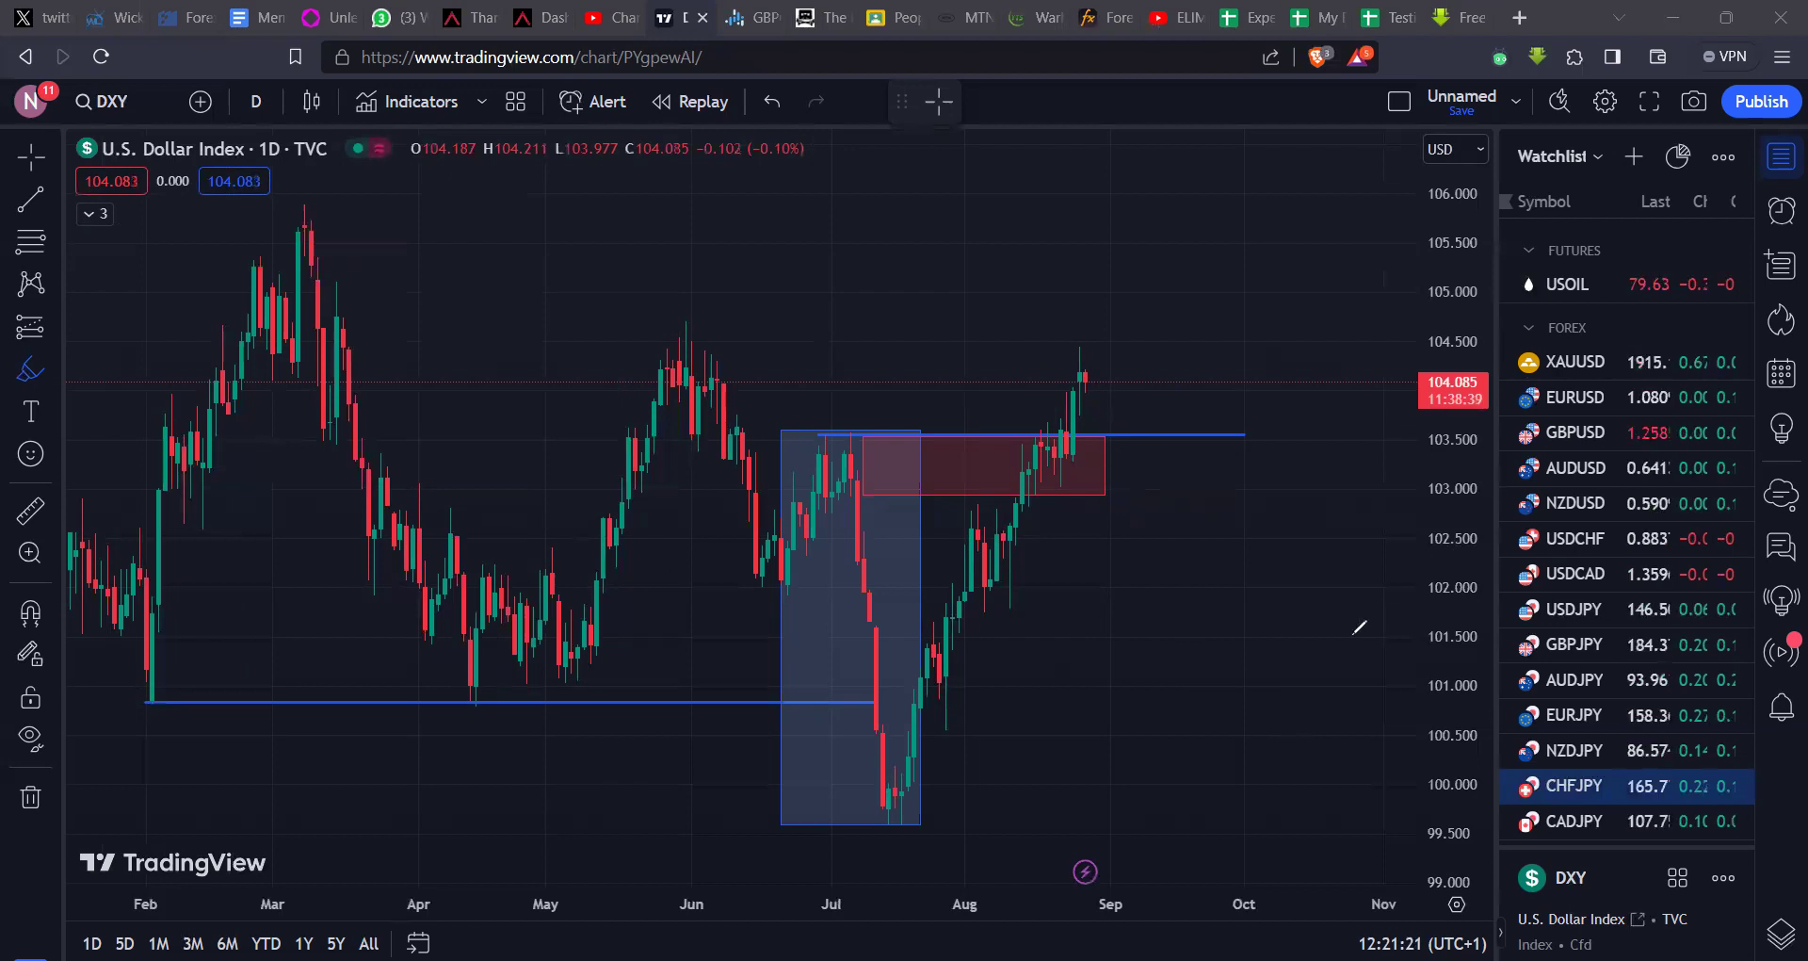
# Step: Draw a red arrow pointing at USDJPY in the watchlist
pyautogui.moveTo(1470, 603); pyautogui.dragTo(1471, 713)
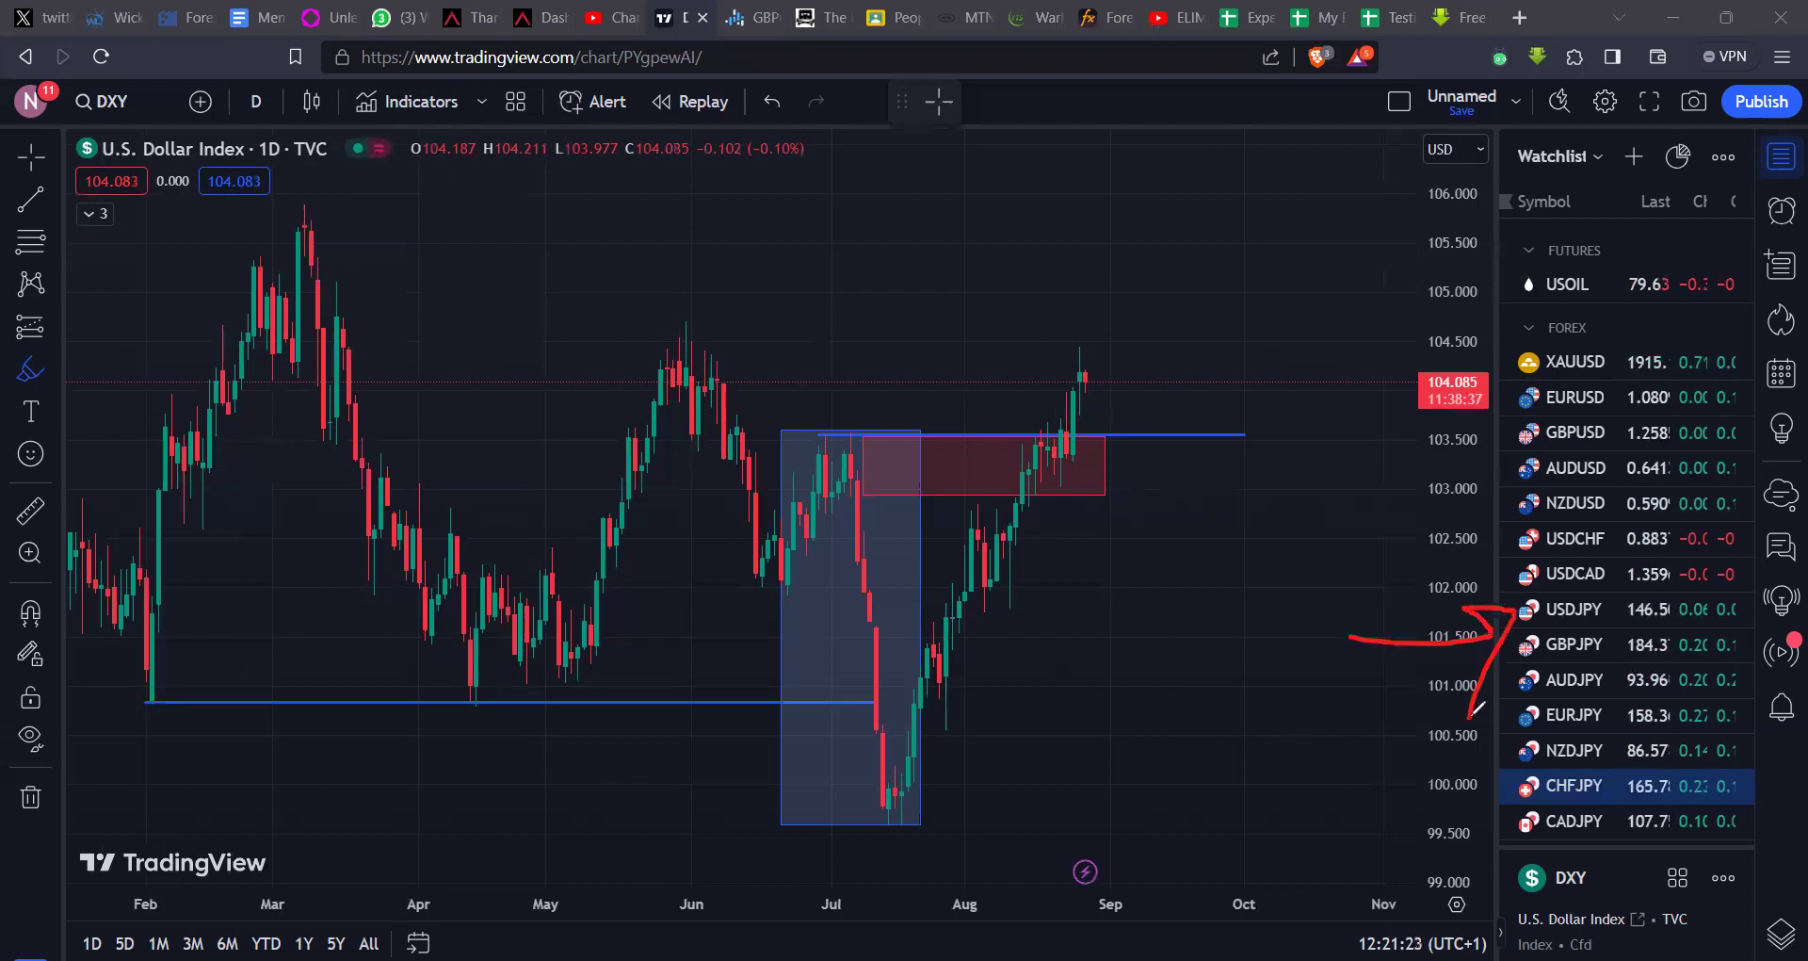
# Step: Clear the red arrow drawn beside USDJPY in the watchlist
pyautogui.press('e')
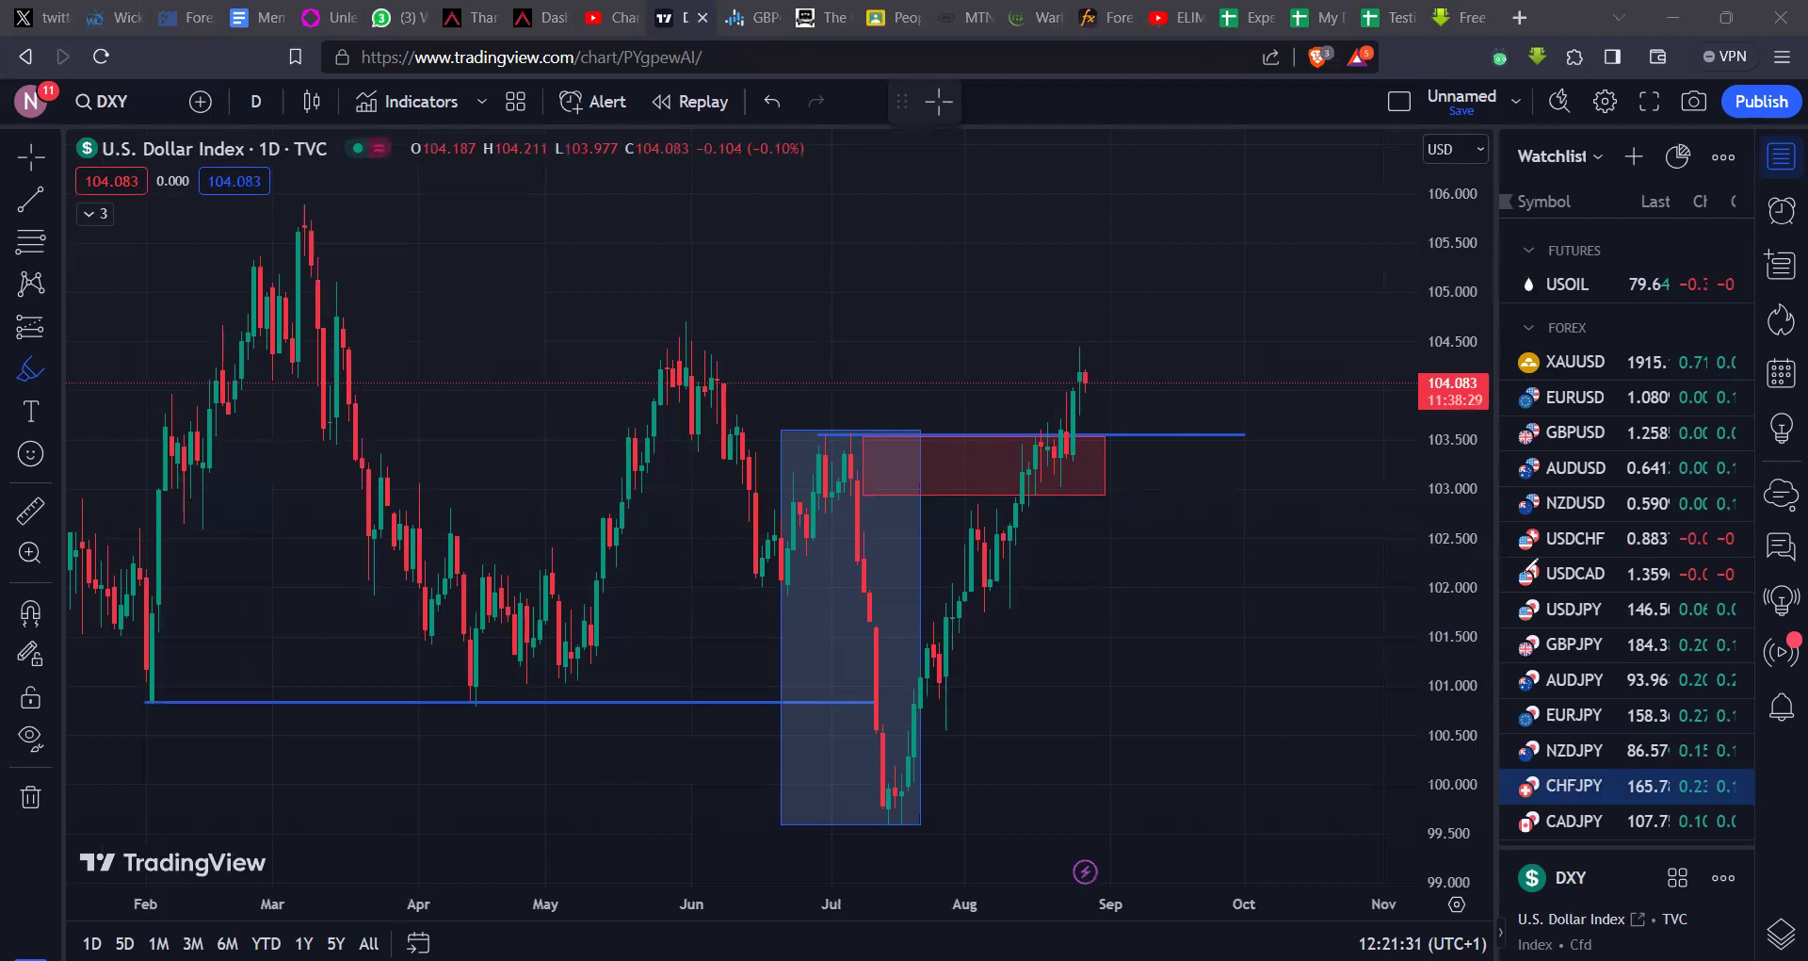
pyautogui.moveTo(1414, 605); pyautogui.dragTo(1456, 584)
pyautogui.scroll(-3, 1178, 716)
pyautogui.scroll(3, 1177, 716)
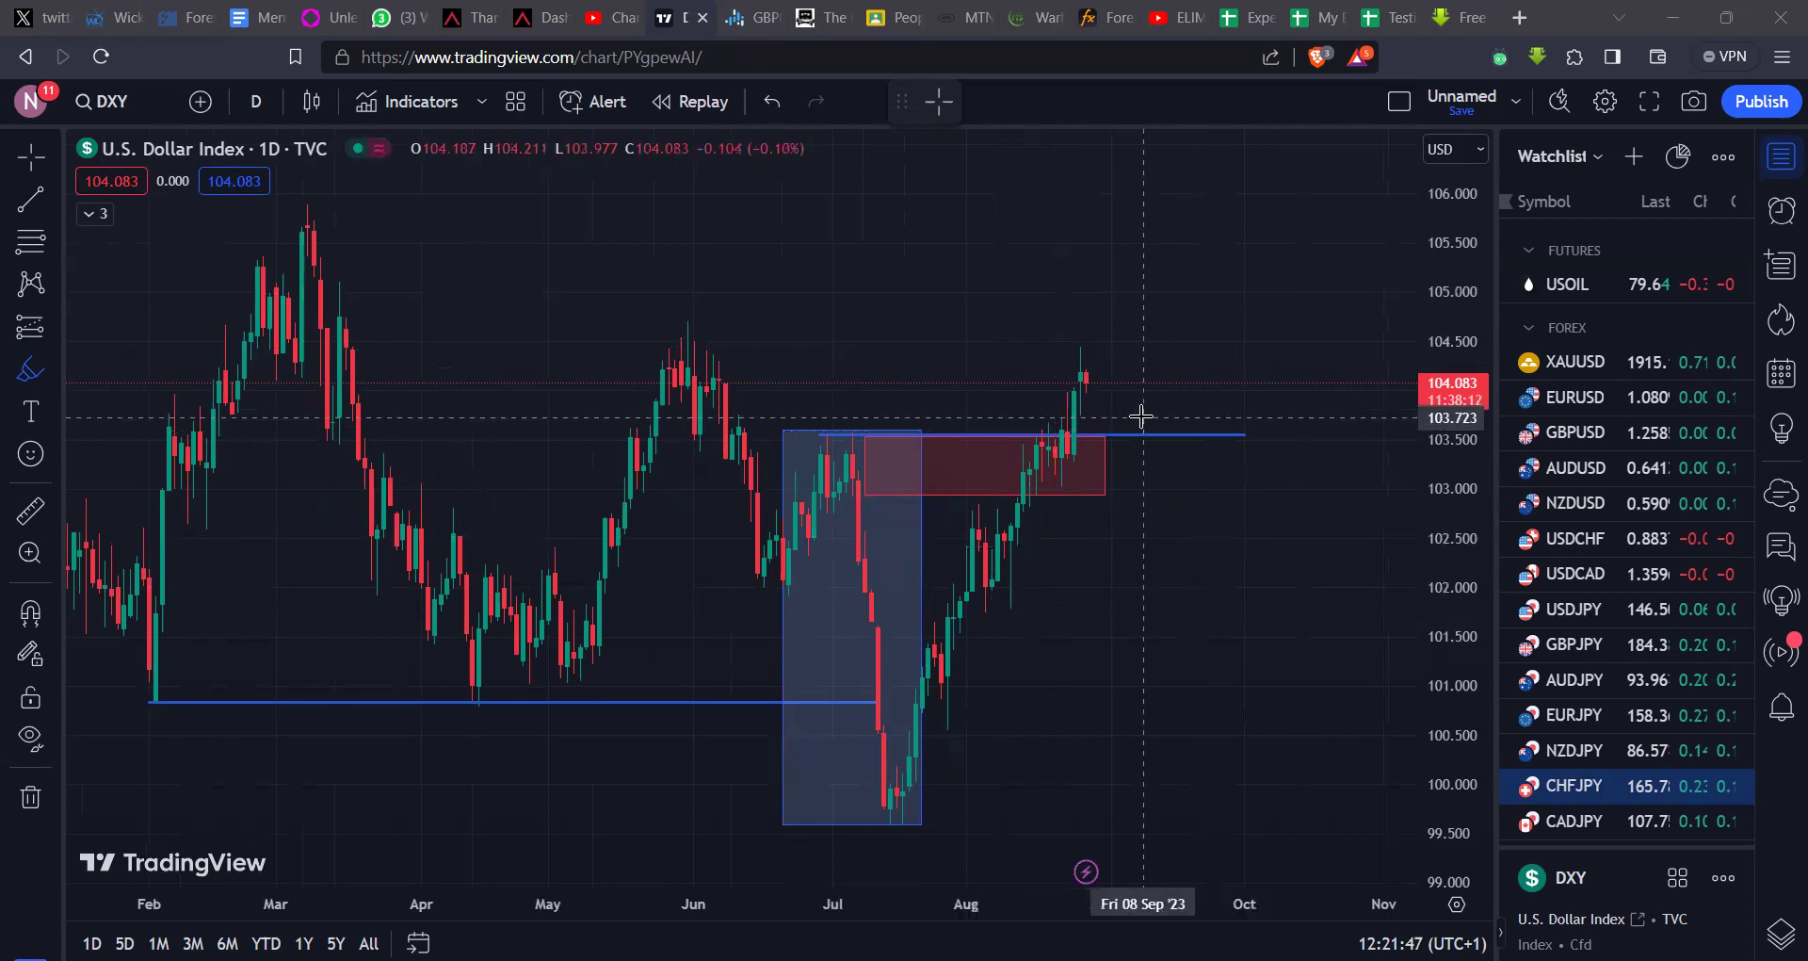
# Step: Open the XAUUSD daily chart and draw a rectangle zone from mid-March to early September, between about 1903 and 1879
pyautogui.click(1602, 369)
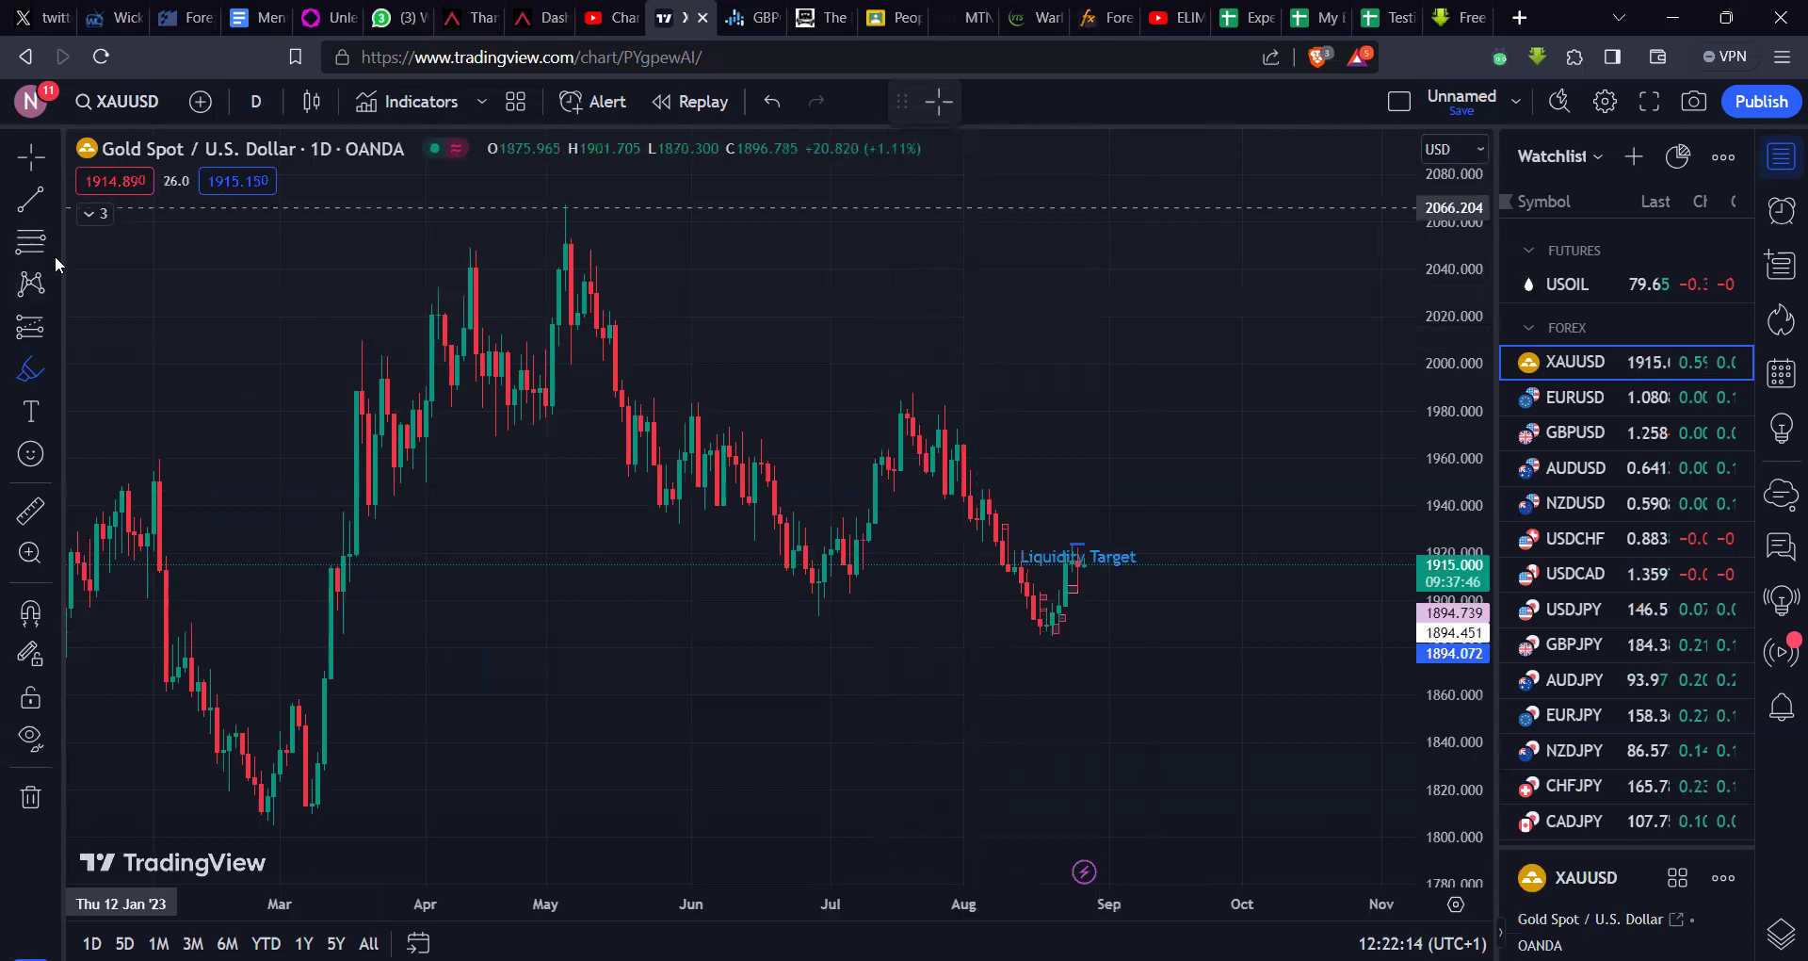
pyautogui.click(52, 367)
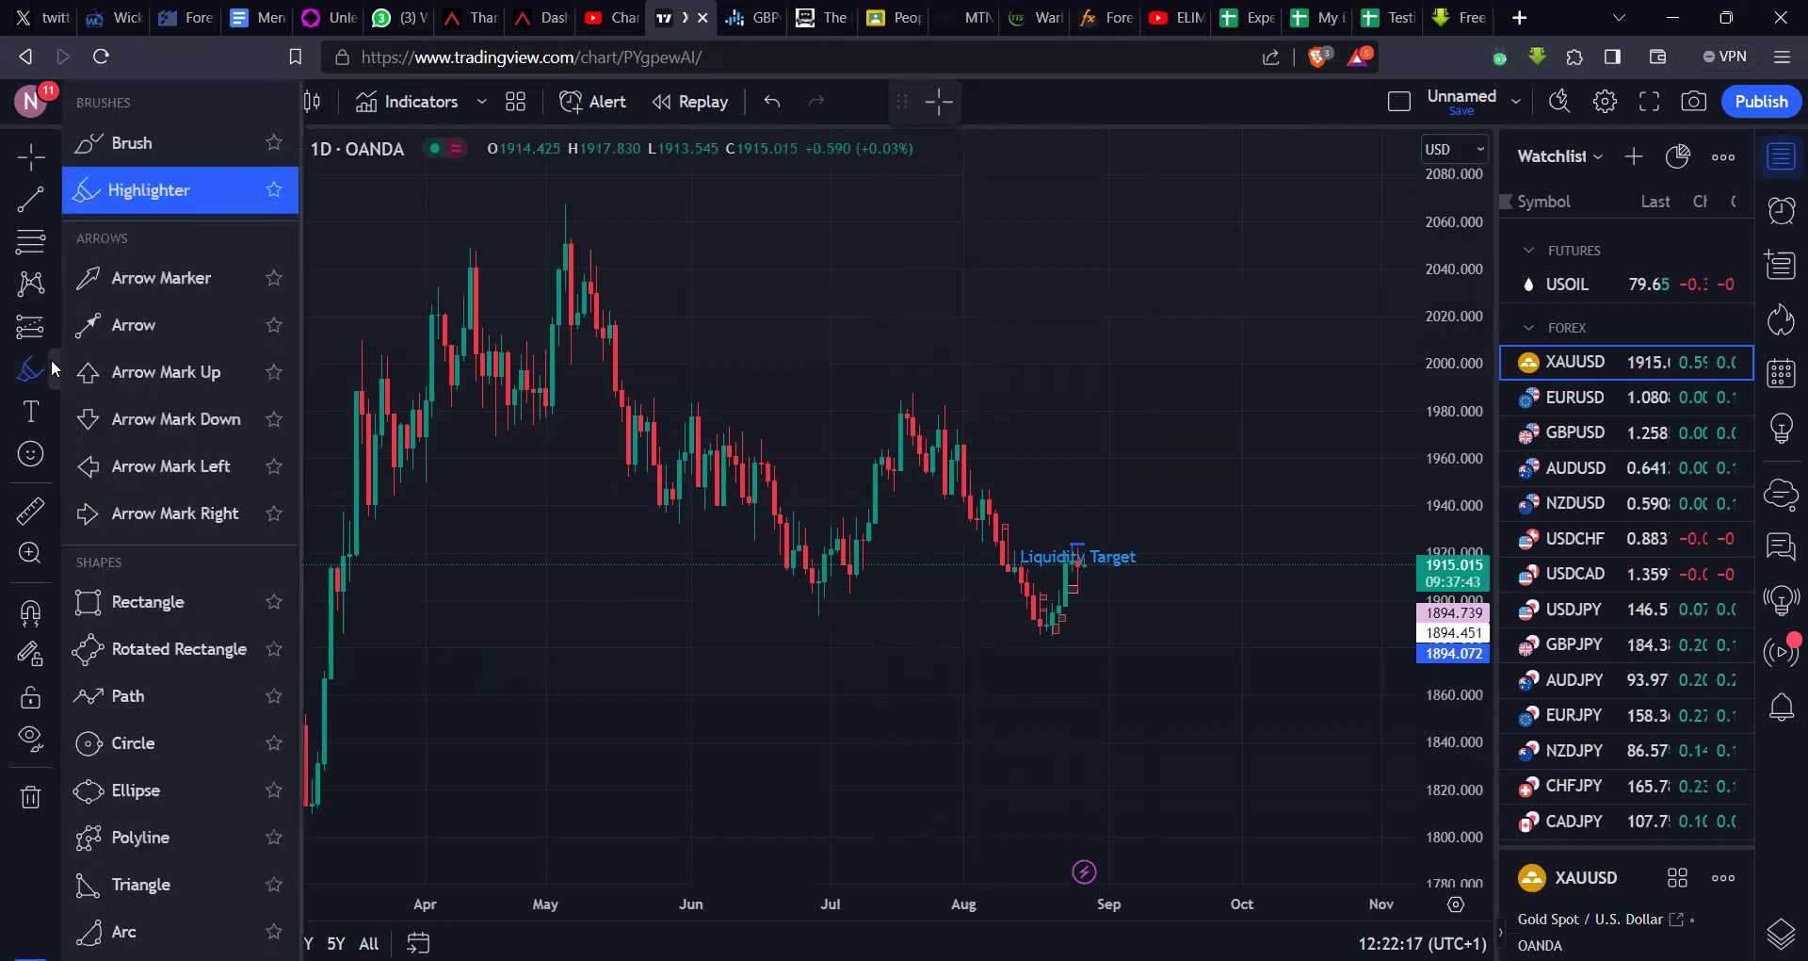
pyautogui.click(120, 607)
pyautogui.moveTo(349, 591); pyautogui.dragTo(1129, 649)
pyautogui.scroll(5, 1211, 528)
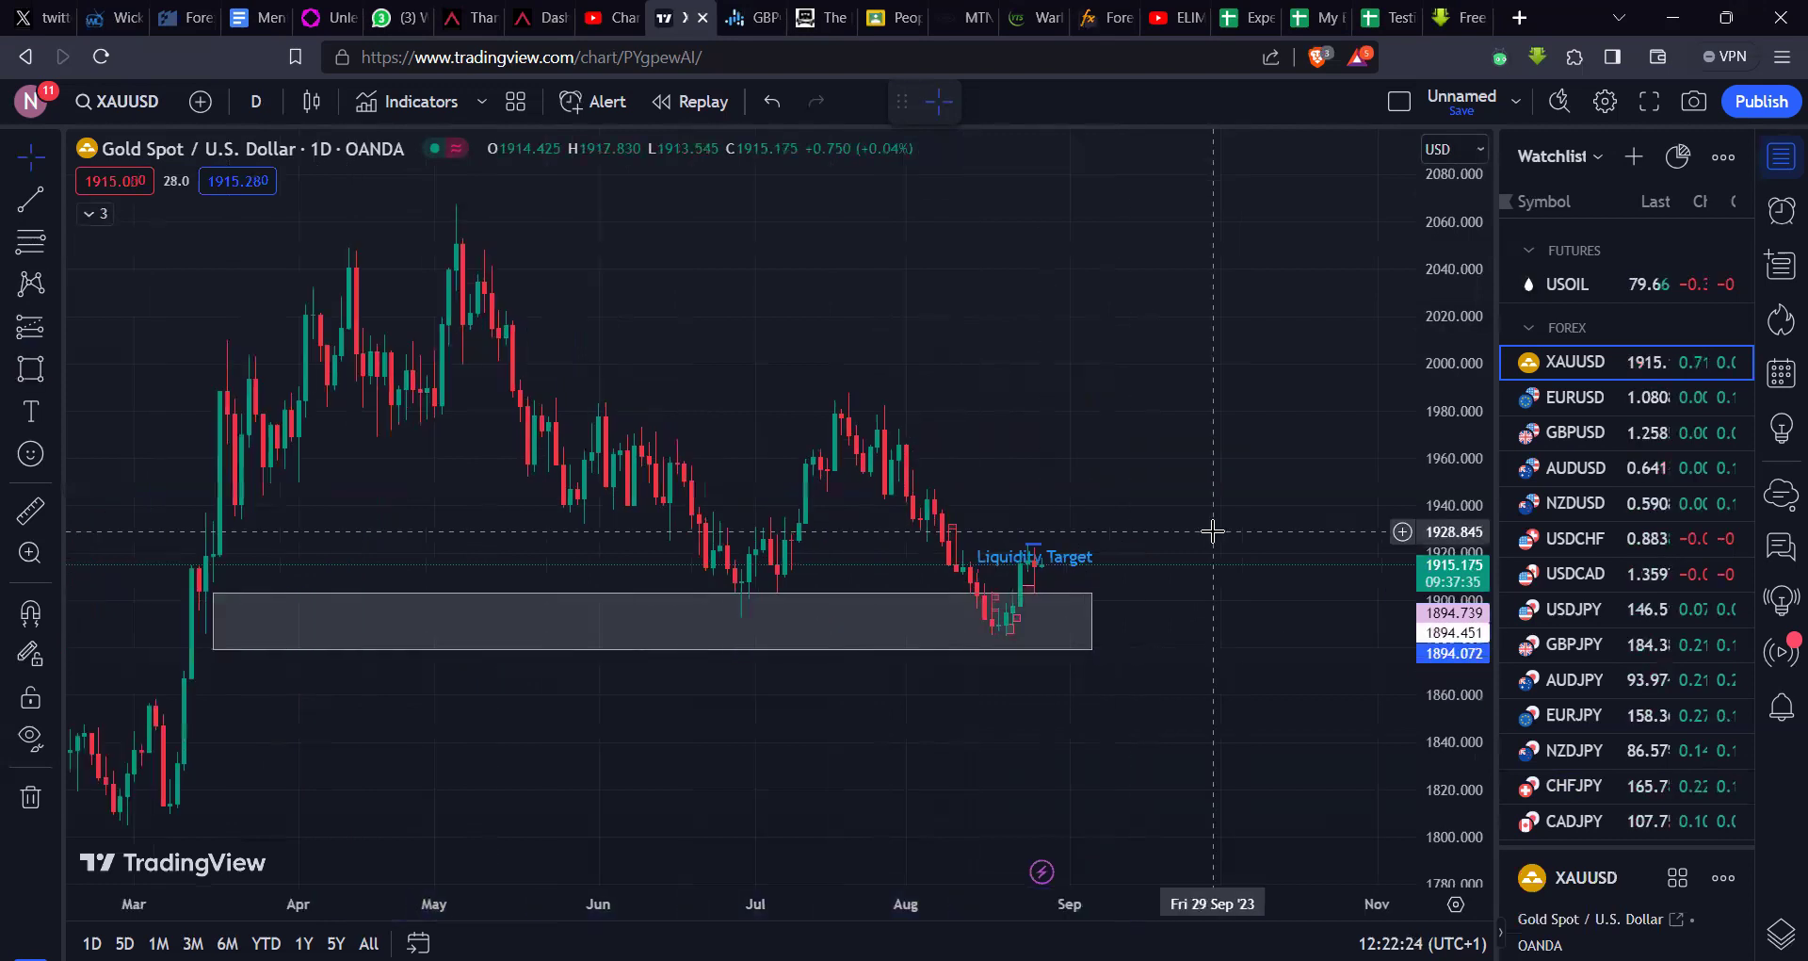
# Step: Sketch temporary pen marks on the daily gold chart, including the August bounce out of the rectangle zone, and clear them
pyautogui.hscroll(-5, 940, 507)
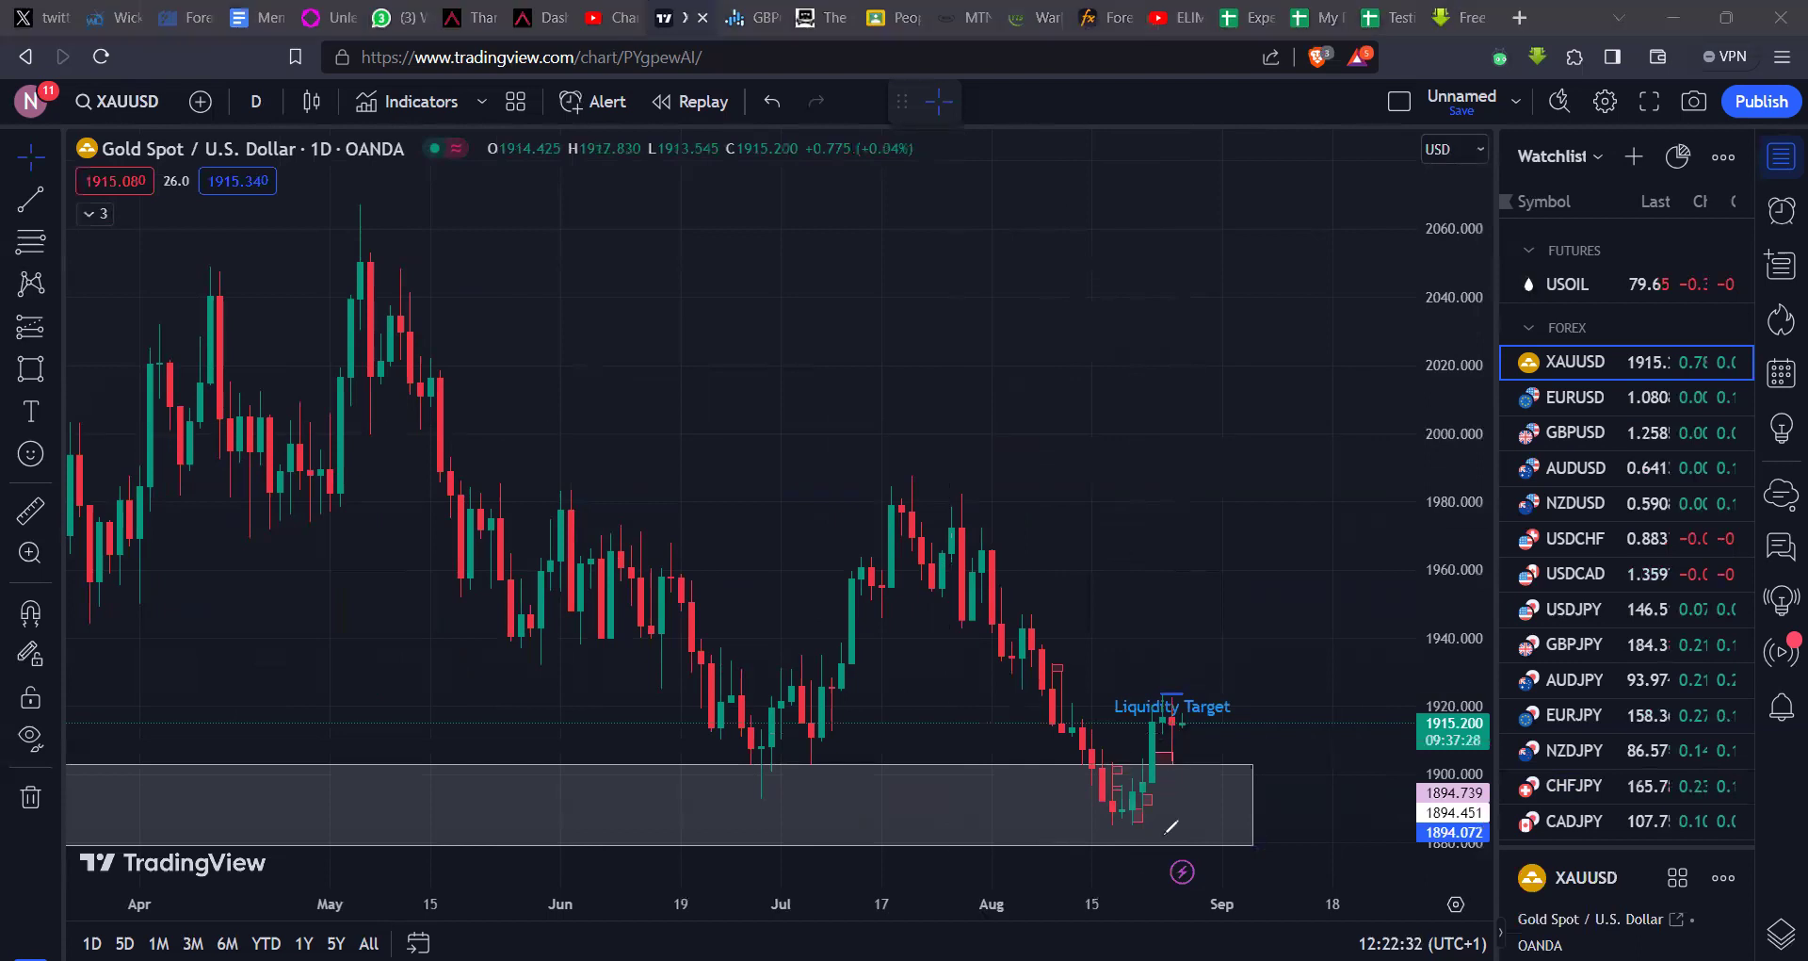
pyautogui.moveTo(1000, 356); pyautogui.dragTo(1119, 332)
pyautogui.moveTo(1172, 432)
pyautogui.mouseDown()
pyautogui.moveTo(1225, 490)
pyautogui.moveTo(1262, 307)
pyautogui.mouseUp()
pyautogui.click(910, 379)
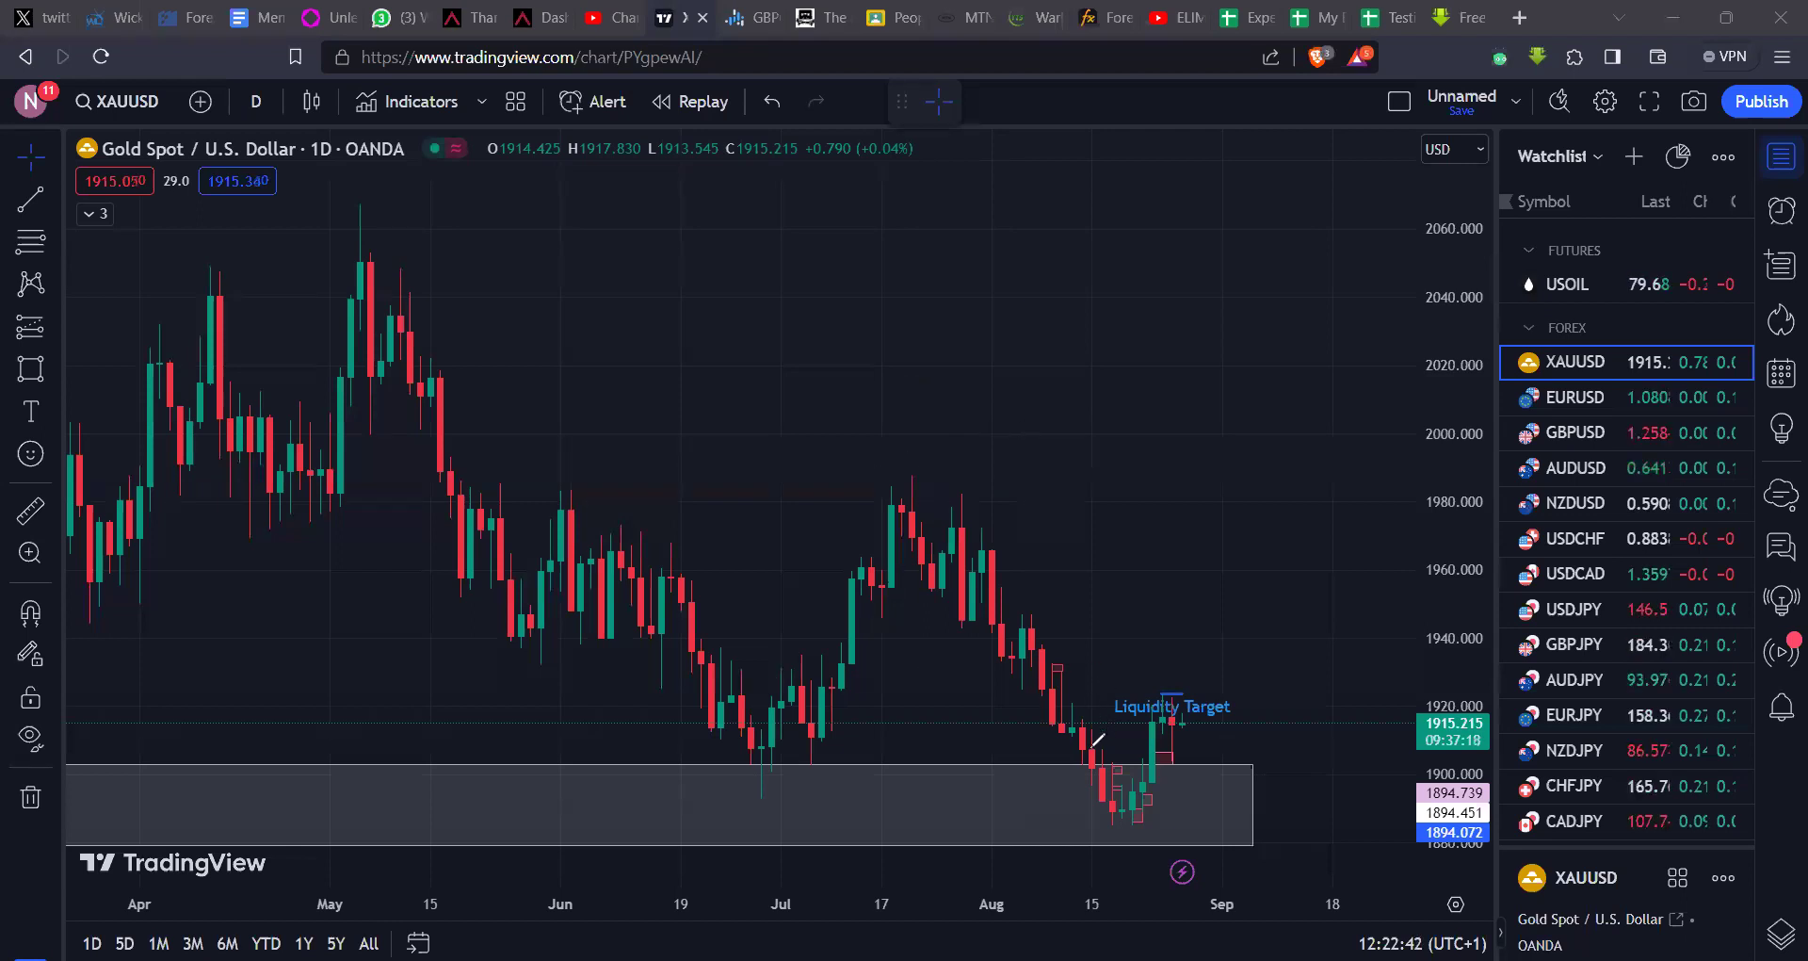
pyautogui.moveTo(1127, 816)
pyautogui.mouseDown()
pyautogui.moveTo(1152, 814)
pyautogui.moveTo(1184, 708)
pyautogui.mouseUp()
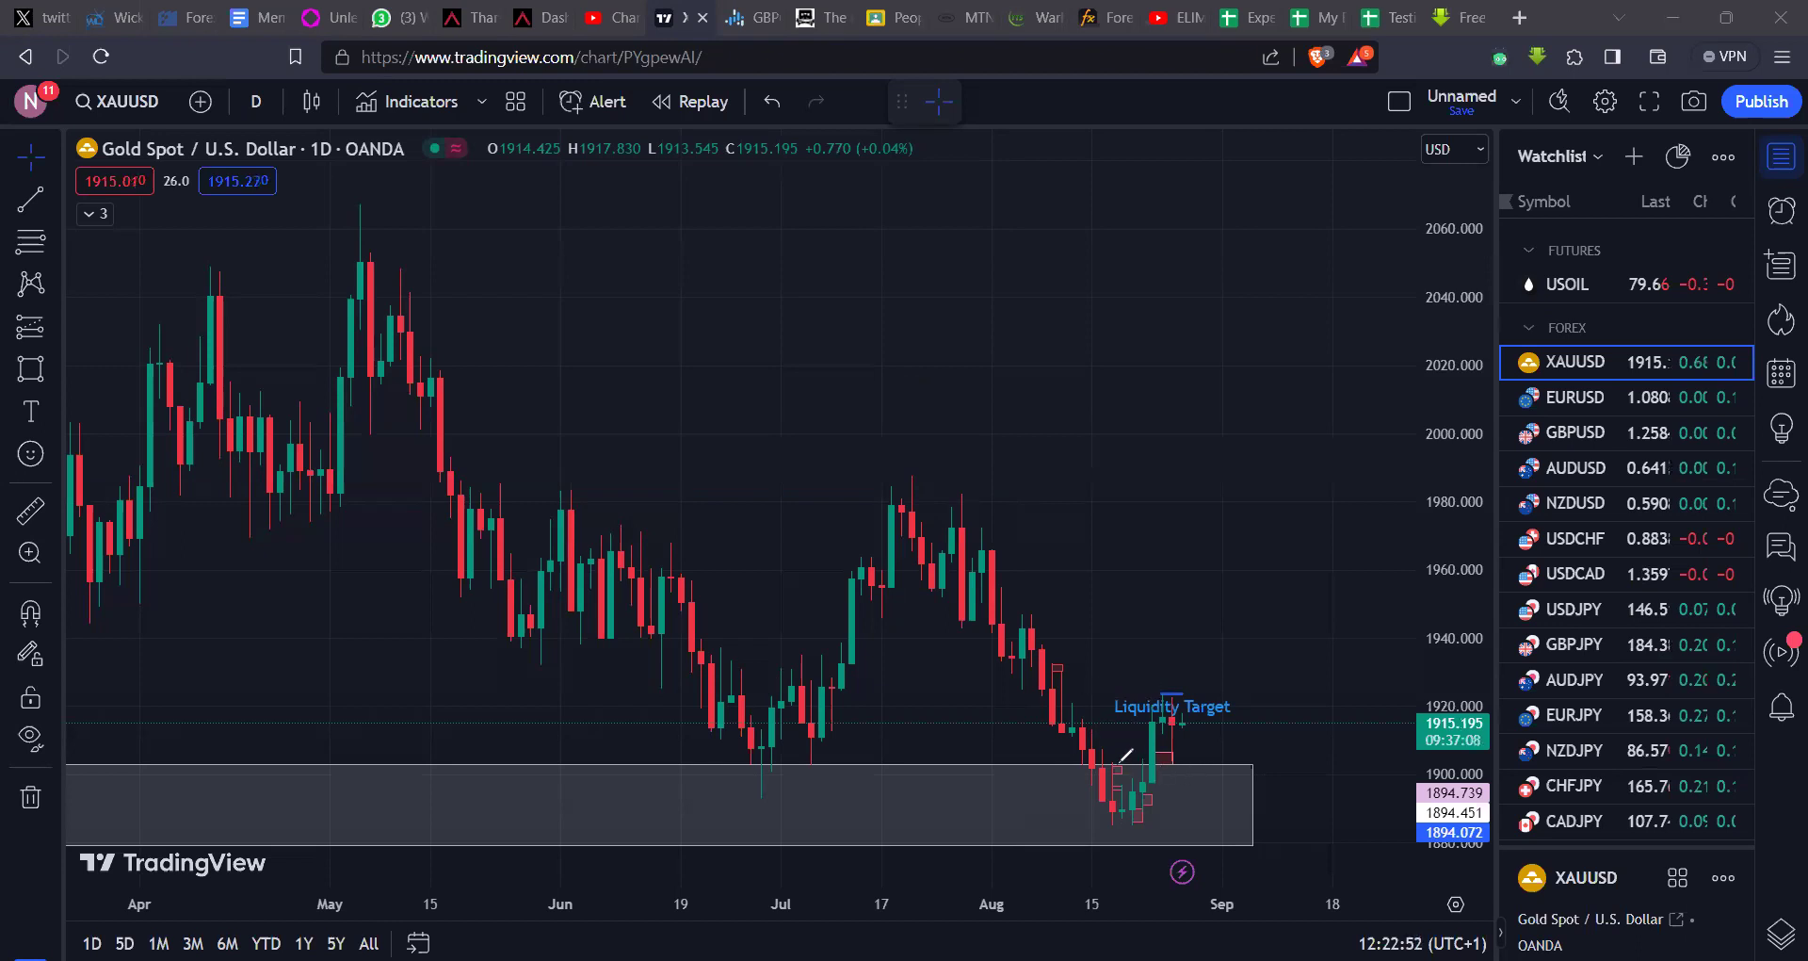
pyautogui.moveTo(1122, 757); pyautogui.dragTo(1153, 761)
# Step: Set the XAUUSD chart to the 1 hour timeframe
pyautogui.scroll(3, 1061, 327)
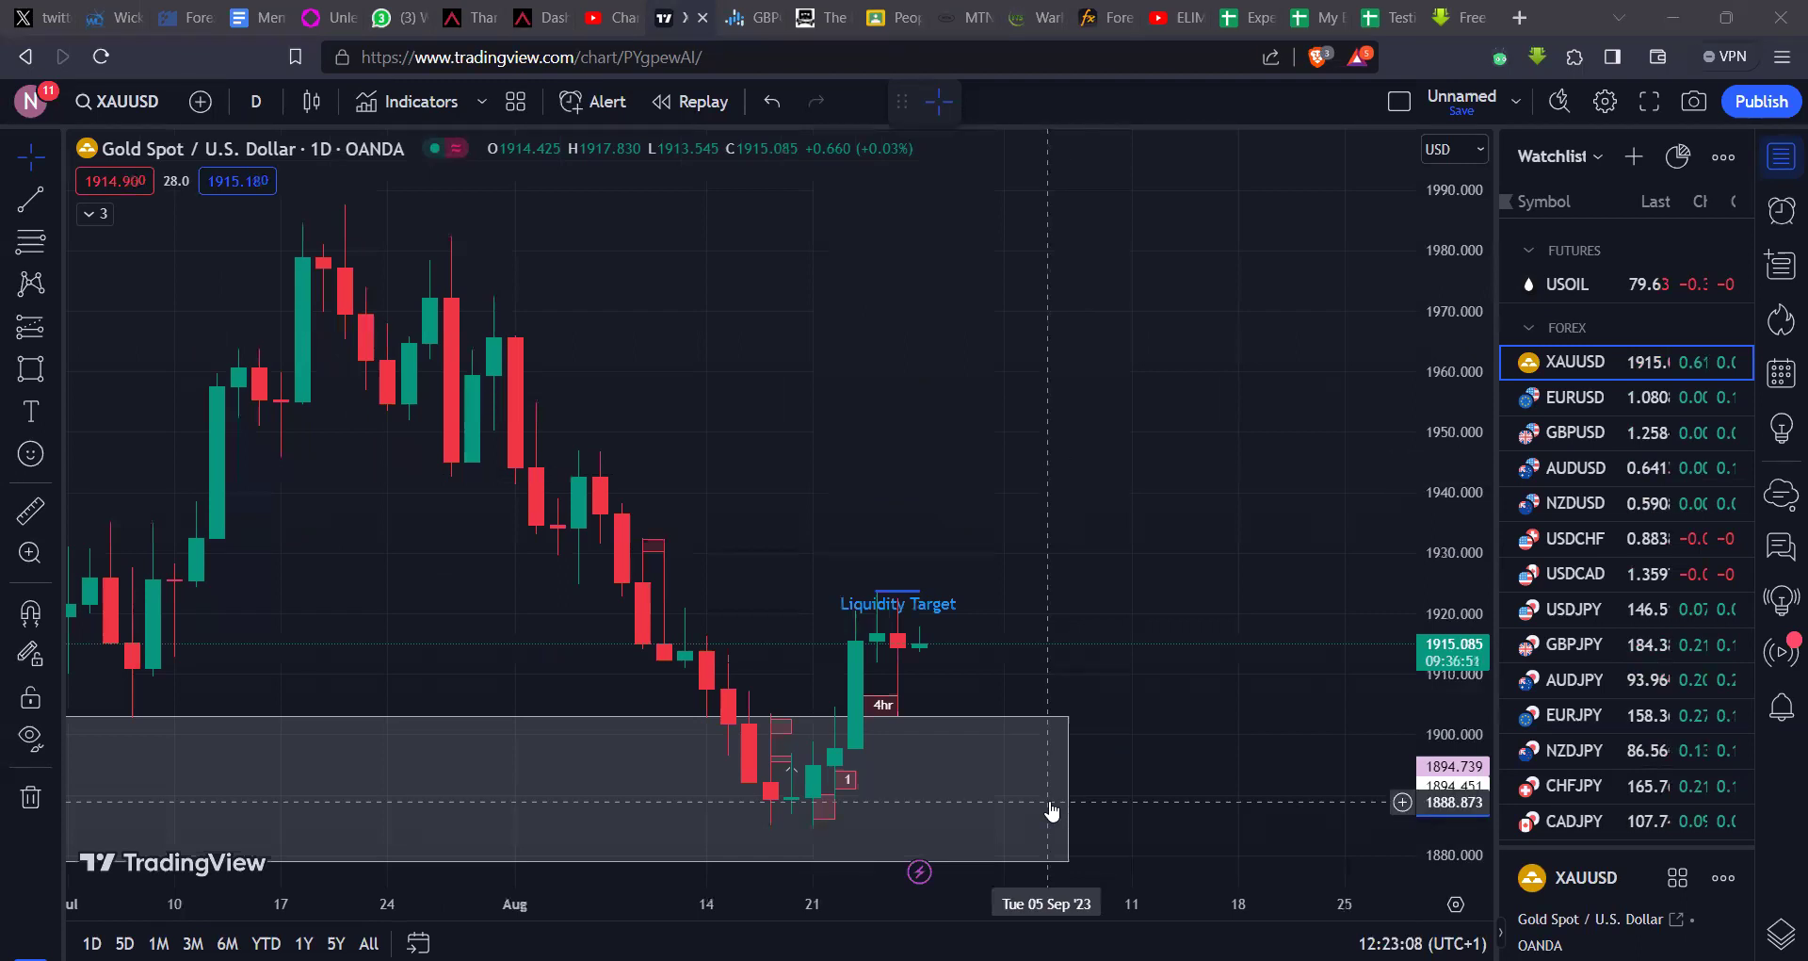
pyautogui.write('1h')
pyautogui.press('Return')
pyautogui.scroll(-3, 1206, 600)
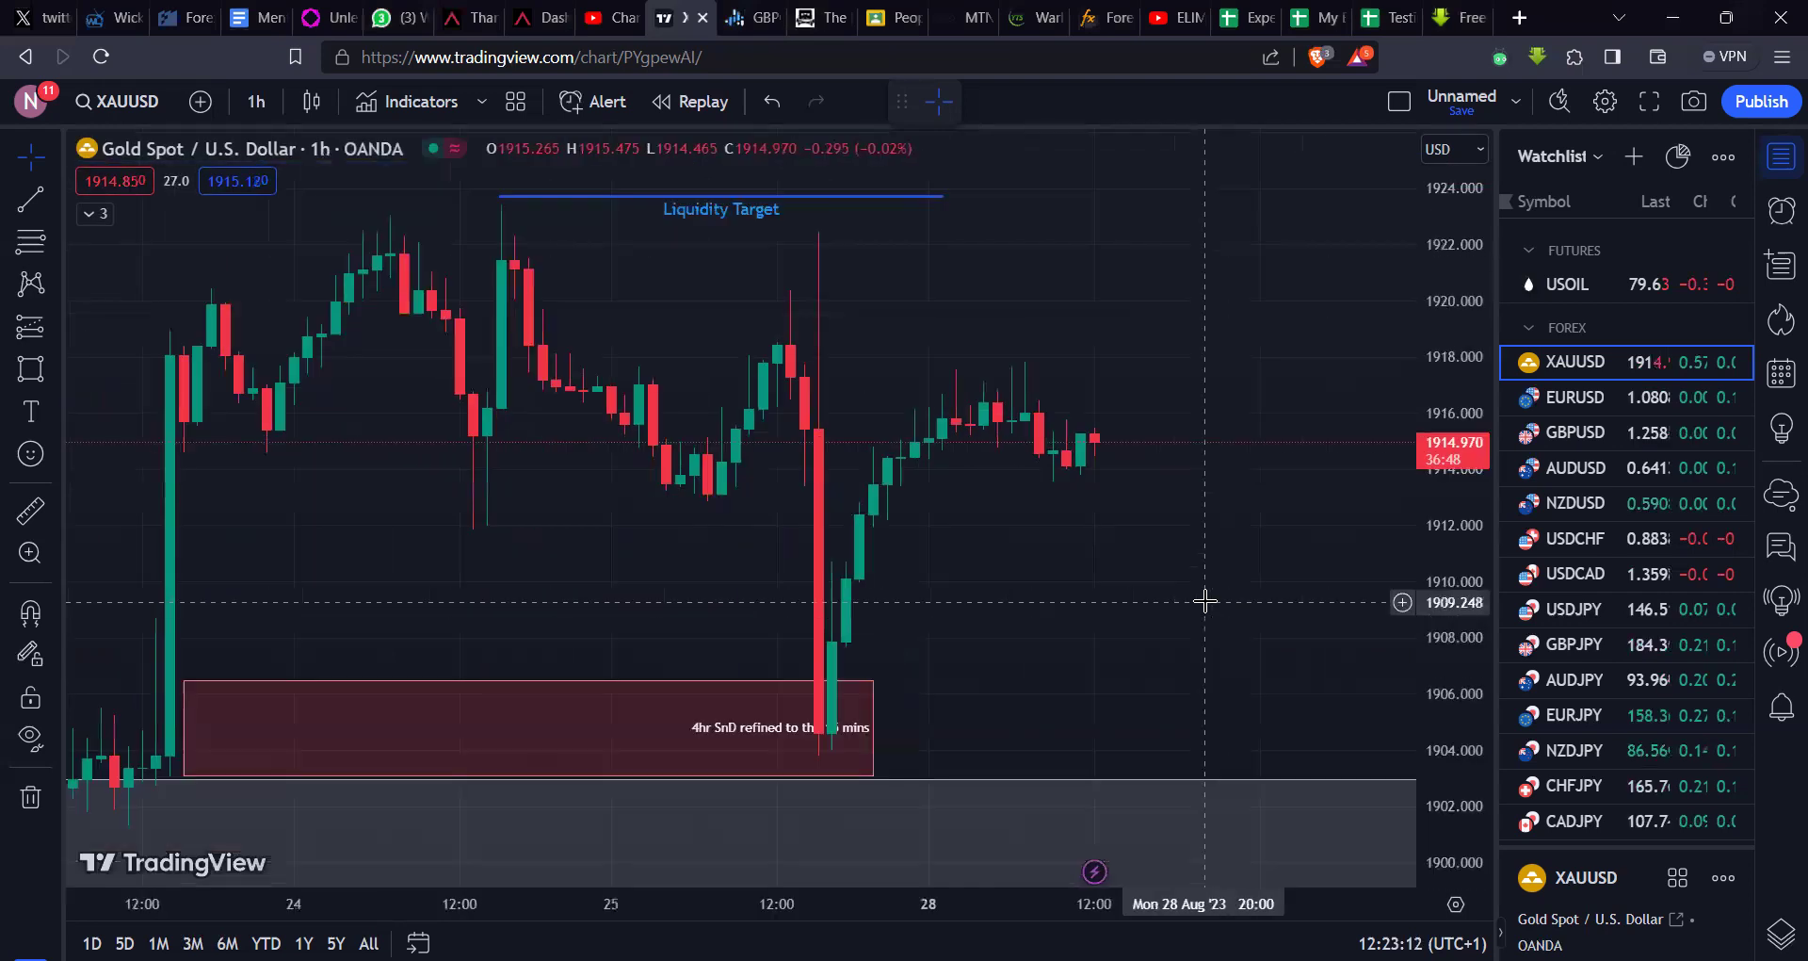
# Step: Extend the right end of the Liquidity Target line to 29 Aug '23 09:00, keeping it level at 1923.722
pyautogui.moveTo(1003, 199); pyautogui.dragTo(1389, 200)
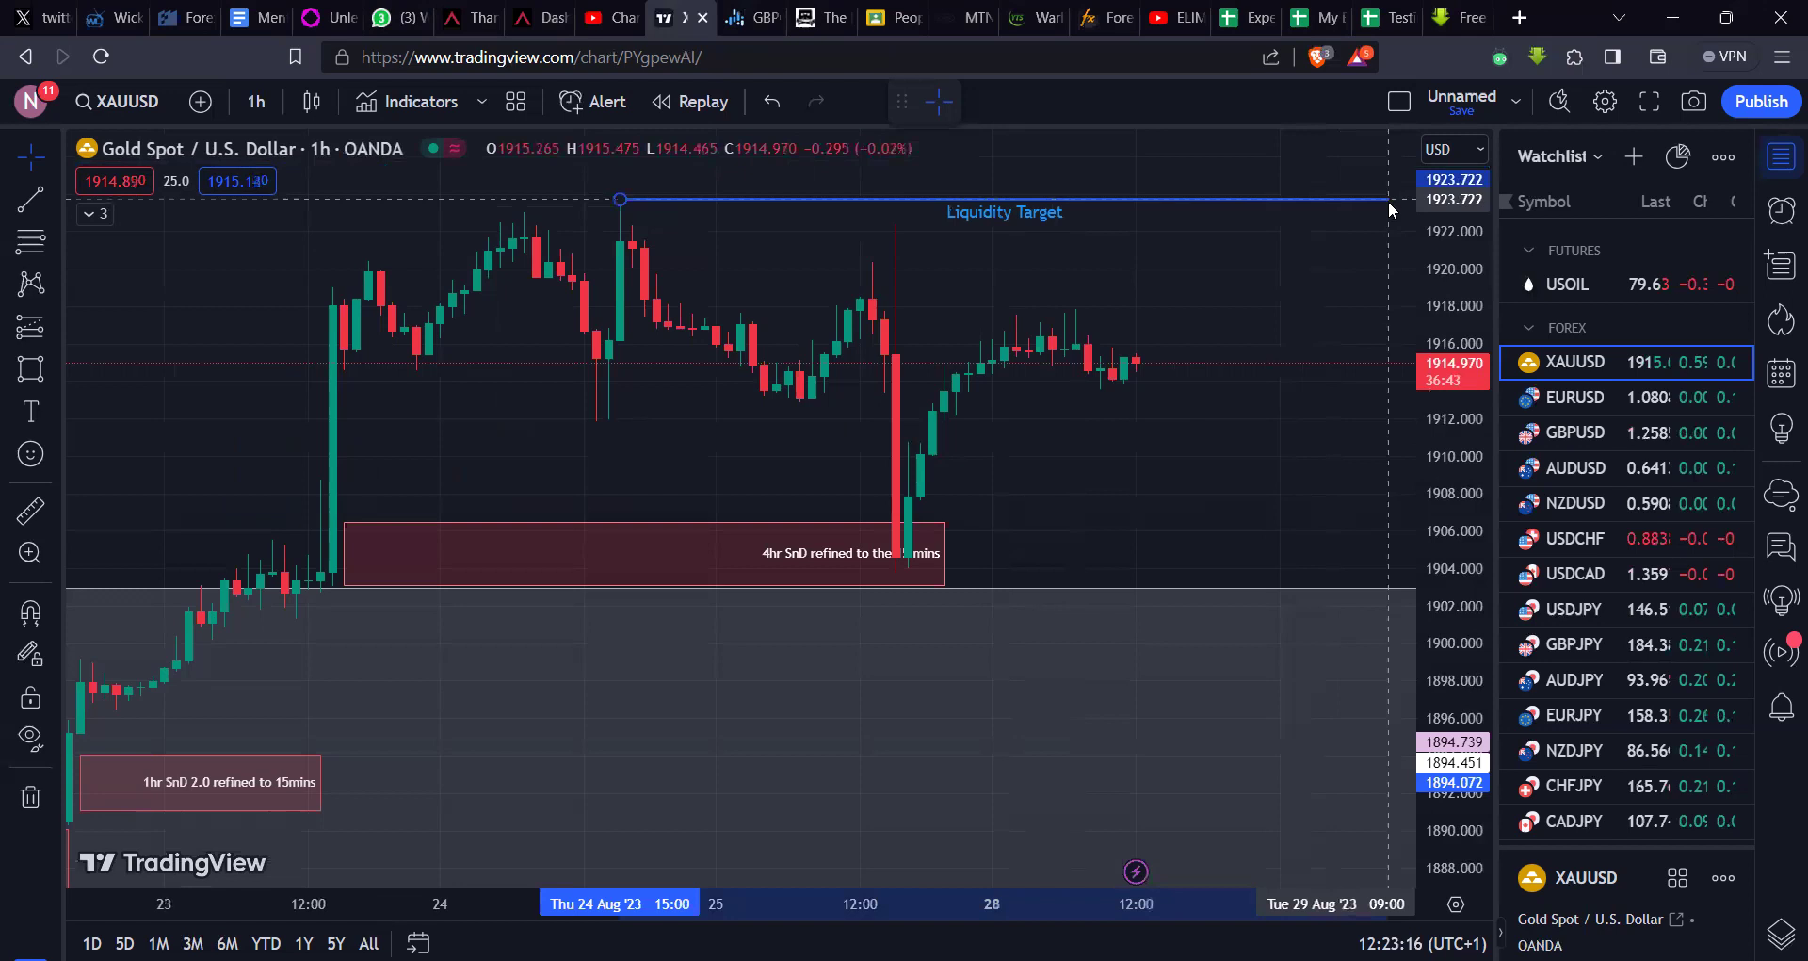
pyautogui.hscroll(2, 1274, 398)
pyautogui.scroll(-2, 1274, 397)
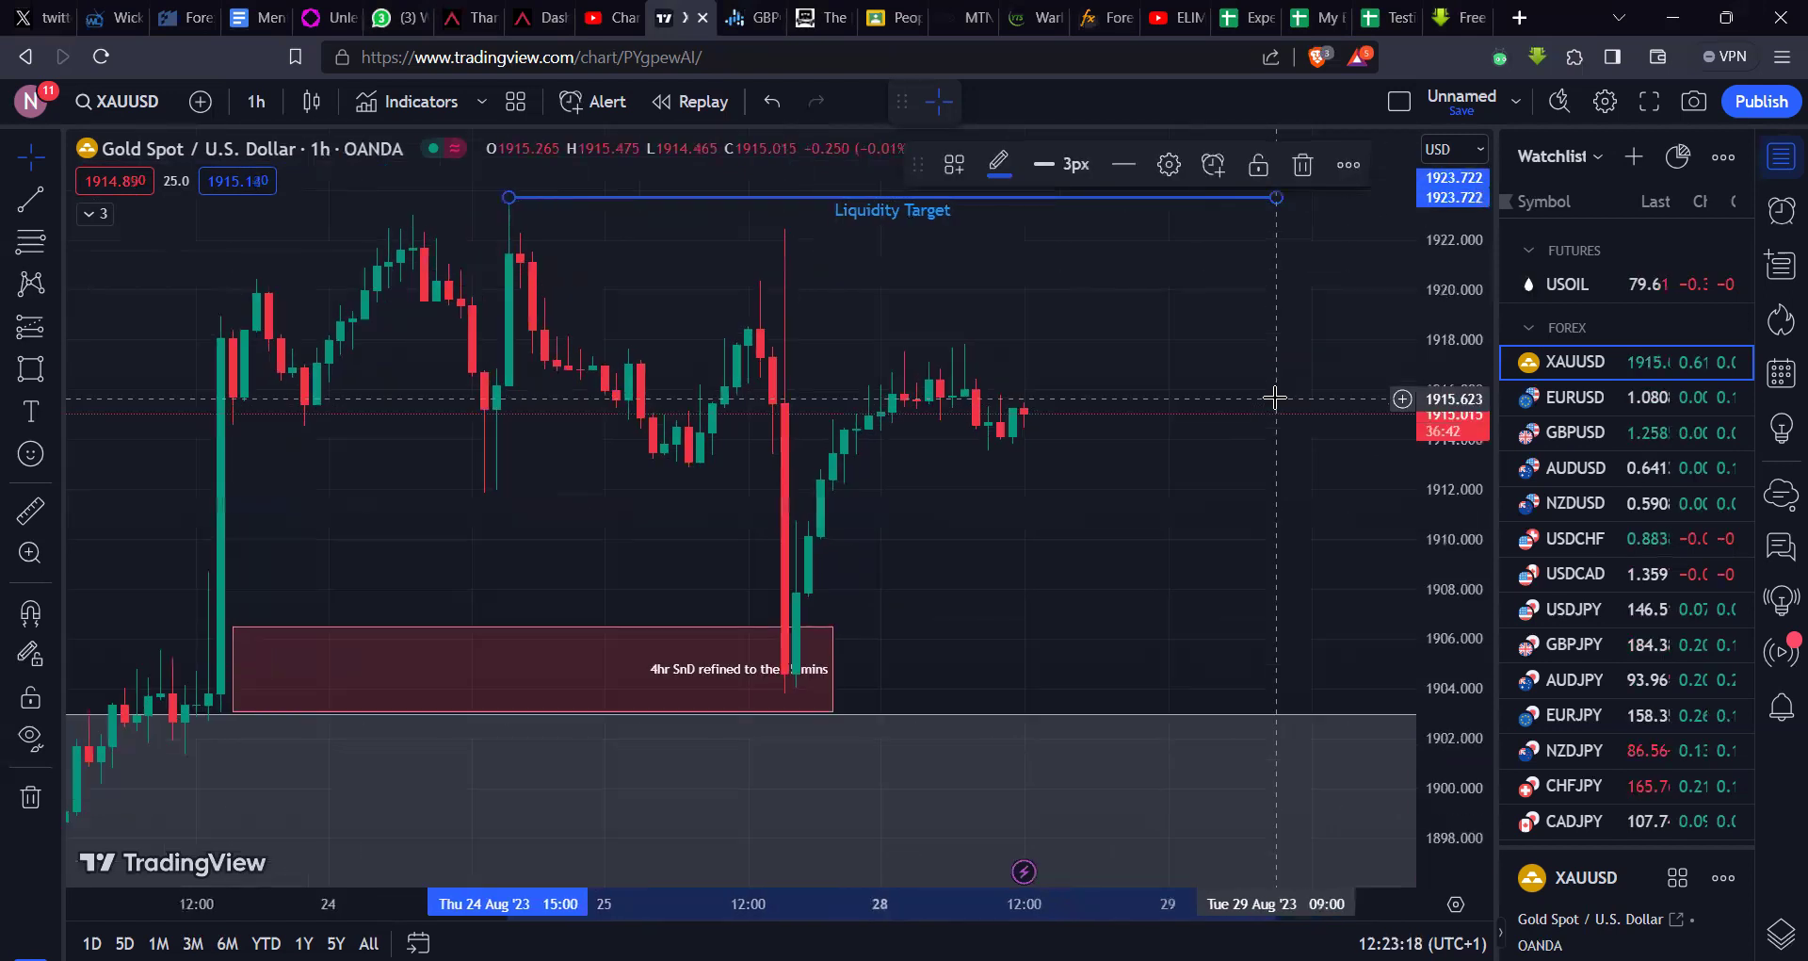
pyautogui.click(1167, 356)
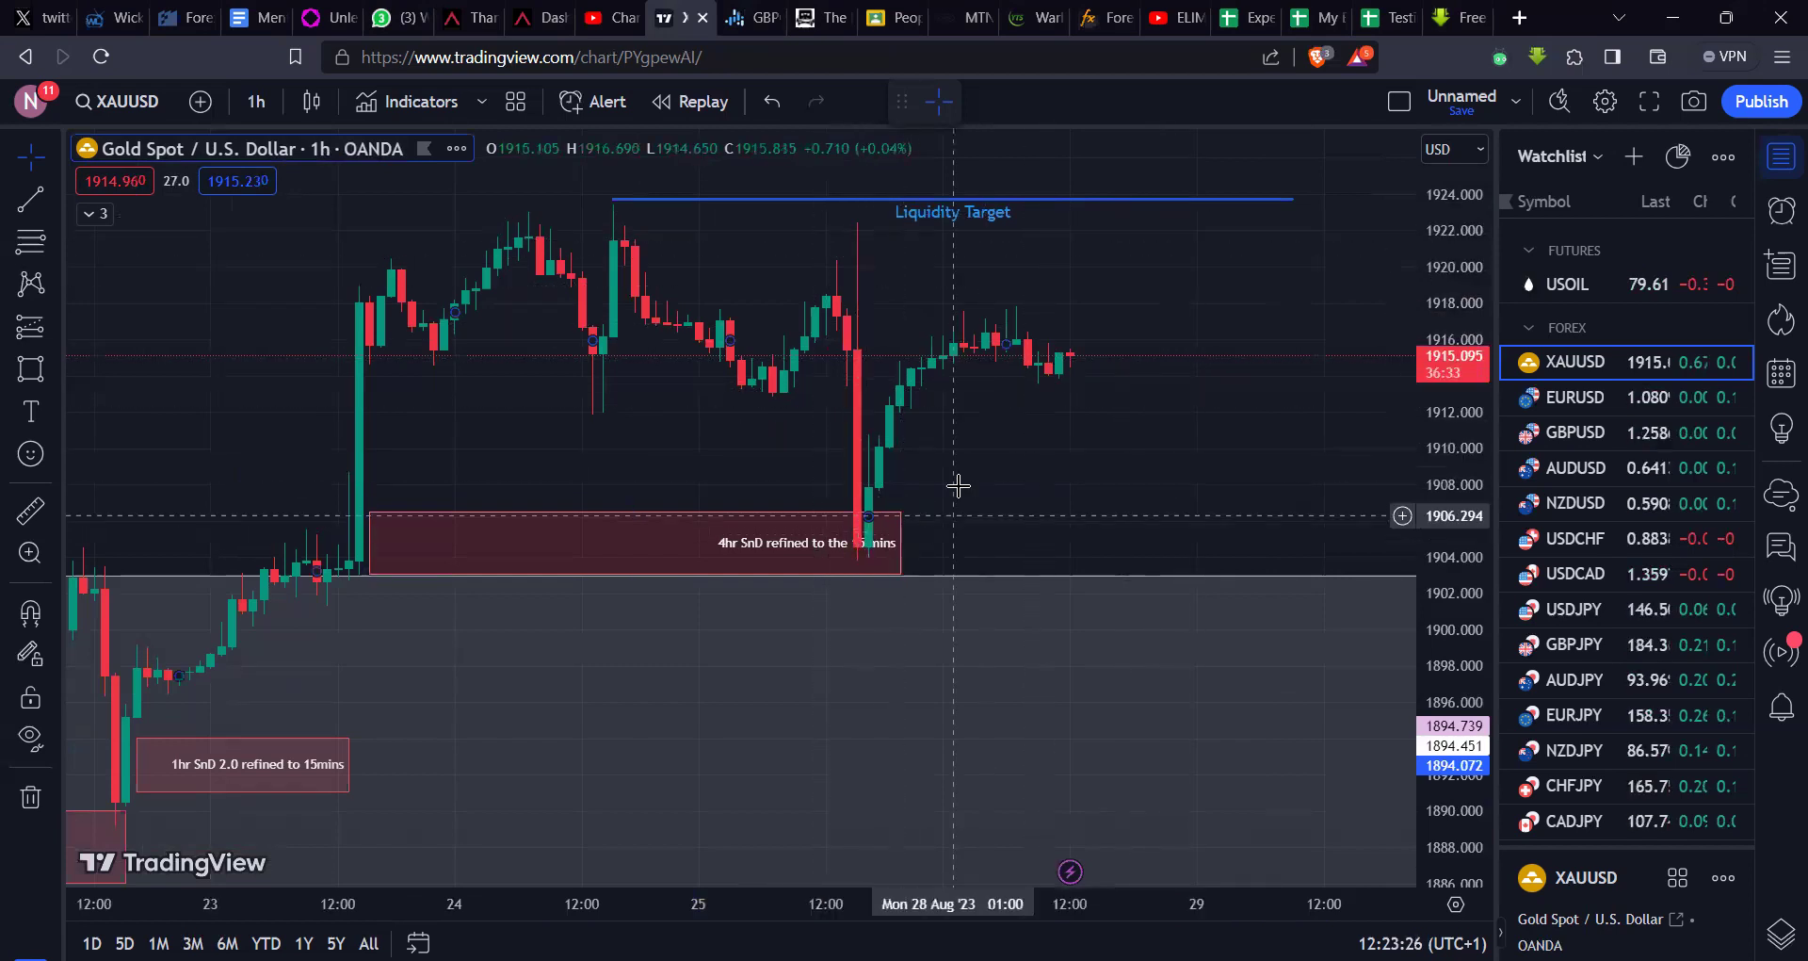
# Step: Sketch a temporary pen mark at the 1-hour swing low of 17 August and clear it
pyautogui.scroll(3, 1036, 432)
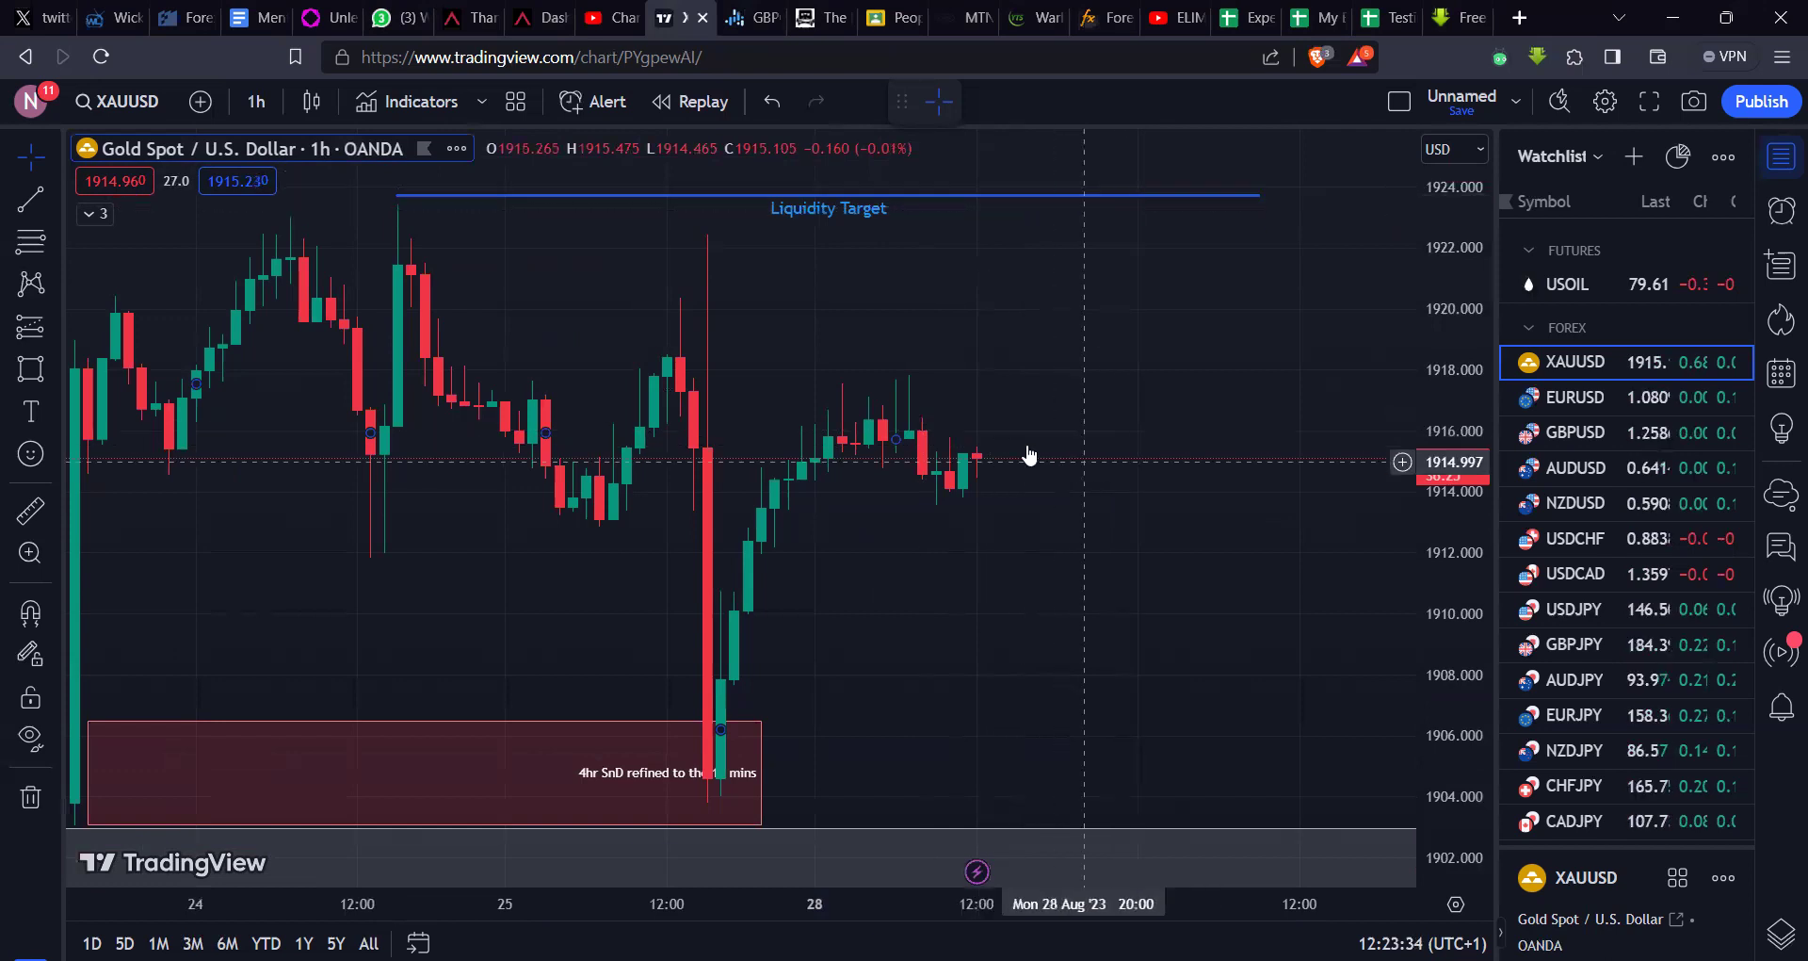
pyautogui.scroll(-3, 1010, 482)
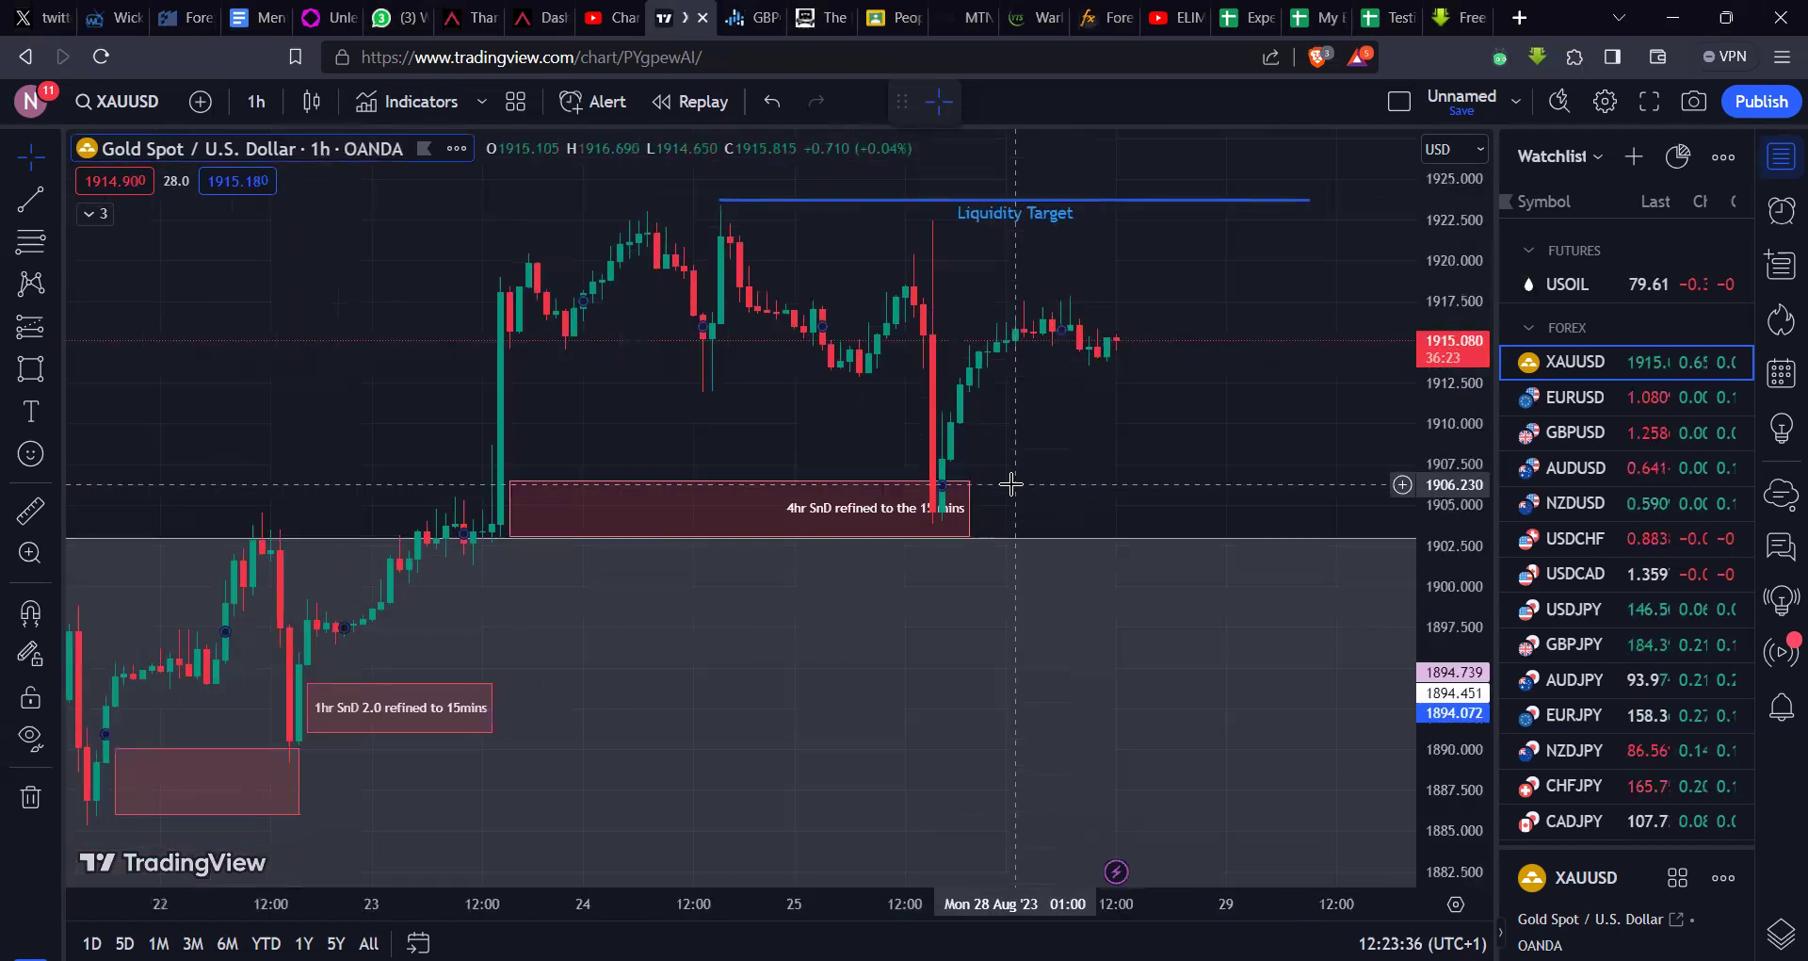
pyautogui.scroll(-2, 1238, 367)
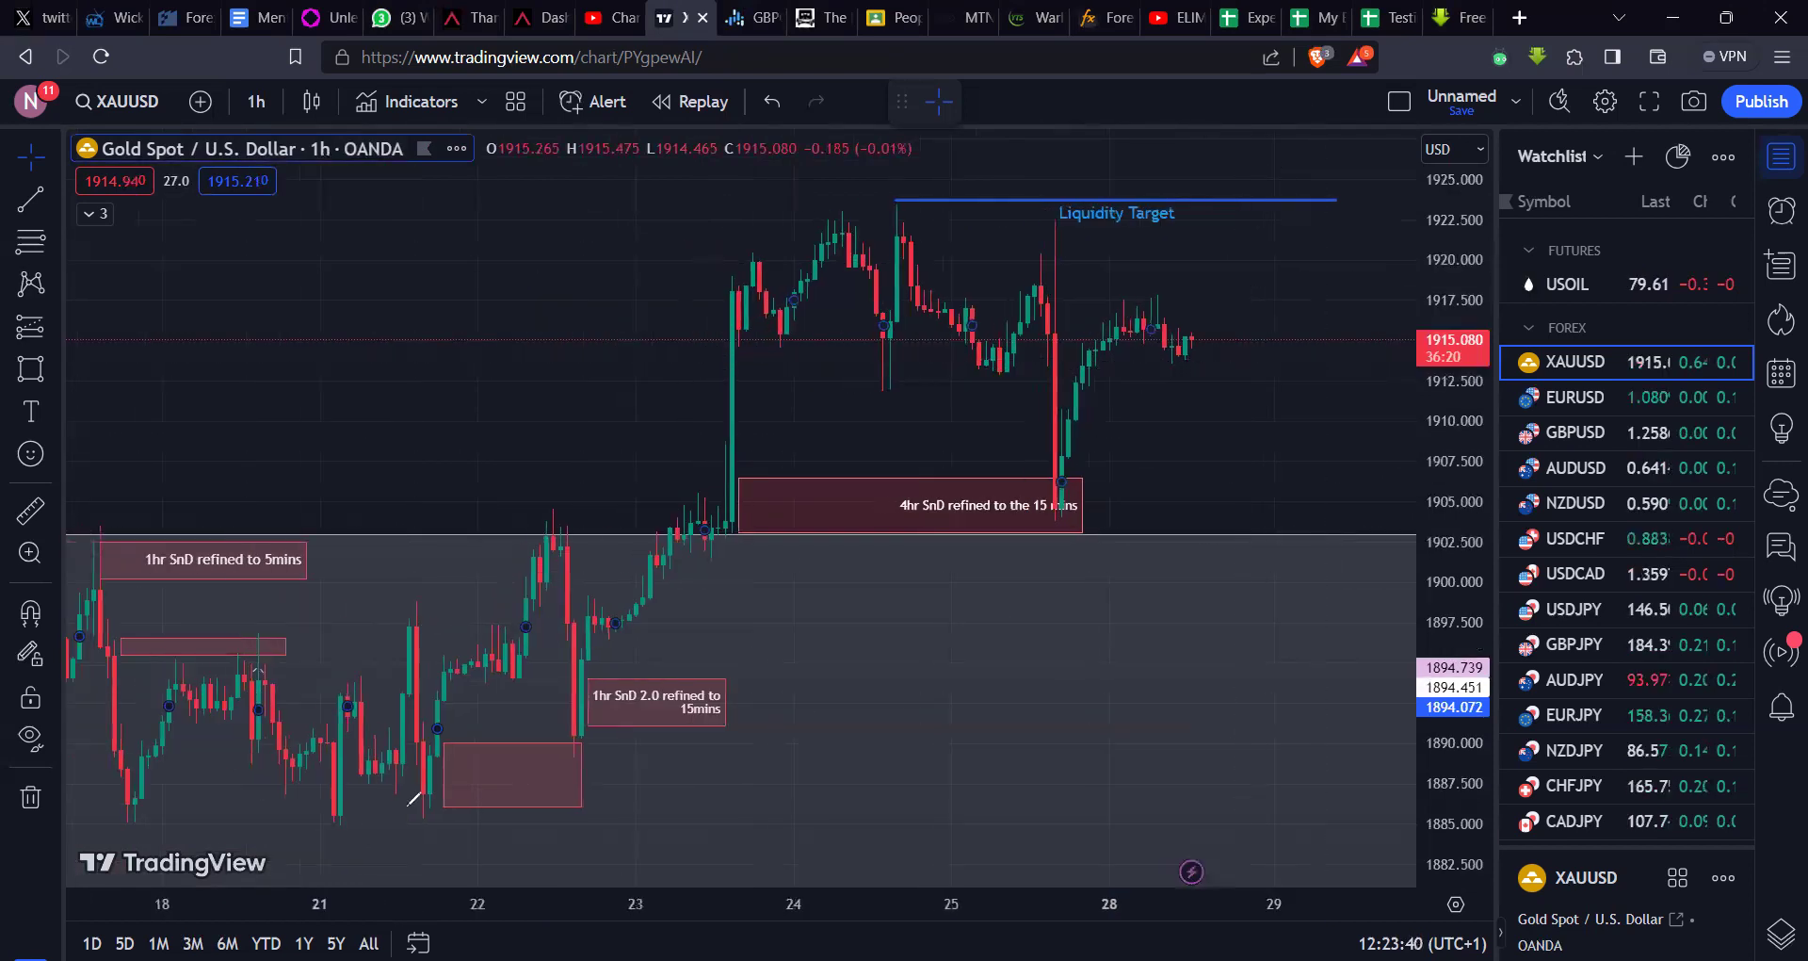
pyautogui.moveTo(98, 815); pyautogui.dragTo(133, 811)
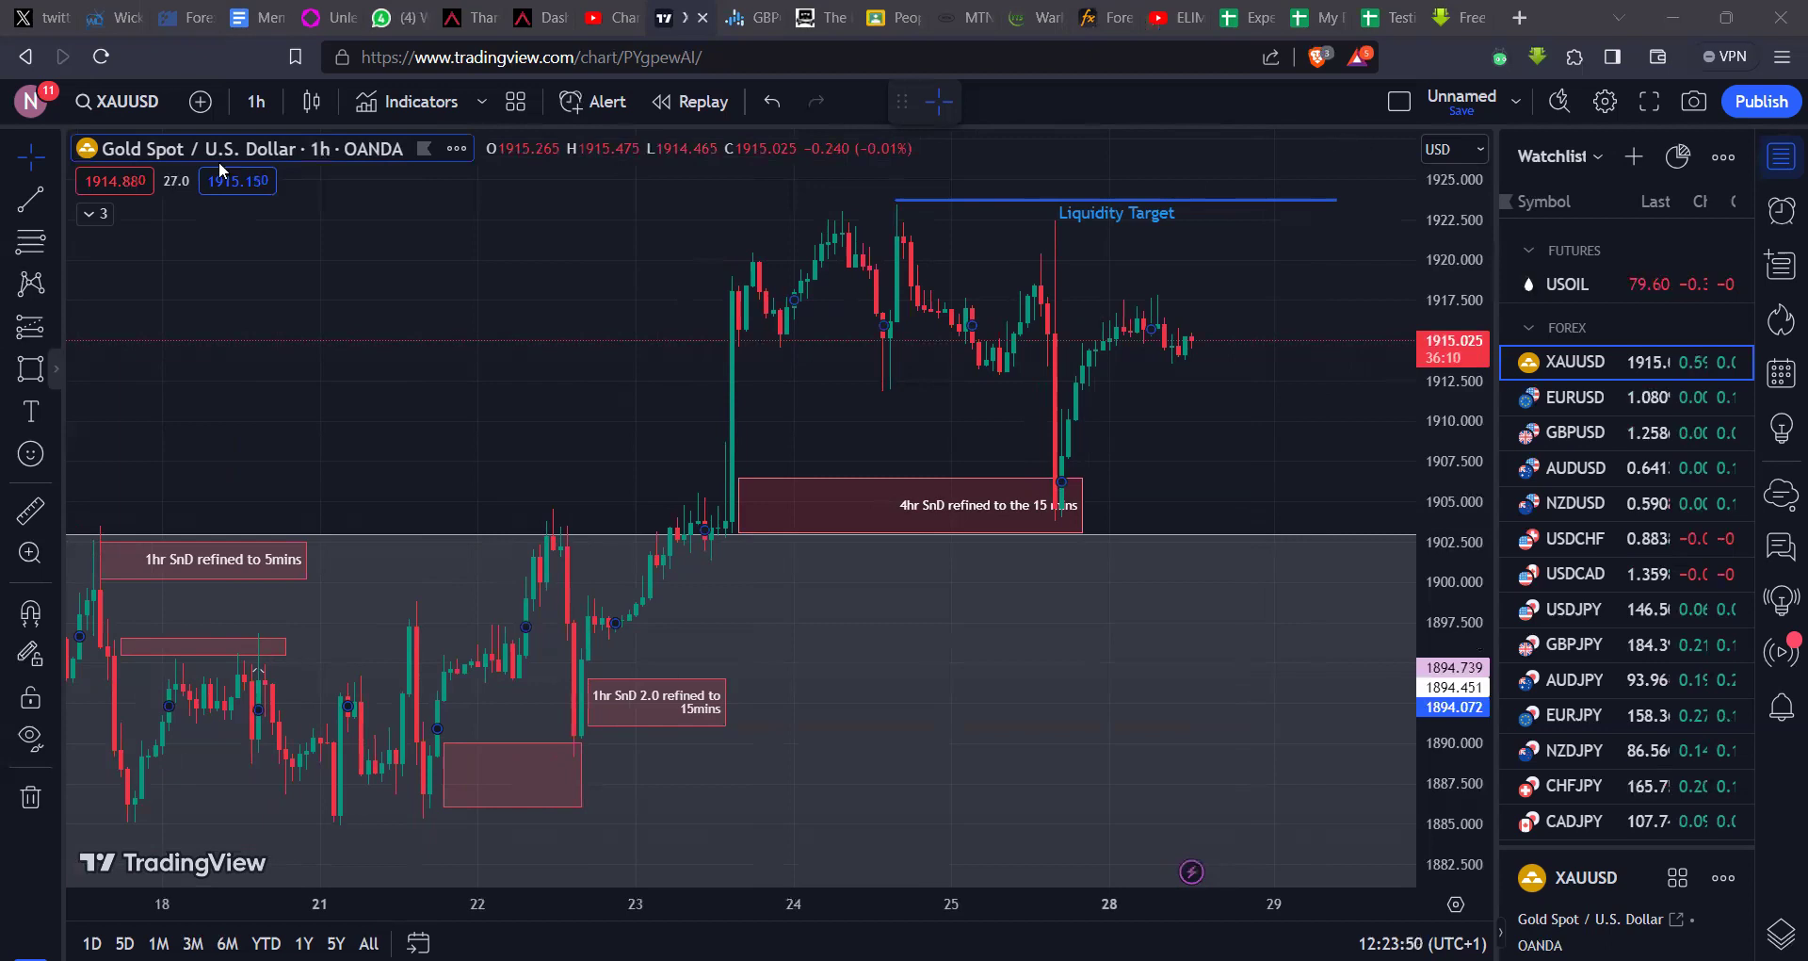
# Step: Place Highlighter dots on the 17 August swing low, the 18 August swing high and the early 21 August low
pyautogui.click(157, 189)
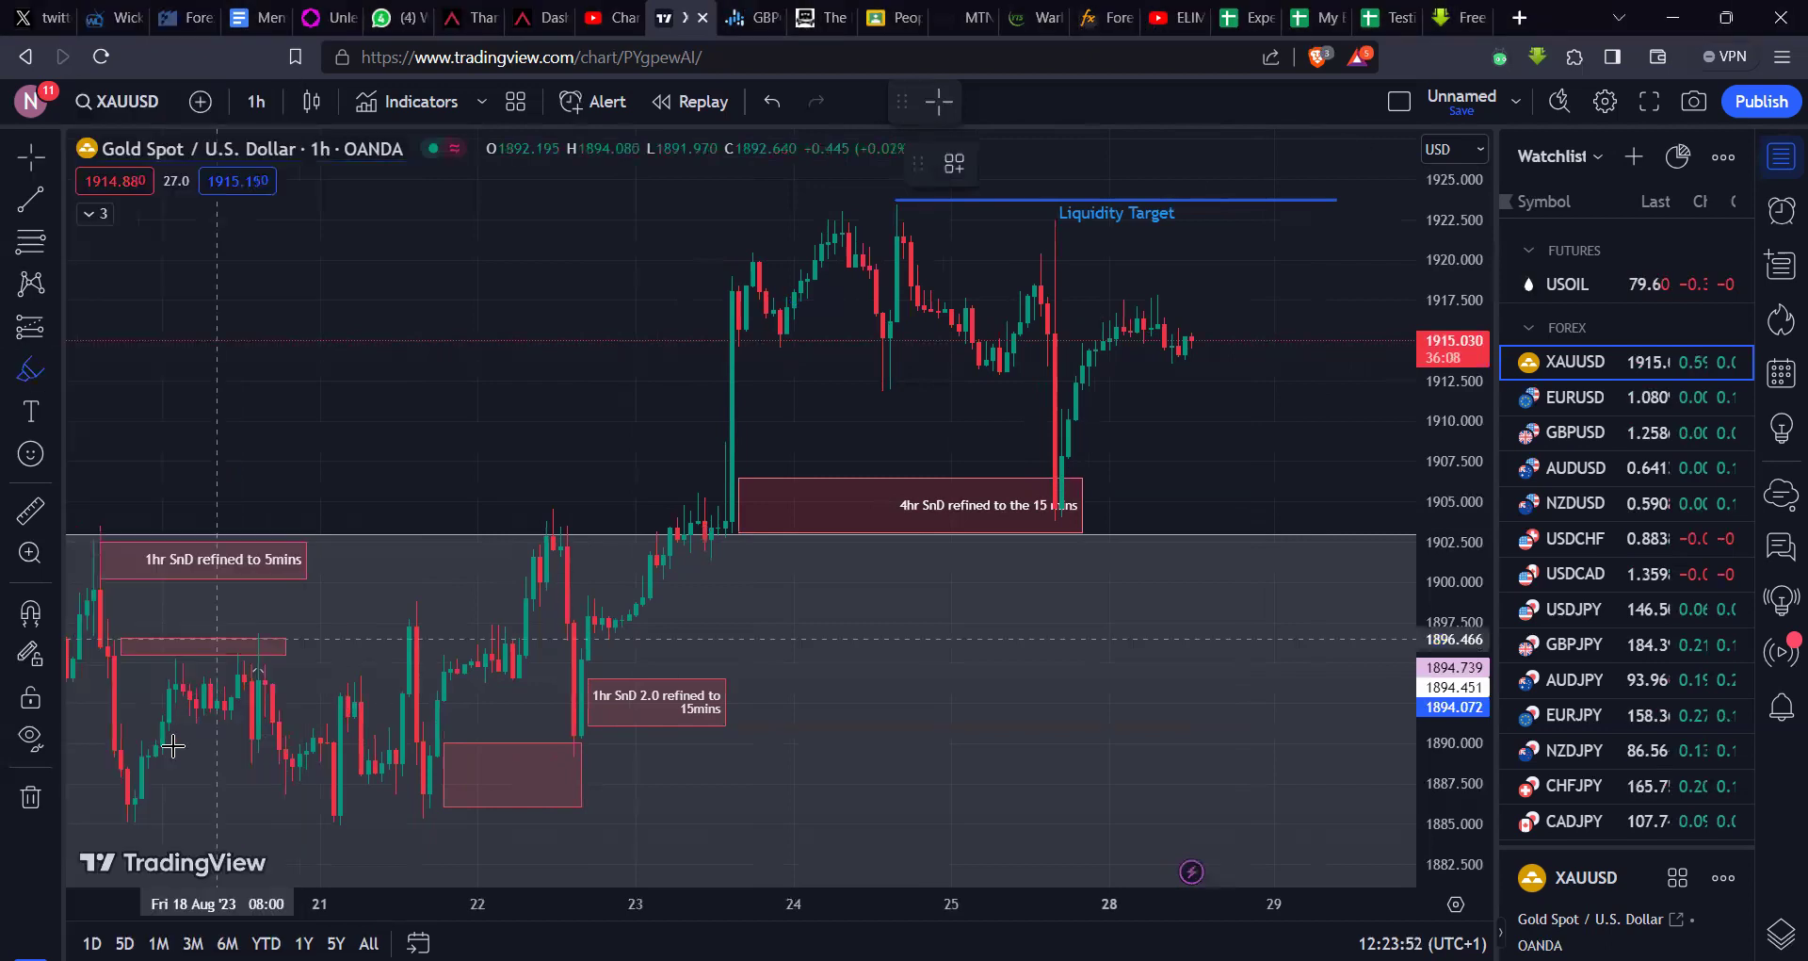
pyautogui.click(128, 811)
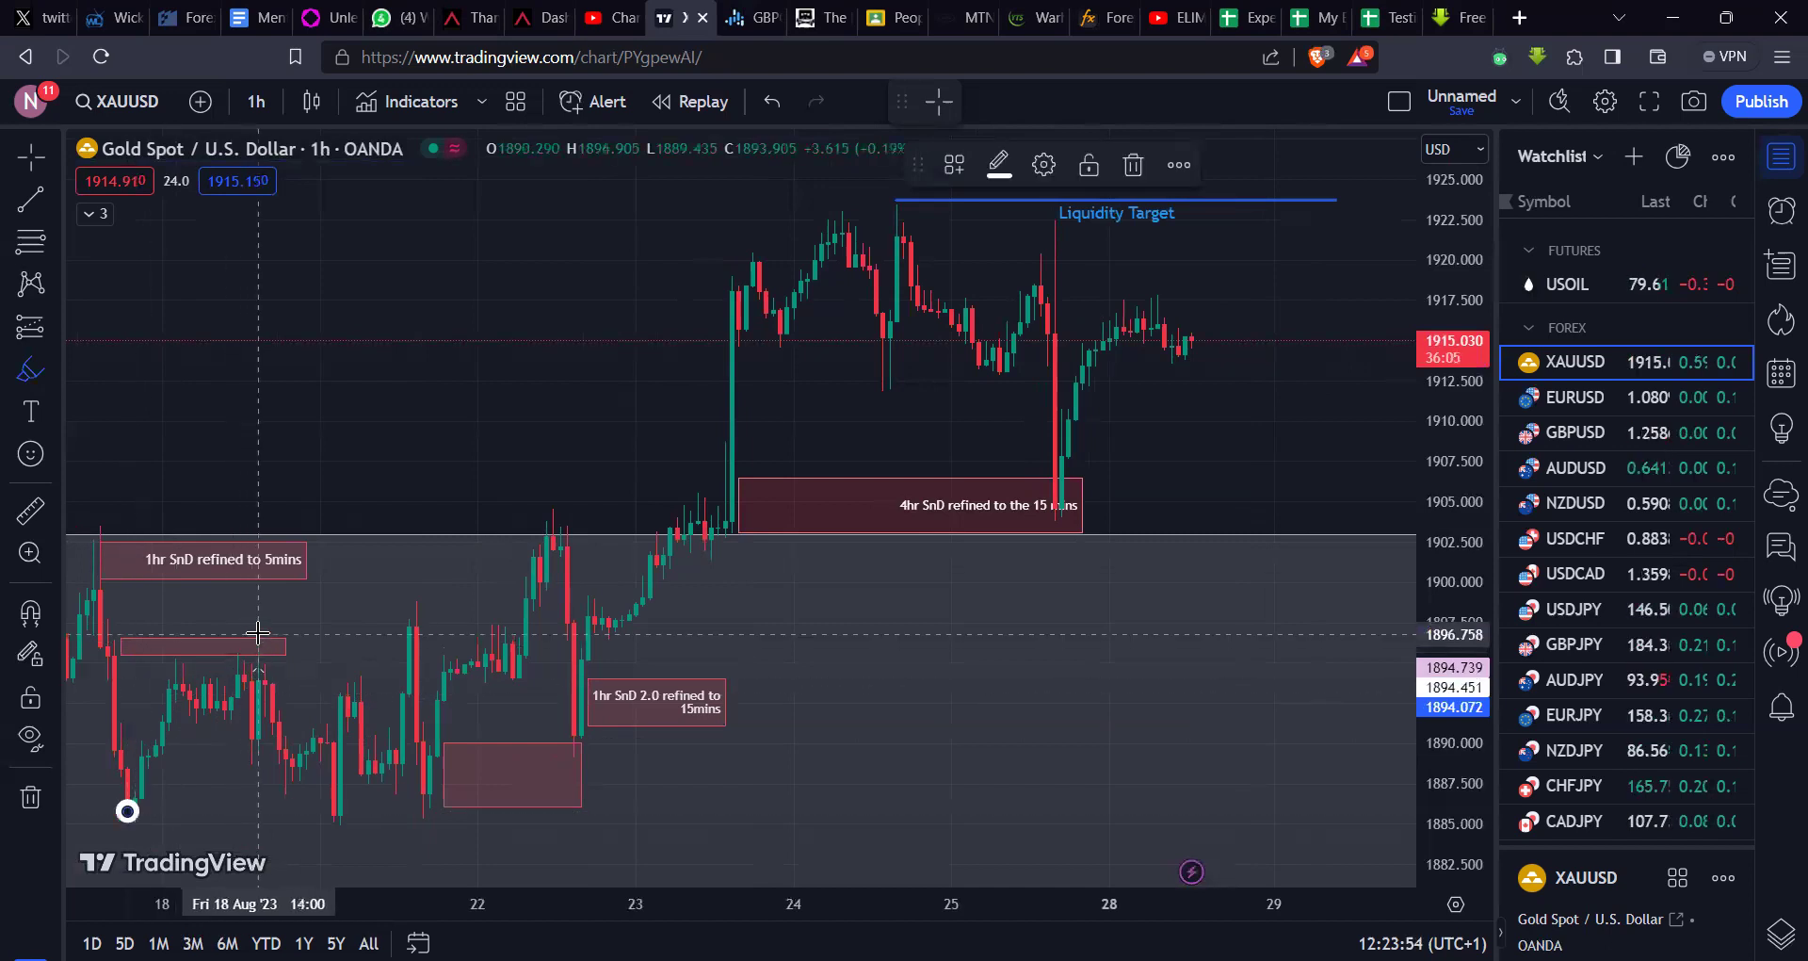
pyautogui.click(258, 634)
pyautogui.moveTo(339, 812); pyautogui.dragTo(452, 576)
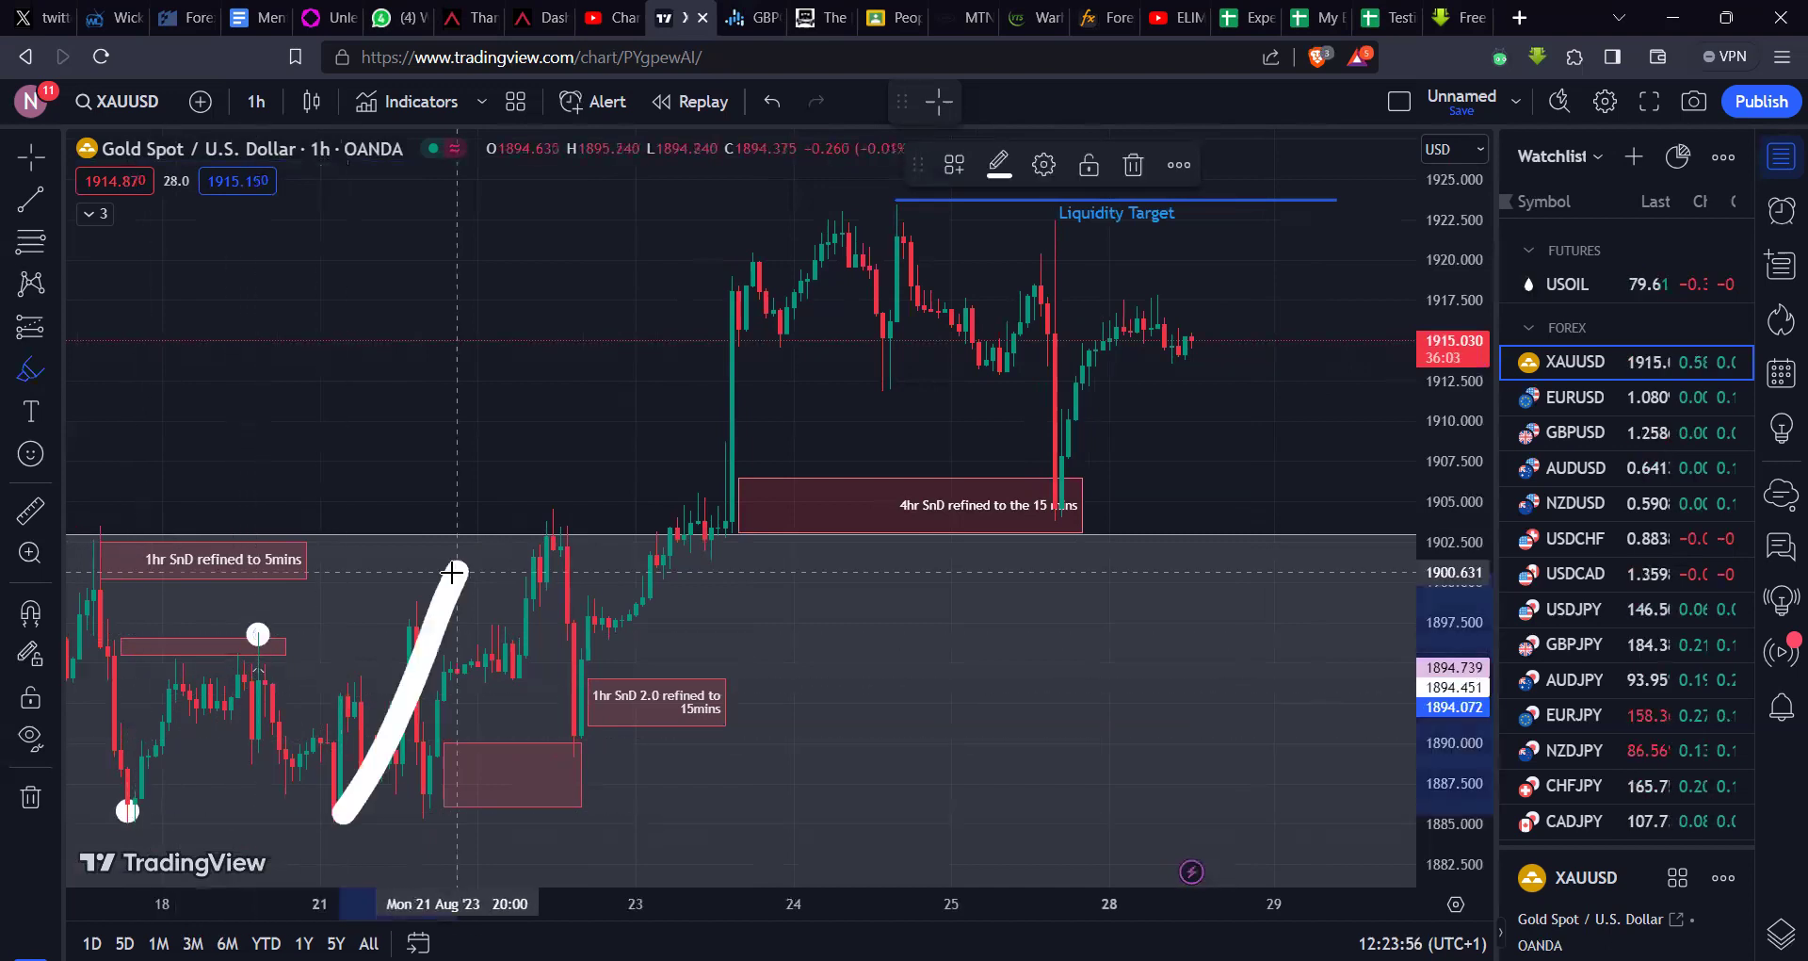
pyautogui.hotkey('ctrl', 'z')
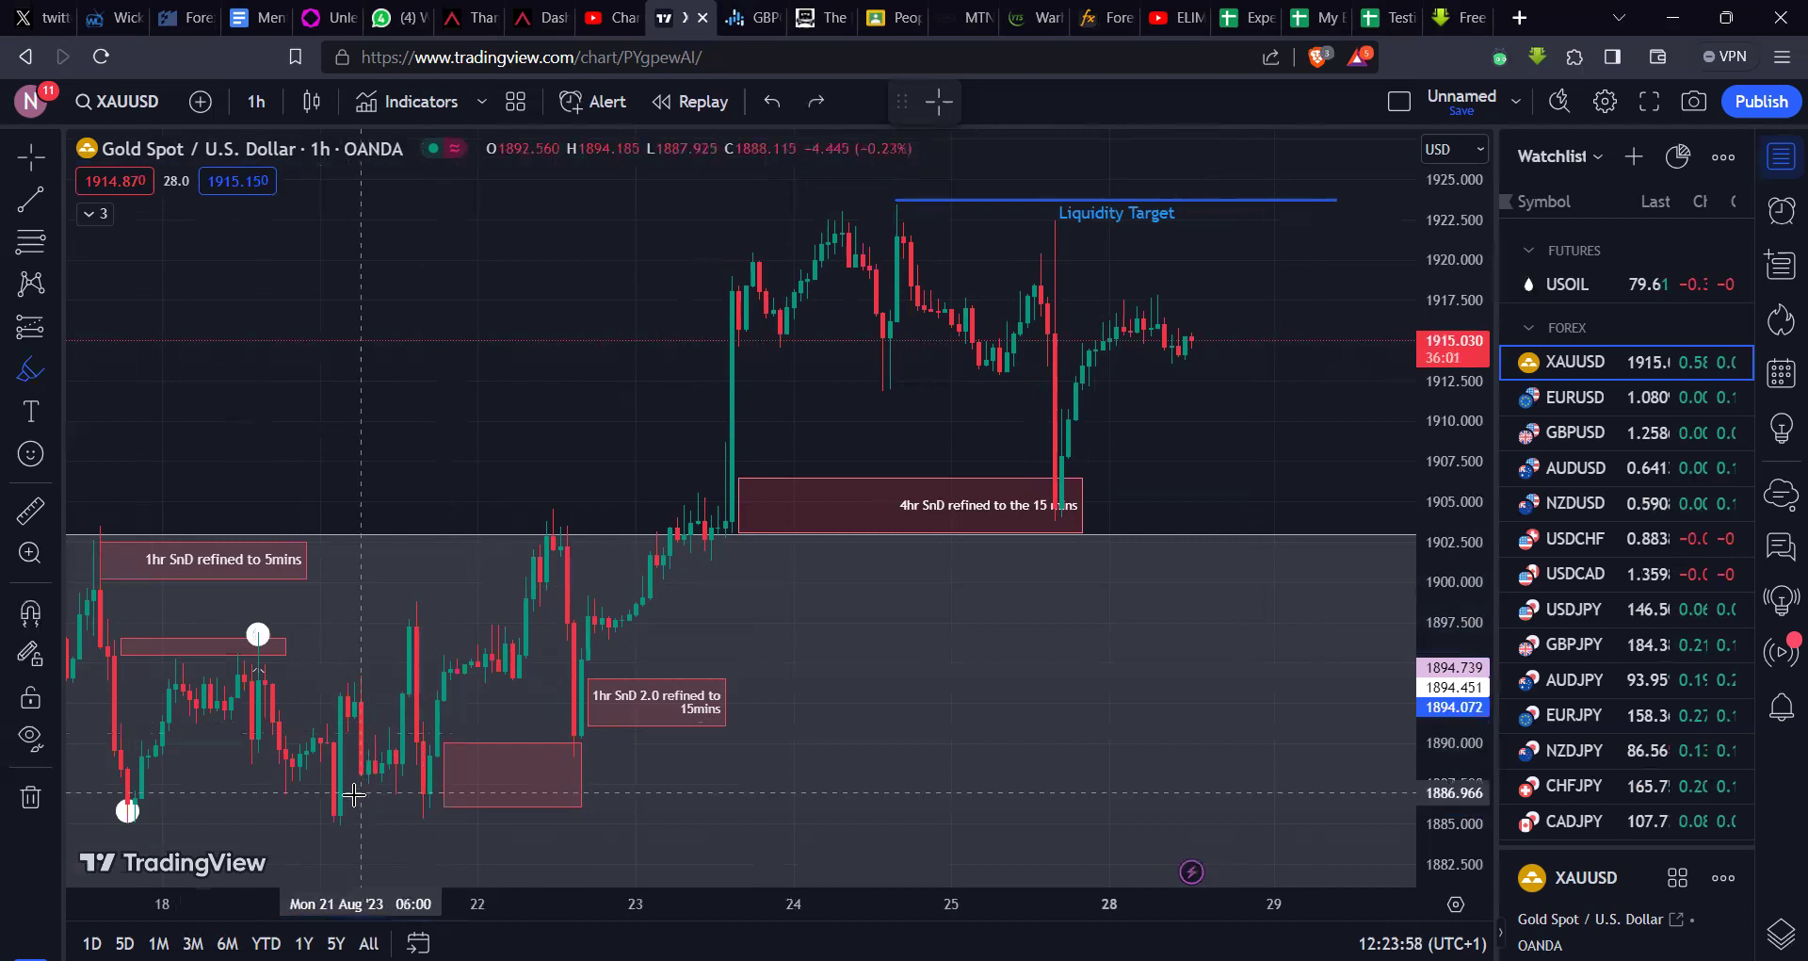
pyautogui.click(333, 821)
# Step: Place Highlighter dots on the 21 August swing high and the low following it, and on the 22 August high and low
pyautogui.moveTo(414, 633); pyautogui.dragTo(438, 796)
pyautogui.hotkey('ctrl', 'z')
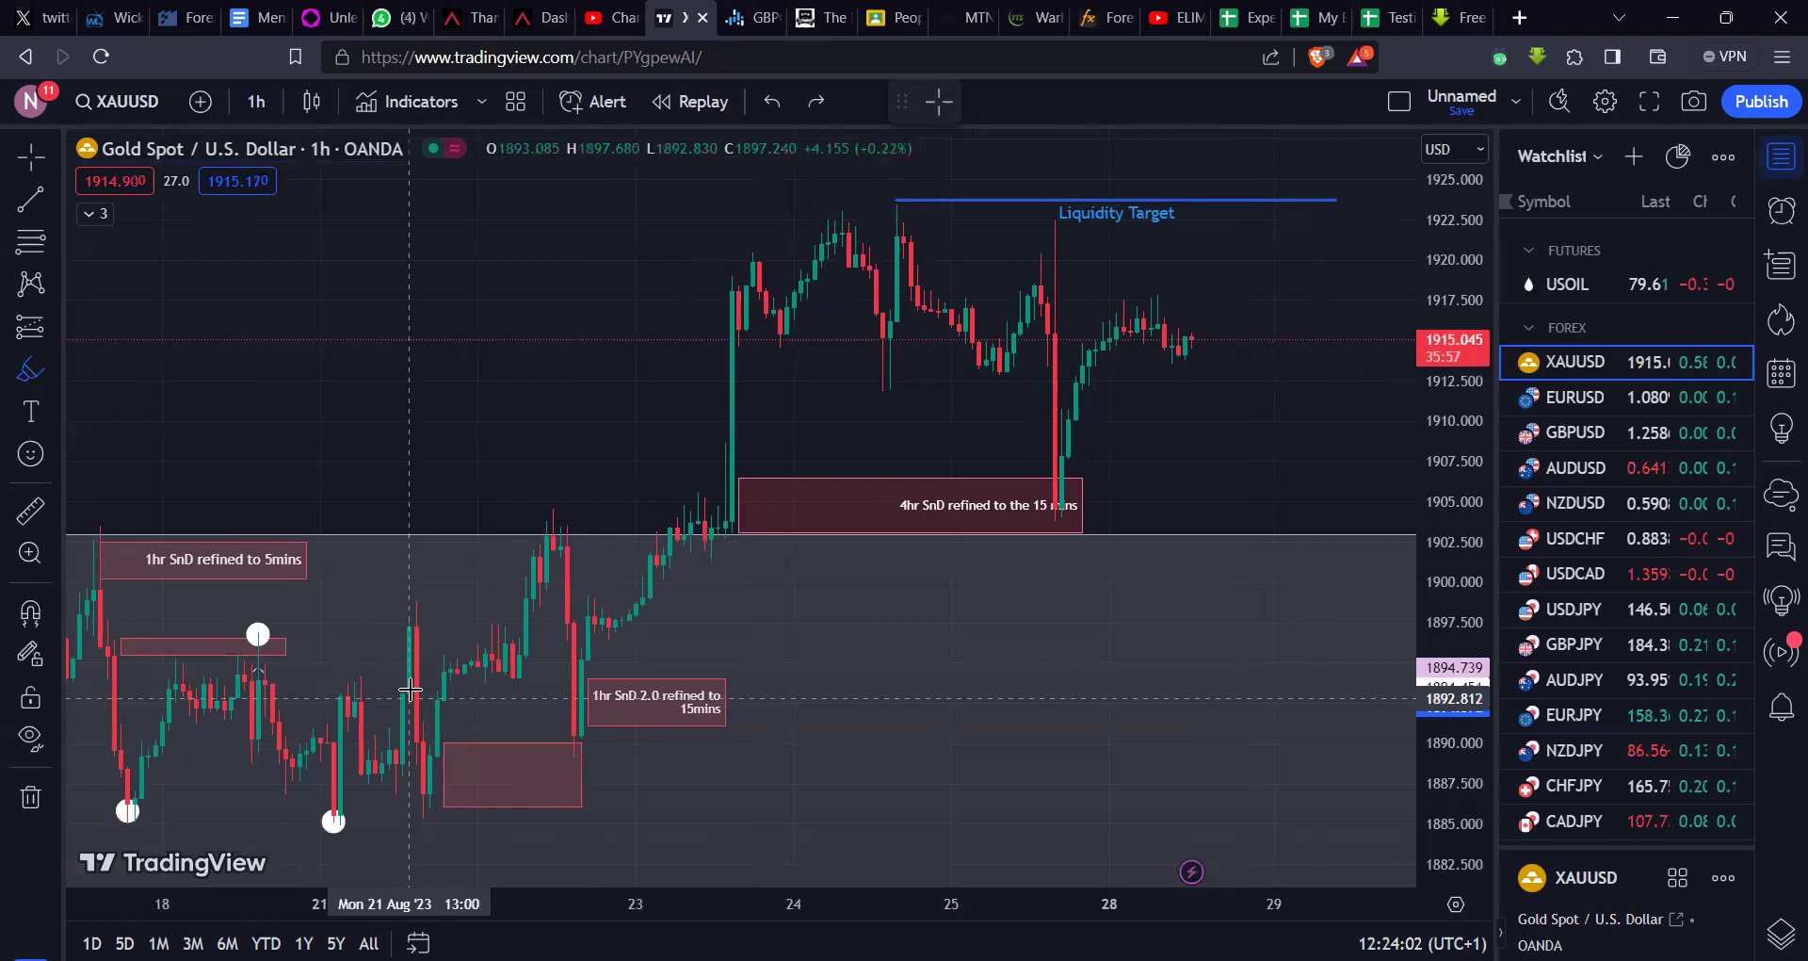
pyautogui.click(429, 806)
pyautogui.click(547, 501)
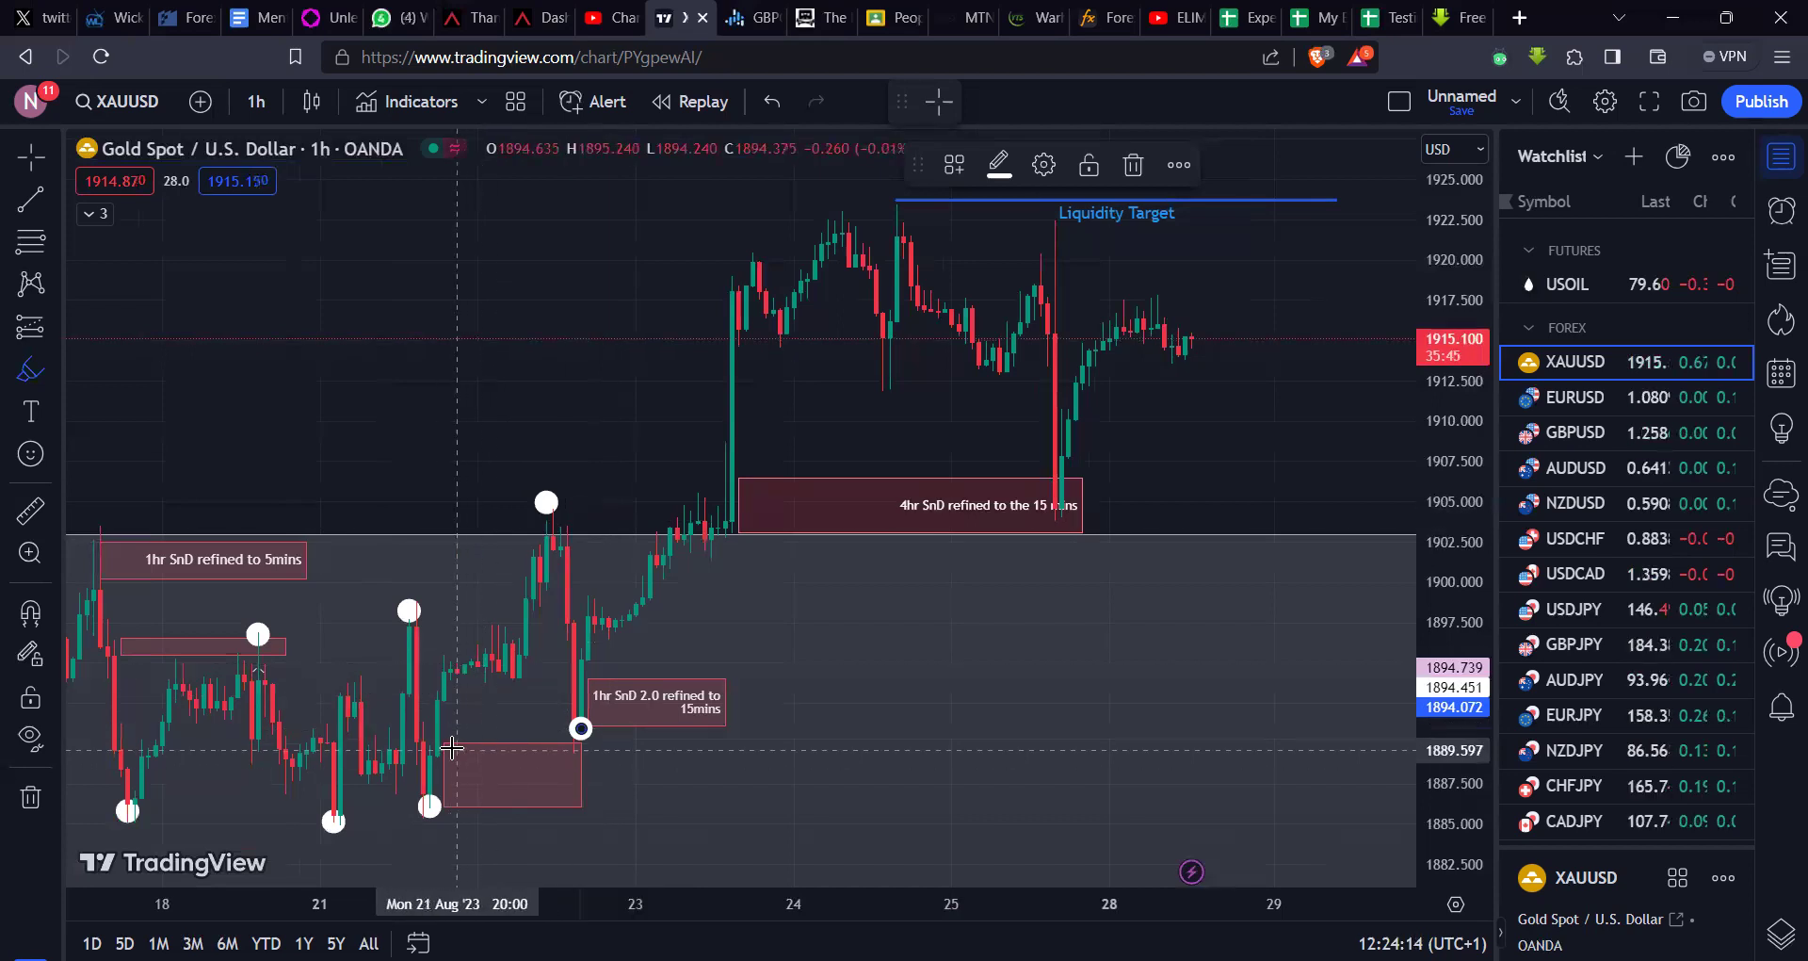
# Step: Sketch Highlighter strokes over the 22 August red zone, up the 23 August rally and along the 4hr SnD zone, undoing them
pyautogui.moveTo(455, 748); pyautogui.dragTo(534, 738)
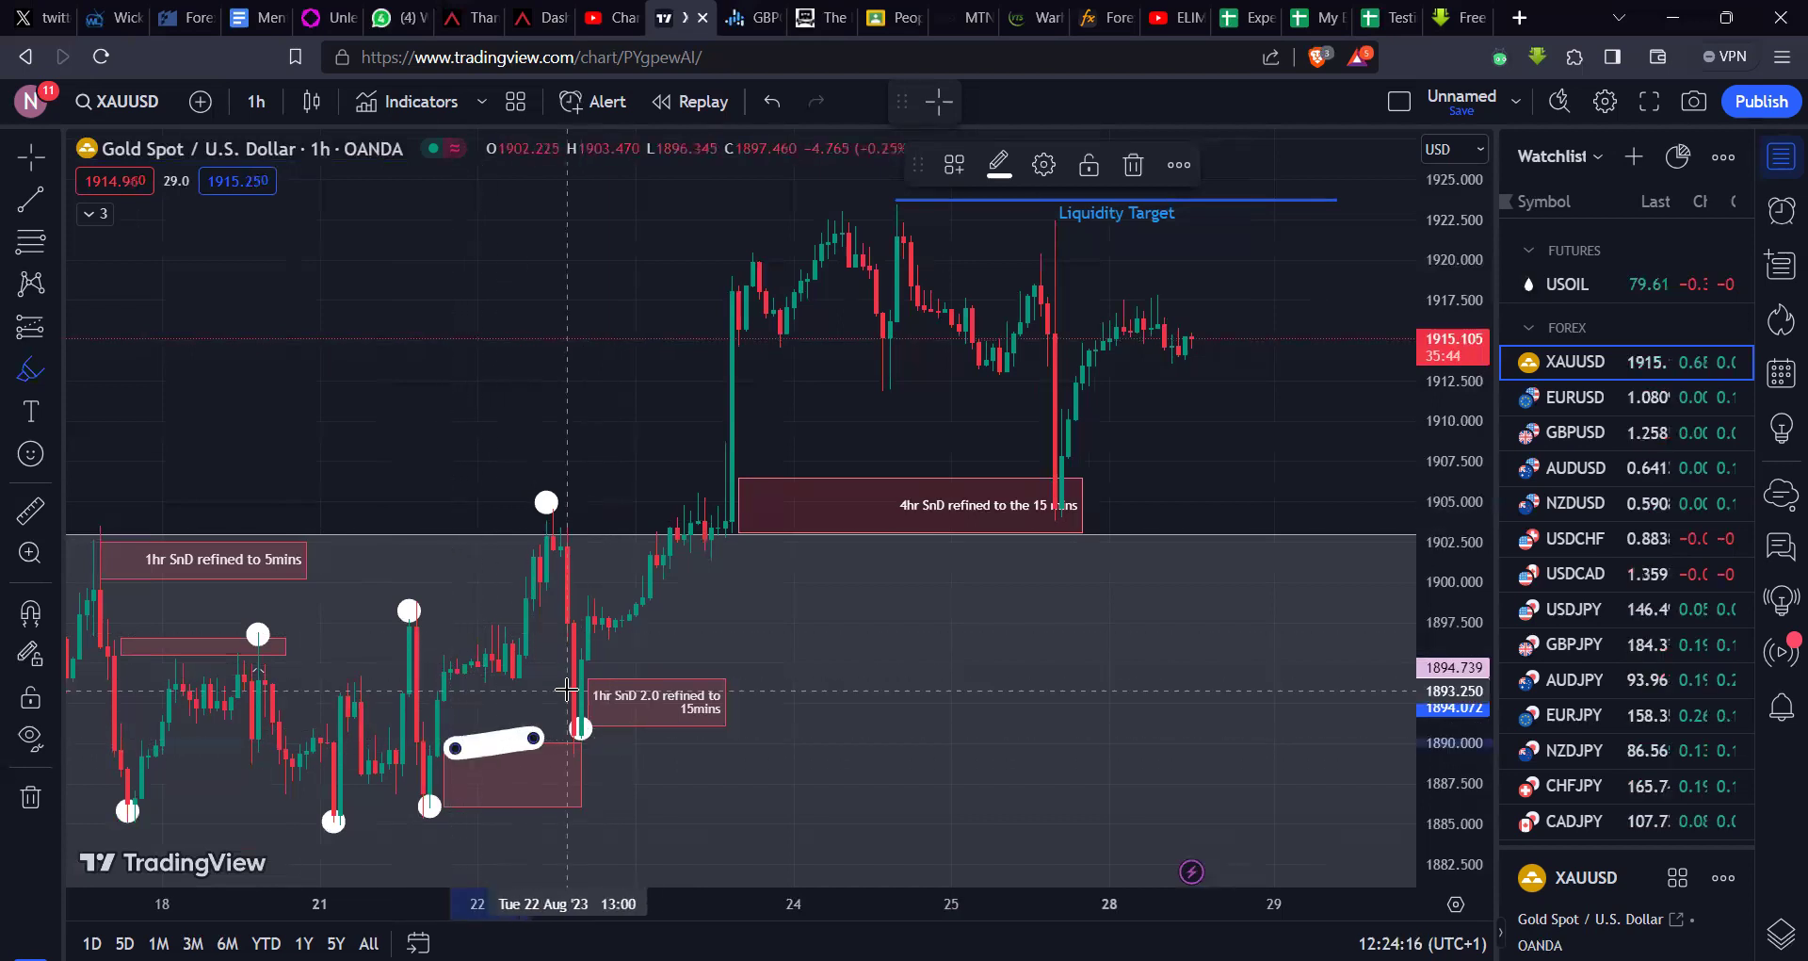
pyautogui.hotkey('ctrl', 'z')
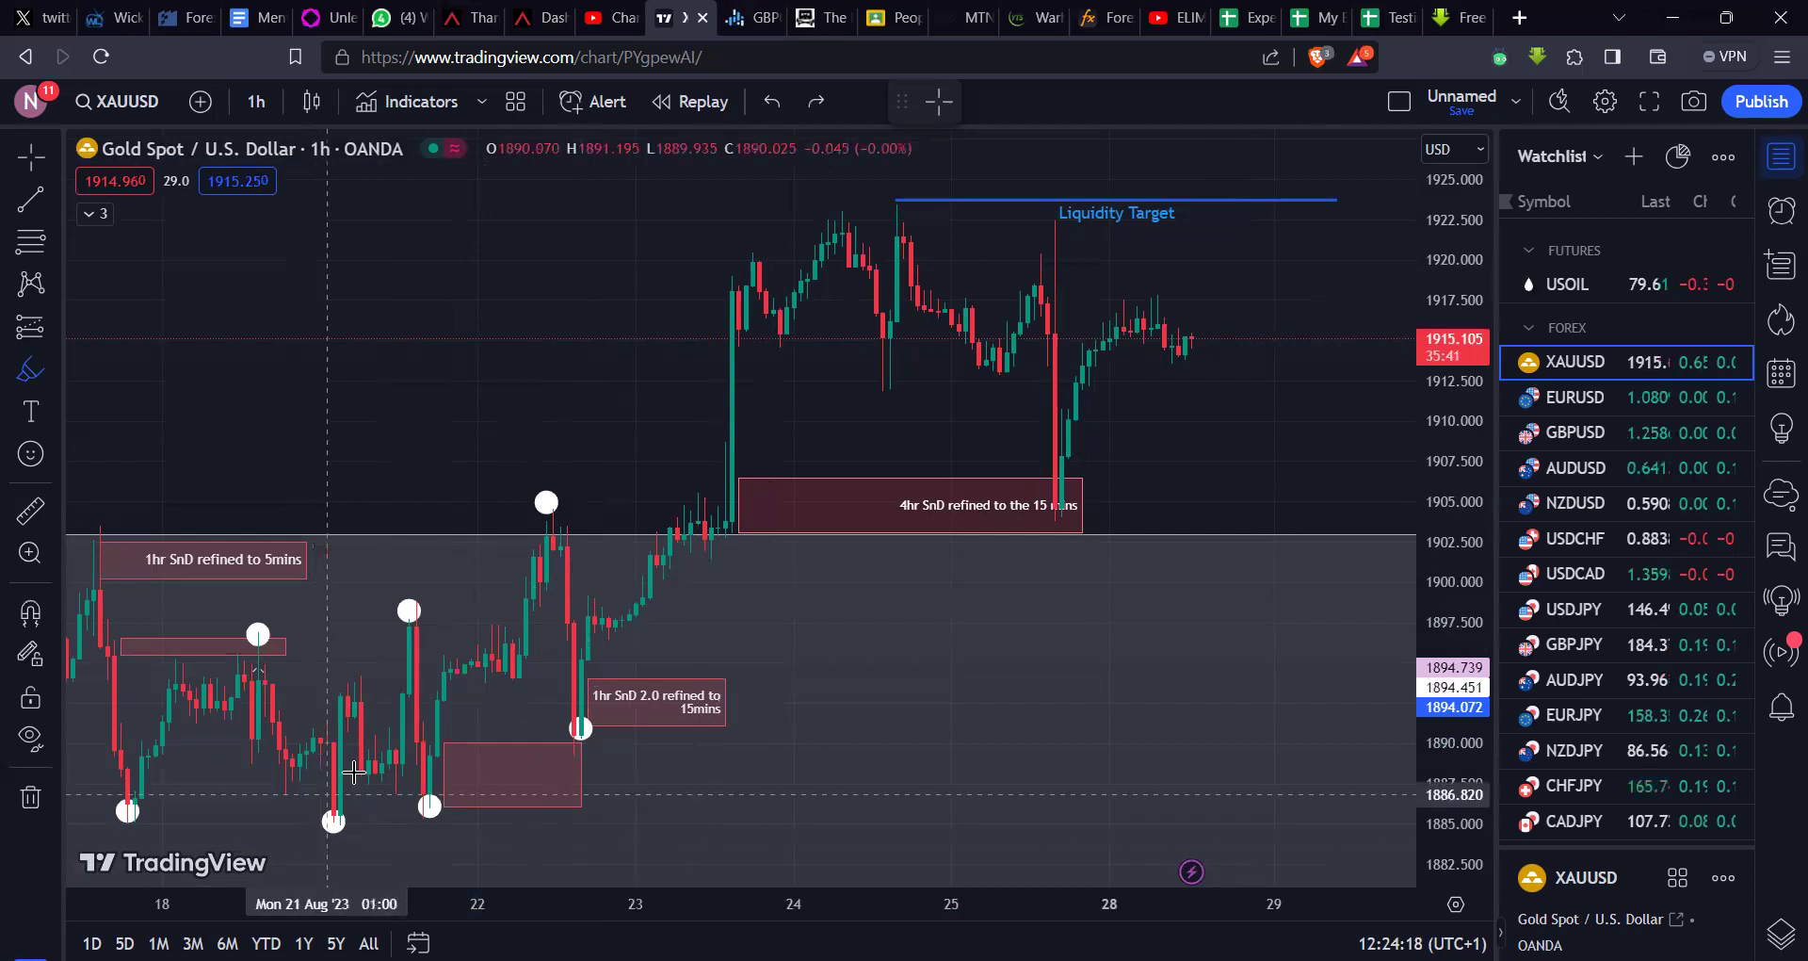
pyautogui.moveTo(390, 743); pyautogui.dragTo(524, 747)
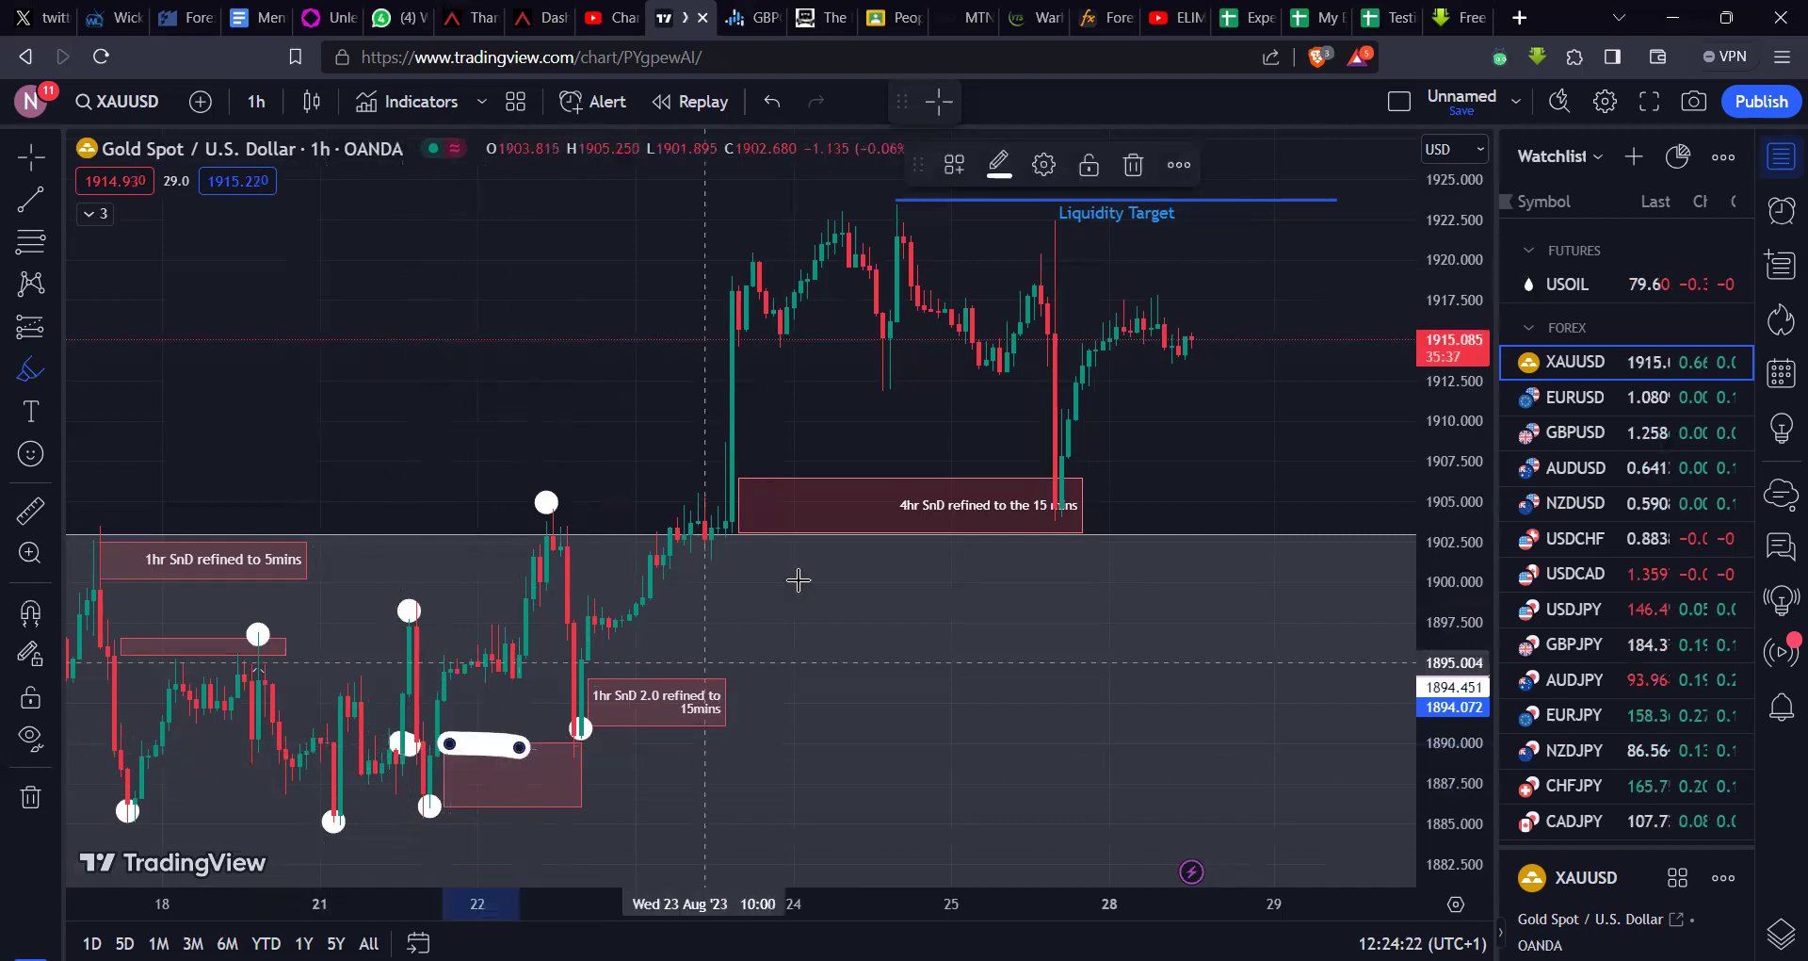
pyautogui.moveTo(724, 515); pyautogui.dragTo(747, 254)
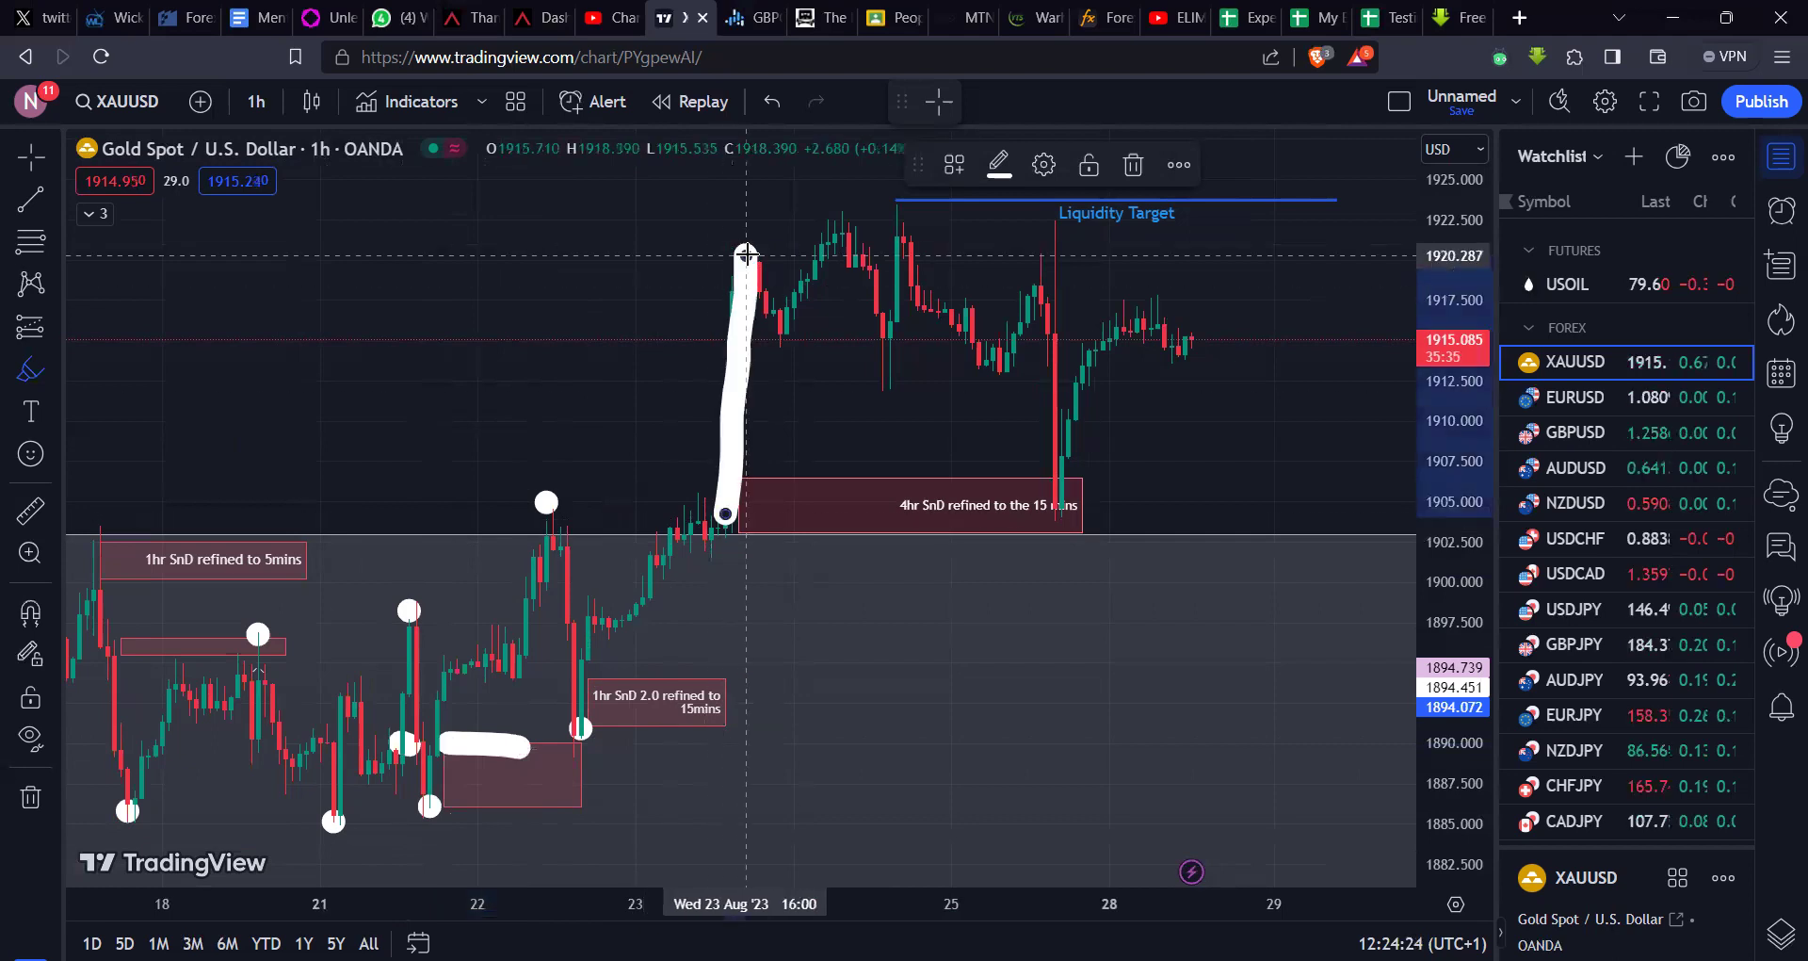
pyautogui.hotkey('ctrl', 'z')
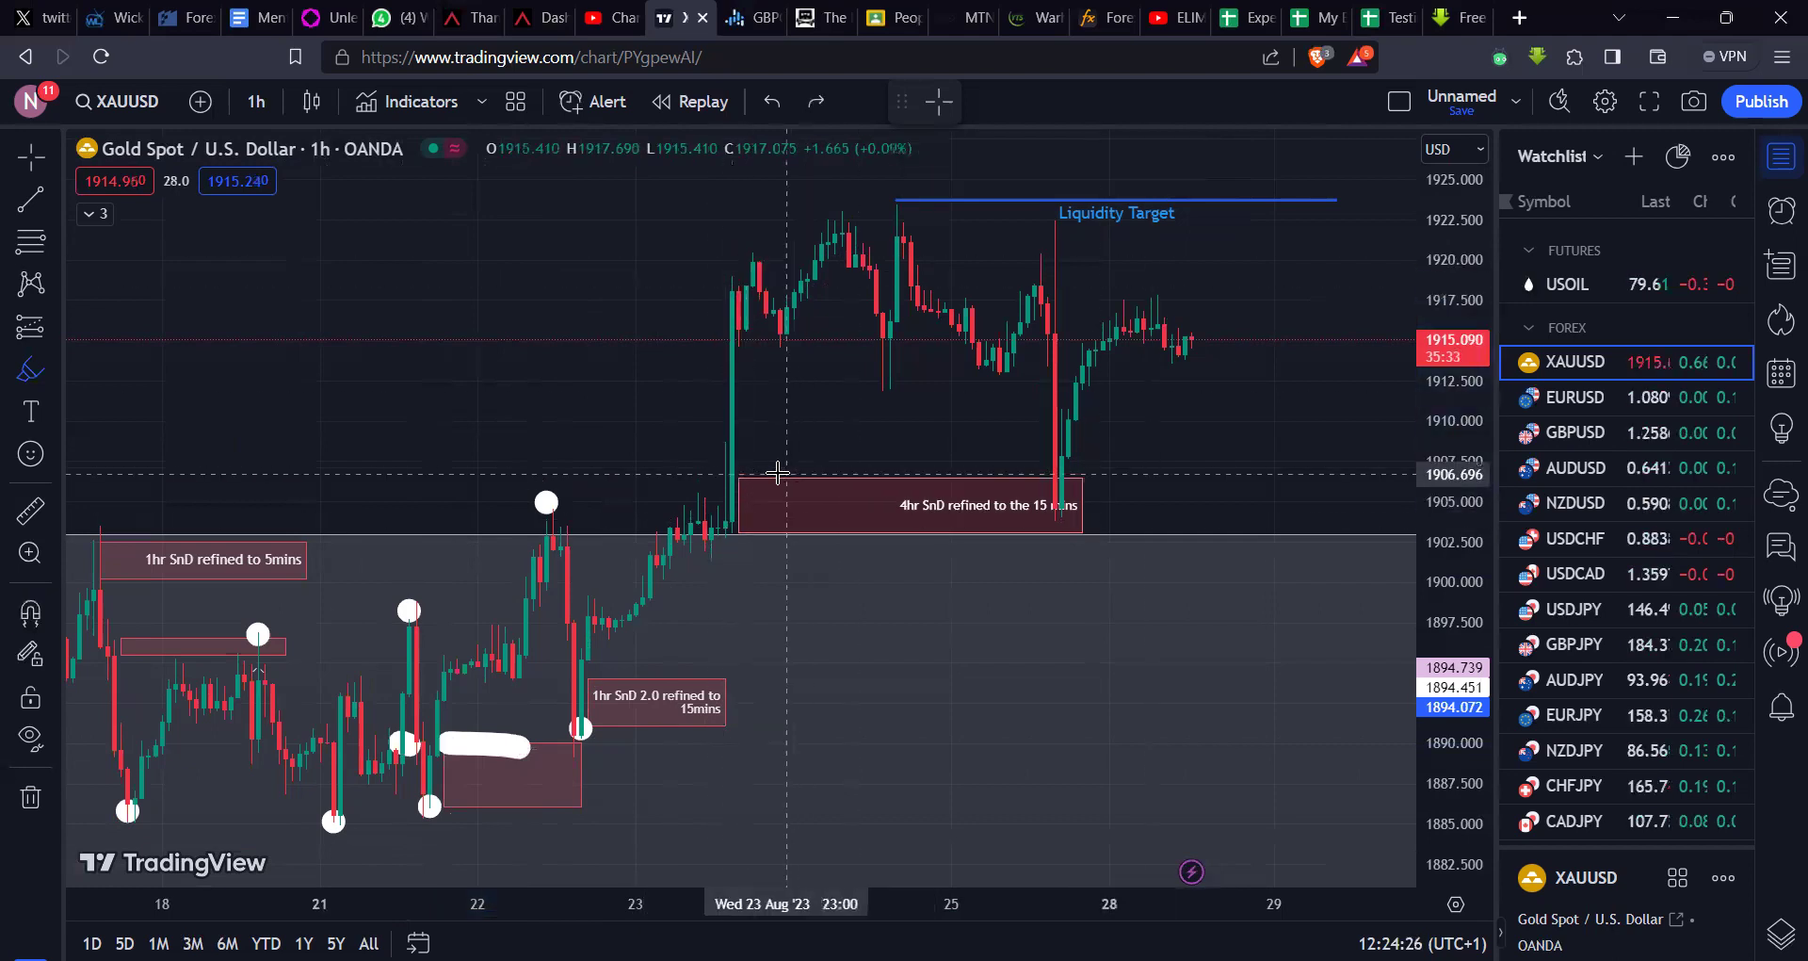
pyautogui.moveTo(778, 474); pyautogui.dragTo(974, 475)
pyautogui.hotkey('ctrl', 'z')
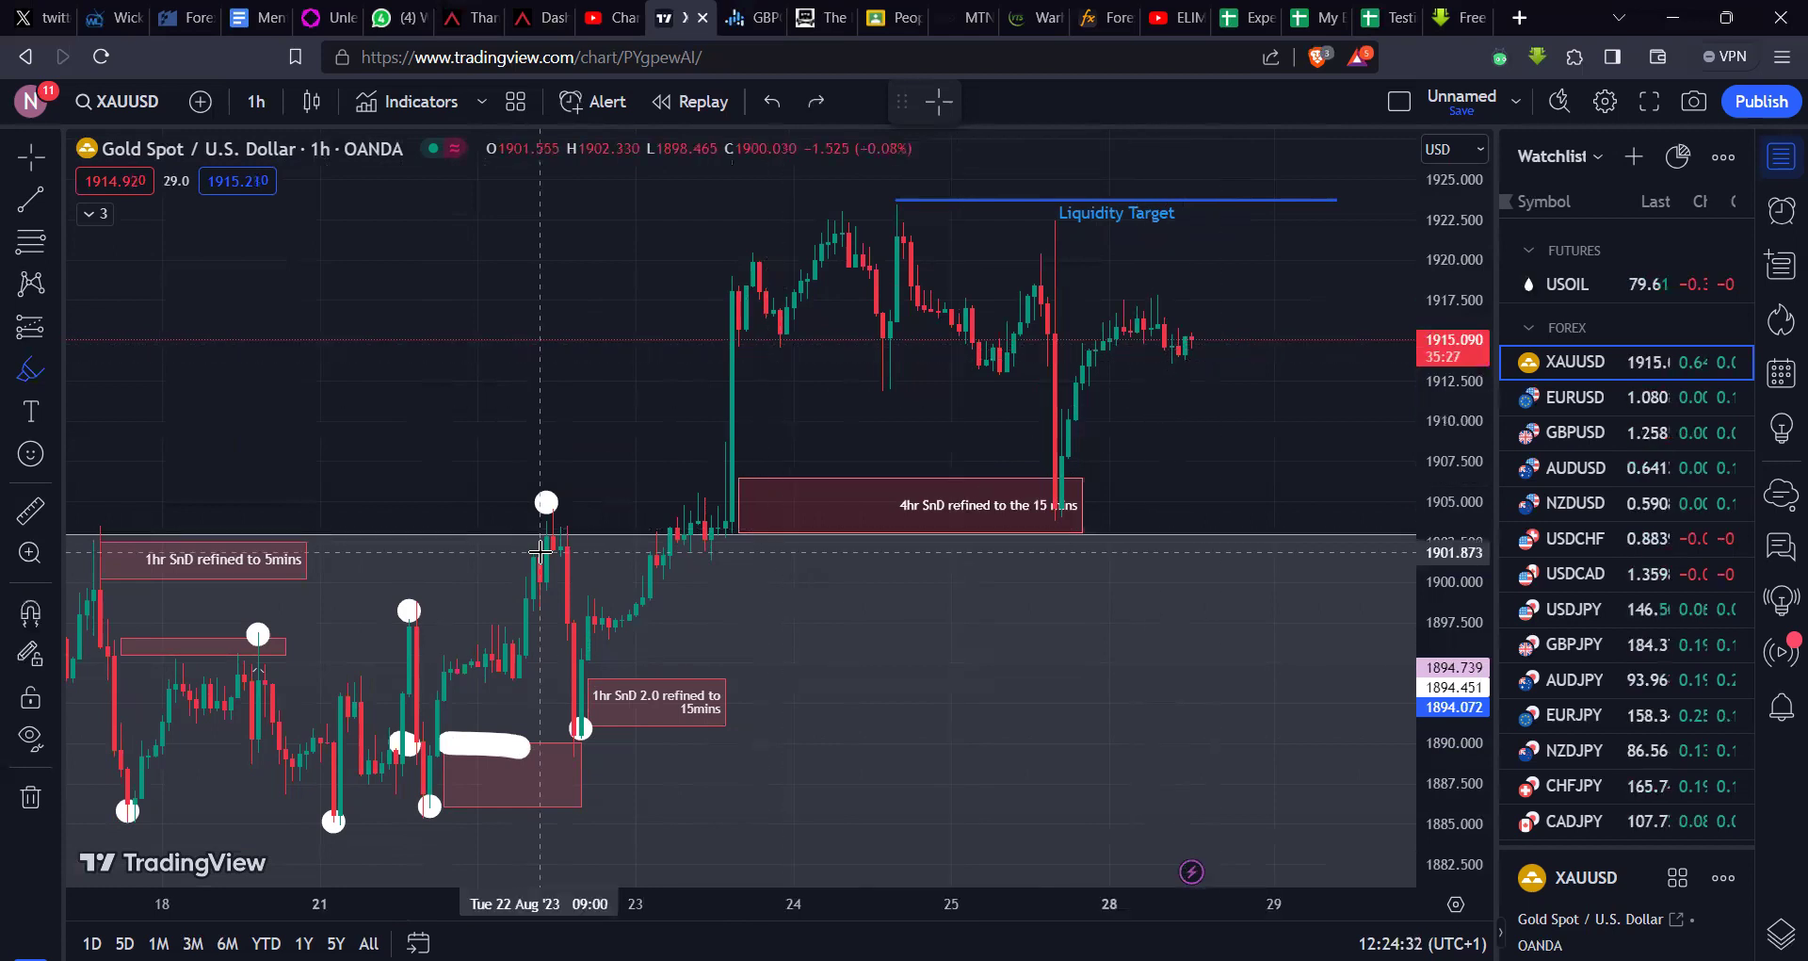
pyautogui.hotkey('ctrl', 'z')
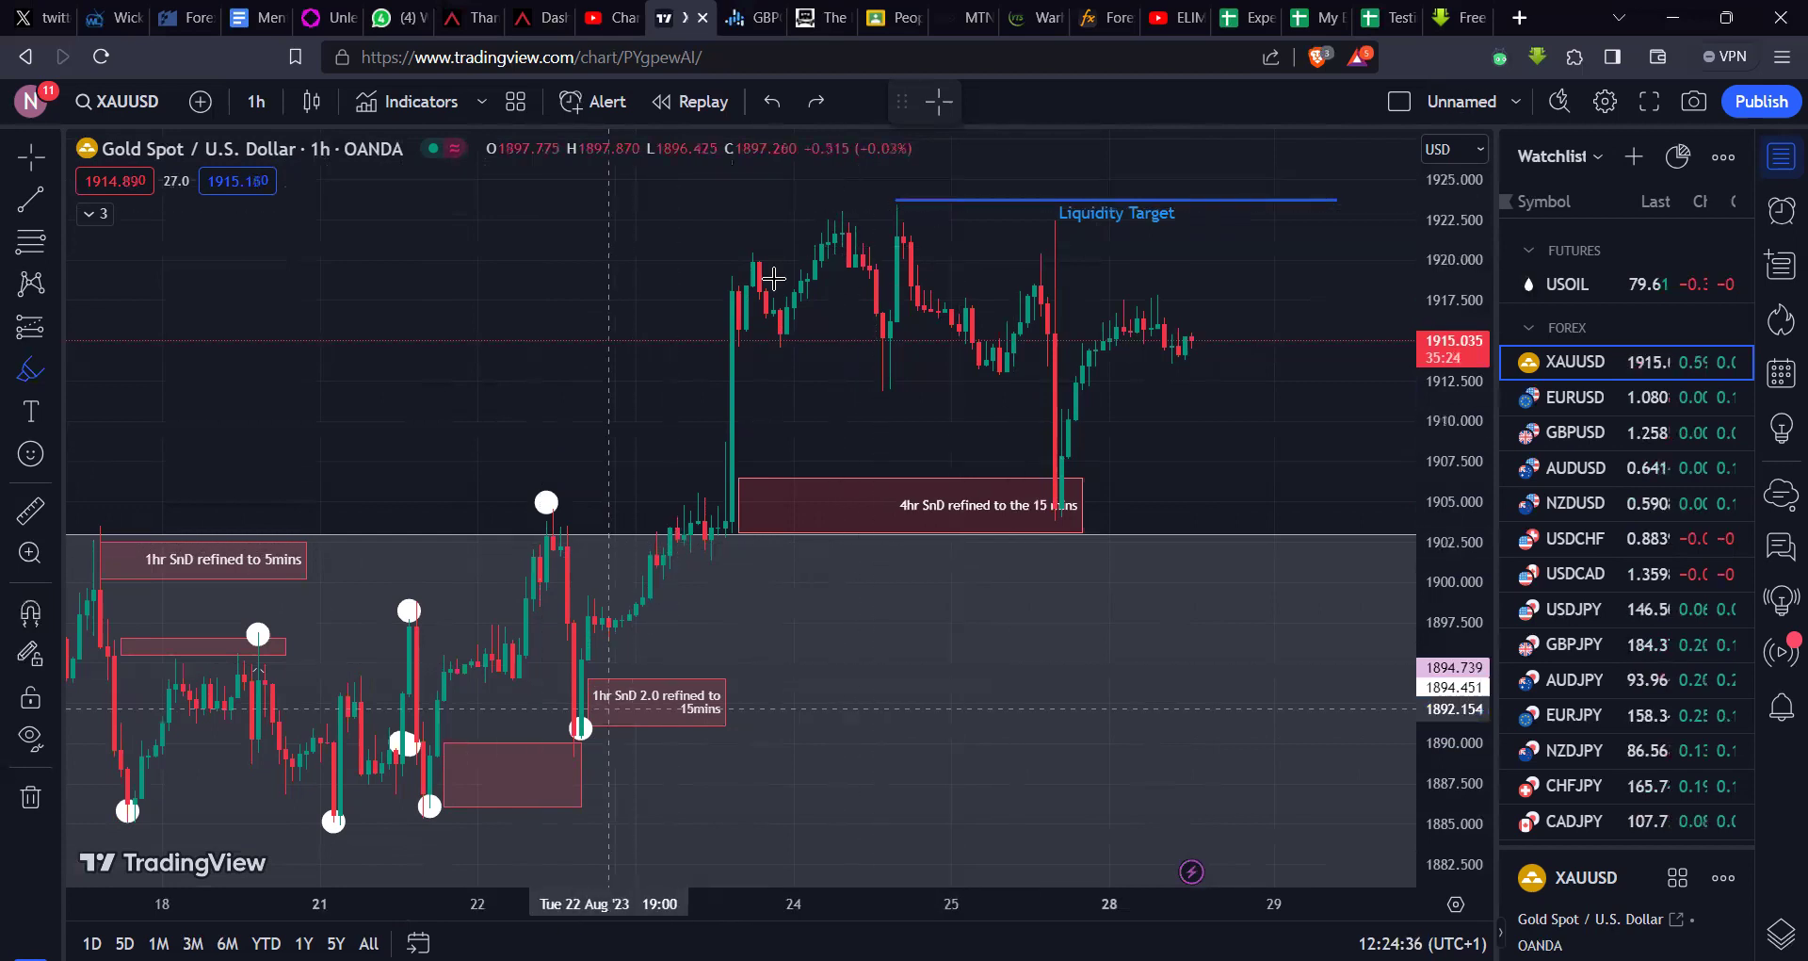
# Step: Place Highlighter dots on the 24 August high, the 25 August low and a projected high just above the Liquidity Target line
pyautogui.click(897, 195)
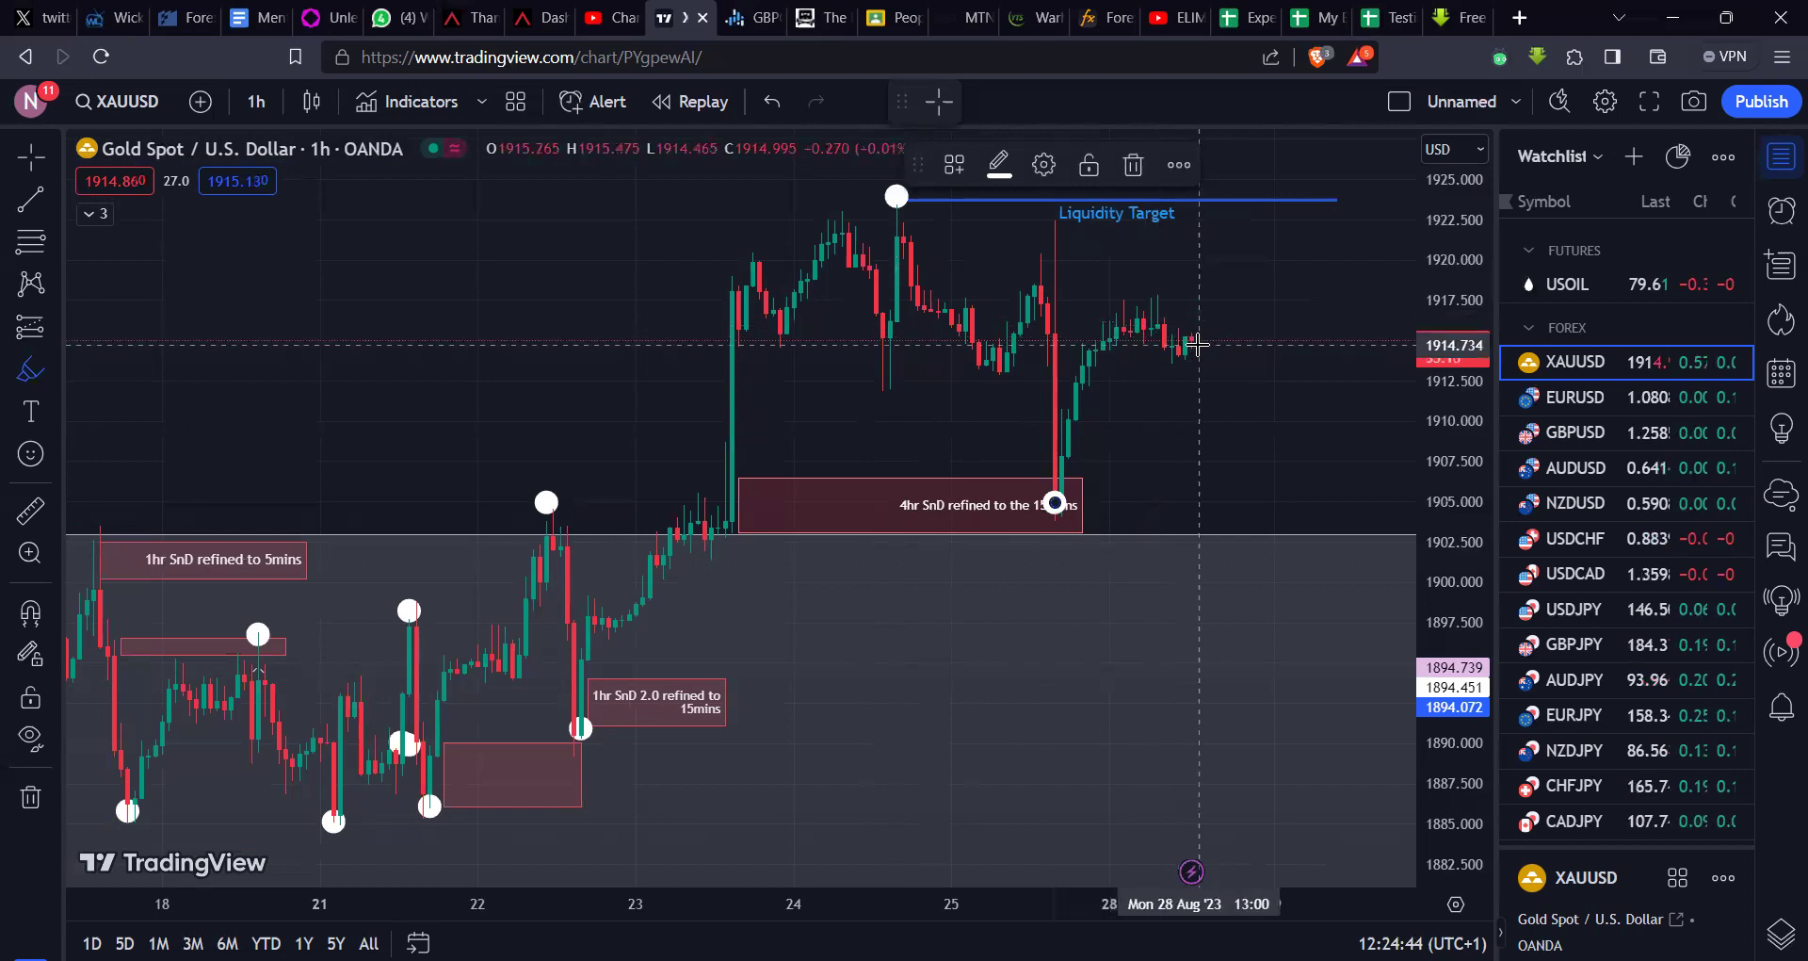
pyautogui.click(1276, 191)
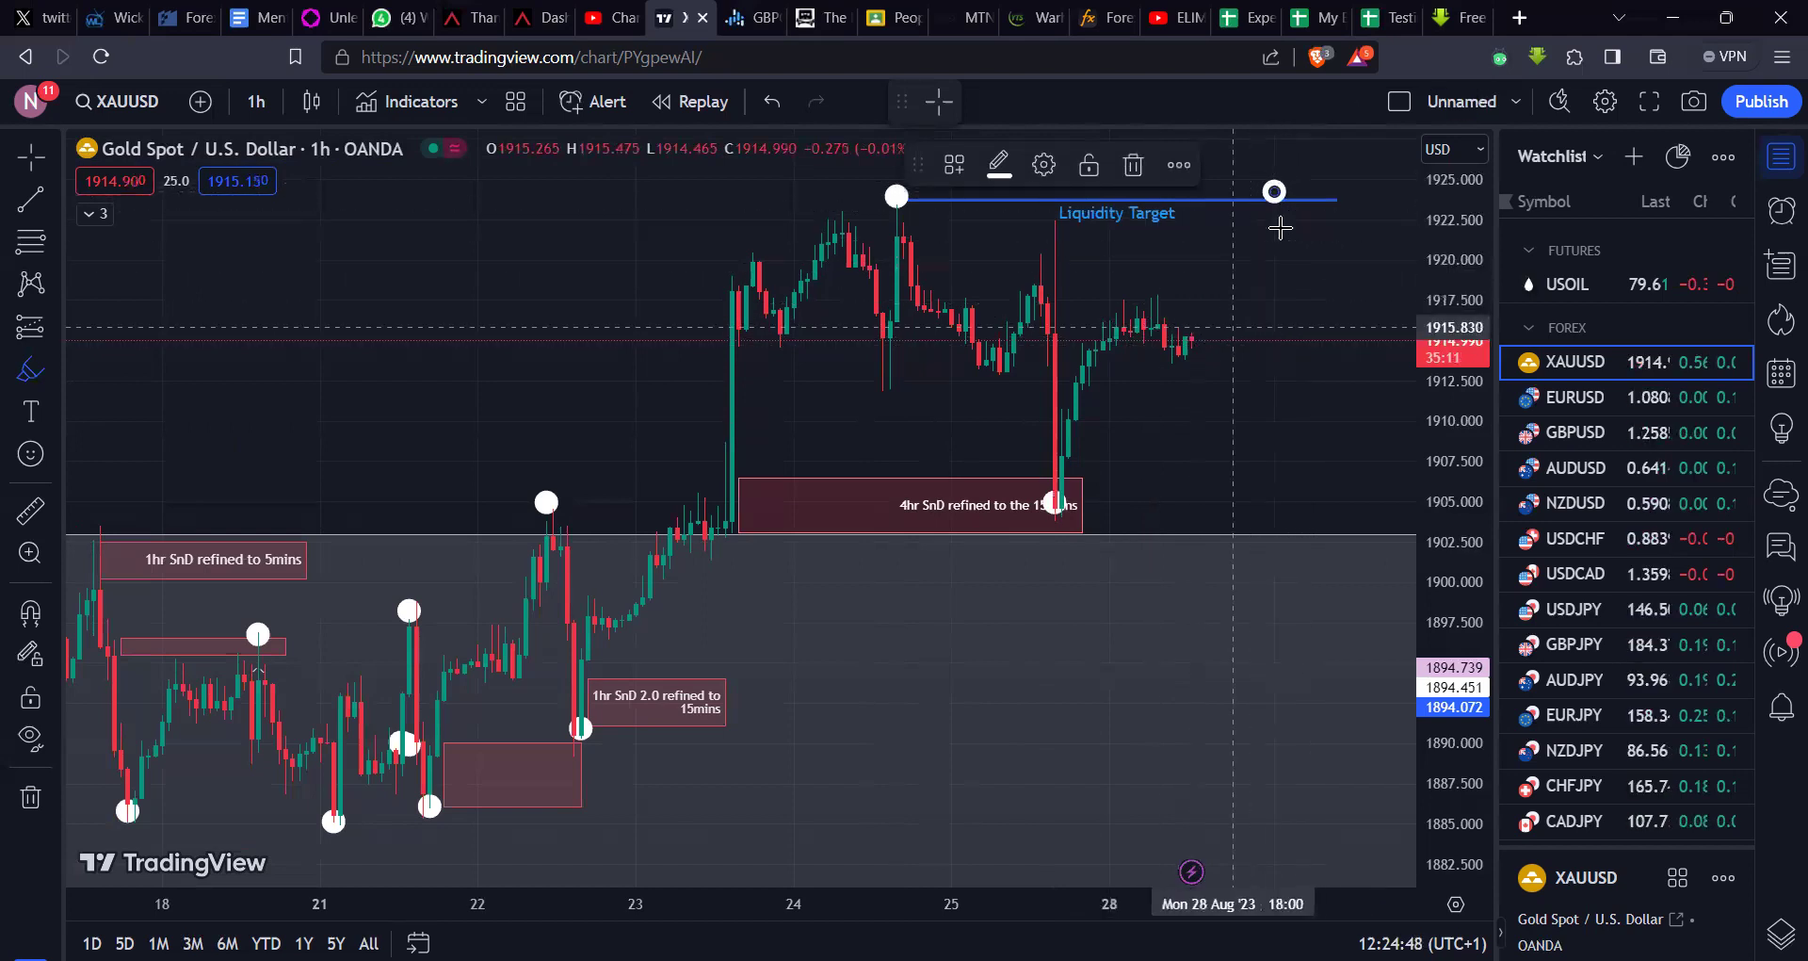
# Step: Sketch a Highlighter path from the latest candle up past the Liquidity Target line and back down, and undo it
pyautogui.moveTo(1196, 335)
pyautogui.mouseDown()
pyautogui.moveTo(1292, 168)
pyautogui.moveTo(1340, 332)
pyautogui.mouseUp()
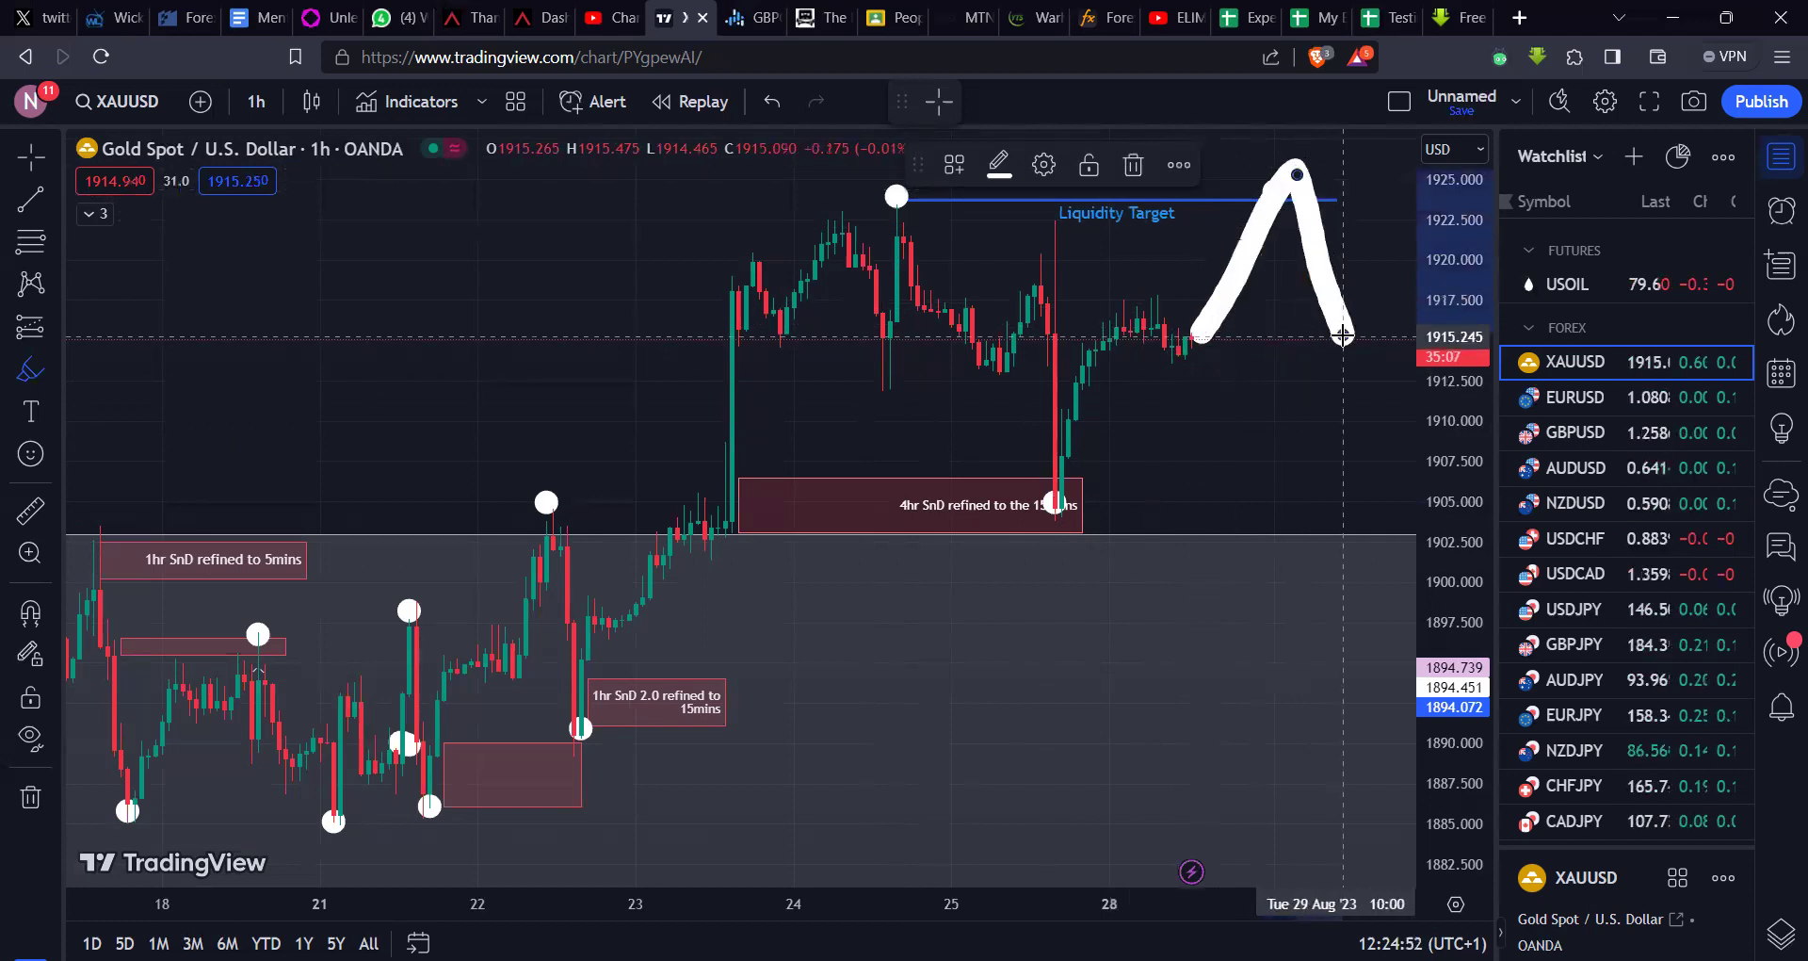
pyautogui.hotkey('ctrl', 'z')
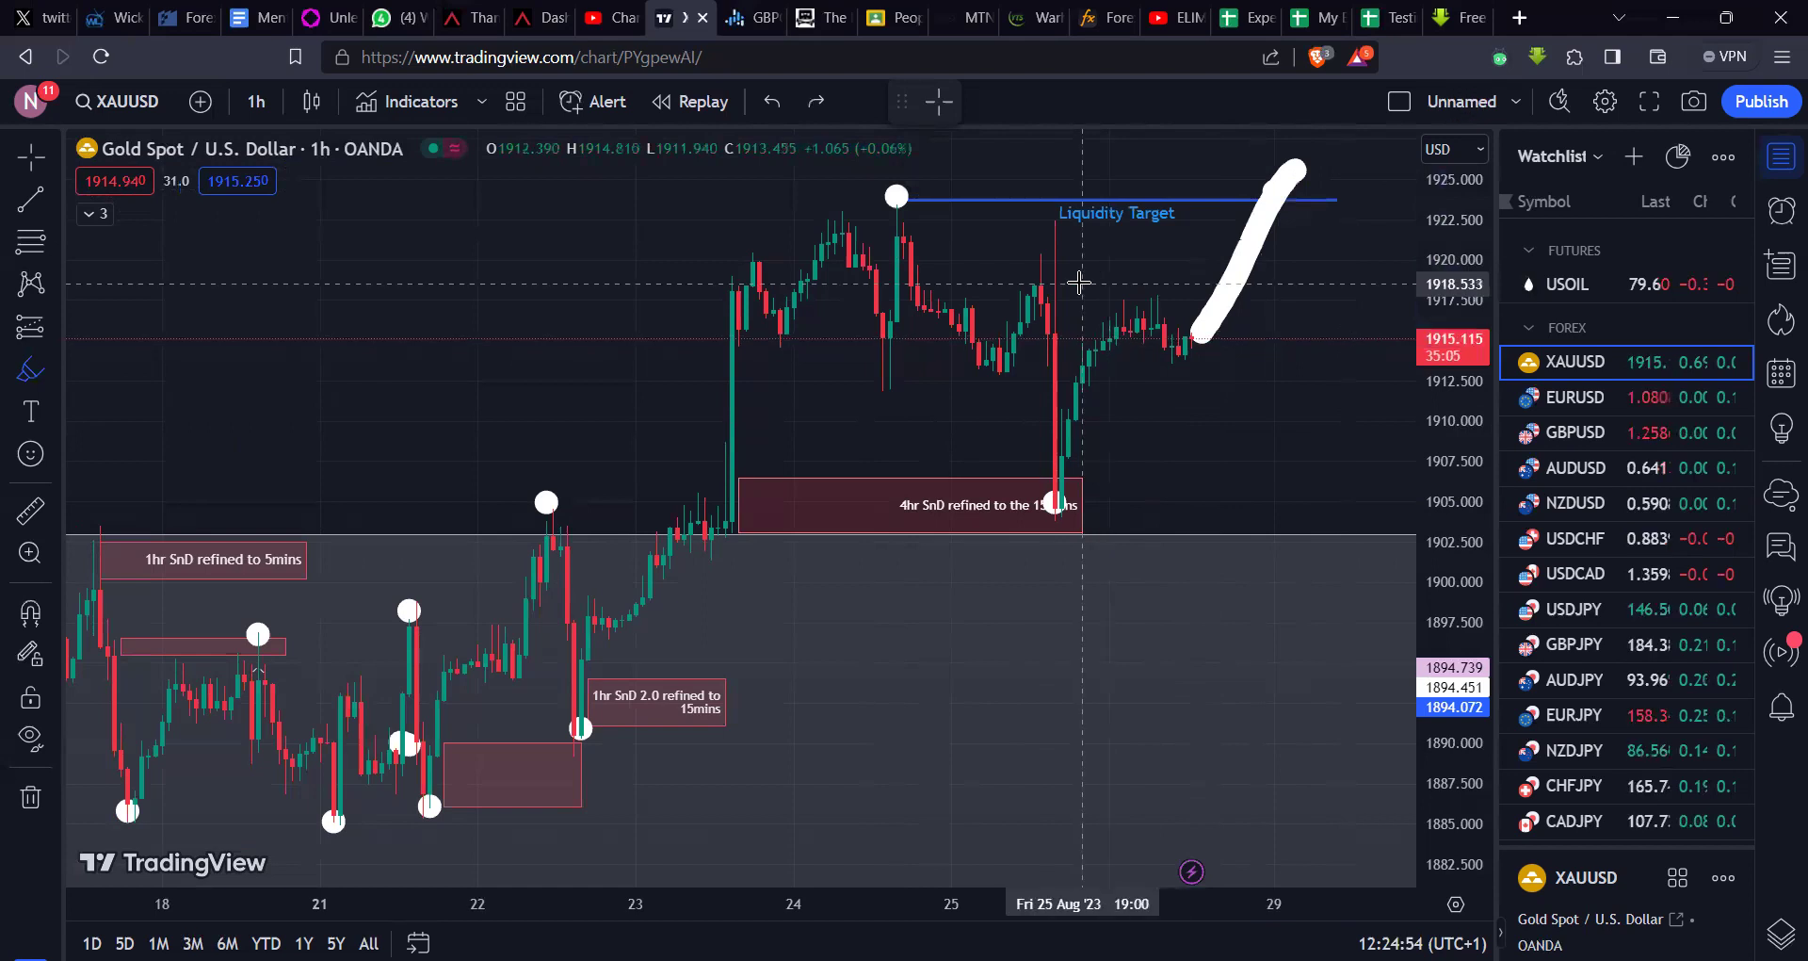
pyautogui.hotkey('ctrl', 'z')
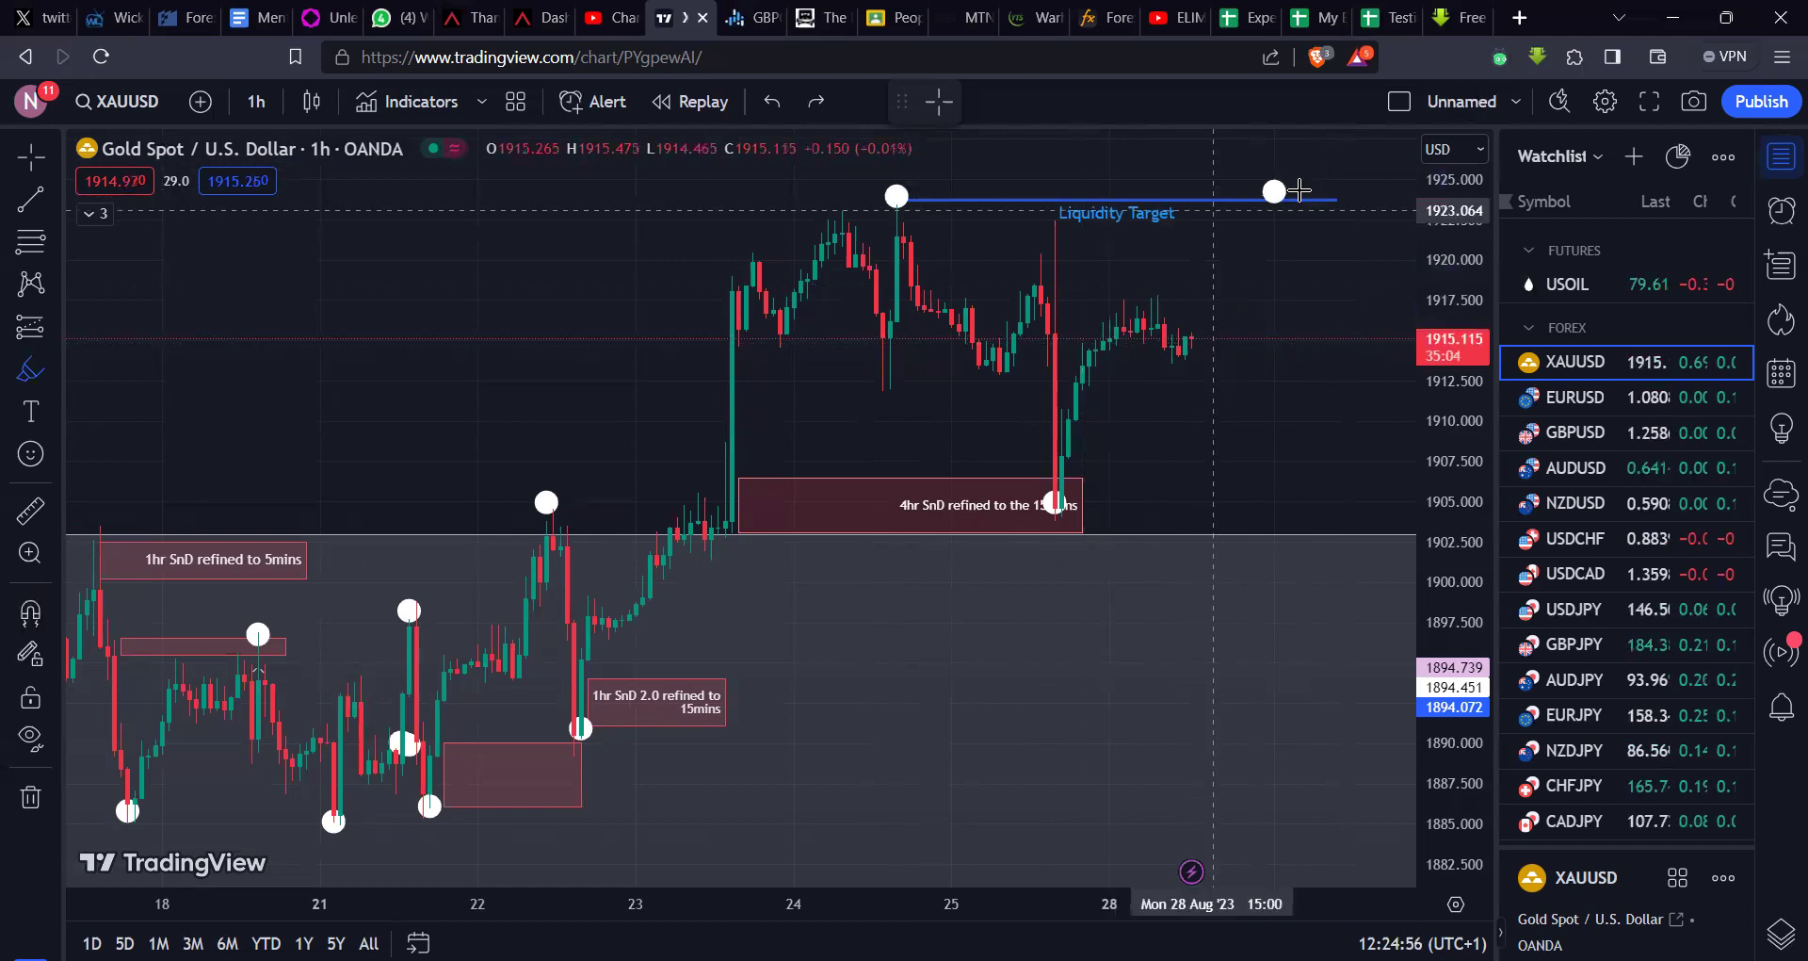
# Step: Mark the alternating swing highs and lows from the 27 July peak through 4 August with short white Brush strokes
pyautogui.click(19, 160)
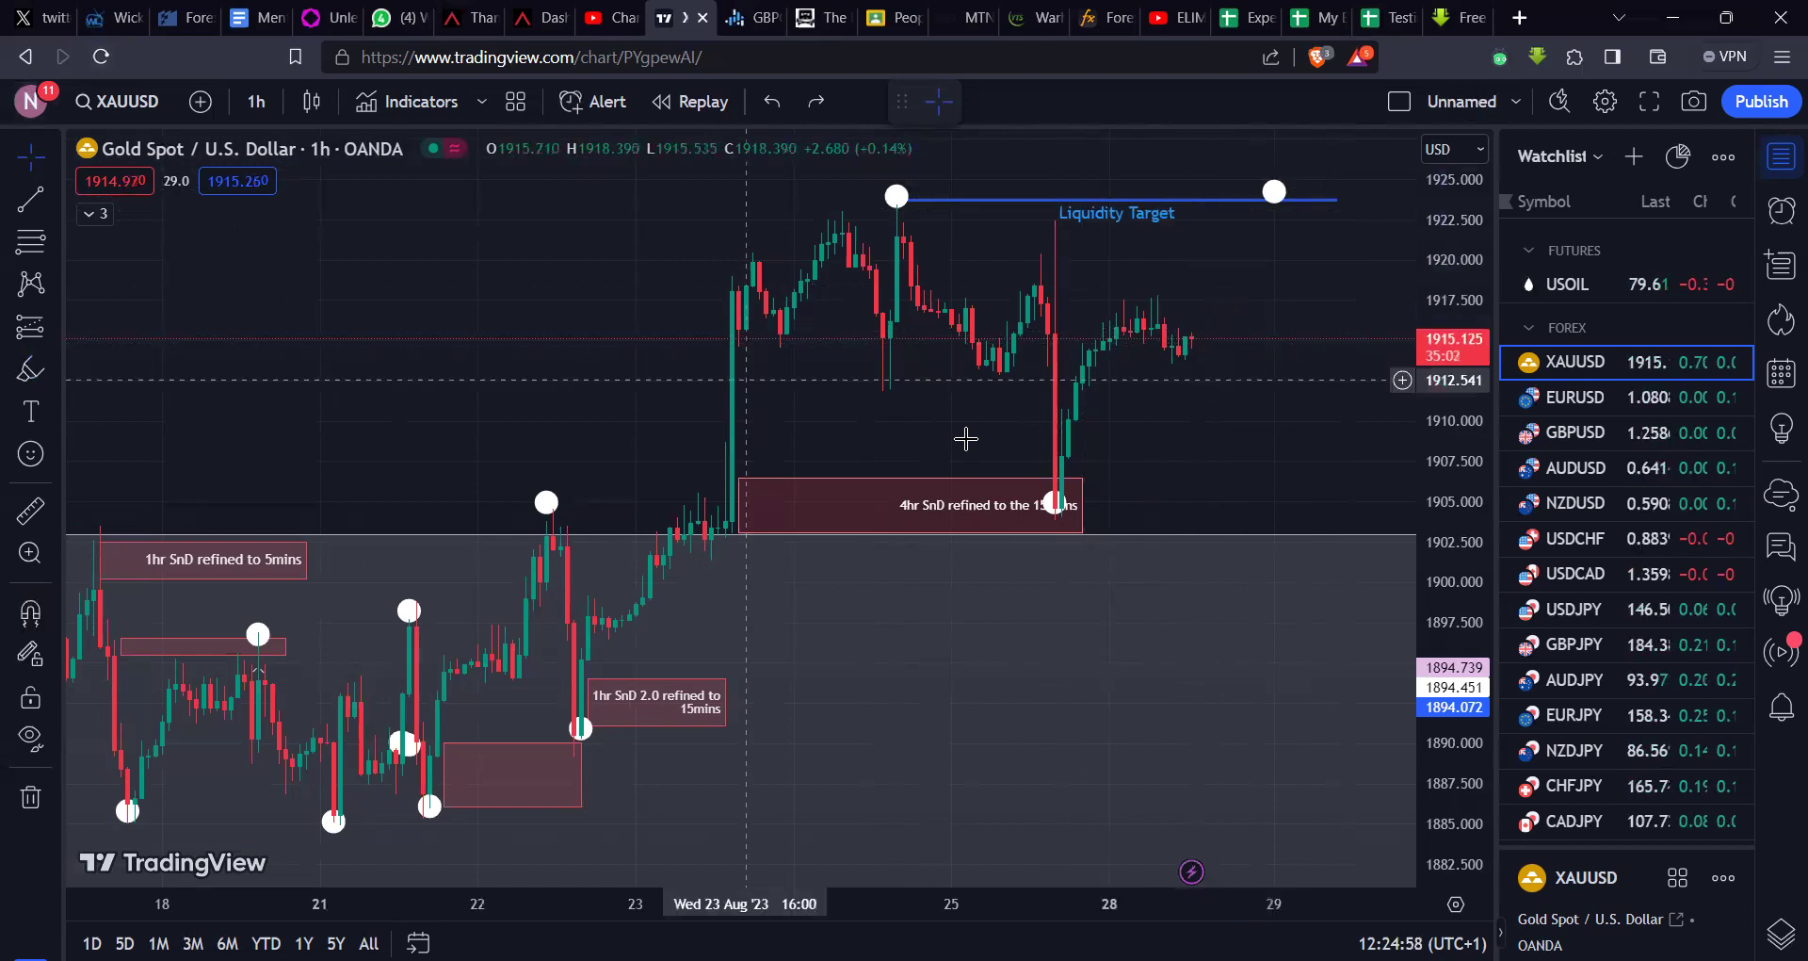
pyautogui.scroll(-2, 1057, 468)
pyautogui.scroll(-4, 1054, 465)
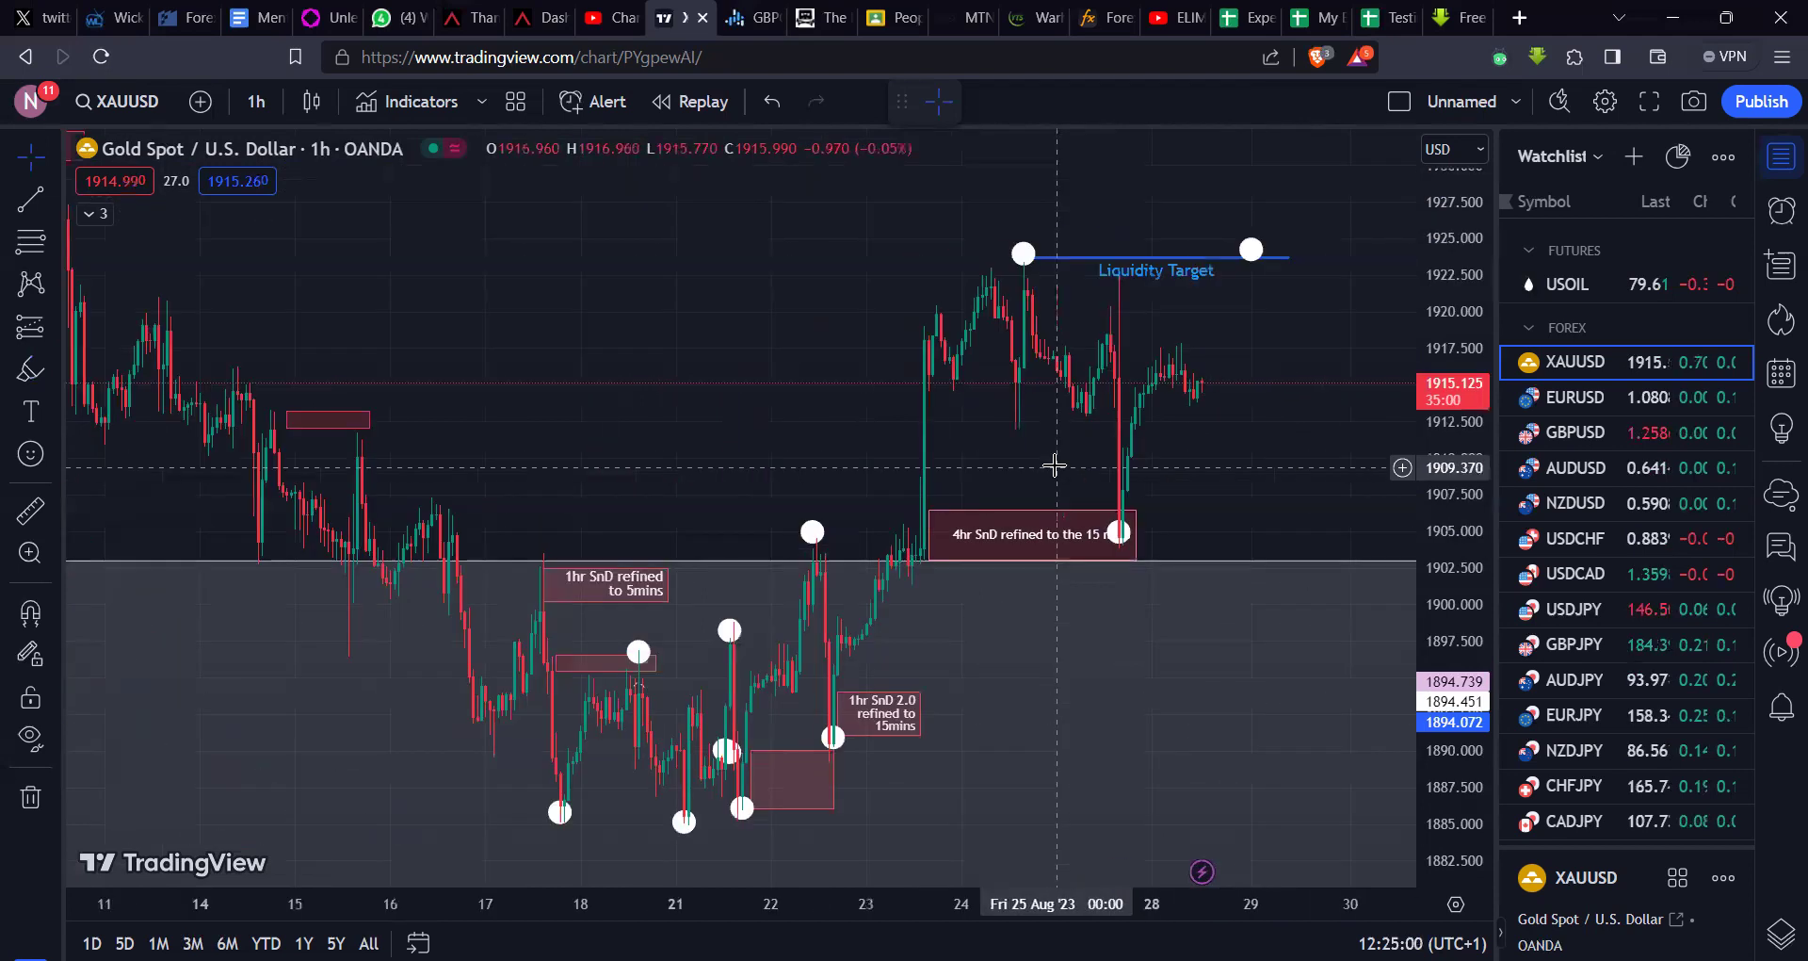
pyautogui.scroll(-4, 1054, 465)
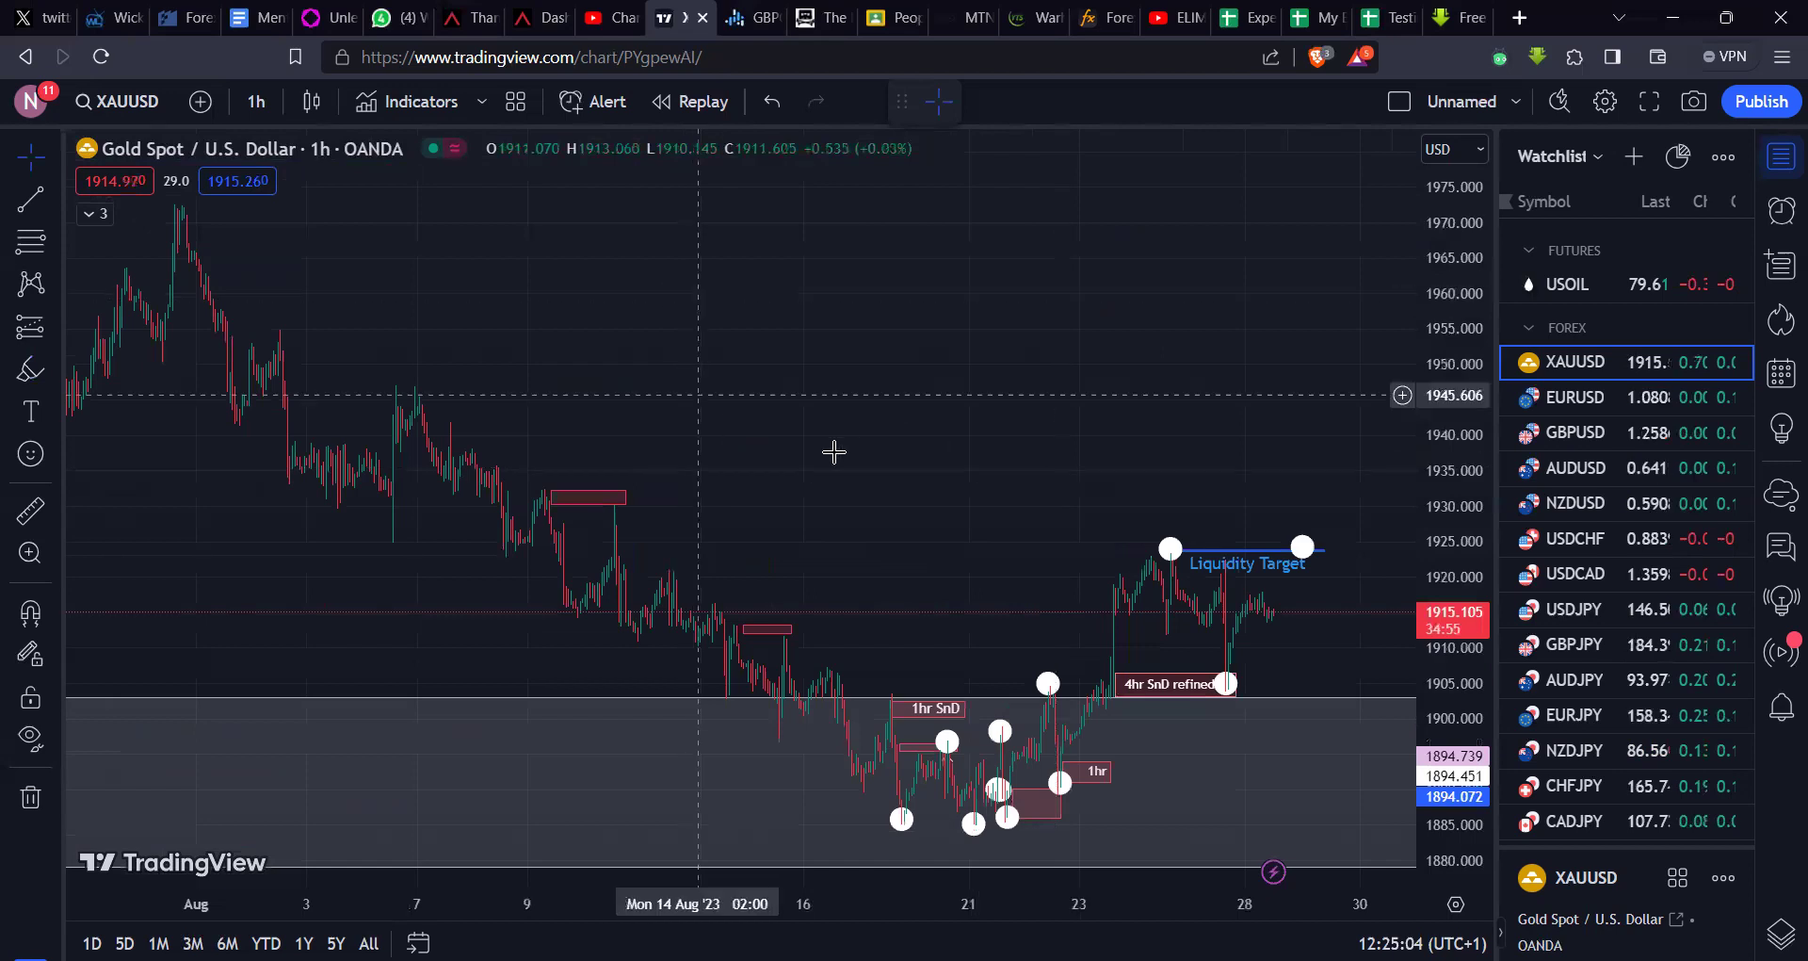
pyautogui.click(53, 364)
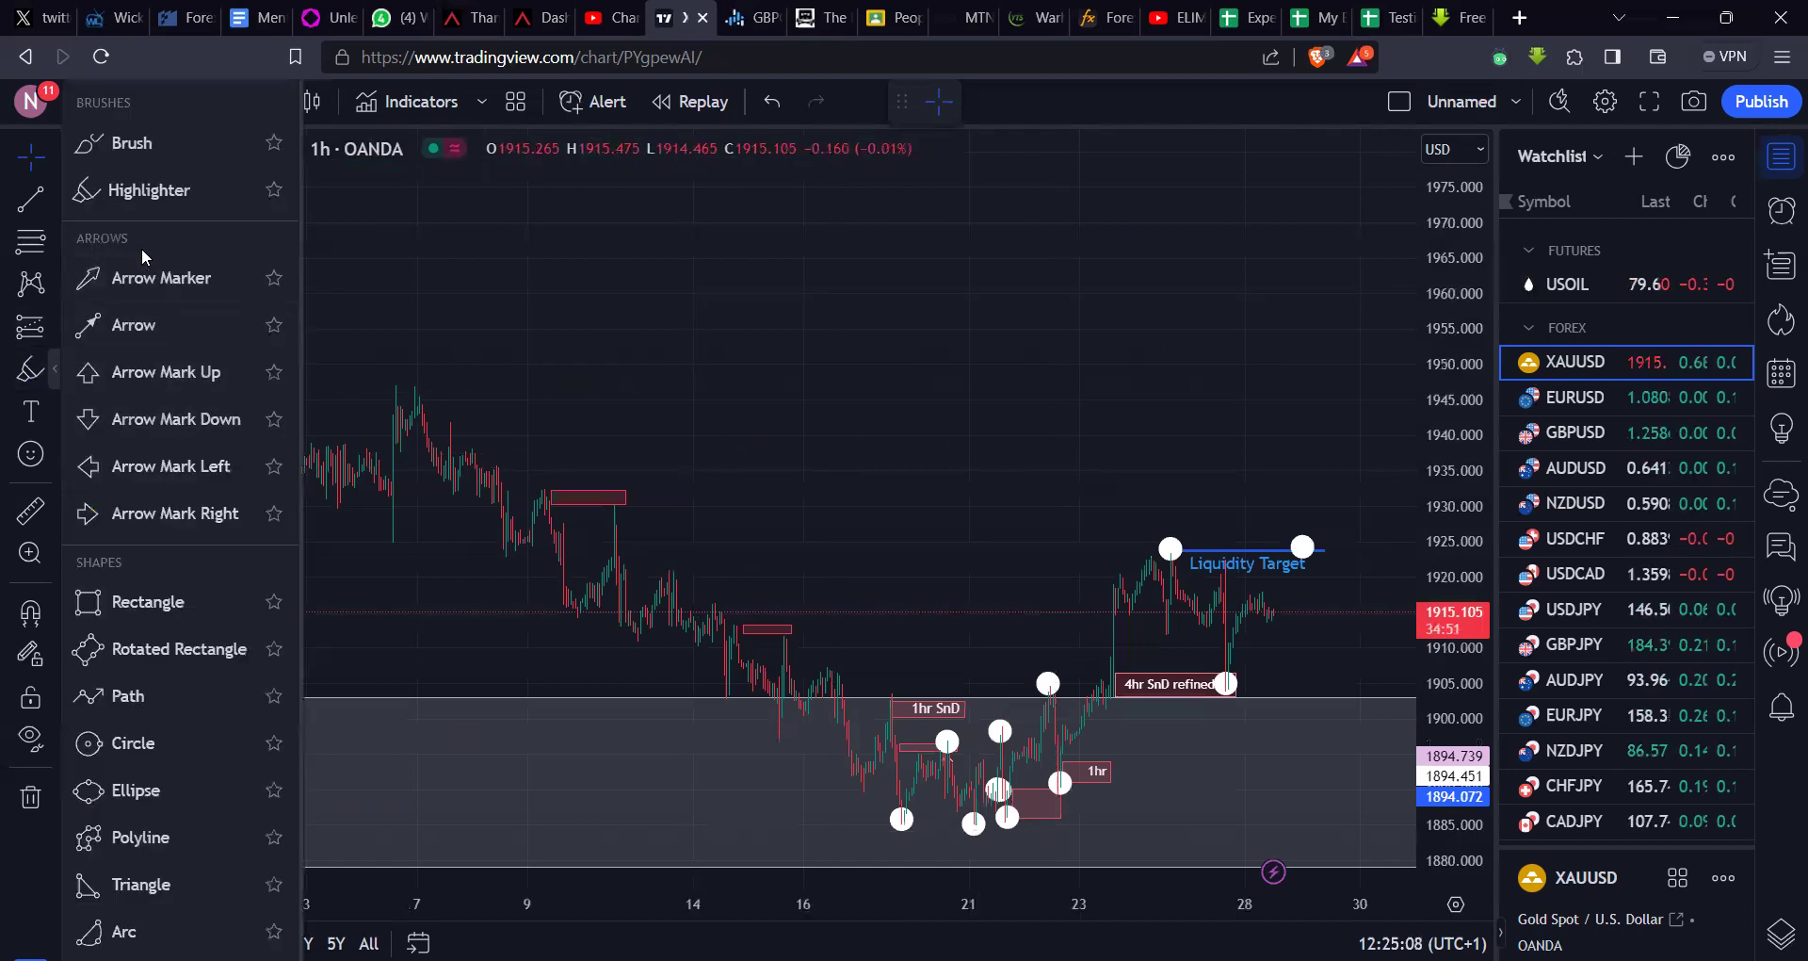
pyautogui.click(132, 143)
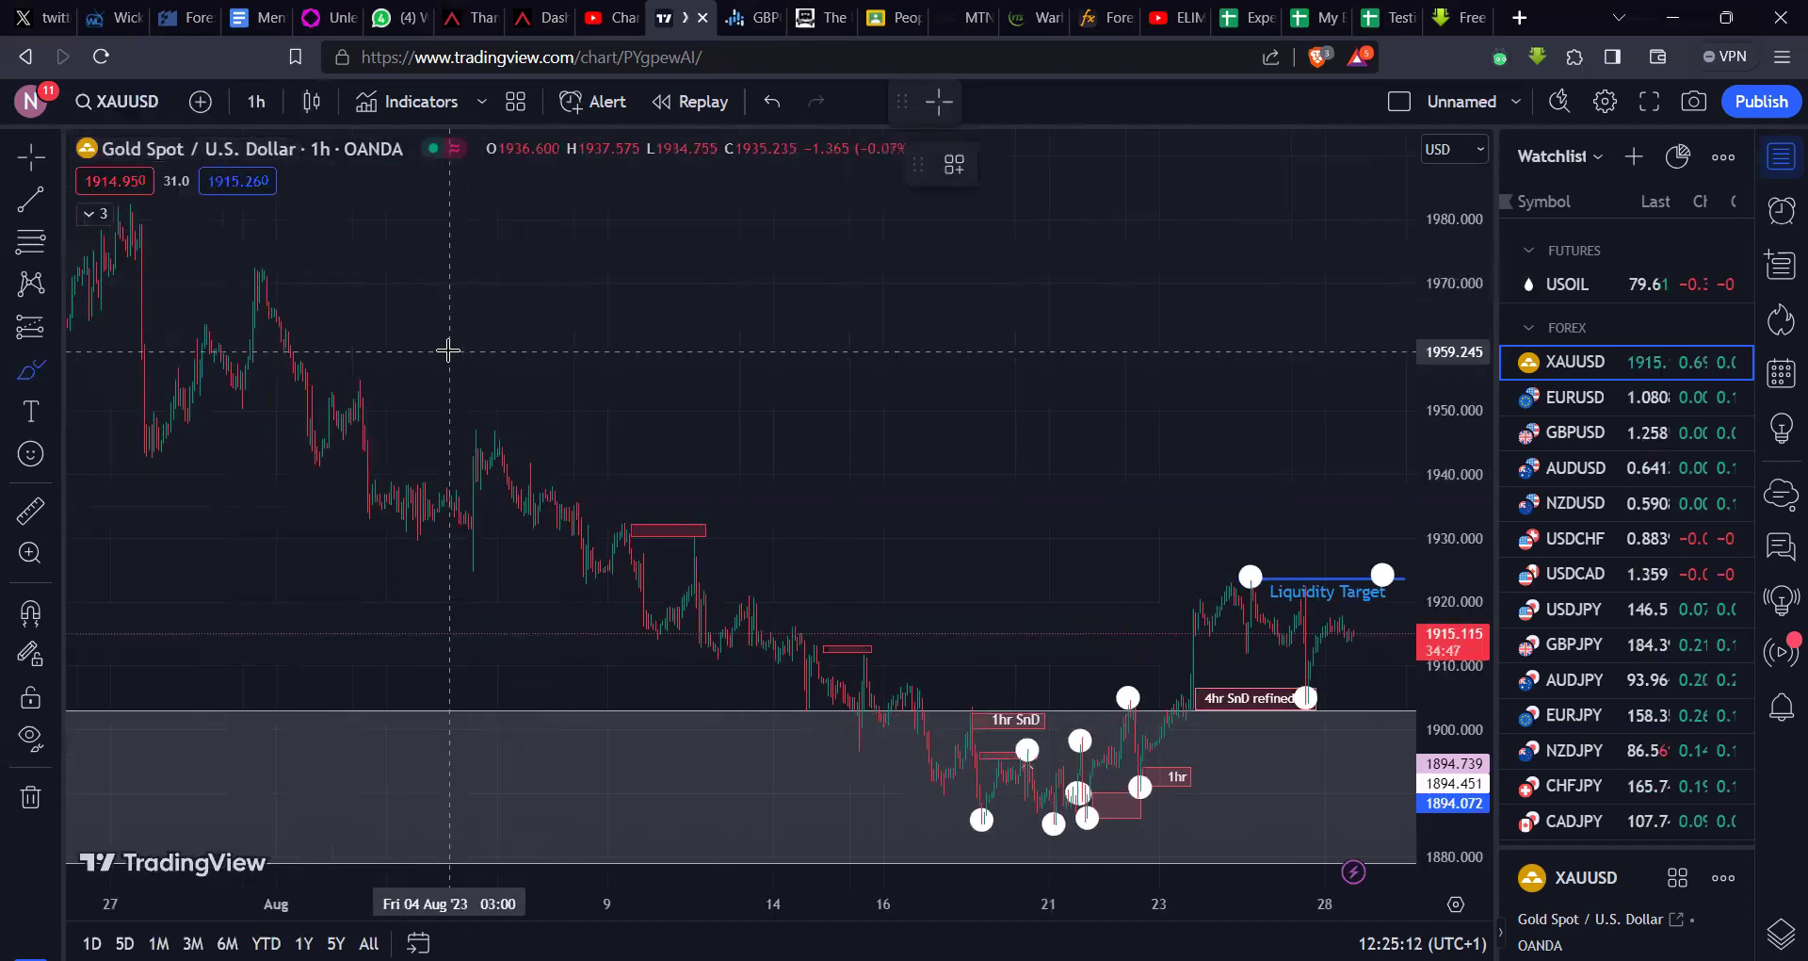
pyautogui.hscroll(-5, 448, 350)
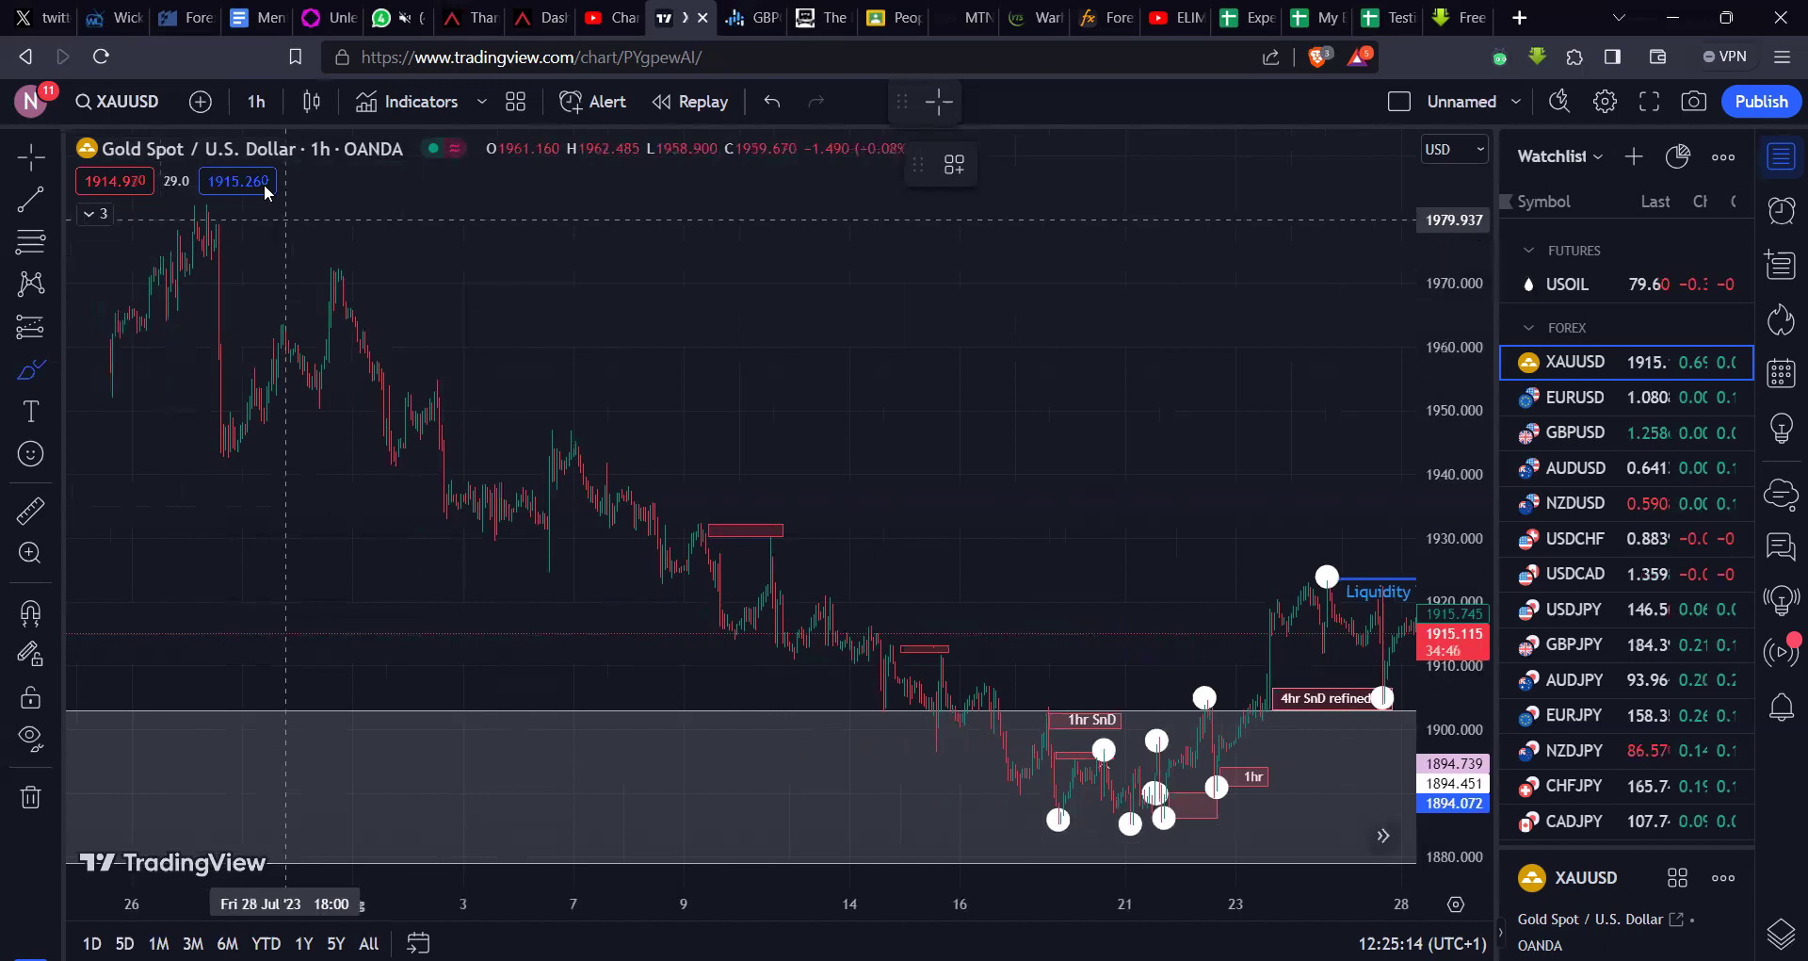
pyautogui.hscroll(-5, 299, 253)
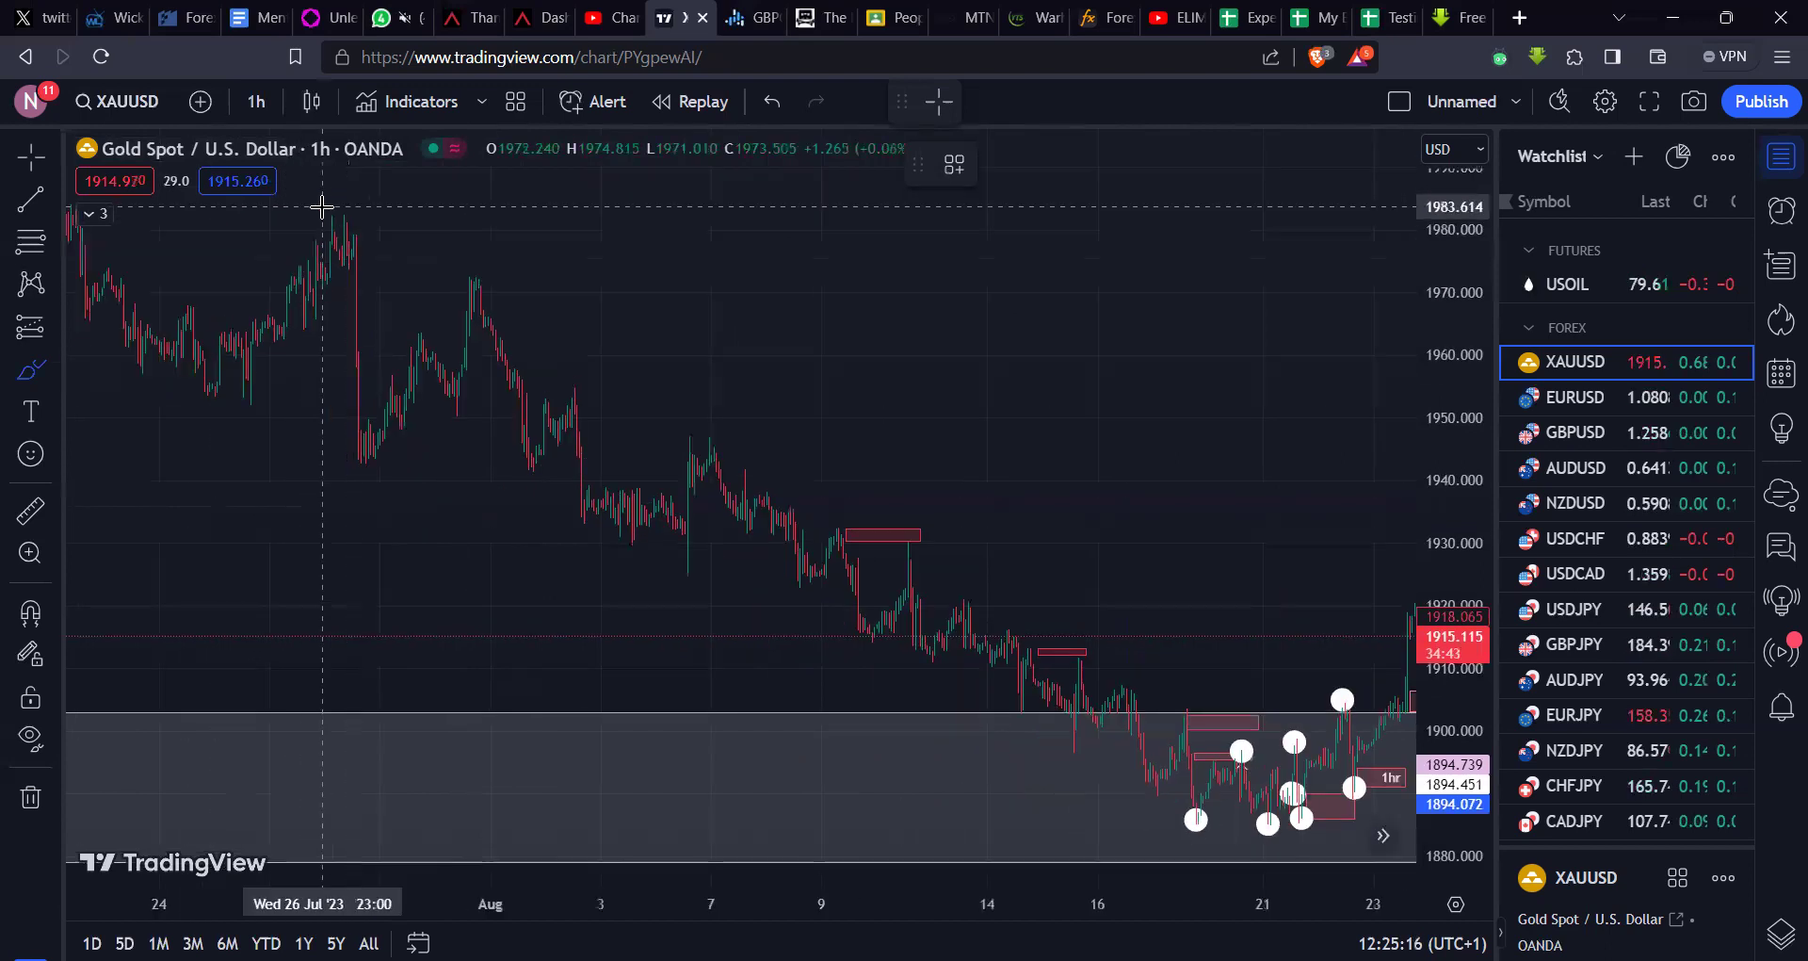
pyautogui.moveTo(318, 214); pyautogui.dragTo(362, 244)
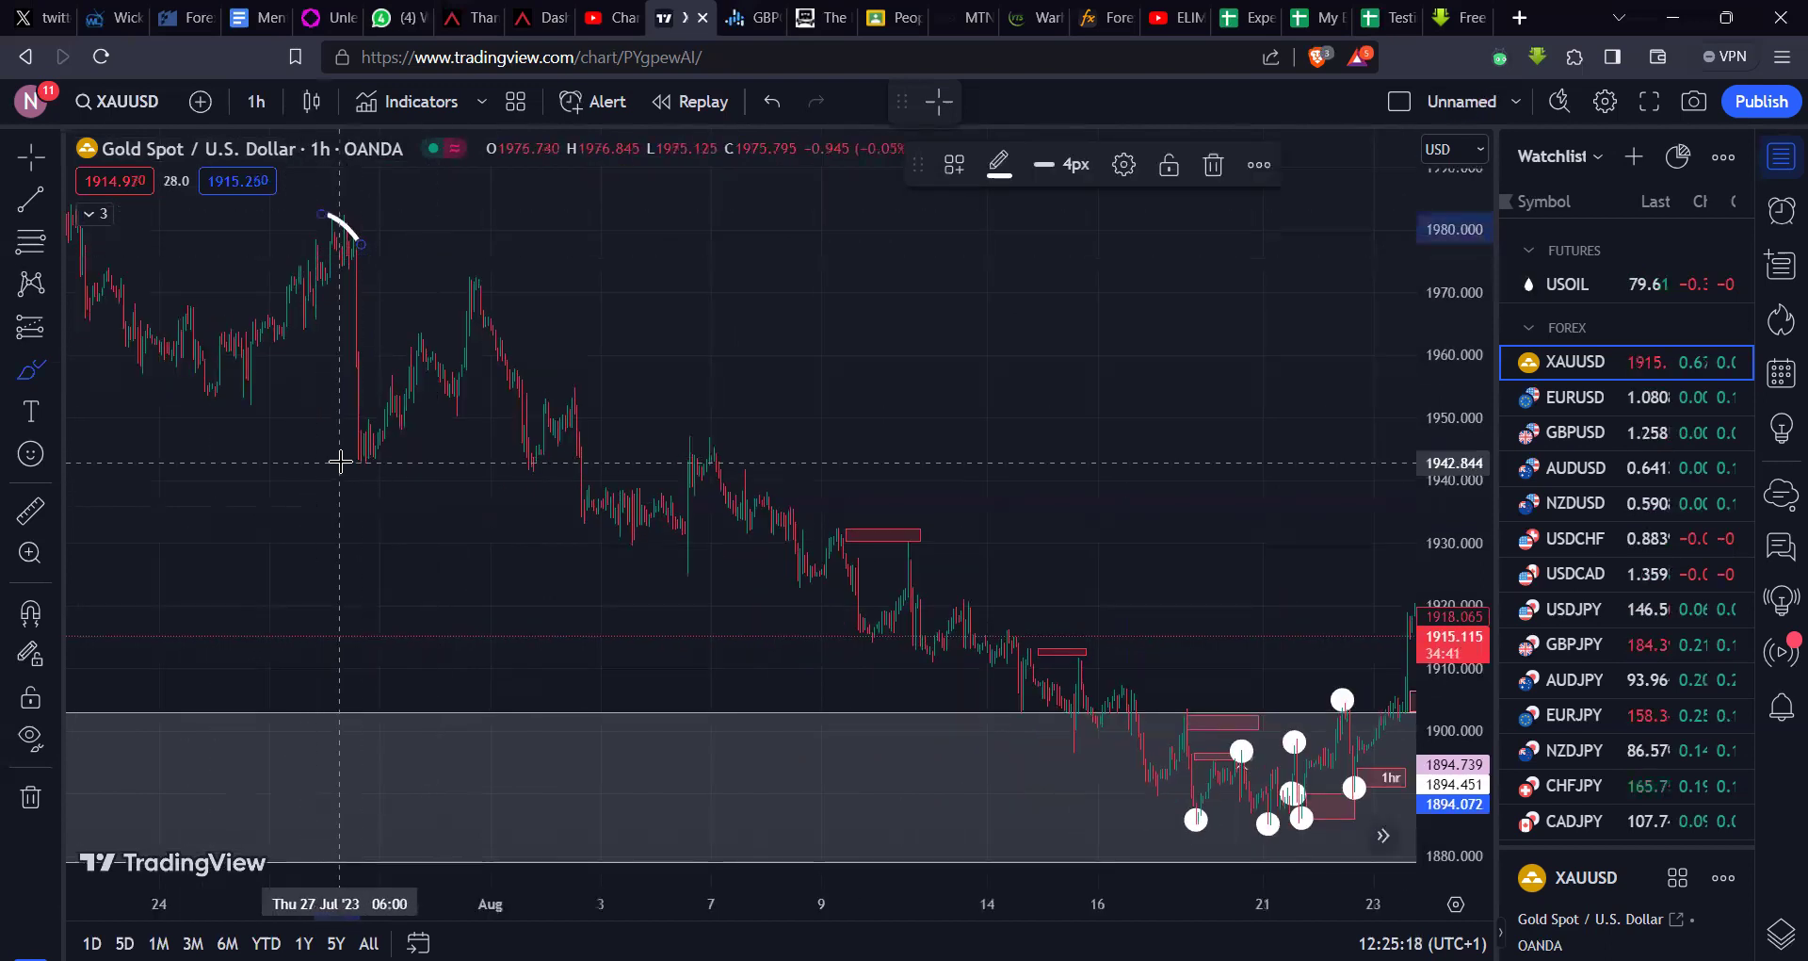
pyautogui.moveTo(345, 464); pyautogui.dragTo(386, 455)
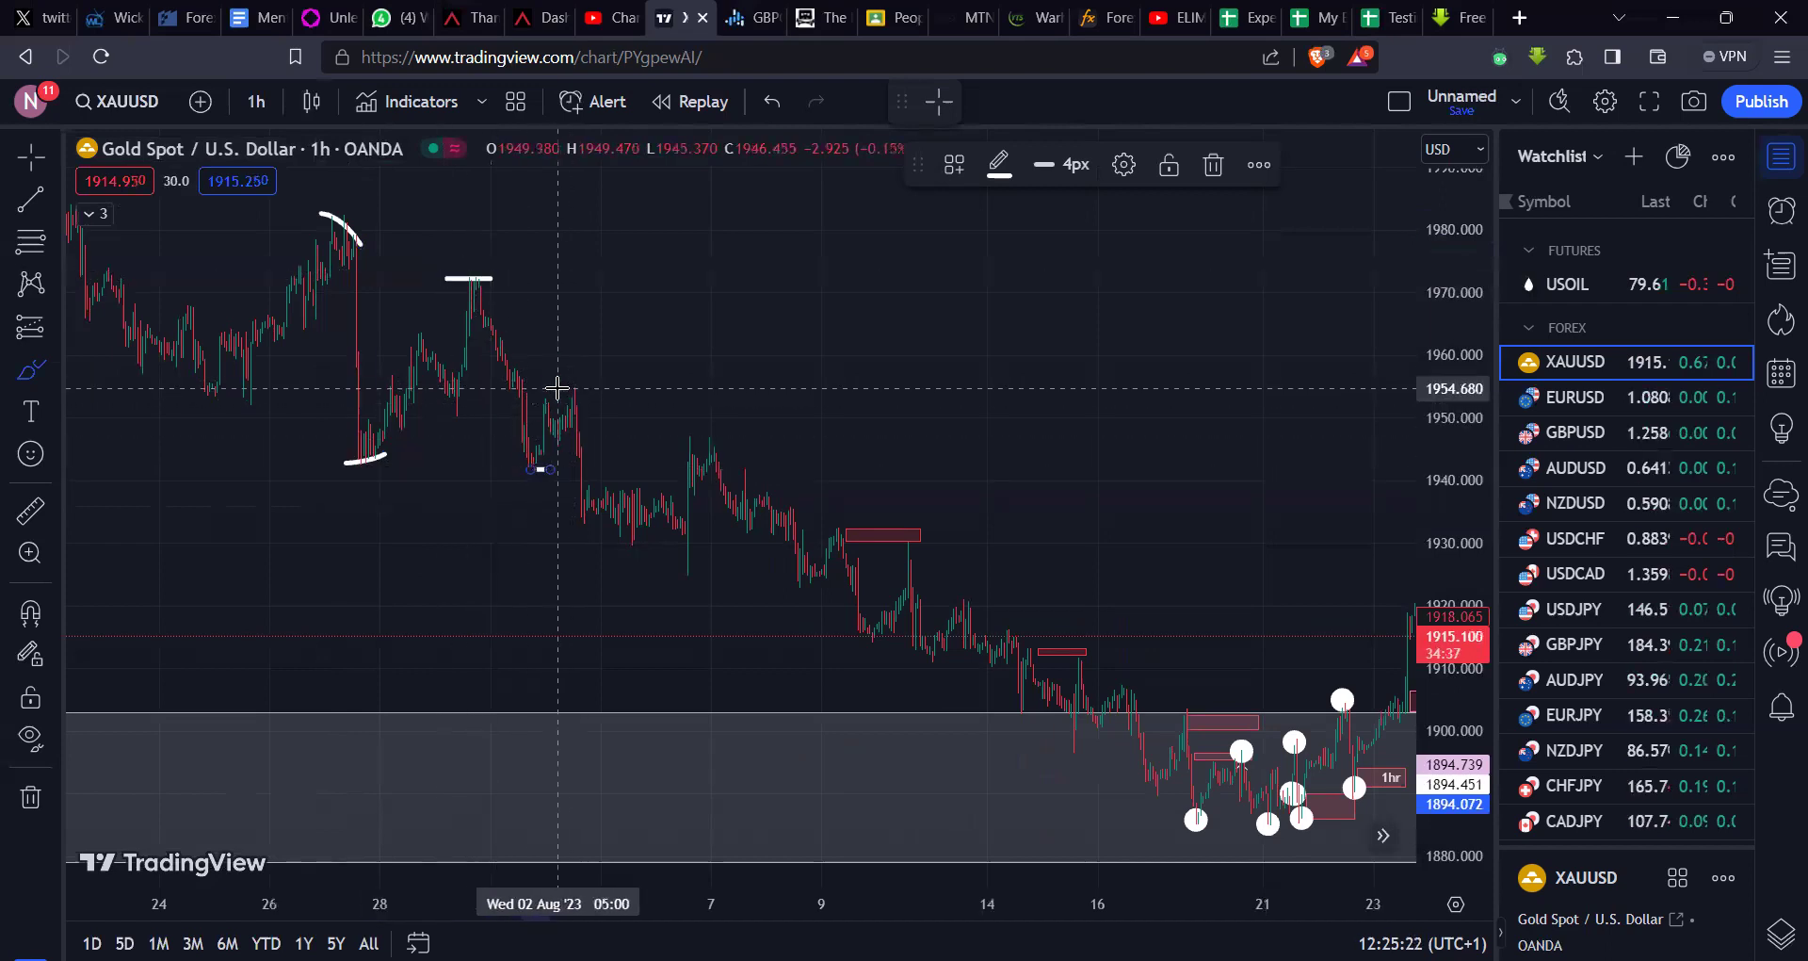
pyautogui.moveTo(666, 564); pyautogui.dragTo(698, 564)
pyautogui.moveTo(662, 434); pyautogui.dragTo(698, 431)
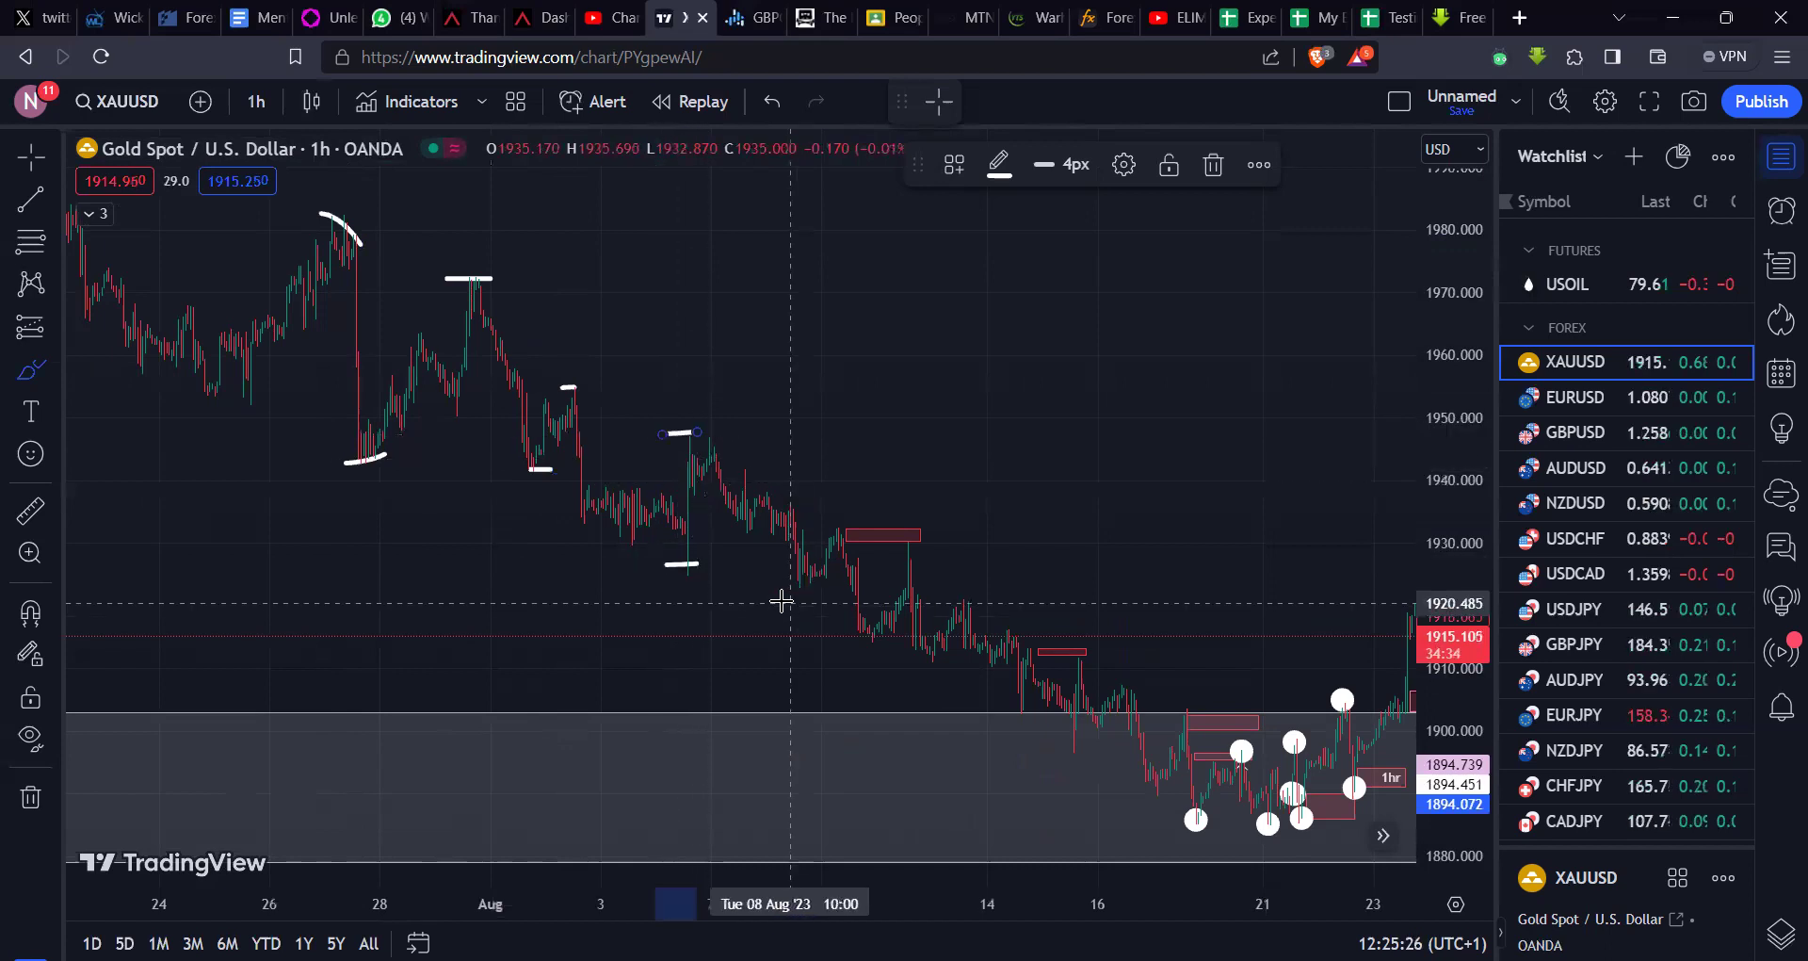
# Step: Add Brush strokes at the 8 August low, the 9 August high and low, the 10 August high and the low after it
pyautogui.moveTo(782, 601); pyautogui.dragTo(816, 603)
pyautogui.moveTo(825, 516); pyautogui.dragTo(868, 515)
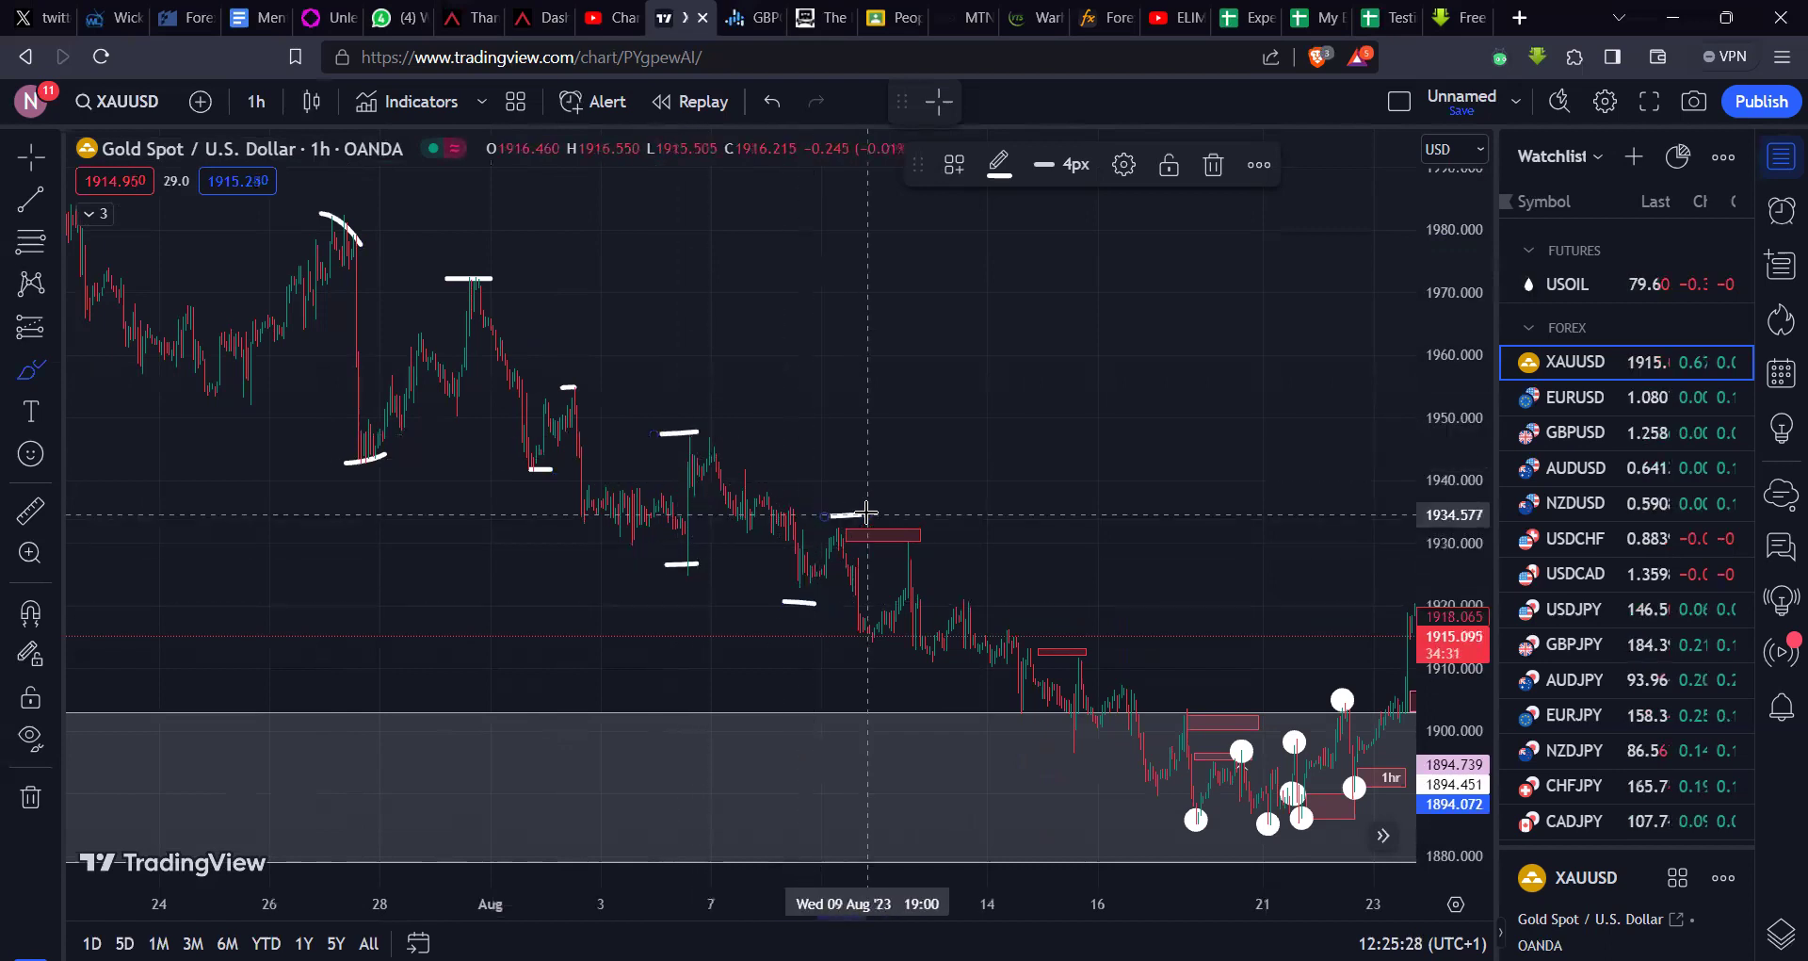
pyautogui.moveTo(863, 633); pyautogui.dragTo(864, 632)
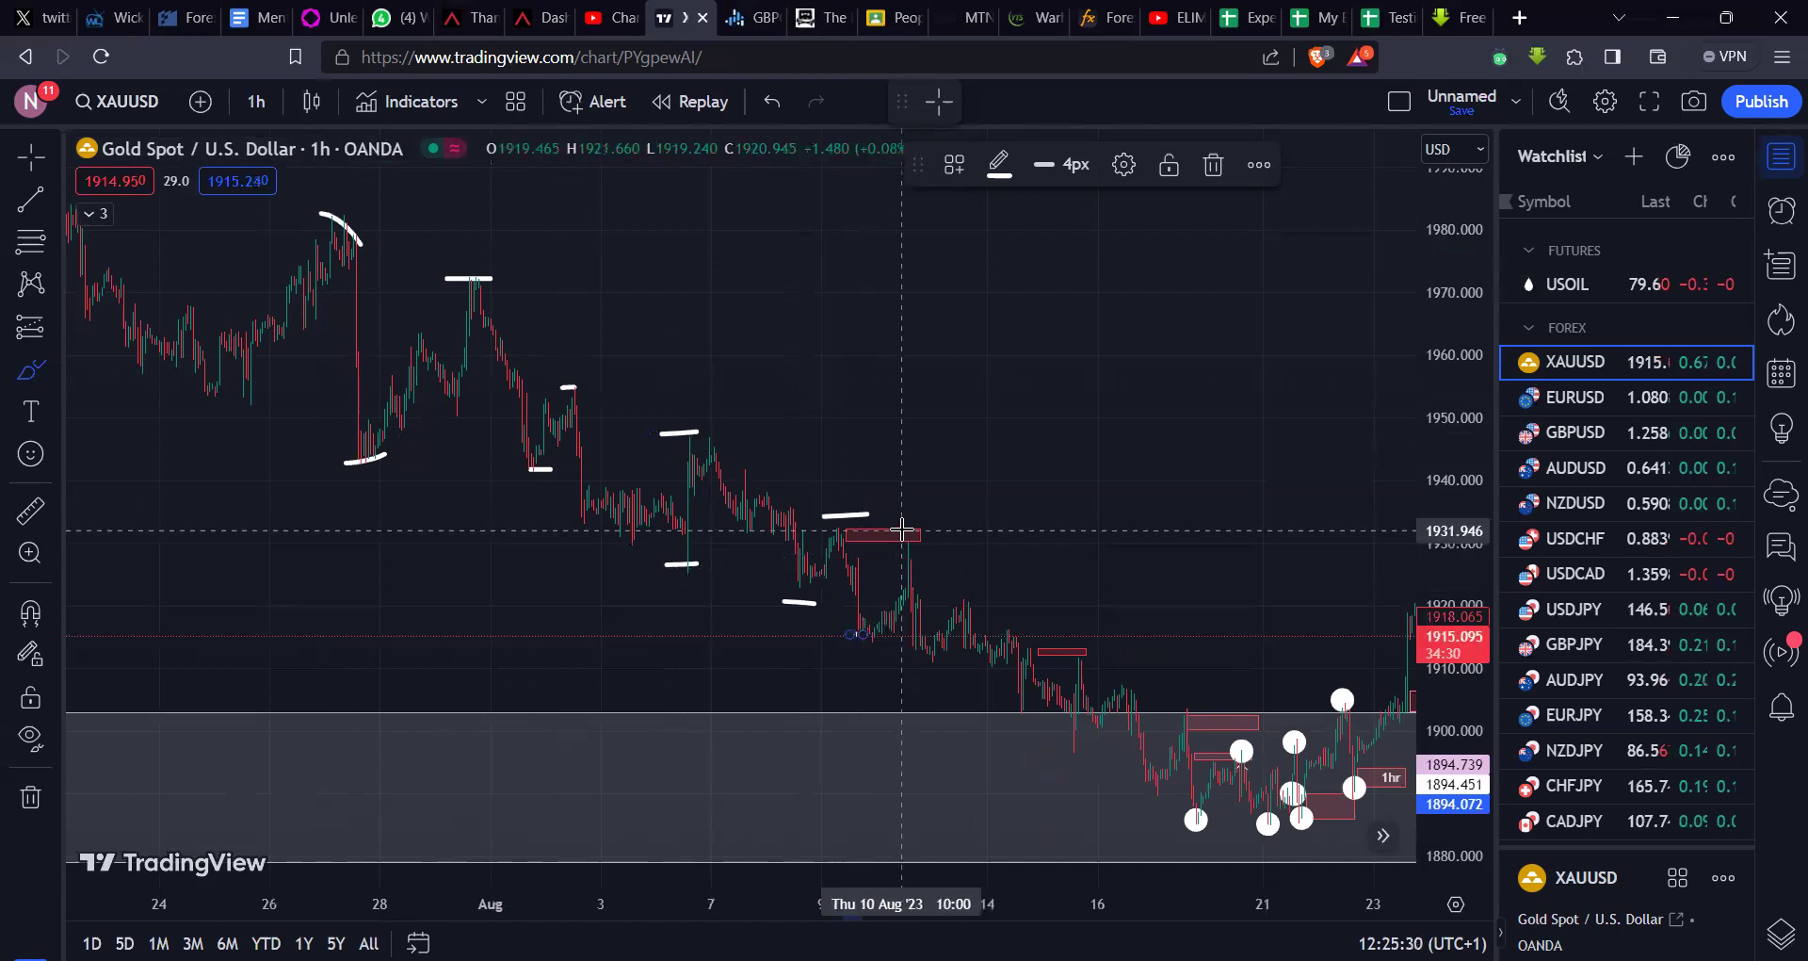
pyautogui.moveTo(894, 533); pyautogui.dragTo(937, 533)
pyautogui.moveTo(918, 660); pyautogui.dragTo(947, 660)
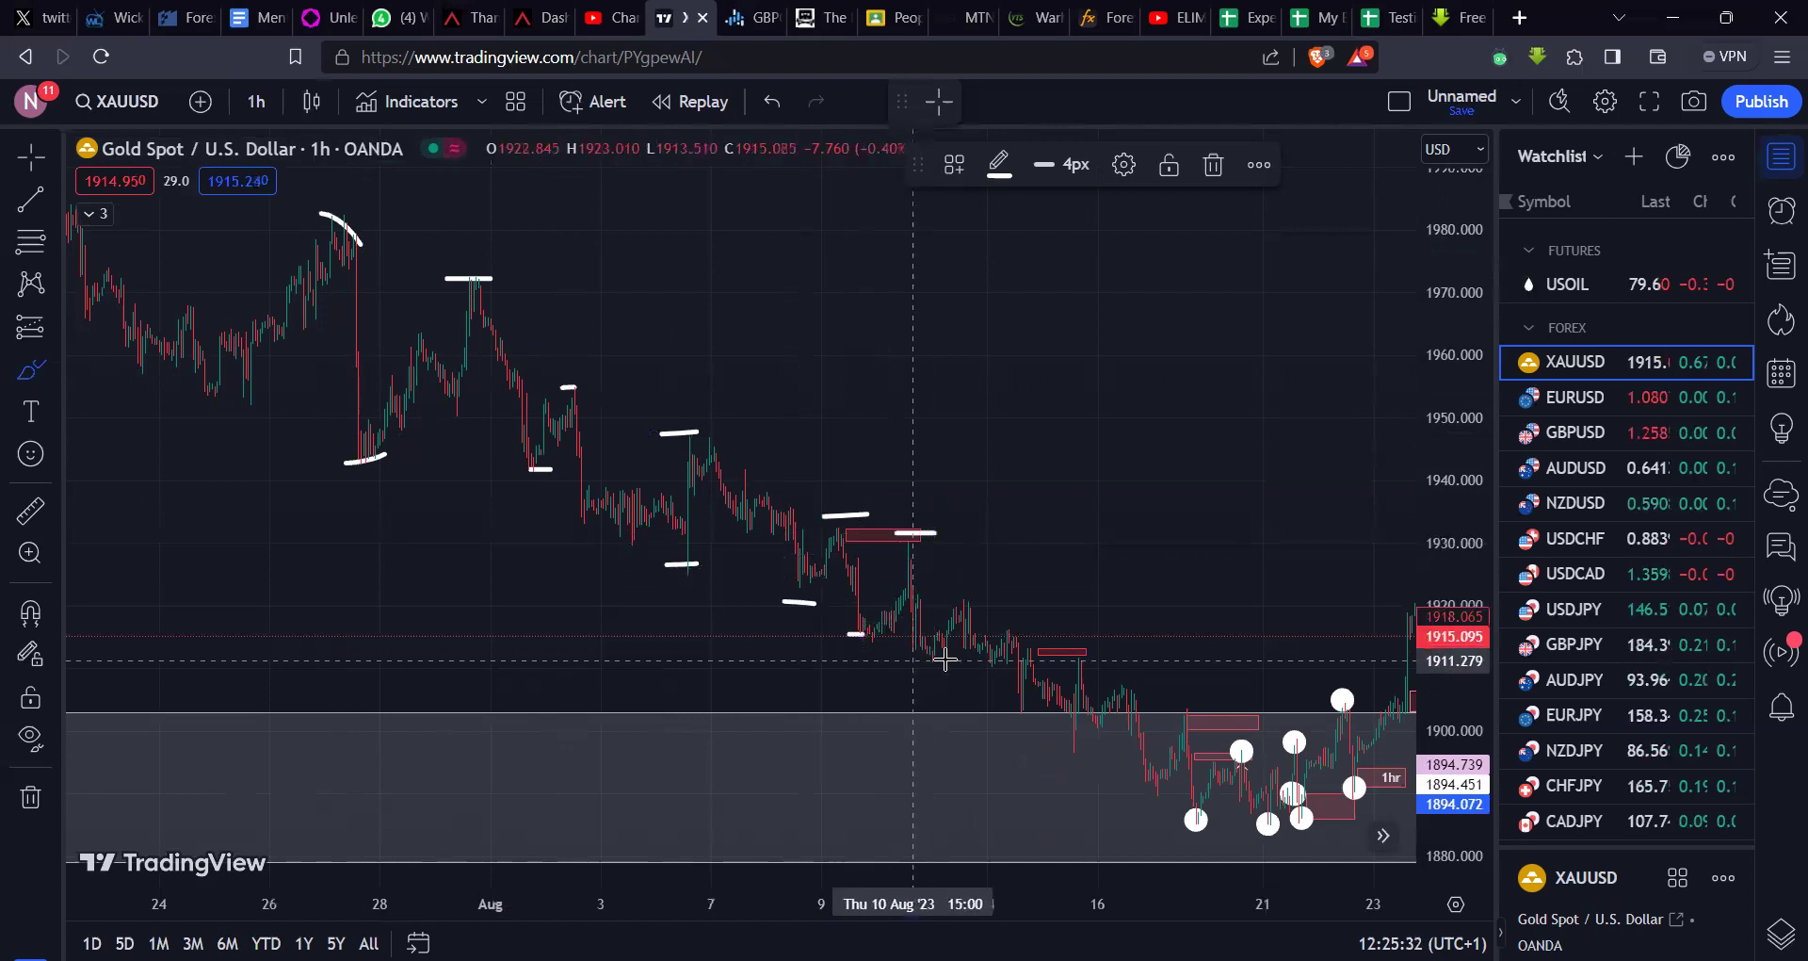
# Step: Add Brush strokes at the 11 August high and at the highs and lows of 14 and 15 August
pyautogui.moveTo(956, 593); pyautogui.dragTo(999, 594)
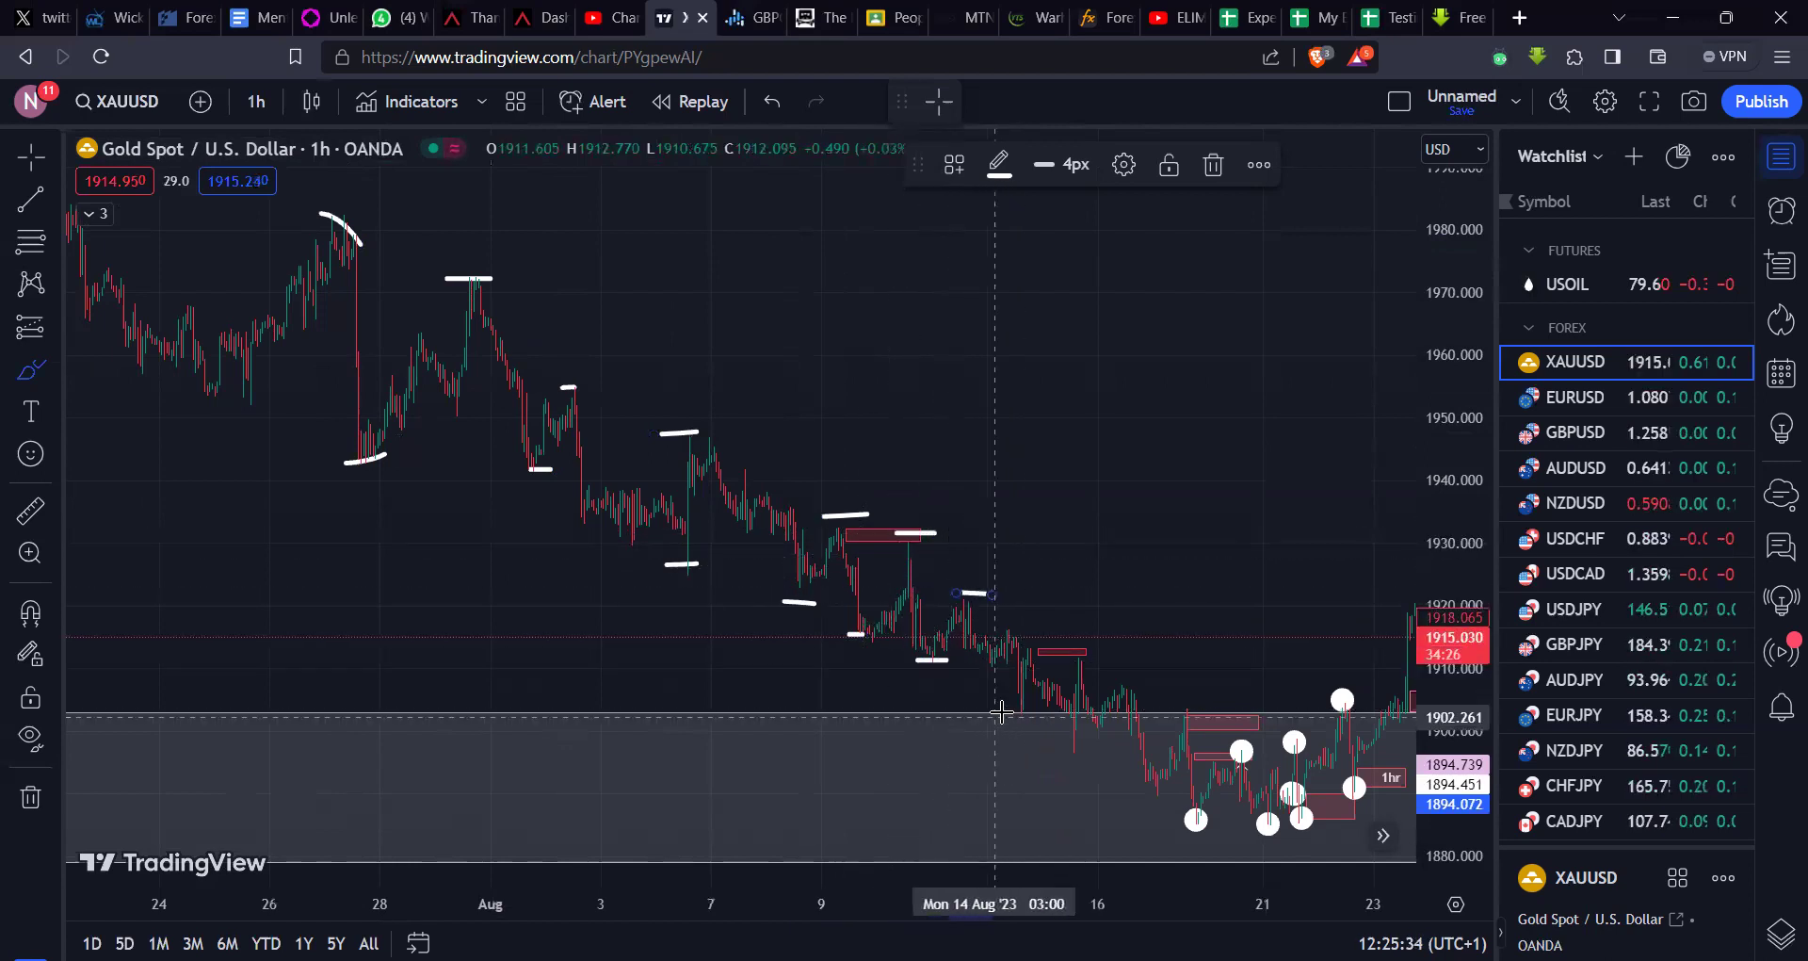
pyautogui.moveTo(1006, 713); pyautogui.dragTo(1046, 722)
pyautogui.moveTo(1026, 641); pyautogui.dragTo(1035, 641)
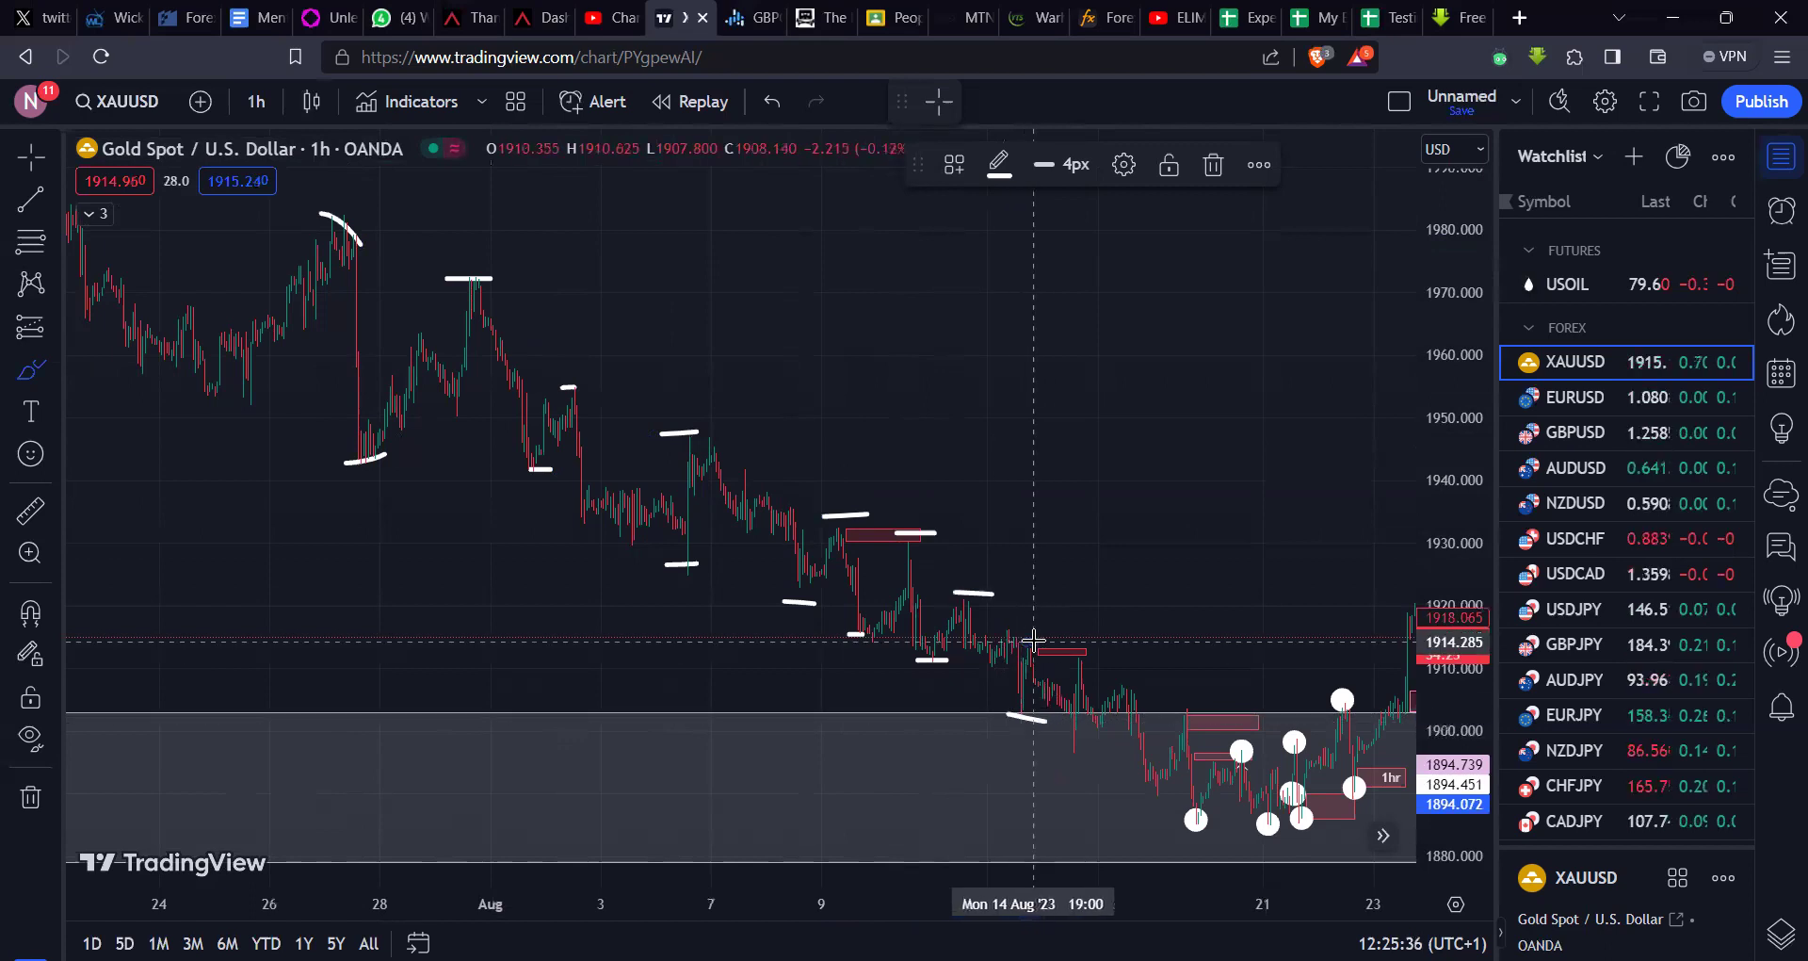
pyautogui.moveTo(1081, 745); pyautogui.dragTo(1065, 737)
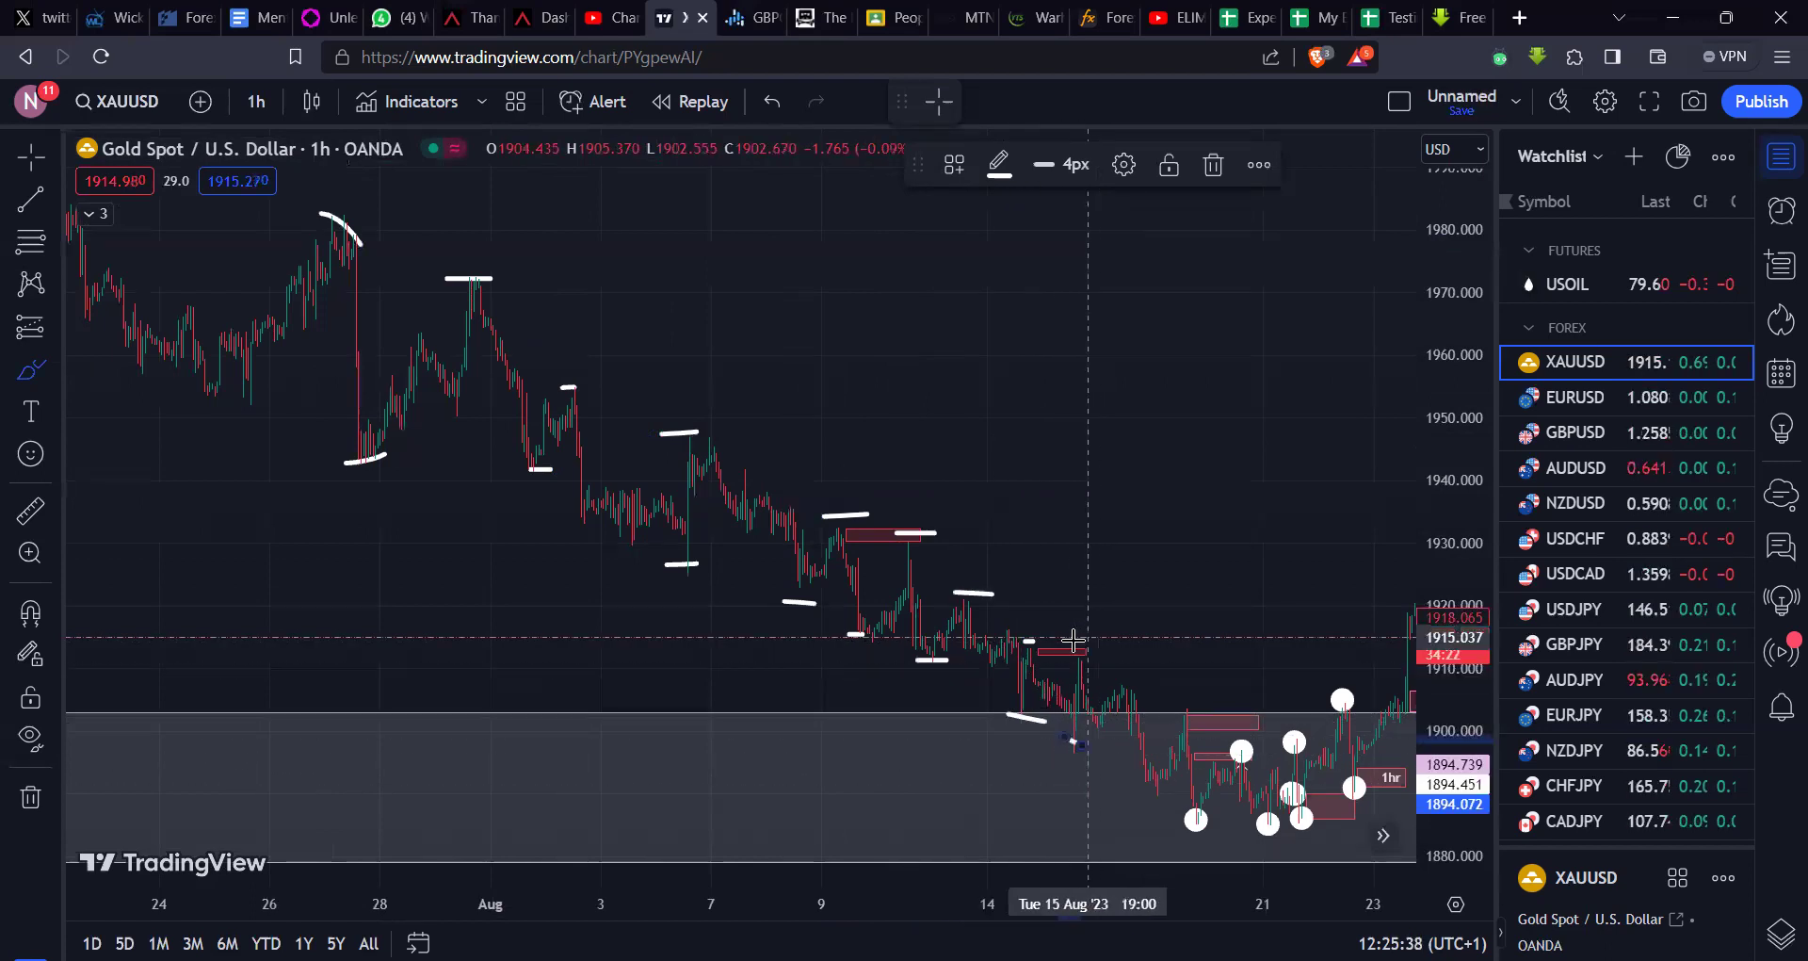
pyautogui.moveTo(1070, 652); pyautogui.dragTo(1077, 651)
# Step: Delete the group of Brush strokes and small red zones lying between the 4 August low and the 15 August high
pyautogui.hscroll(3, 1135, 655)
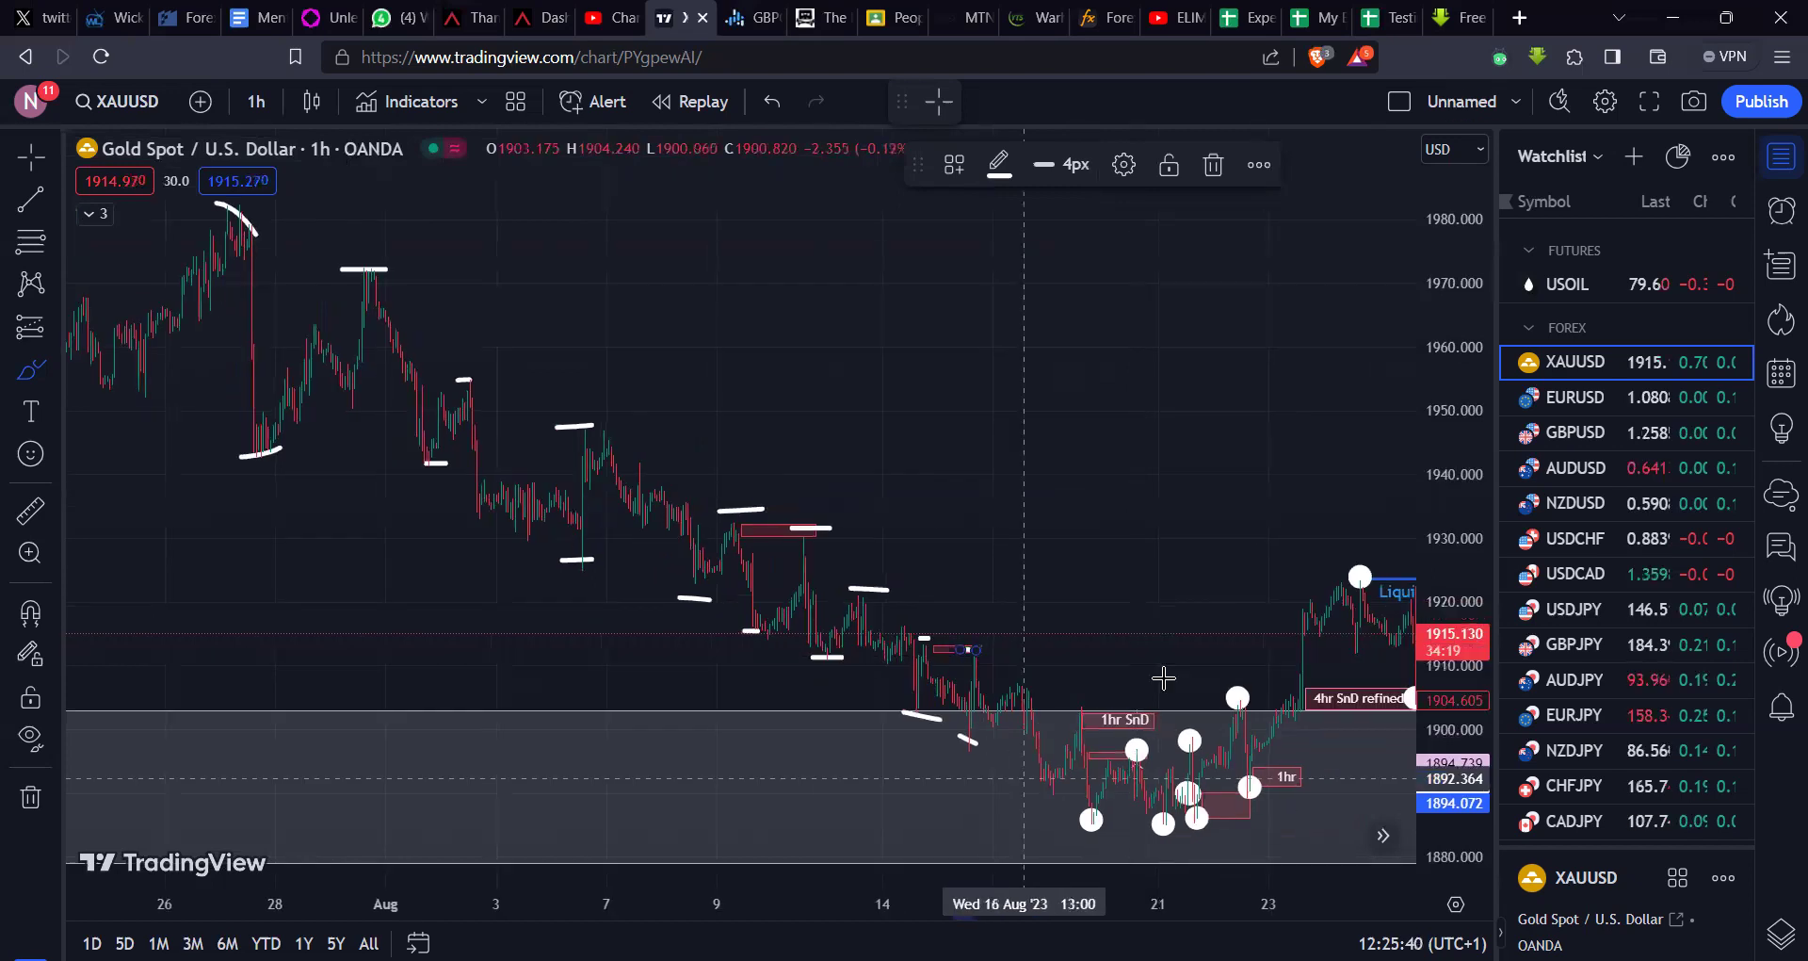
pyautogui.hscroll(5, 1092, 619)
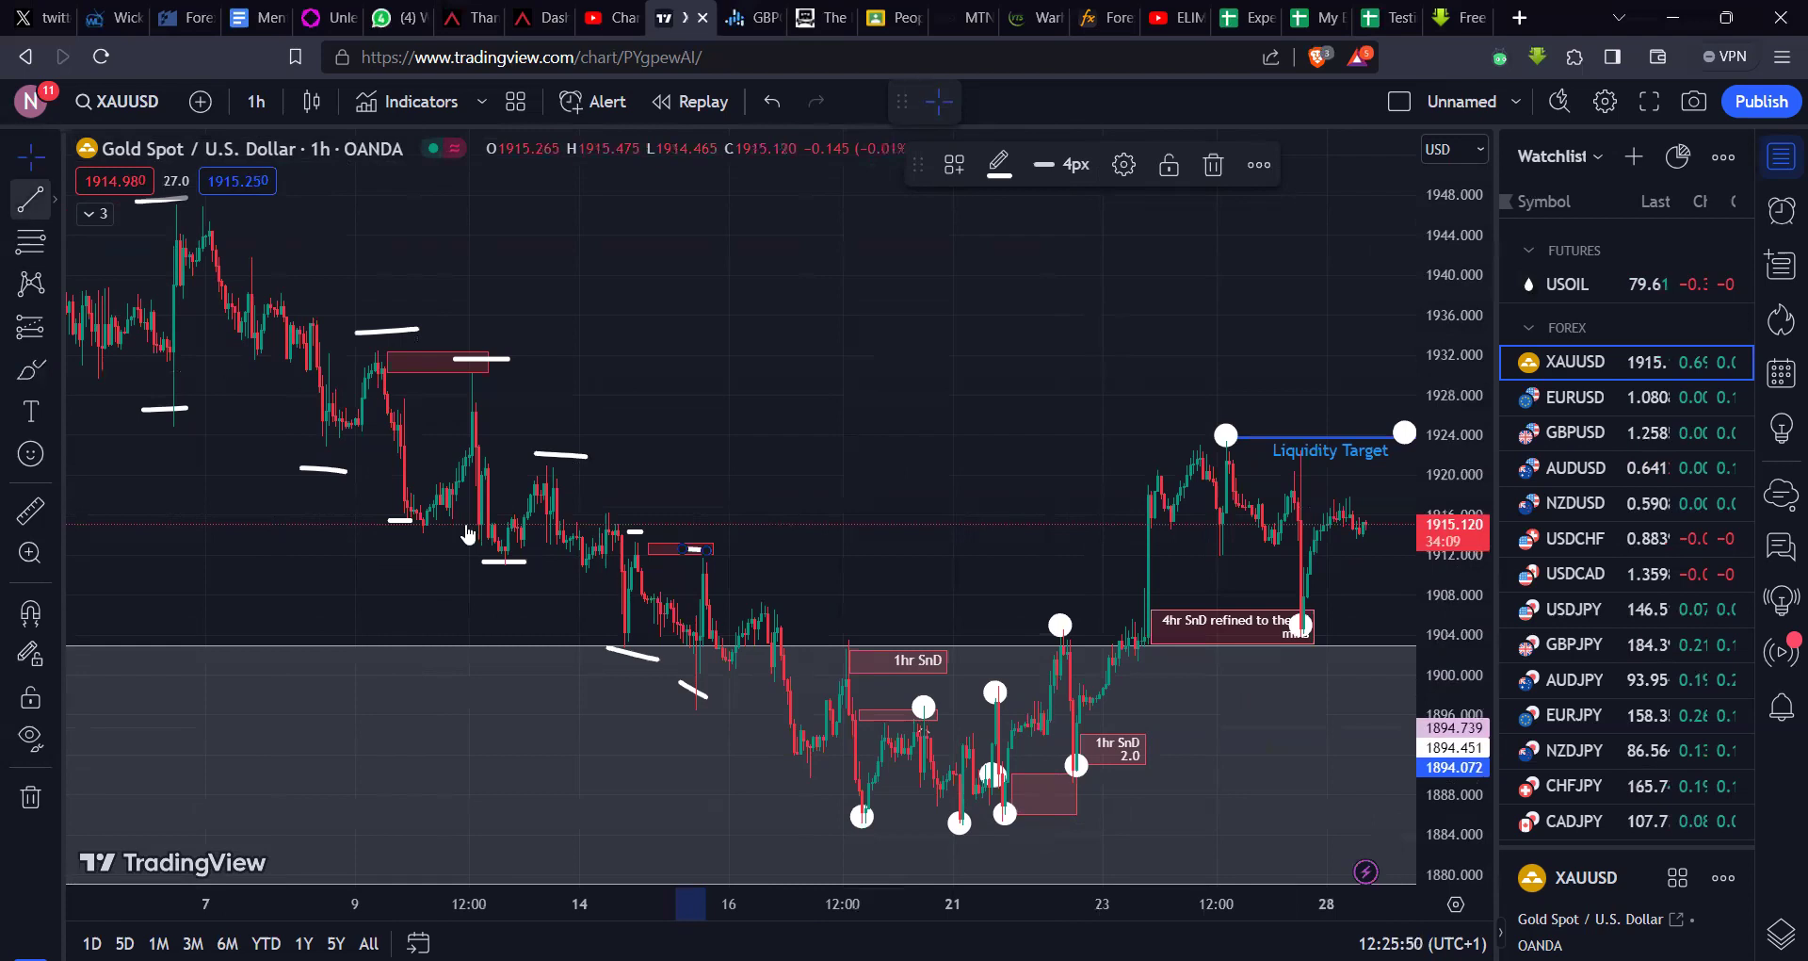
pyautogui.moveTo(98, 267); pyautogui.dragTo(909, 638)
pyautogui.press('Delete')
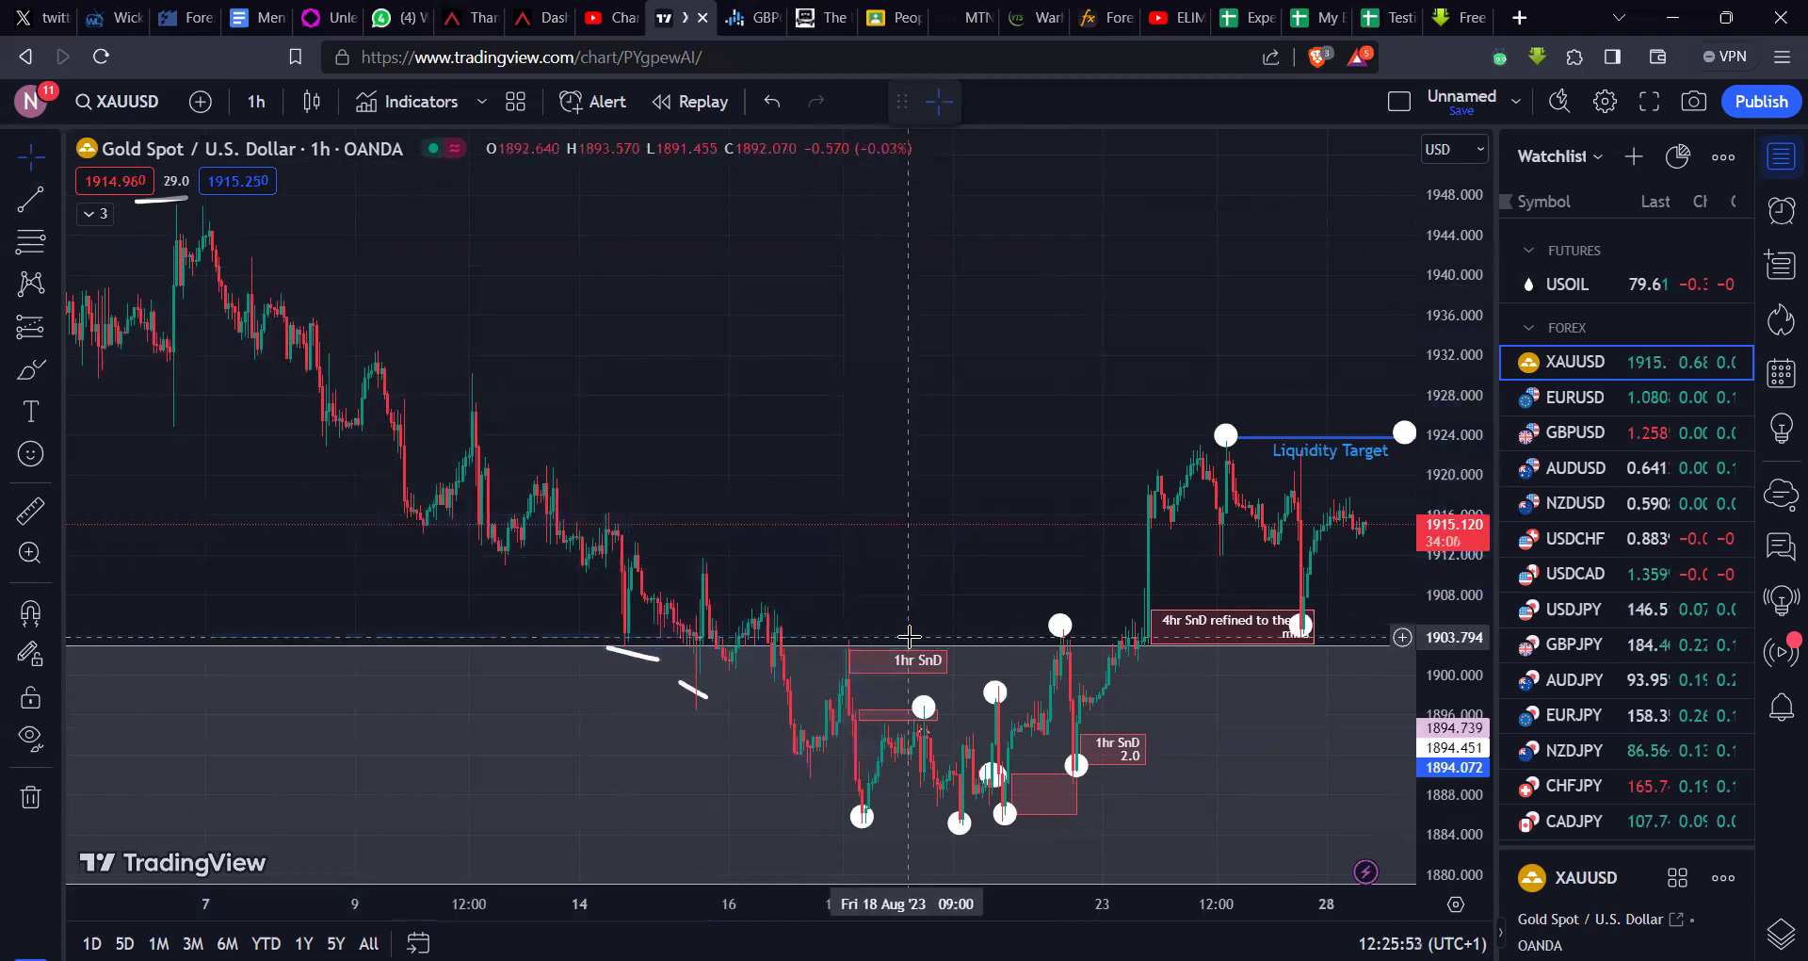
# Step: Delete the leftover Brush strokes at the 4 August high and under the 14 and 15 August lows
pyautogui.click(142, 200)
pyautogui.press('Delete')
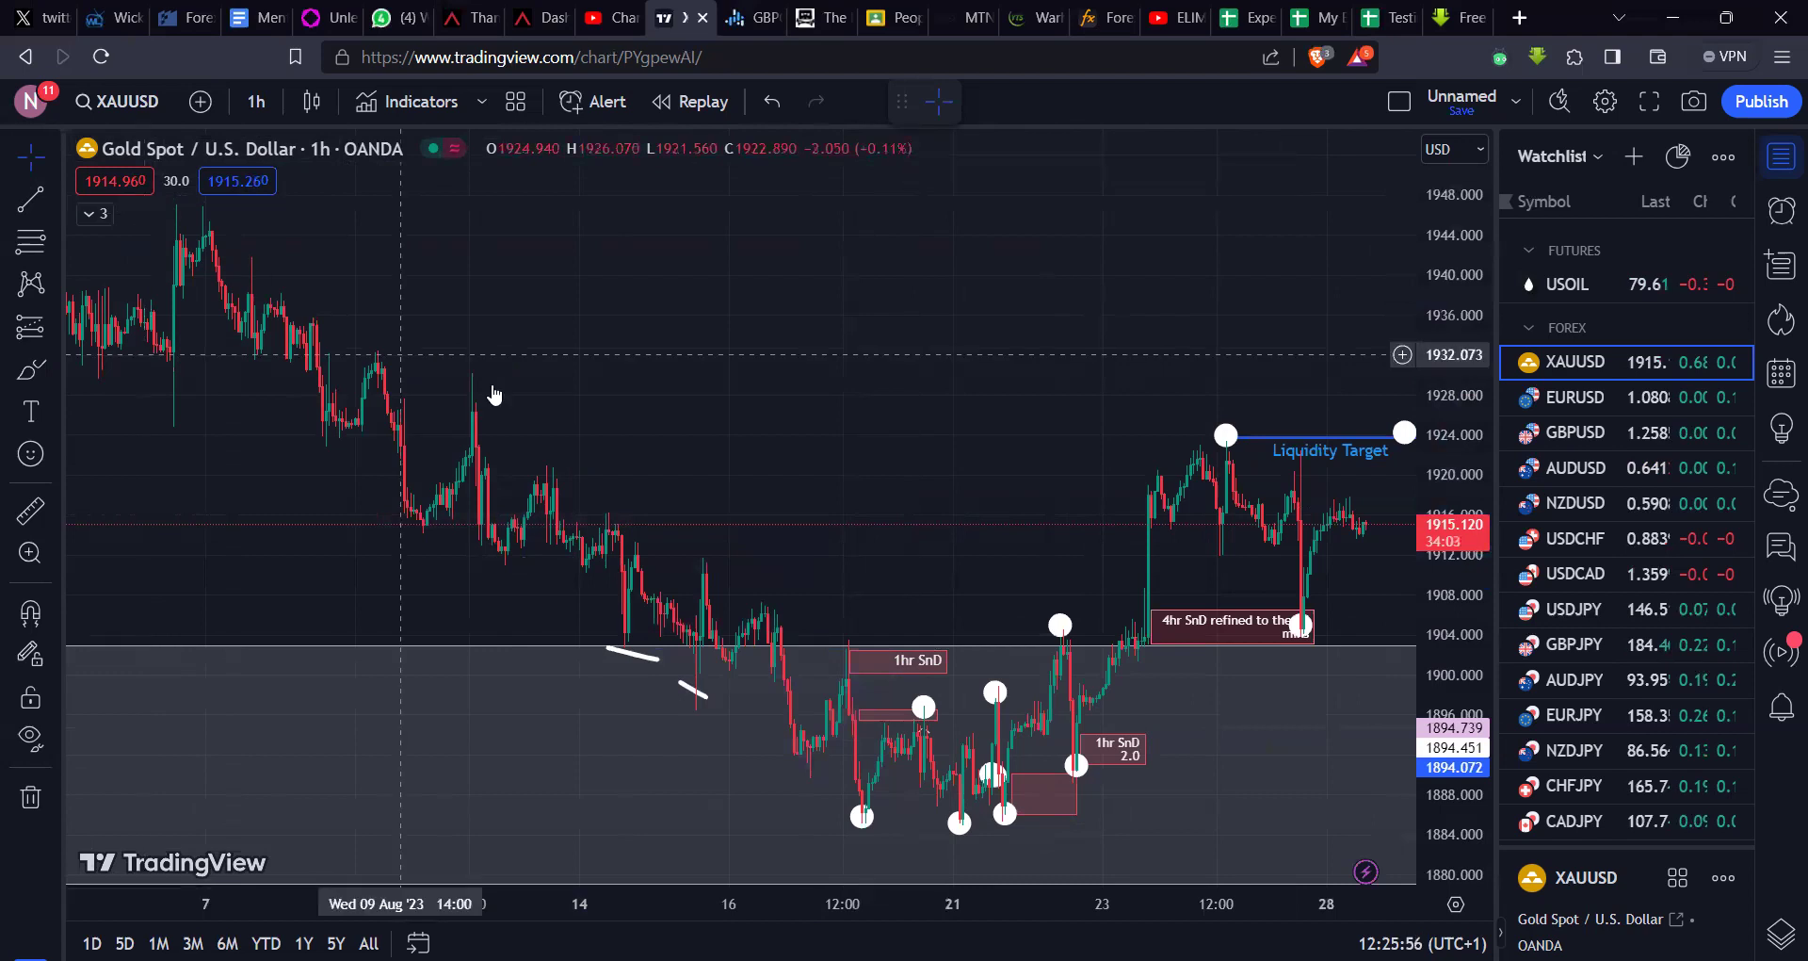
pyautogui.moveTo(534, 404); pyautogui.dragTo(1148, 883)
pyautogui.moveTo(1051, 819); pyautogui.dragTo(774, 812)
pyautogui.press('Delete')
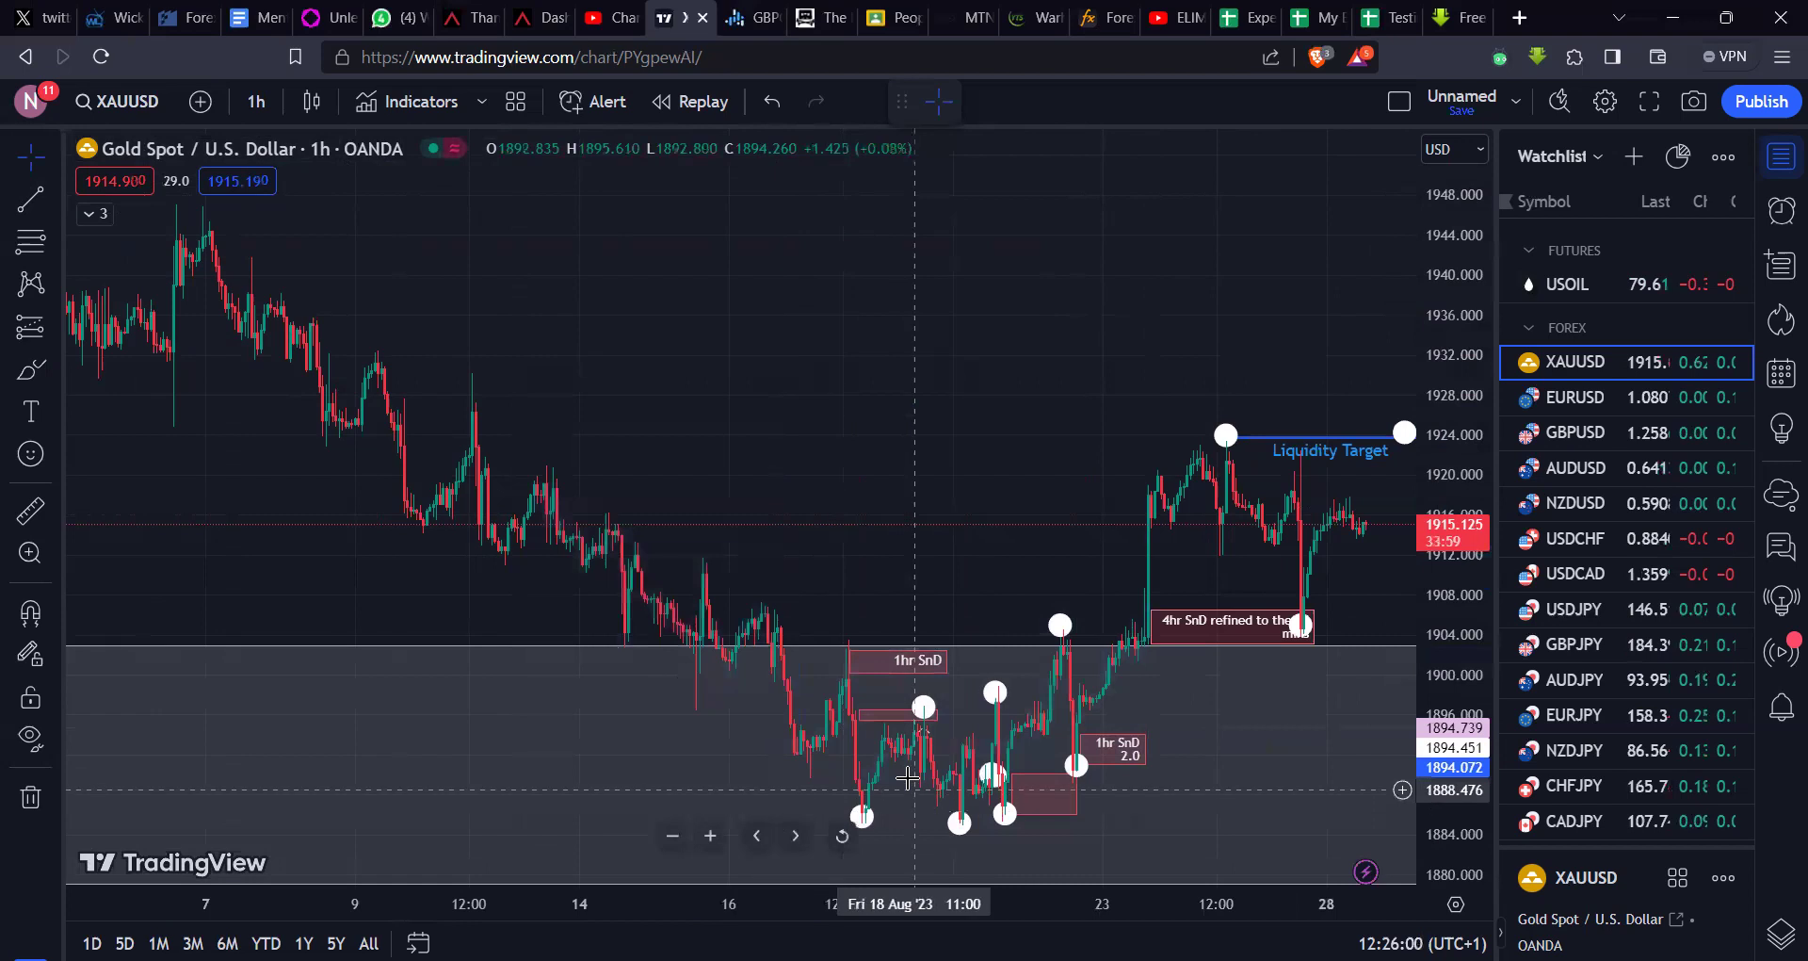
pyautogui.scroll(5, 882, 723)
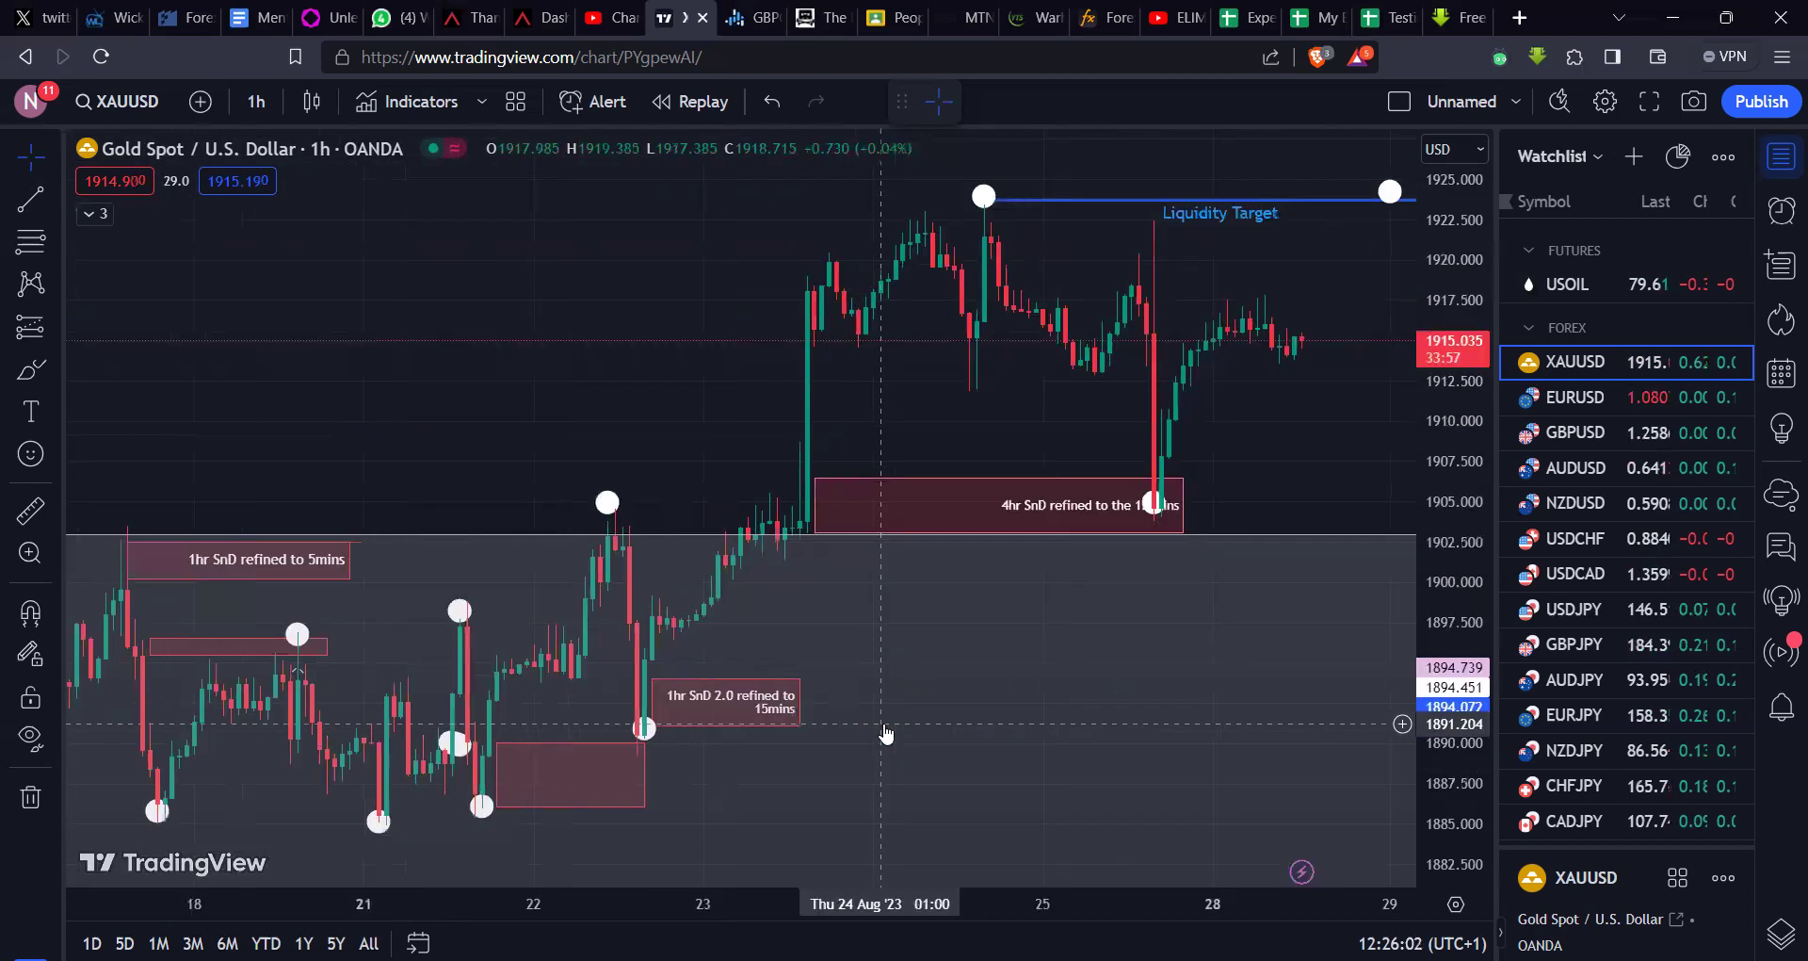
pyautogui.scroll(2, 761, 692)
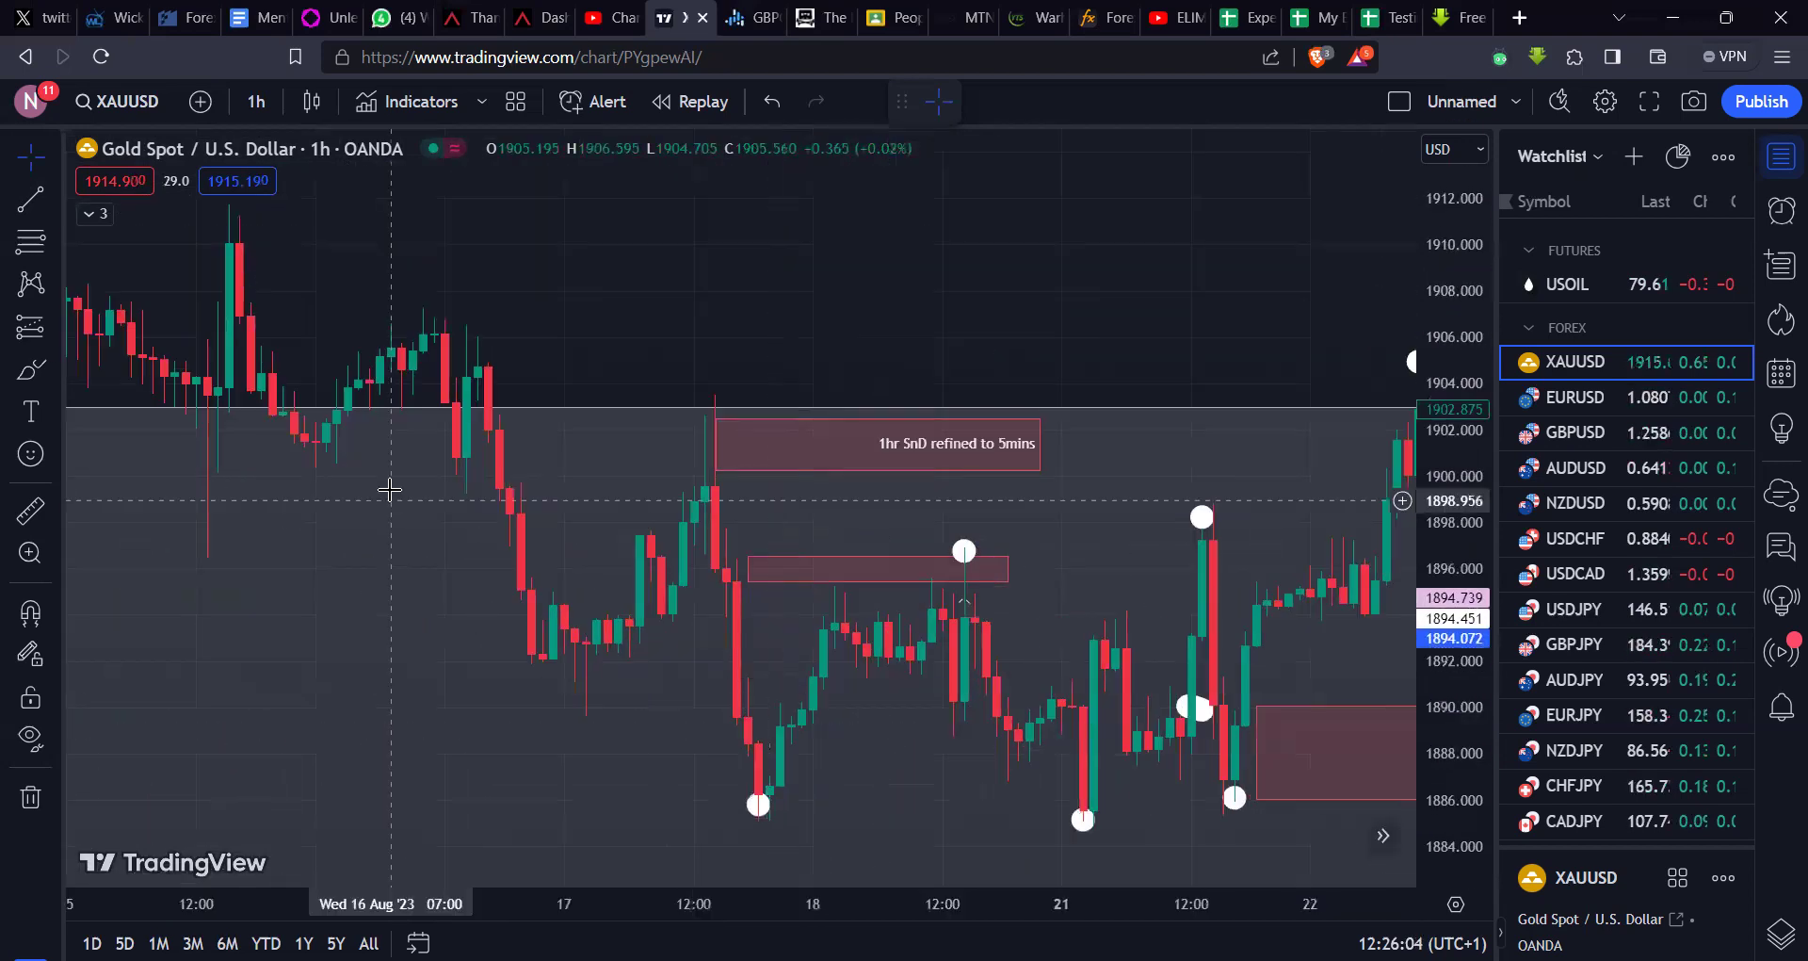
pyautogui.scroll(-4, 810, 817)
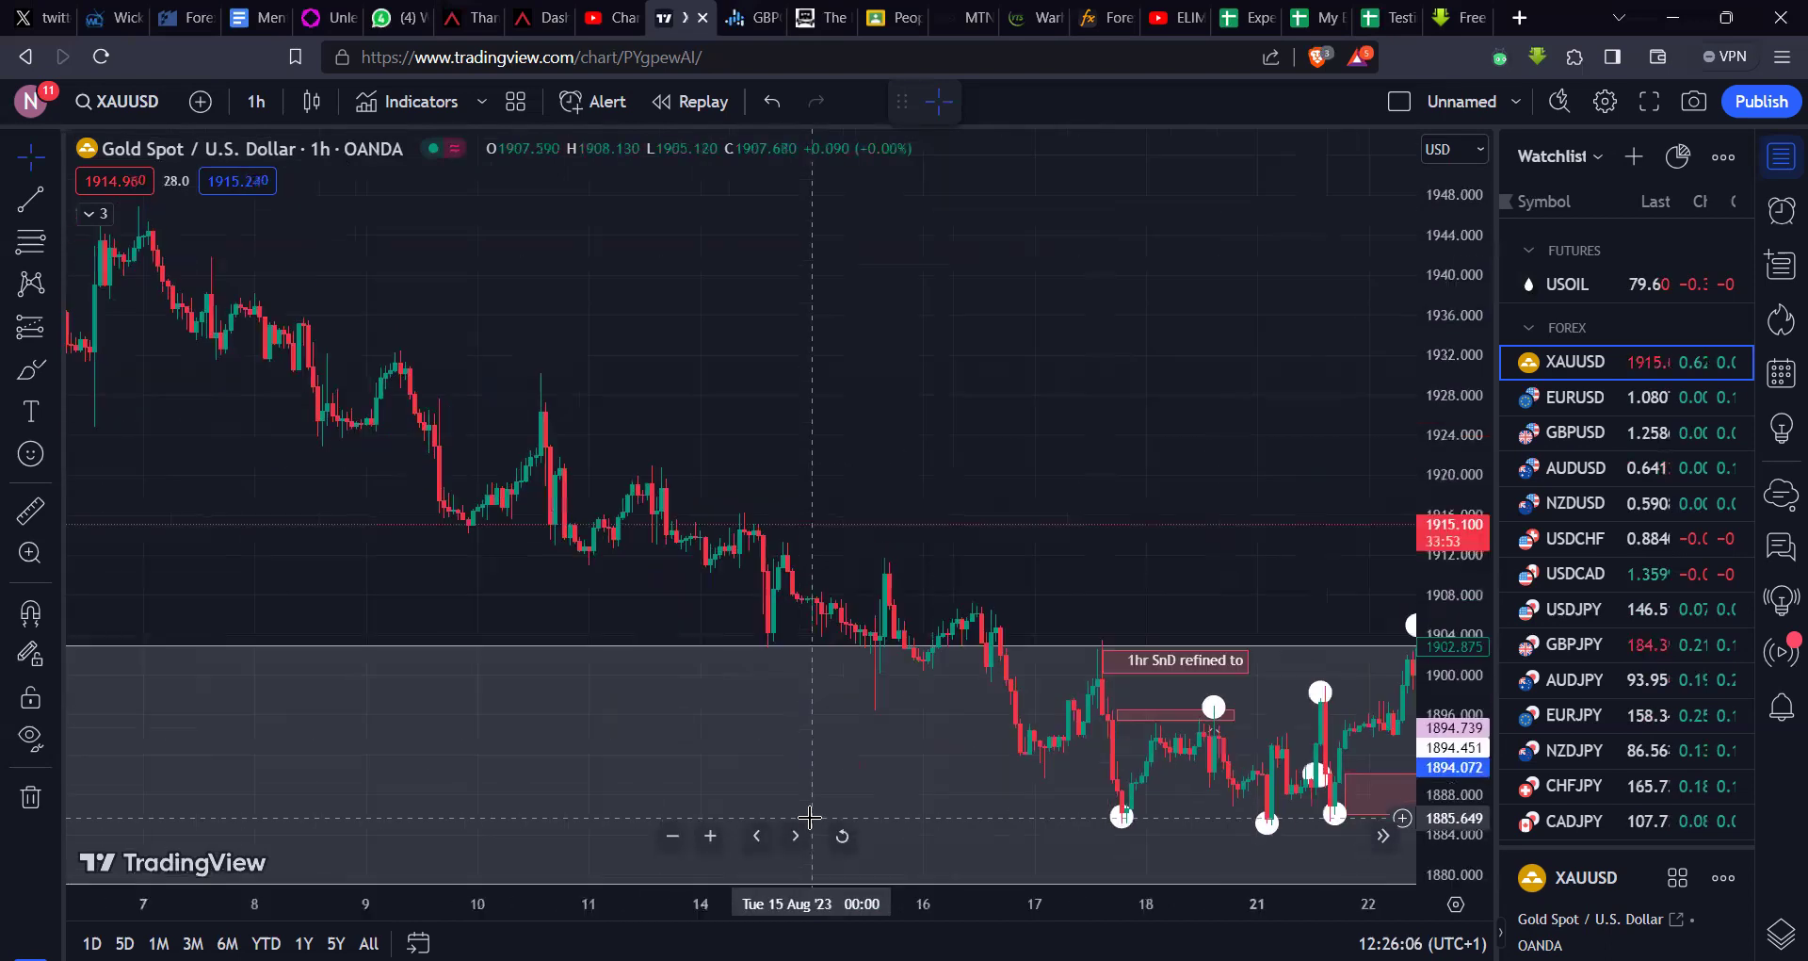
pyautogui.scroll(-3, 810, 817)
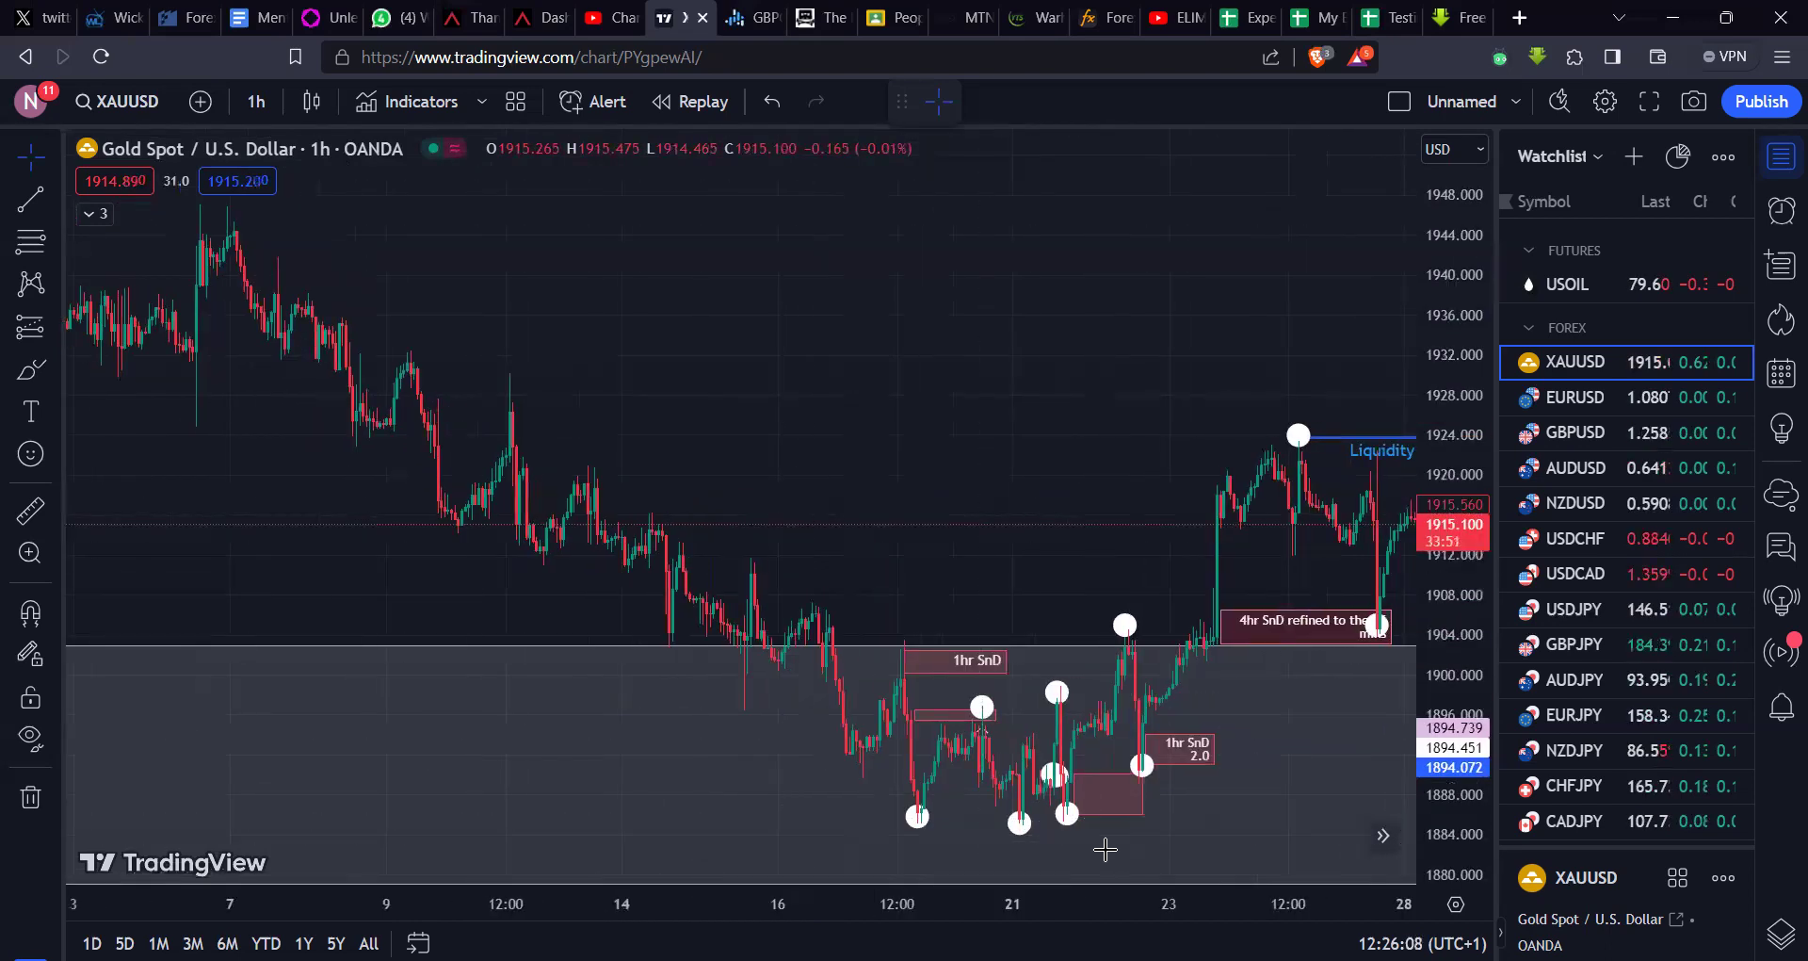
pyautogui.scroll(-5, 1105, 850)
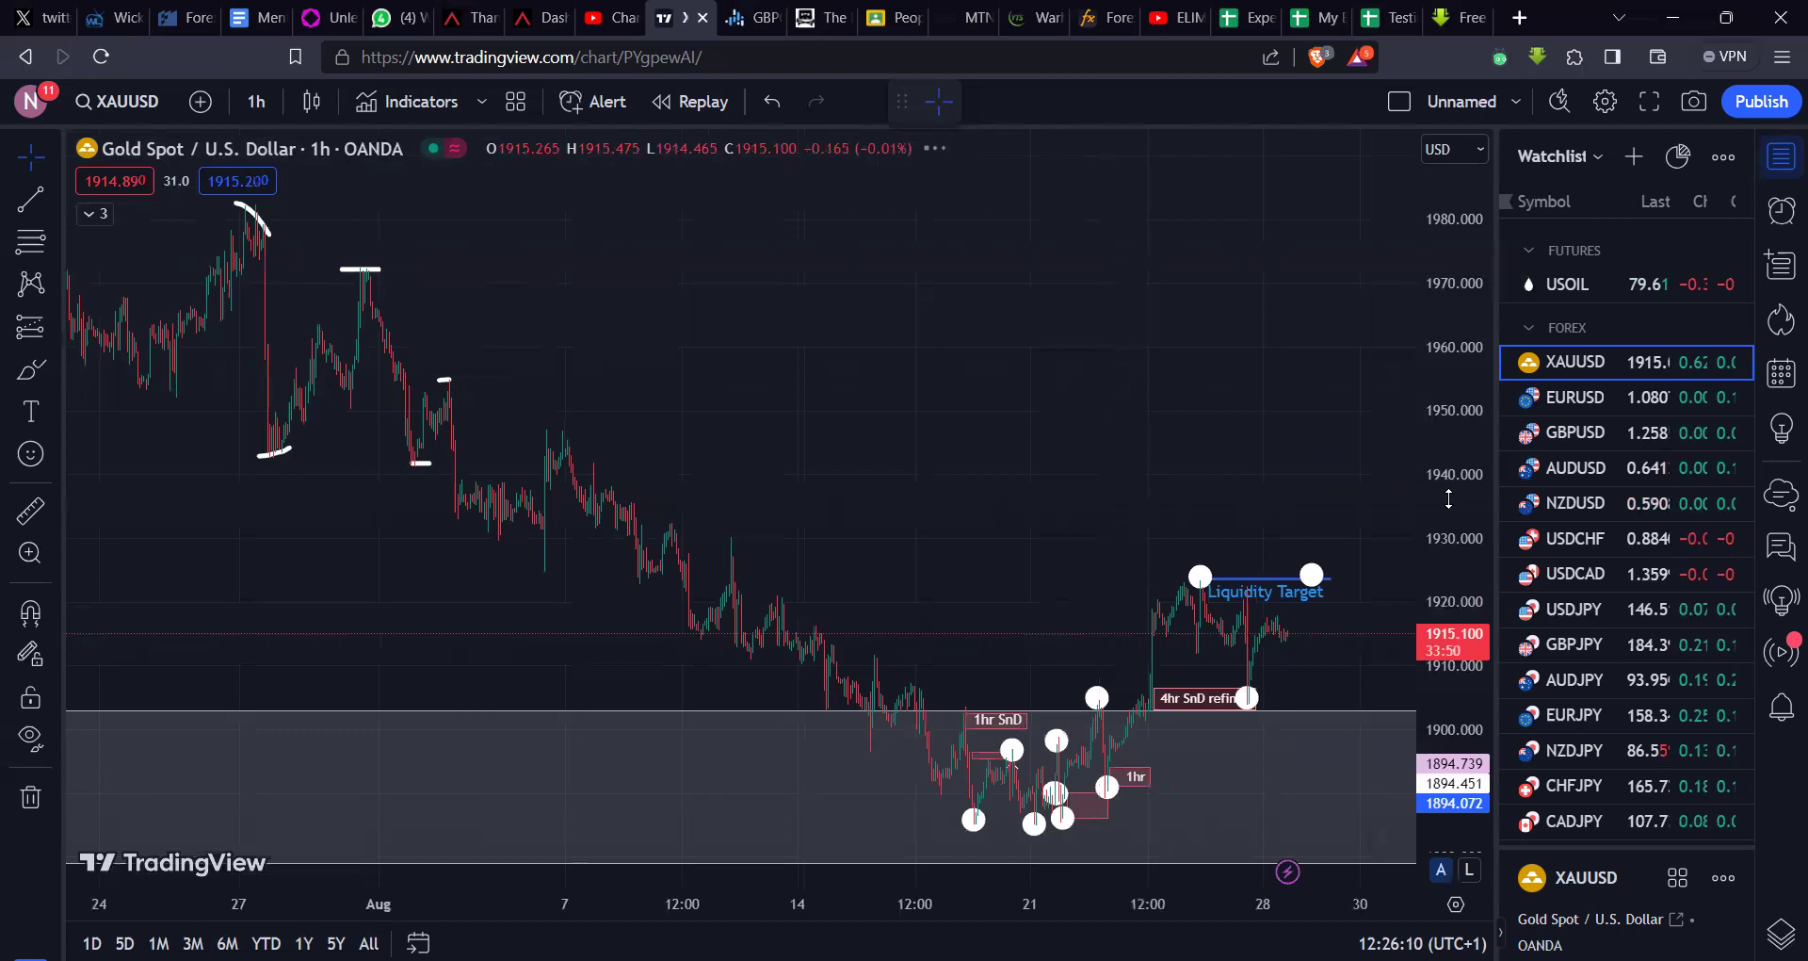
pyautogui.moveTo(1472, 657); pyautogui.dragTo(1472, 721)
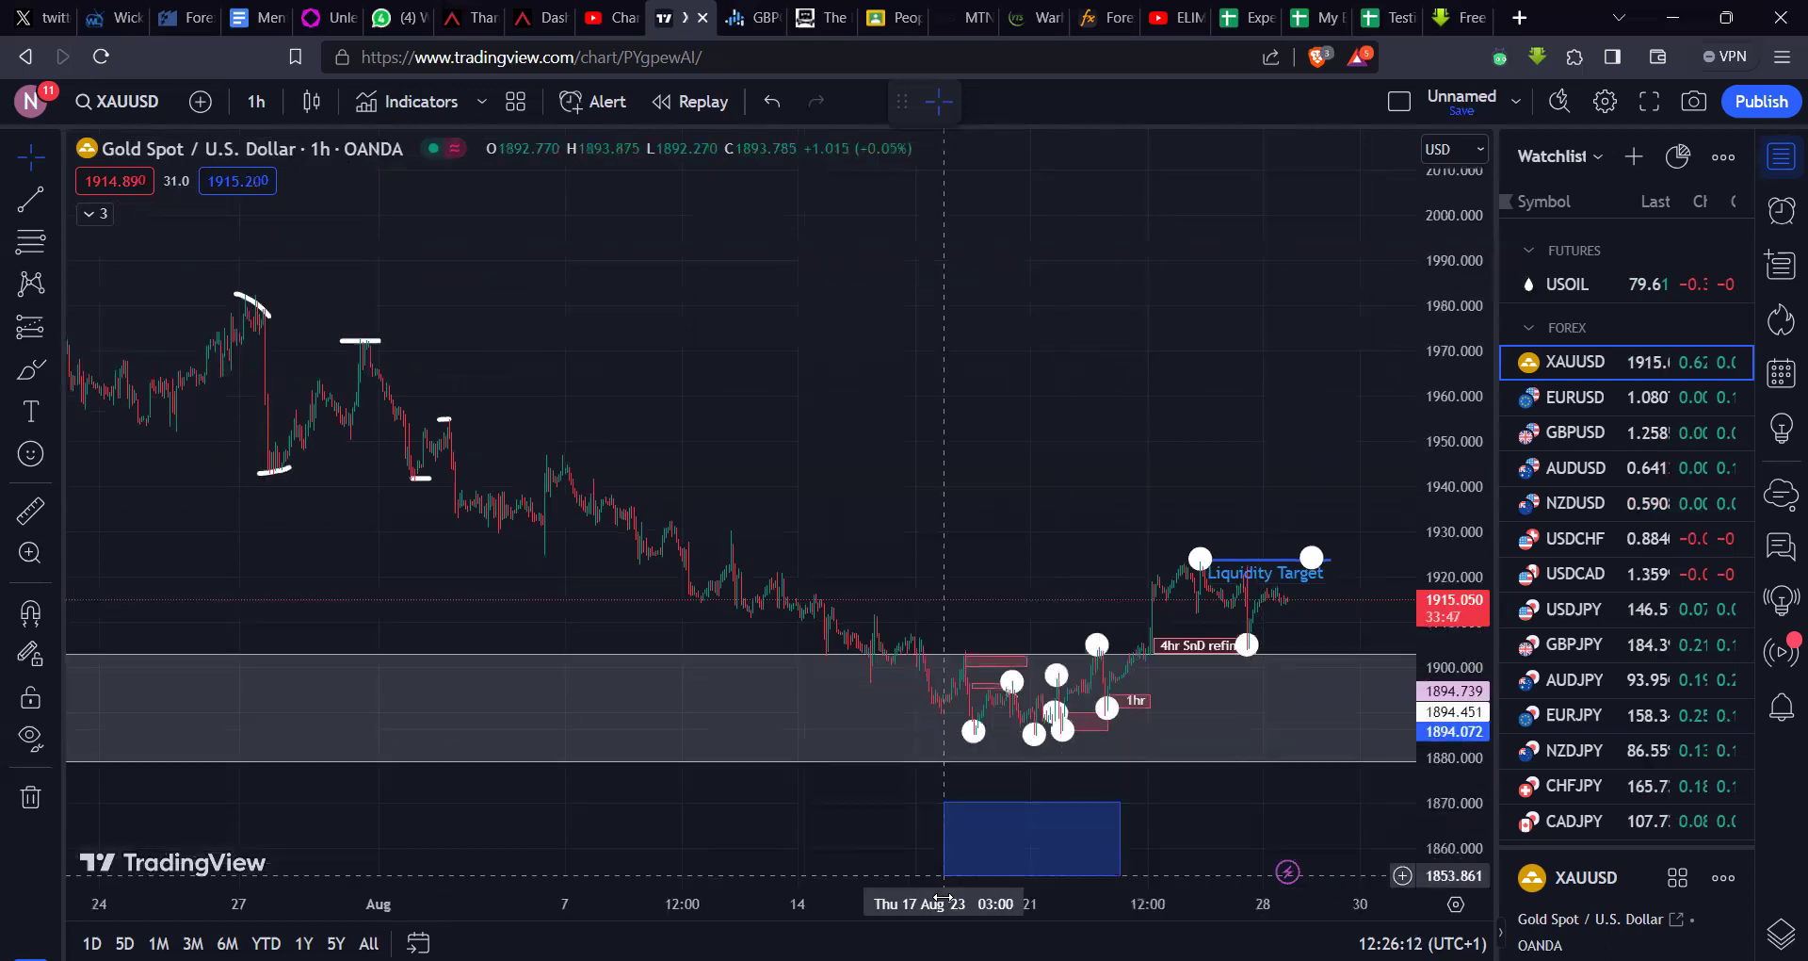
pyautogui.moveTo(1069, 829)
pyautogui.mouseDown()
pyautogui.moveTo(1009, 738)
pyautogui.moveTo(959, 707)
pyautogui.moveTo(927, 716)
pyautogui.mouseUp()
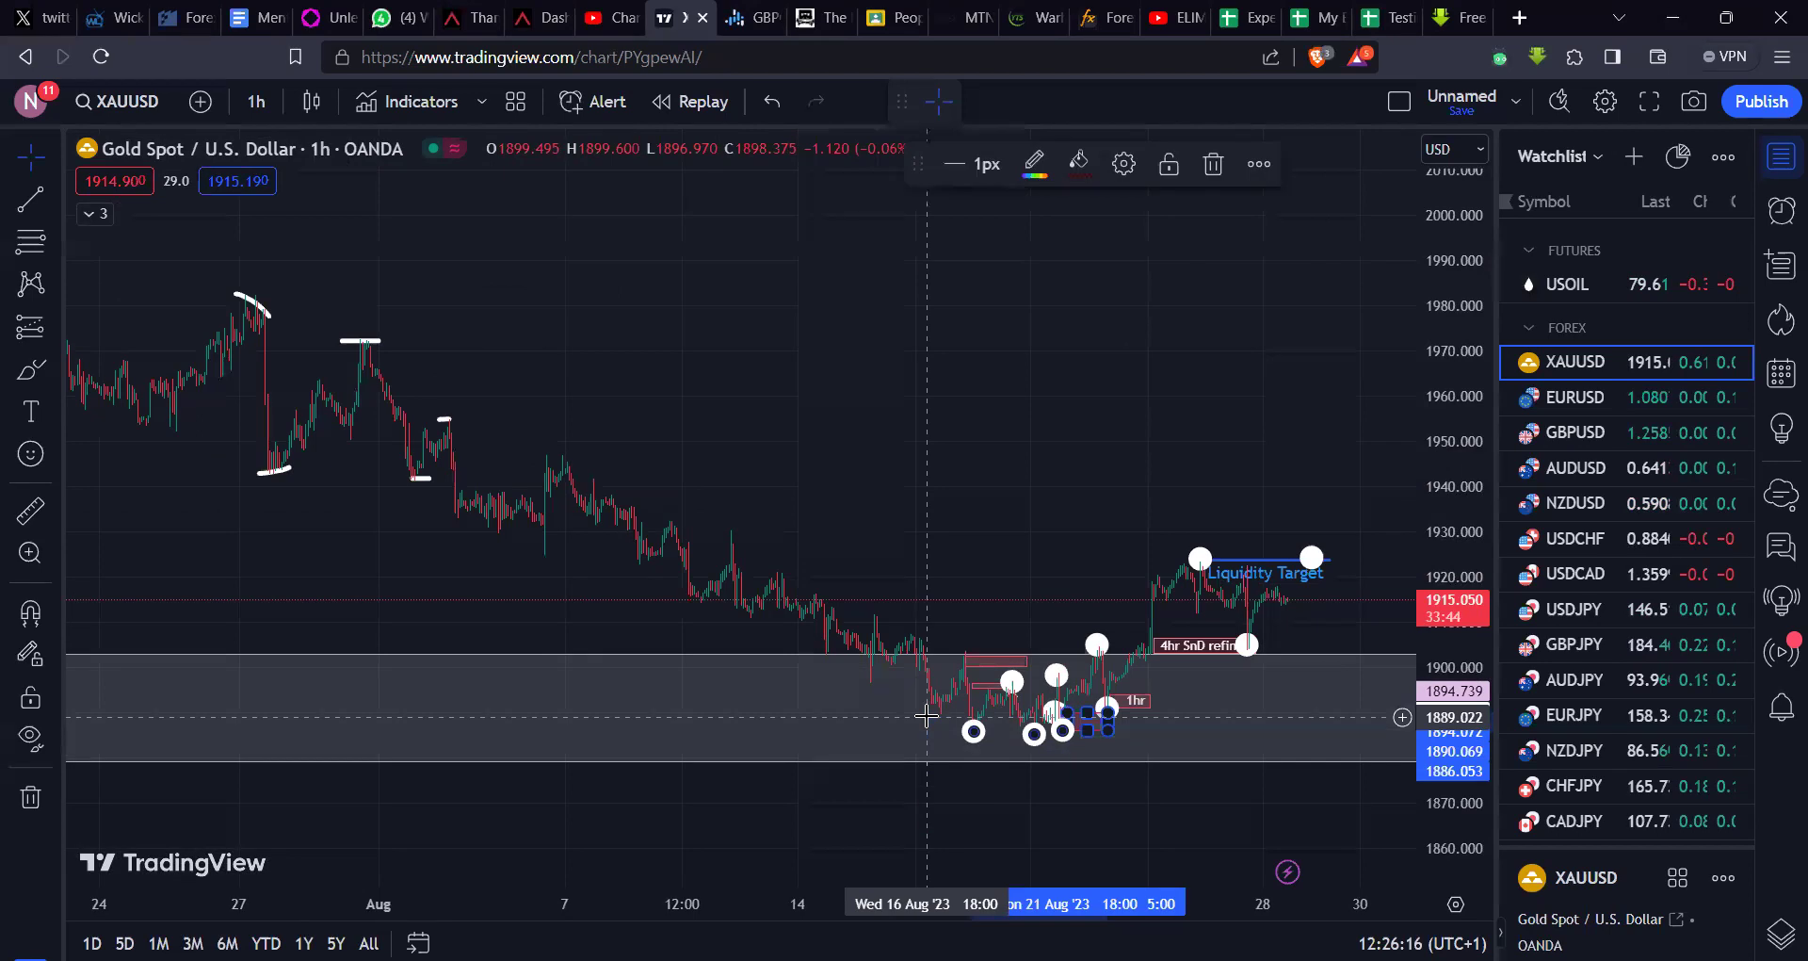
pyautogui.click(910, 506)
pyautogui.scroll(5, 910, 506)
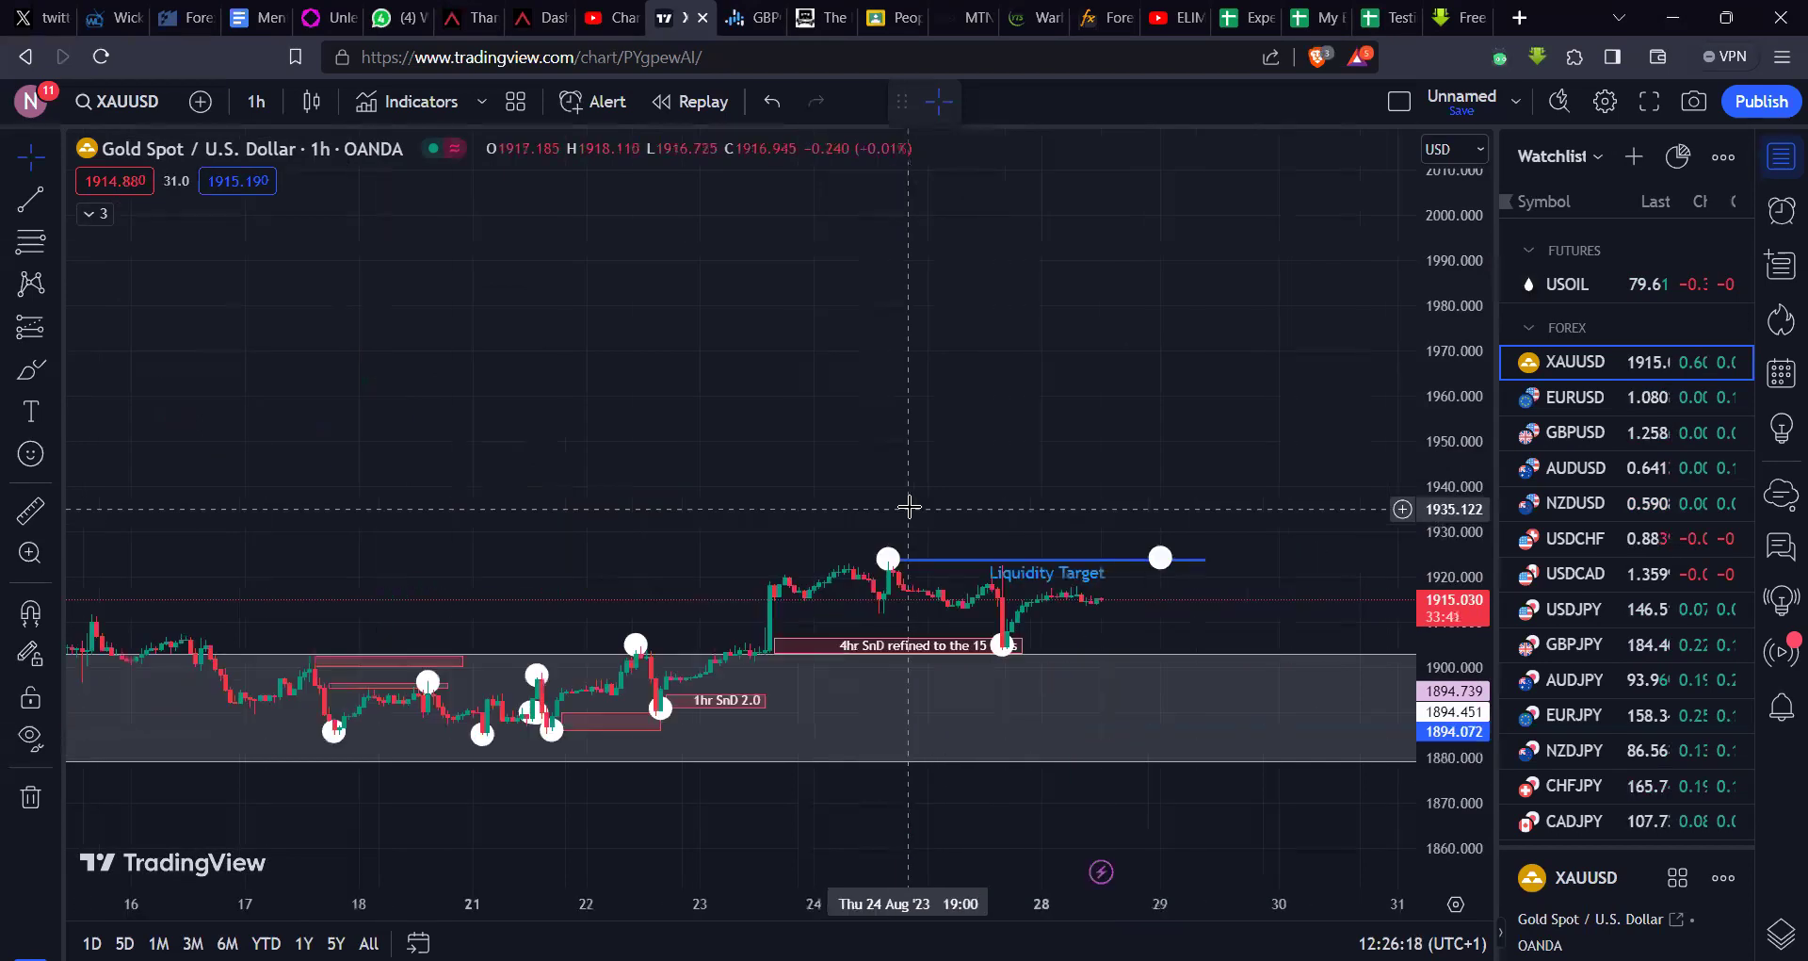
pyautogui.rightClick(1104, 297)
pyautogui.click(1134, 298)
# Step: Draw red freehand arcs under the 15 August and 17 August swing lows
pyautogui.hscroll(-5, 740, 499)
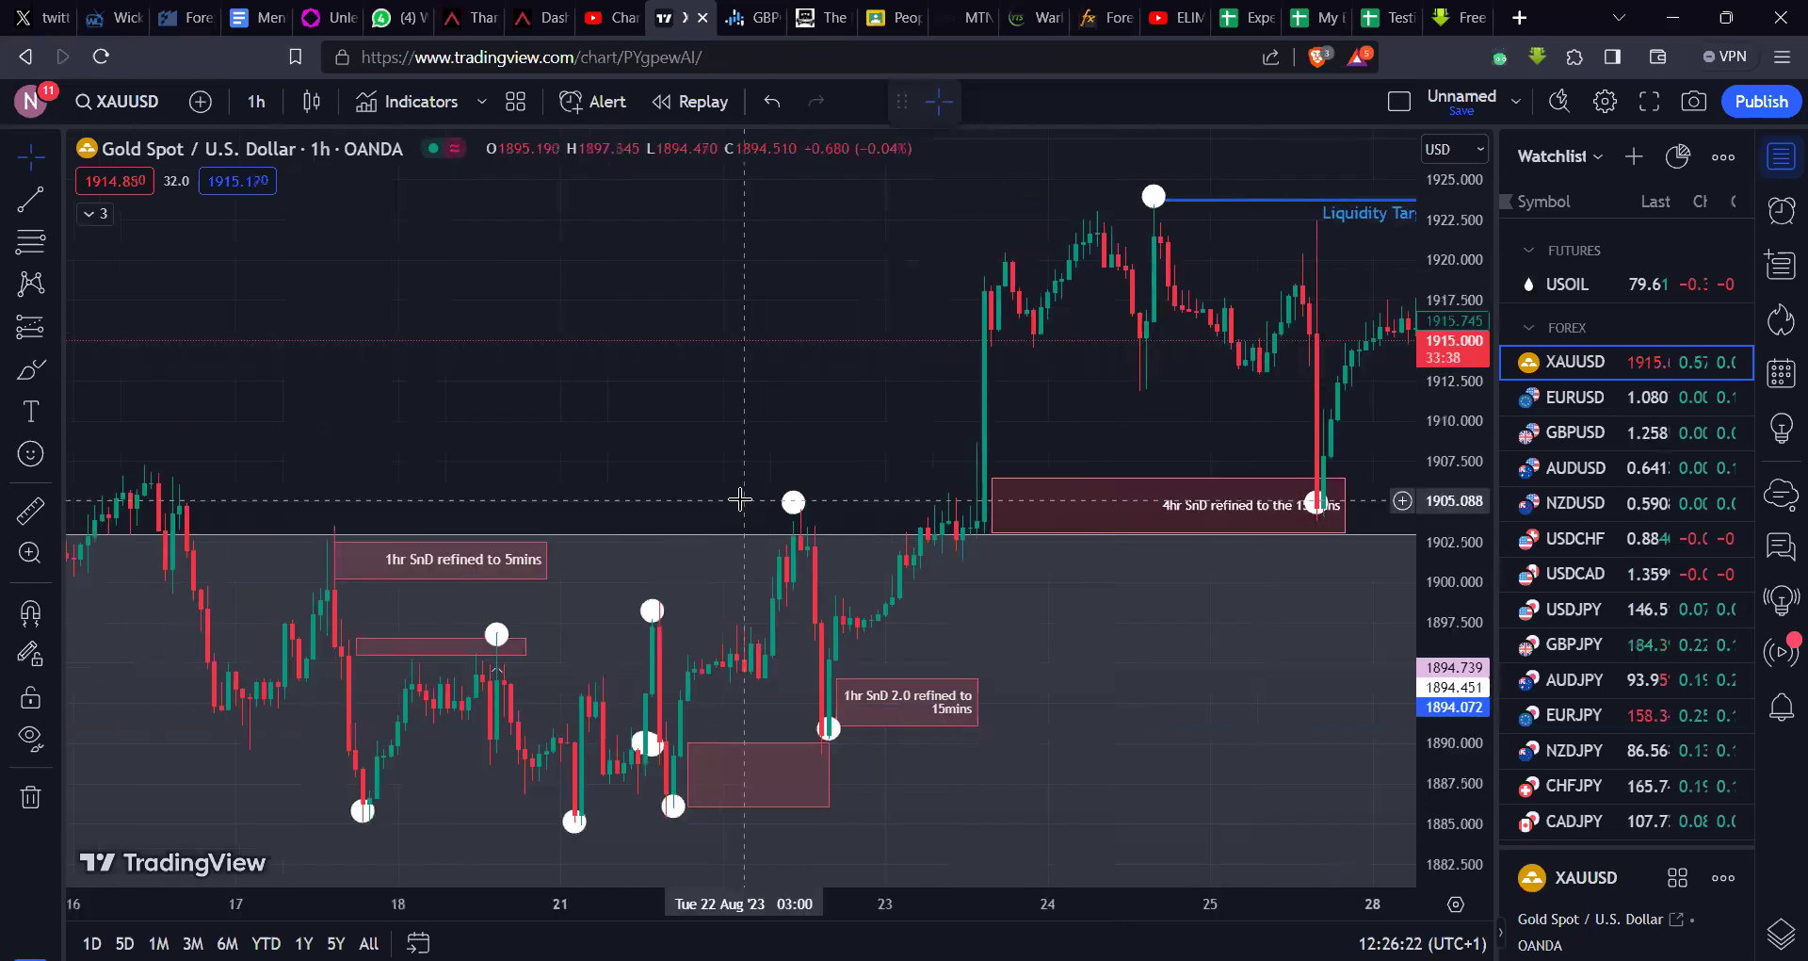
pyautogui.hscroll(1, 637, 541)
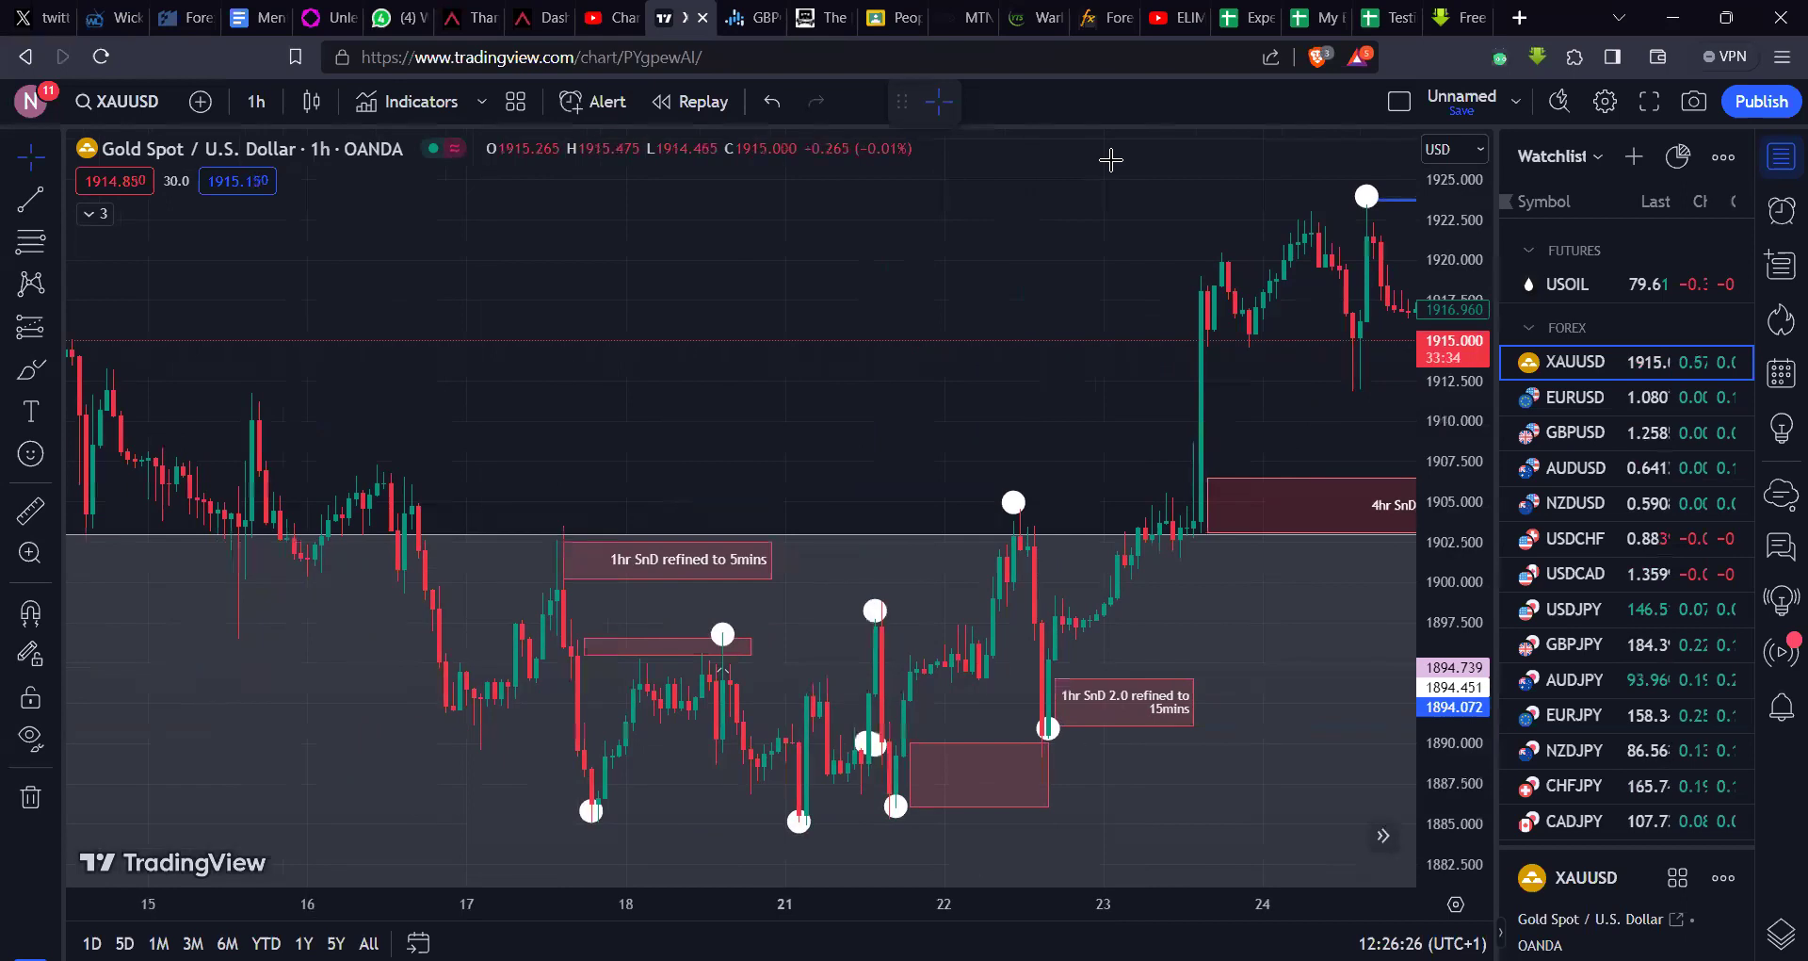
pyautogui.moveTo(209, 614); pyautogui.dragTo(274, 650)
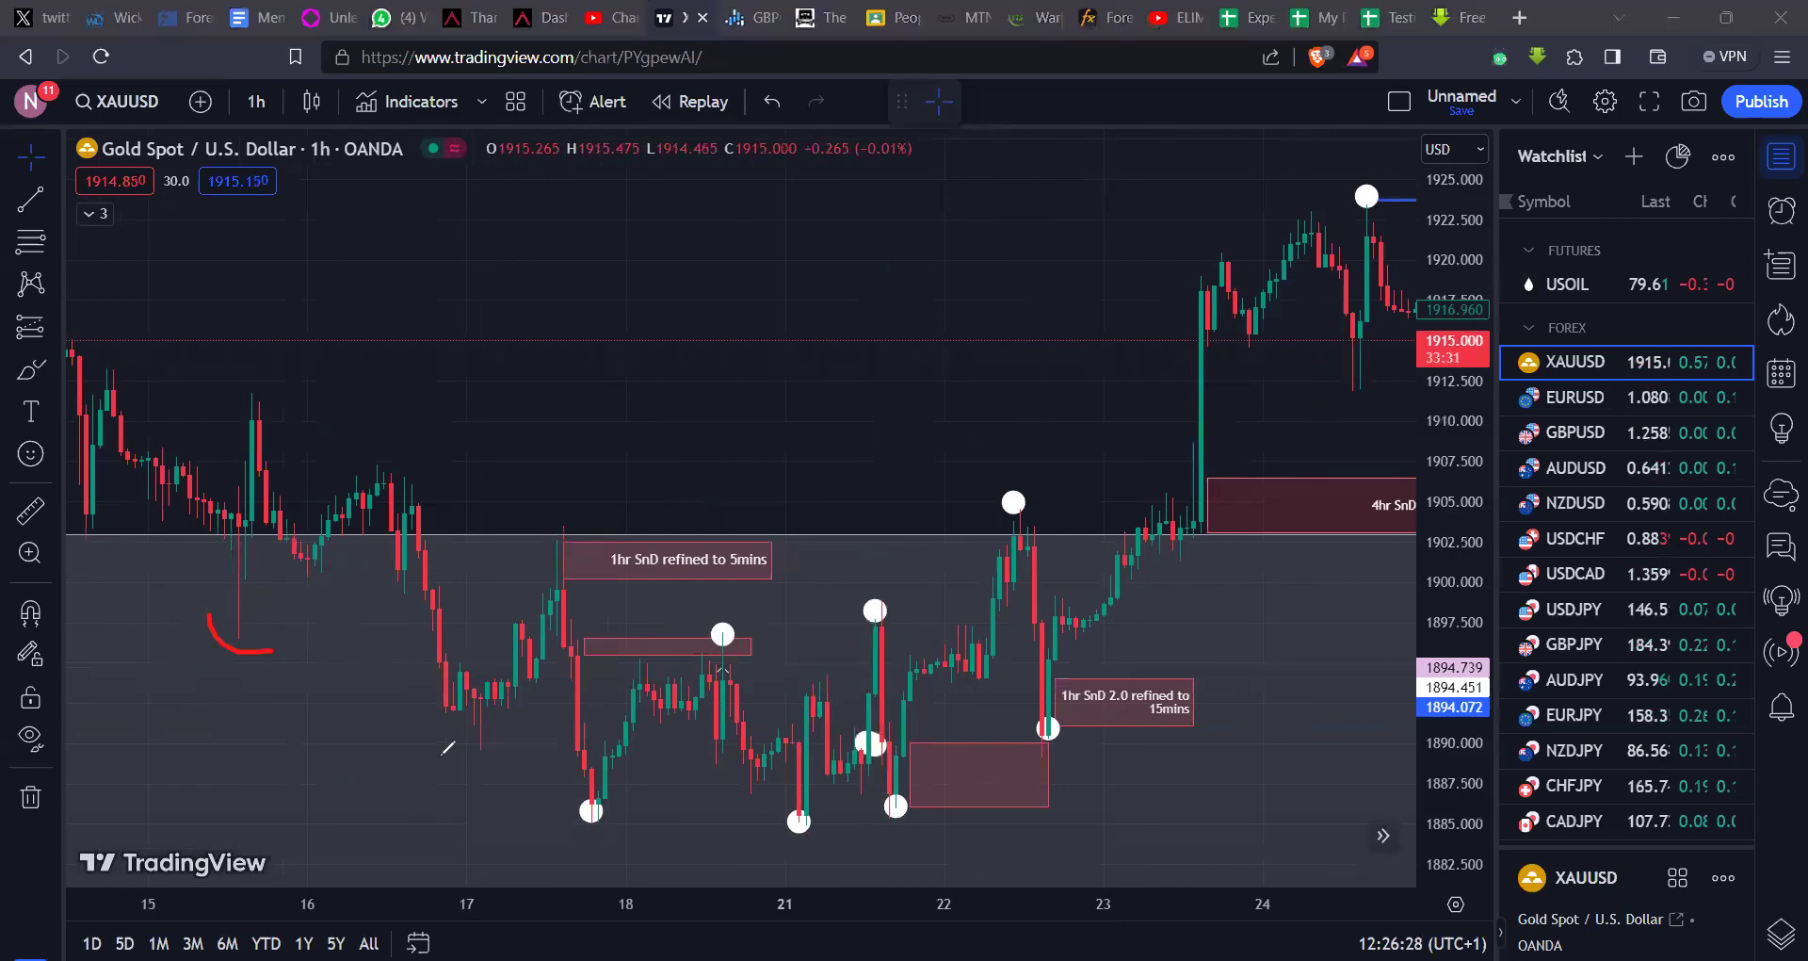
pyautogui.moveTo(413, 746); pyautogui.dragTo(509, 752)
# Step: Handwrite a short red label beside the 17 August low, undoing the first attempt, and circle the 17 August high above the 1hr SnD zone
pyautogui.moveTo(368, 736); pyautogui.dragTo(400, 795)
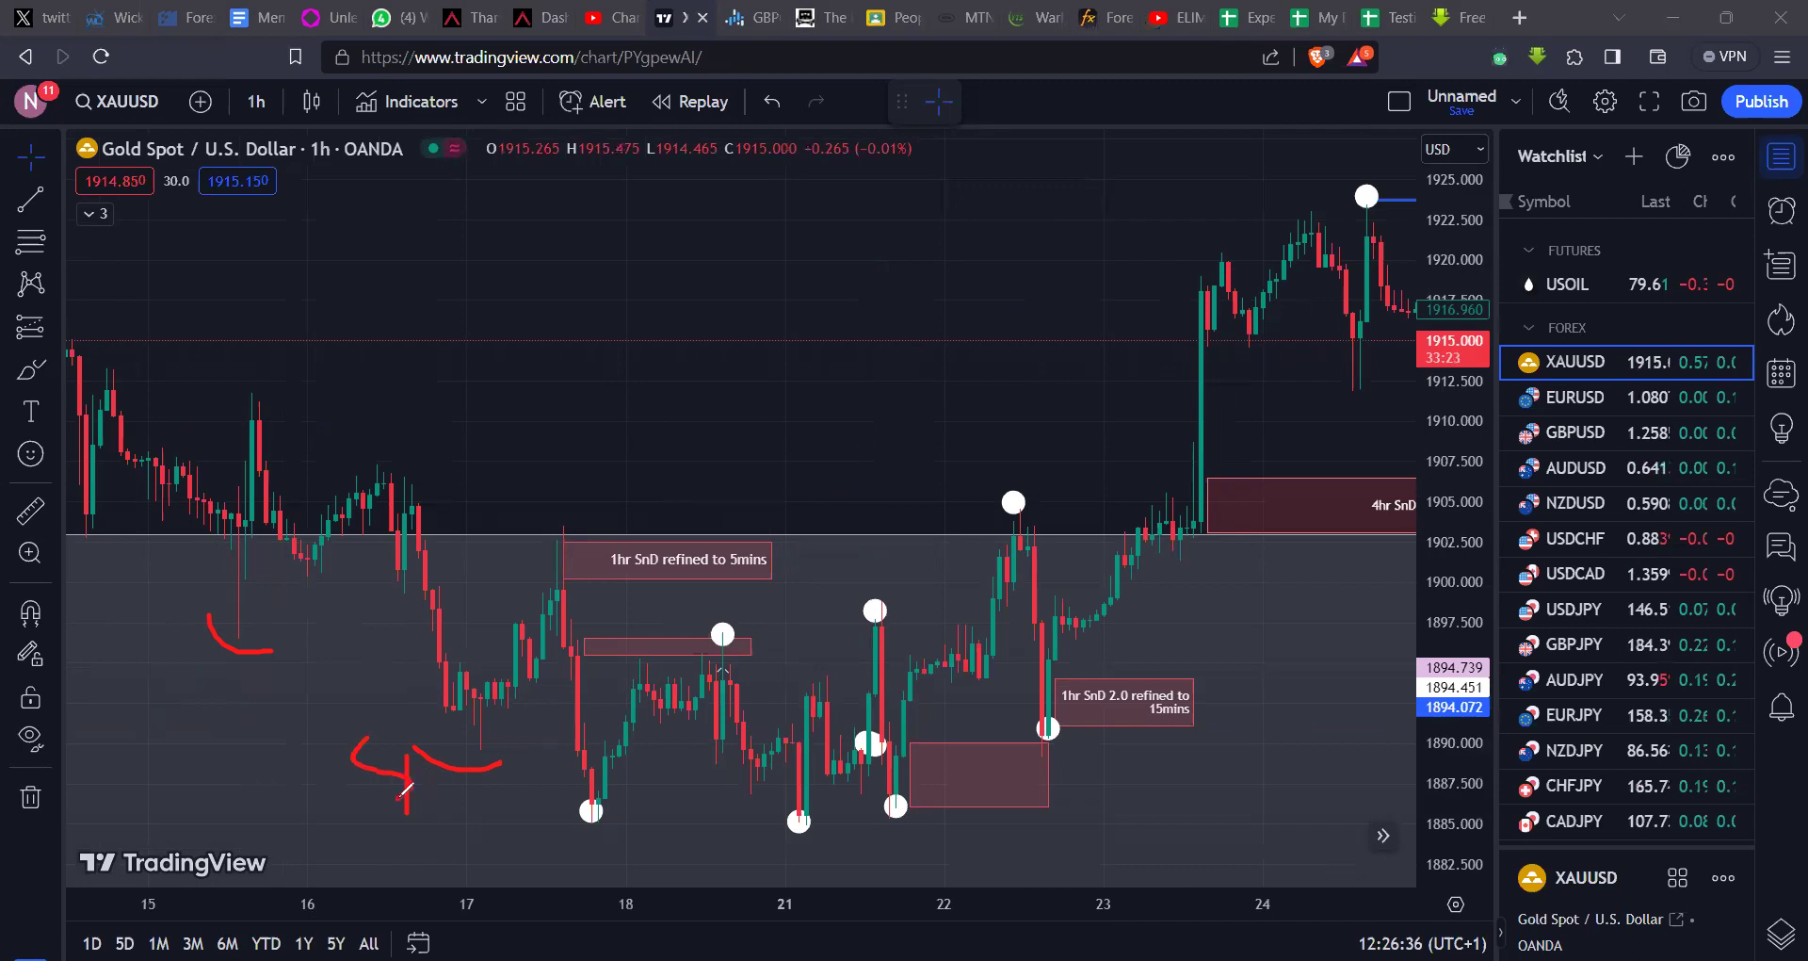
pyautogui.hotkey('ctrl', 'z')
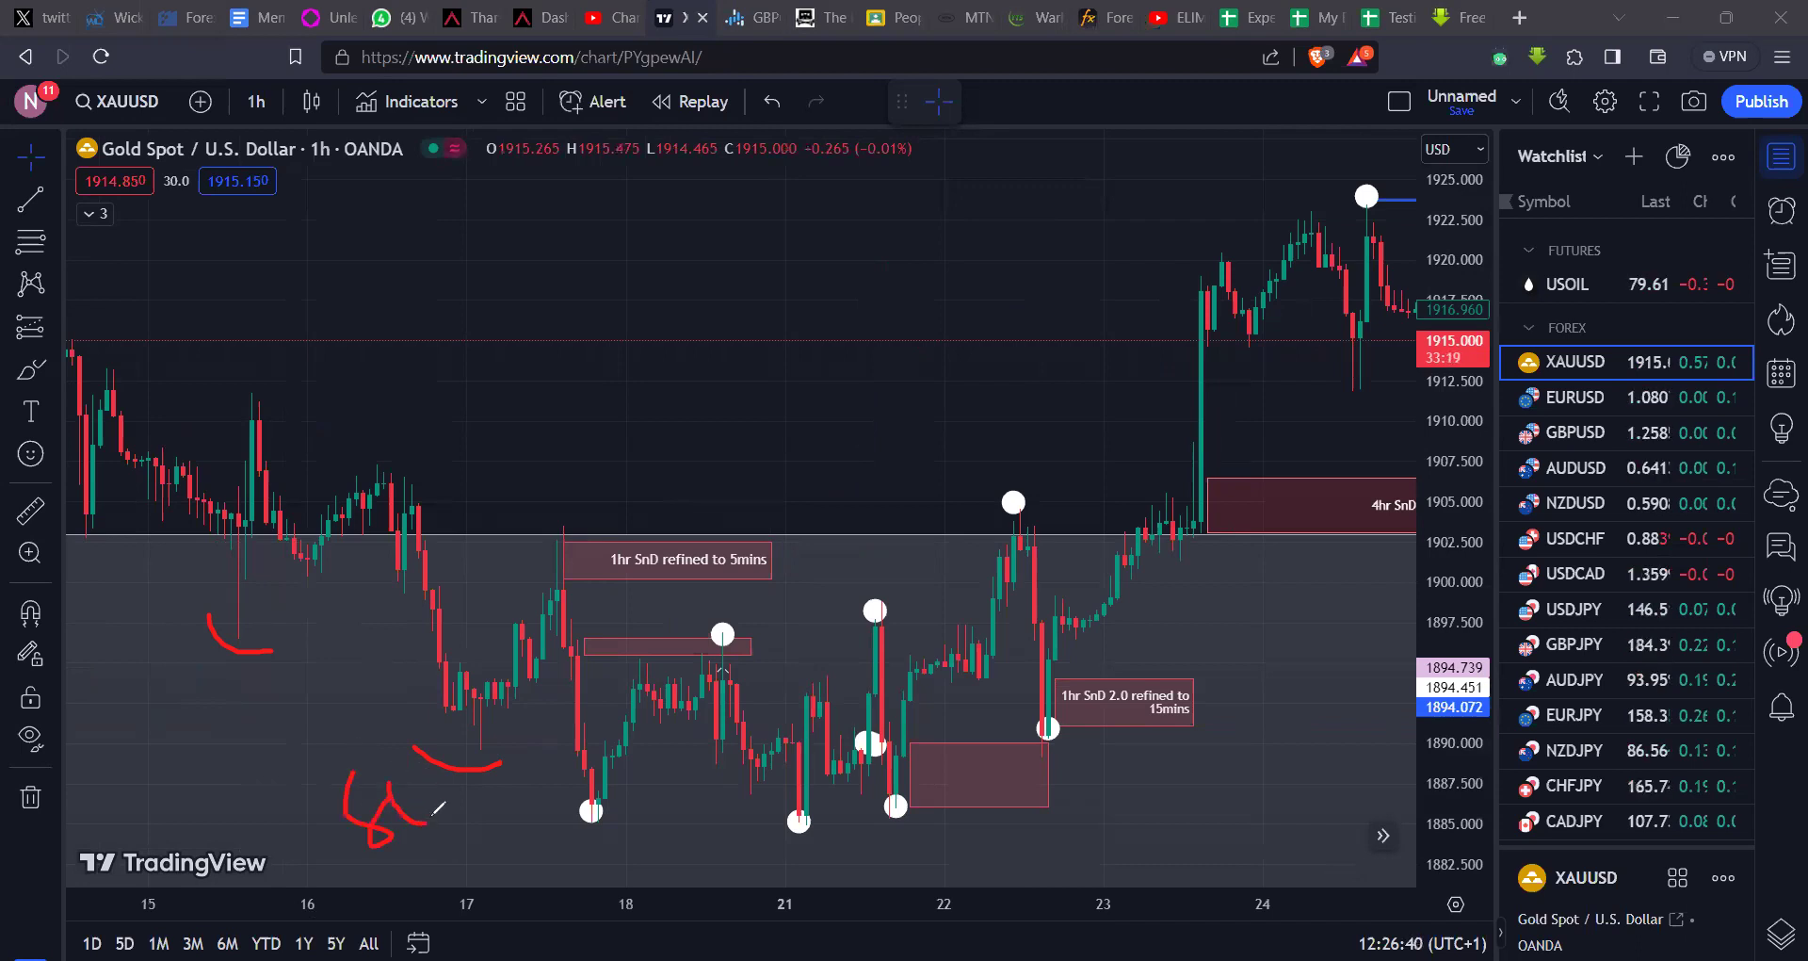
pyautogui.moveTo(551, 537); pyautogui.dragTo(540, 530)
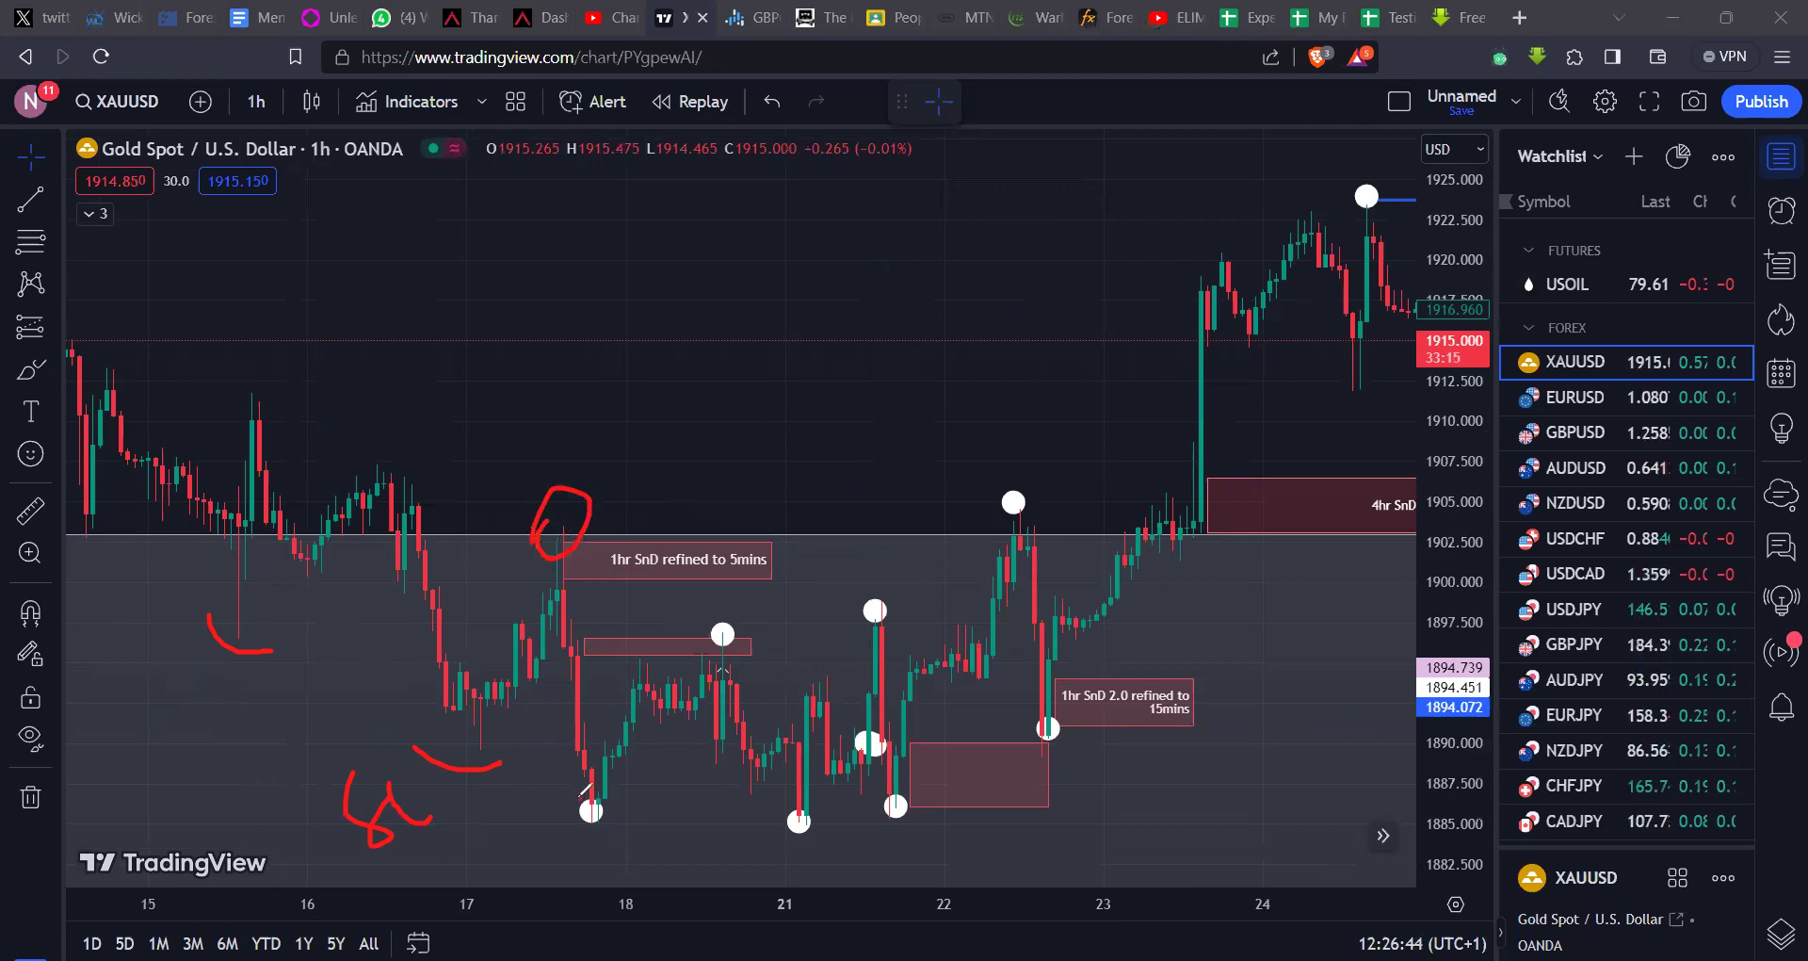
# Step: Draw red freehand circles around the 17 August low, 18 August high, 21 August low, and the 22 August high and low
pyautogui.moveTo(617, 782); pyautogui.dragTo(613, 793)
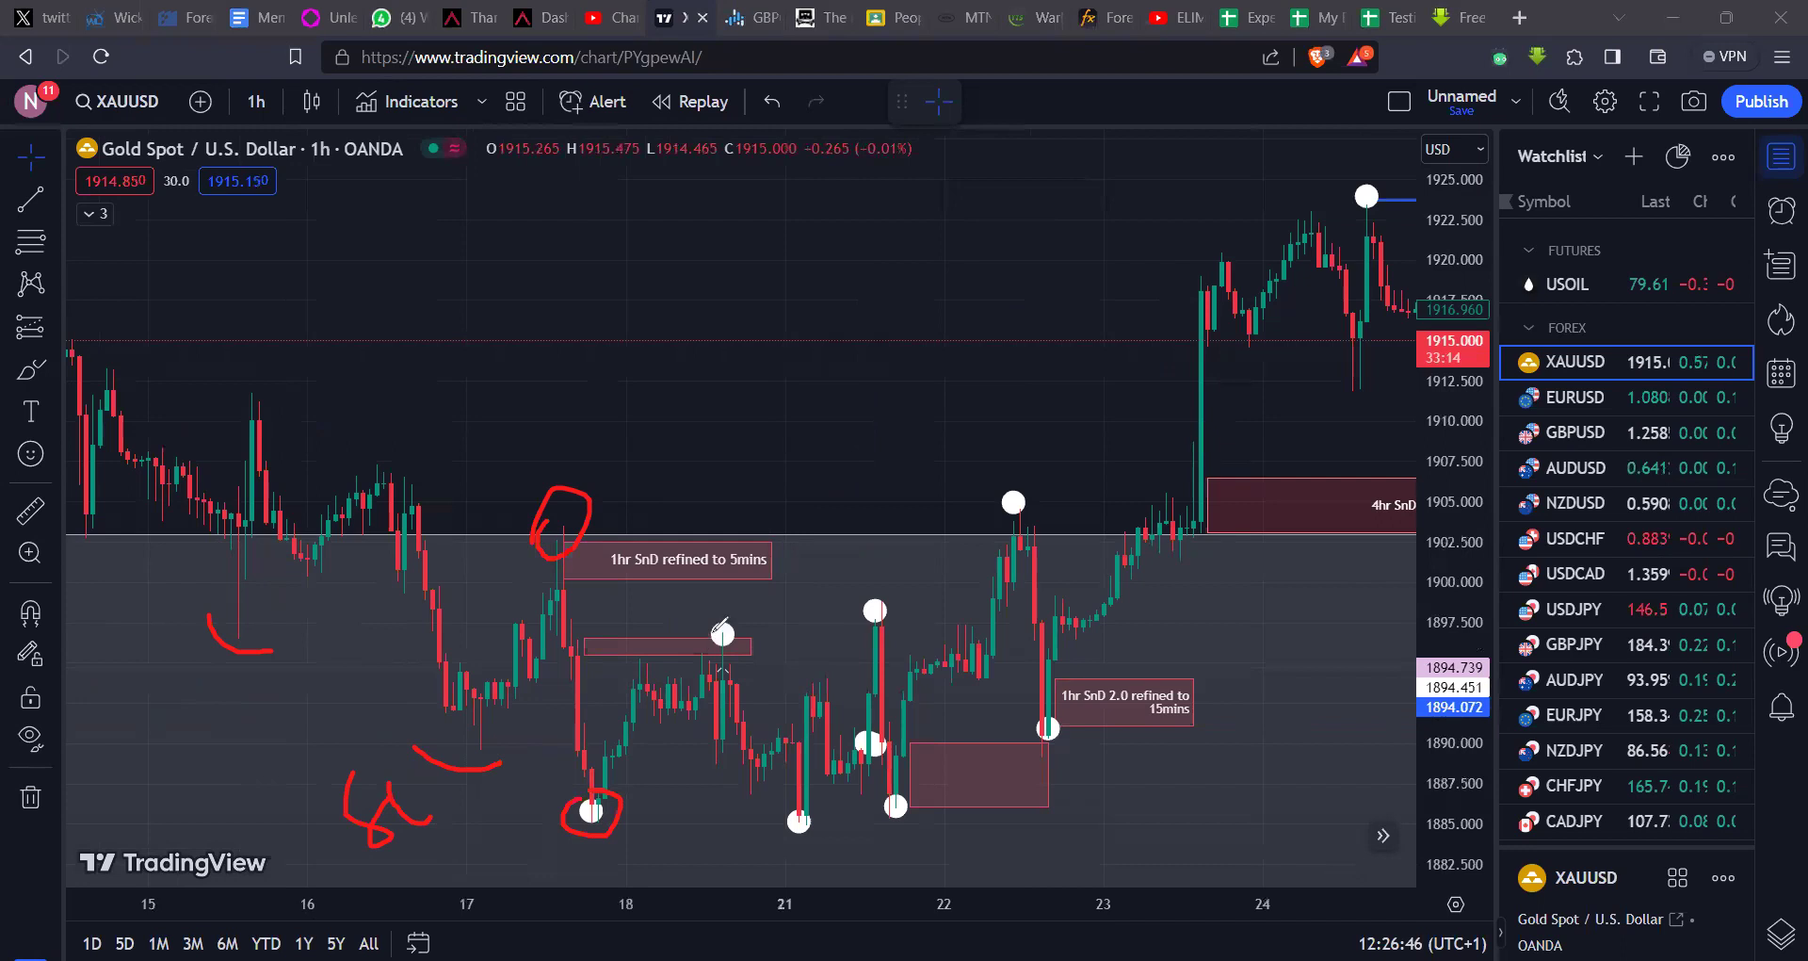
pyautogui.moveTo(716, 628); pyautogui.dragTo(741, 624)
pyautogui.moveTo(554, 532); pyautogui.dragTo(709, 643)
pyautogui.hotkey('ctrl', 'z')
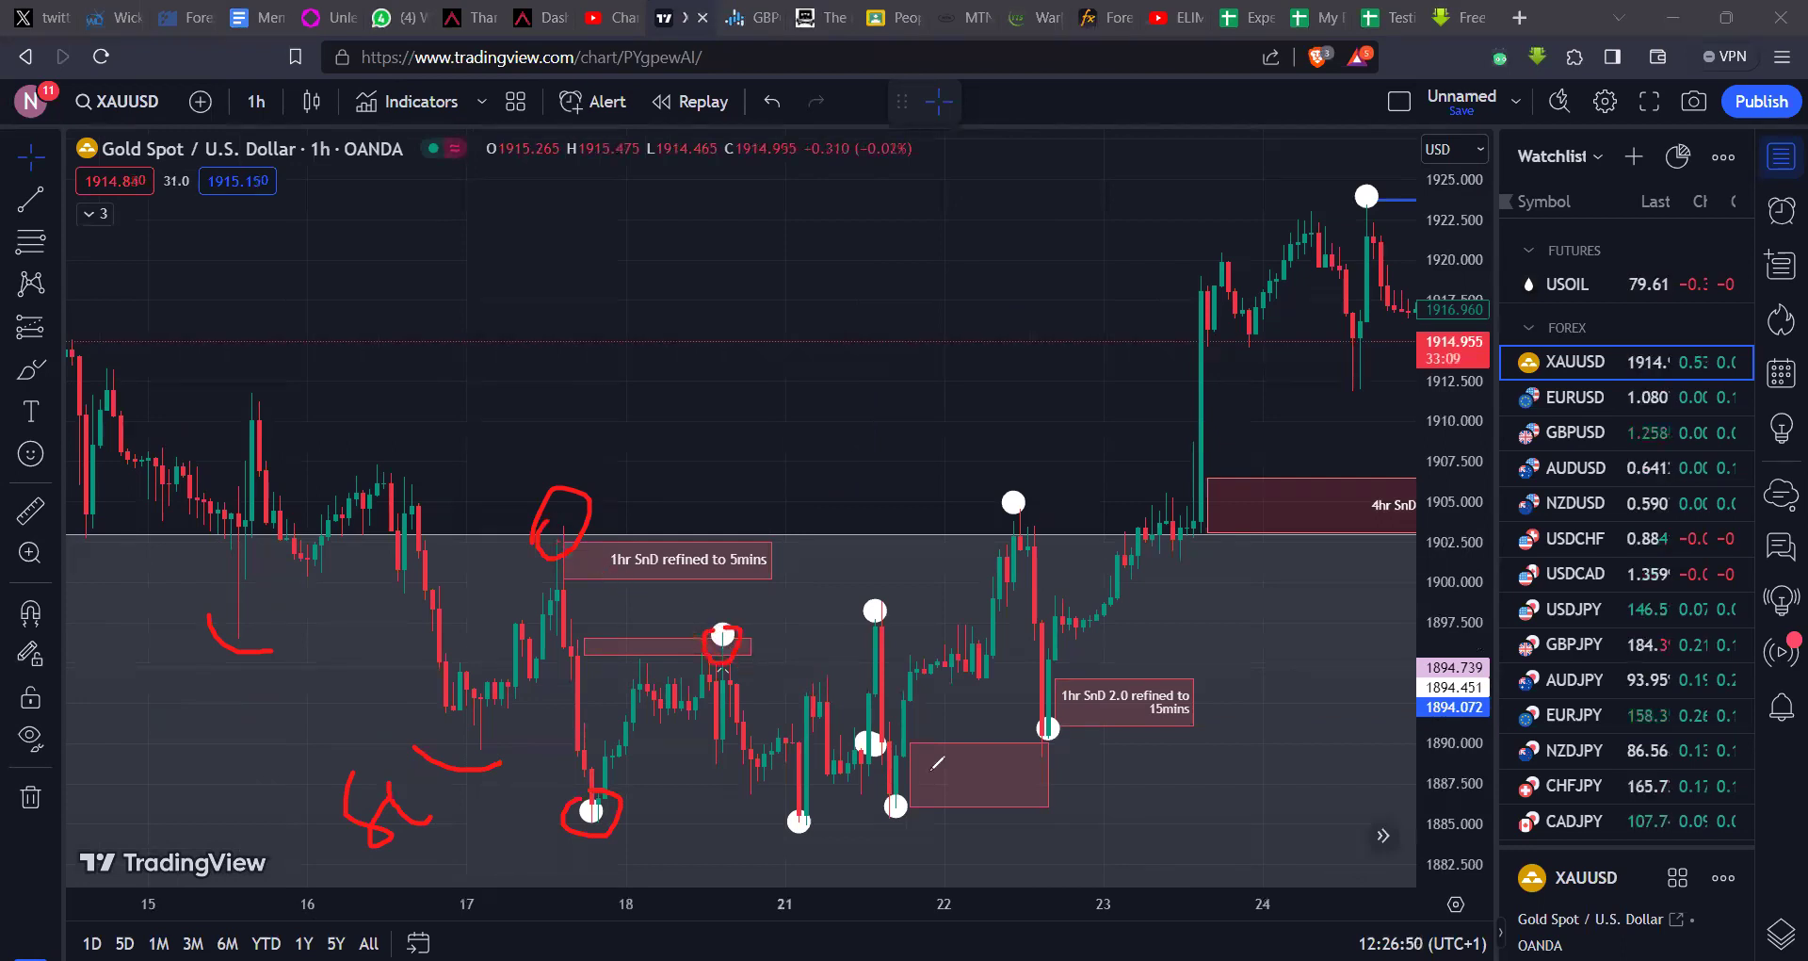
pyautogui.moveTo(791, 801)
pyautogui.mouseDown()
pyautogui.moveTo(788, 852)
pyautogui.moveTo(822, 810)
pyautogui.moveTo(797, 791)
pyautogui.mouseUp()
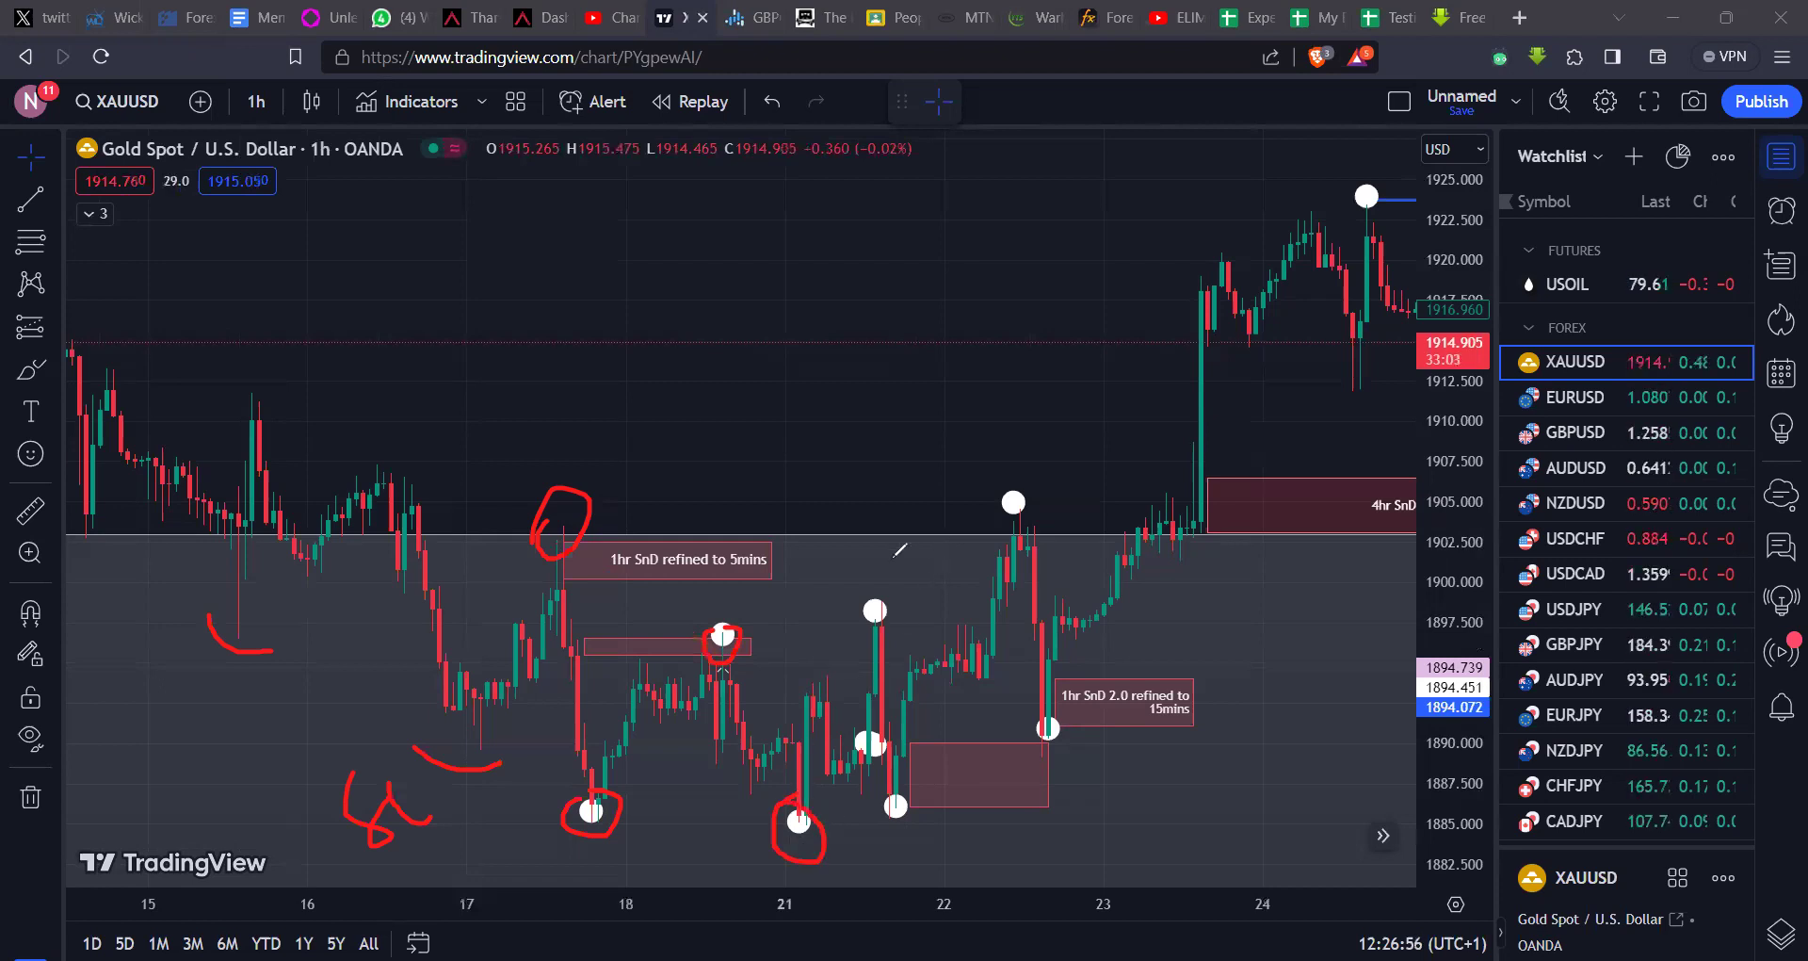
pyautogui.moveTo(865, 583)
pyautogui.mouseDown()
pyautogui.moveTo(874, 633)
pyautogui.moveTo(855, 585)
pyautogui.mouseUp()
pyautogui.hotkey('ctrl', 'z')
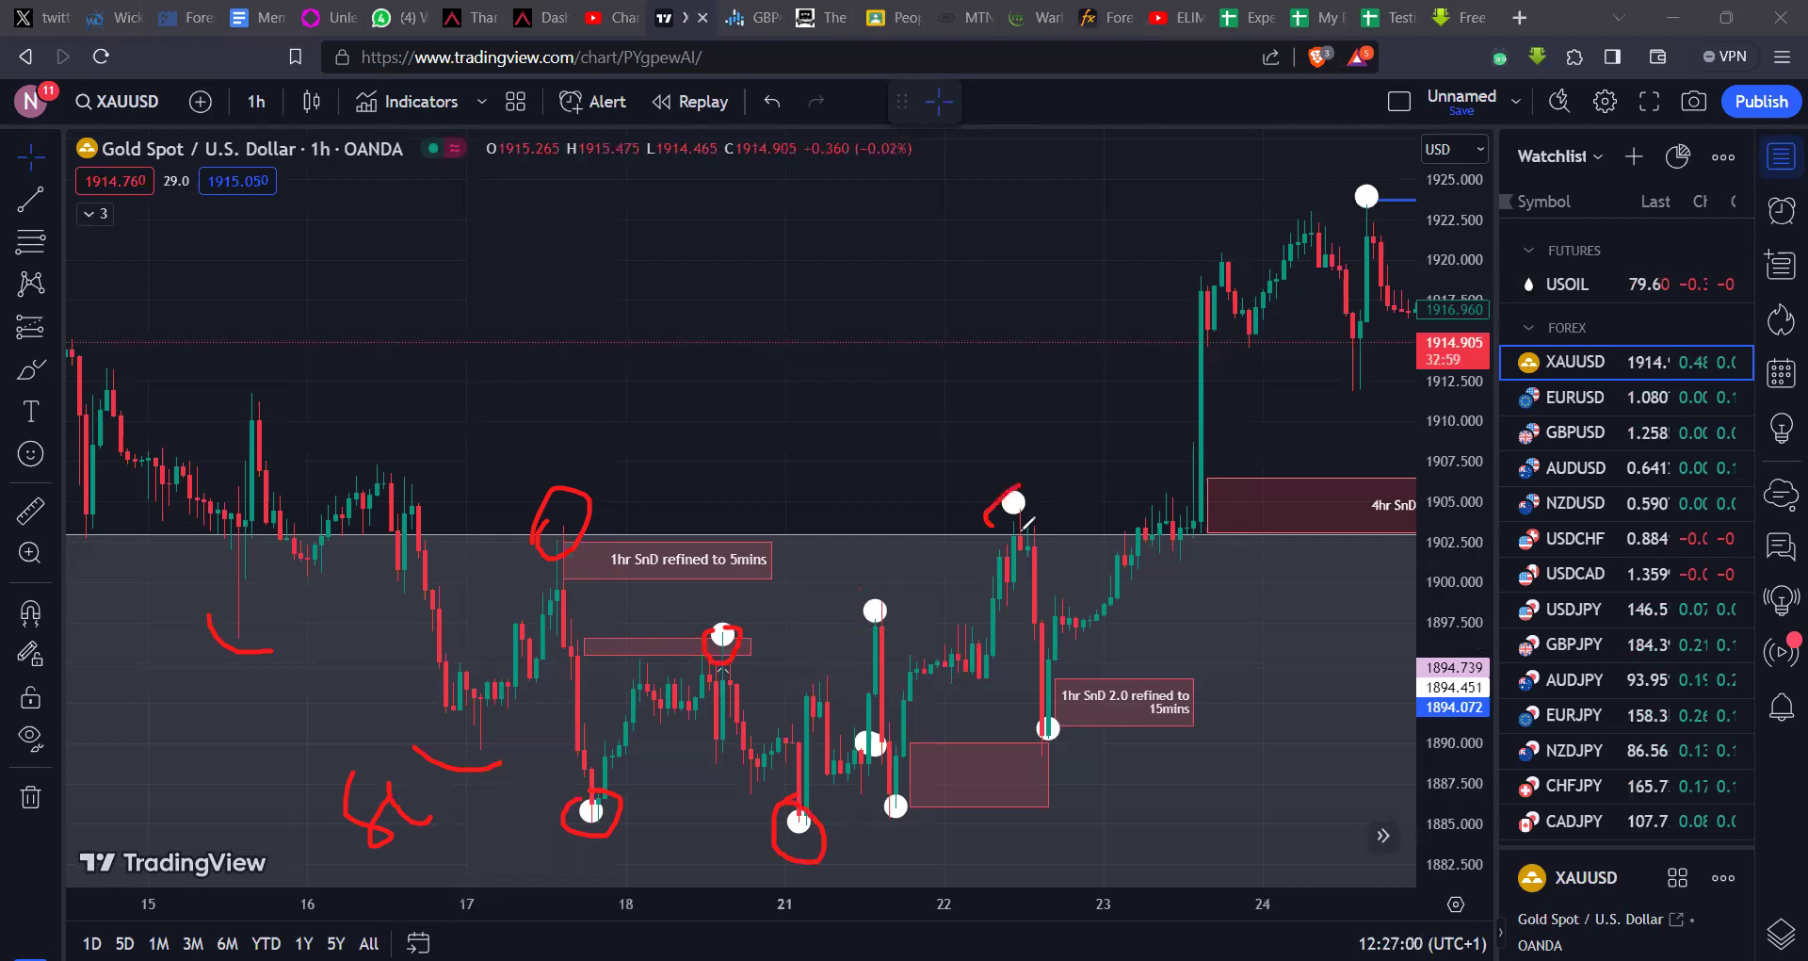
pyautogui.moveTo(1019, 736); pyautogui.dragTo(1083, 728)
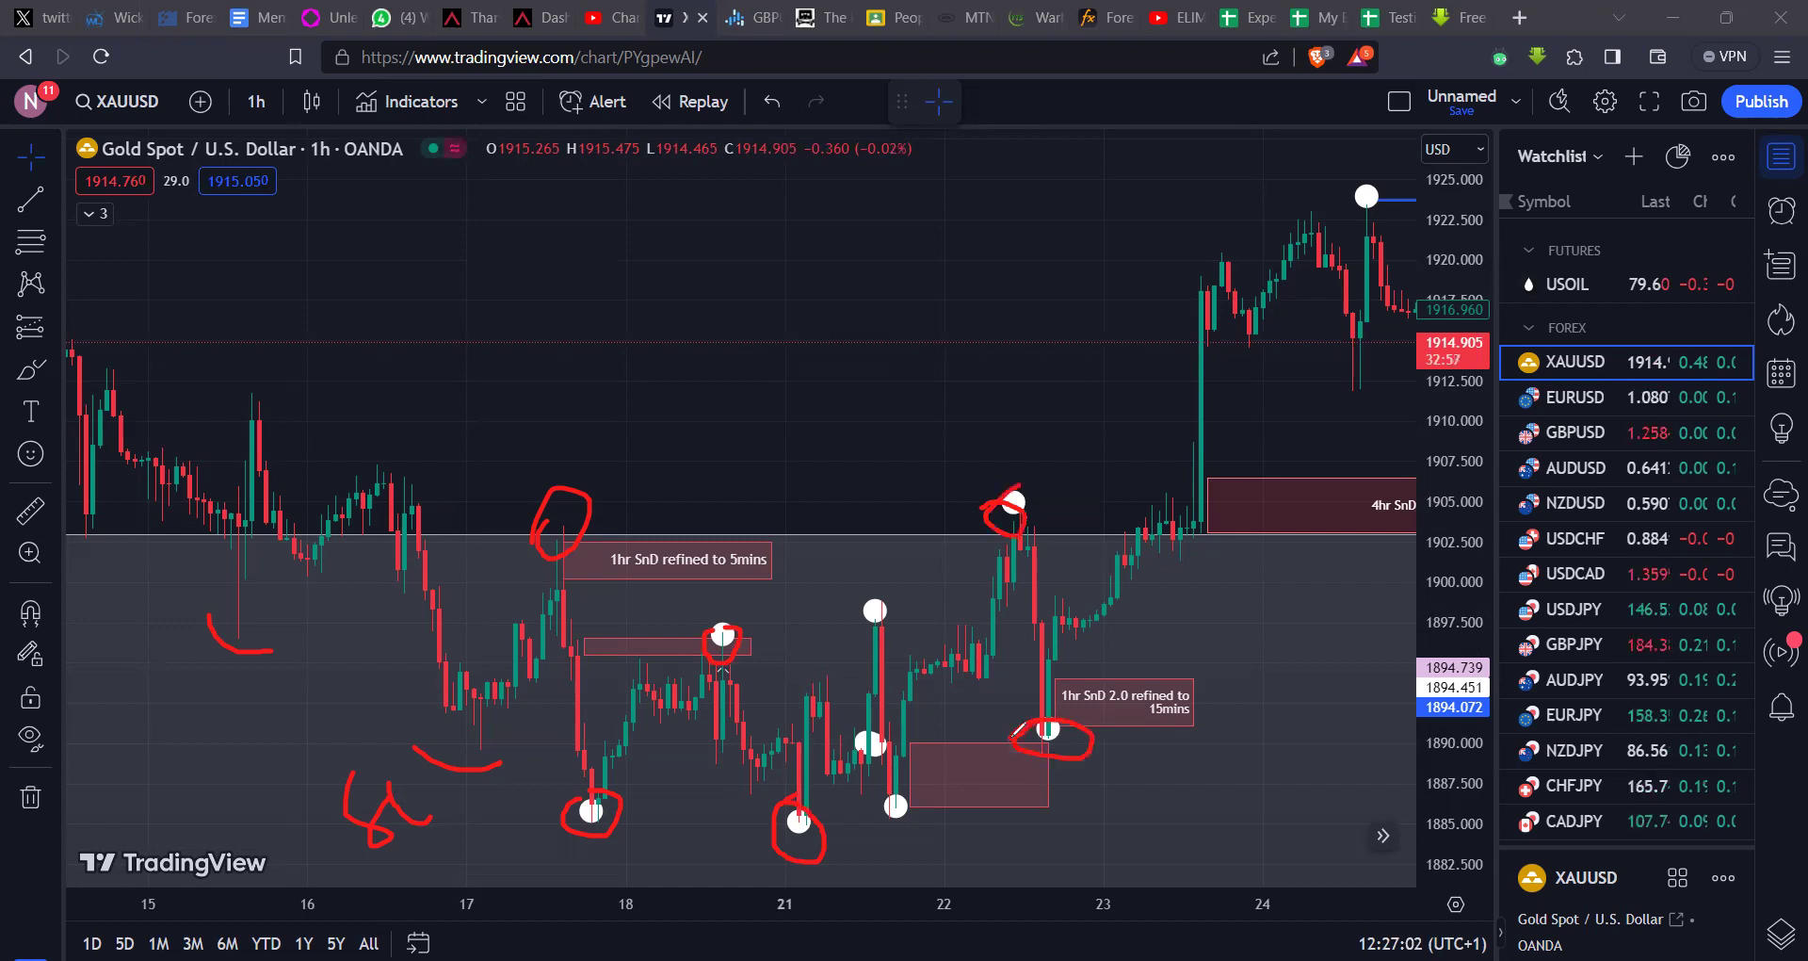
# Step: Undo all the red freehand circles, arcs and the handwritten label on the 1-hour gold chart
pyautogui.hotkey('ctrl', 'z')
pyautogui.hotkey('ctrl', 'z')
pyautogui.hotkey('ctrl', 'z')
pyautogui.hotkey('ctrl', 'z')
pyautogui.hotkey('ctrl', 'z')
pyautogui.hotkey('ctrl', 'z')
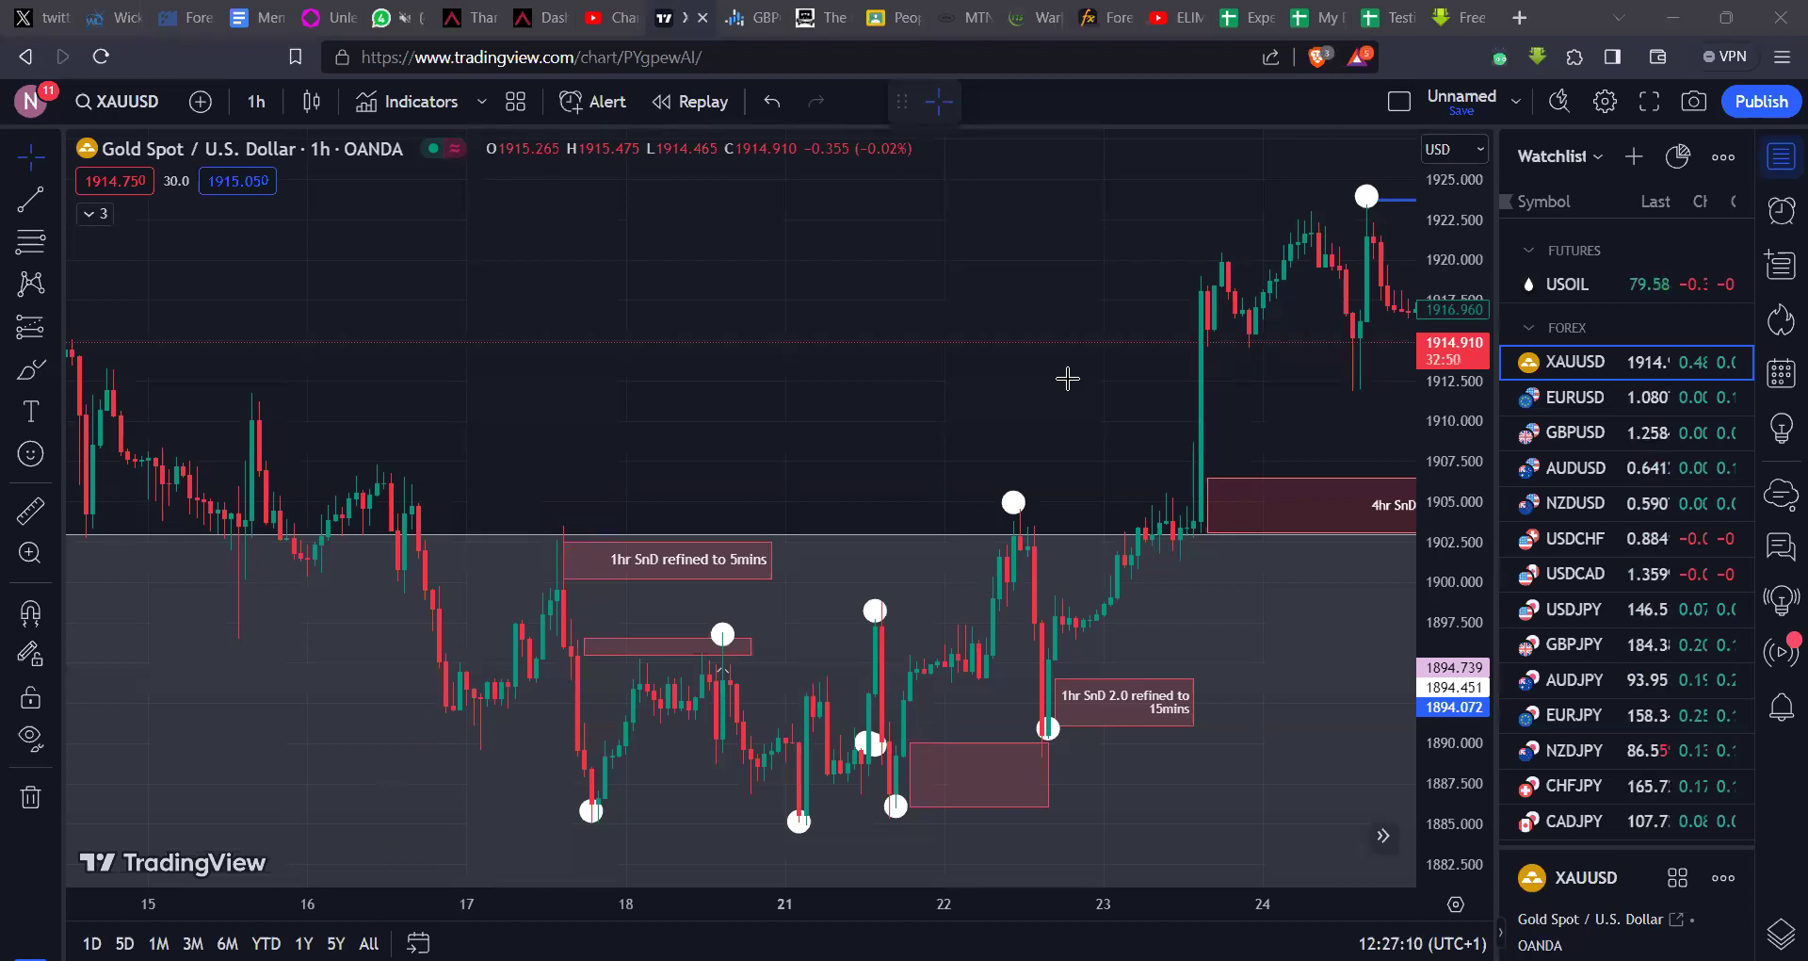
# Step: Sketch a red projection from current price through the Liquidity Target and underline the 4hr SnD zone, undoing both strokes
pyautogui.scroll(-3, 1067, 378)
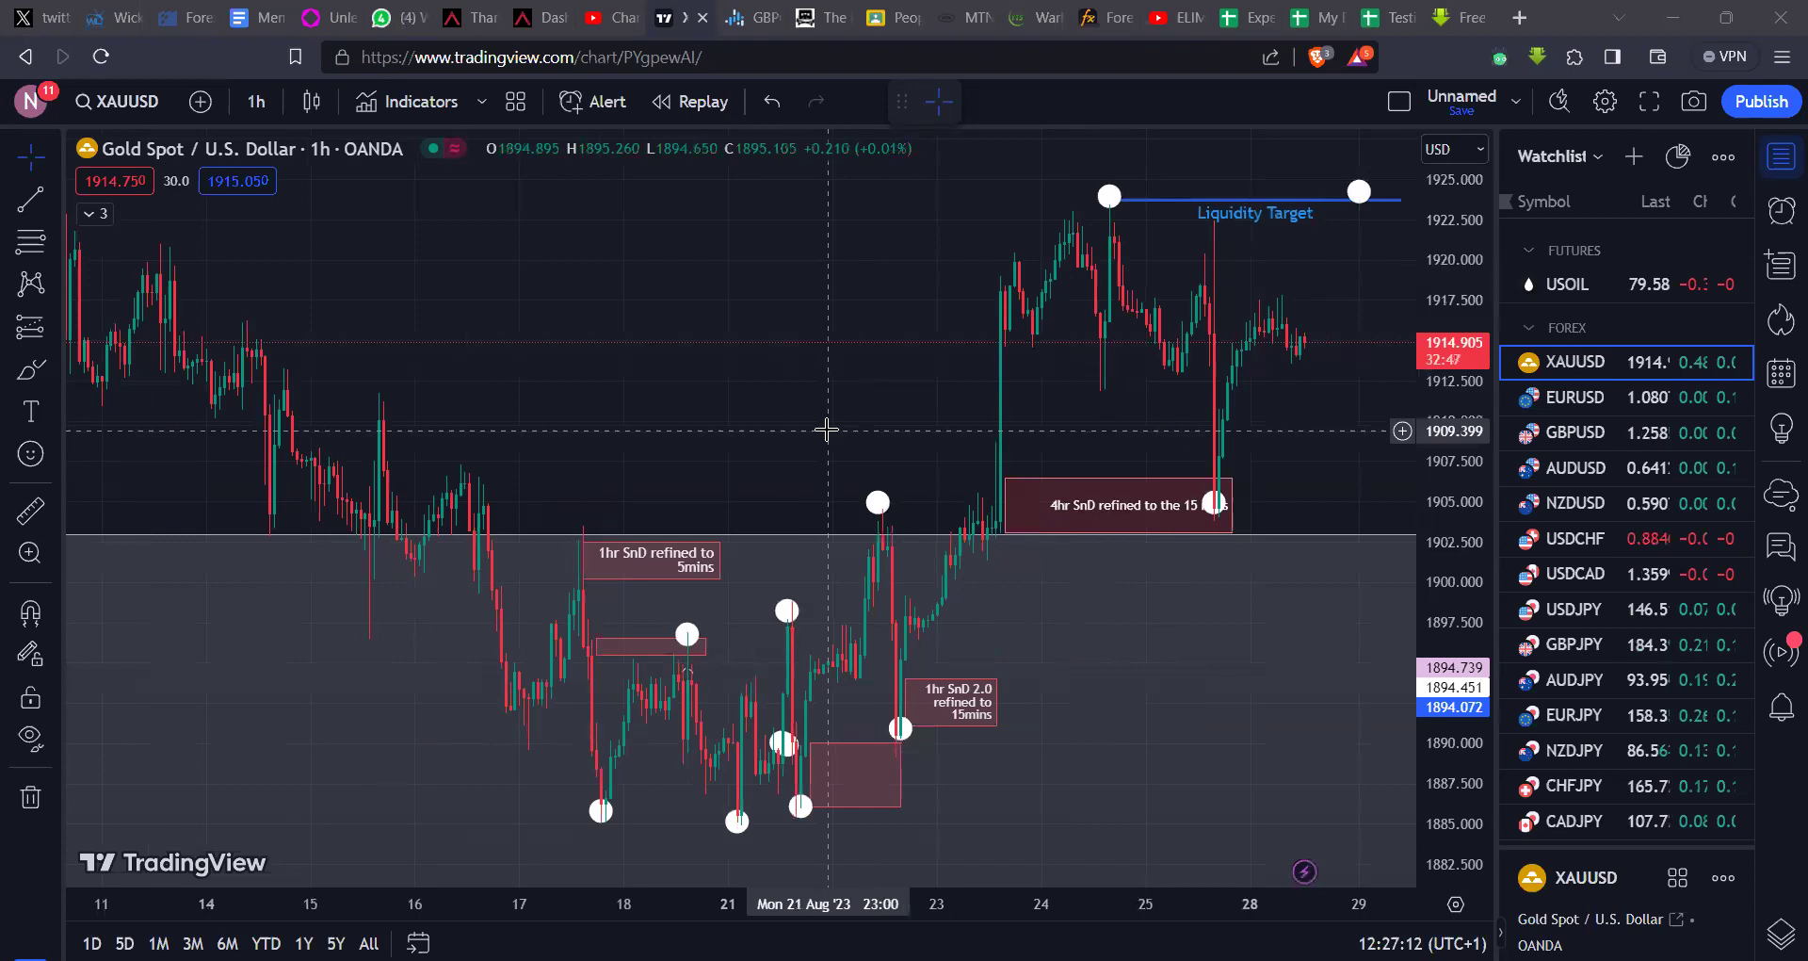
pyautogui.scroll(-2, 866, 431)
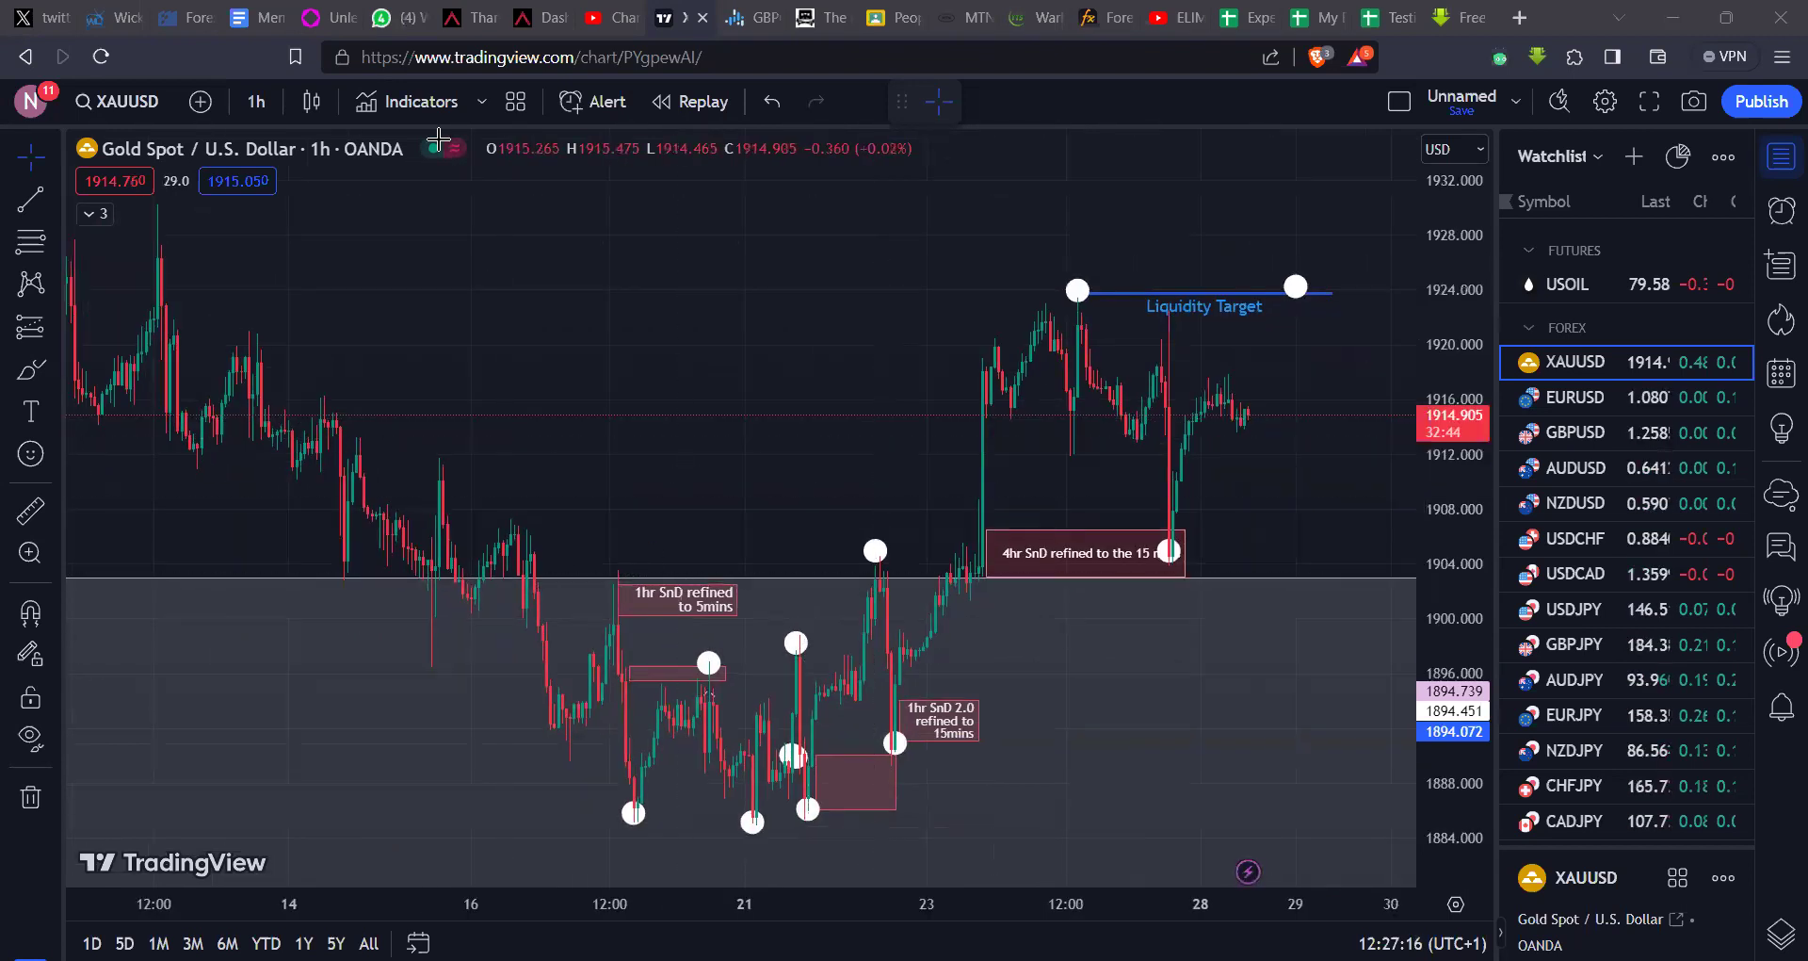
pyautogui.moveTo(566, 481)
pyautogui.mouseDown()
pyautogui.moveTo(1244, 513)
pyautogui.moveTo(662, 356)
pyautogui.mouseUp()
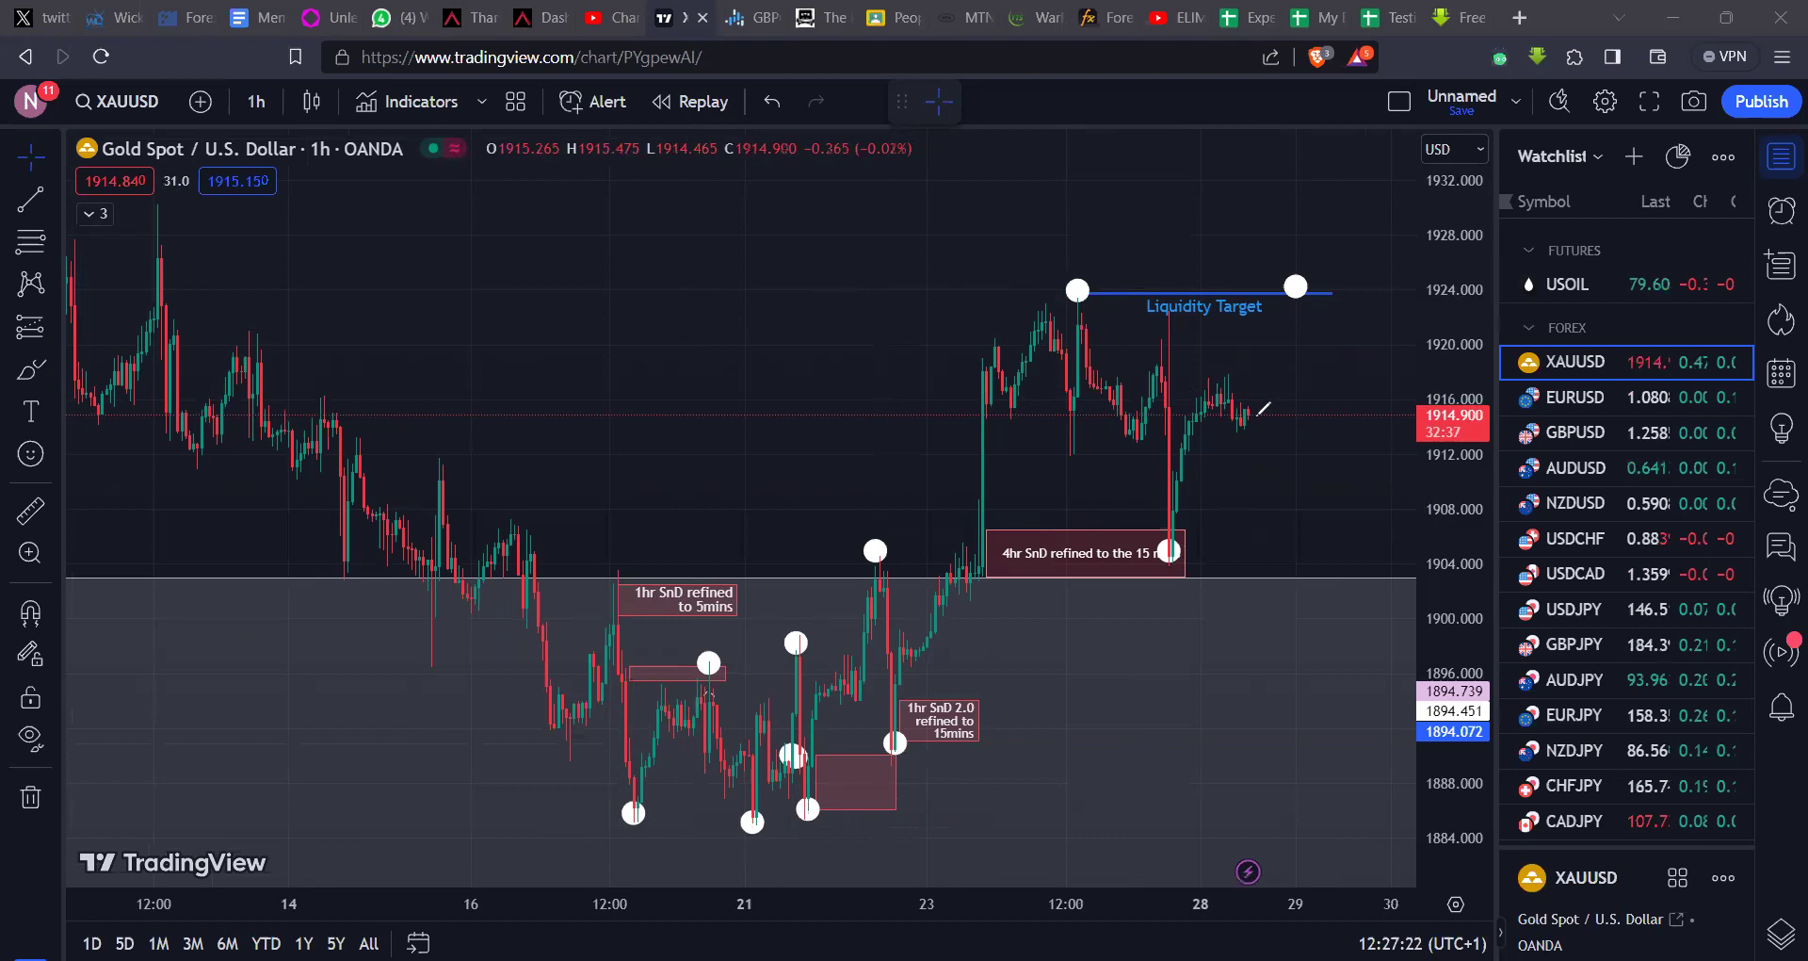
pyautogui.moveTo(1255, 416); pyautogui.dragTo(1281, 252)
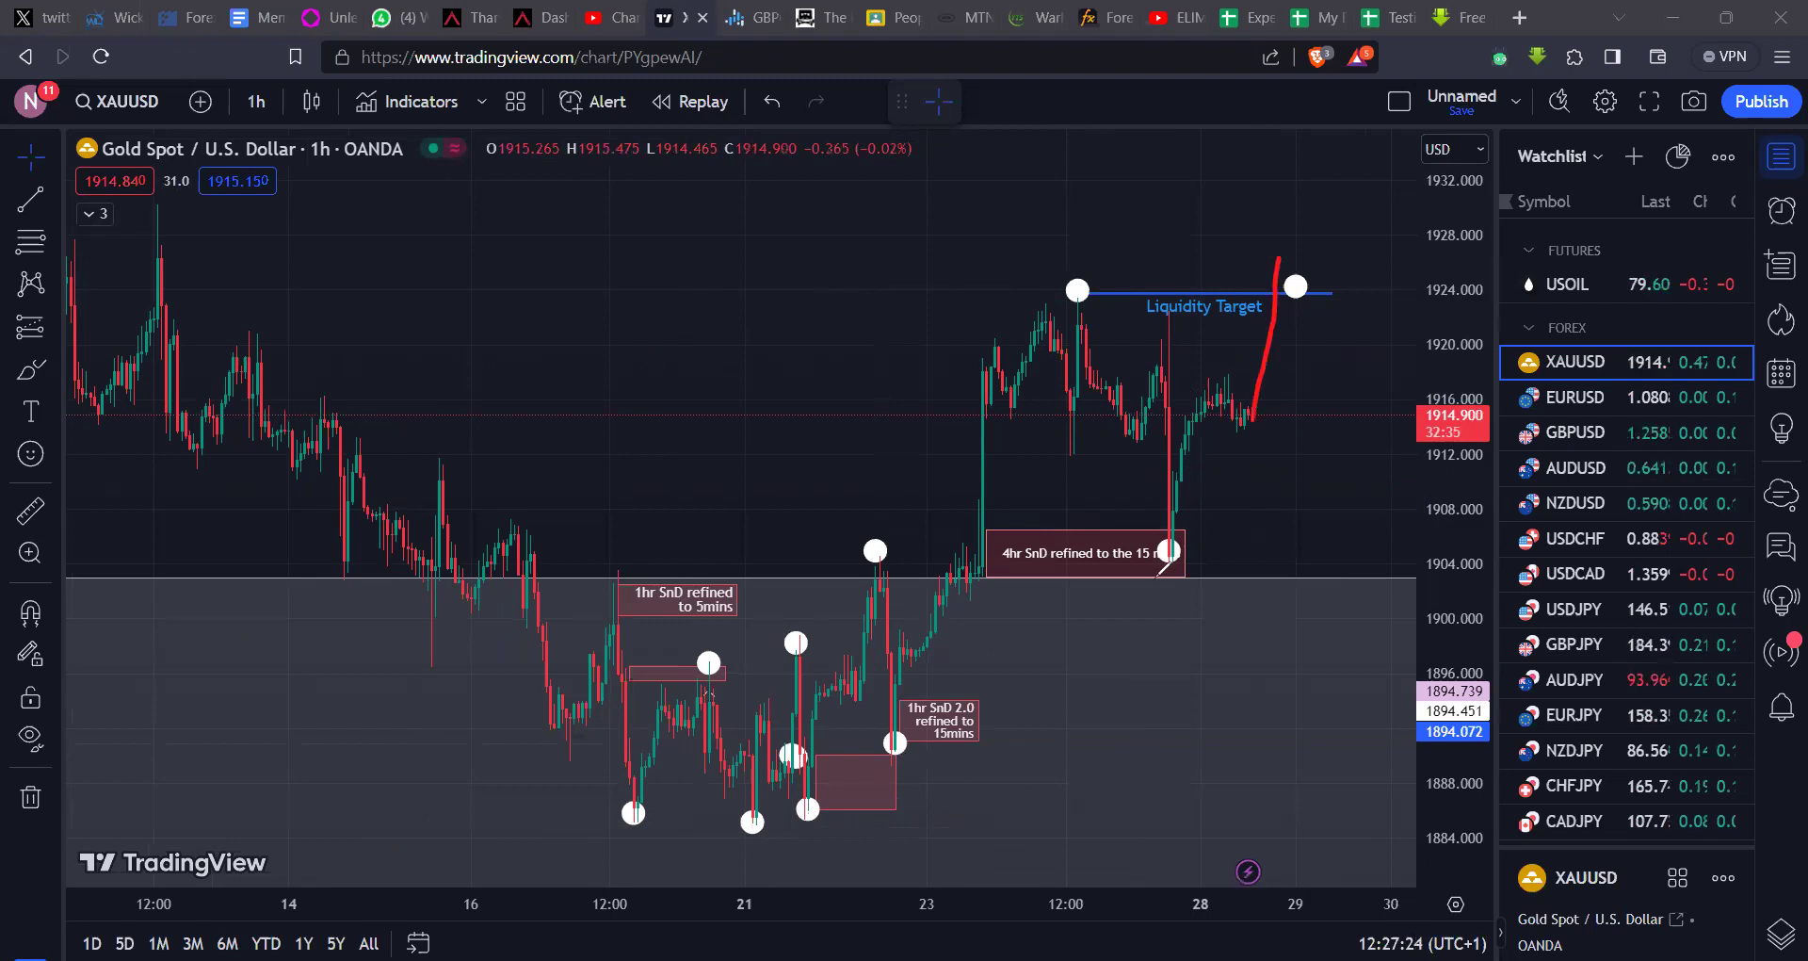
pyautogui.moveTo(1270, 558); pyautogui.dragTo(1154, 577)
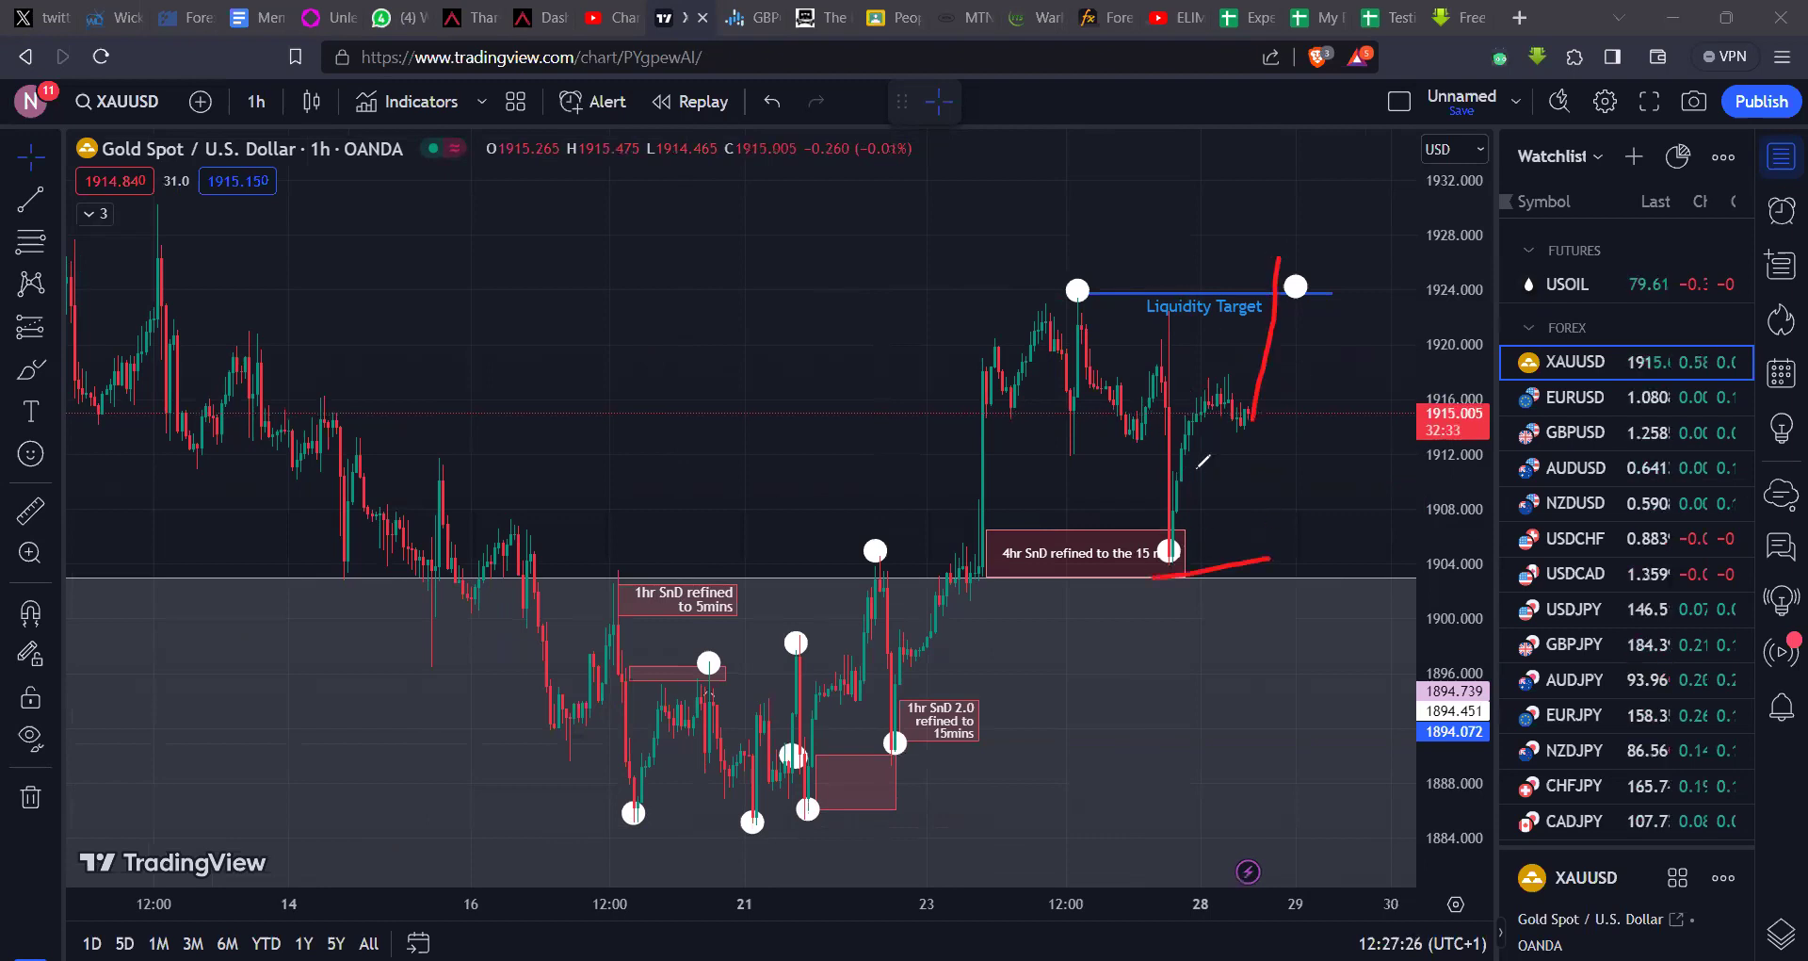
pyautogui.hotkey('ctrl', 'z')
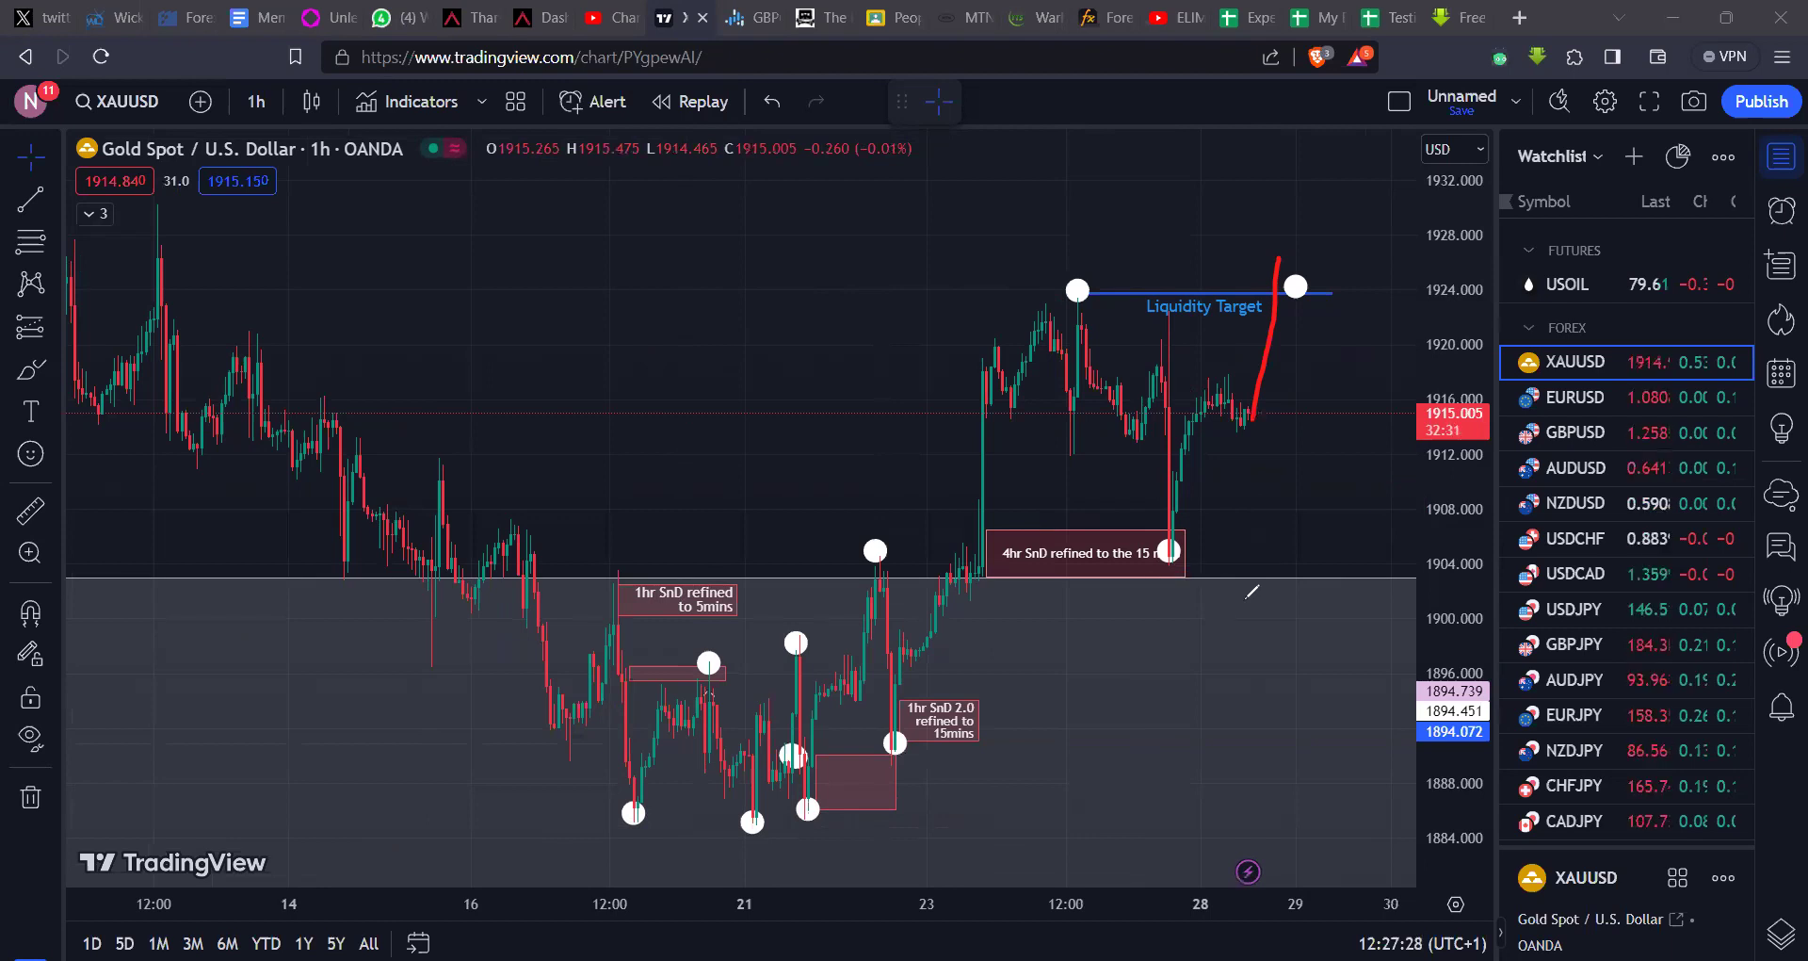
pyautogui.hotkey('ctrl', 'z')
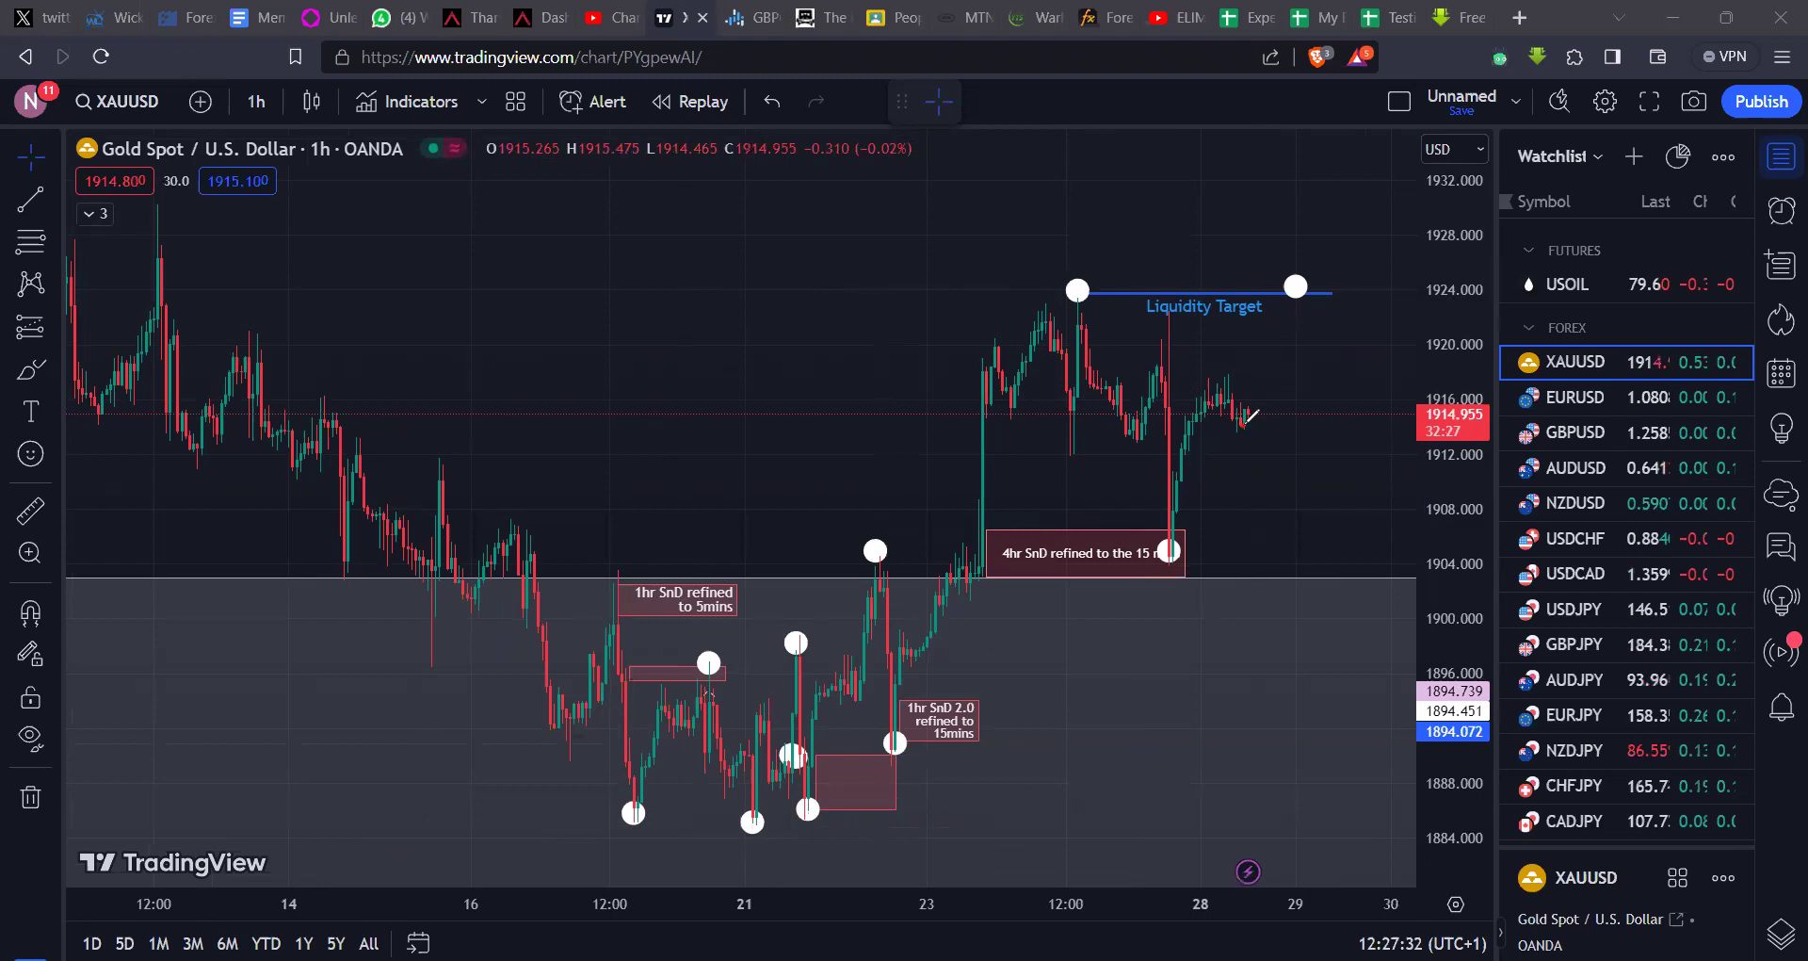
# Step: Try a rising red stroke beyond the right end of the Liquidity Target line and undo it
pyautogui.hotkey('ctrl', 'z')
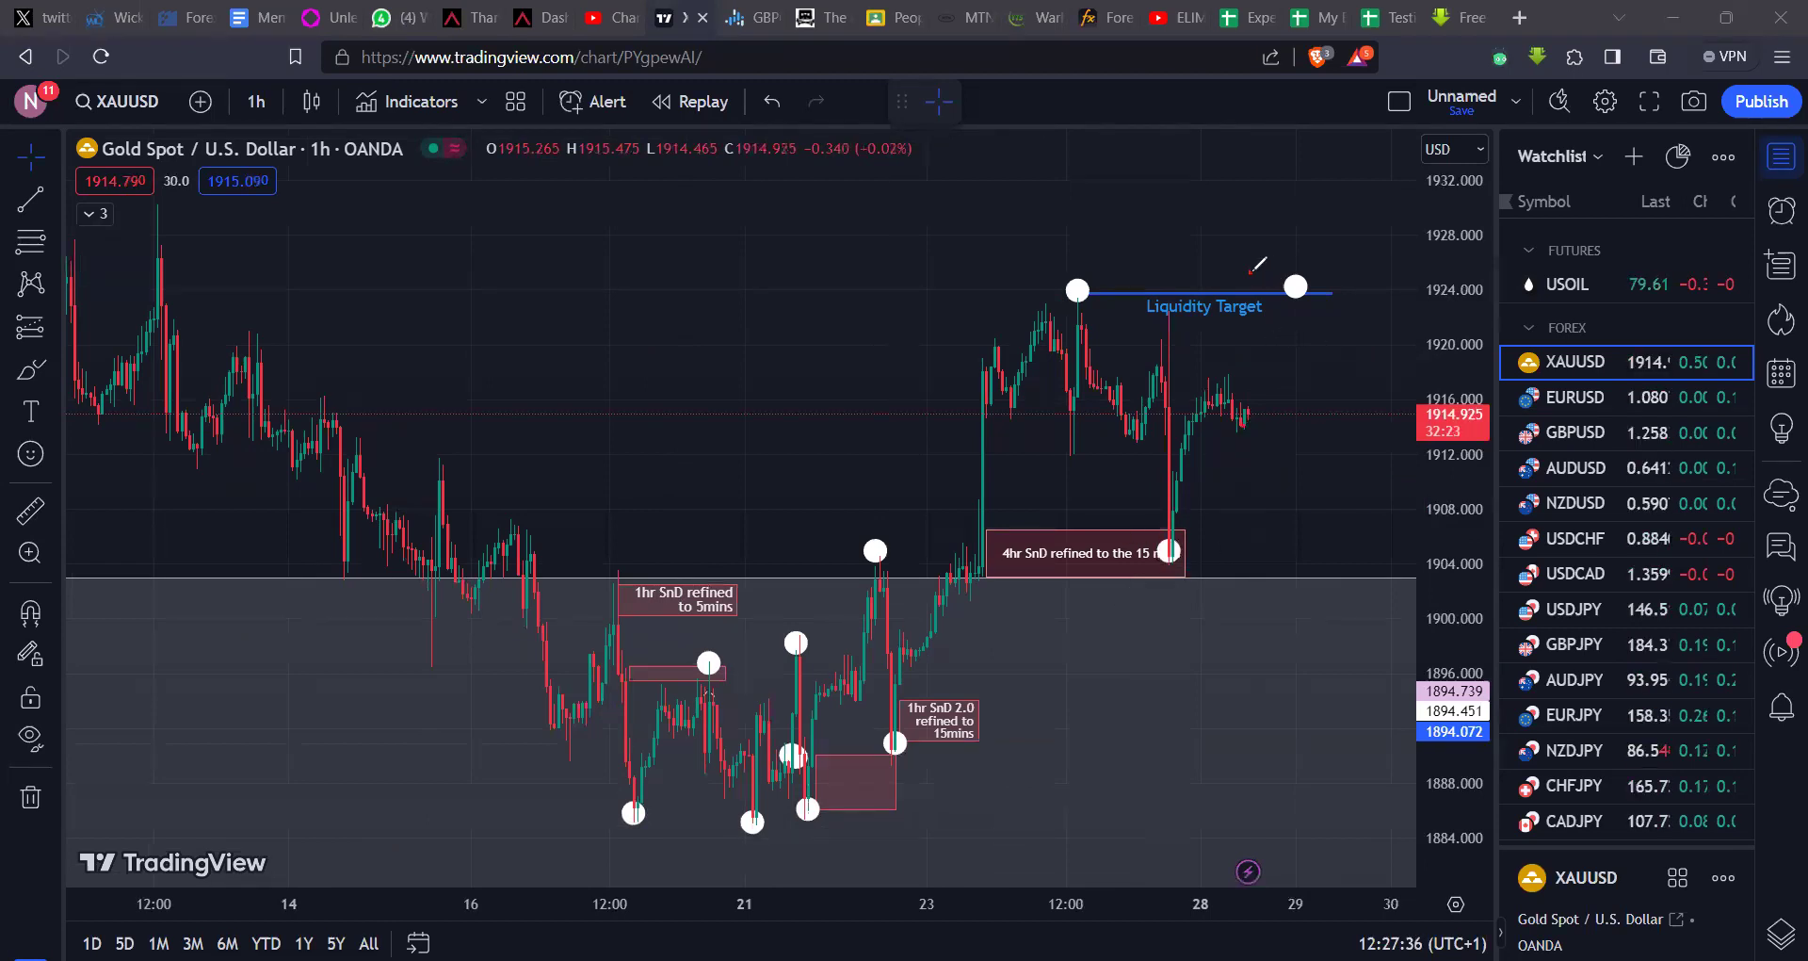
pyautogui.moveTo(1331, 274); pyautogui.dragTo(1390, 152)
pyautogui.hotkey('ctrl', 'z')
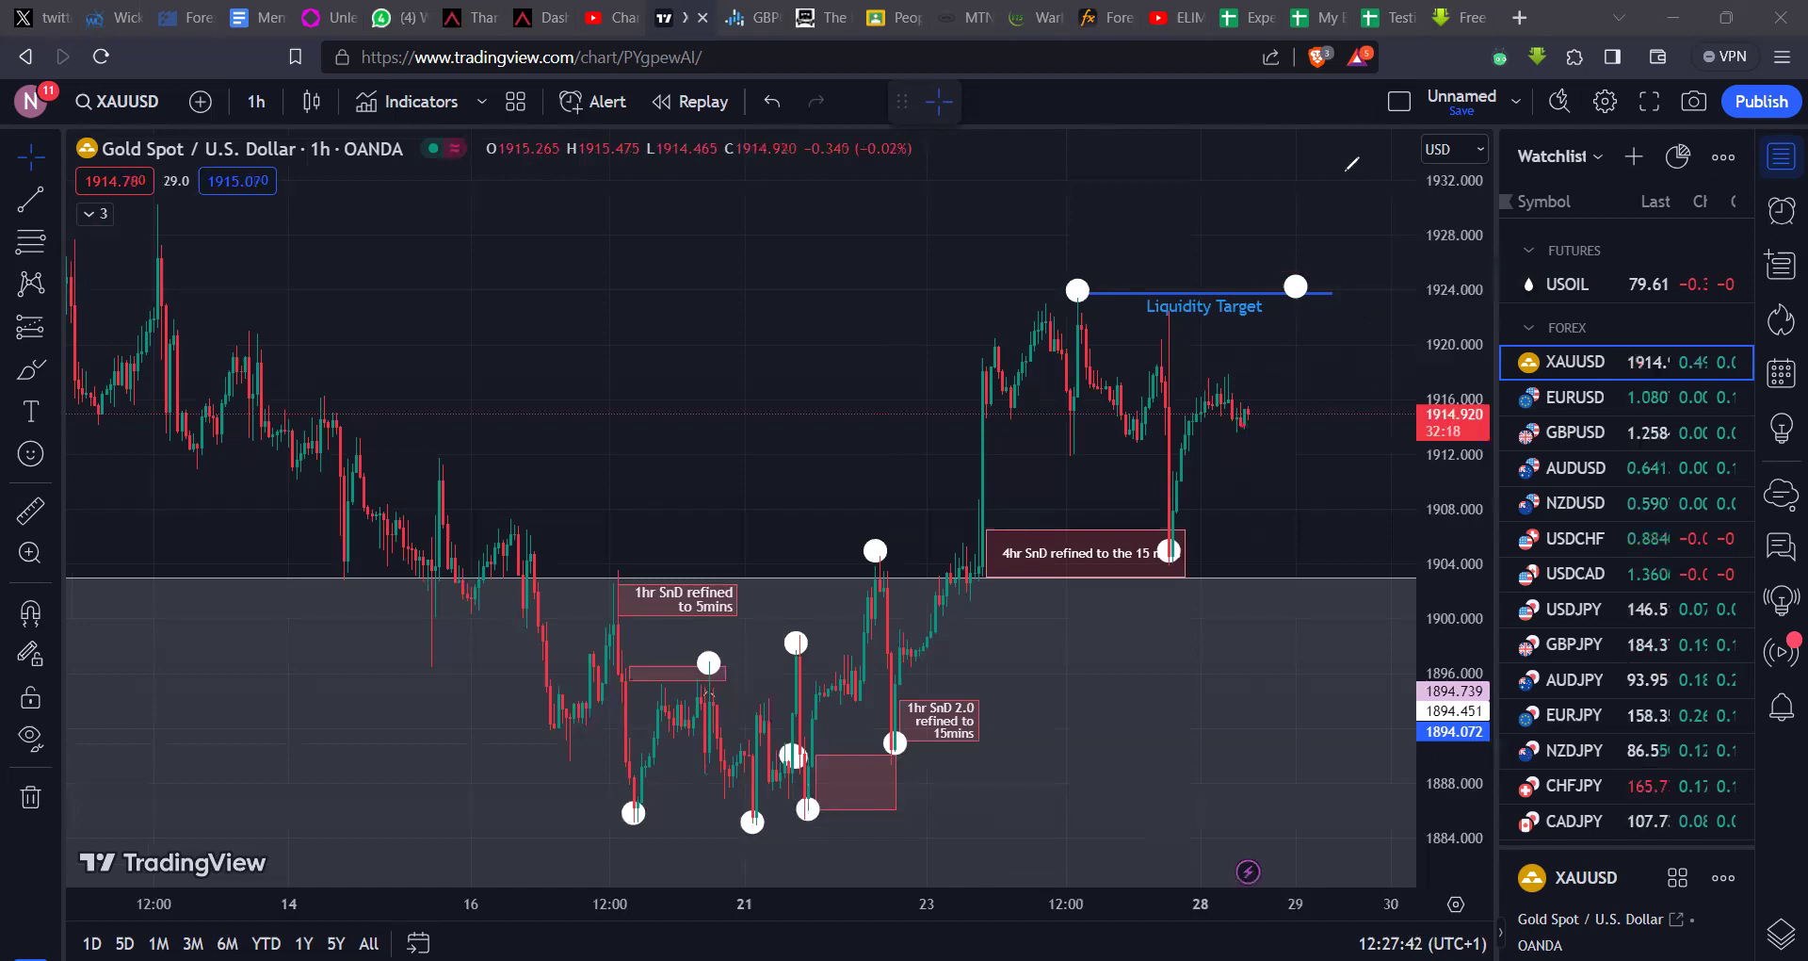
# Step: Switch the gold chart to the 4-hour interval and examine August's price action around the SnD zones and Liquidity Target
pyautogui.write('4h')
pyautogui.press('Return')
pyautogui.scroll(5, 653, 463)
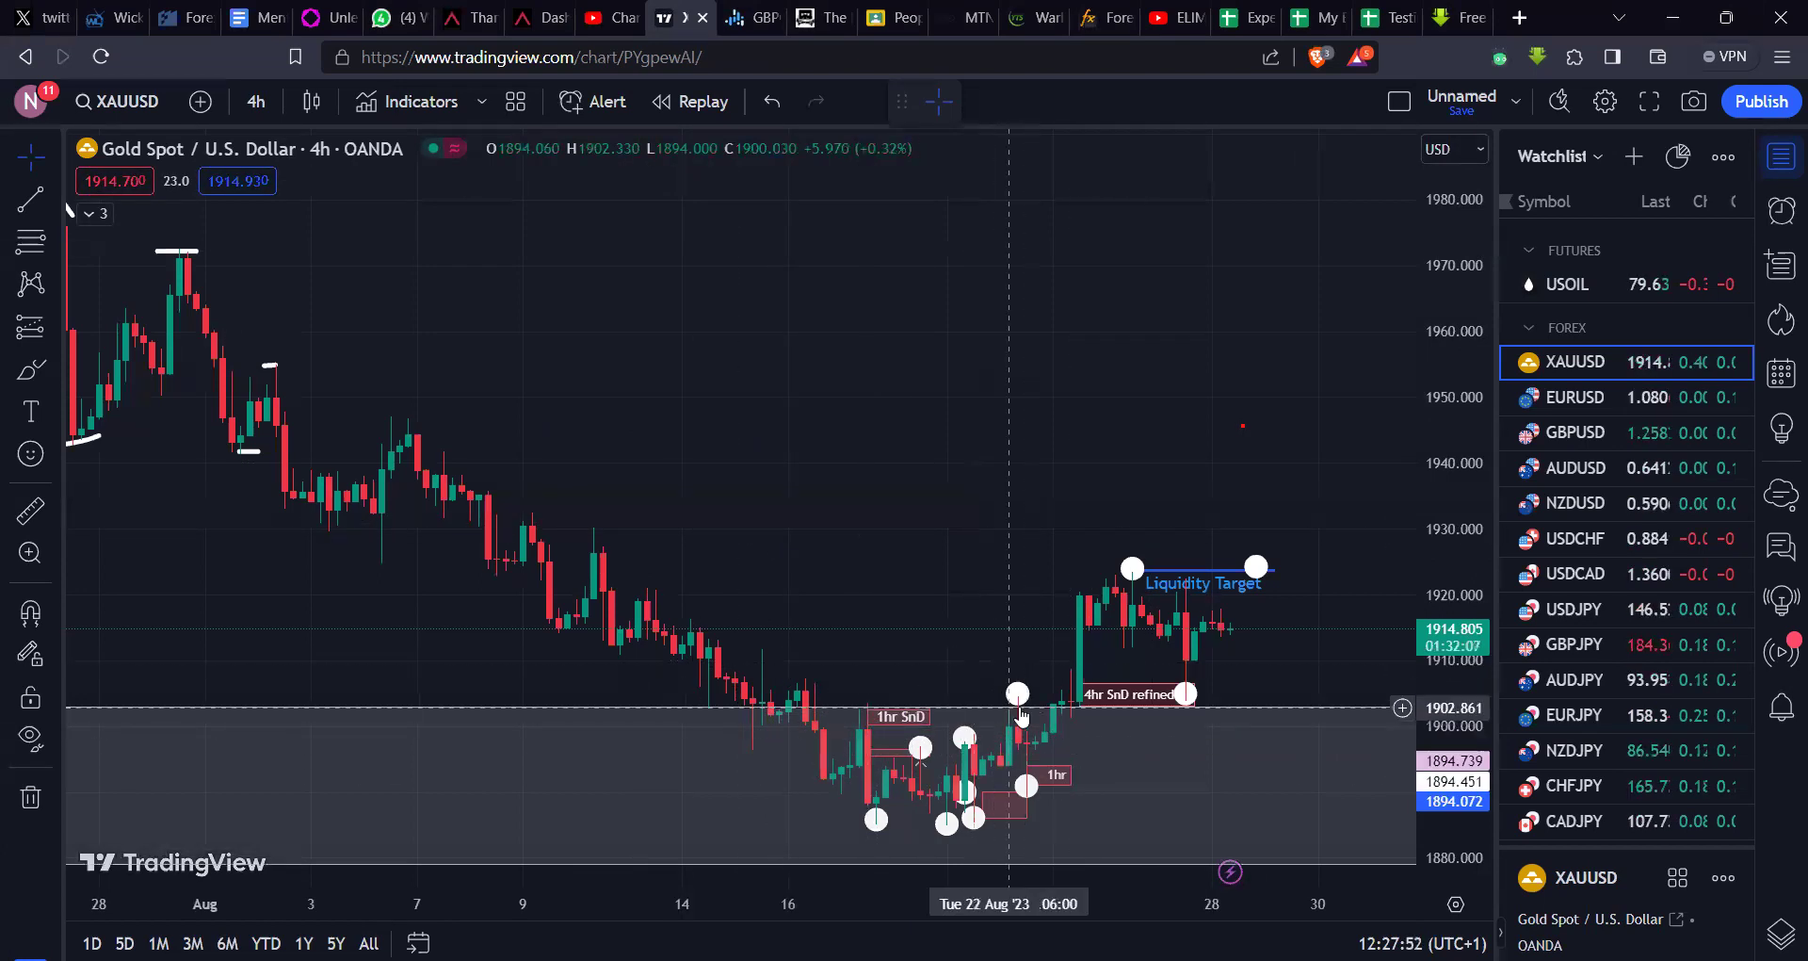
pyautogui.moveTo(952, 716); pyautogui.dragTo(739, 644)
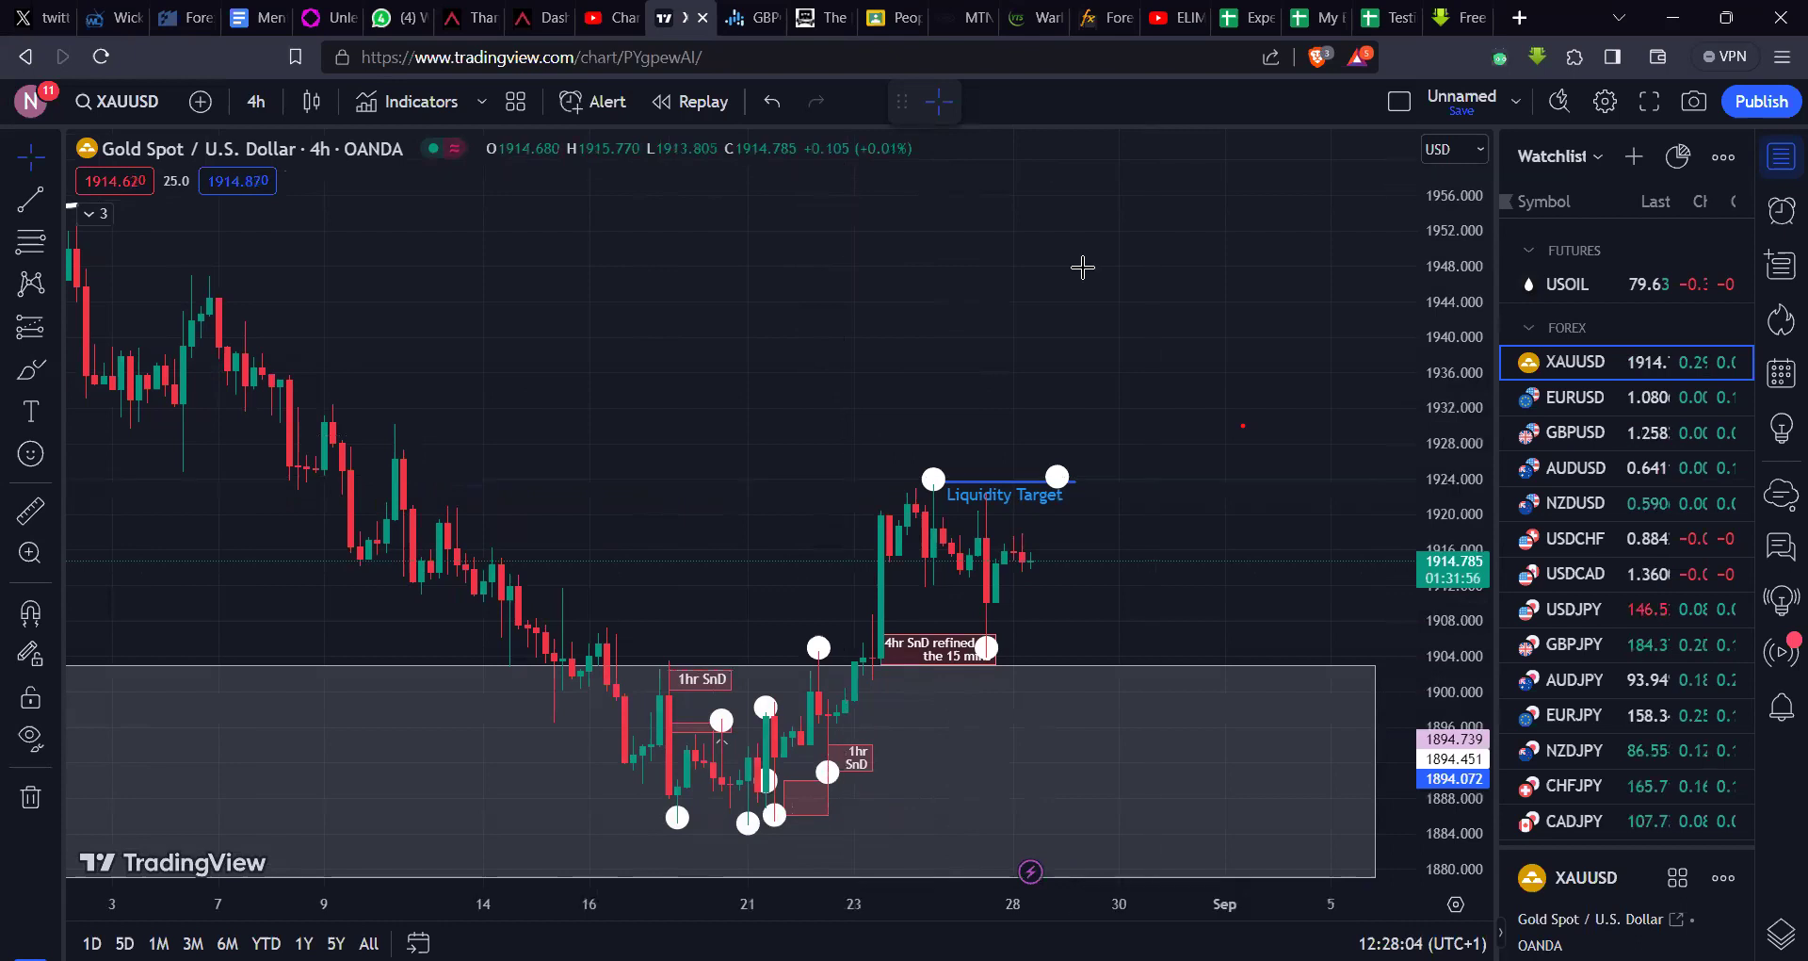
# Step: Sketch a long upward red projection from the current price on the 4-hour gold chart and undo it
pyautogui.moveTo(1031, 565)
pyautogui.mouseDown()
pyautogui.moveTo(1088, 413)
pyautogui.moveTo(1130, 509)
pyautogui.moveTo(1225, 391)
pyautogui.moveTo(1304, 405)
pyautogui.moveTo(1371, 201)
pyautogui.mouseUp()
pyautogui.hotkey('ctrl', 'z')
pyautogui.hotkey('ctrl', 'z')
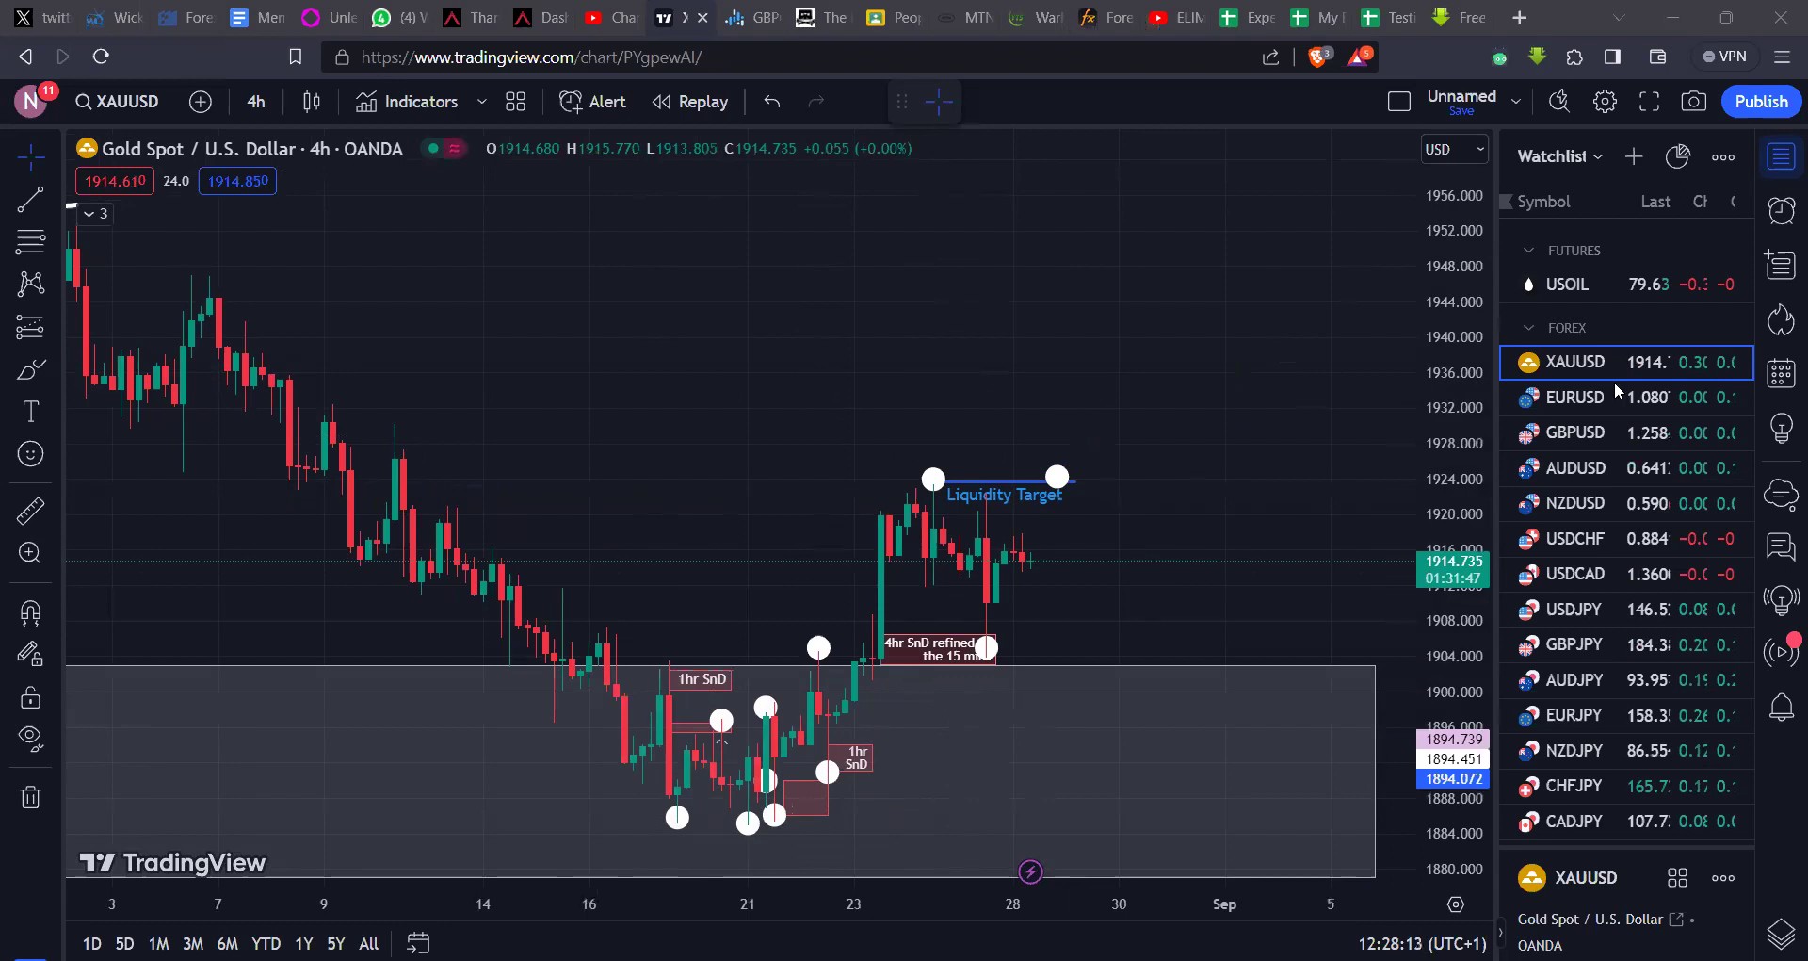
# Step: Switch gold back to the 1-hour interval and examine price between the 4hr SnD zone and the Liquidity Target
pyautogui.scroll(2, 851, 526)
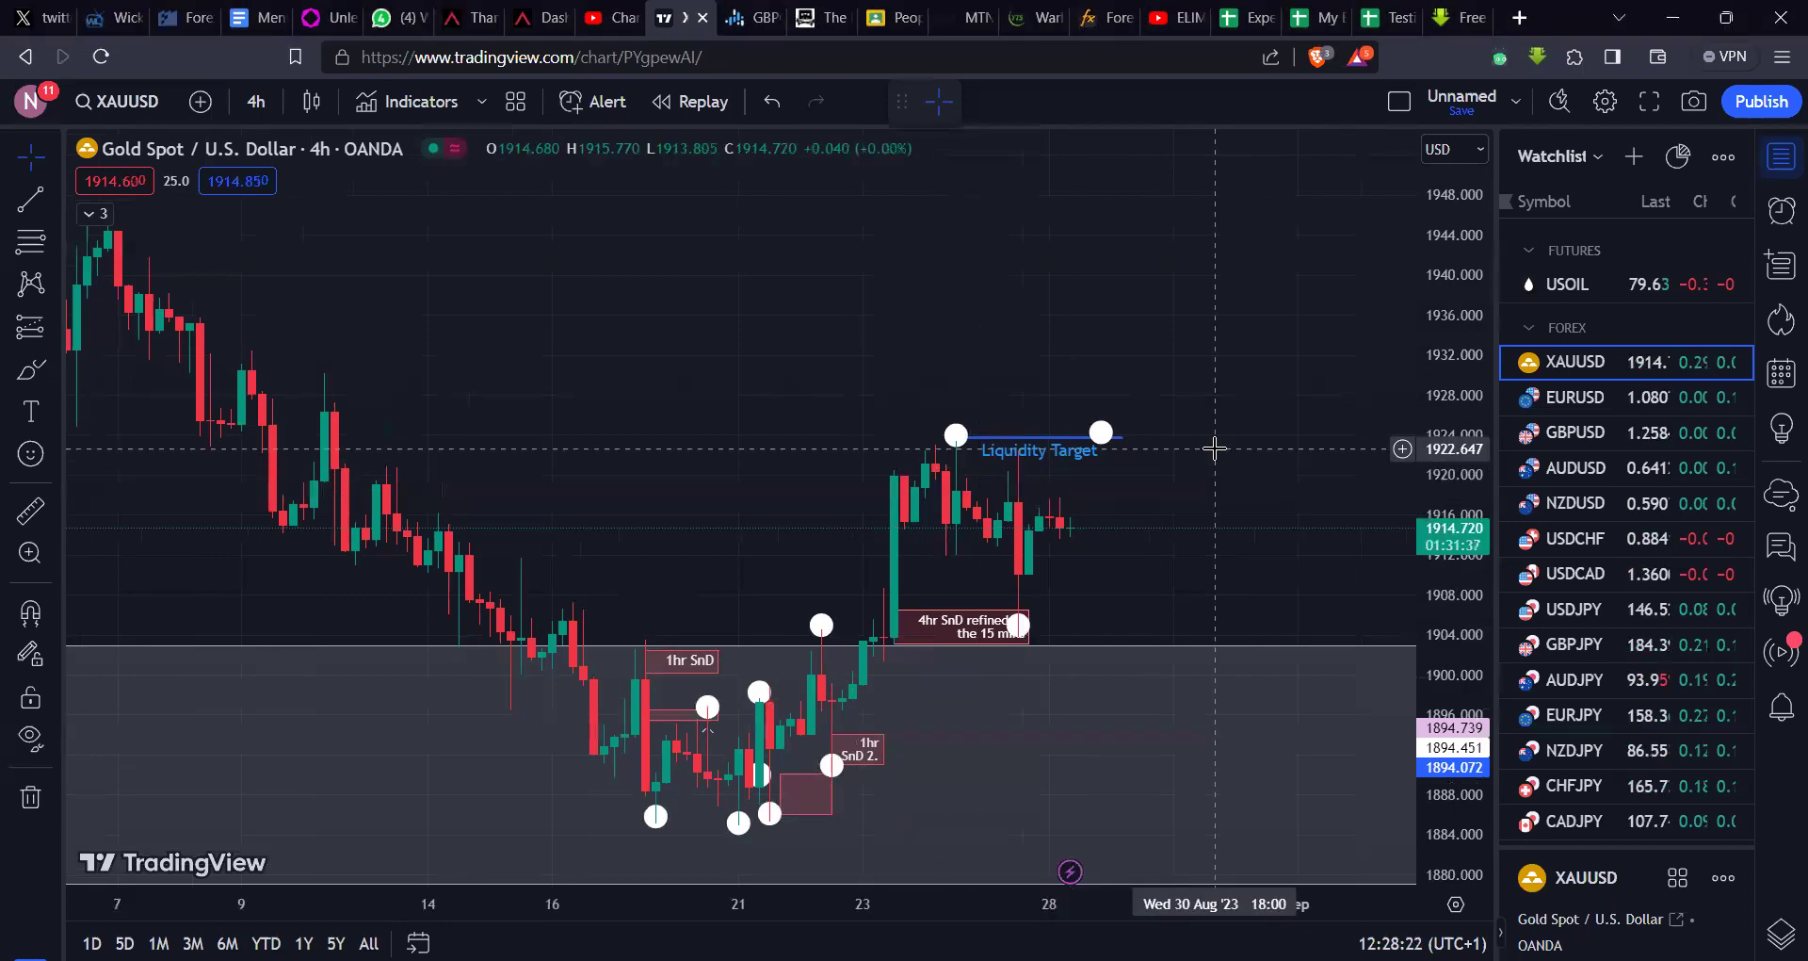
pyautogui.scroll(2, 1215, 449)
pyautogui.write('60')
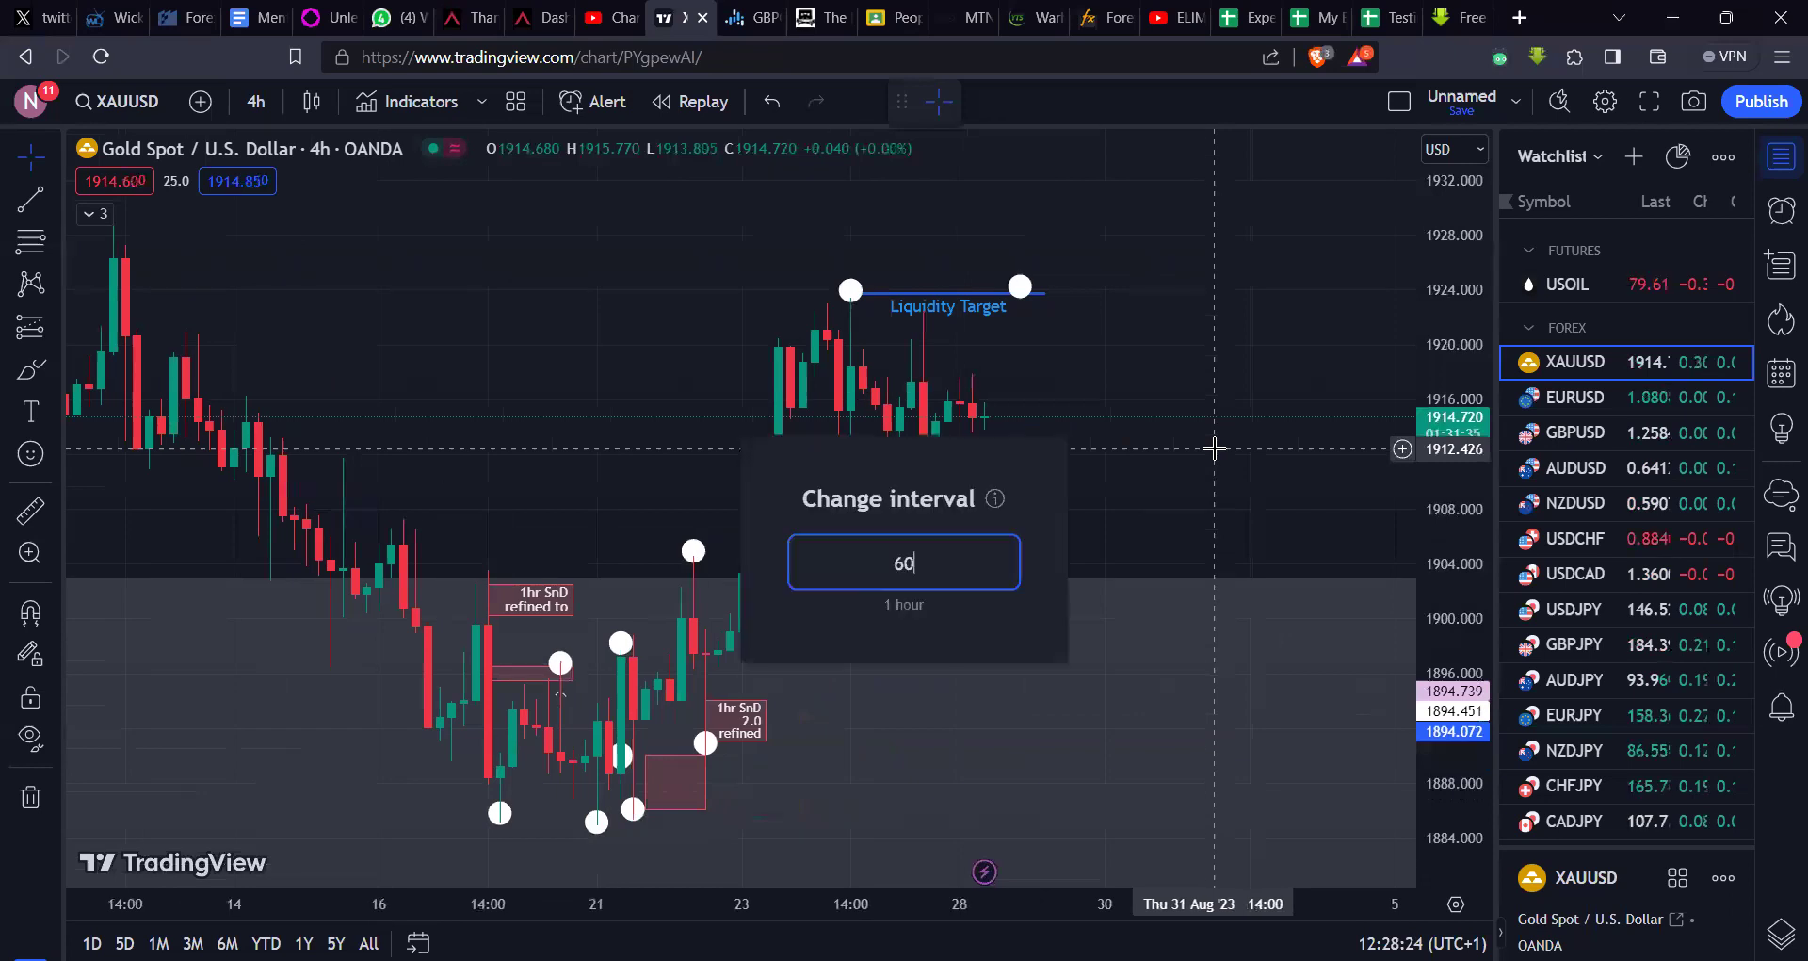
pyautogui.press('Return')
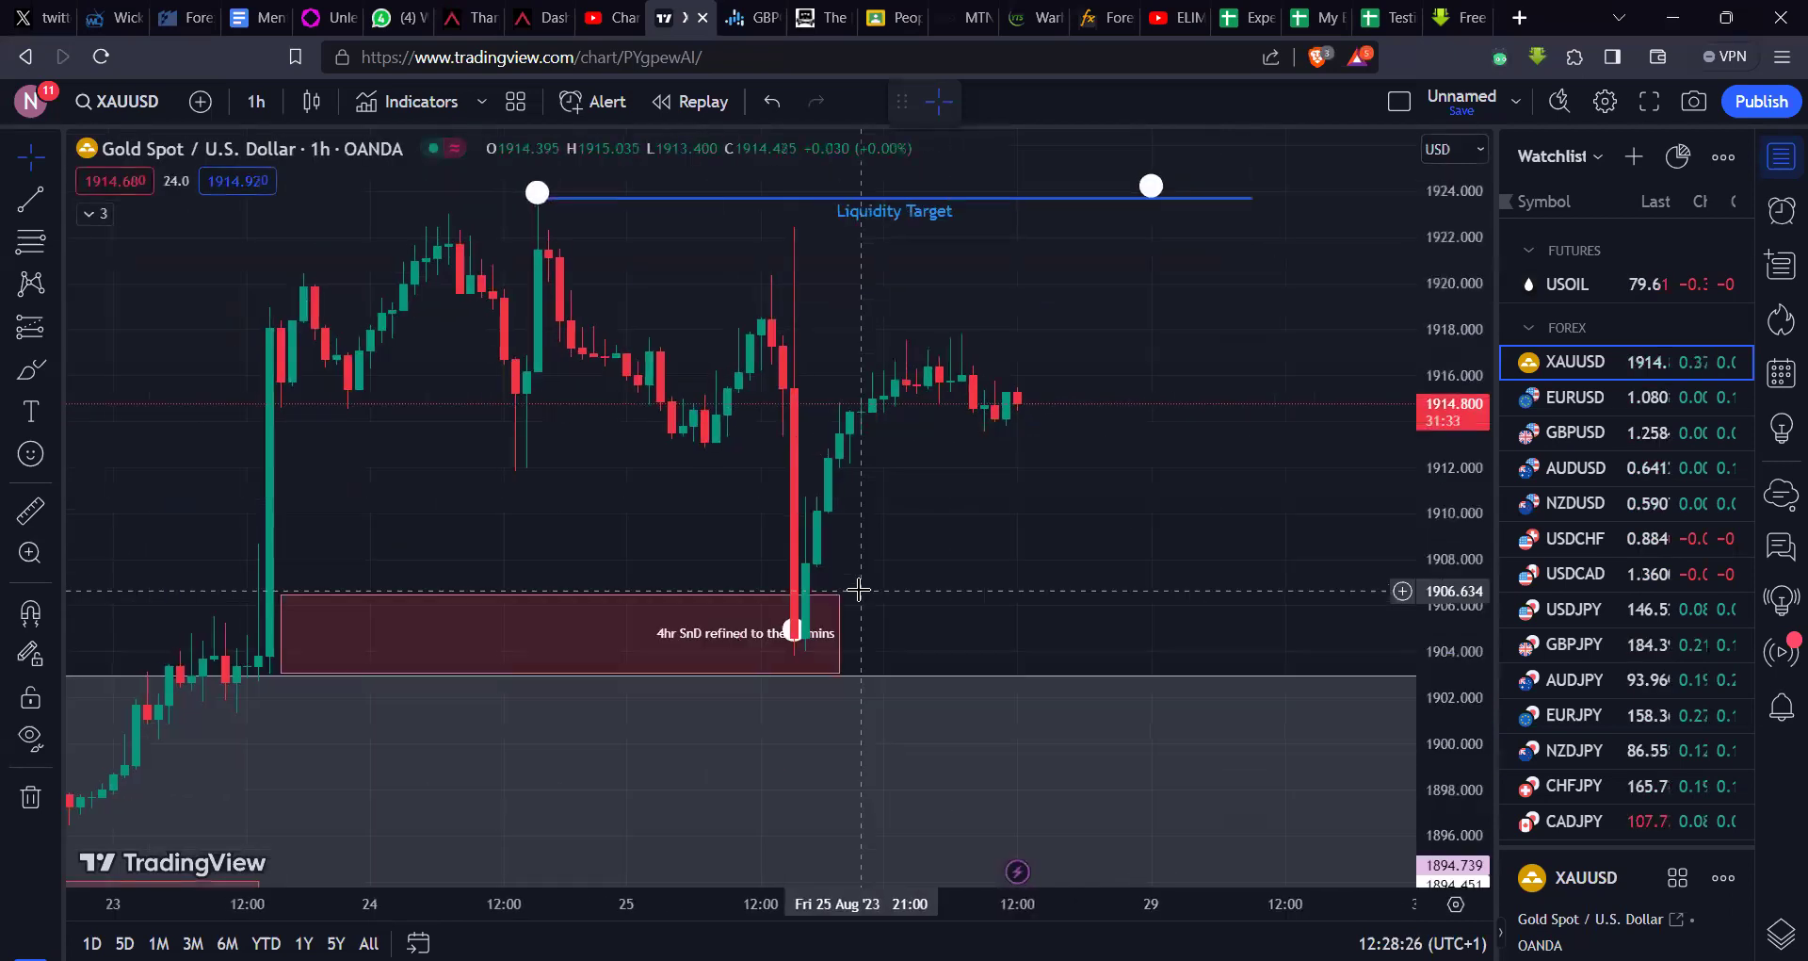
pyautogui.click(1068, 200)
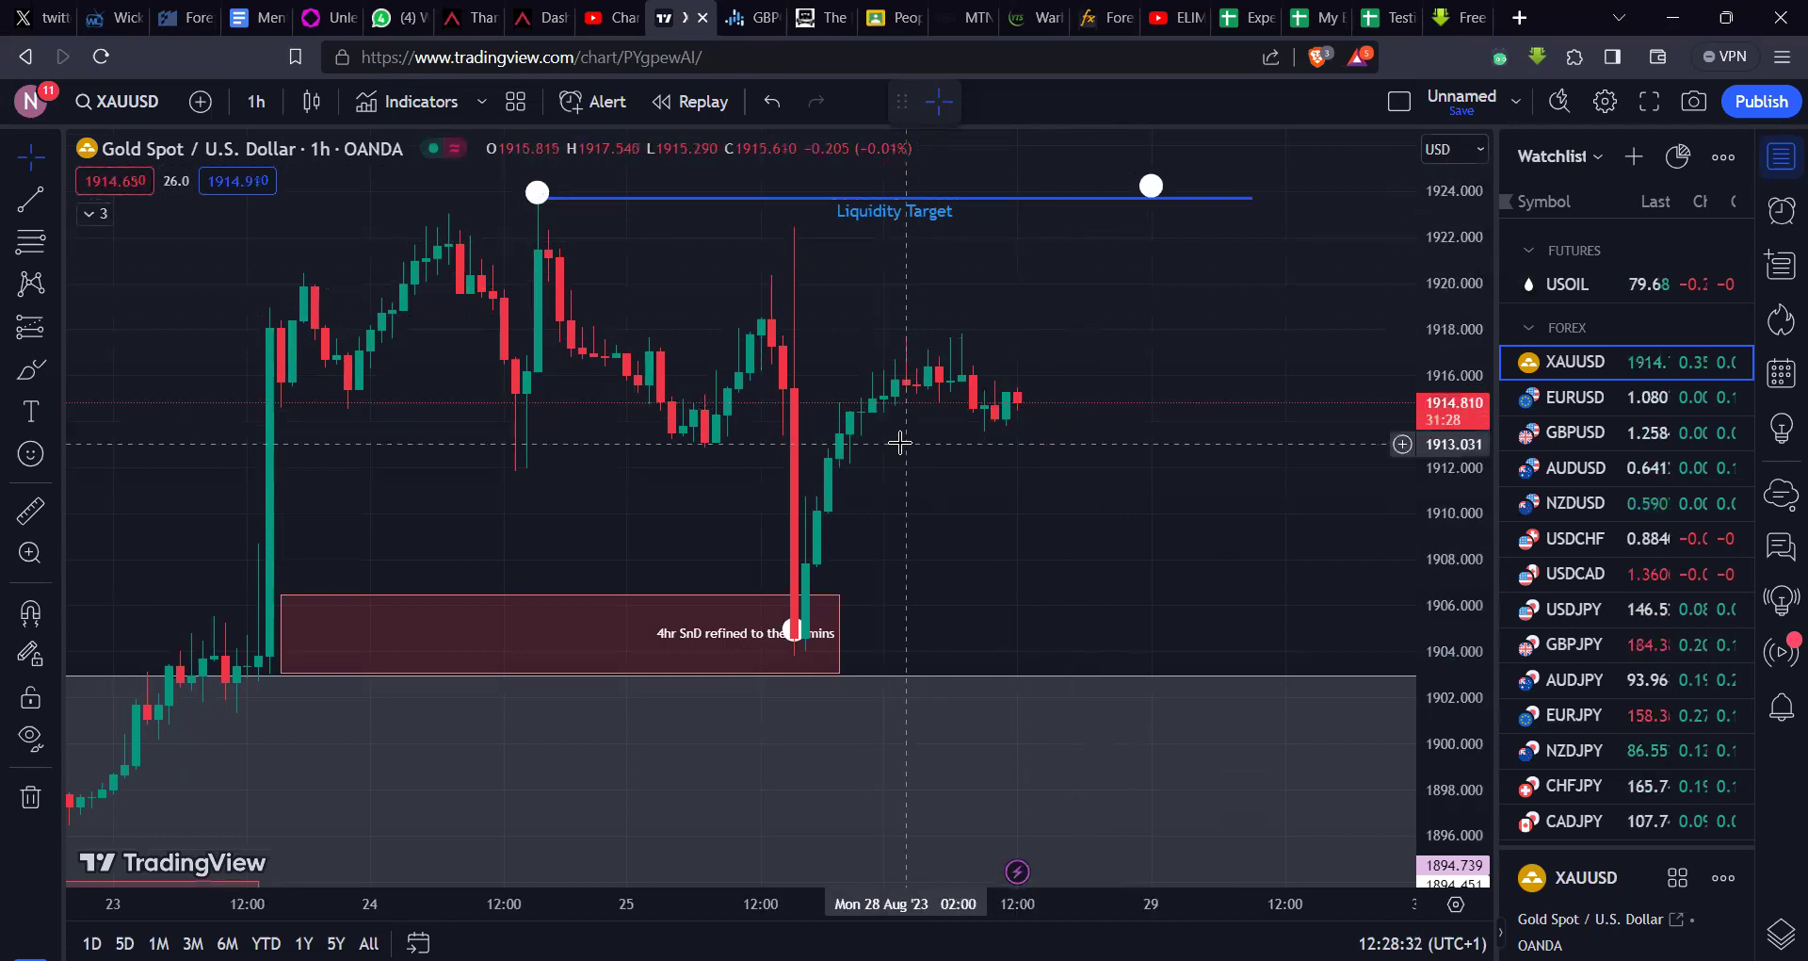
# Step: Switch gold to the 15-minute interval and examine the price action of 25 to 28 August
pyautogui.write('15')
pyautogui.press('Return')
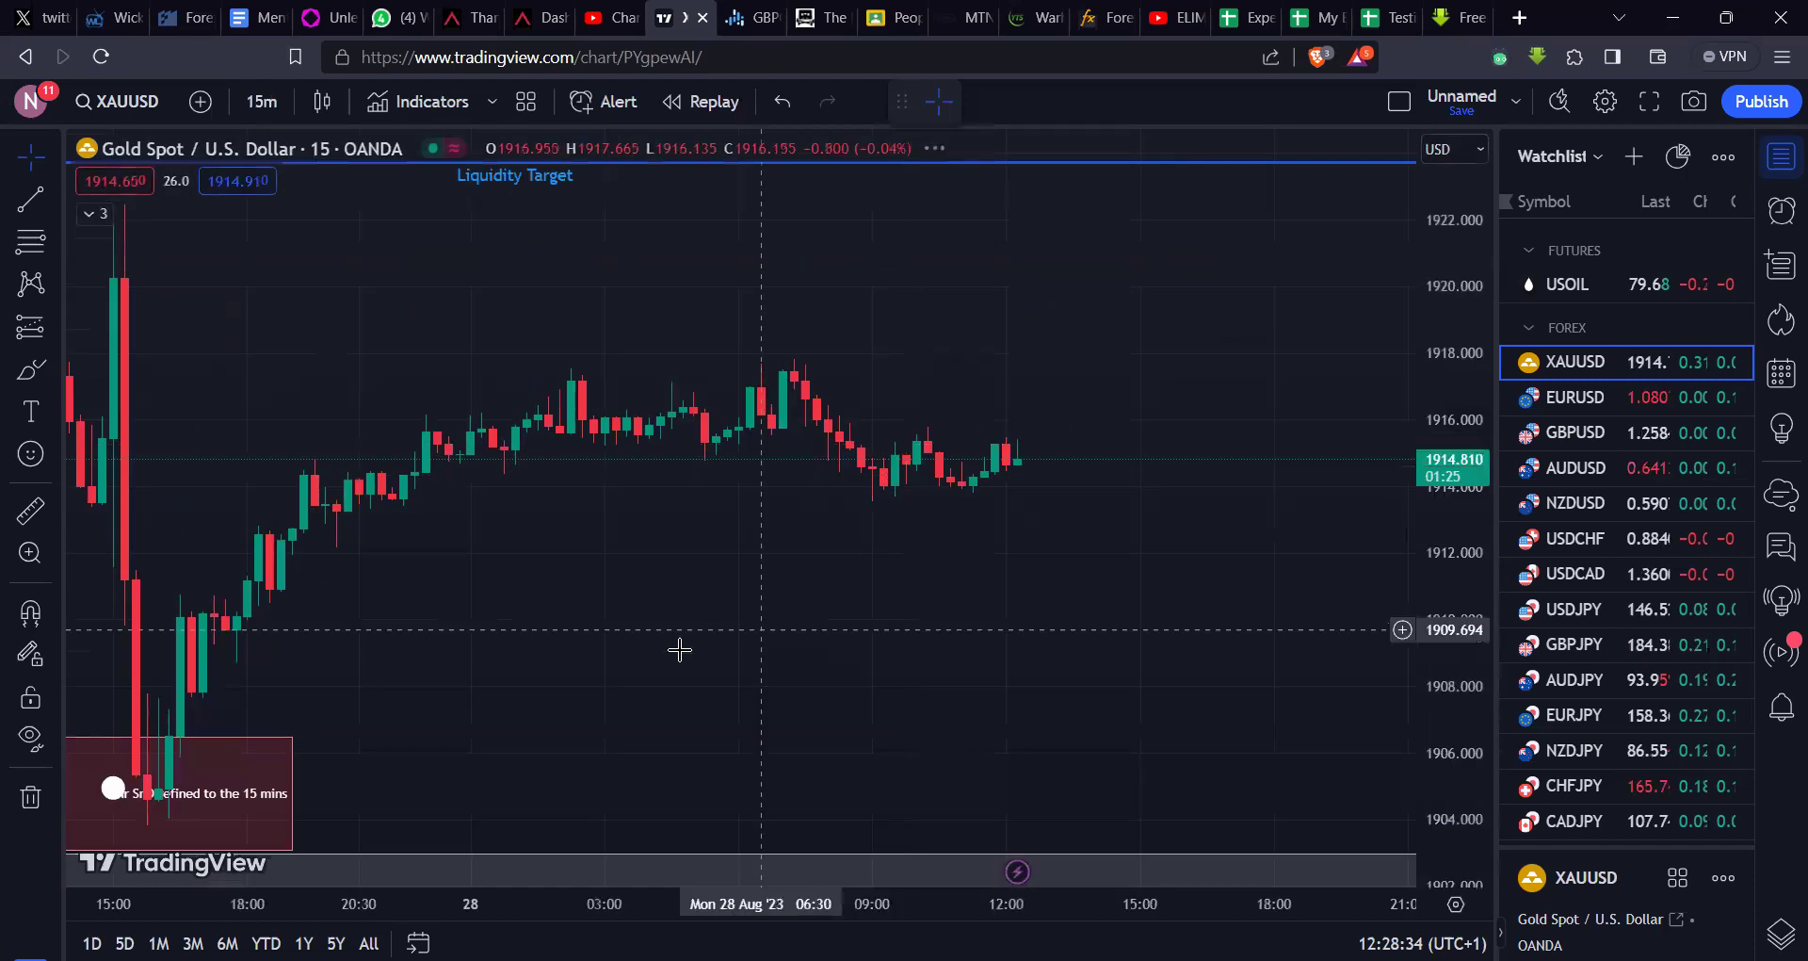
pyautogui.scroll(-4, 679, 650)
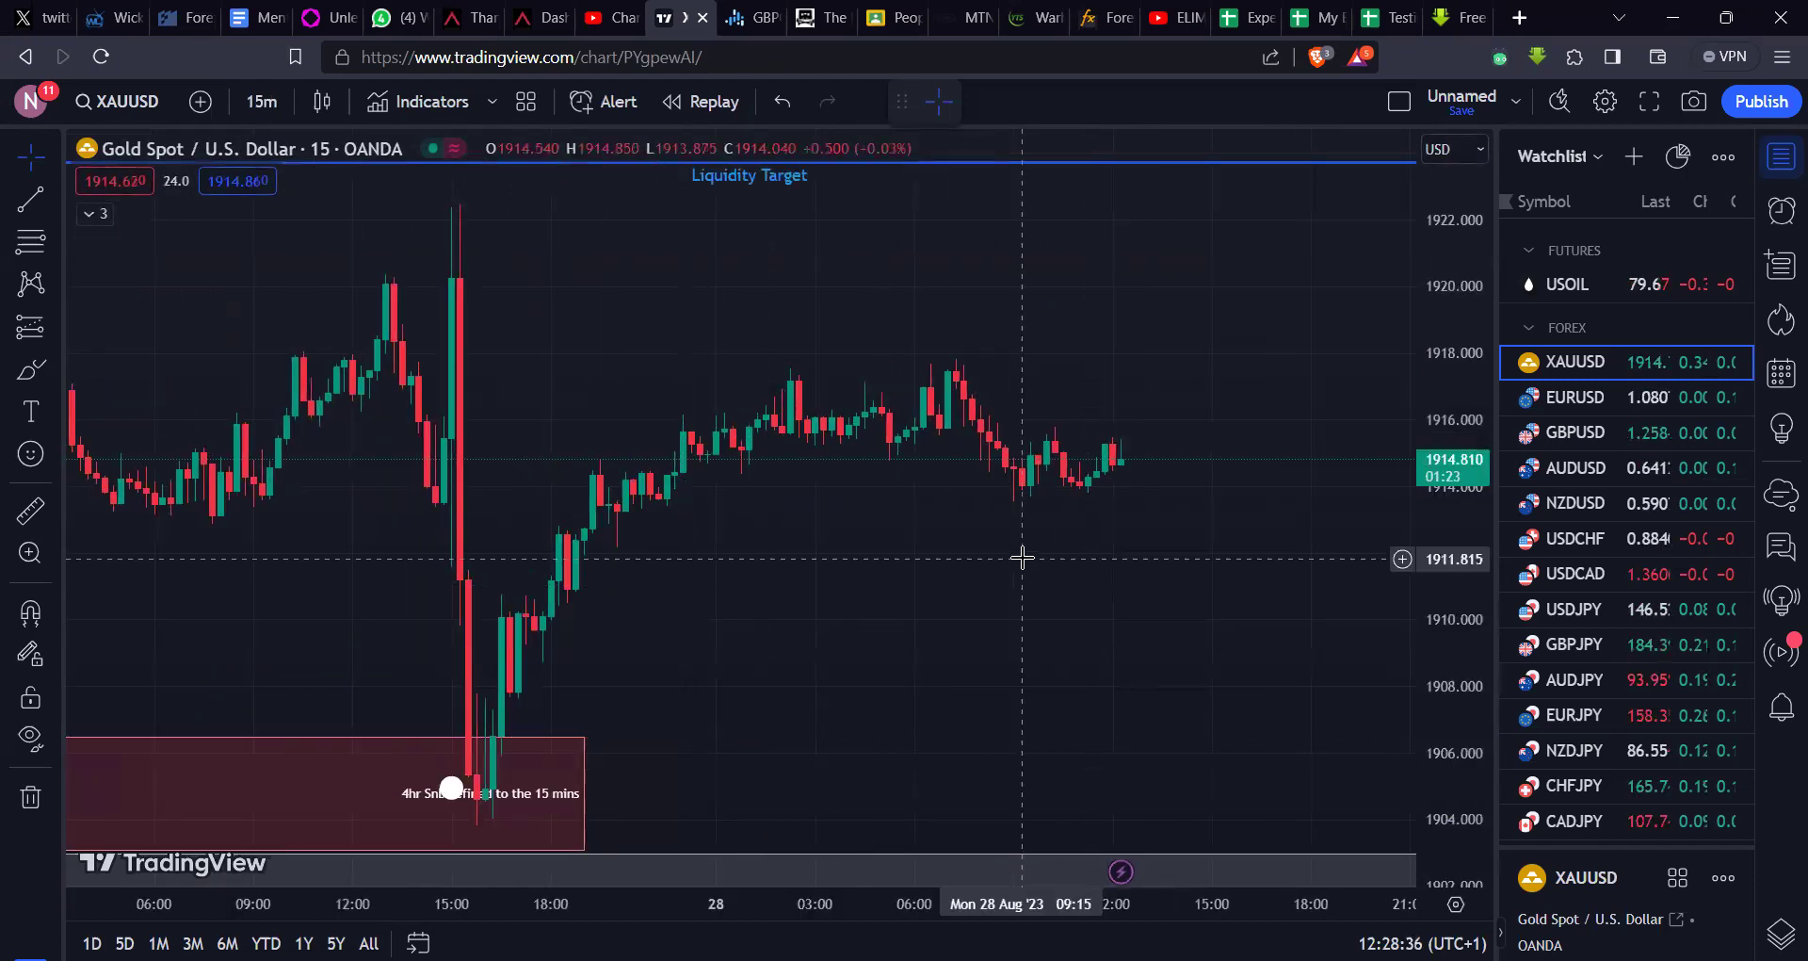
pyautogui.scroll(2, 1022, 557)
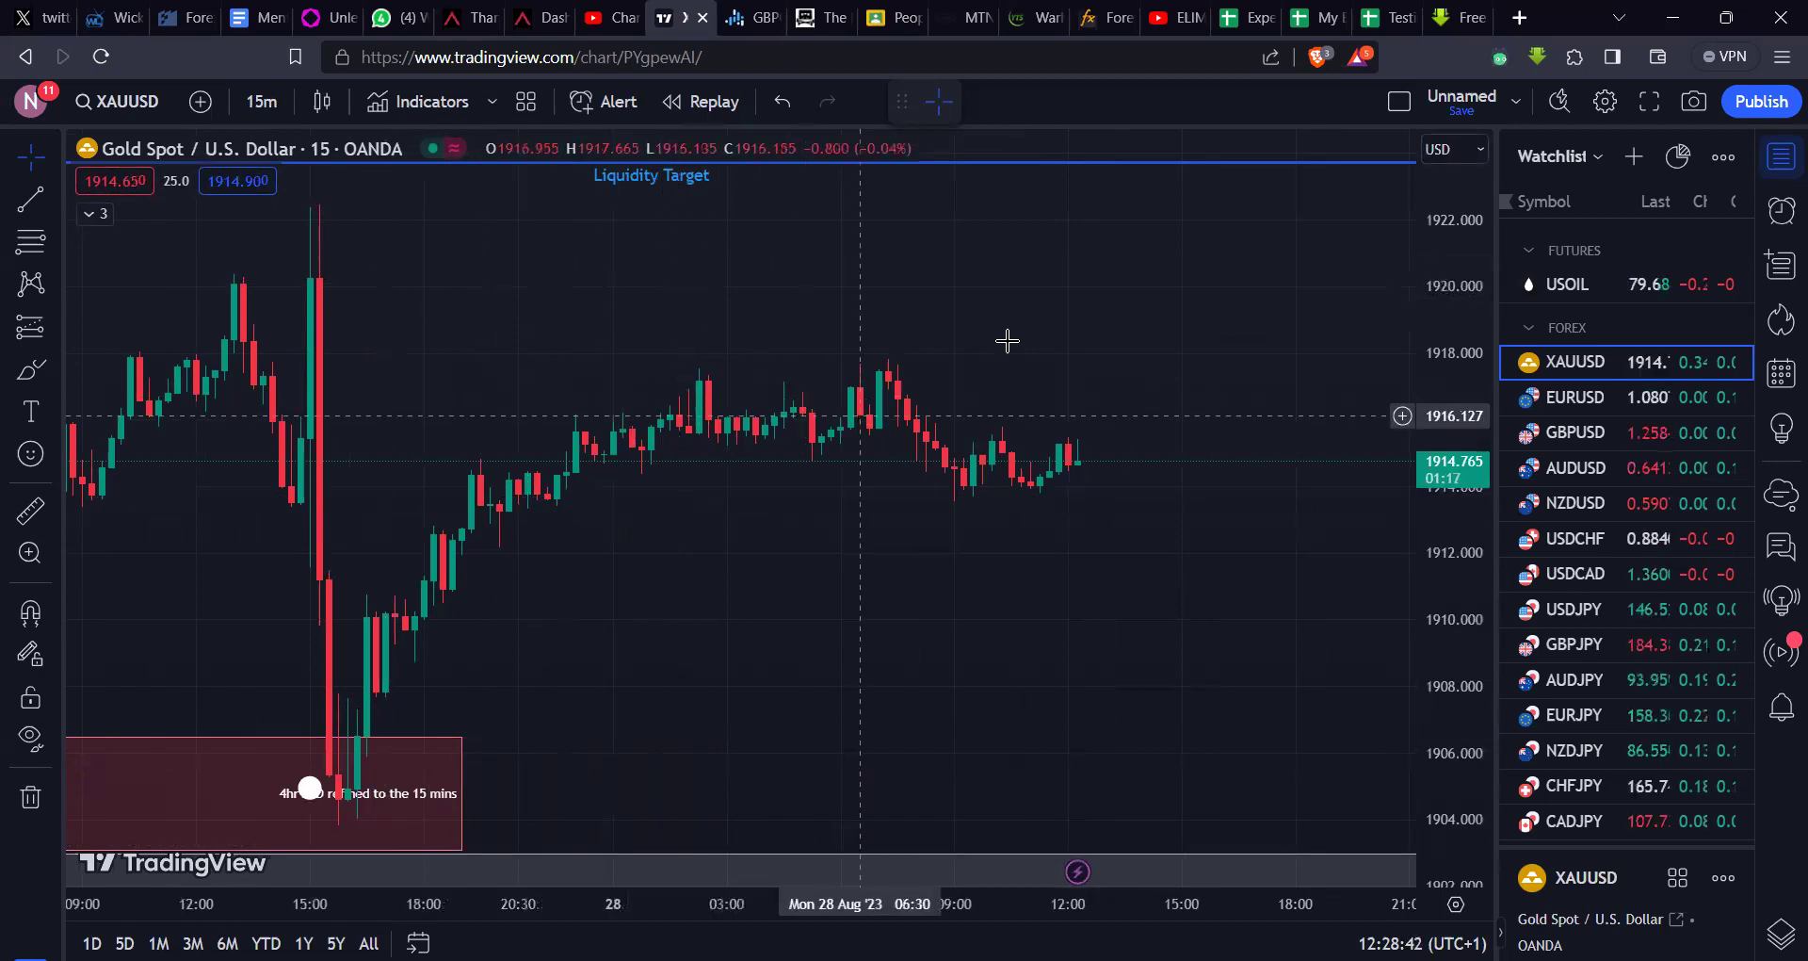
pyautogui.scroll(-3, 1055, 471)
pyautogui.hscroll(3, 1055, 471)
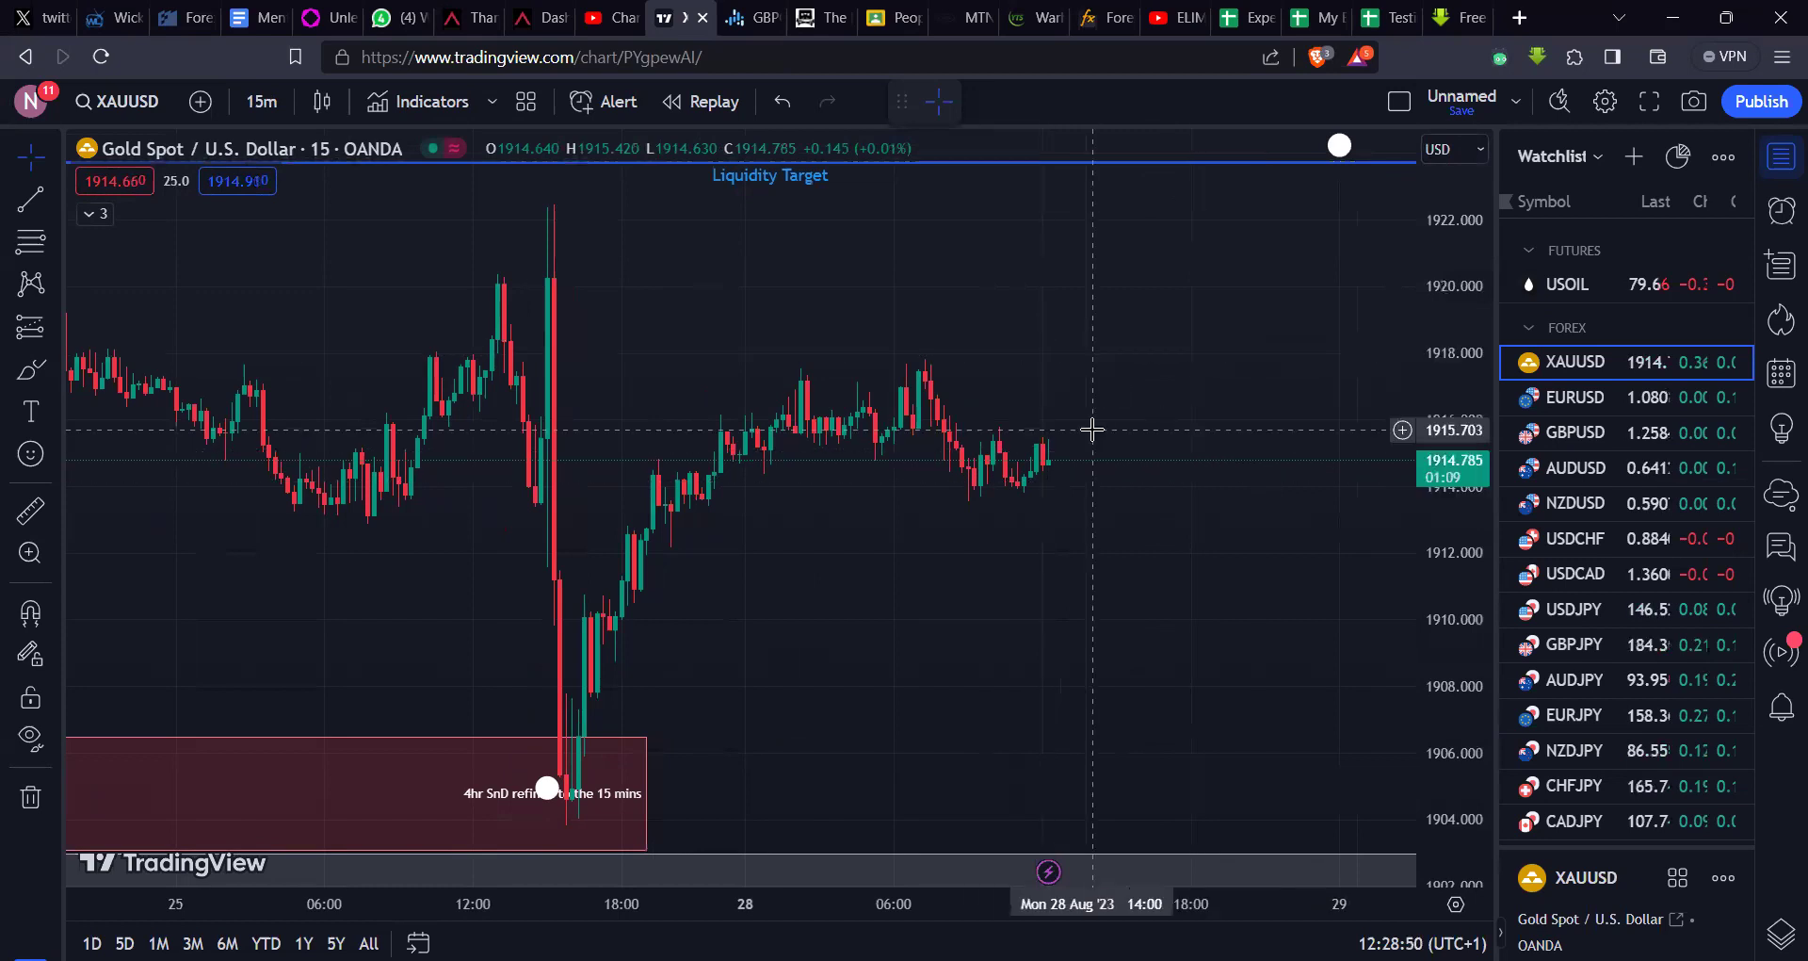
# Step: Open the EURUSD chart on the daily interval and show its price history from late 2021 onward
pyautogui.click(1562, 403)
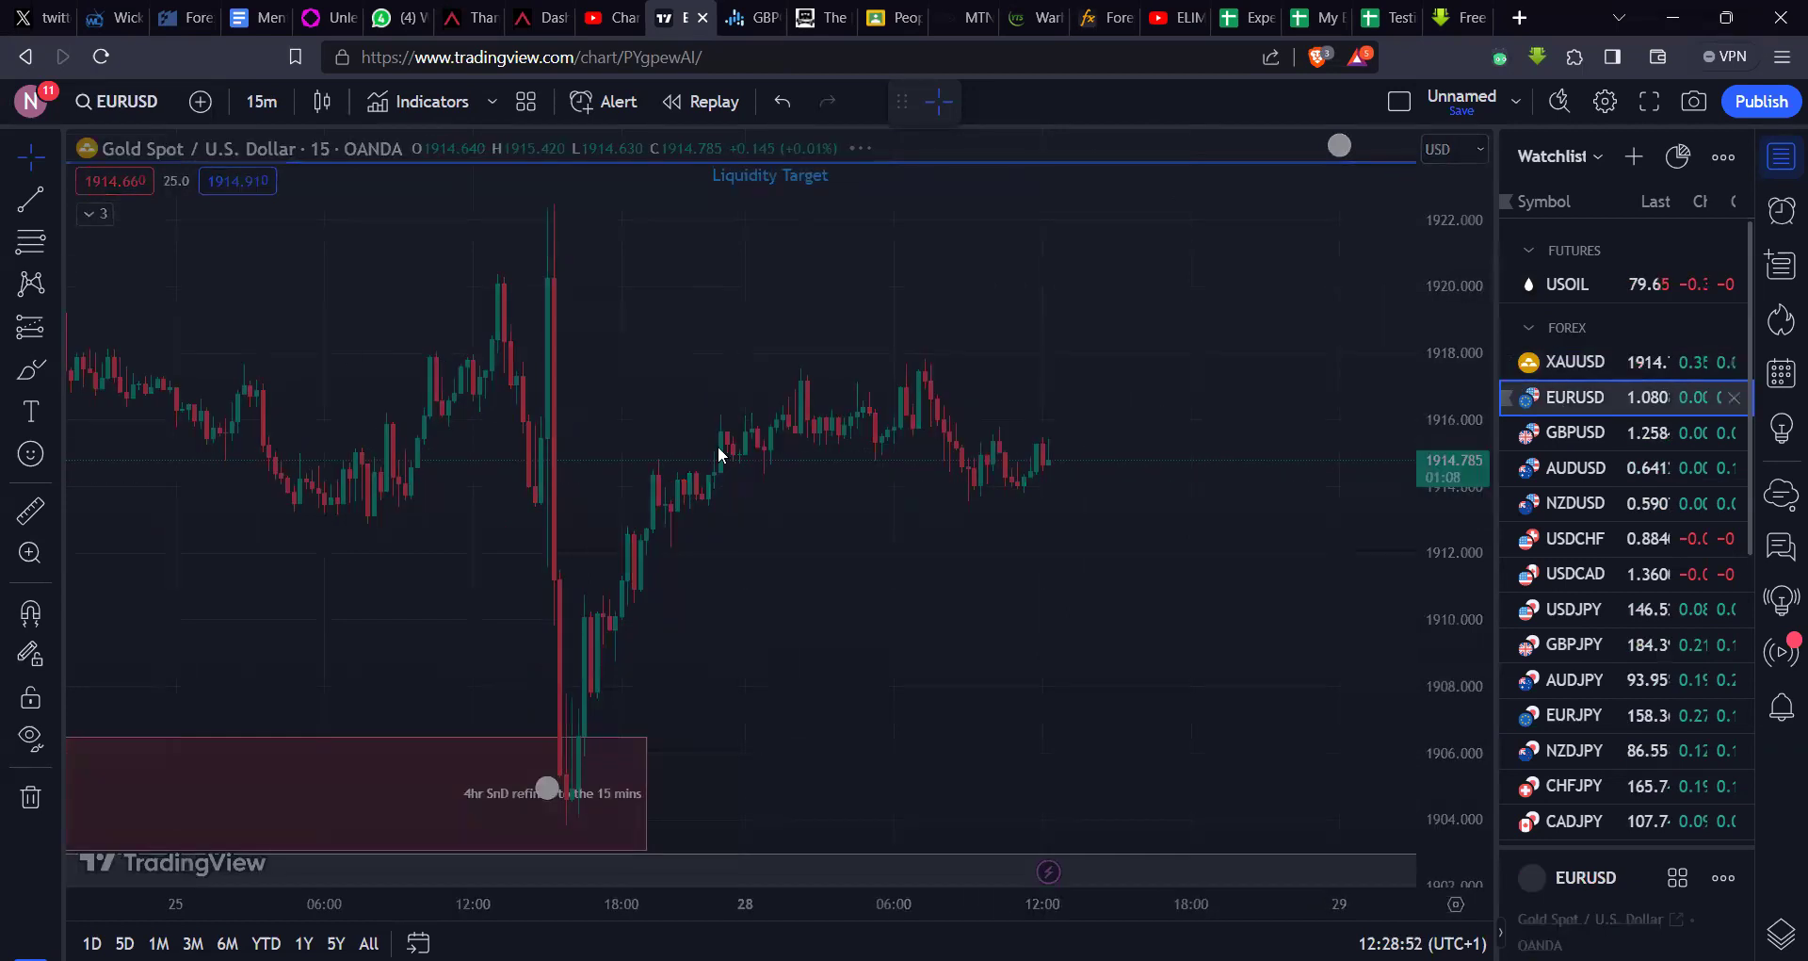
pyautogui.write('1')
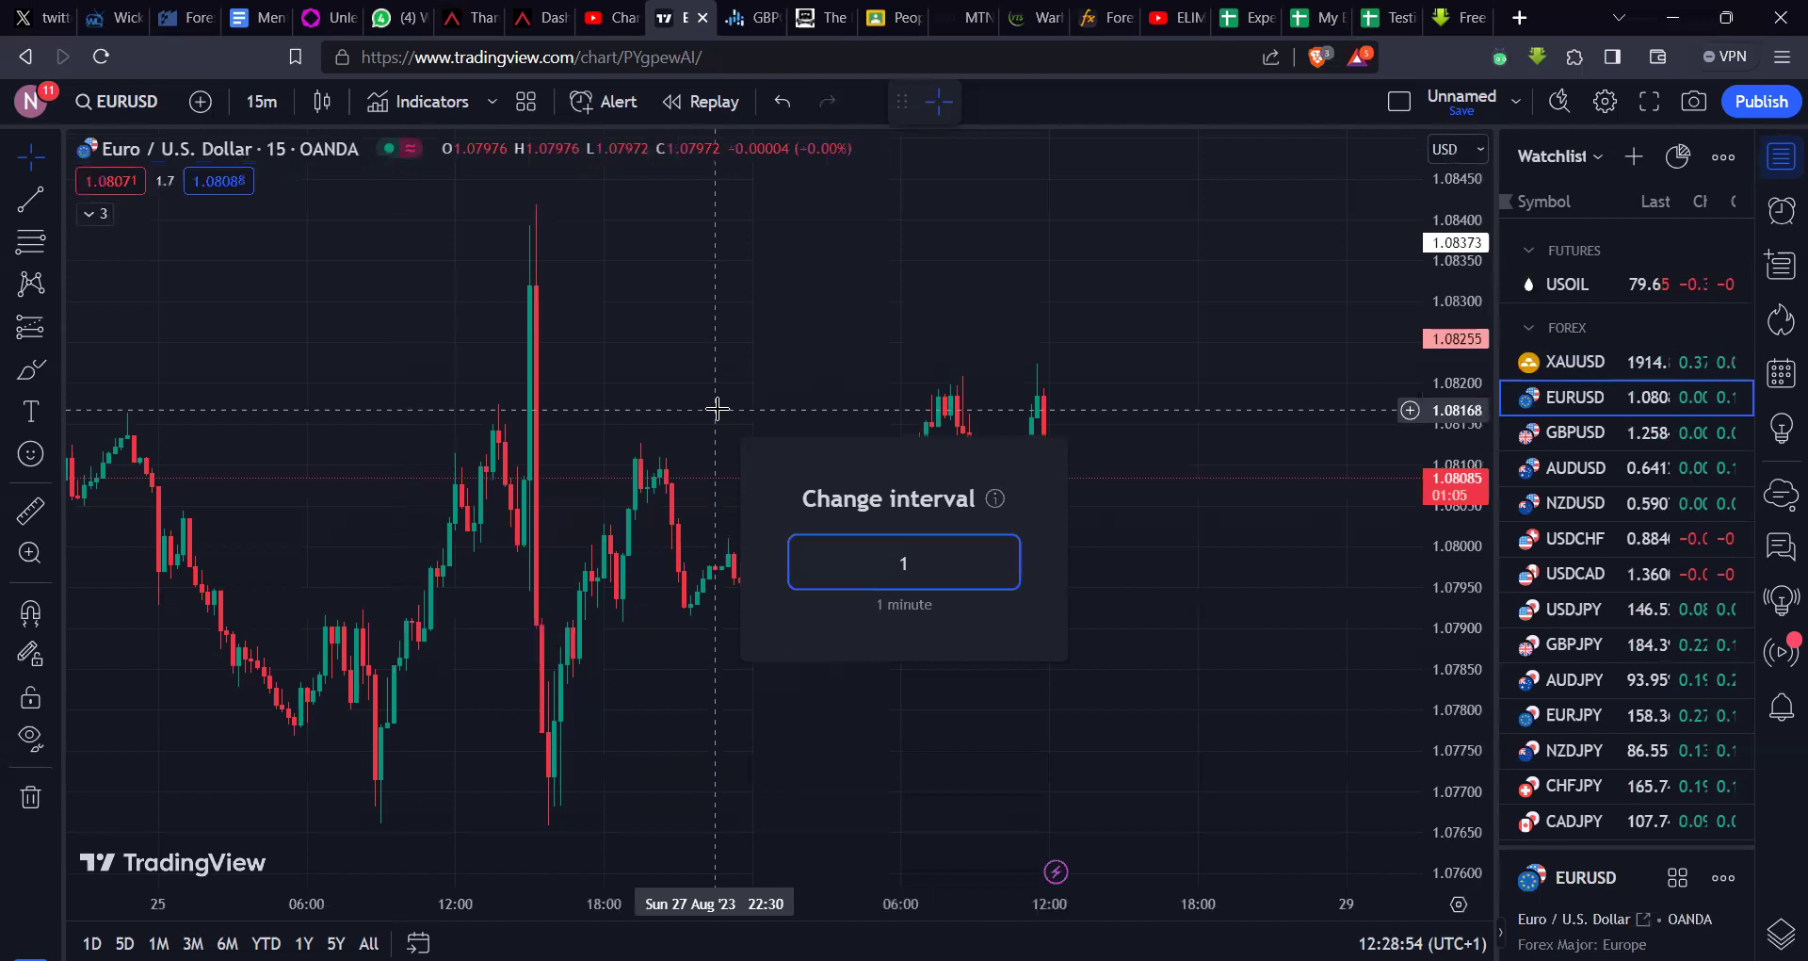
pyautogui.write('D')
pyautogui.press('Return')
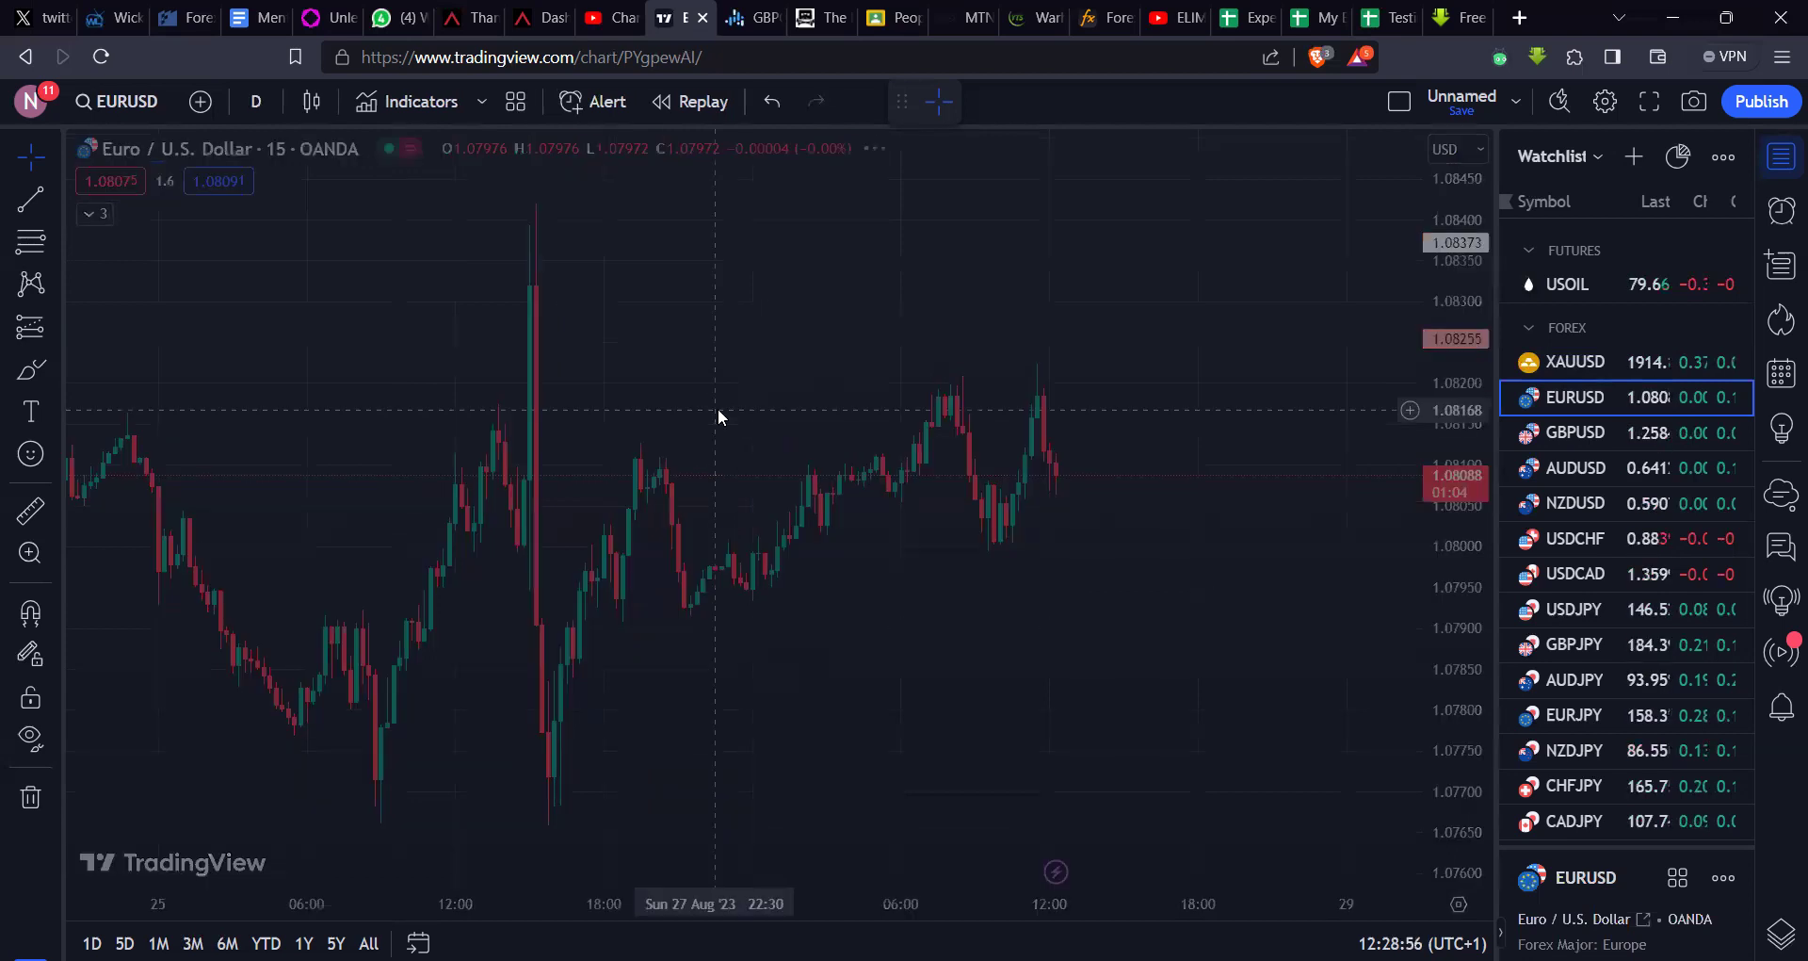
pyautogui.scroll(-6, 718, 409)
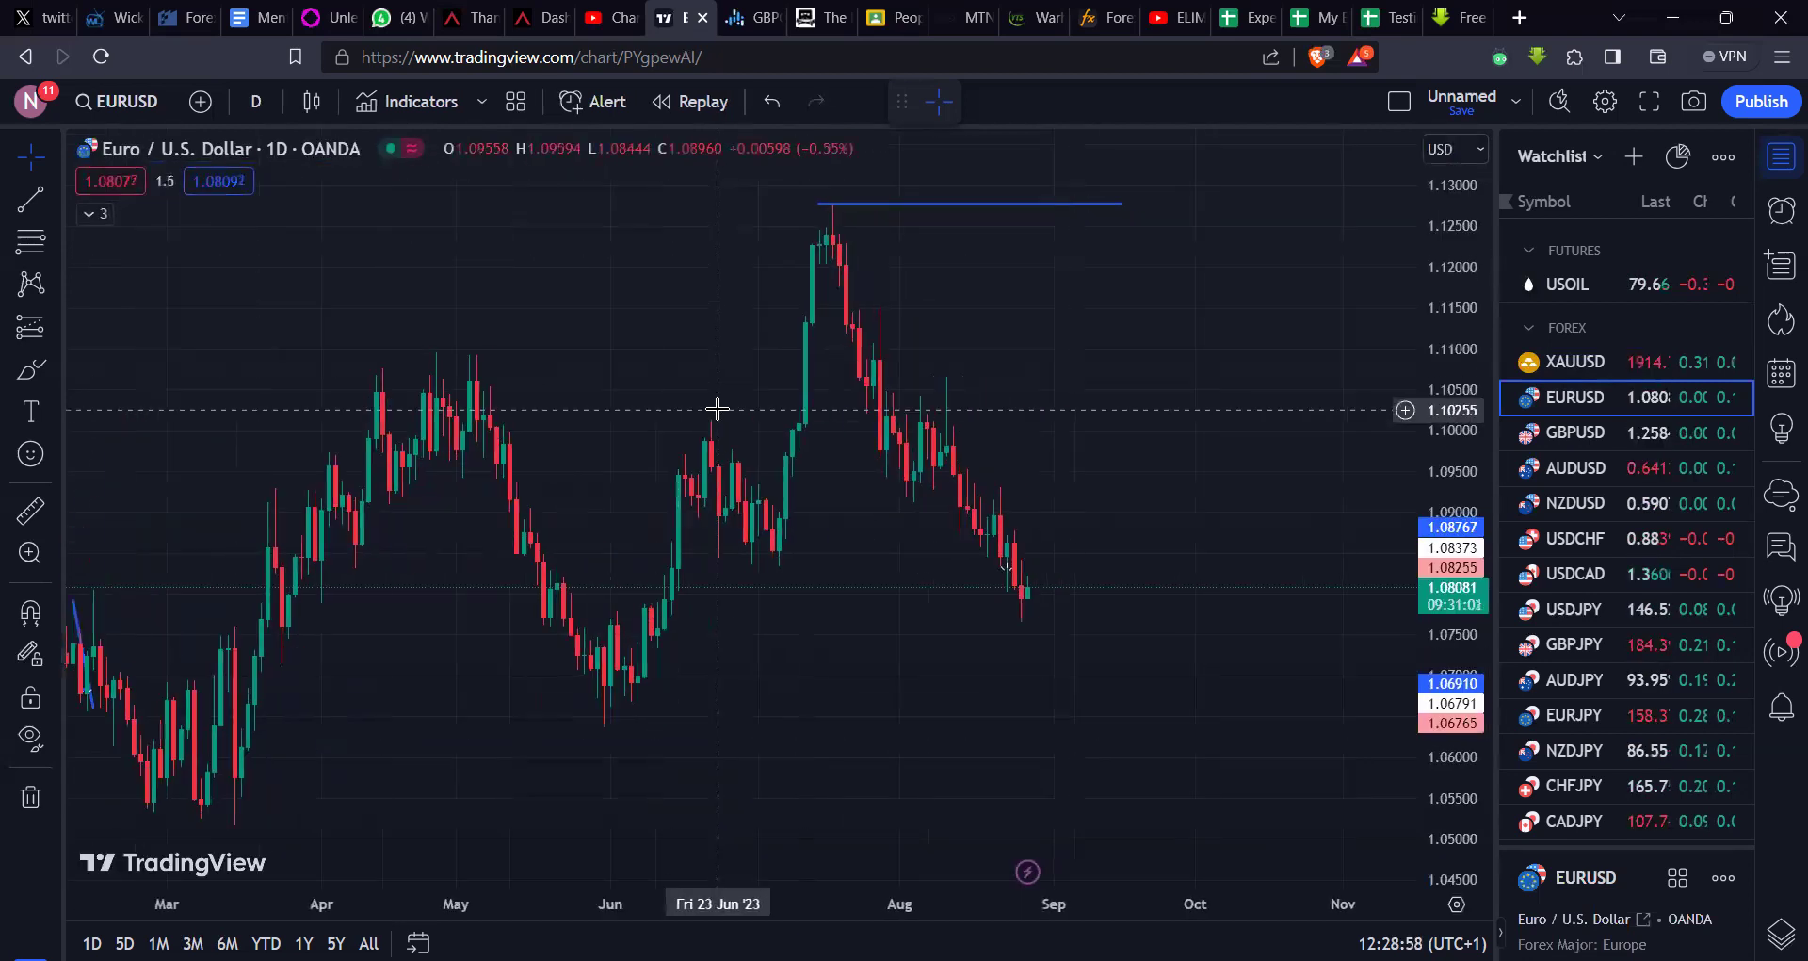
pyautogui.scroll(-5, 718, 409)
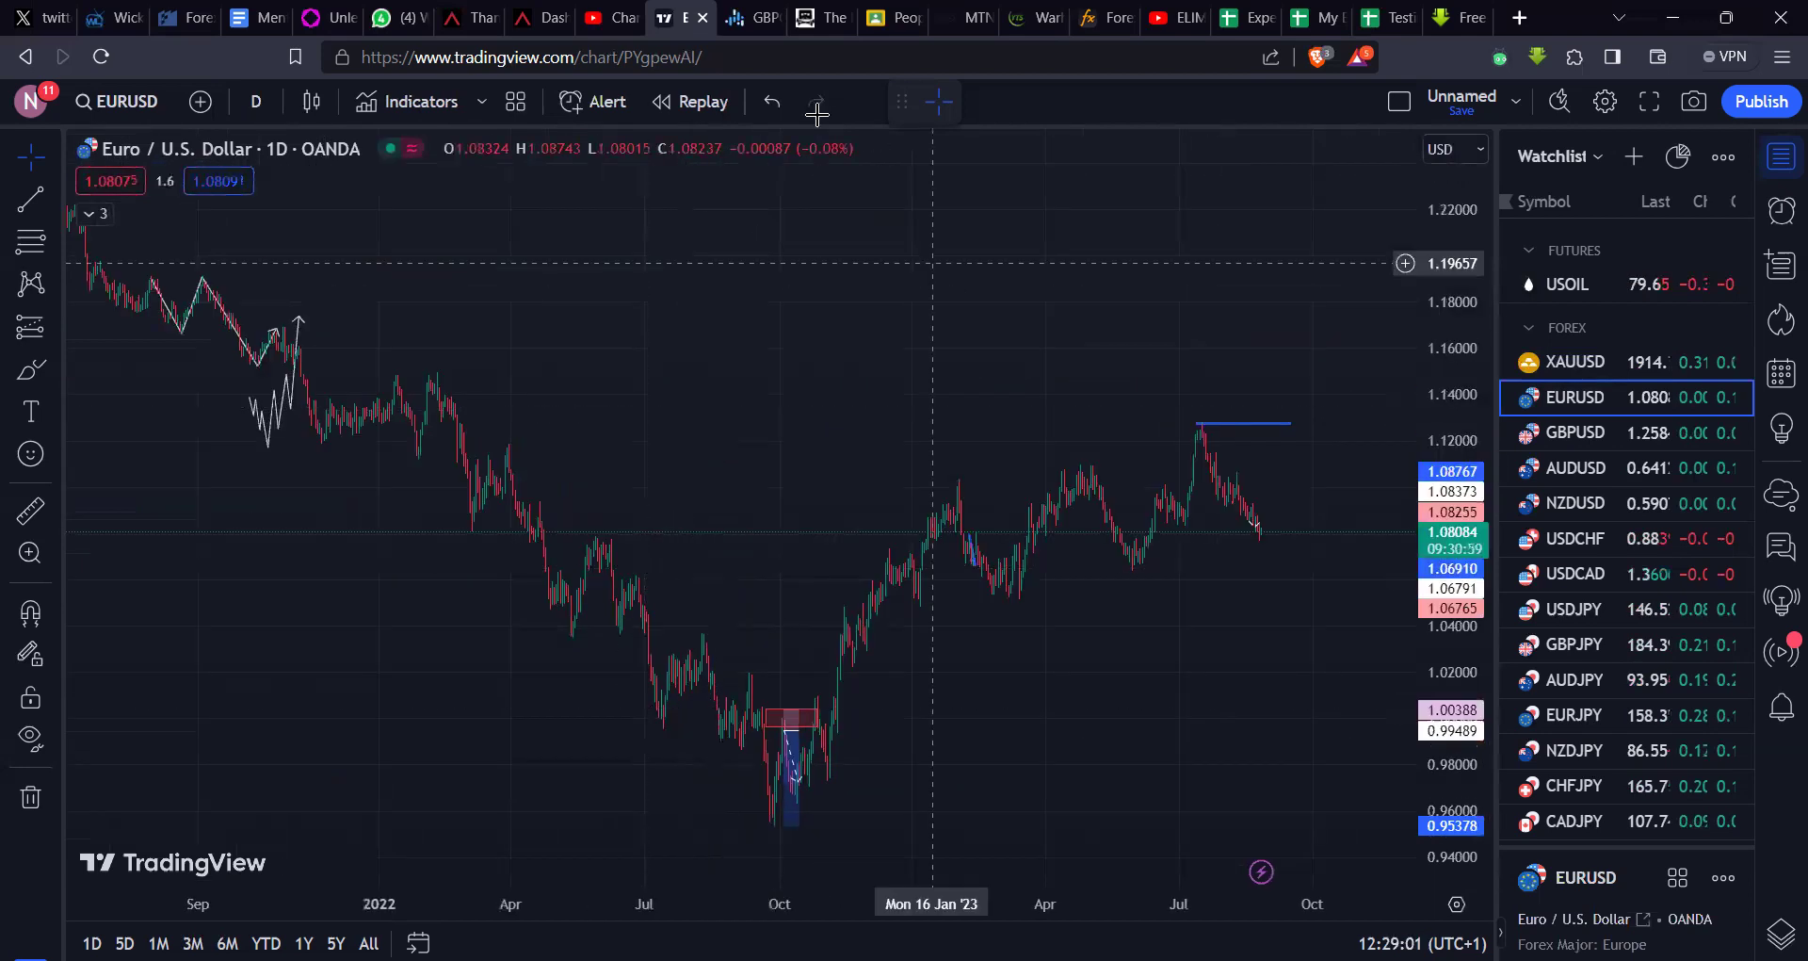
# Step: Draw a red horizontal line from the early July 2023 low across to the late August EURUSD price
pyautogui.moveTo(1175, 524); pyautogui.dragTo(1266, 520)
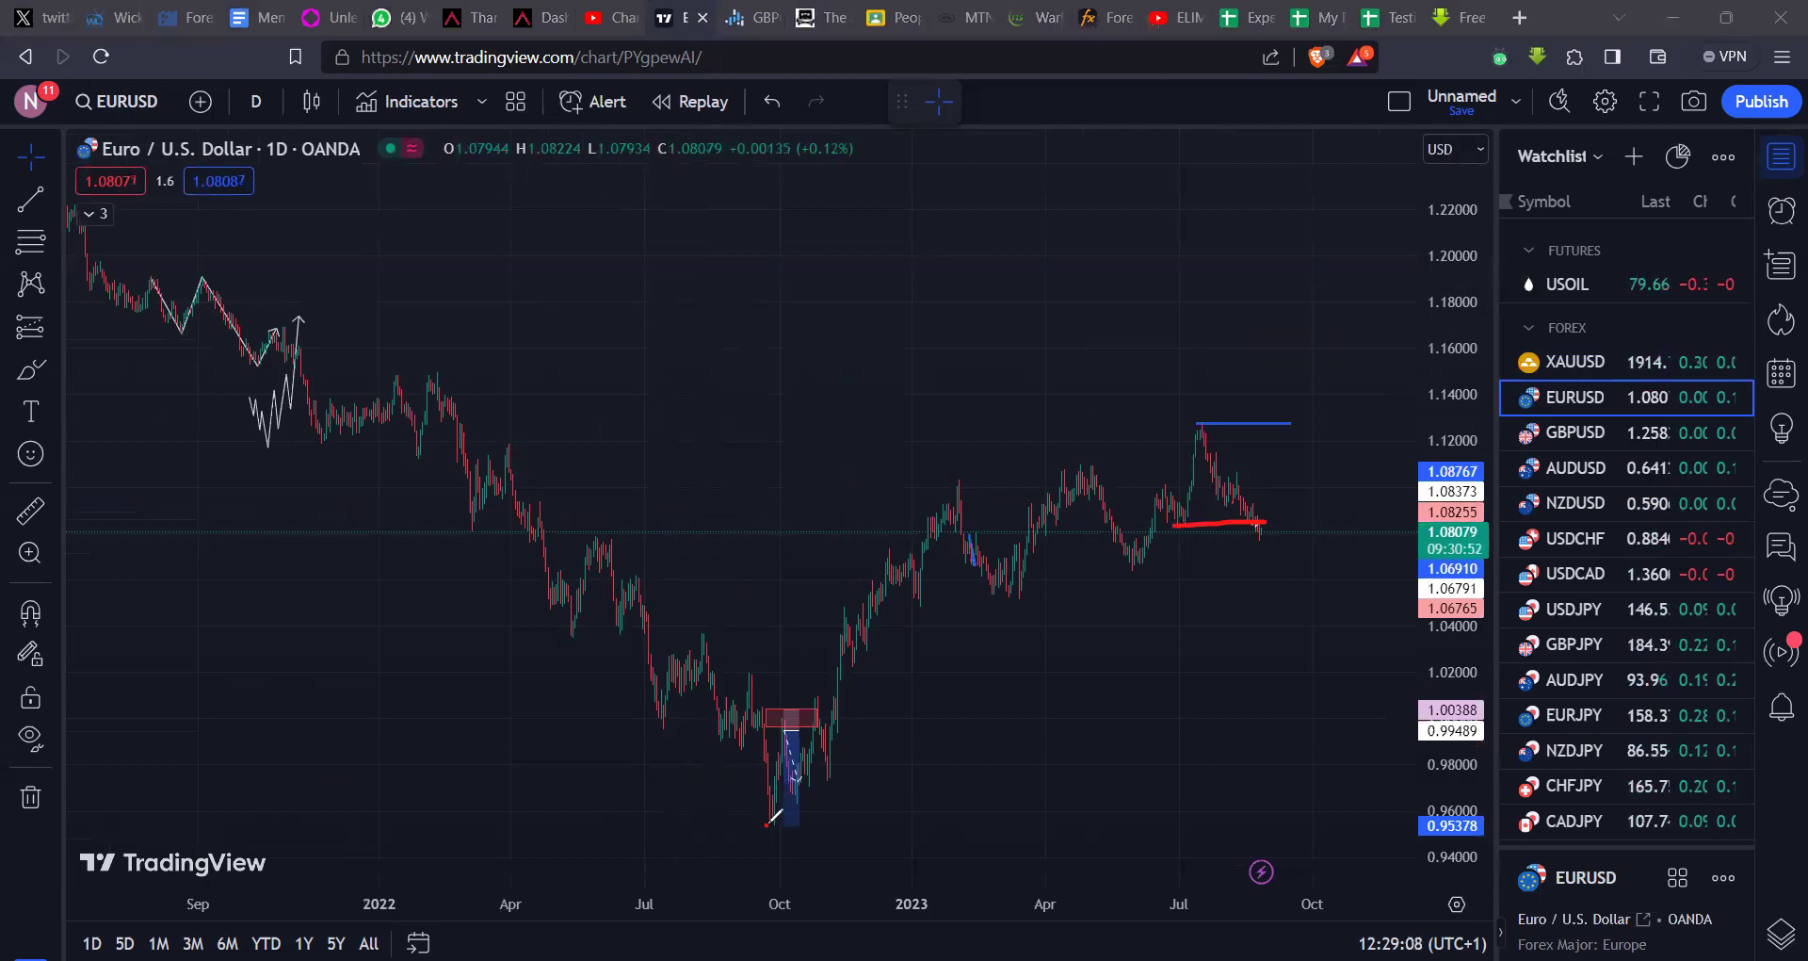
pyautogui.moveTo(798, 759); pyautogui.dragTo(806, 767)
pyautogui.hotkey('ctrl', 'z')
# Step: Trace the 2022 EURUSD downtrend swings in red down to the autumn low and undo the trace
pyautogui.moveTo(487, 513)
pyautogui.mouseDown()
pyautogui.moveTo(588, 563)
pyautogui.moveTo(706, 749)
pyautogui.moveTo(812, 744)
pyautogui.mouseUp()
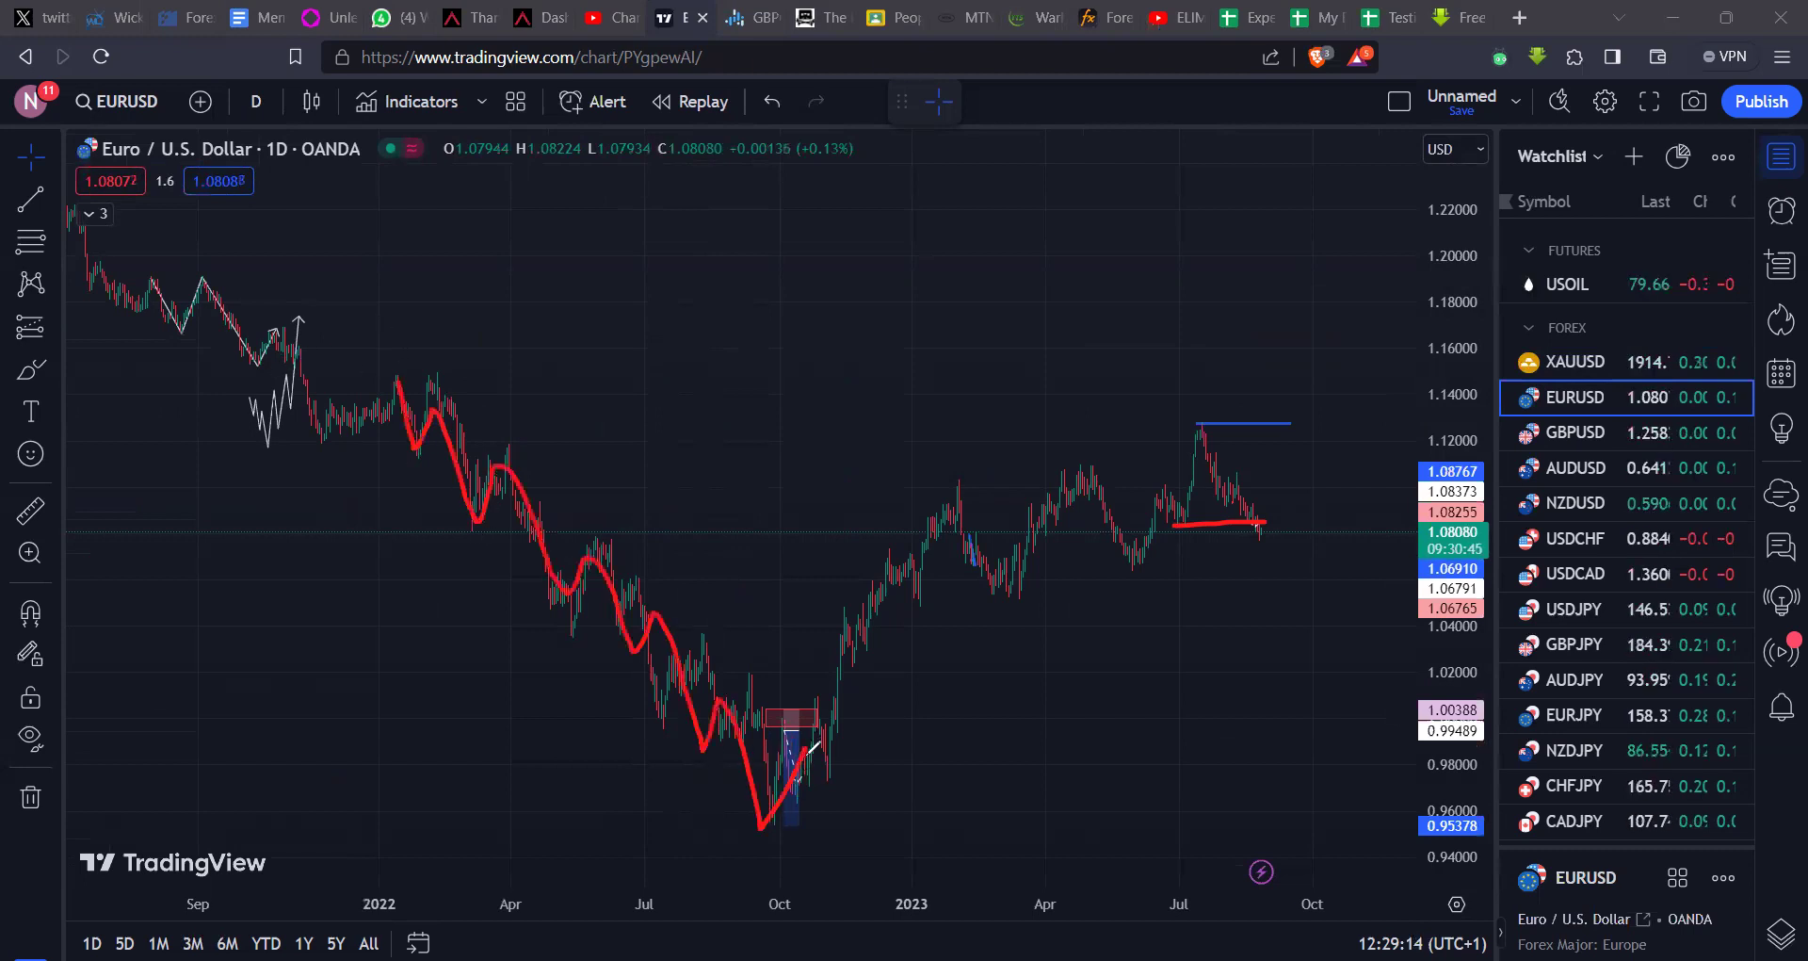
pyautogui.hotkey('ctrl', 'z')
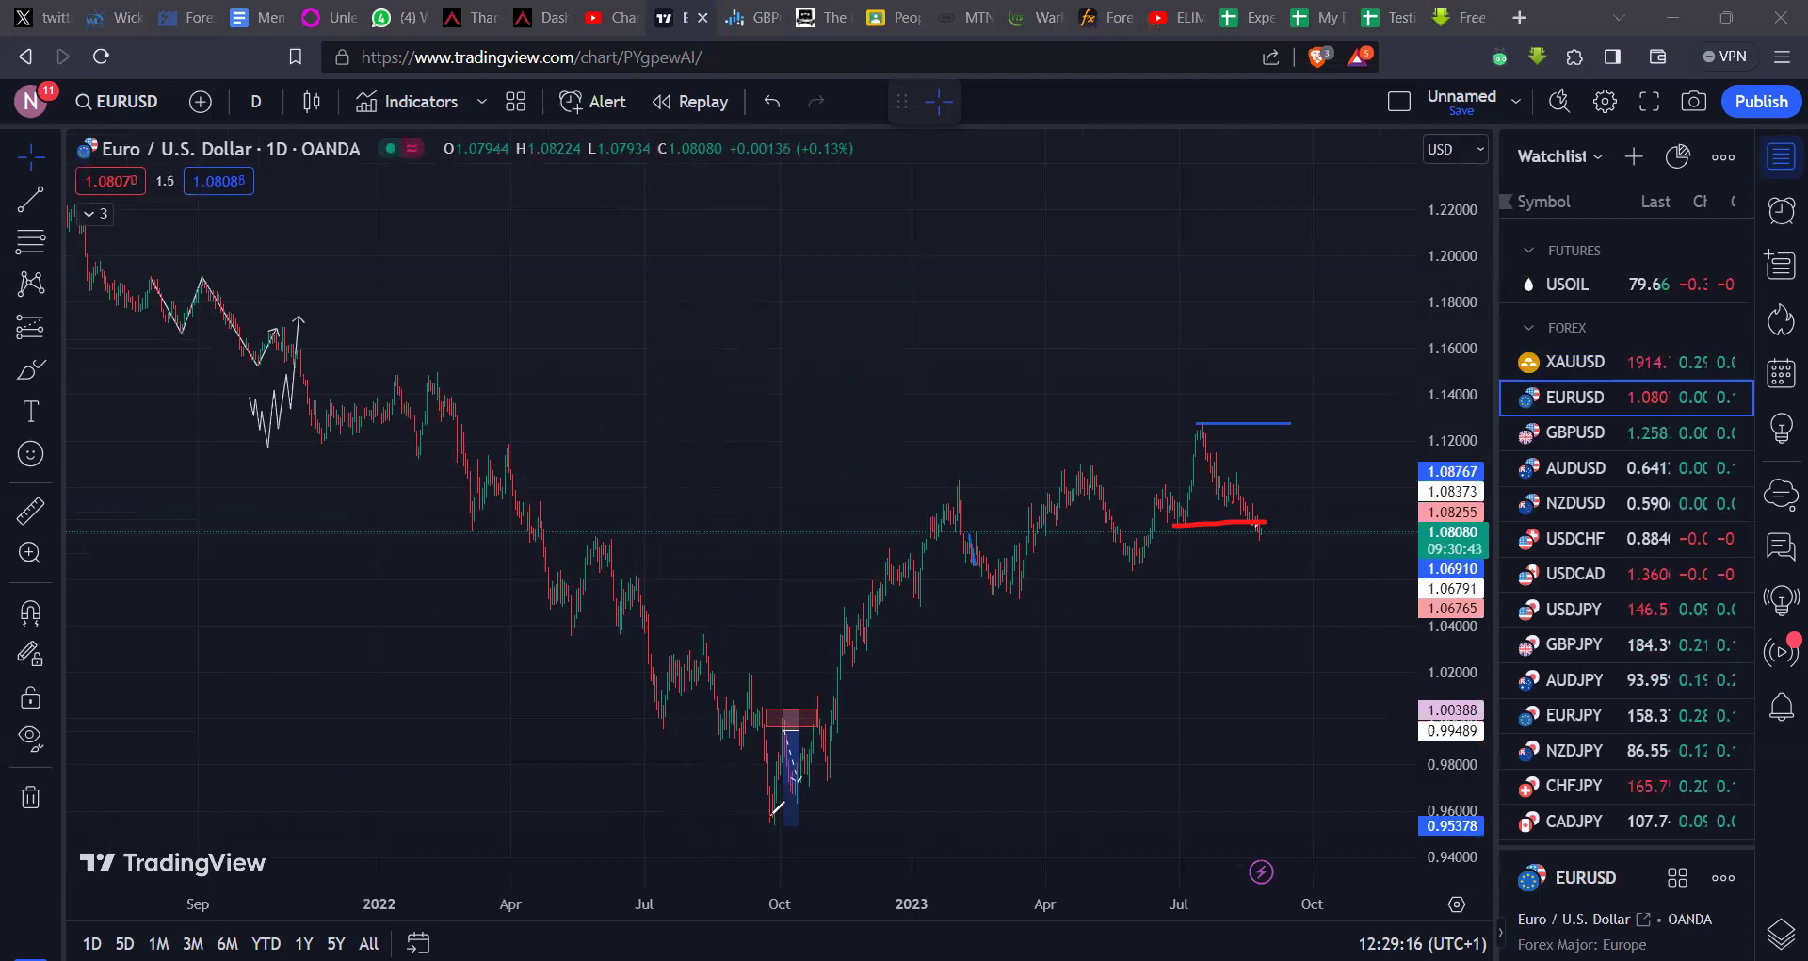
# Step: Trace the EURUSD uptrend swings in red from the autumn 2022 low toward the July 2023 high, undoing the excess stroke
pyautogui.moveTo(770, 817); pyautogui.dragTo(848, 759)
pyautogui.moveTo(906, 618)
pyautogui.mouseDown()
pyautogui.moveTo(947, 567)
pyautogui.moveTo(1015, 591)
pyautogui.mouseUp()
pyautogui.moveTo(1088, 468)
pyautogui.mouseDown()
pyautogui.moveTo(1133, 579)
pyautogui.moveTo(1198, 431)
pyautogui.moveTo(1261, 546)
pyautogui.moveTo(1321, 299)
pyautogui.mouseUp()
pyautogui.hotkey('ctrl', 'z')
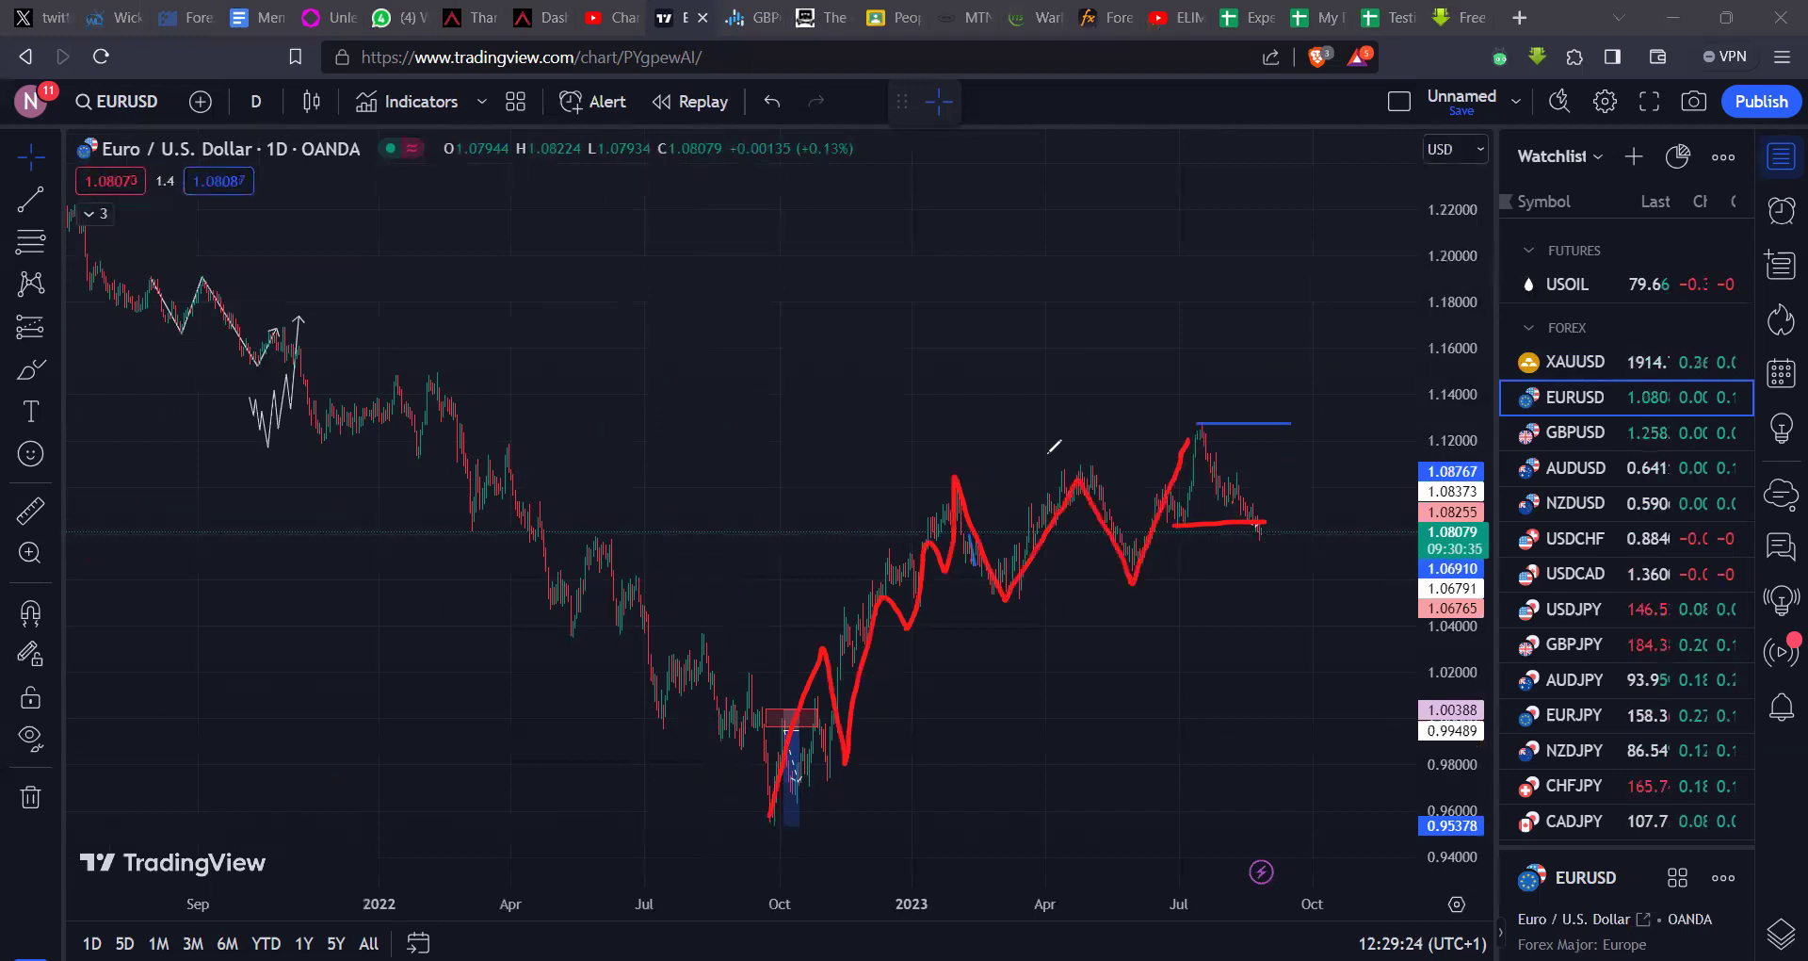
# Step: Clear the red uptrend trace, mark the EURUSD low around early June 2023 with a red arc, and clear the remaining red strokes
pyautogui.hotkey('ctrl', 'z')
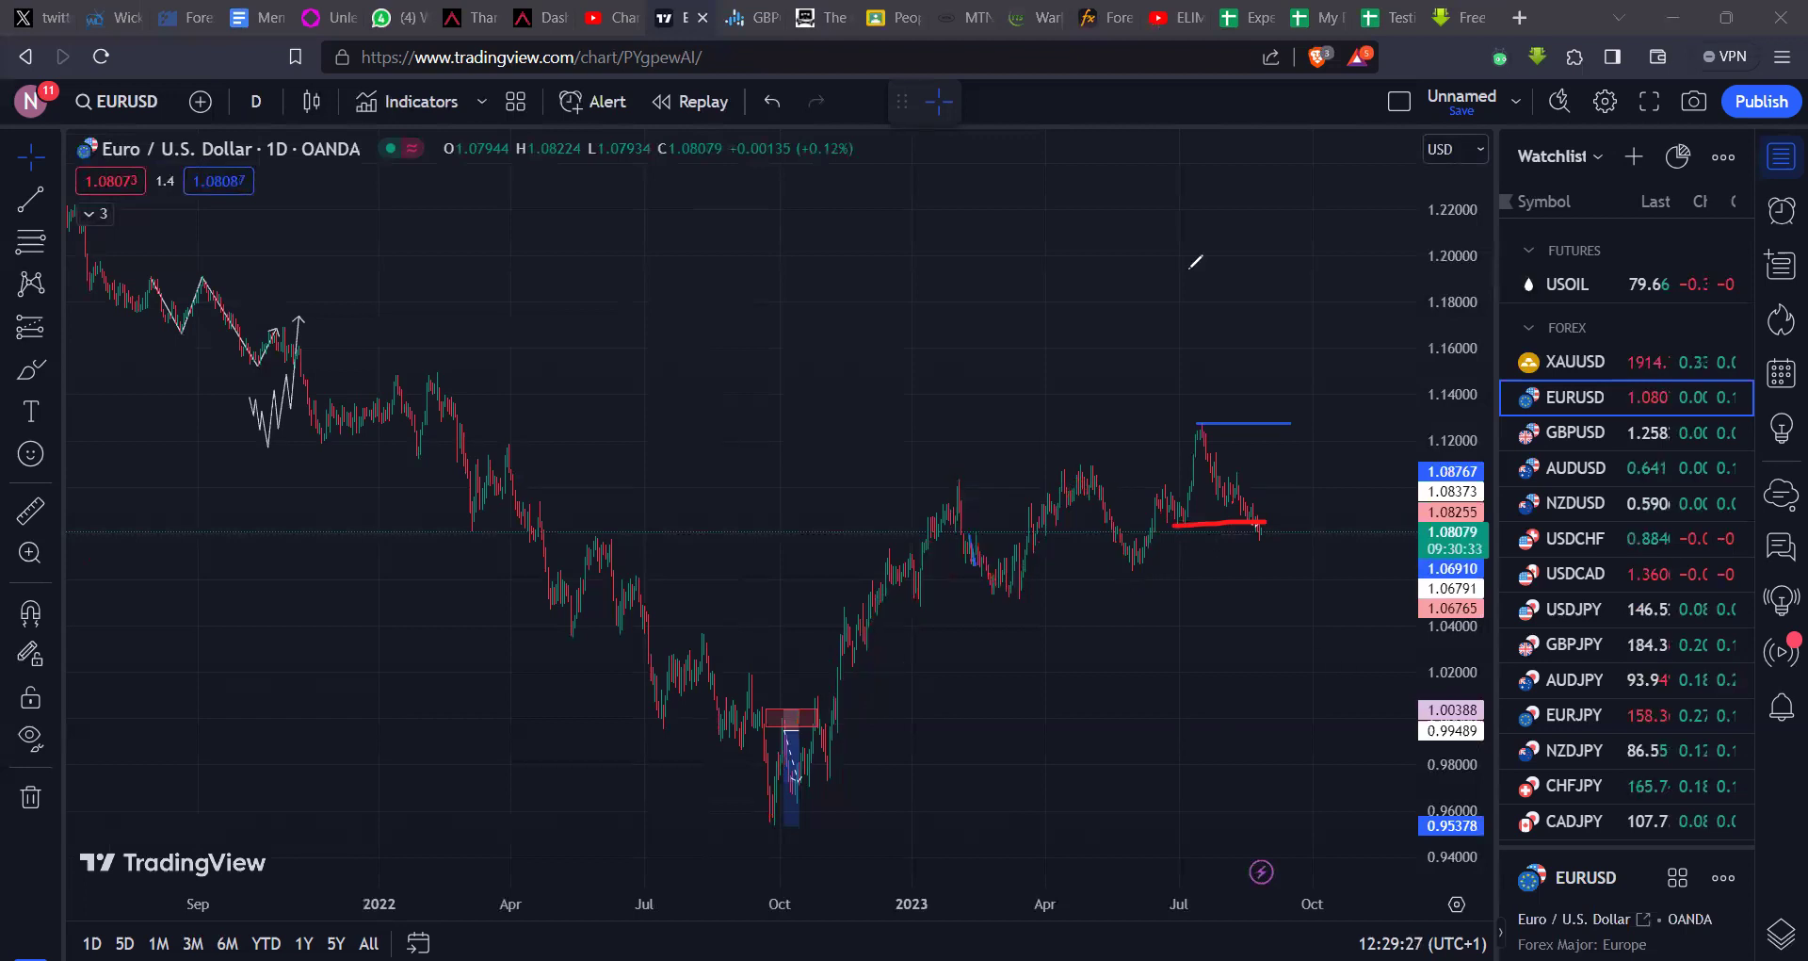
pyautogui.scroll(10, 1048, 436)
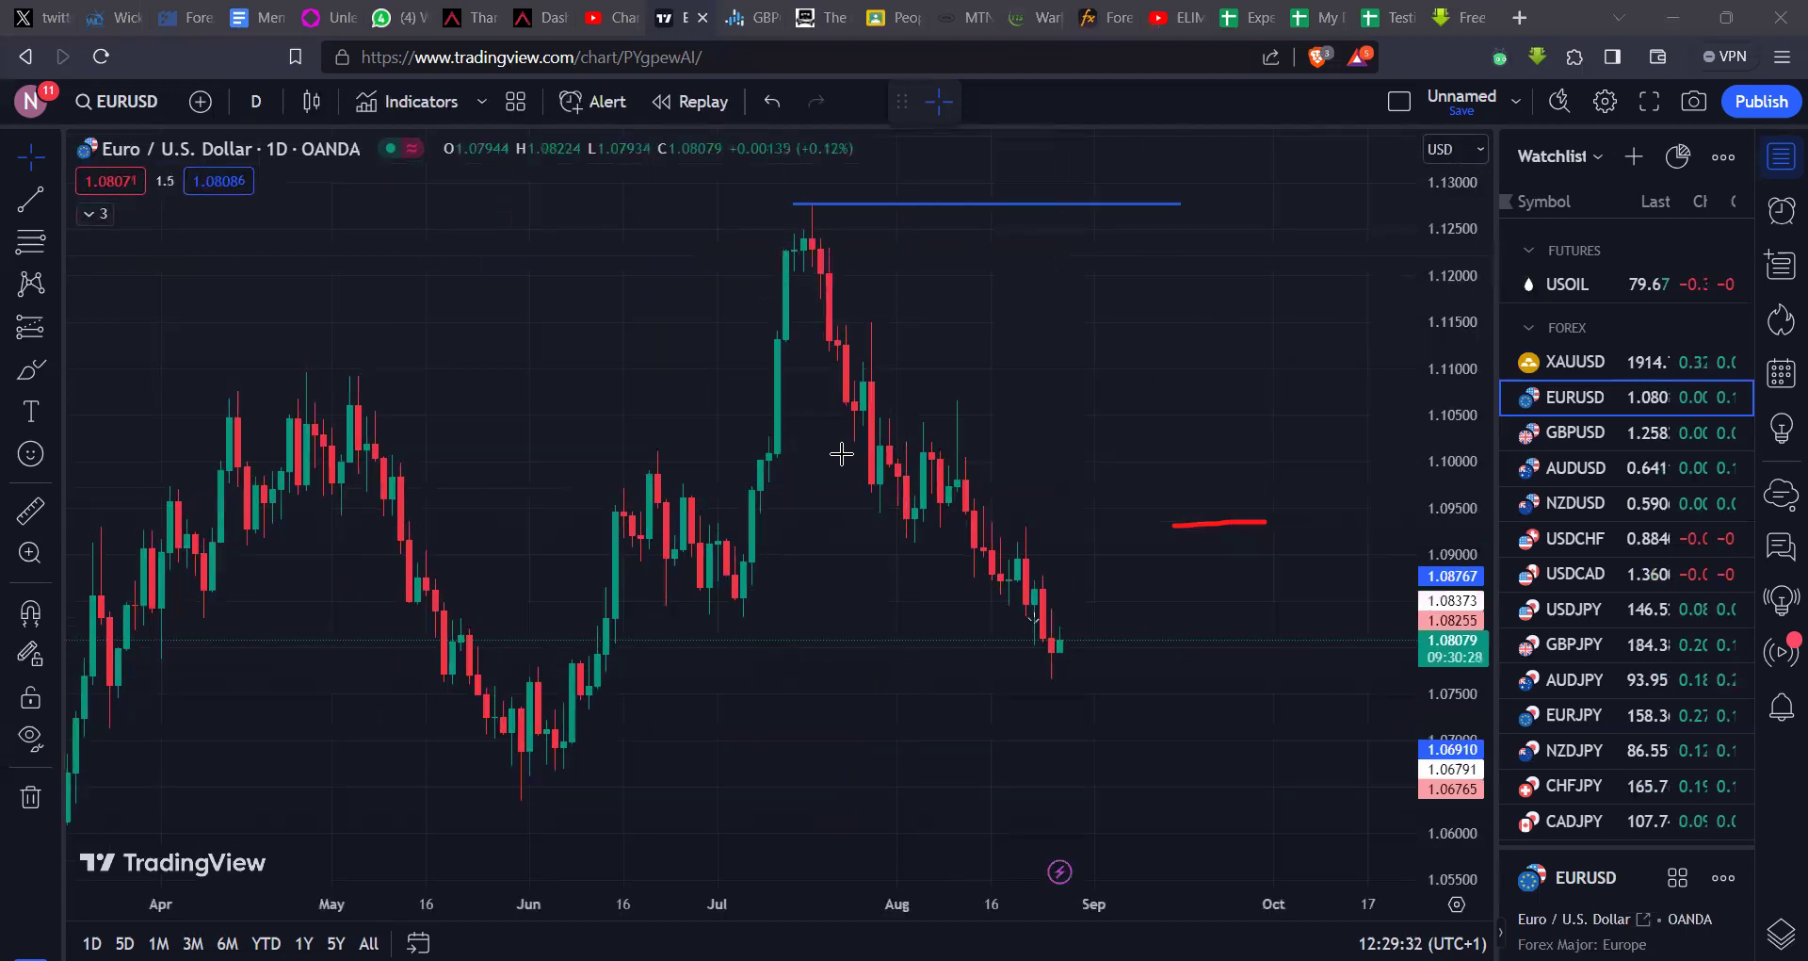
pyautogui.moveTo(484, 787); pyautogui.dragTo(569, 811)
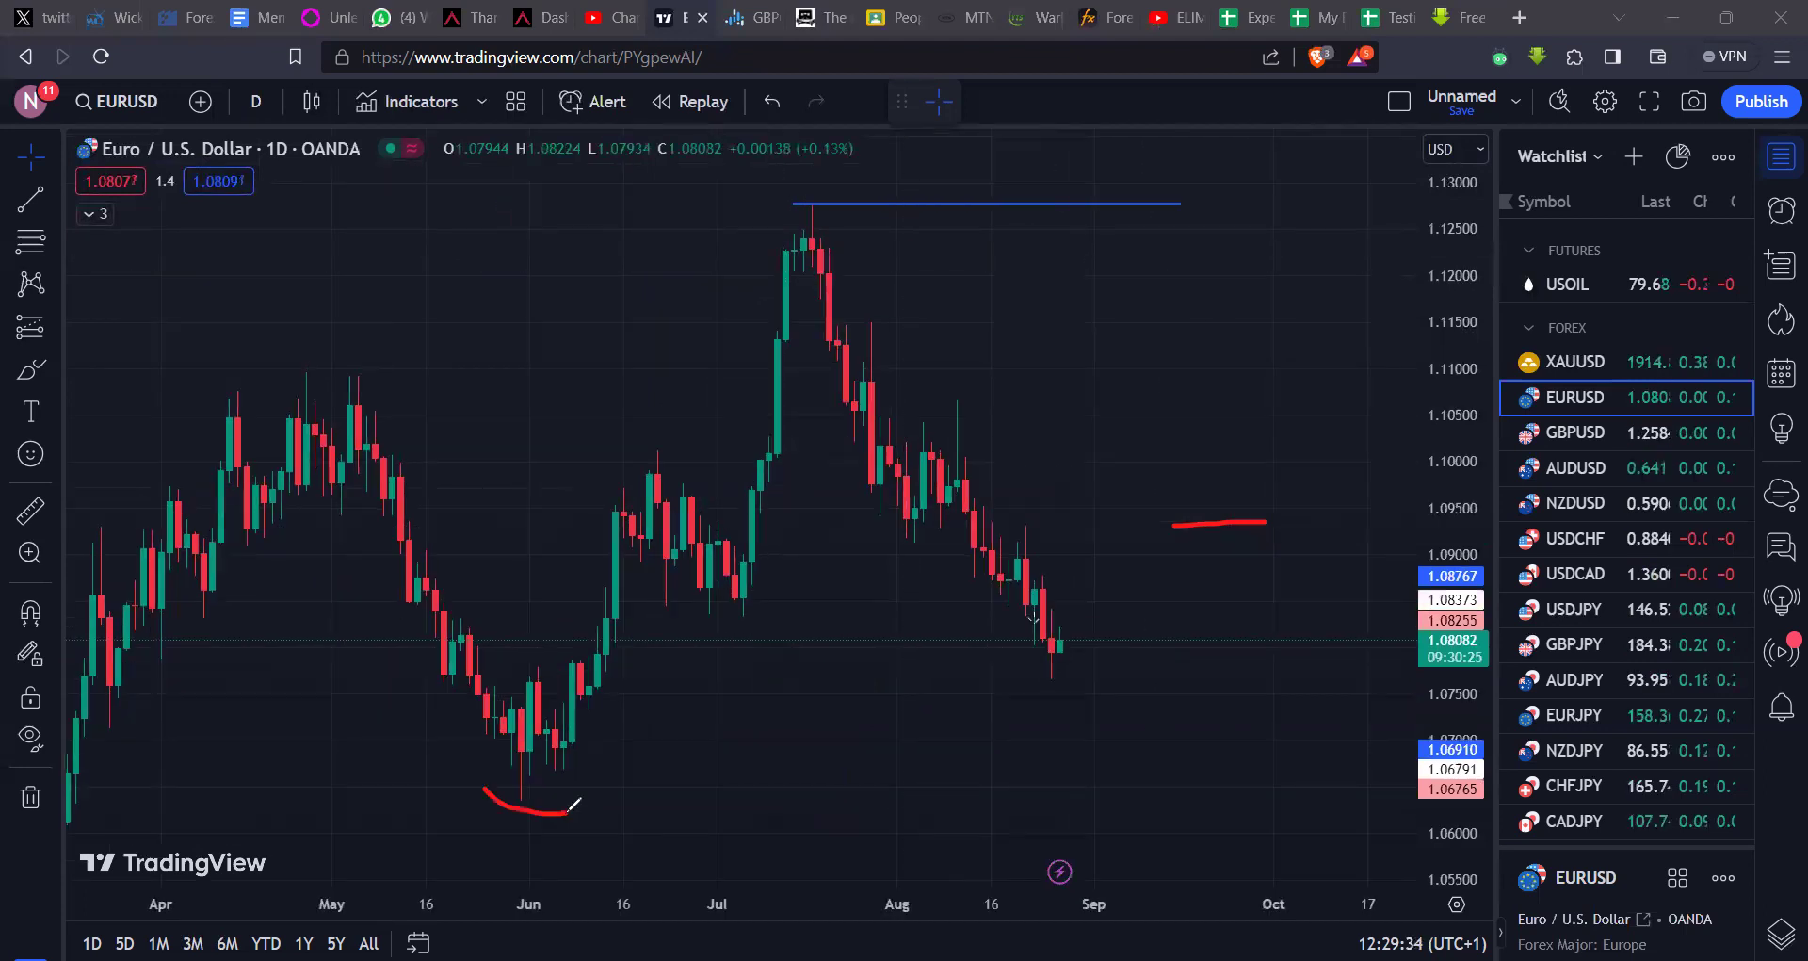
pyautogui.hotkey('ctrl', 'z')
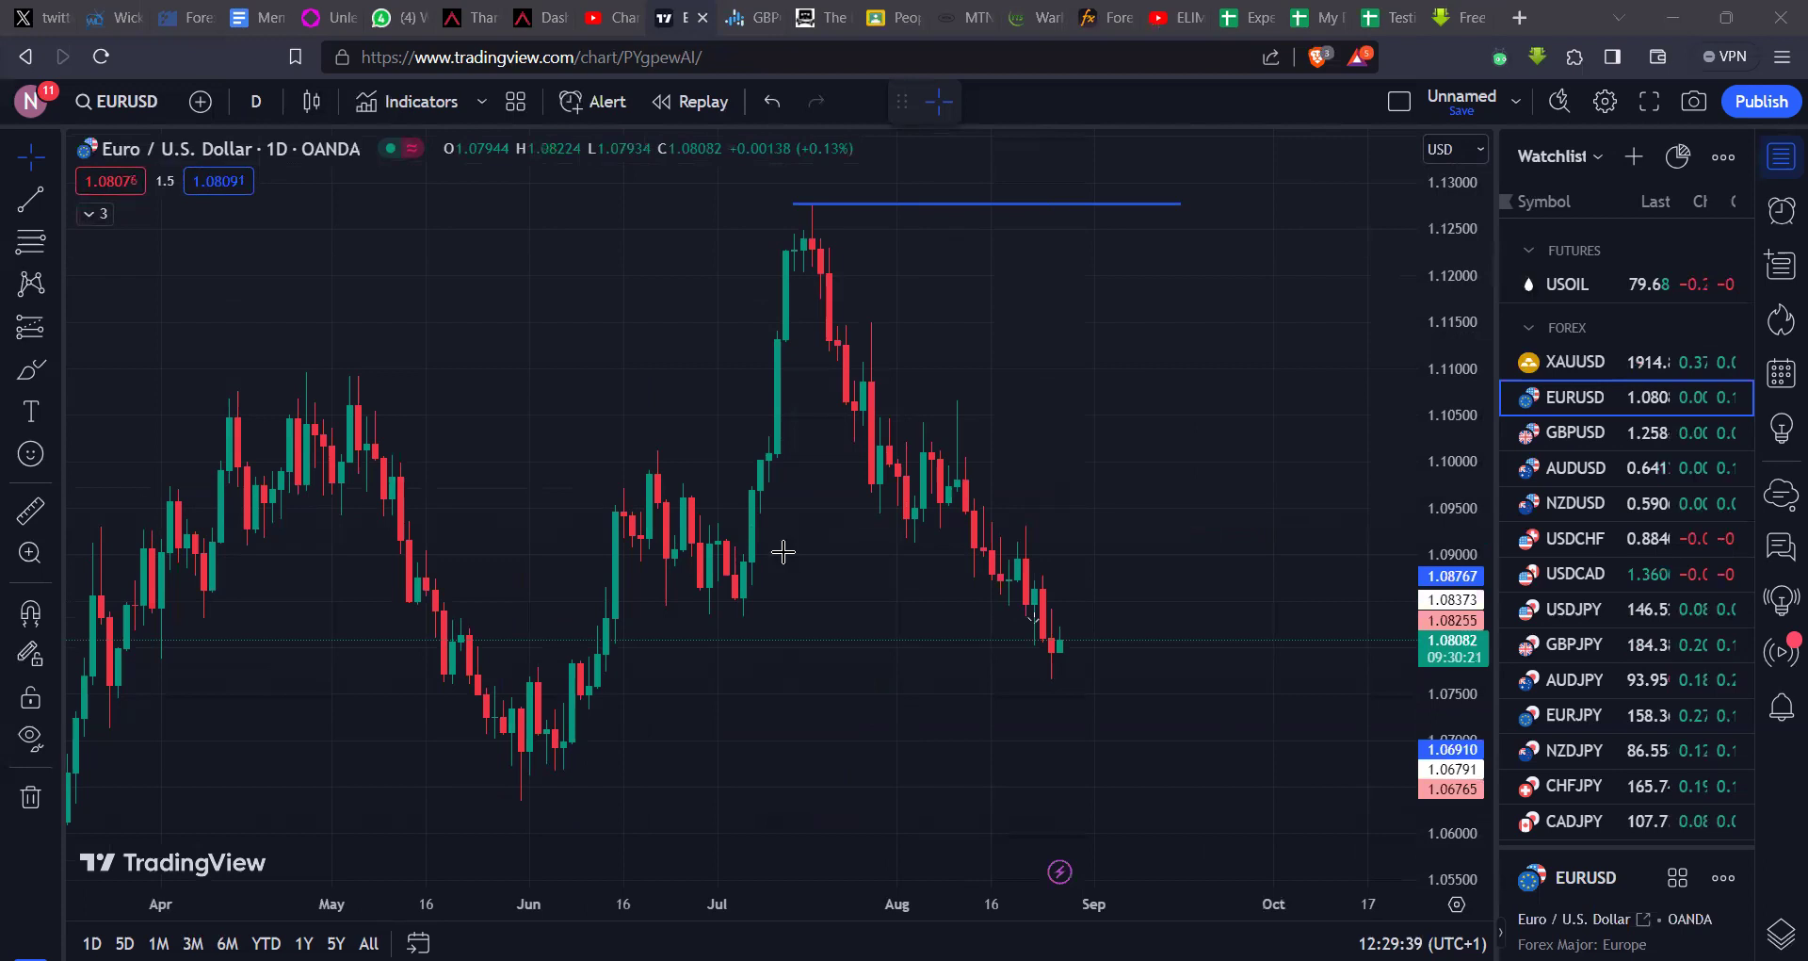
pyautogui.scroll(-3, 782, 552)
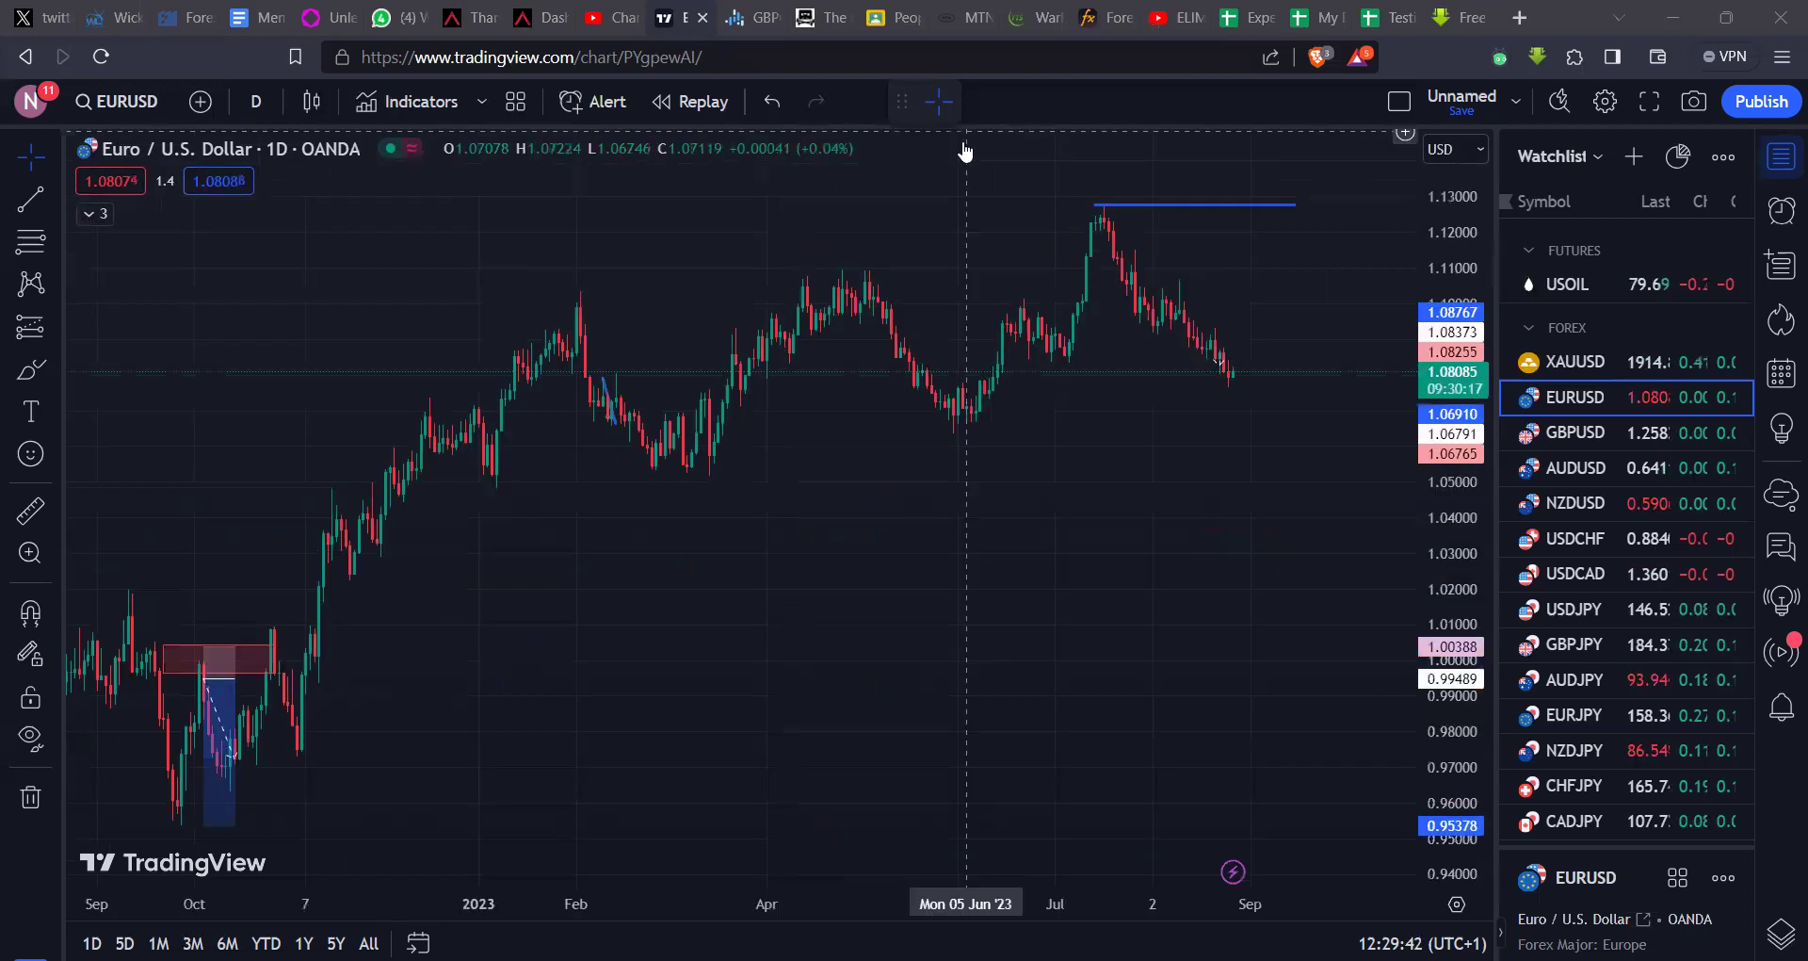
pyautogui.moveTo(540, 285); pyautogui.dragTo(591, 301)
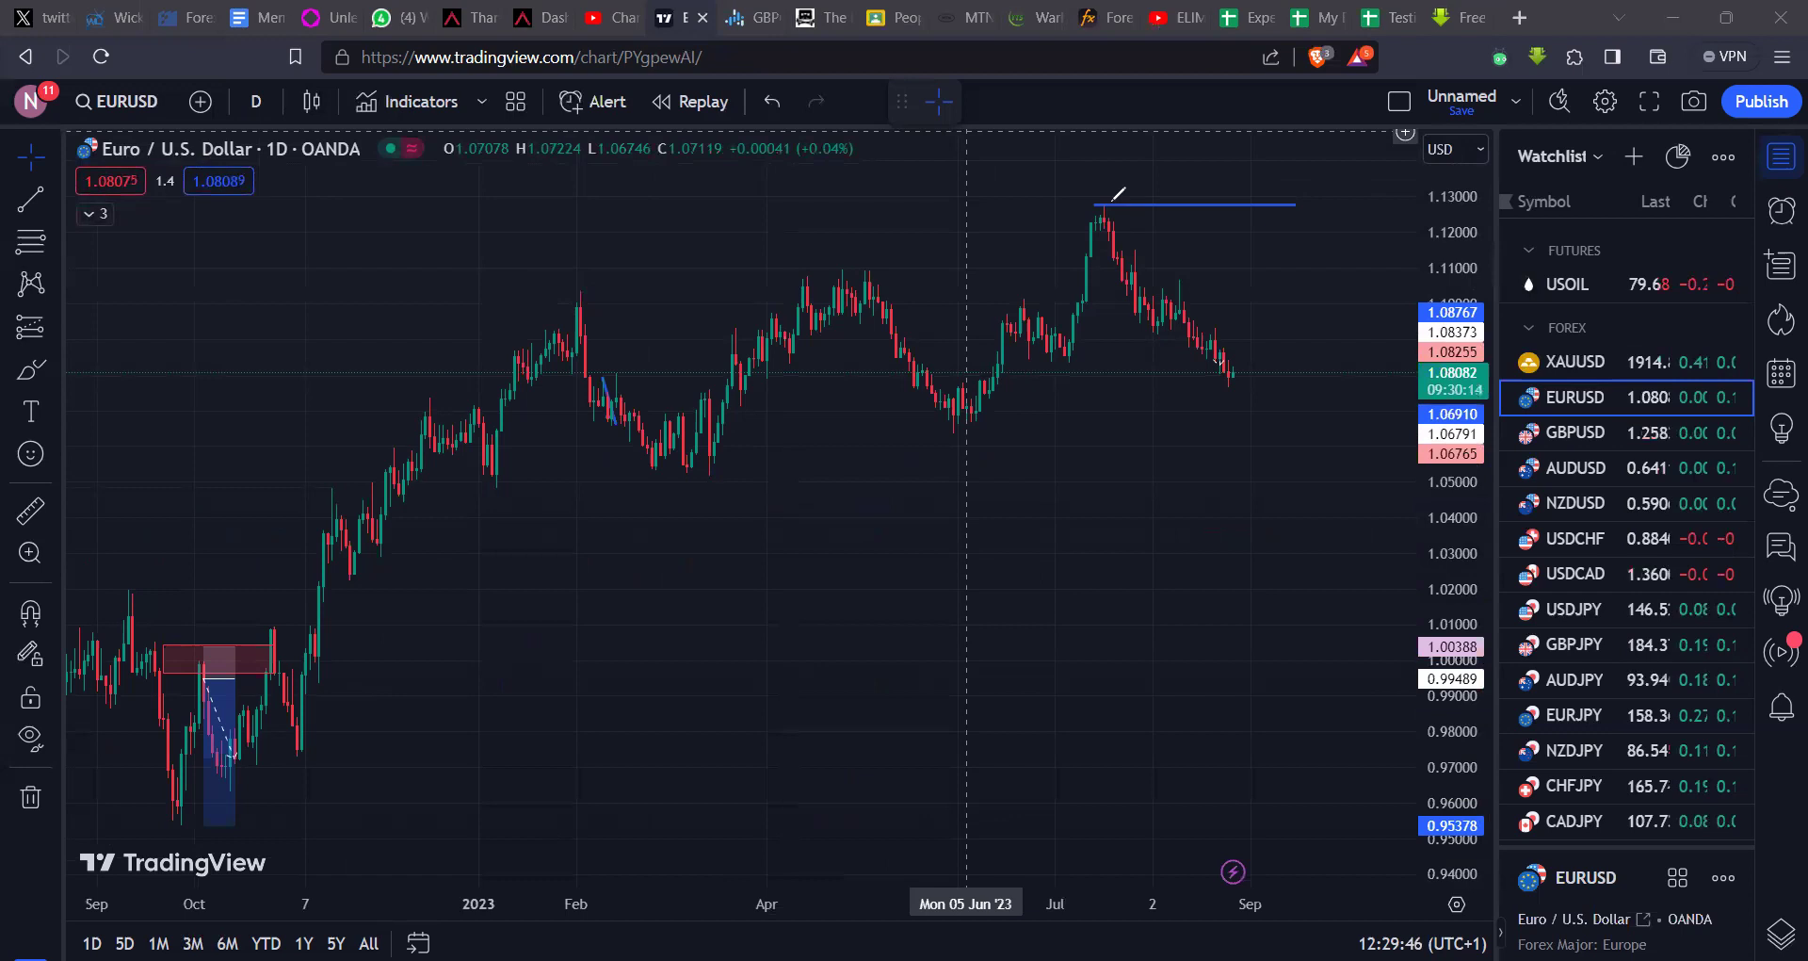
# Step: Mark the alternating EURUSD swing lows and highs with Brush dots from the early November 2022 low to the July 2023 high
pyautogui.click(55, 358)
pyautogui.click(201, 226)
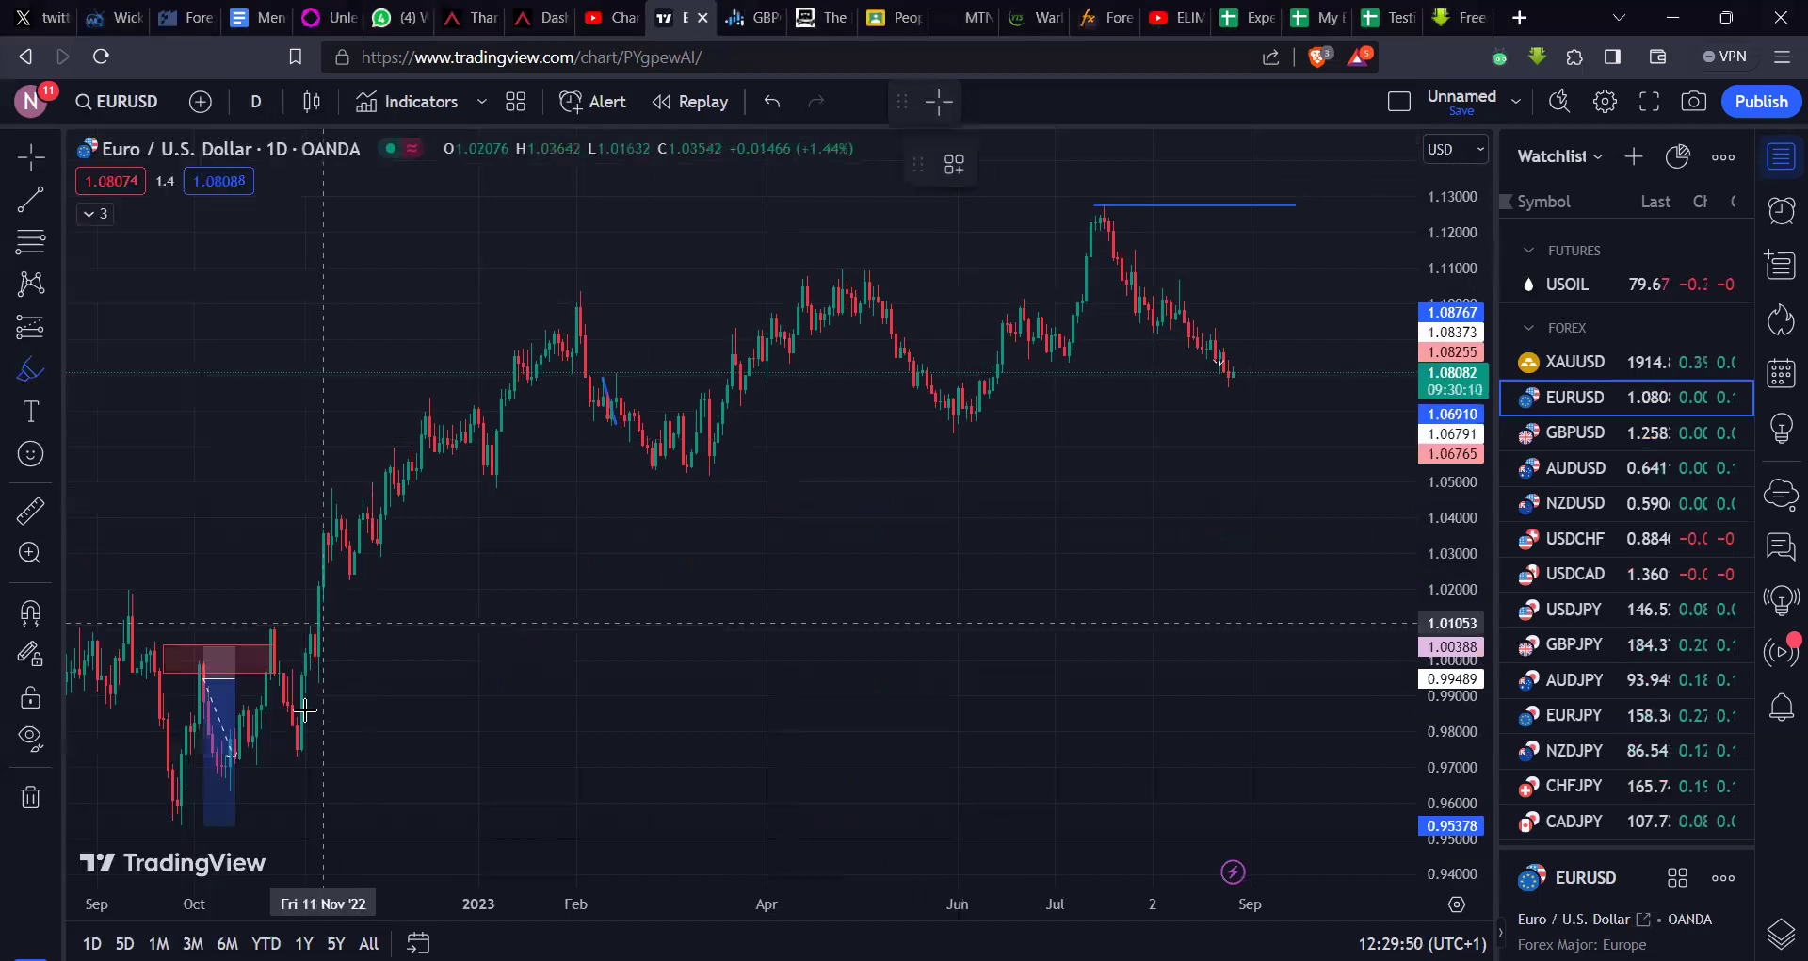
pyautogui.click(292, 756)
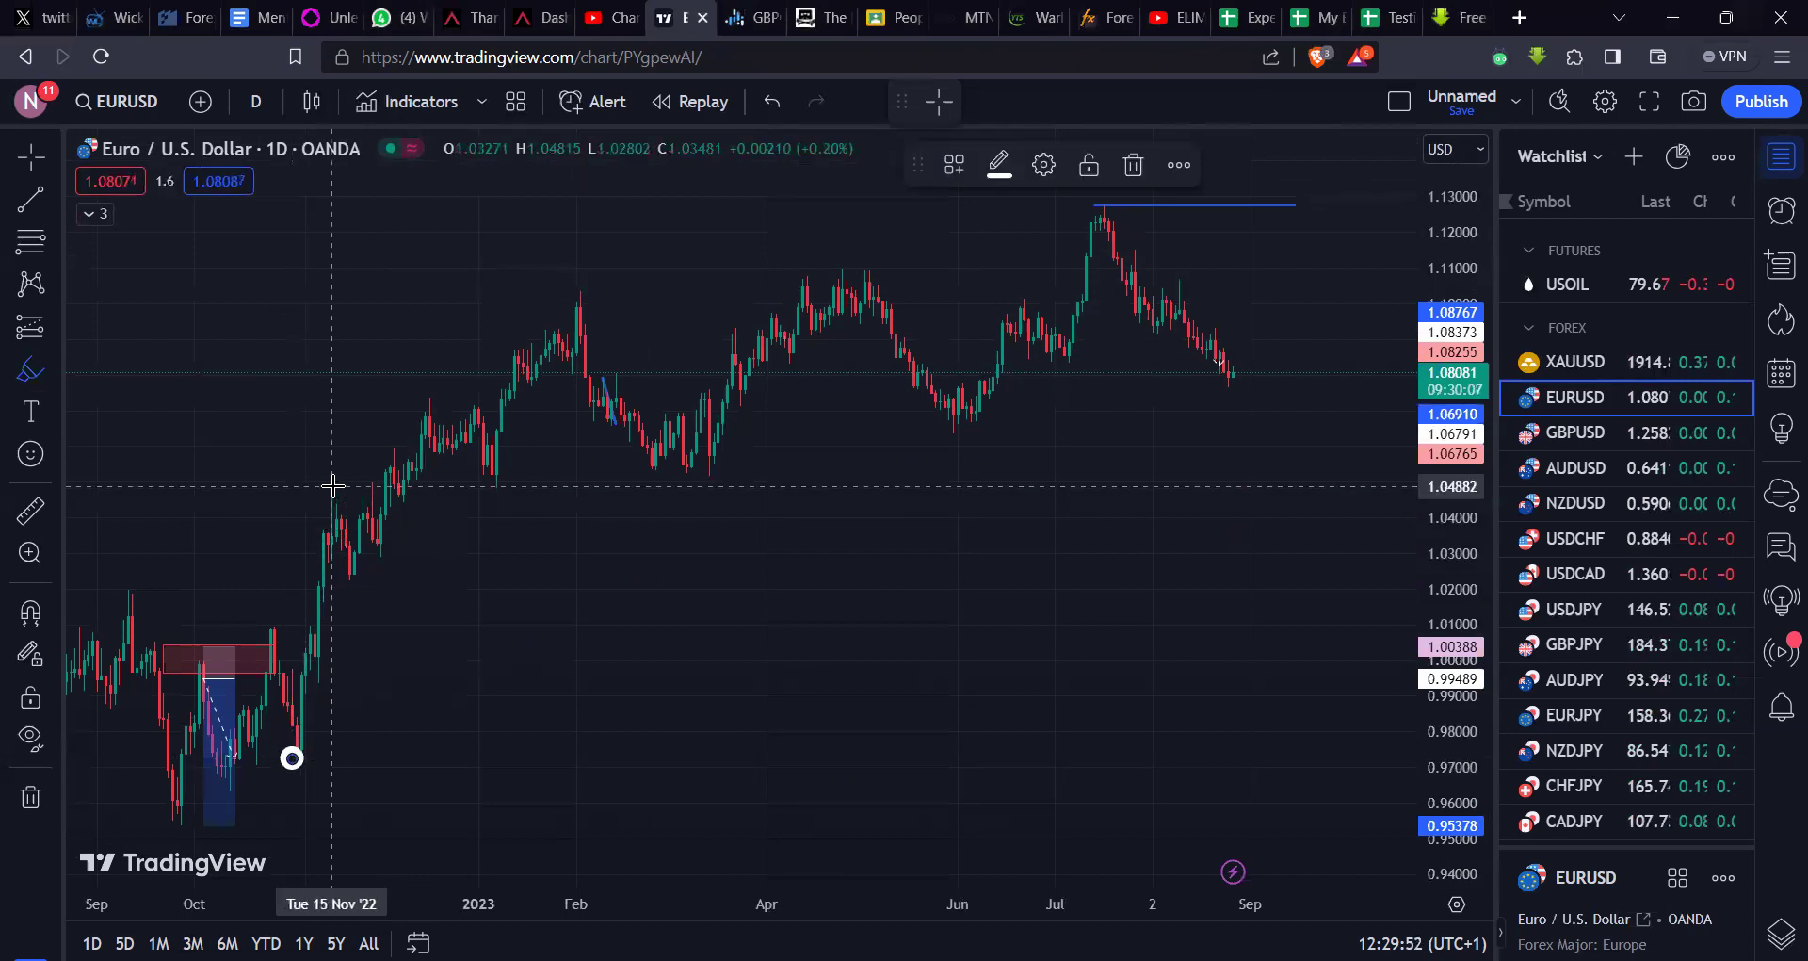
pyautogui.click(353, 575)
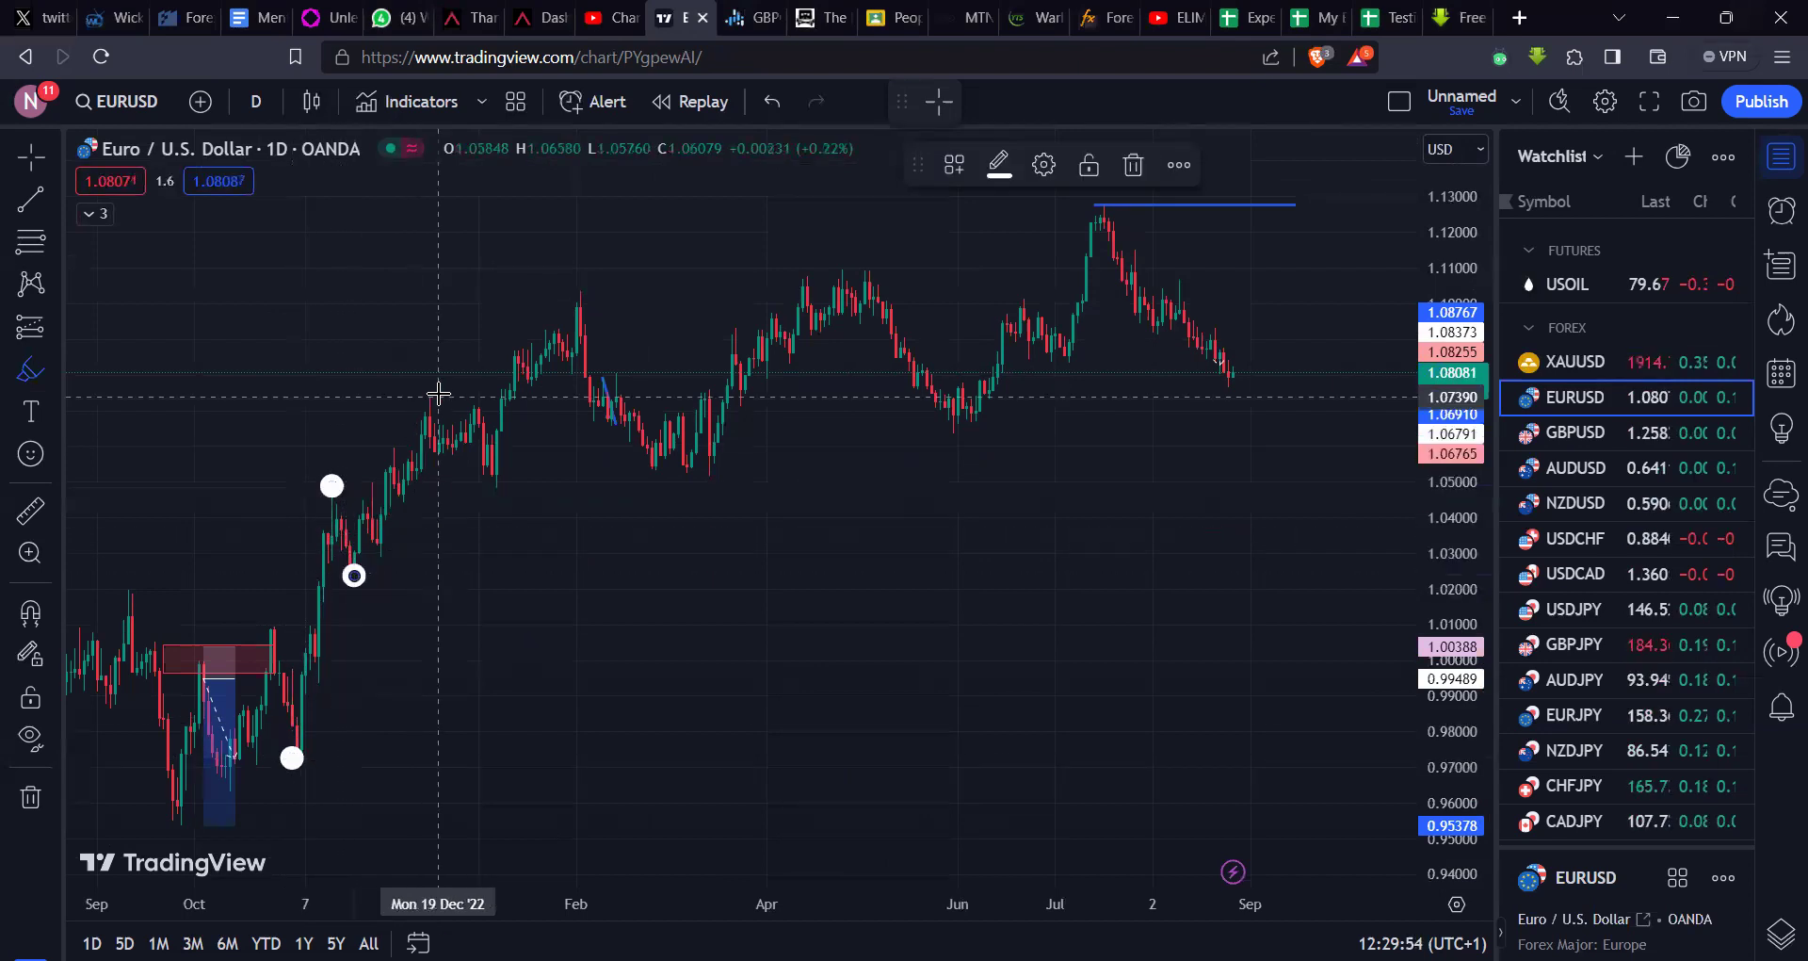
pyautogui.click(432, 389)
pyautogui.click(491, 478)
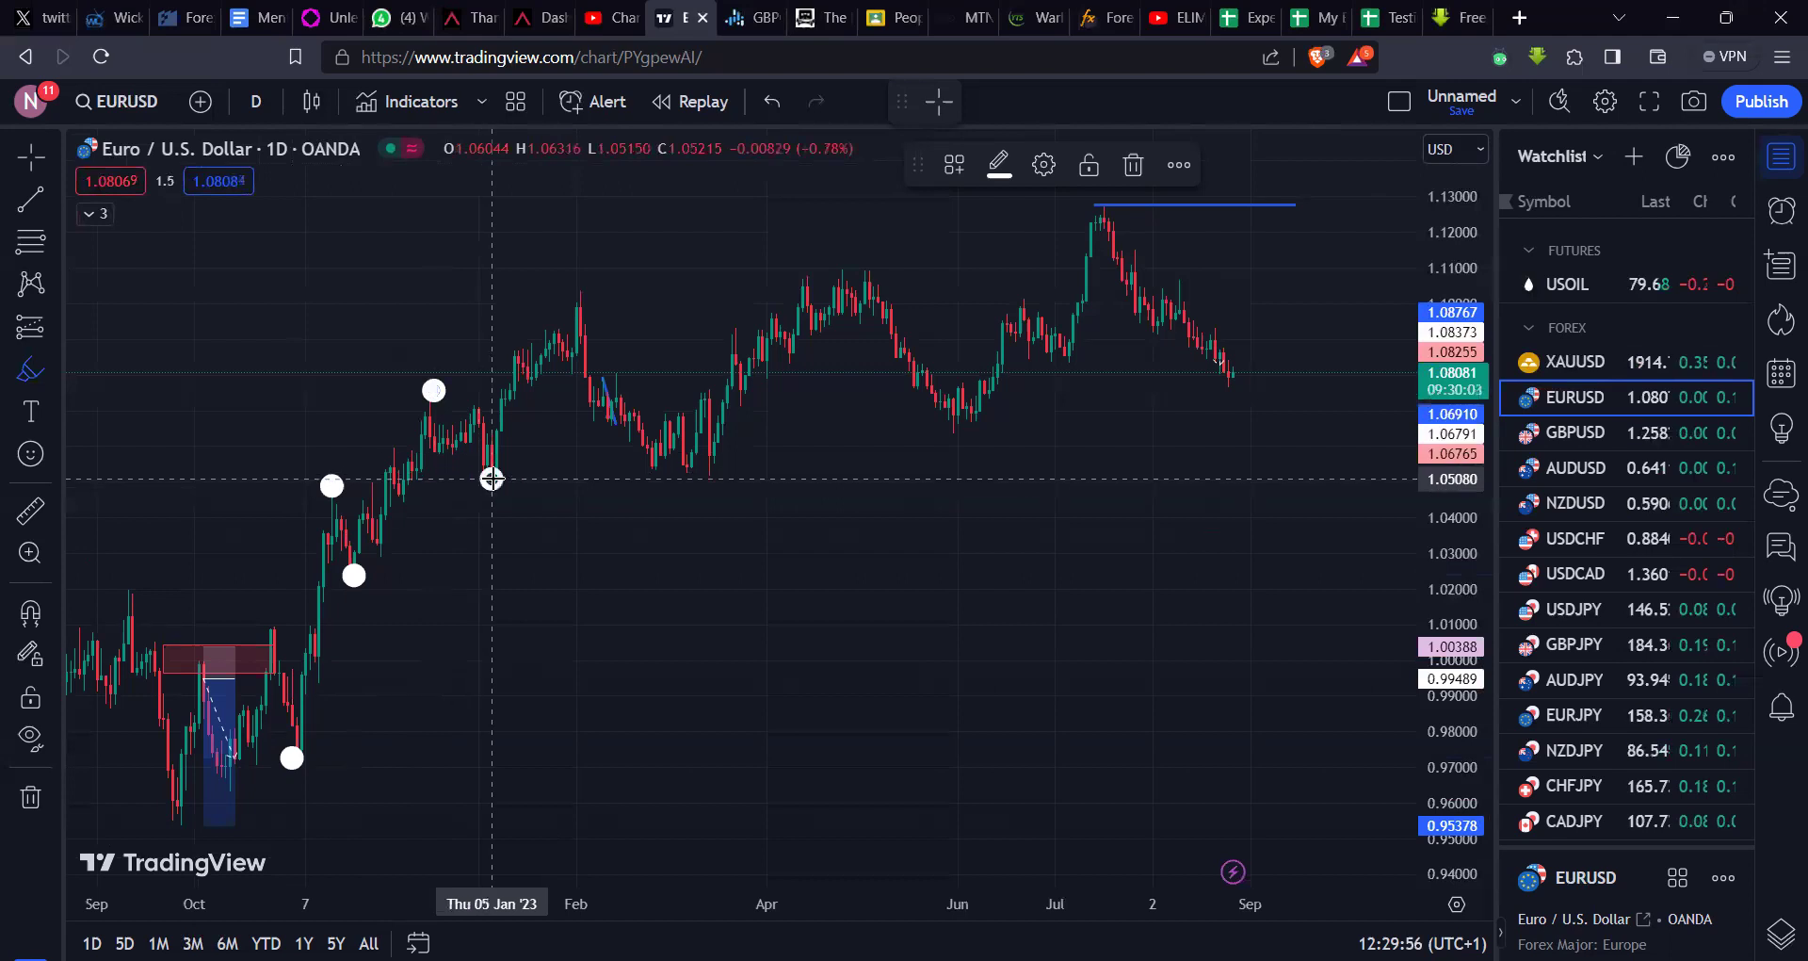
pyautogui.click(579, 284)
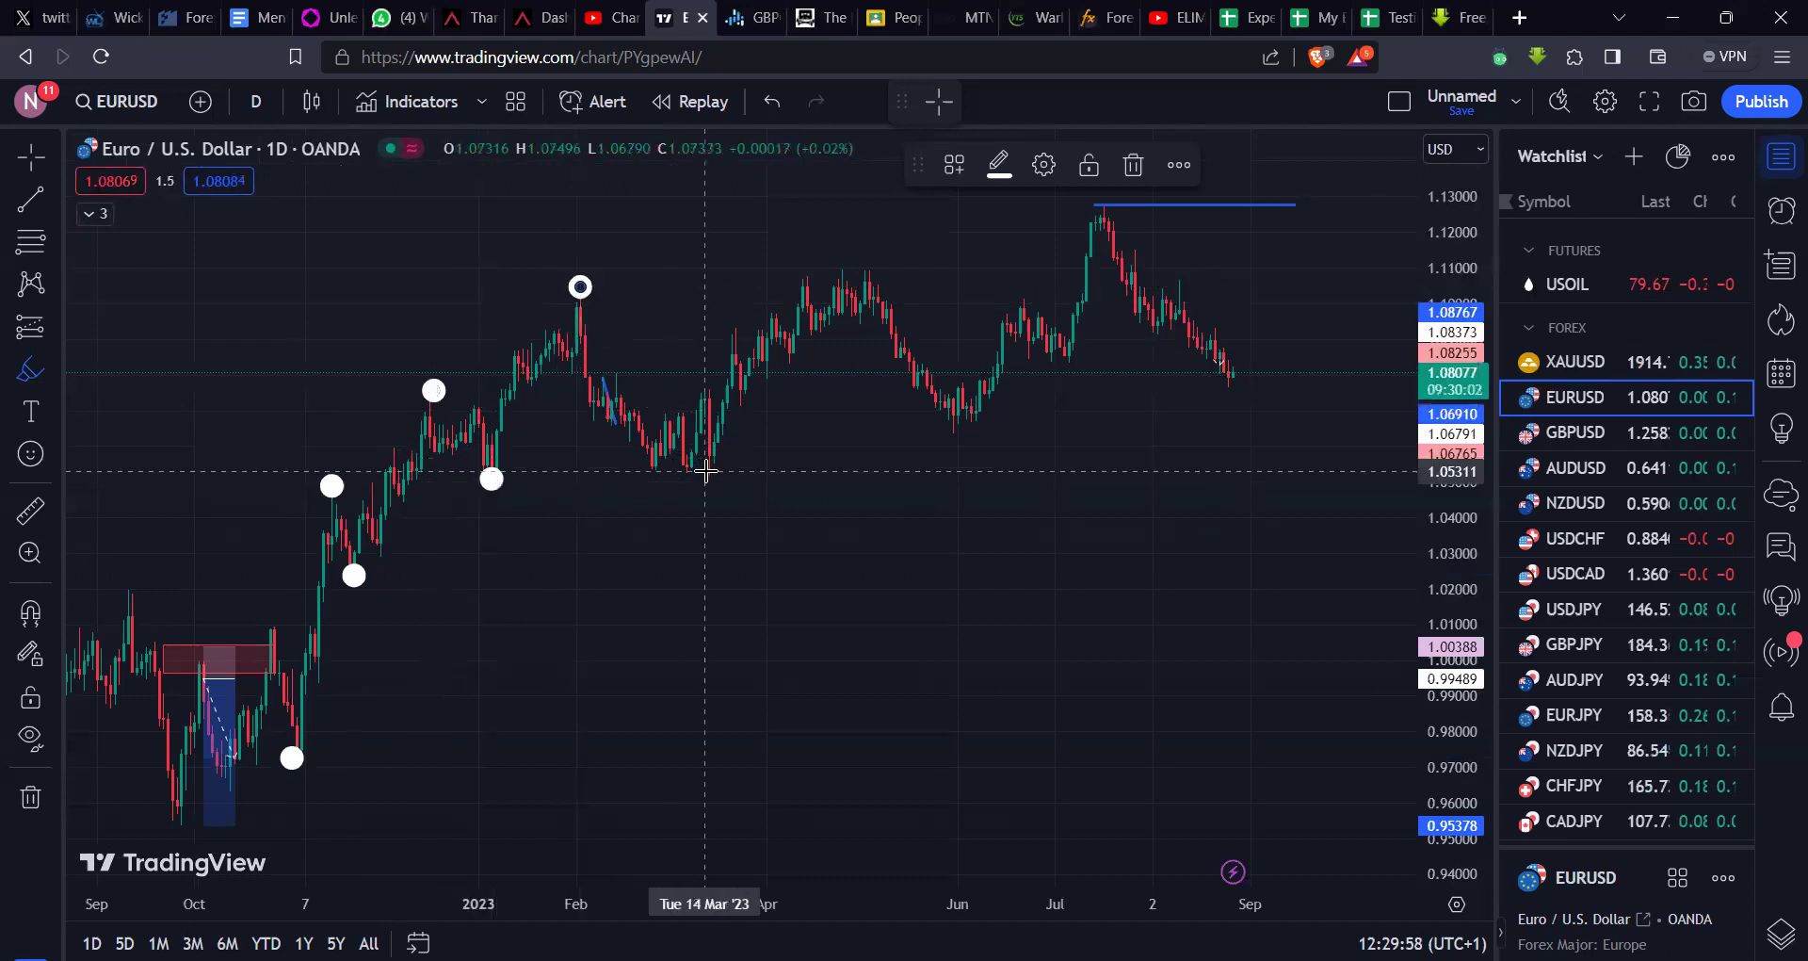
pyautogui.click(705, 471)
pyautogui.click(860, 263)
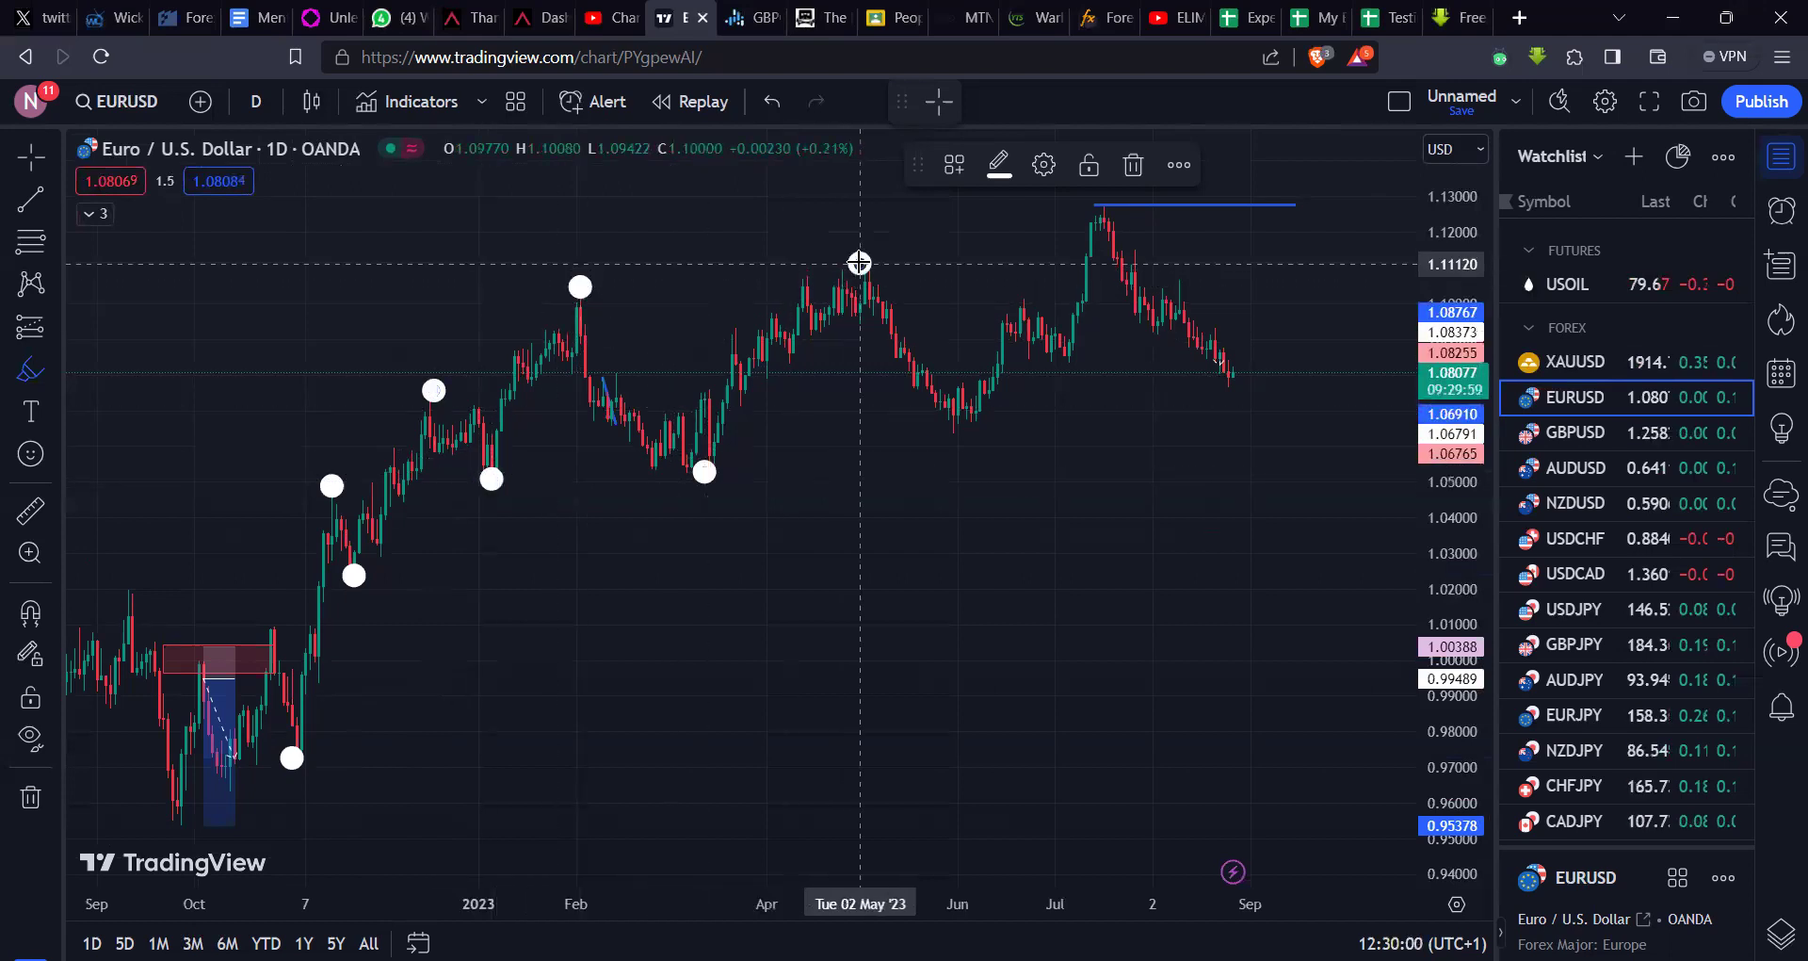
pyautogui.click(961, 429)
pyautogui.click(1091, 207)
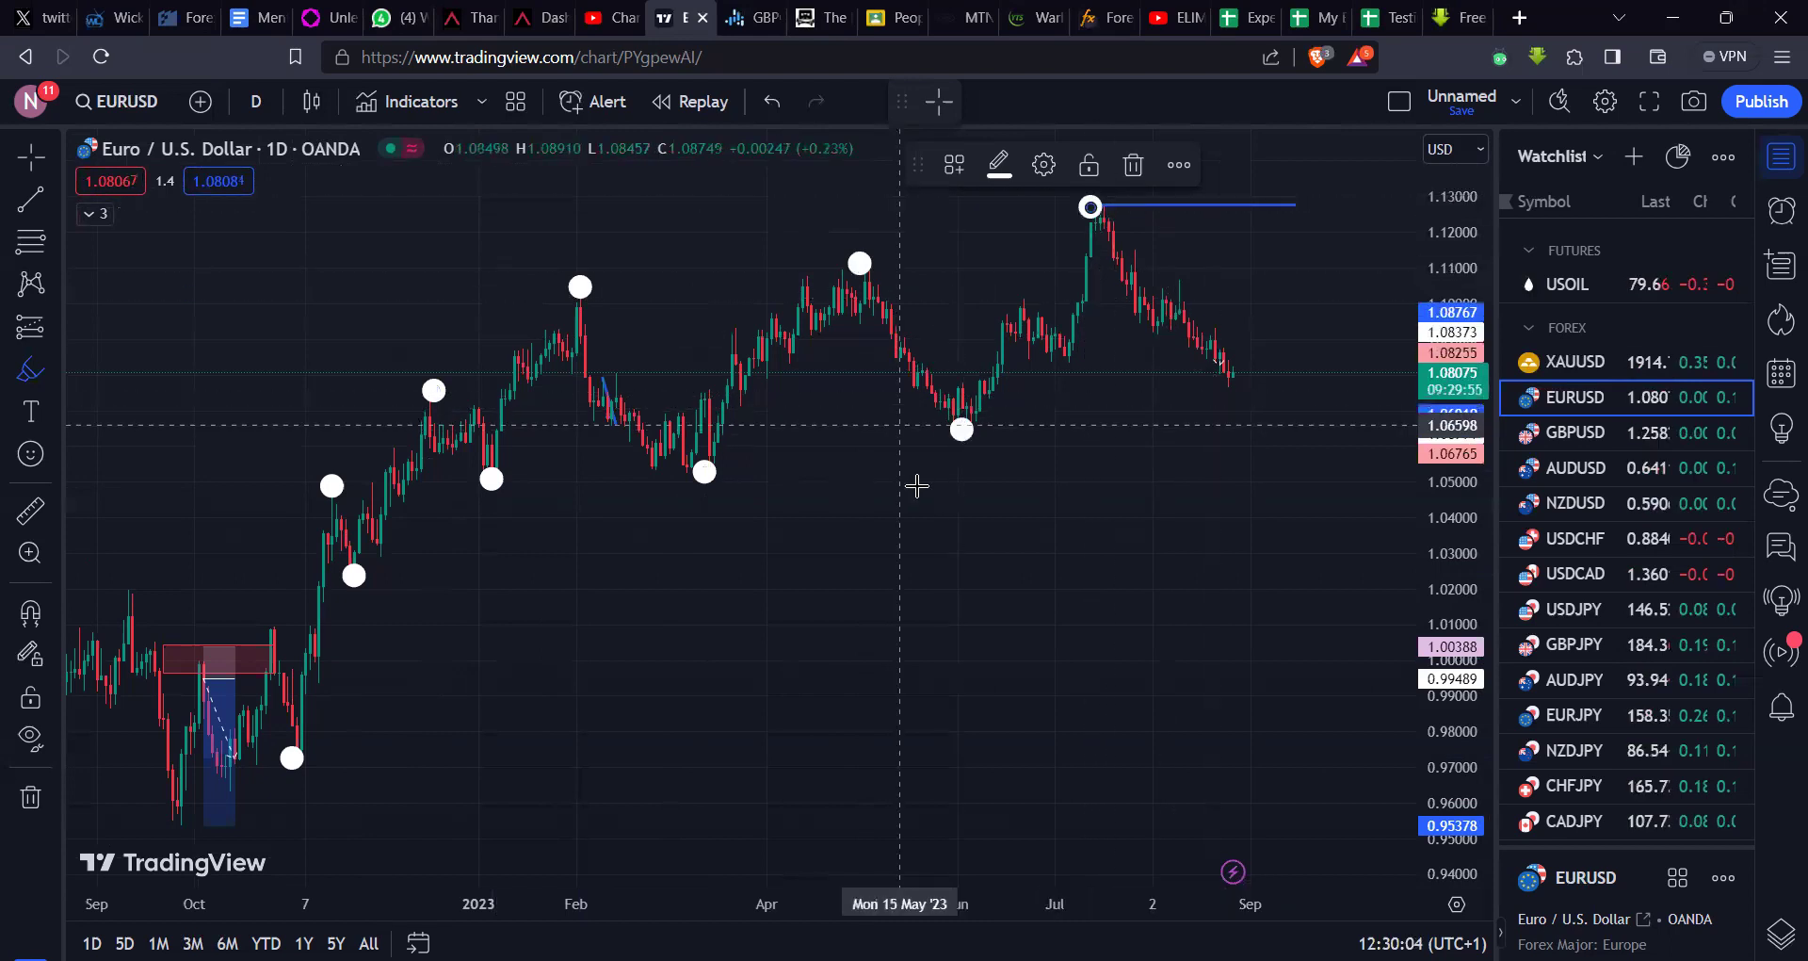
# Step: Mark the early July 2023 EURUSD low with a Brush dot, undoing the stray strokes and misplaced dots
pyautogui.moveTo(960, 427); pyautogui.dragTo(1074, 220)
pyautogui.hotkey('ctrl', 'z')
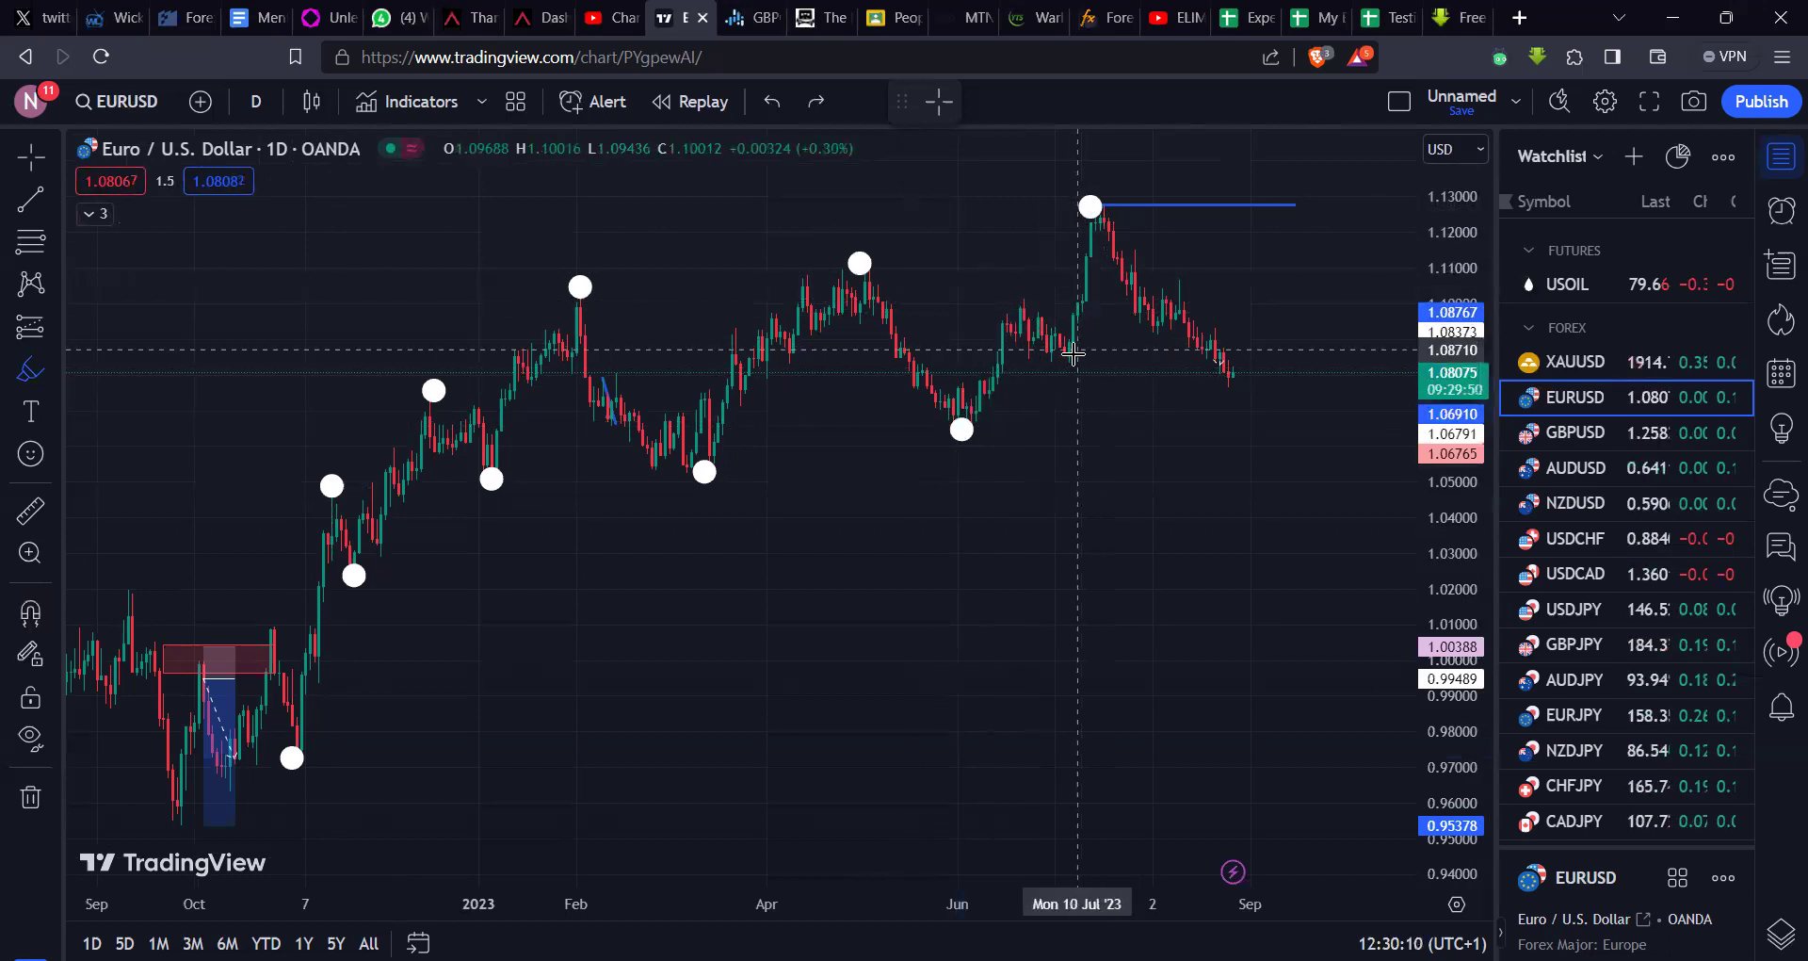
pyautogui.moveTo(860, 263); pyautogui.dragTo(1093, 263)
pyautogui.hotkey('ctrl', 'z')
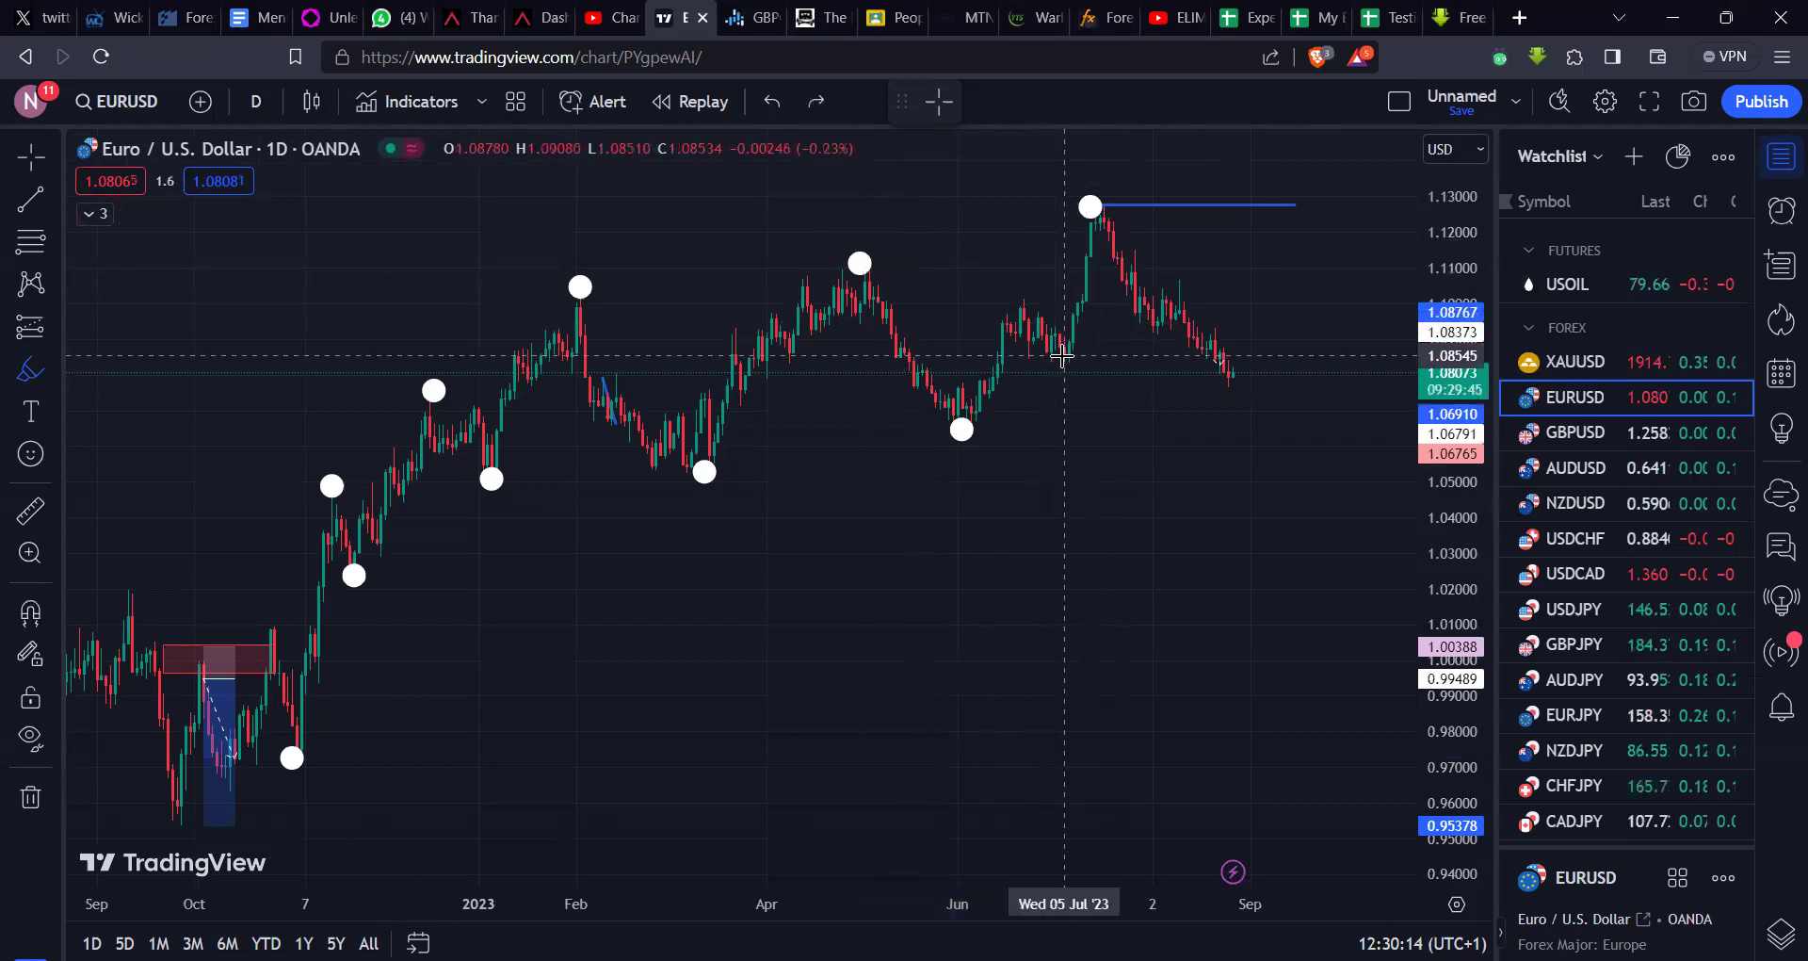
pyautogui.click(1065, 356)
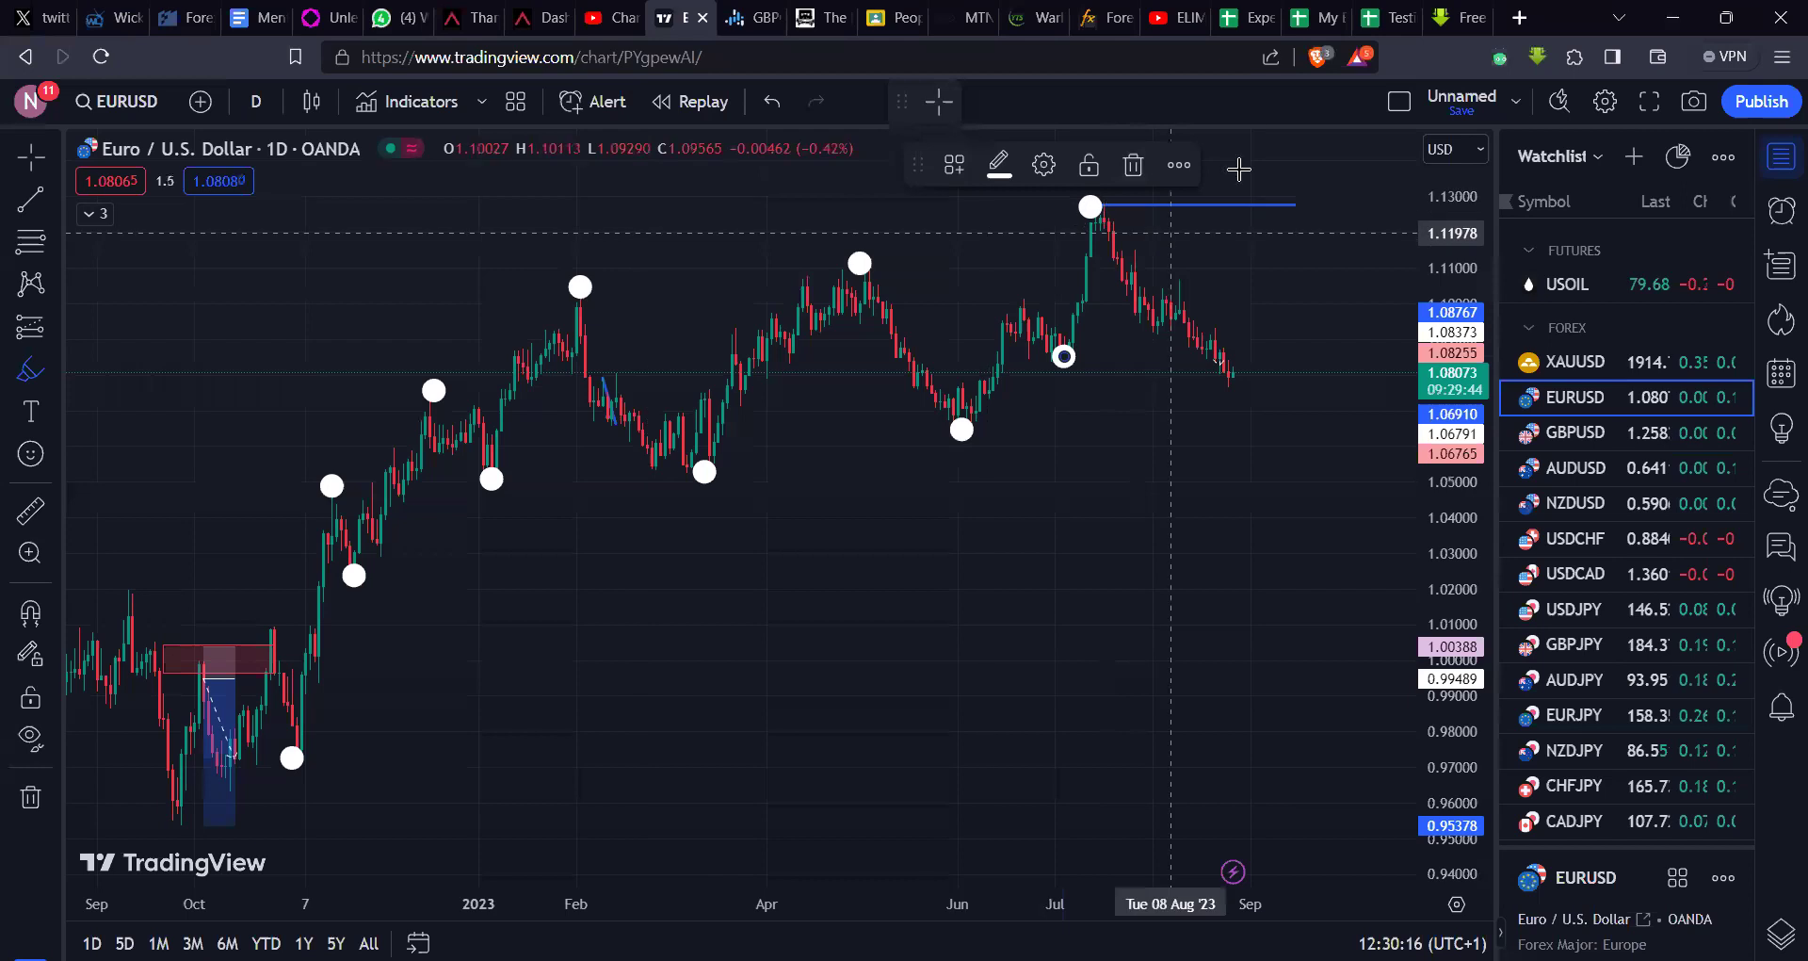
pyautogui.moveTo(964, 435)
pyautogui.mouseDown()
pyautogui.moveTo(1091, 209)
pyautogui.moveTo(1109, 220)
pyautogui.mouseUp()
pyautogui.hotkey('ctrl', 'z')
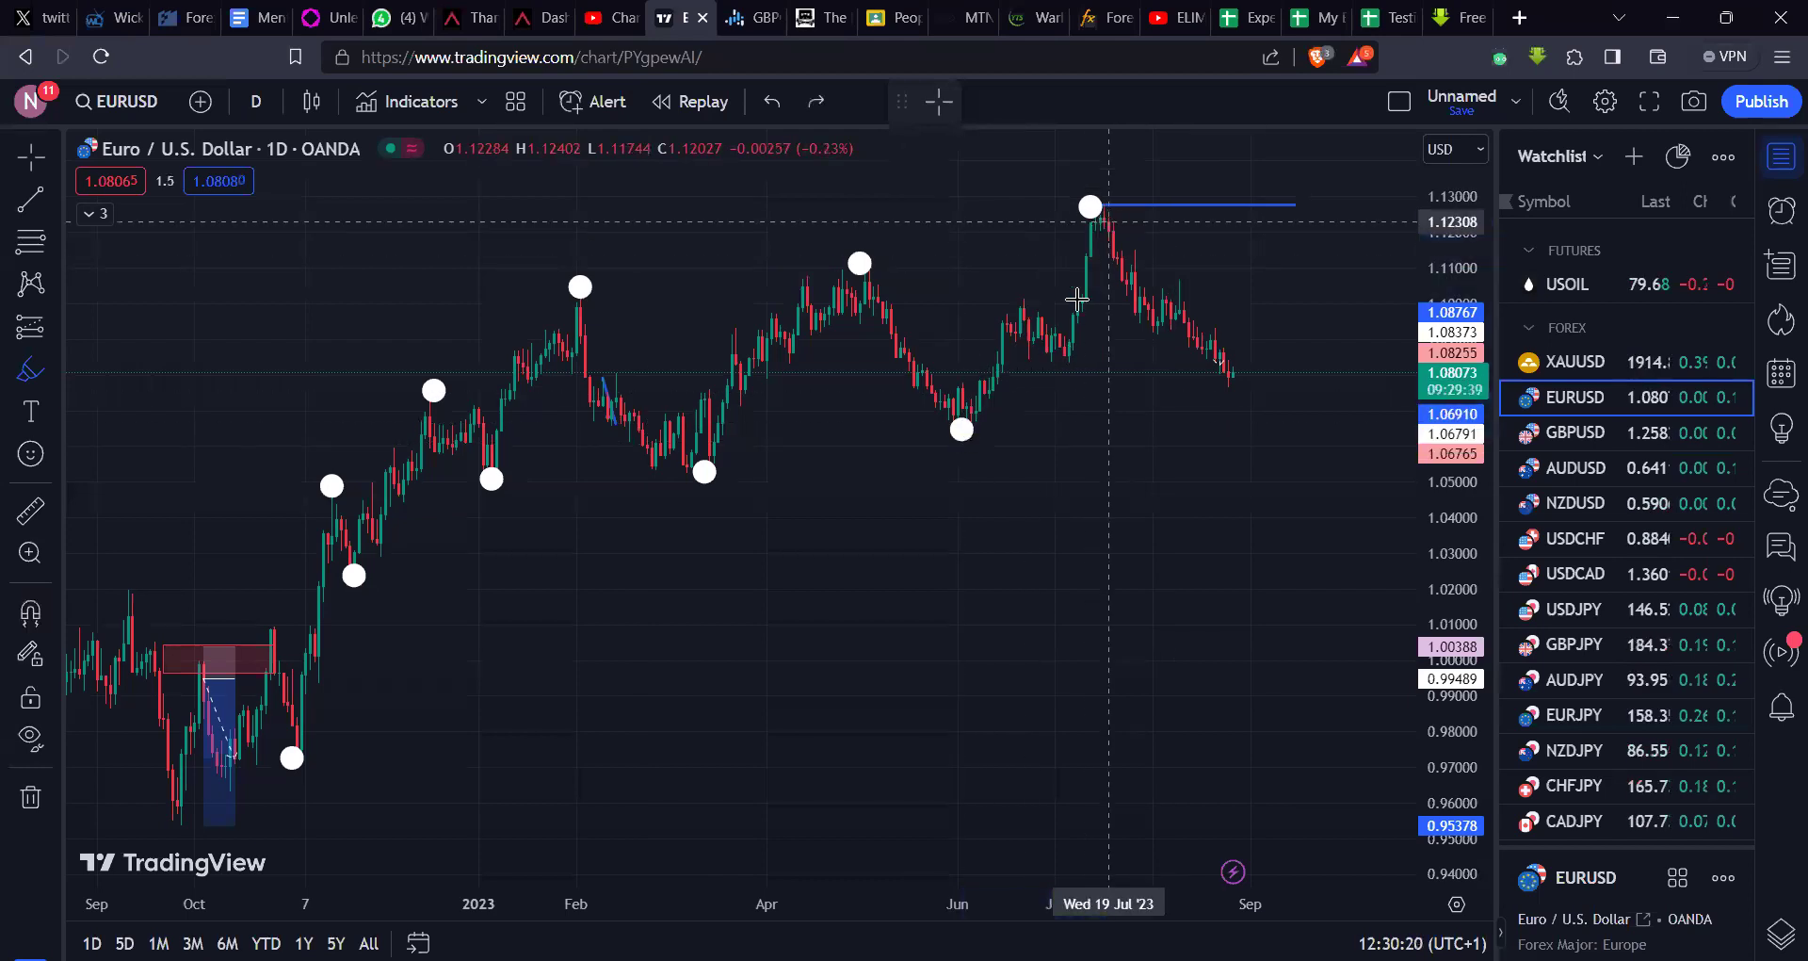
pyautogui.moveTo(1064, 356); pyautogui.dragTo(1069, 359)
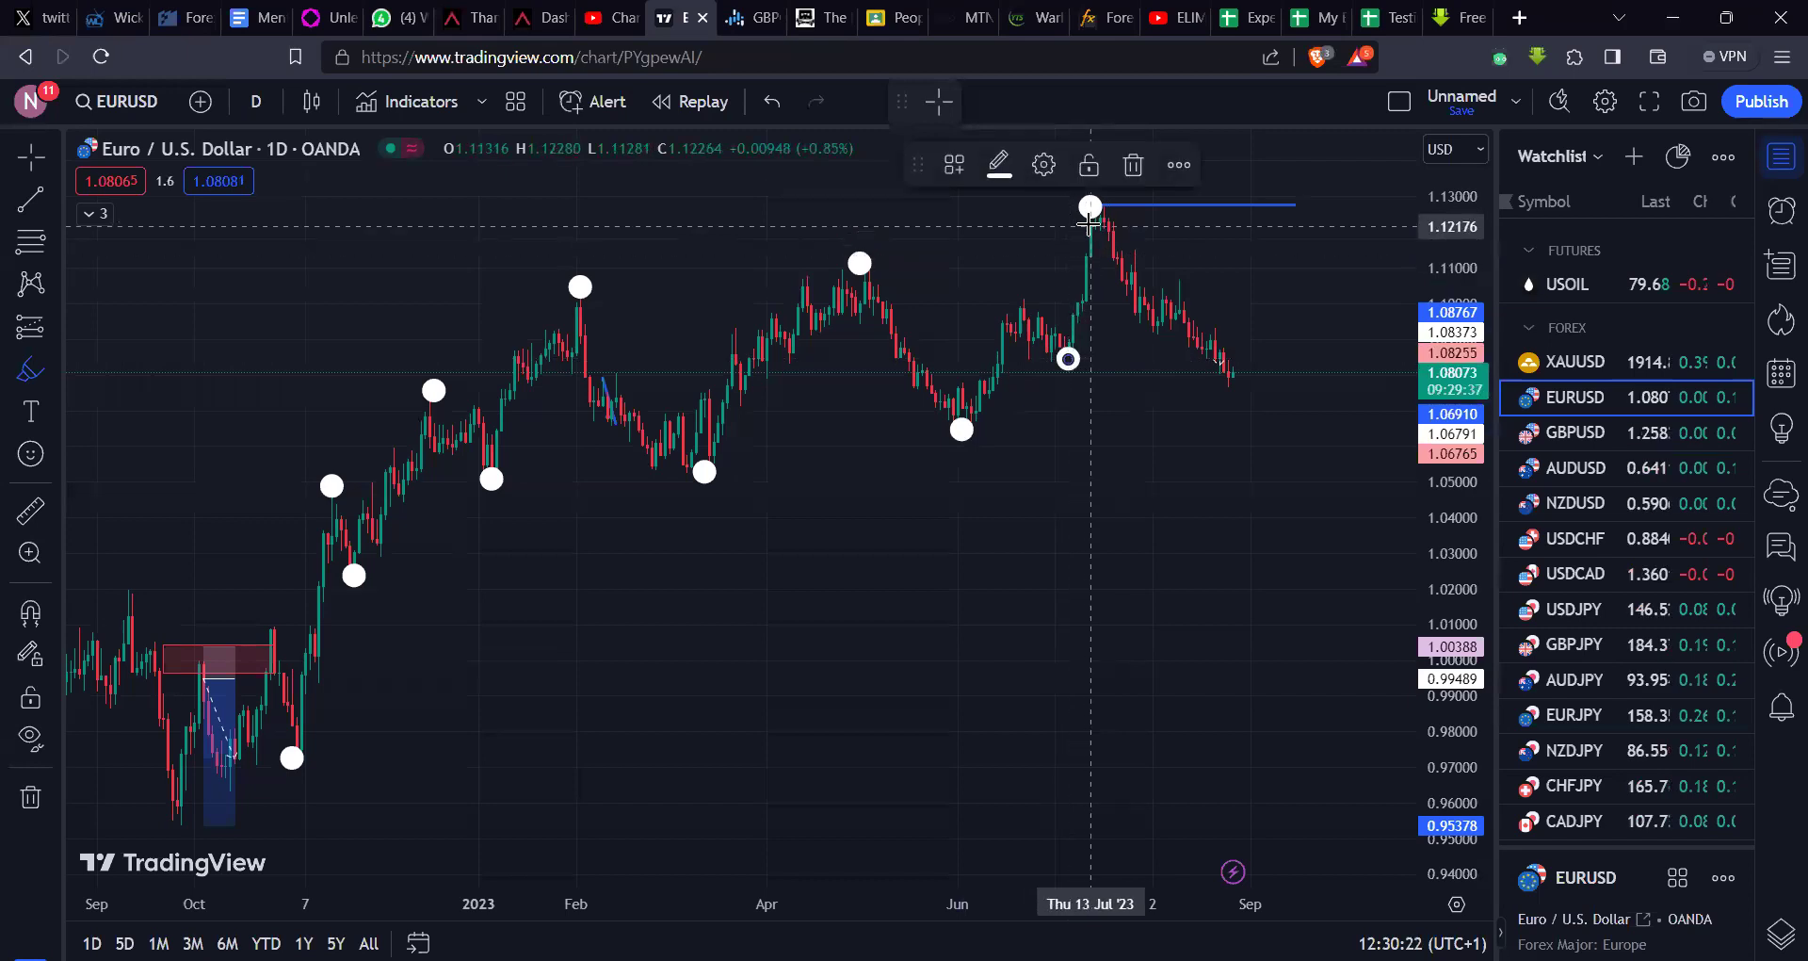
pyautogui.hotkey('ctrl', 'z')
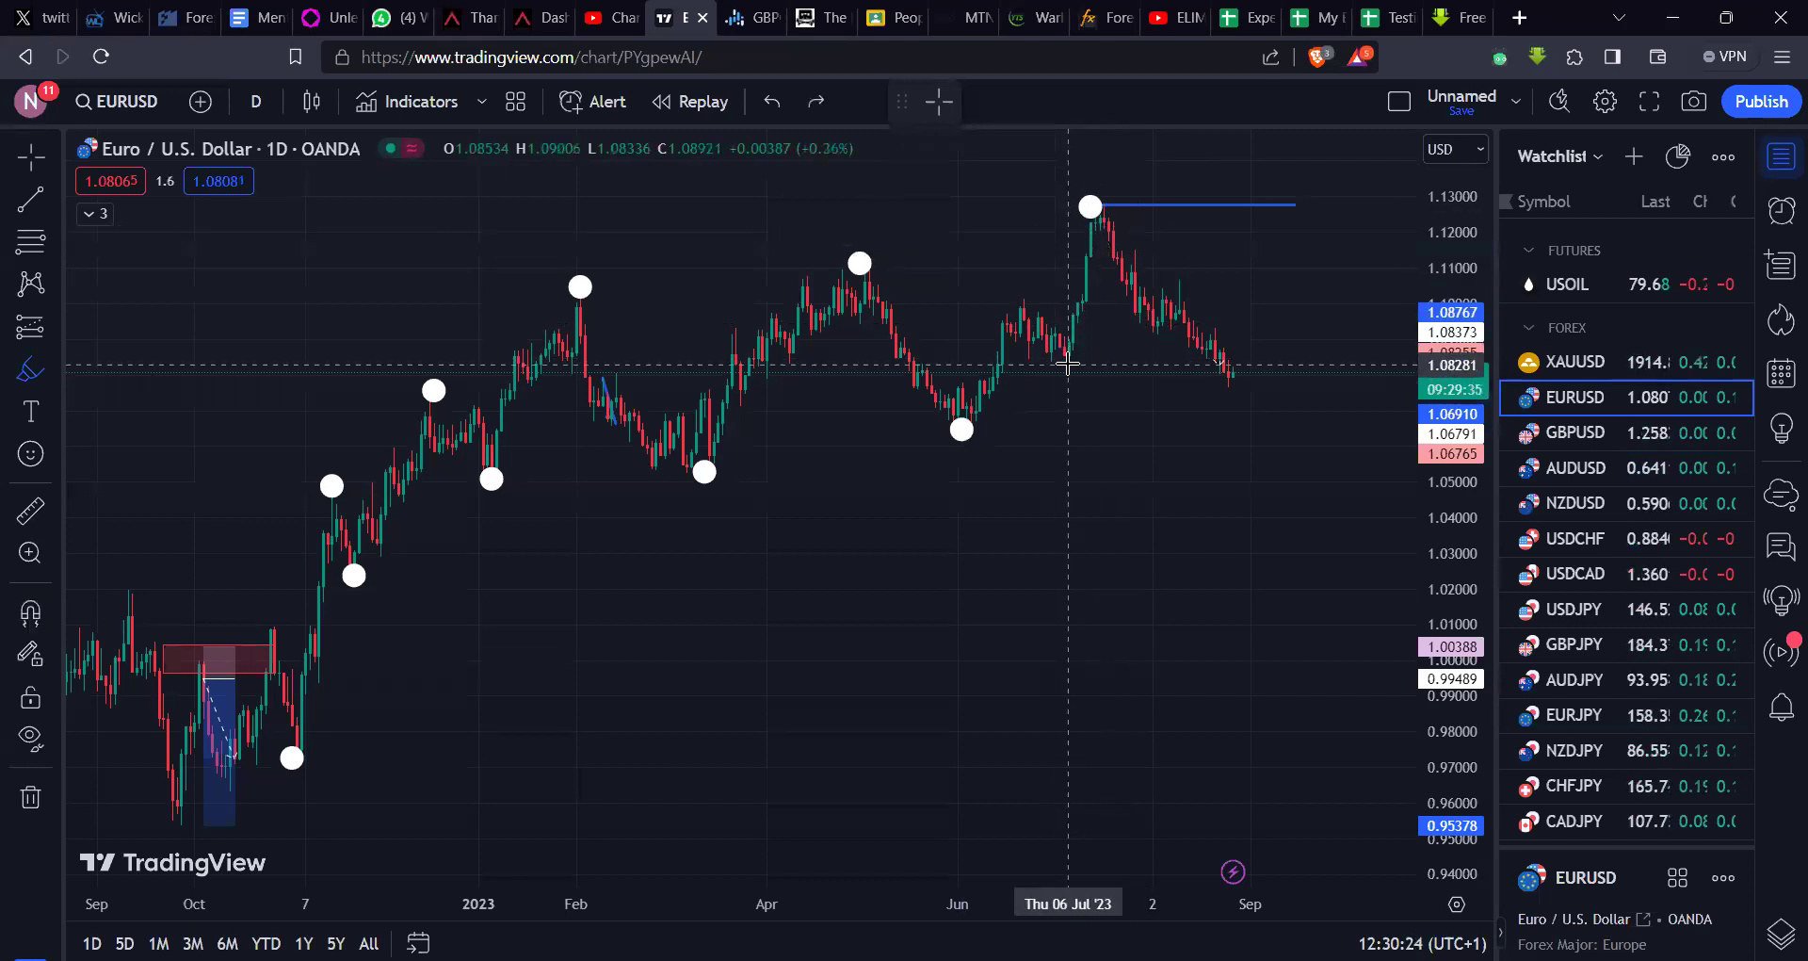
pyautogui.hotkey('ctrl', 'y')
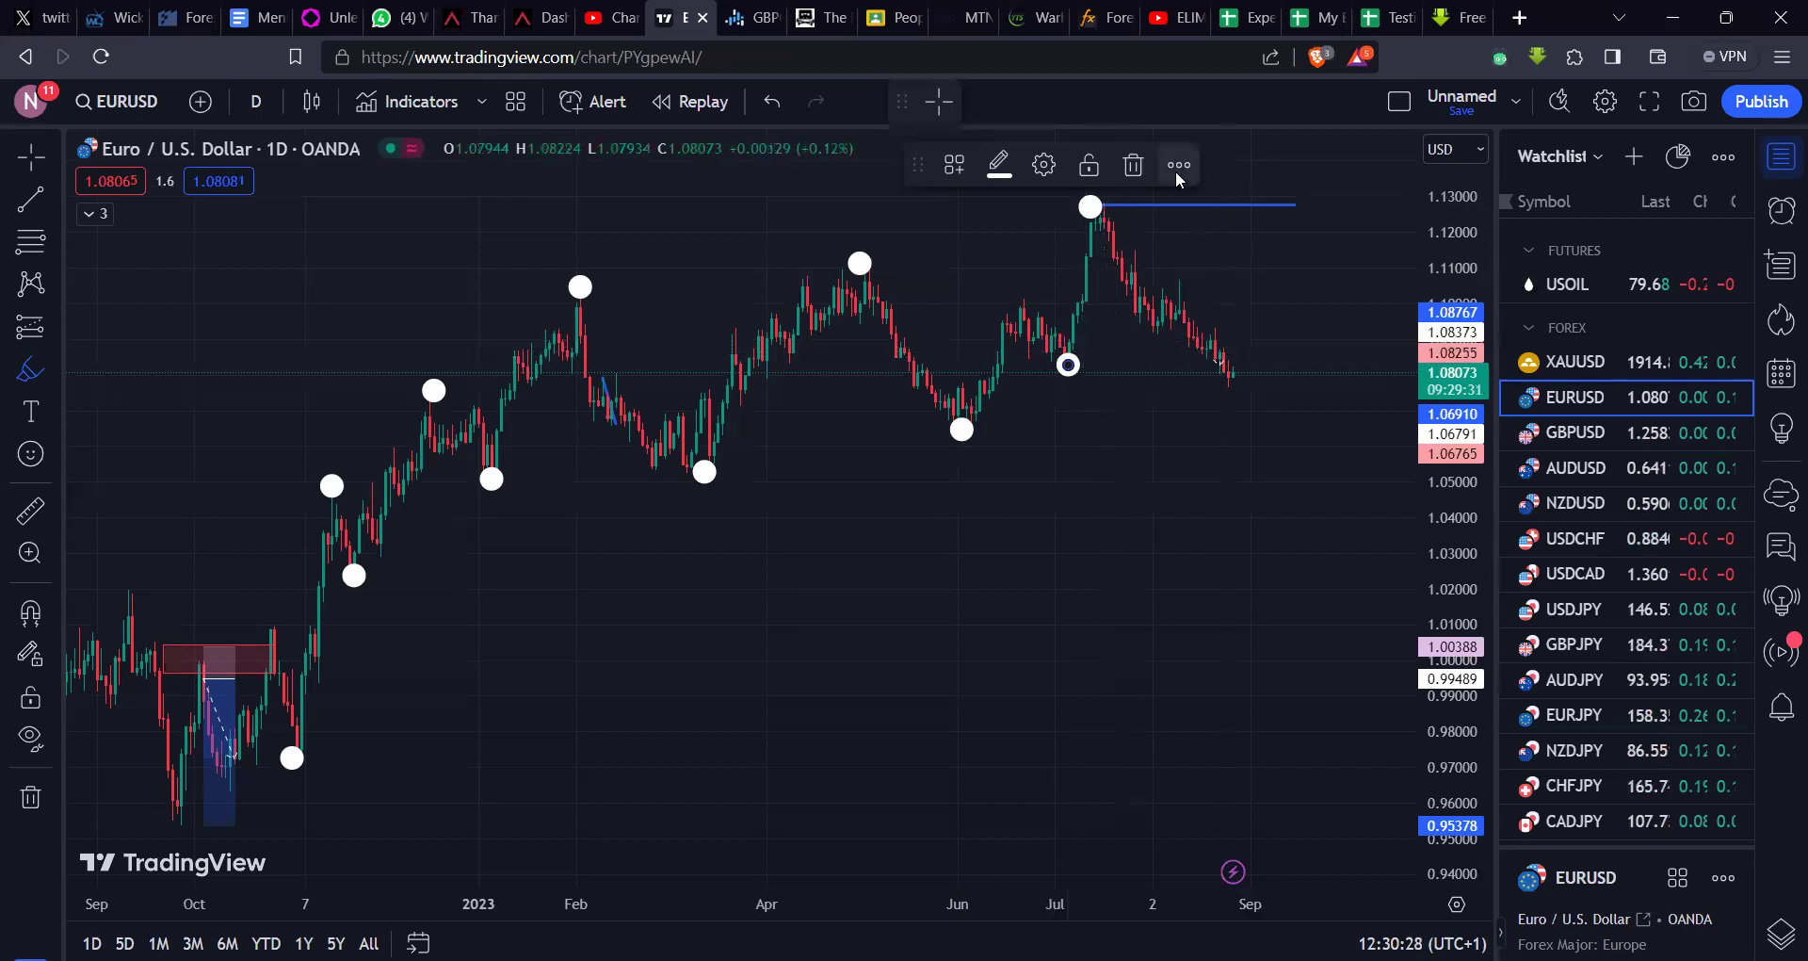
# Step: Draw a horizontal trend line at 1.08314 from 5 July to 23 August 2023 and remove the dot at the early July low
pyautogui.click(30, 200)
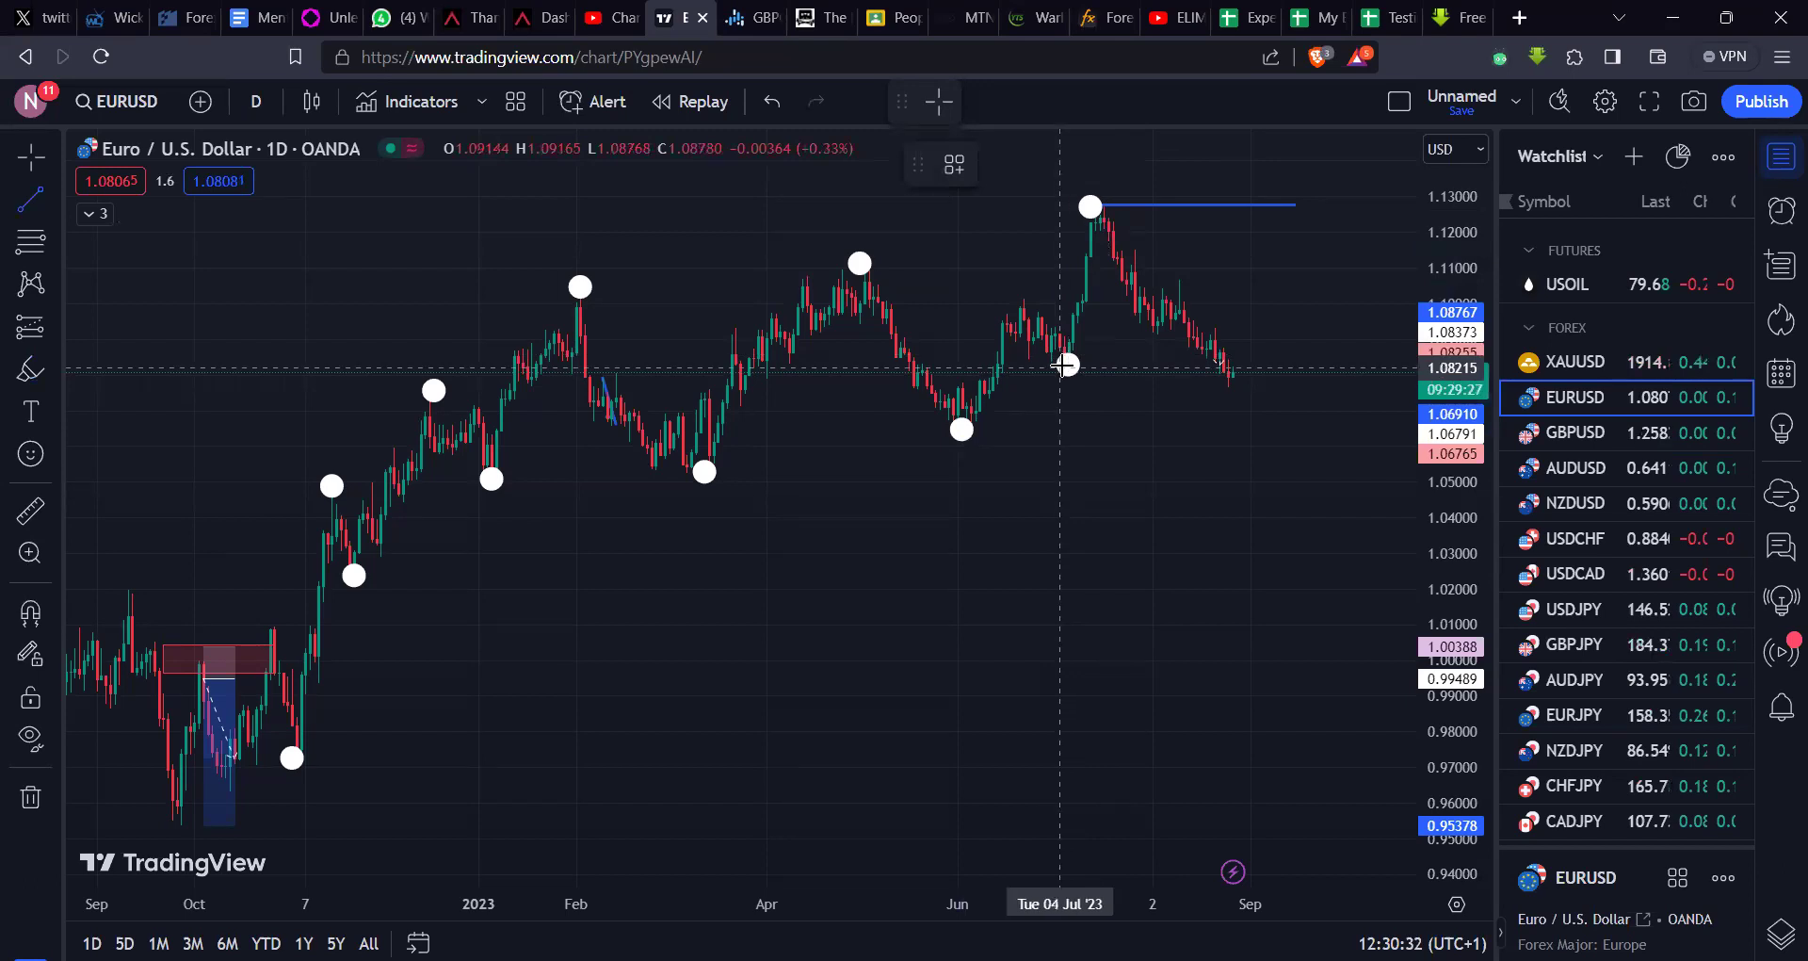
pyautogui.click(1064, 364)
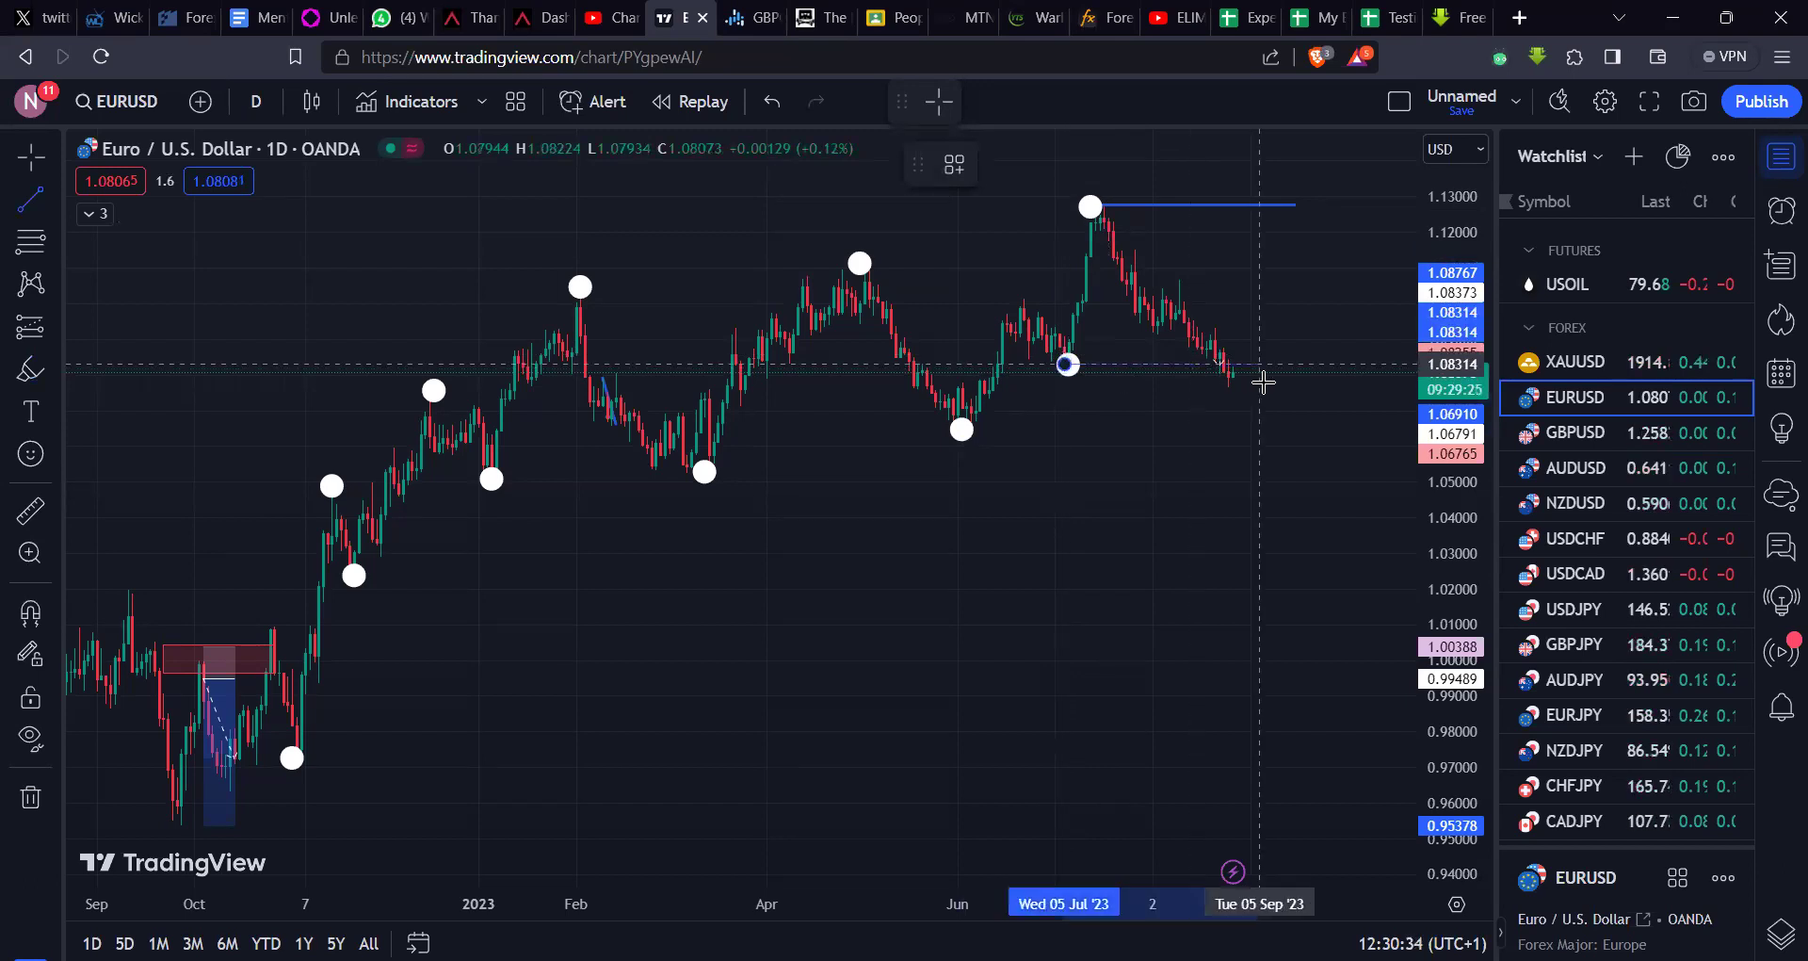
pyautogui.click(1227, 364)
pyautogui.click(985, 569)
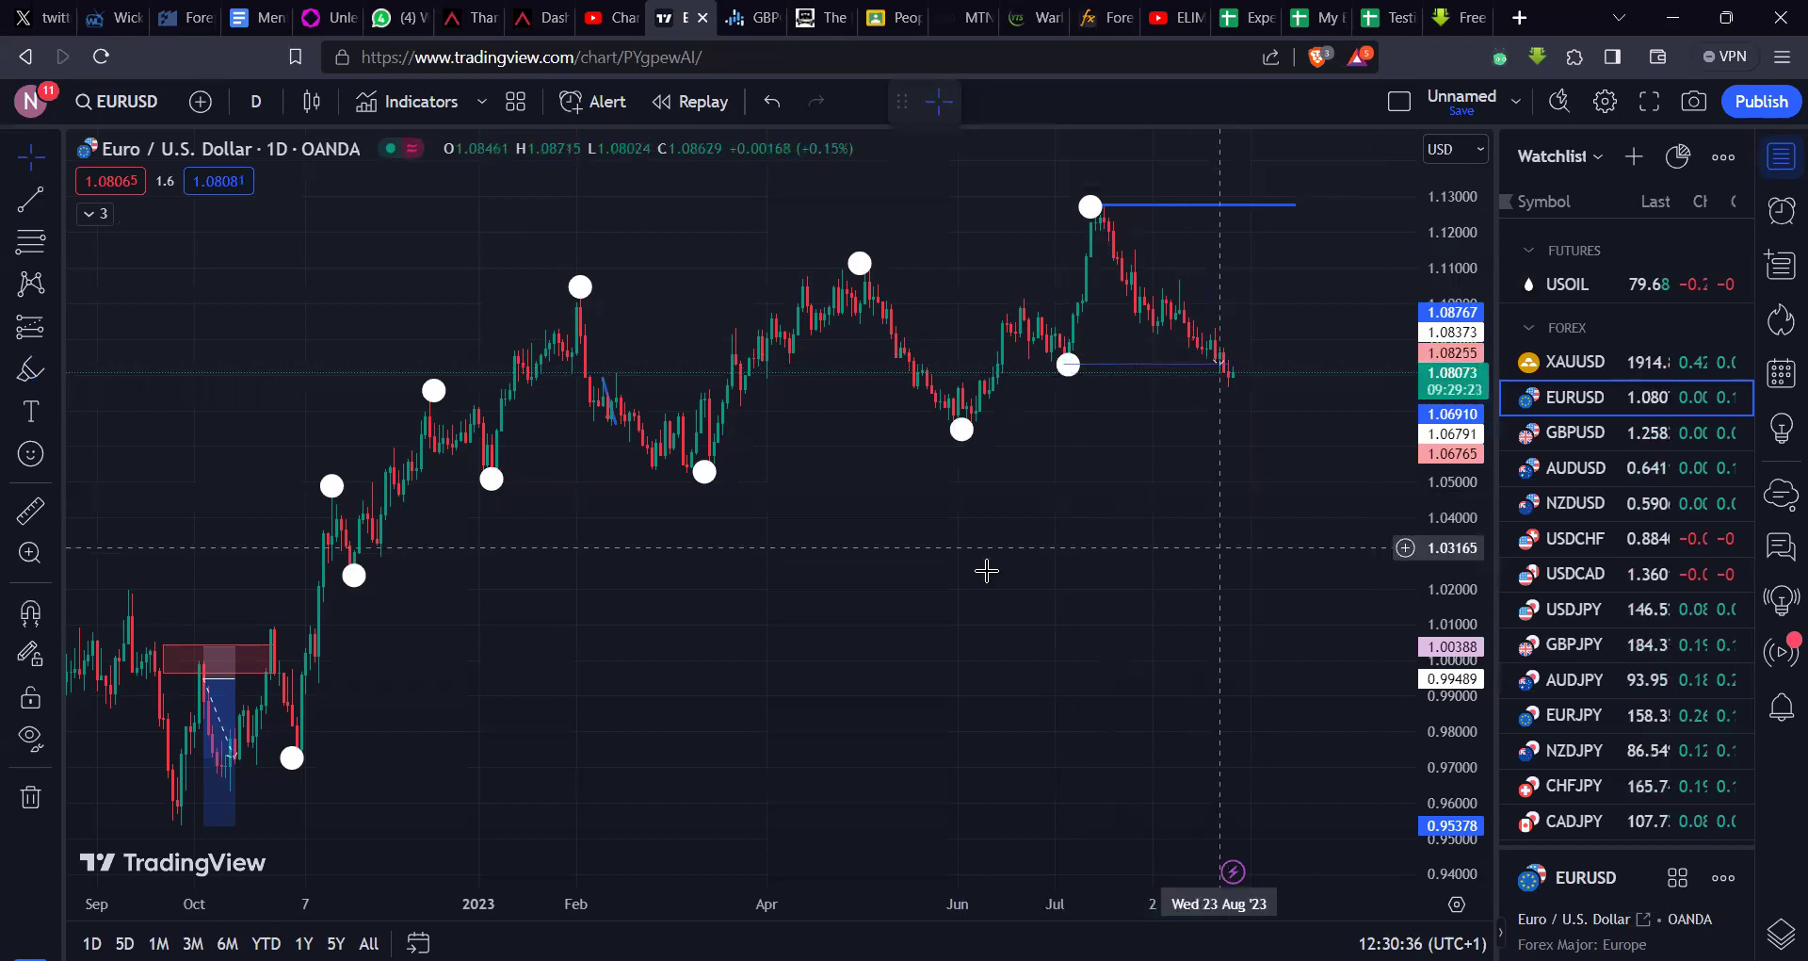
pyautogui.scroll(5, 989, 581)
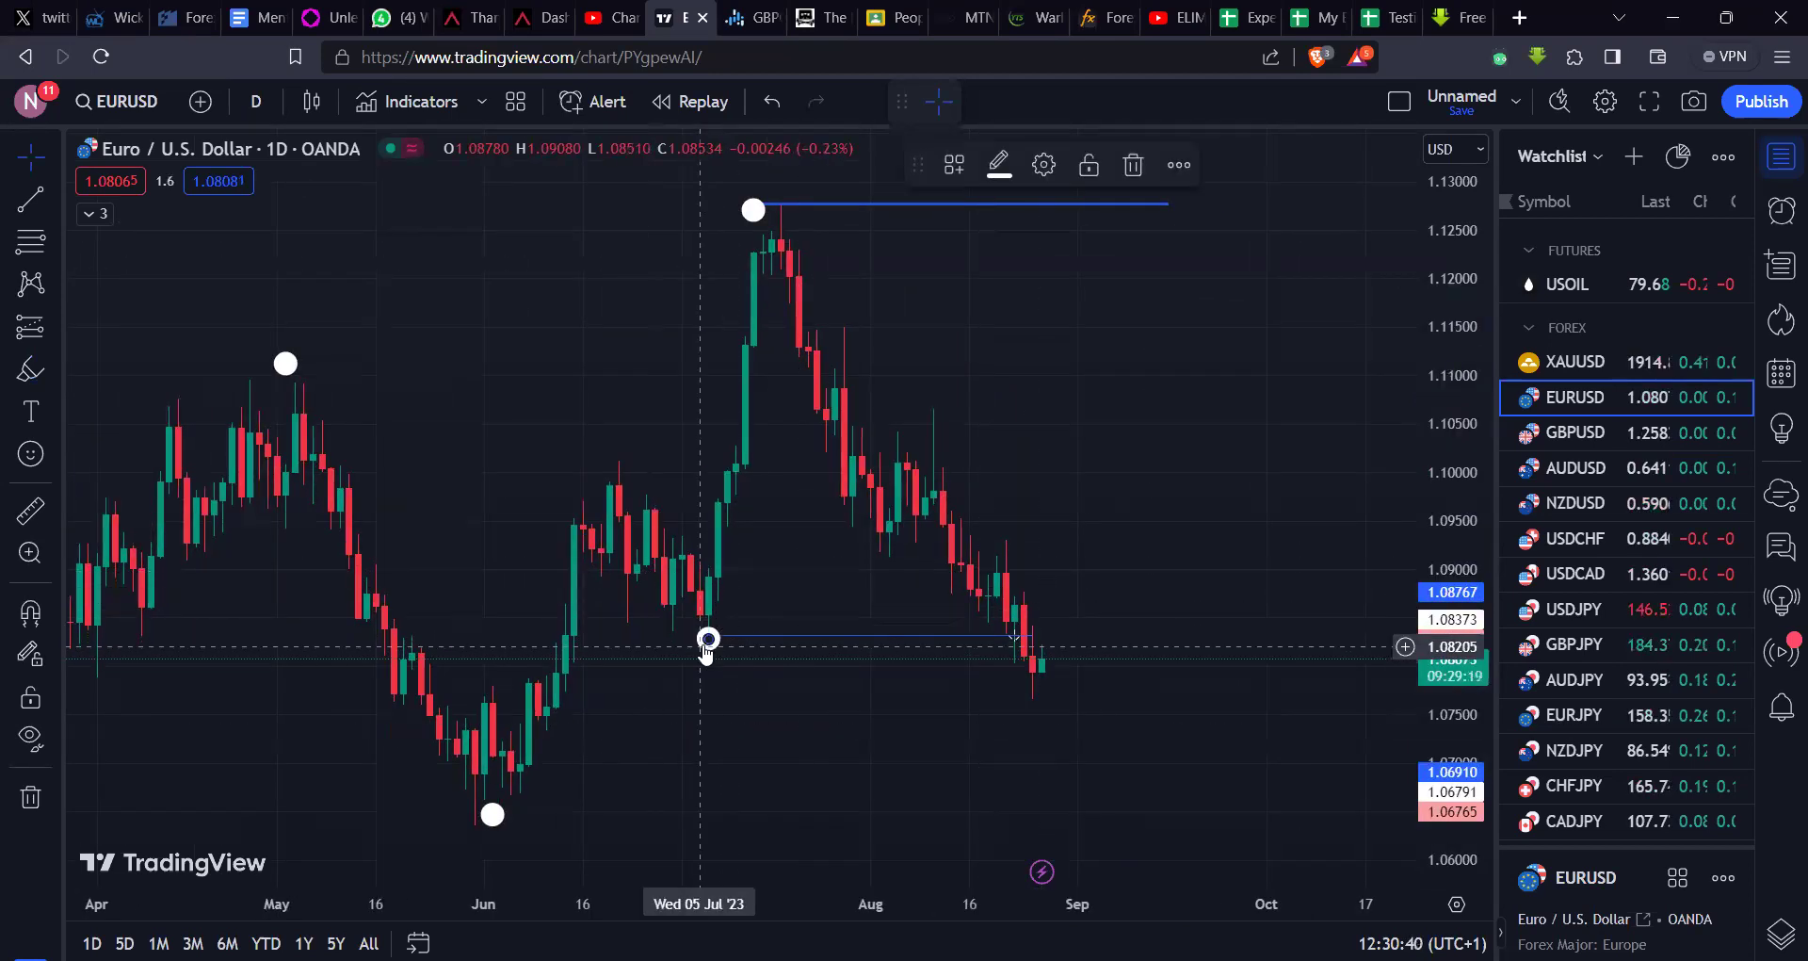
pyautogui.moveTo(708, 640); pyautogui.dragTo(701, 636)
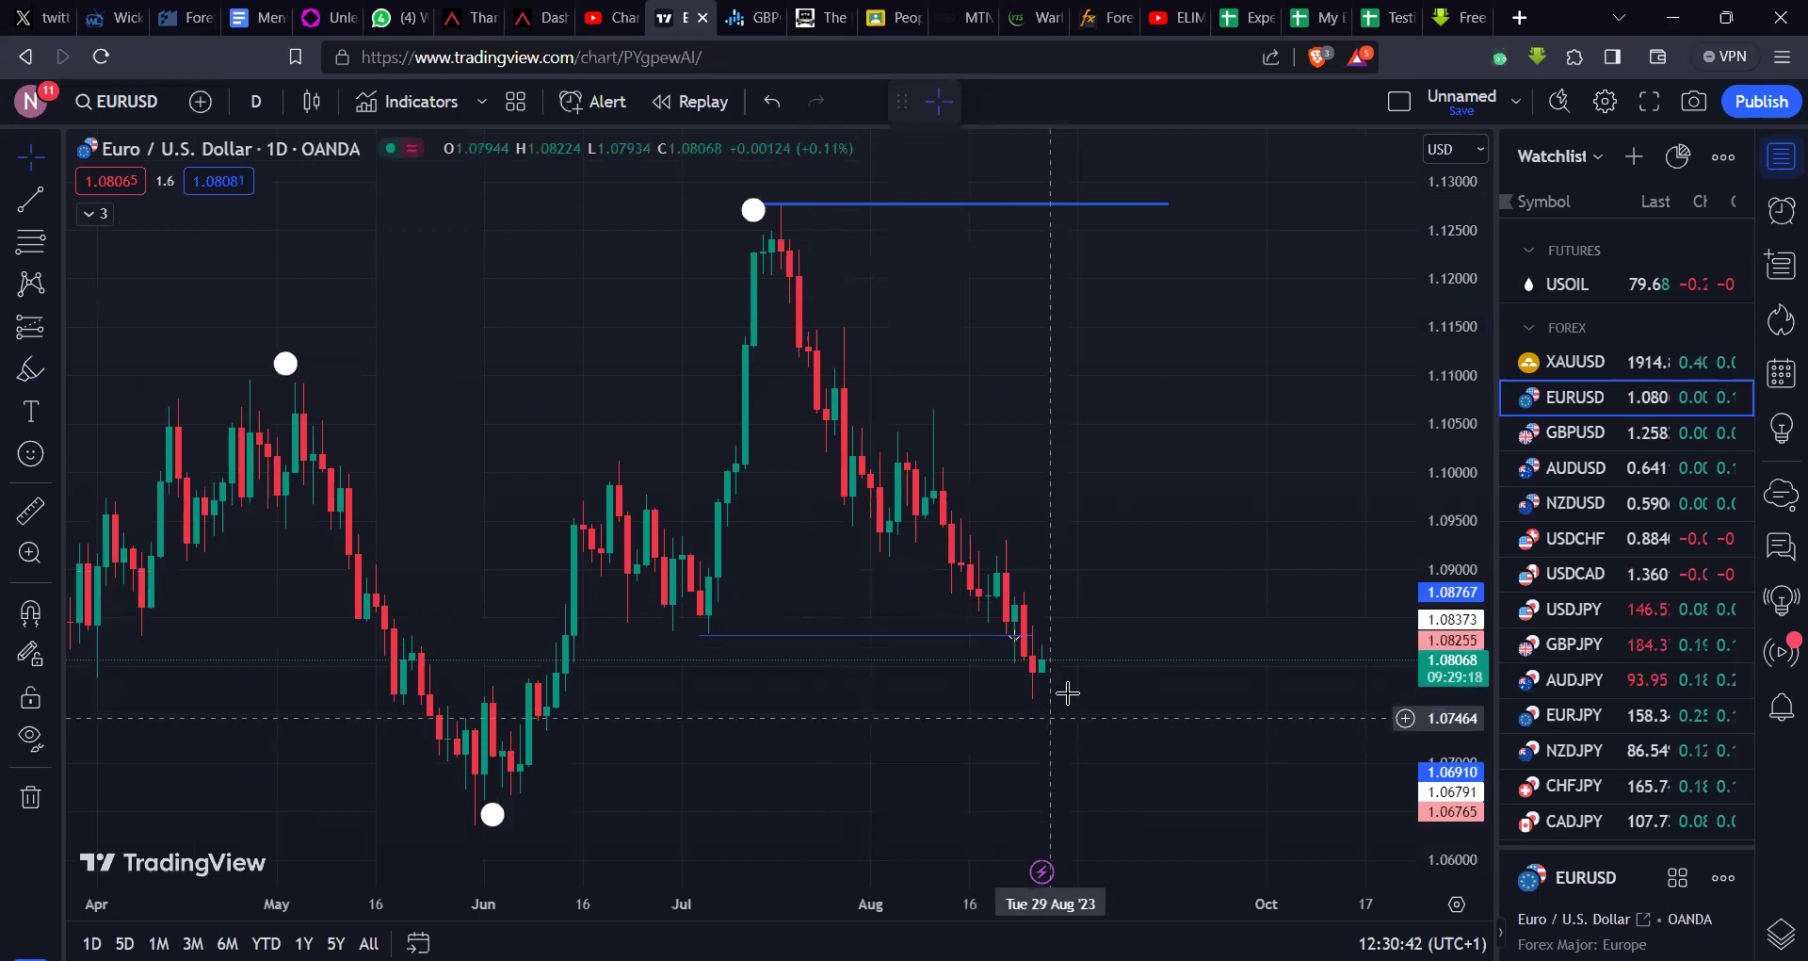
# Step: Switch the EURUSD chart to the weekly interval and show its price history from 2021 onward
pyautogui.scroll(-5, 920, 505)
pyautogui.hscroll(5, 918, 511)
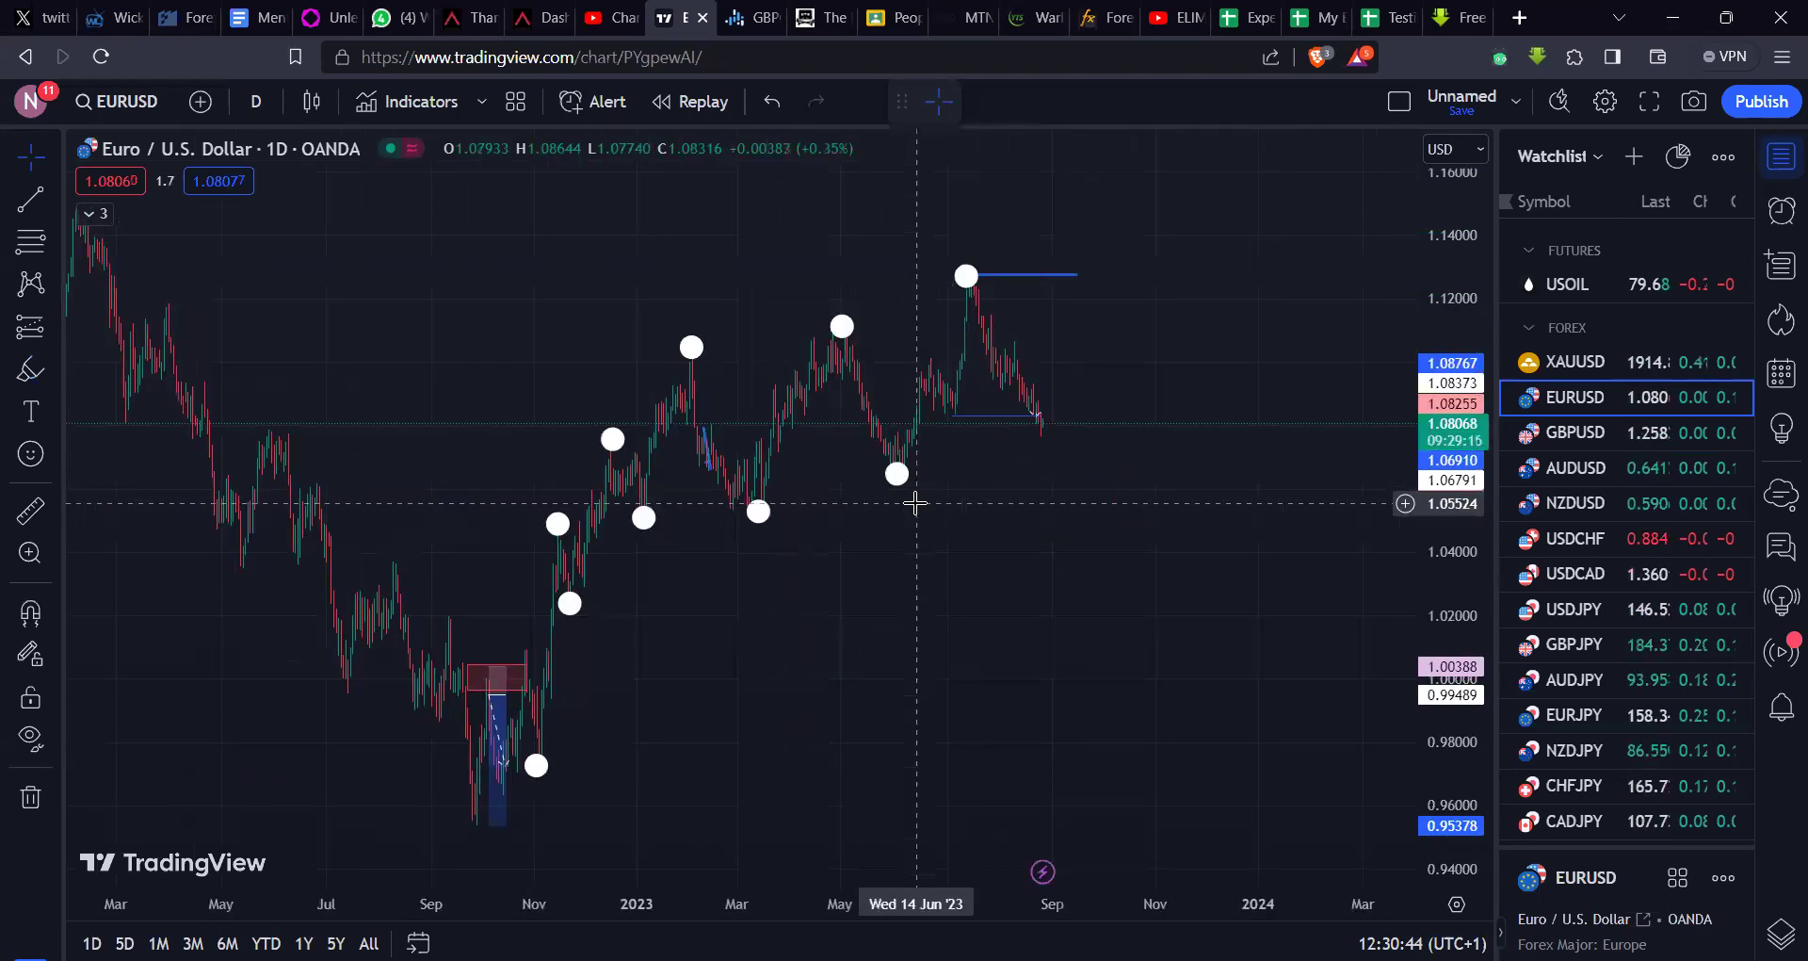
pyautogui.scroll(3, 607, 490)
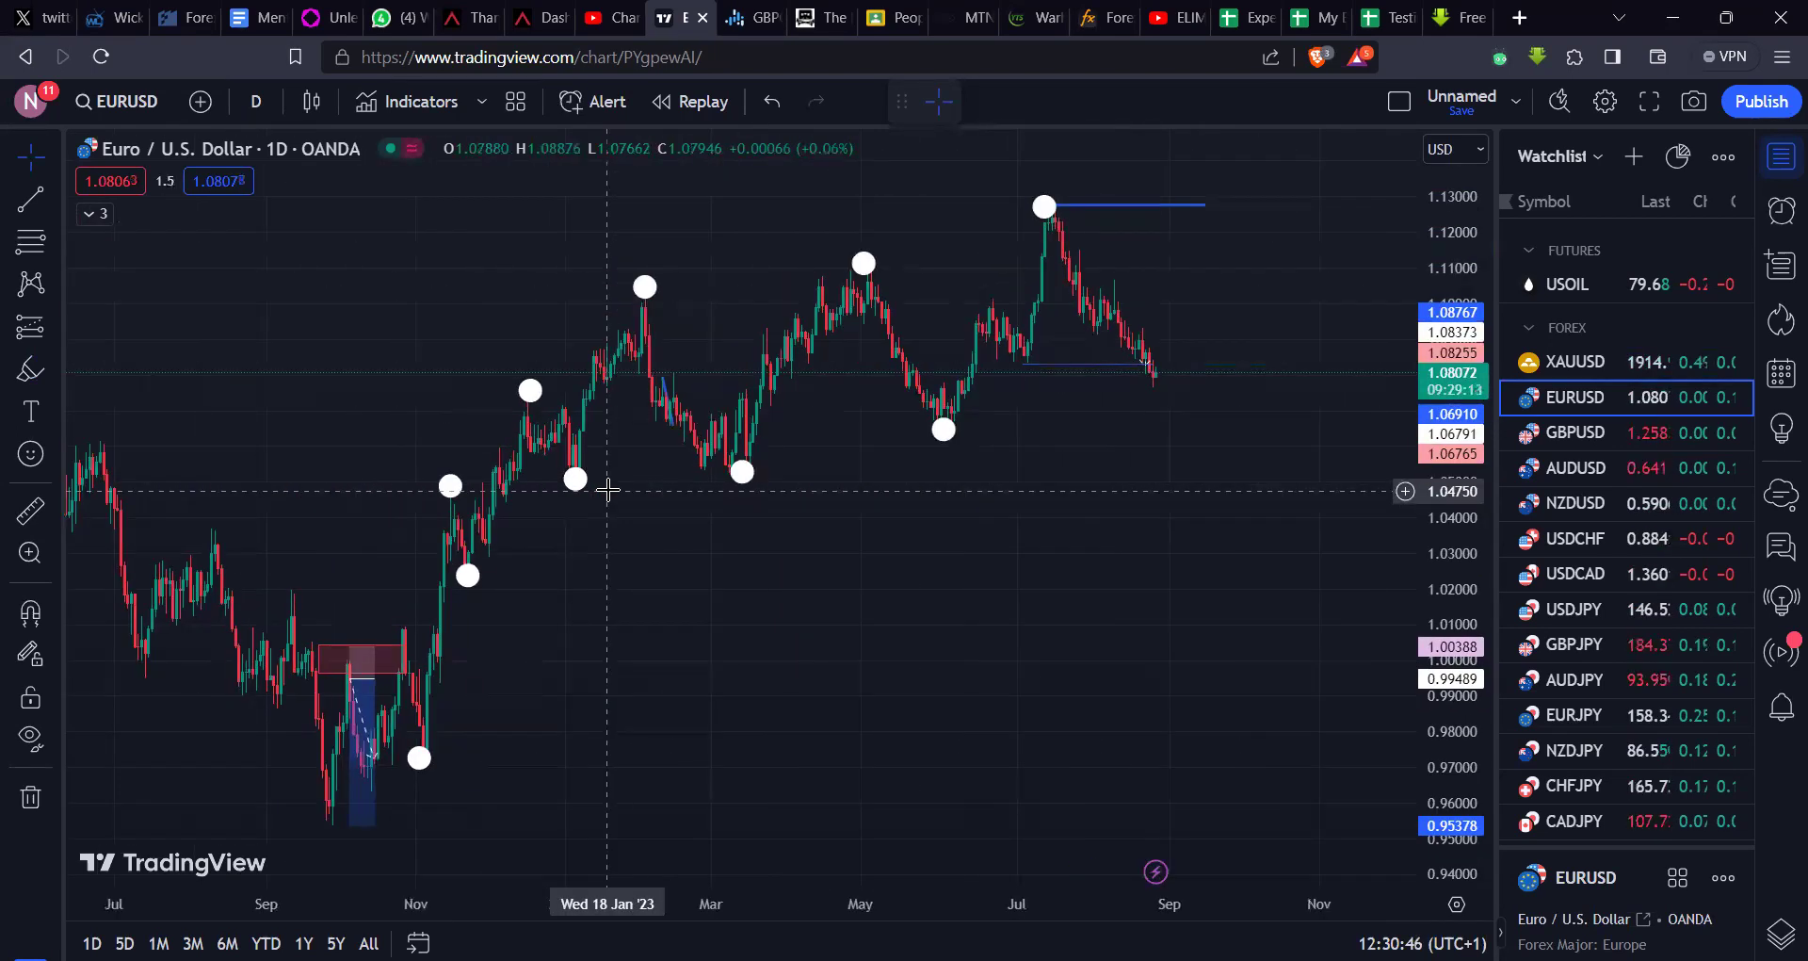
pyautogui.scroll(2, 607, 490)
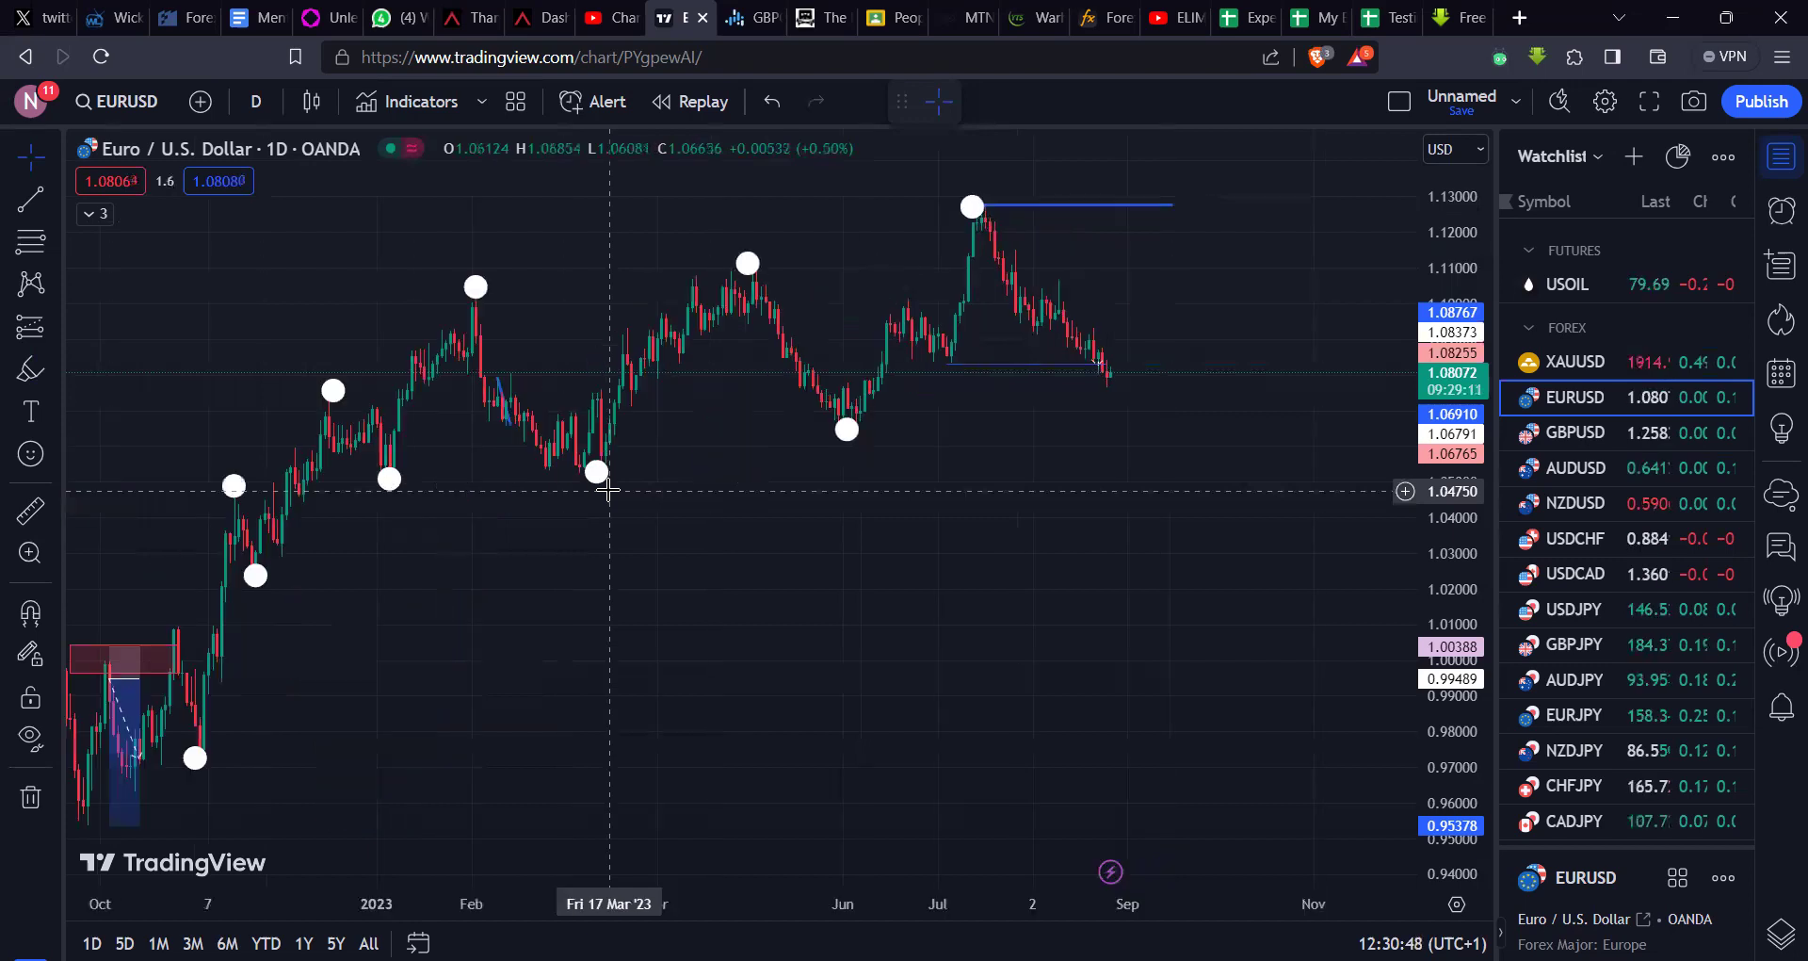
pyautogui.click(255, 101)
pyautogui.click(311, 686)
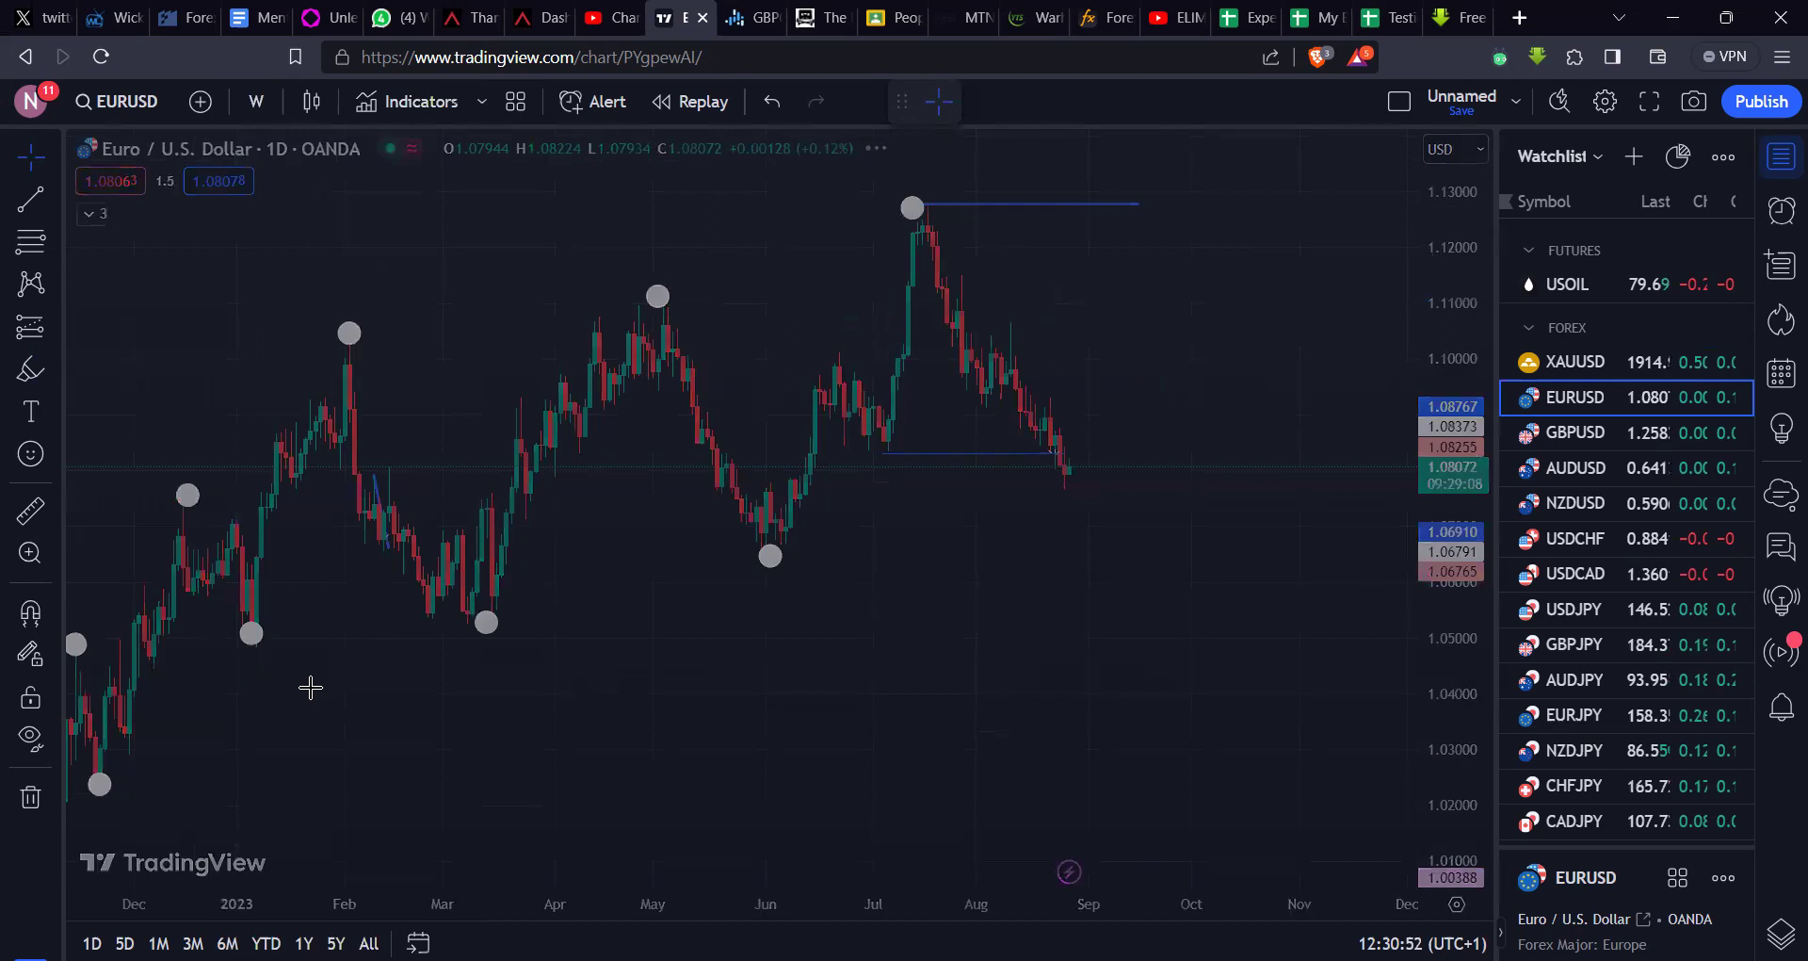
pyautogui.scroll(2, 787, 646)
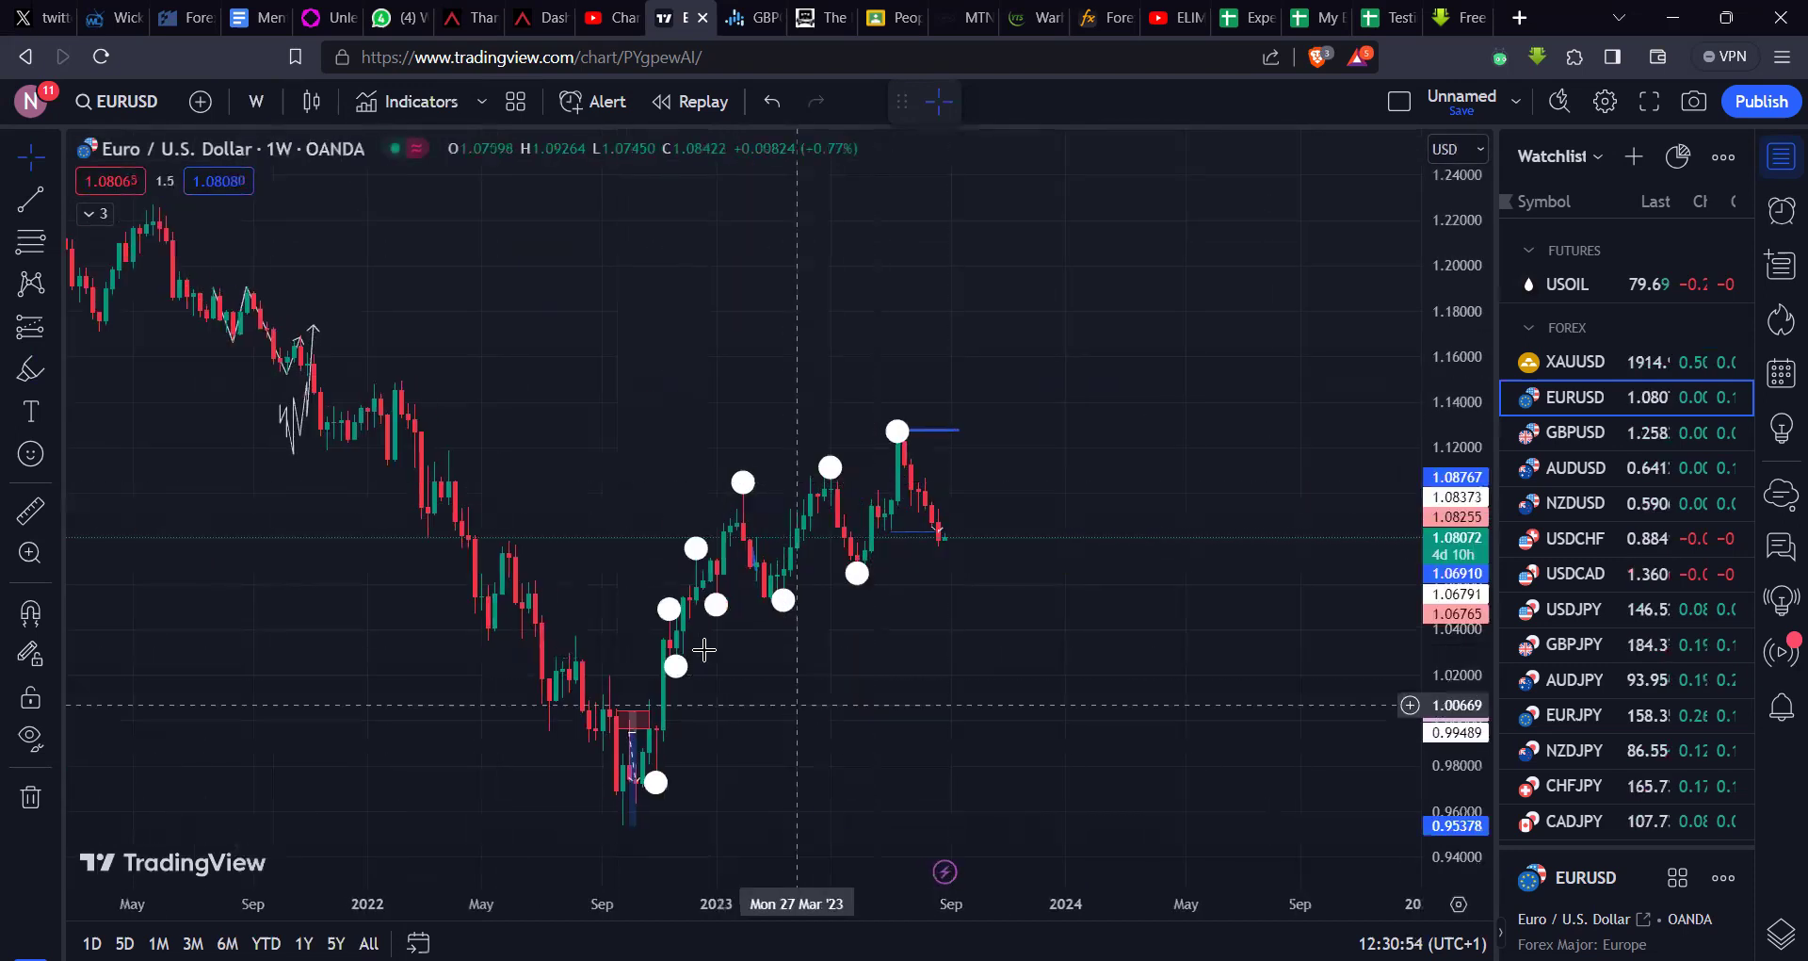
# Step: Delete the white swing dots and the red zone box near the autumn 2022 low from the weekly EURUSD chart
pyautogui.click(657, 782)
pyautogui.moveTo(657, 783)
pyautogui.mouseDown()
pyautogui.moveTo(669, 606)
pyautogui.moveTo(696, 547)
pyautogui.mouseUp()
pyautogui.moveTo(646, 416)
pyautogui.mouseDown()
pyautogui.moveTo(832, 707)
pyautogui.moveTo(863, 713)
pyautogui.mouseUp()
pyautogui.press('Delete')
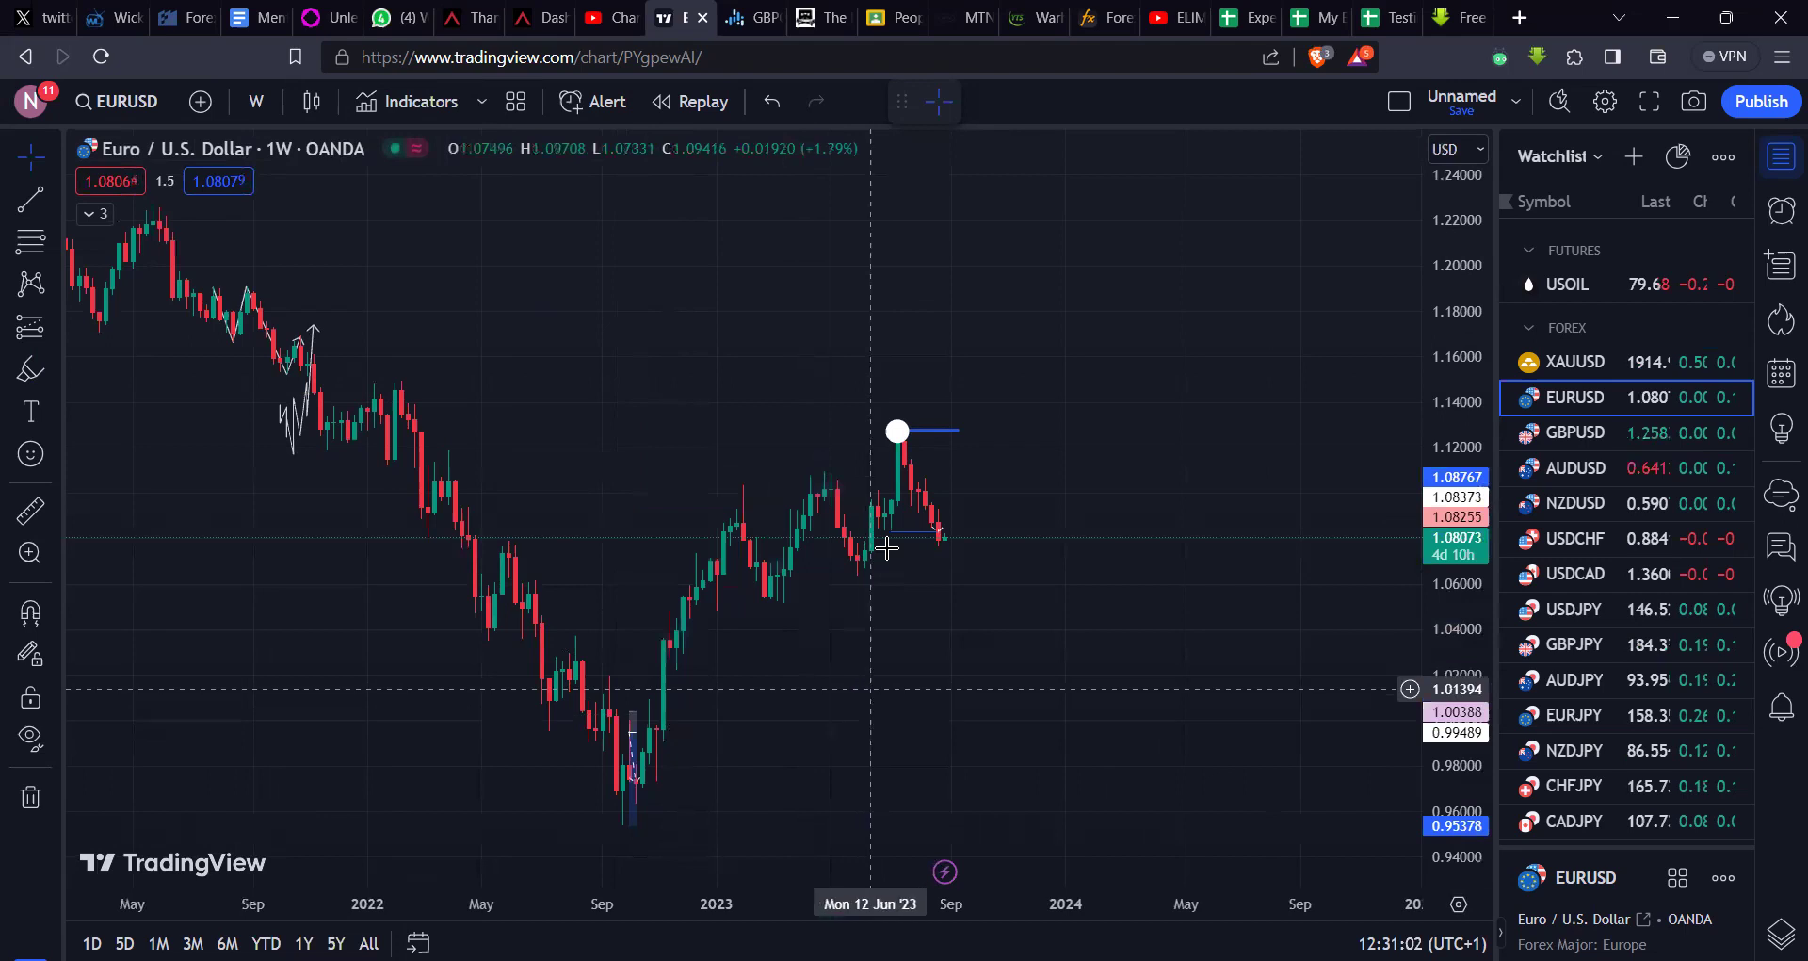
pyautogui.click(896, 432)
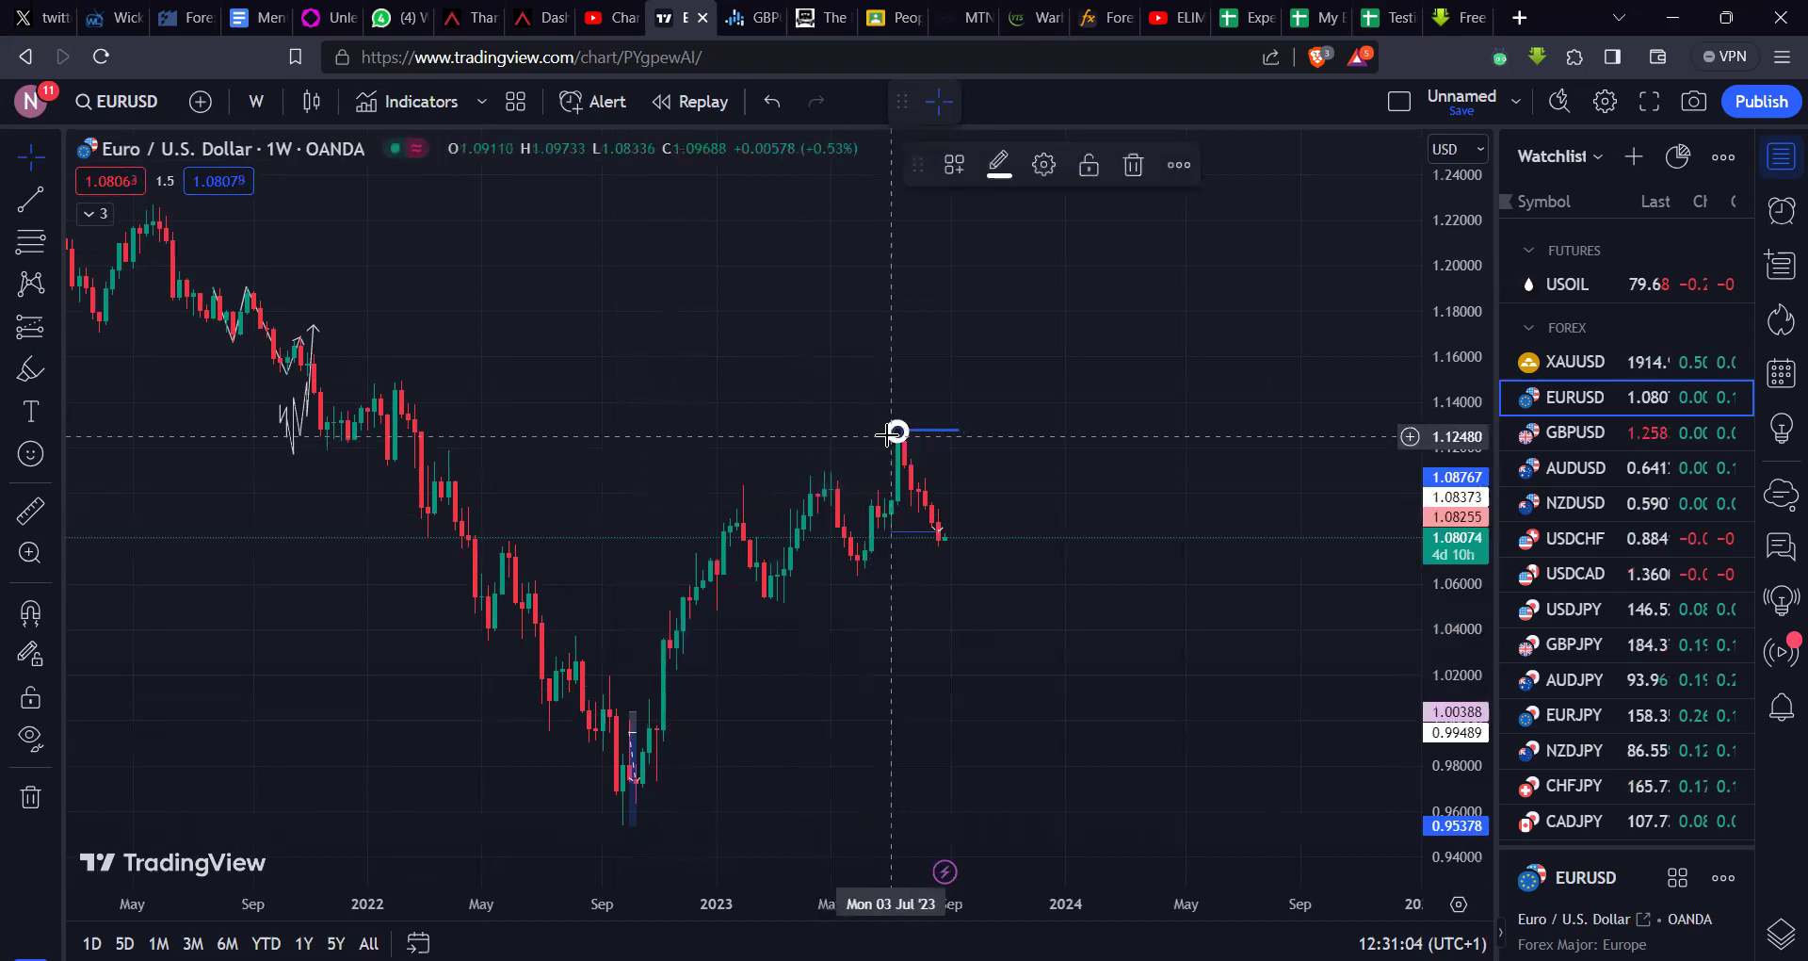
pyautogui.click(953, 516)
# Step: Trace the weekly EURUSD uptrend swings in red from the autumn 2022 low, mark the August 2023 decline, and clear the strokes
pyautogui.scroll(3, 429, 464)
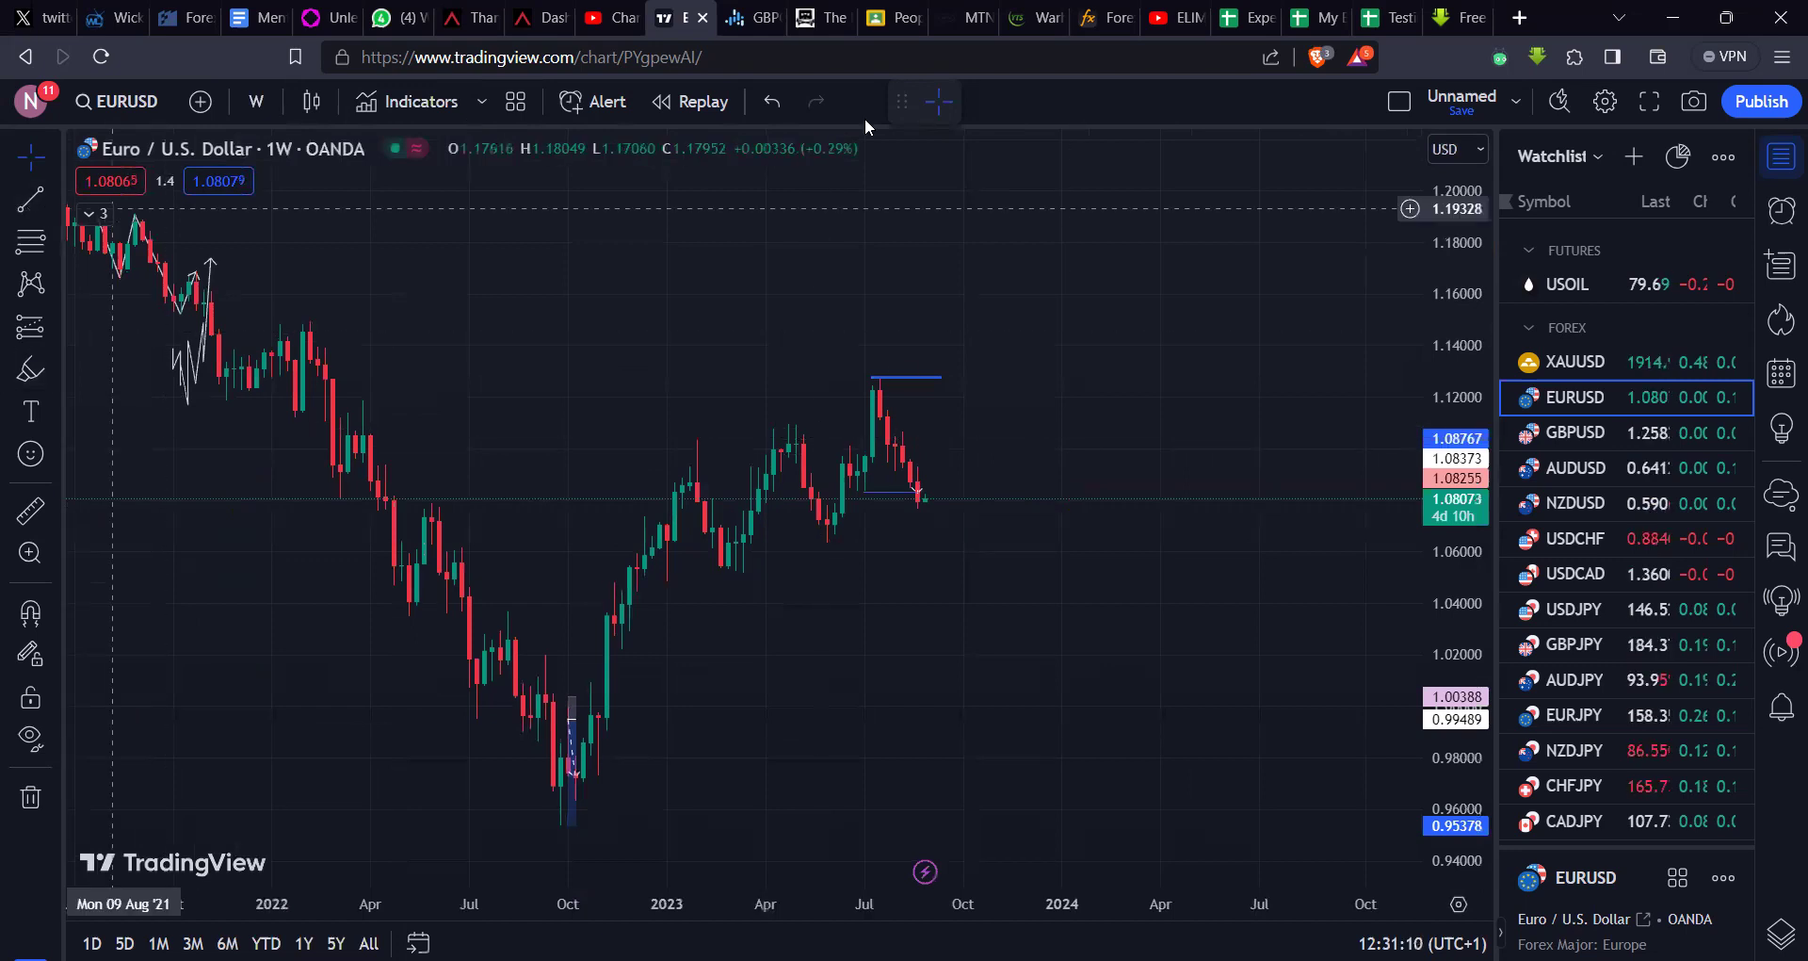
pyautogui.moveTo(558, 802)
pyautogui.mouseDown()
pyautogui.moveTo(663, 477)
pyautogui.moveTo(722, 585)
pyautogui.mouseUp()
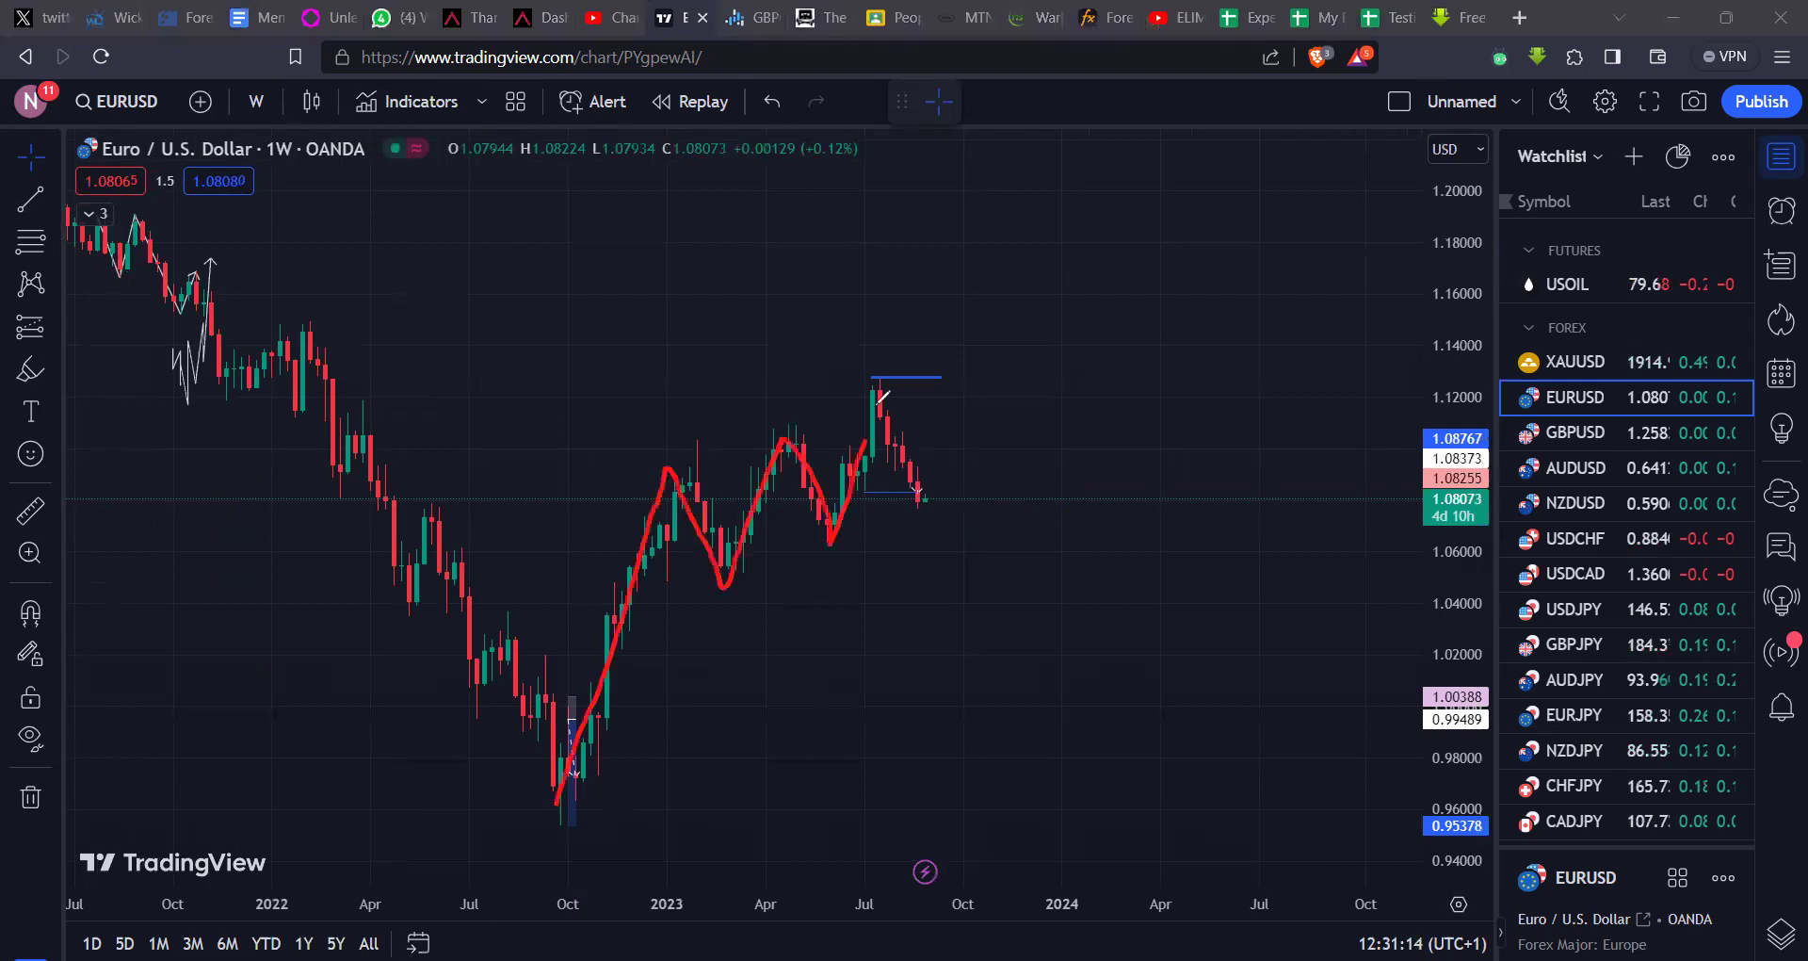
pyautogui.moveTo(903, 464); pyautogui.dragTo(911, 513)
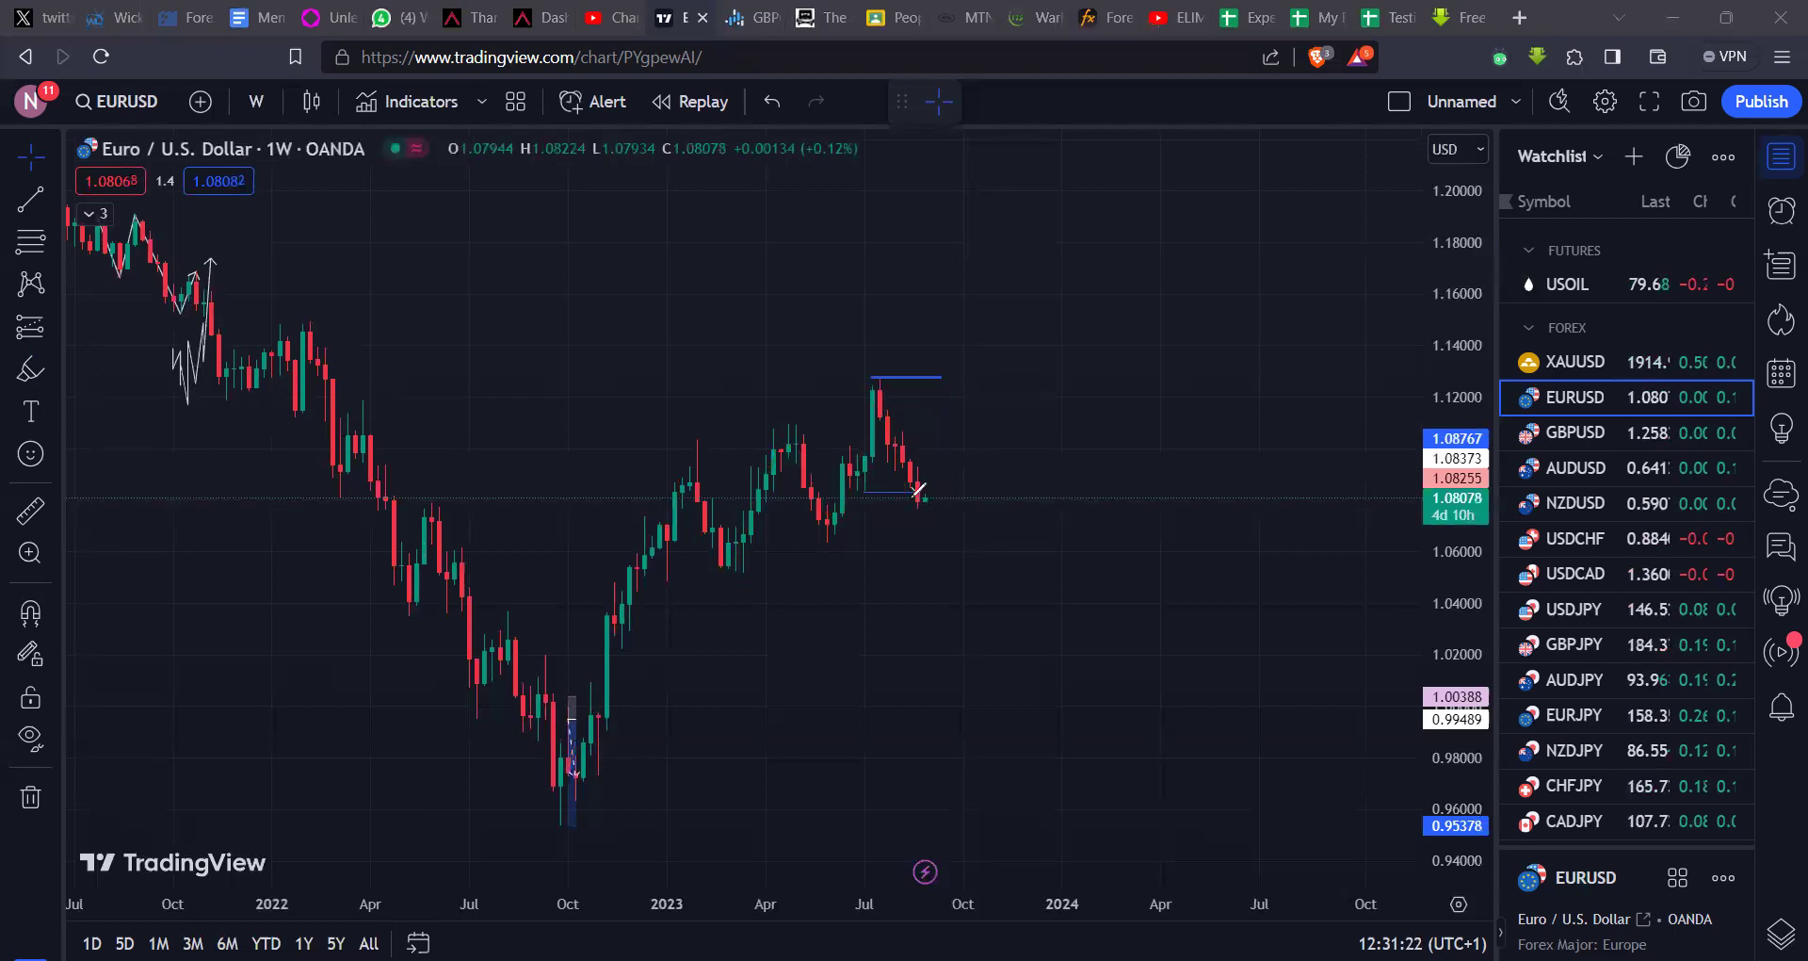
# Step: Sketch temporary strokes beside the latest weekly EURUSD candle, including a path rising from it, and clear them
pyautogui.moveTo(955, 500); pyautogui.dragTo(958, 501)
pyautogui.moveTo(963, 545); pyautogui.dragTo(983, 545)
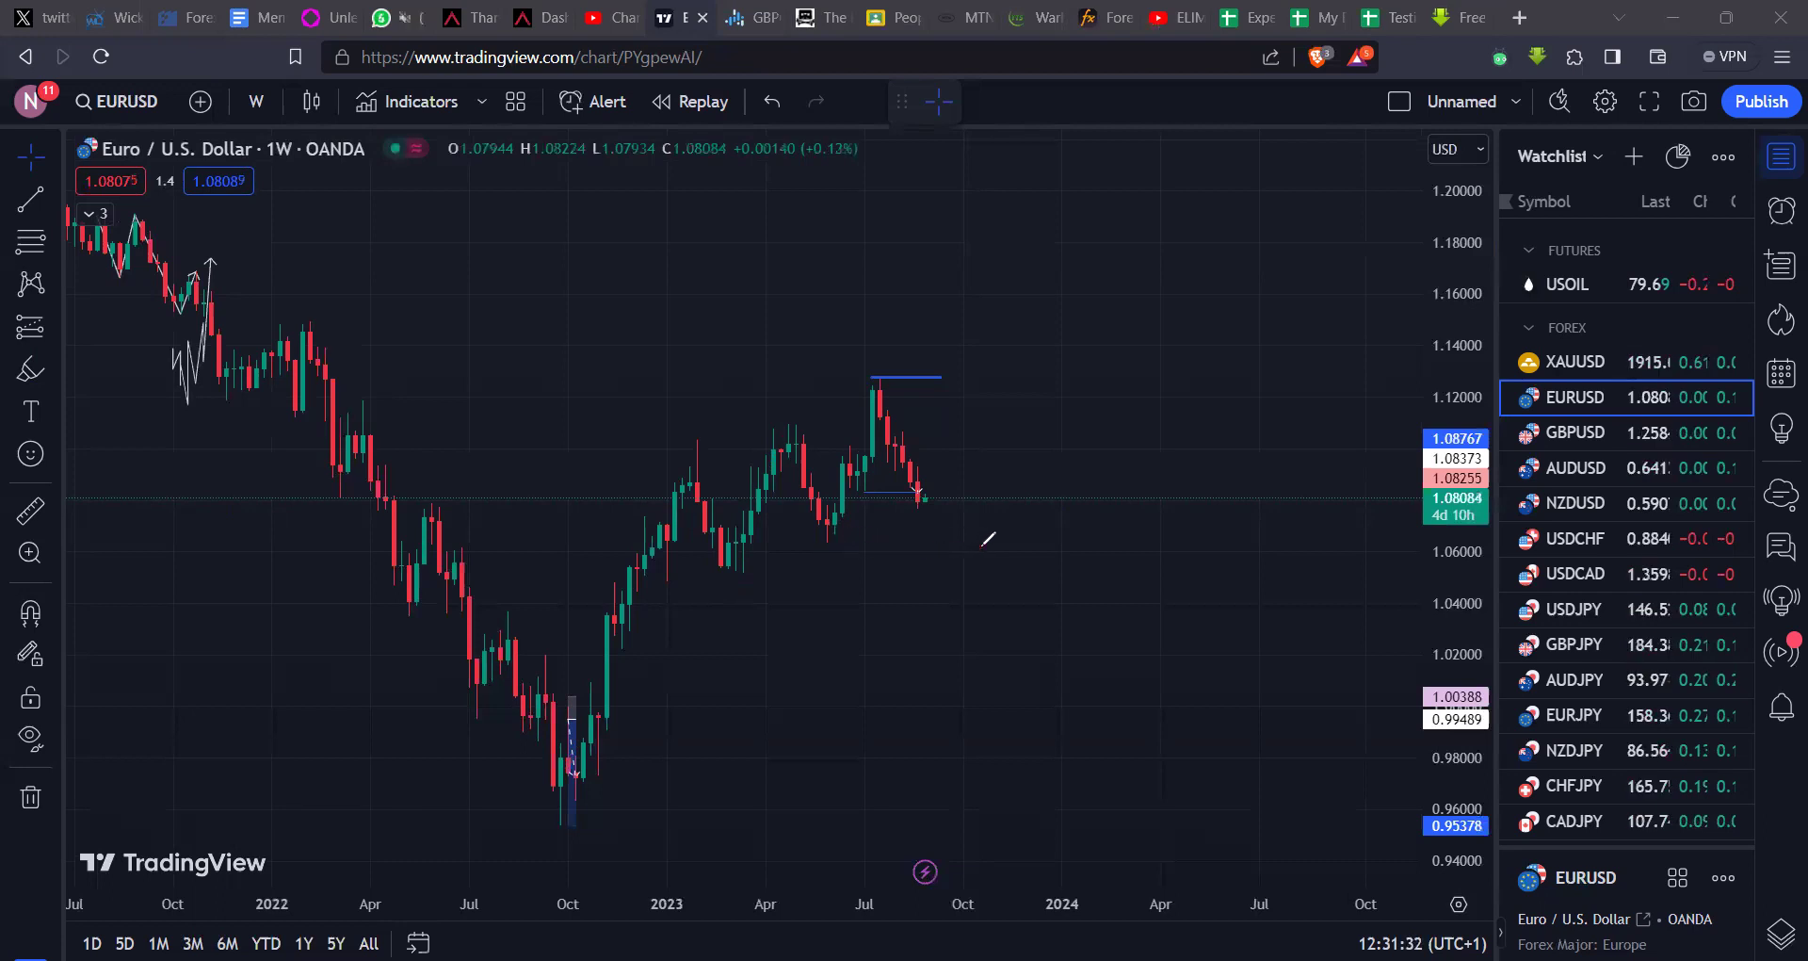
pyautogui.moveTo(929, 484)
pyautogui.mouseDown()
pyautogui.moveTo(928, 525)
pyautogui.moveTo(1029, 359)
pyautogui.mouseUp()
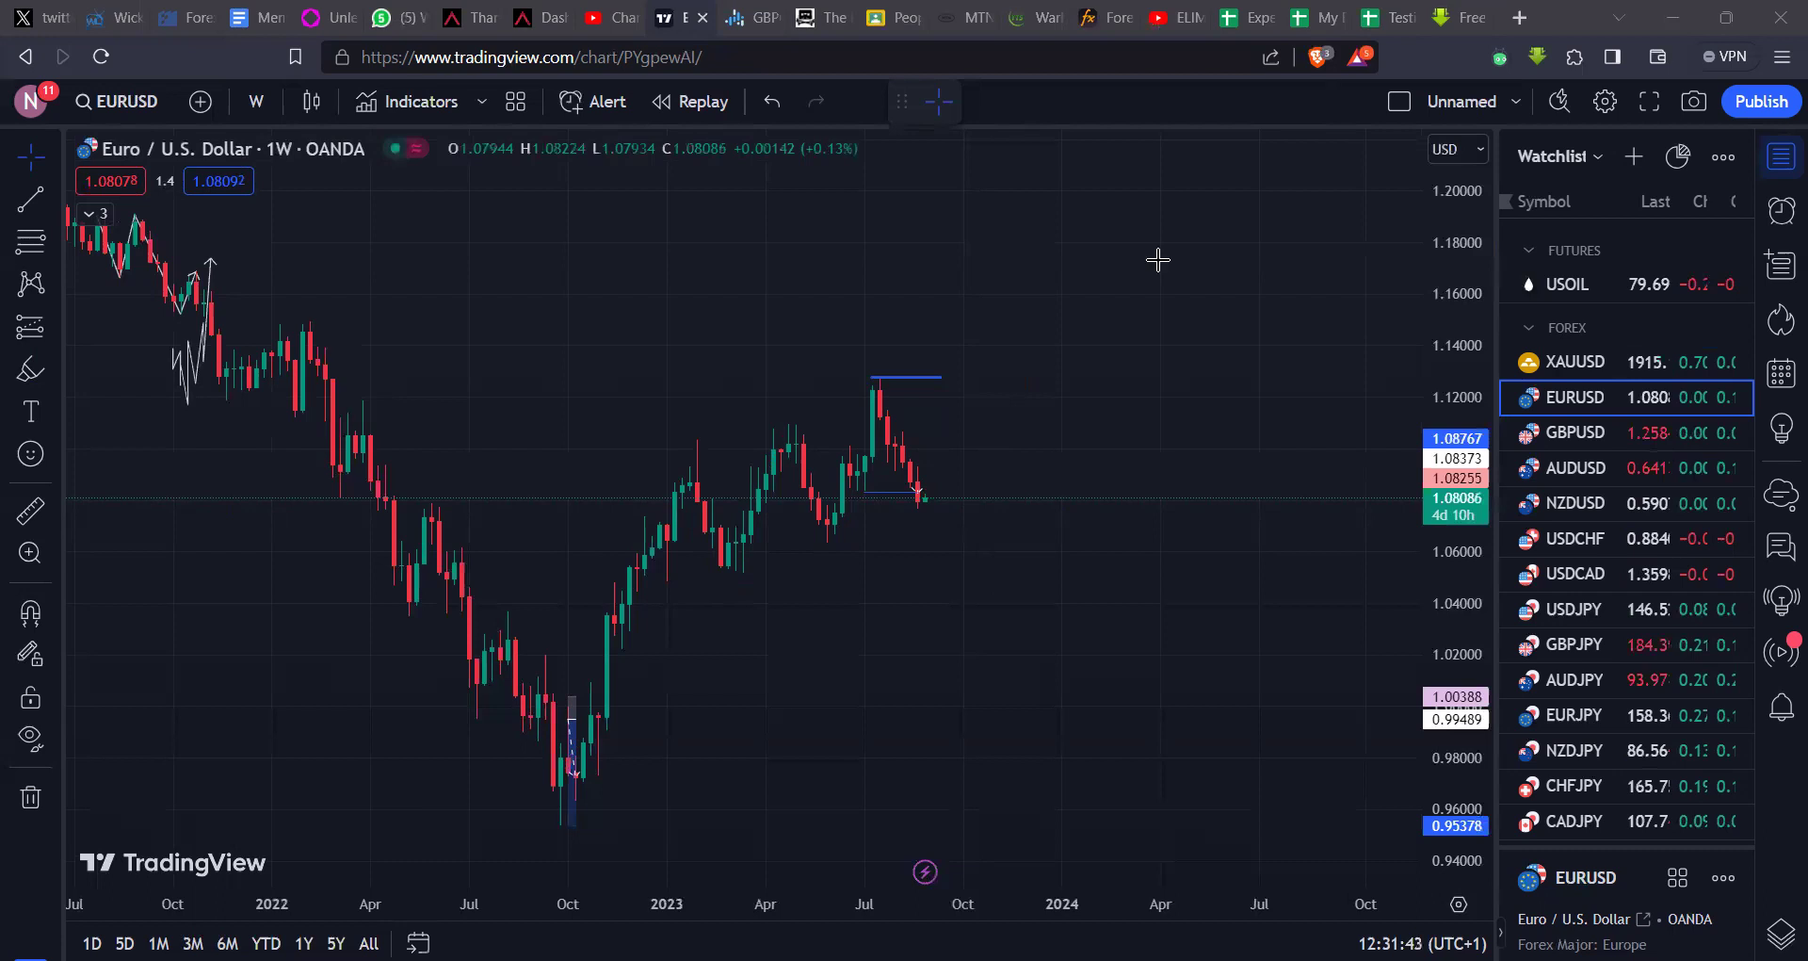
# Step: Draw a rectangle zone on the weekly EURUSD chart from 1.07877 down to 1.06667, spanning 19 June to 25 September 2023
pyautogui.scroll(3, 825, 528)
pyautogui.moveTo(819, 525); pyautogui.dragTo(908, 493)
pyautogui.scroll(3, 1021, 535)
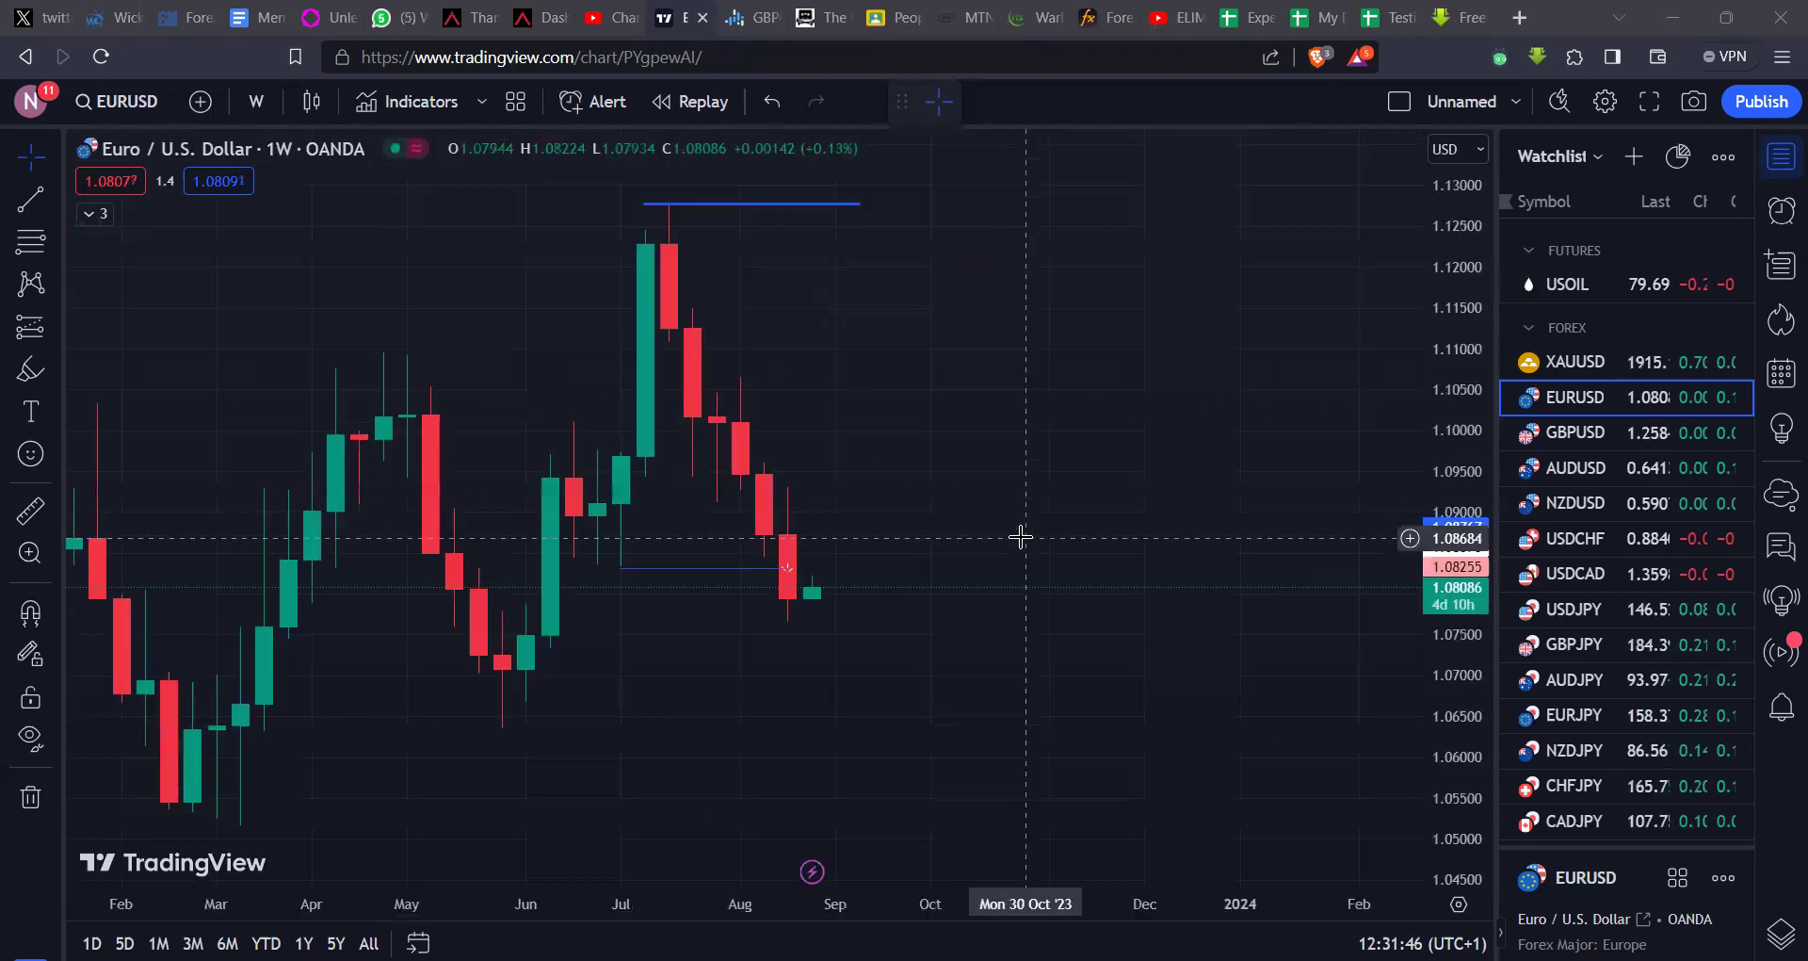
pyautogui.scroll(-1, 1021, 536)
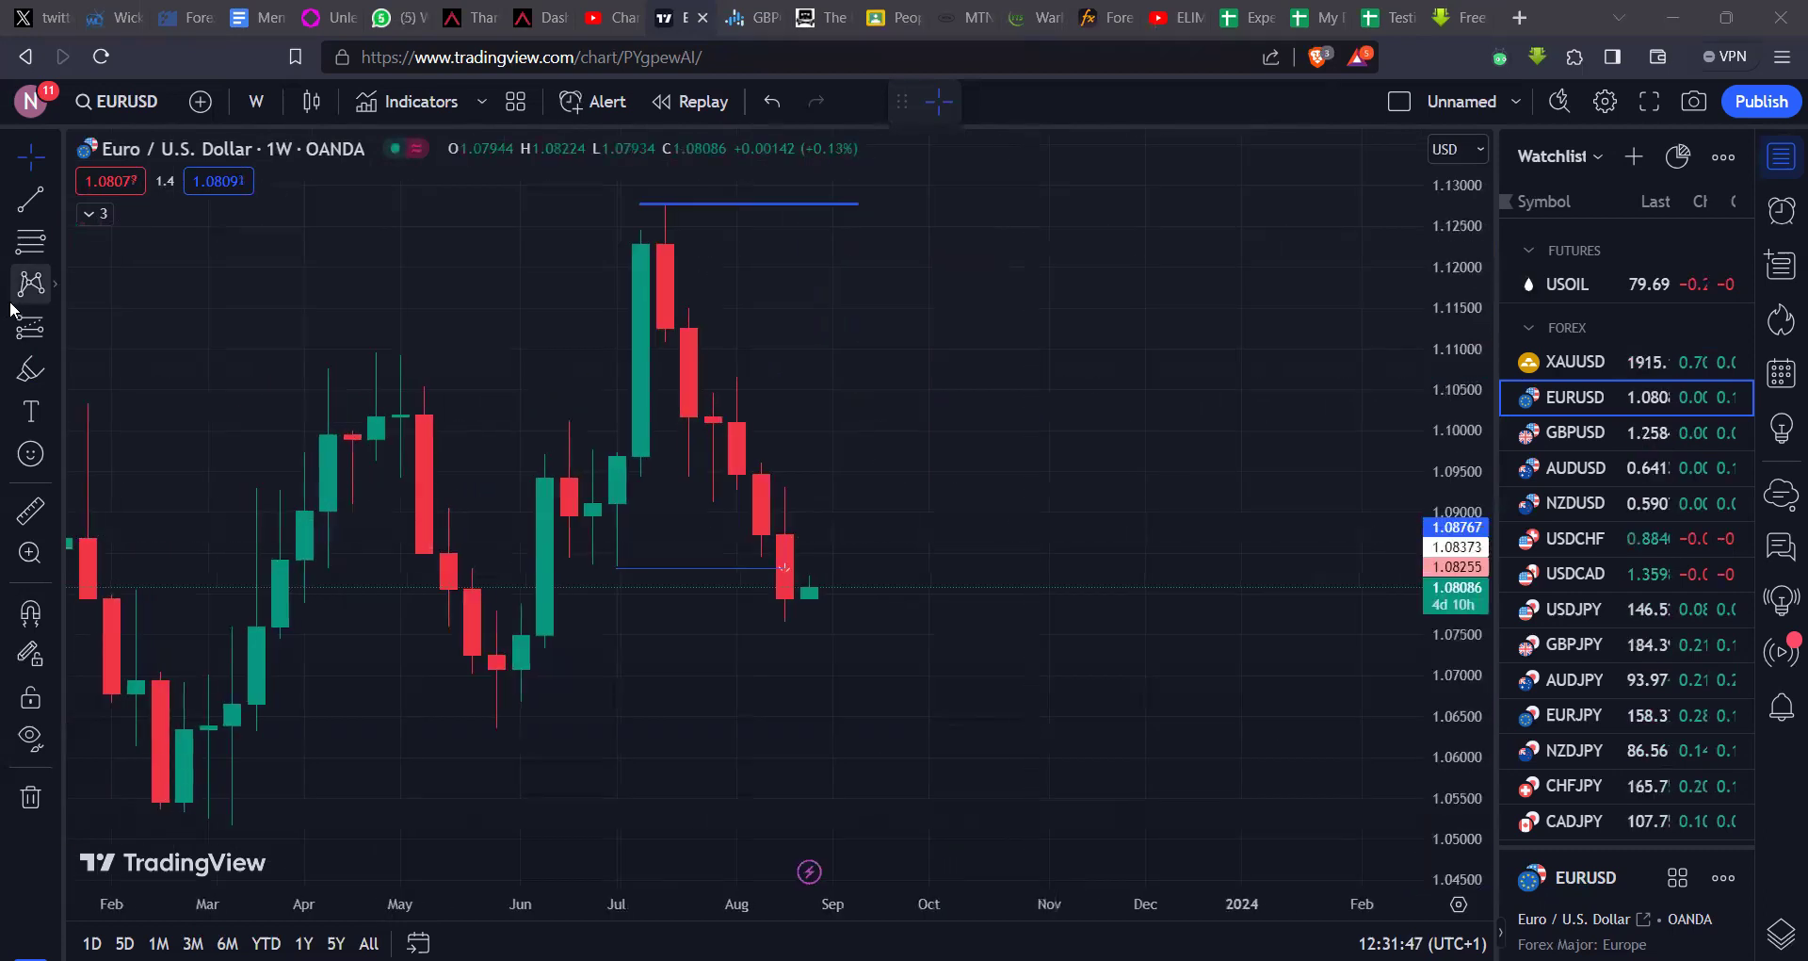
pyautogui.click(56, 354)
pyautogui.click(179, 605)
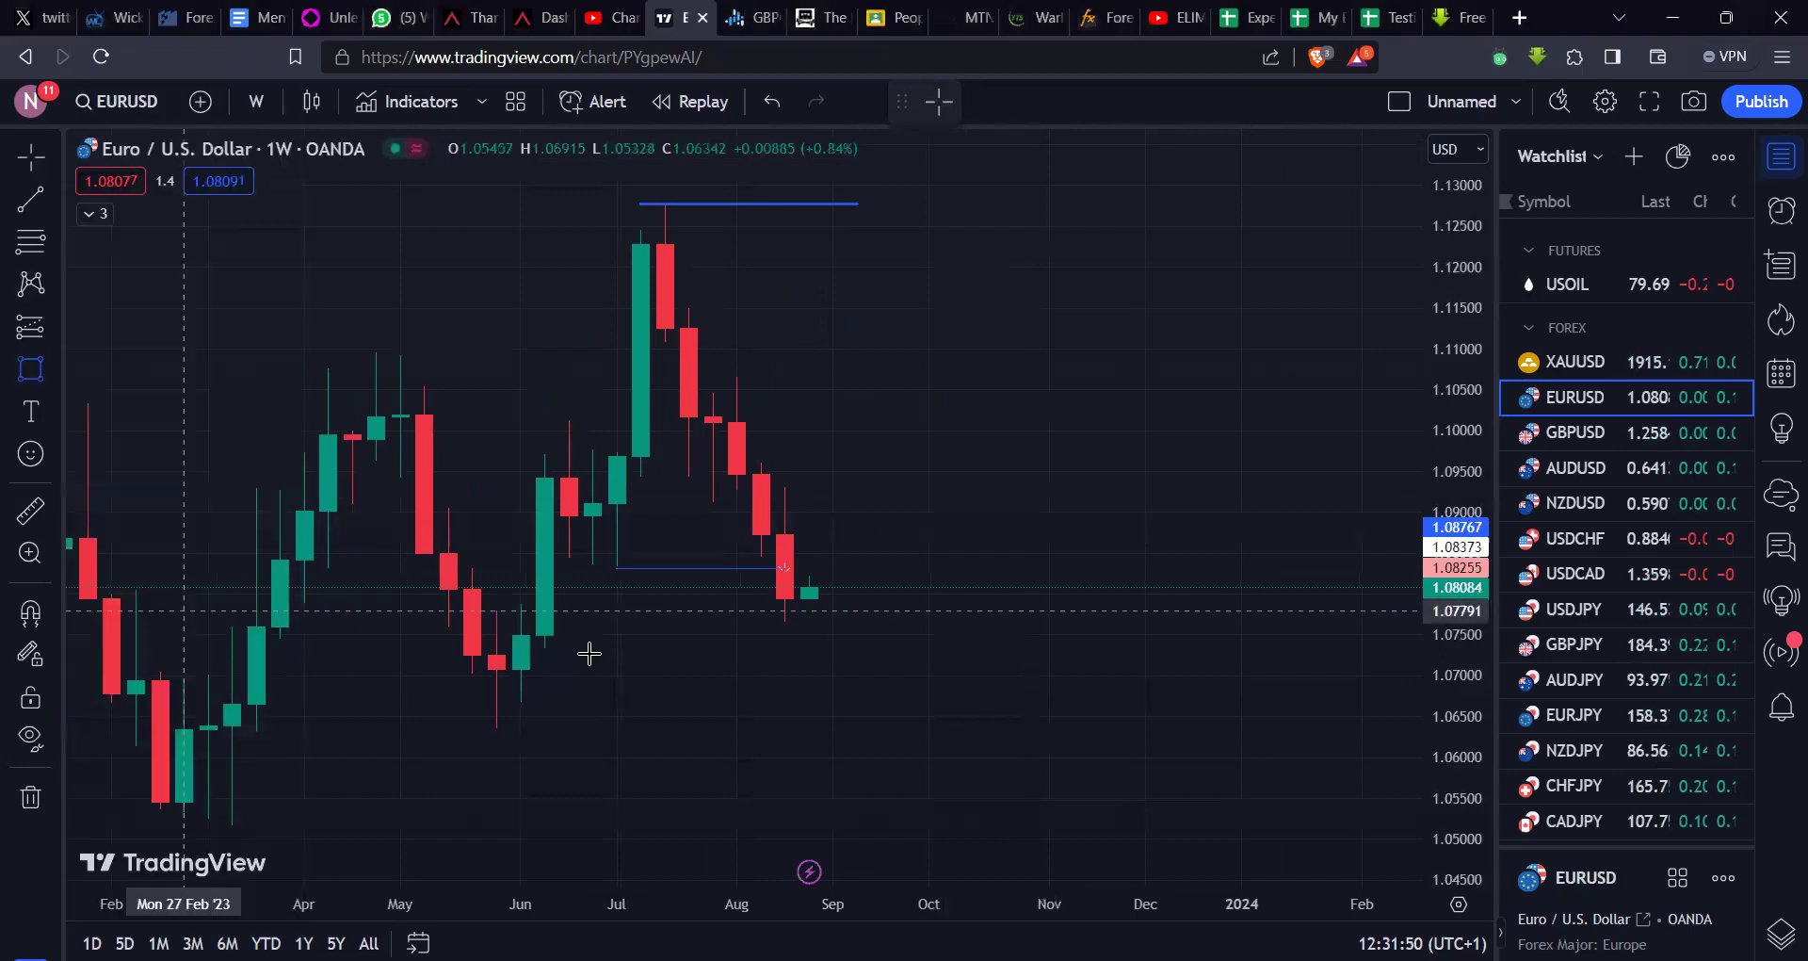
pyautogui.click(569, 604)
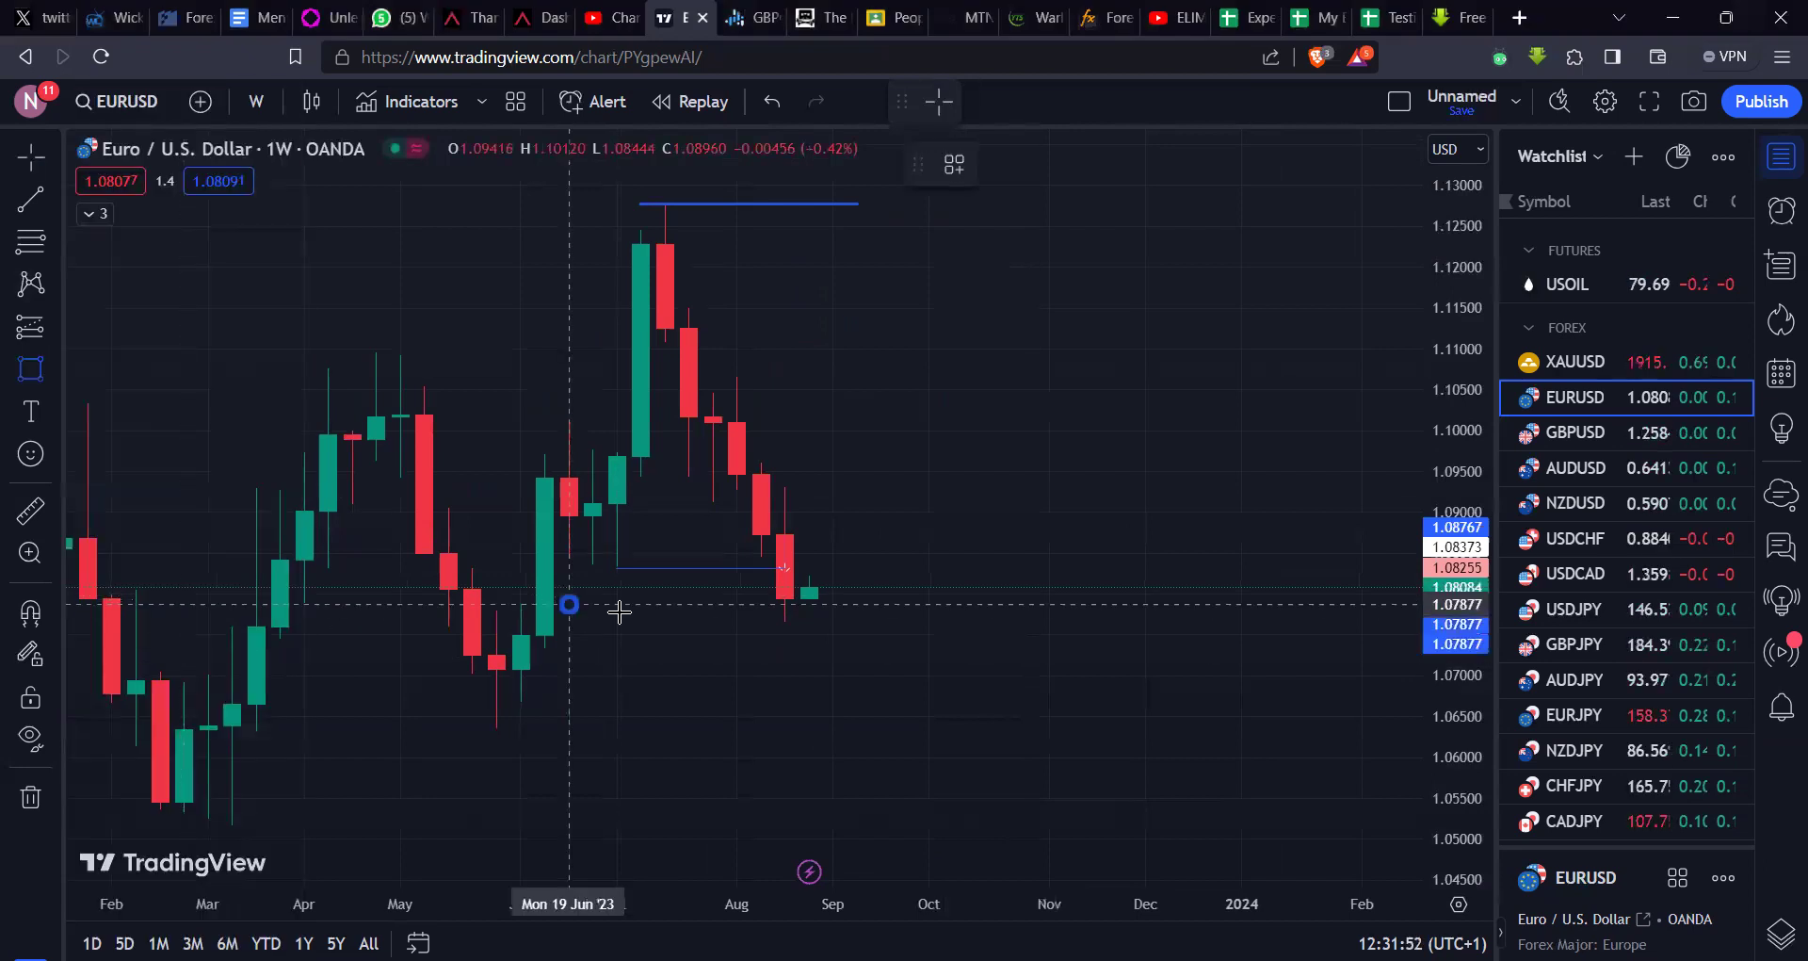
pyautogui.click(906, 701)
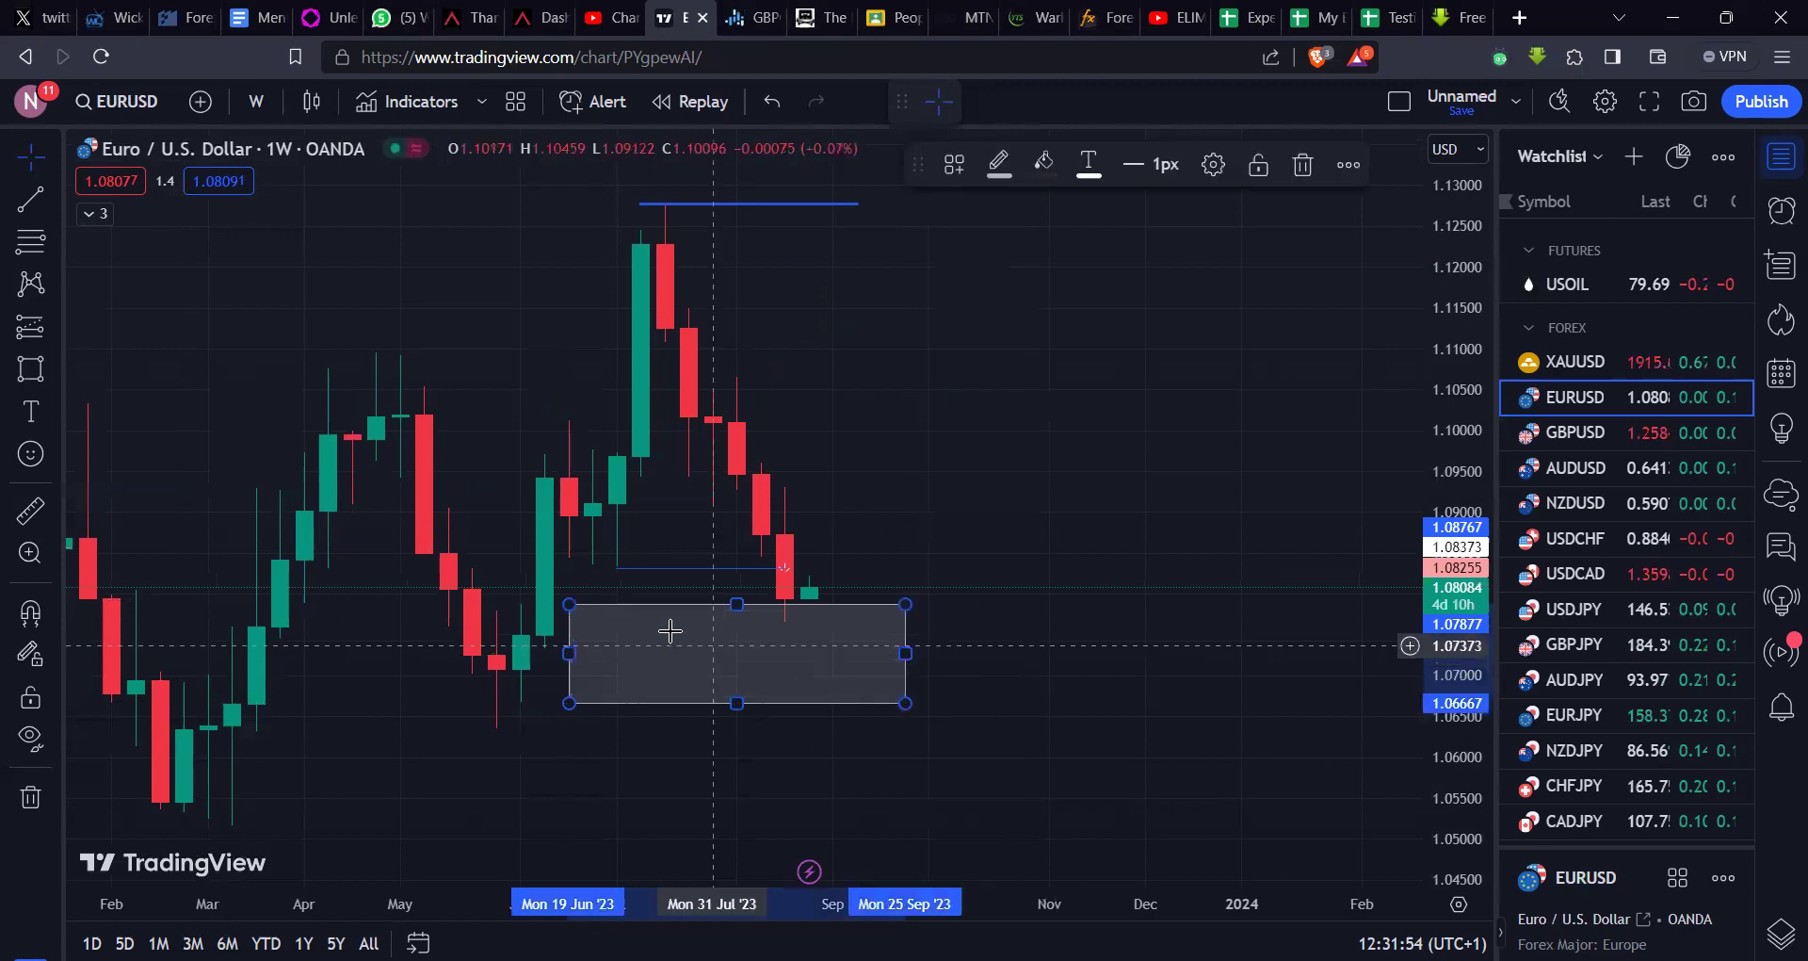
pyautogui.moveTo(734, 601); pyautogui.dragTo(732, 602)
# Step: Switch the EURUSD chart to the 4-hour interval and show the June 2023 candles around the zone's start
pyautogui.write('6')
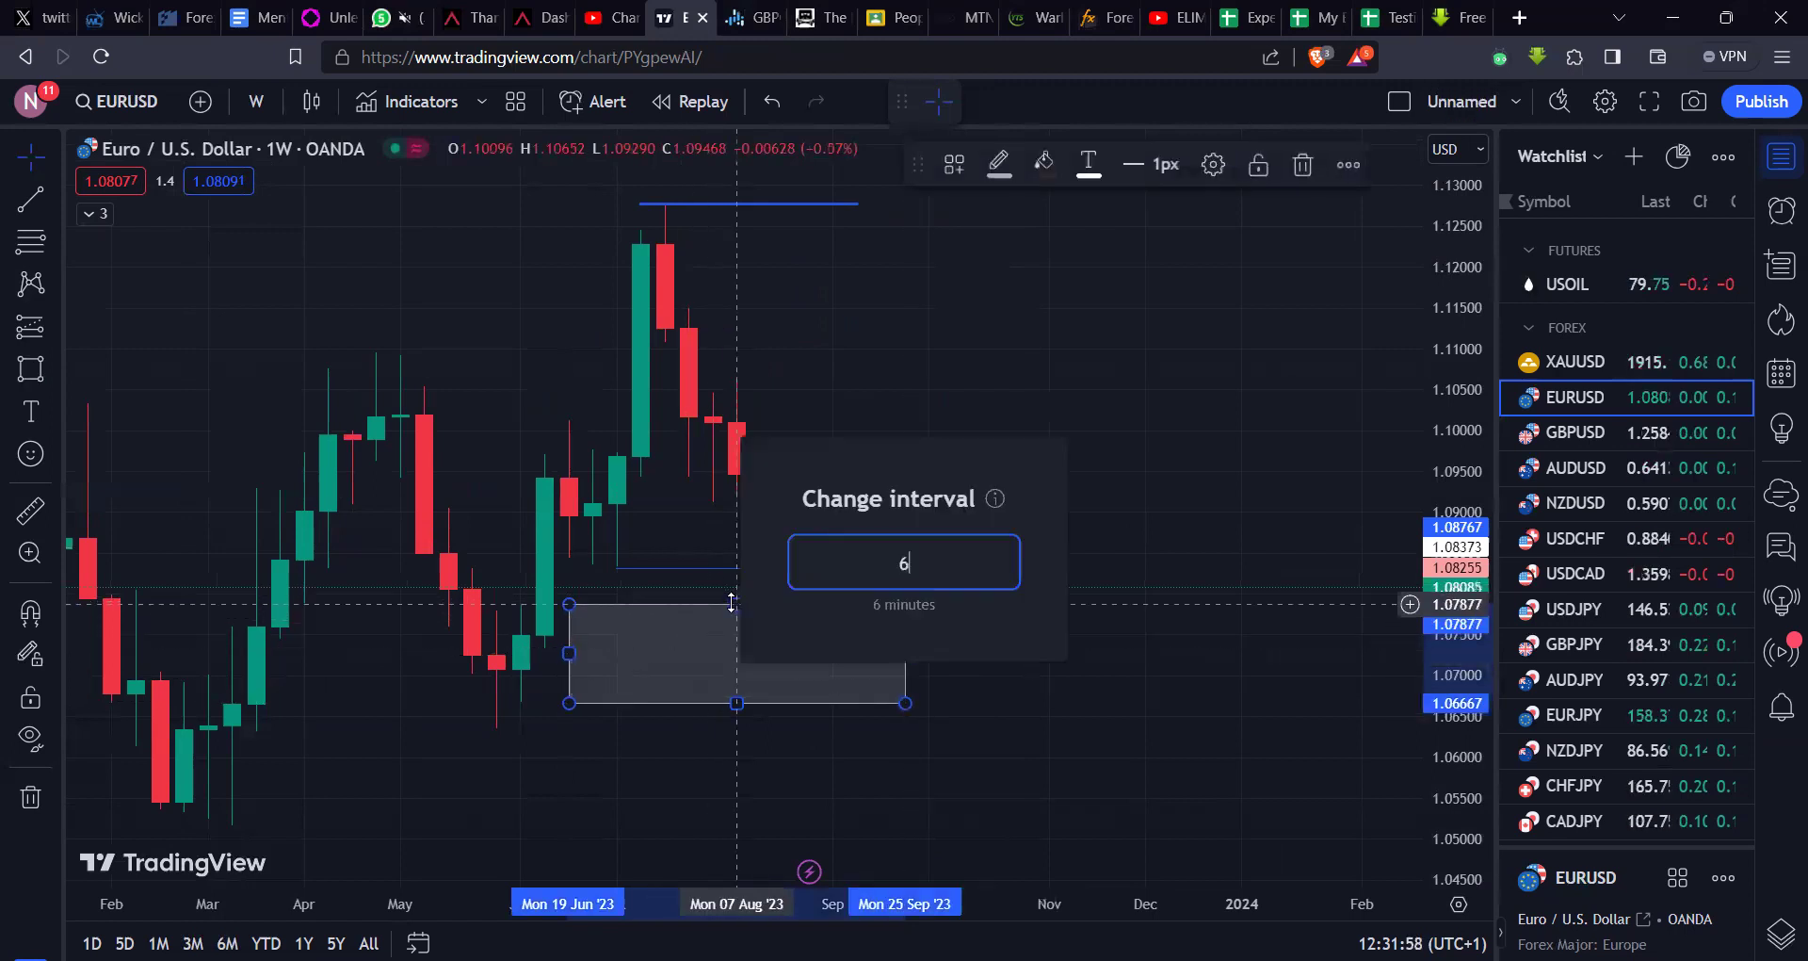
pyautogui.write('40')
pyautogui.press('Return')
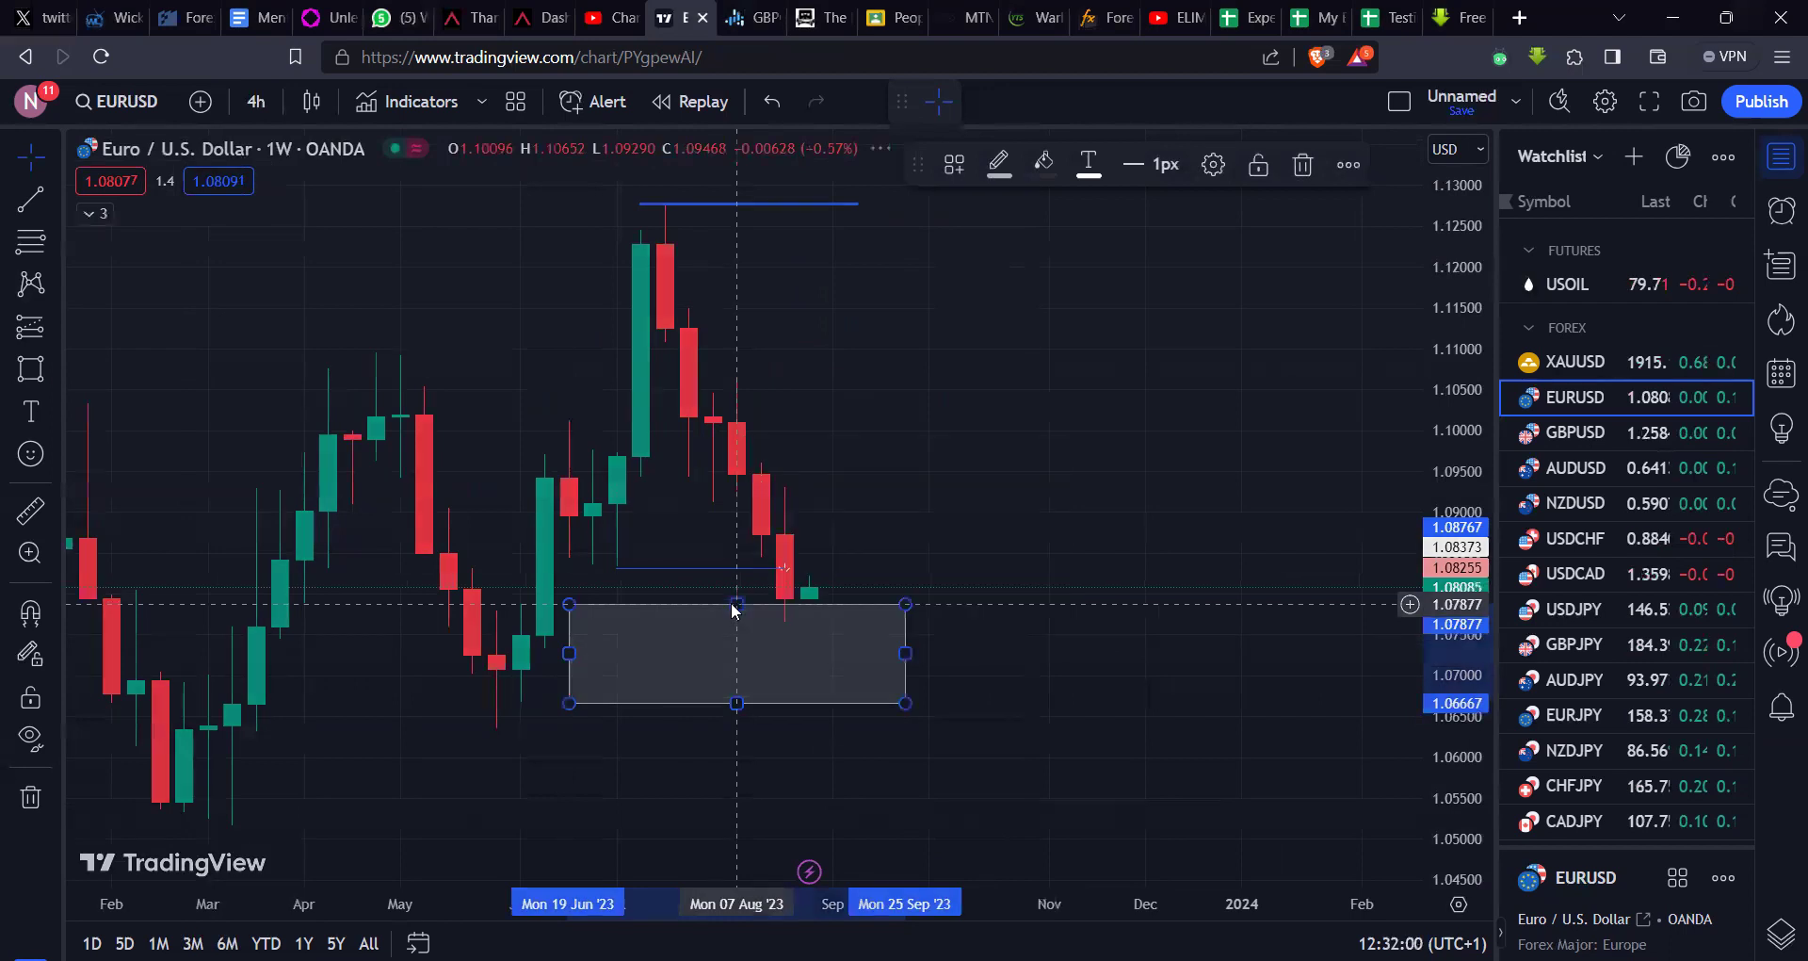
pyautogui.scroll(-5, 731, 603)
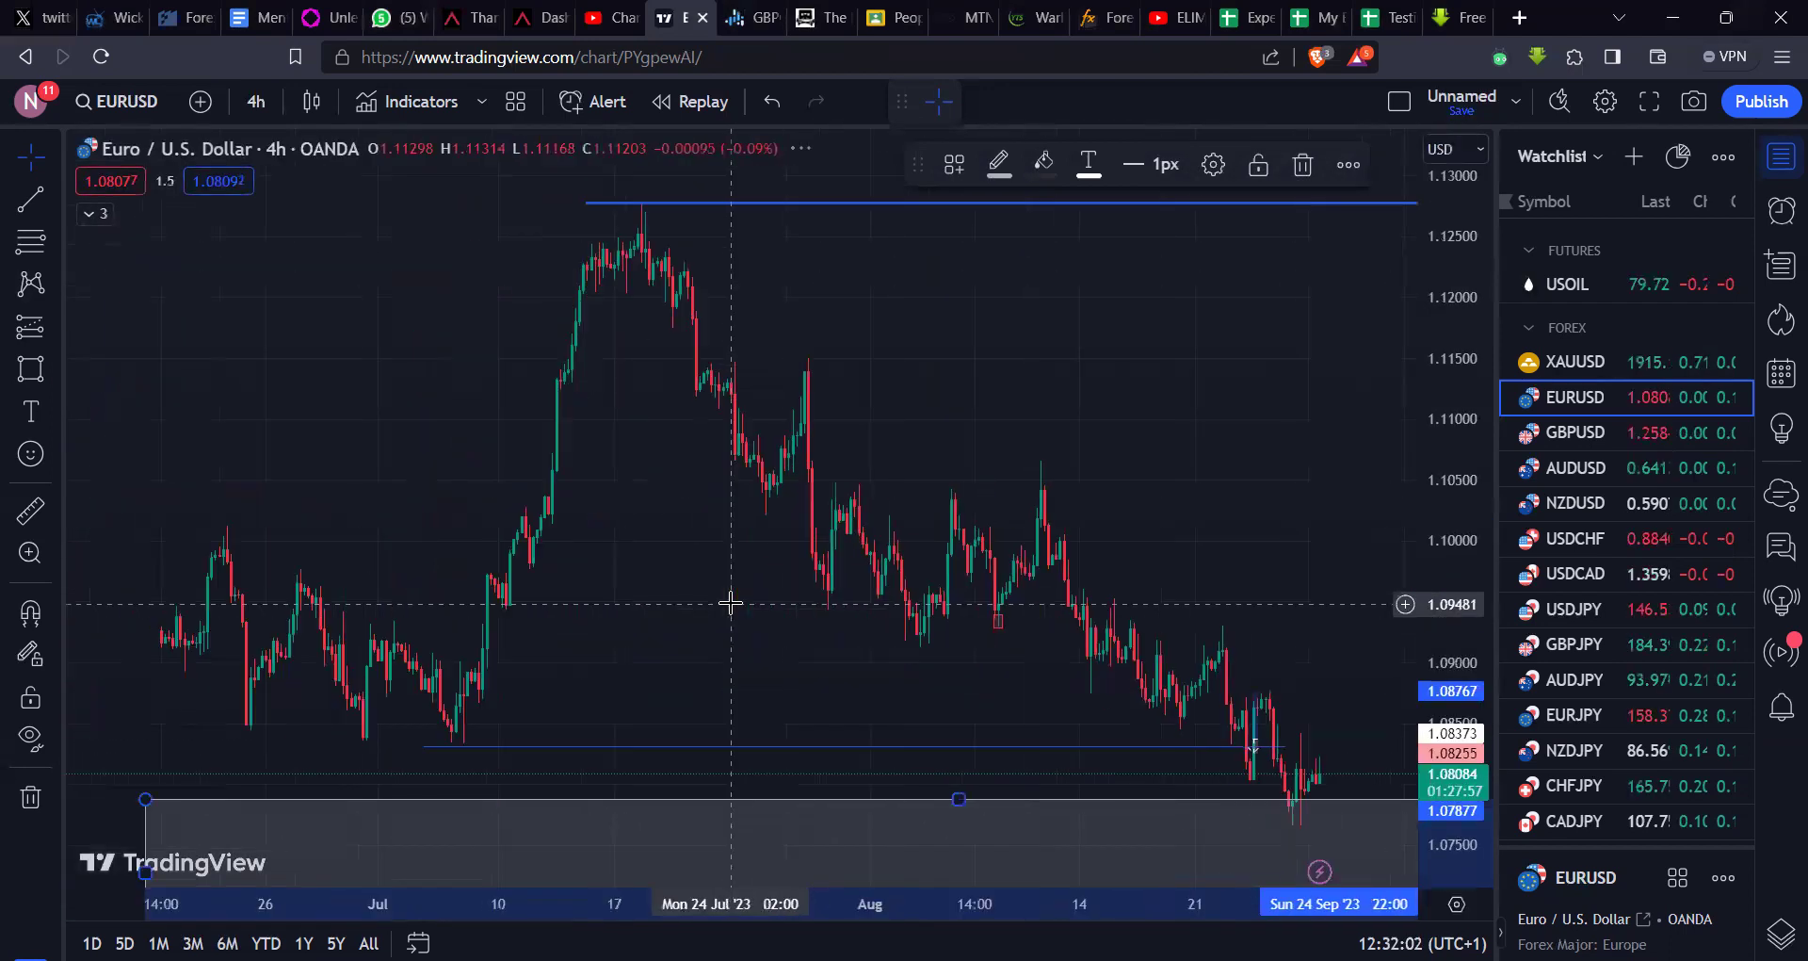
pyautogui.scroll(5, 734, 613)
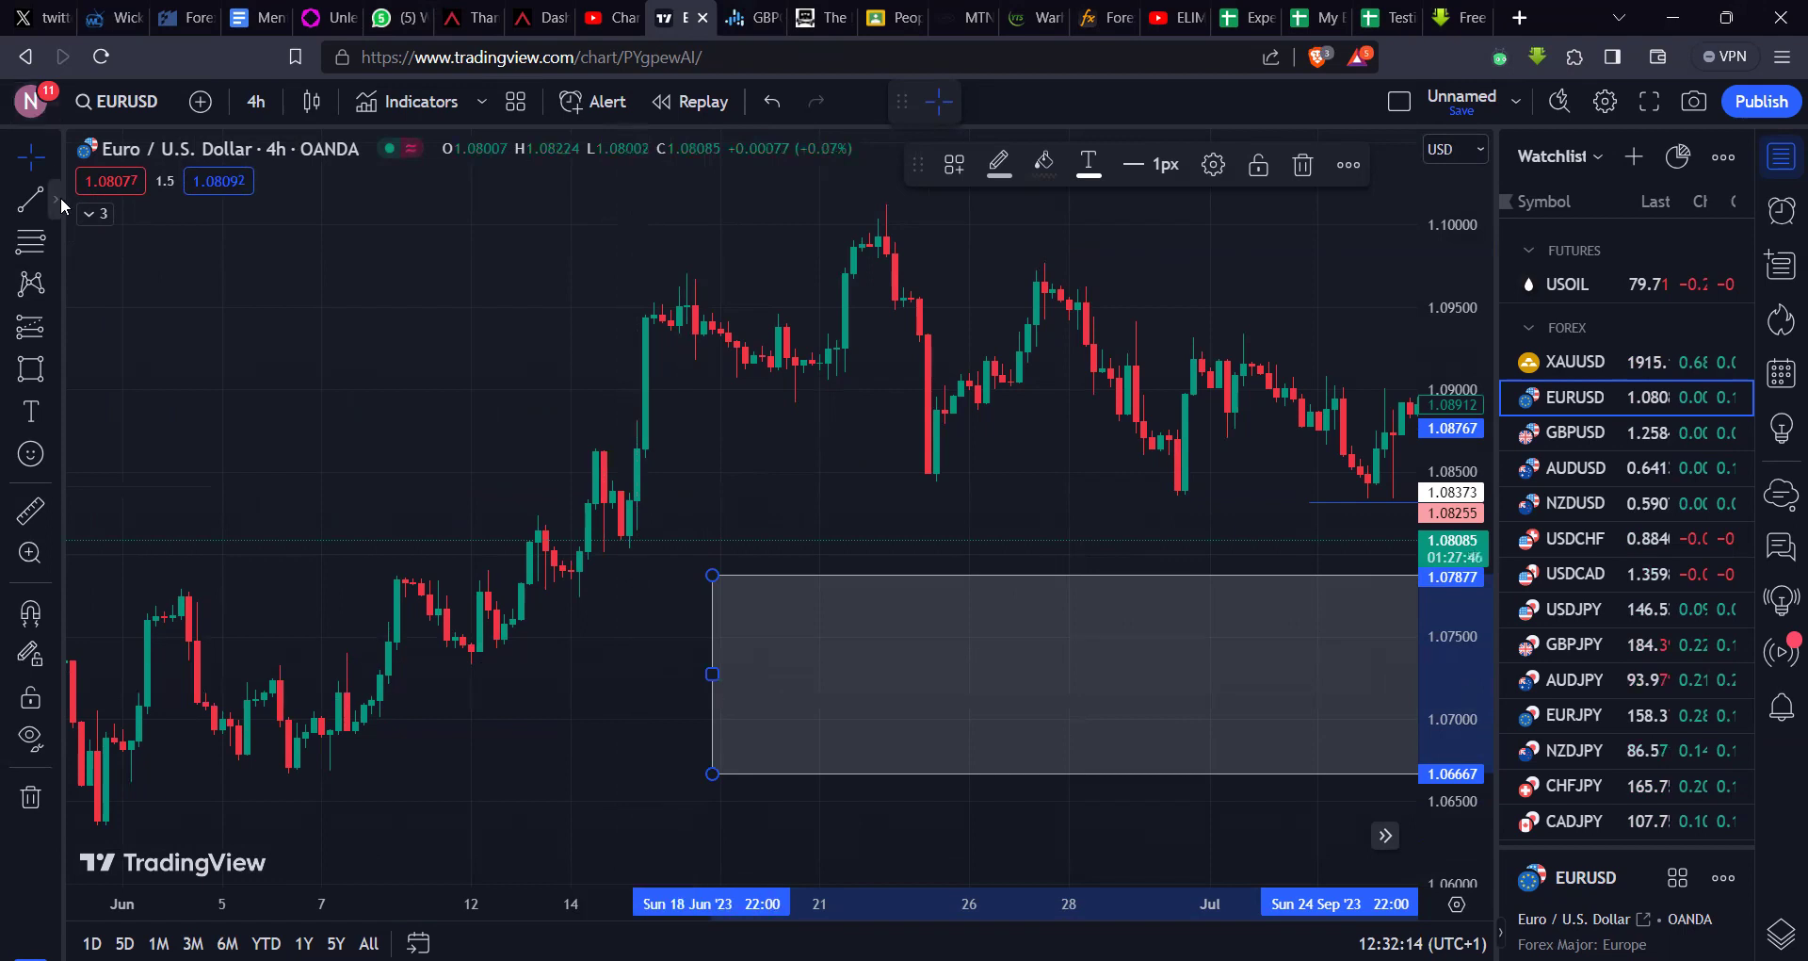
# Step: Place a horizontal ray at 1.07163 through the grey zone, starting 14 June 2023 at 10:00
pyautogui.click(54, 196)
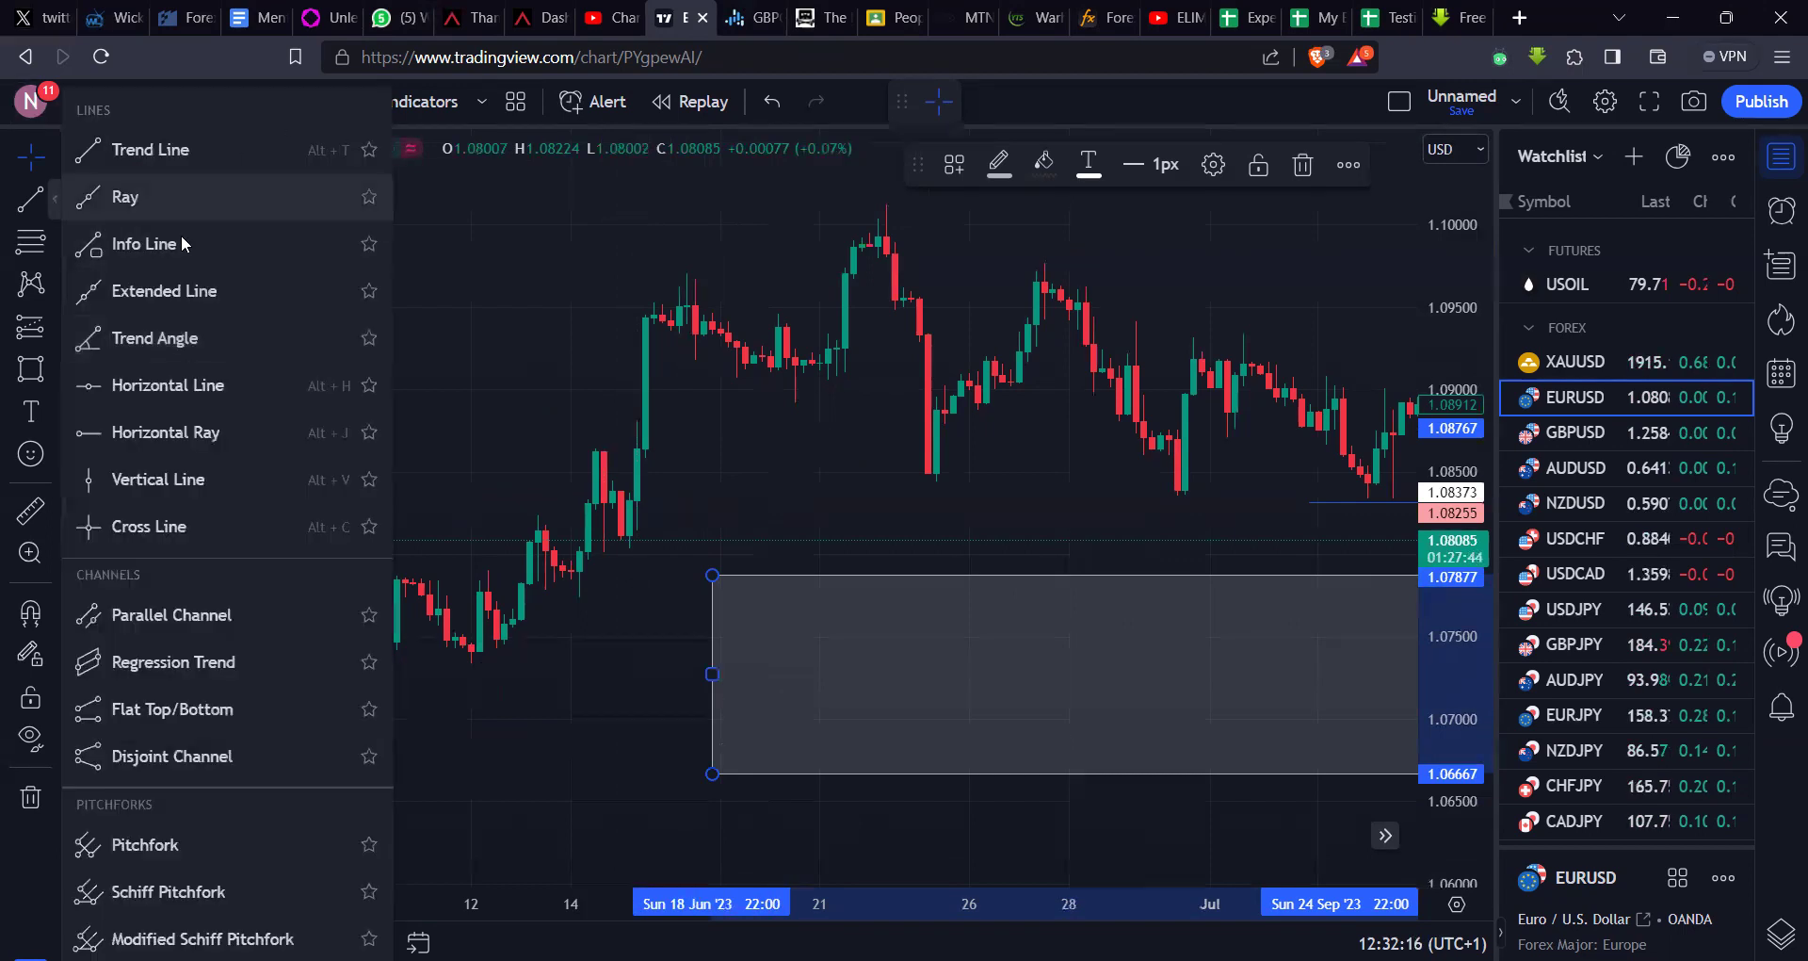
pyautogui.click(181, 431)
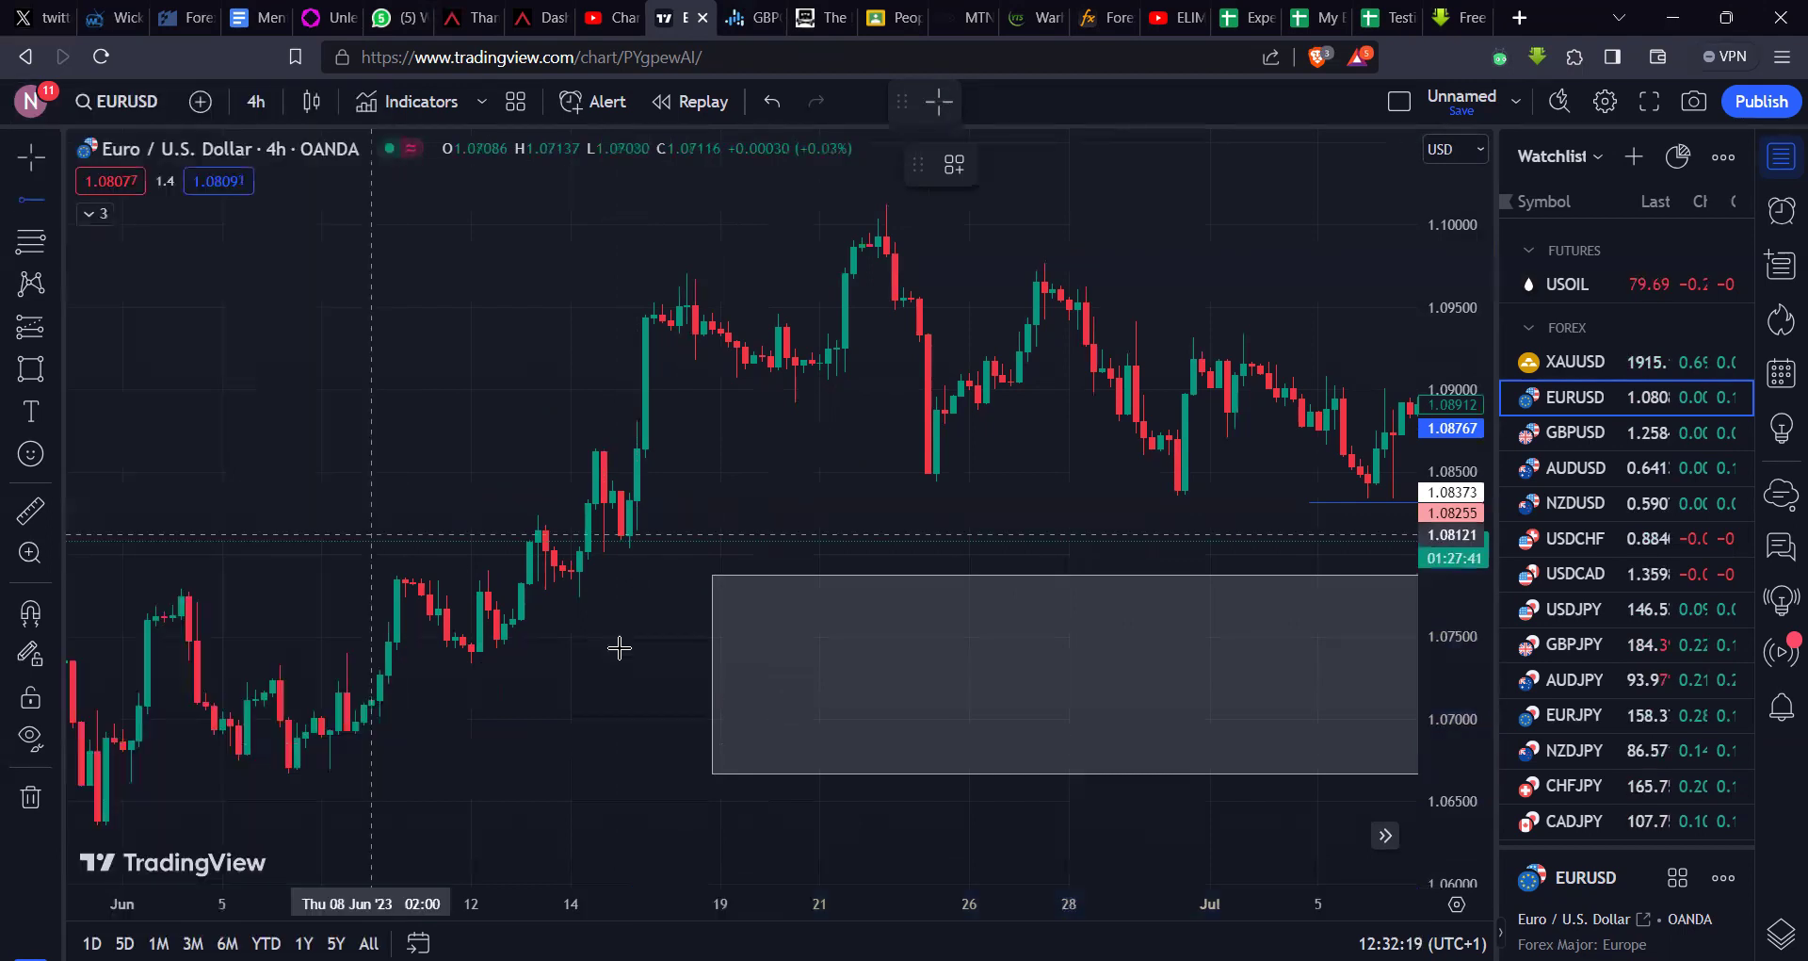
pyautogui.click(587, 699)
# Step: Bring the late August 4-hour candles into view, sketch a temporary path rising from the grey zone, and clear it
pyautogui.hscroll(10, 669, 562)
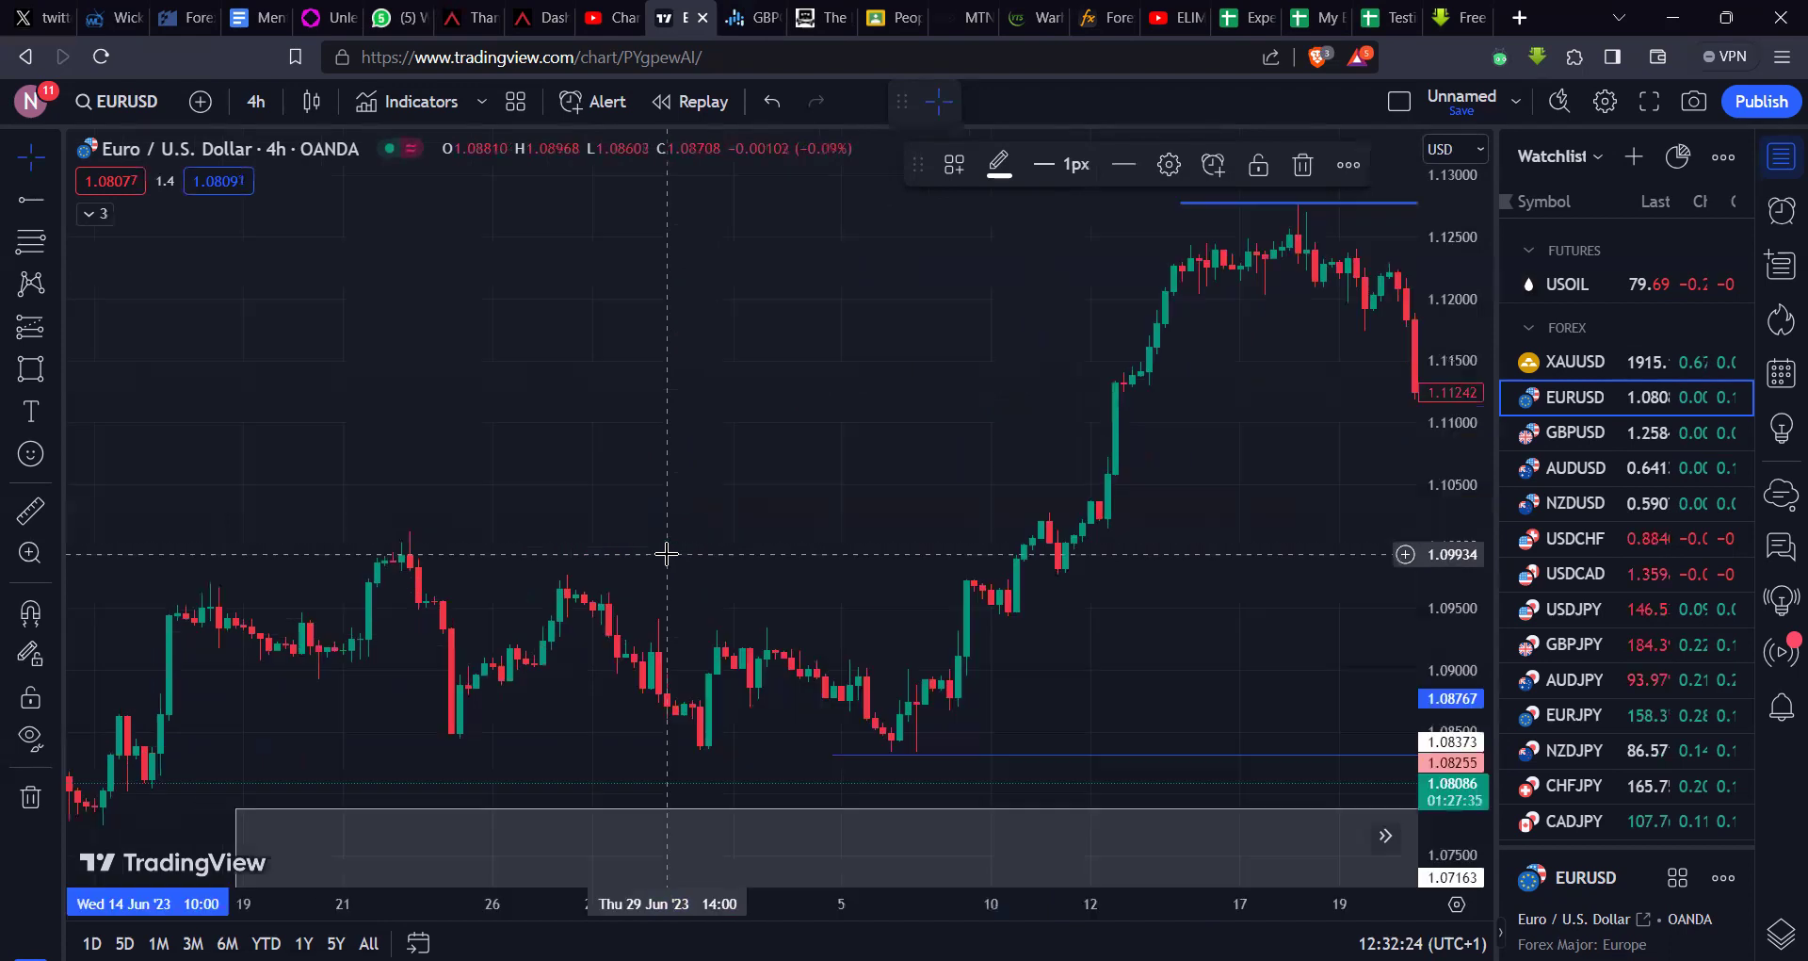
pyautogui.hscroll(15, 667, 553)
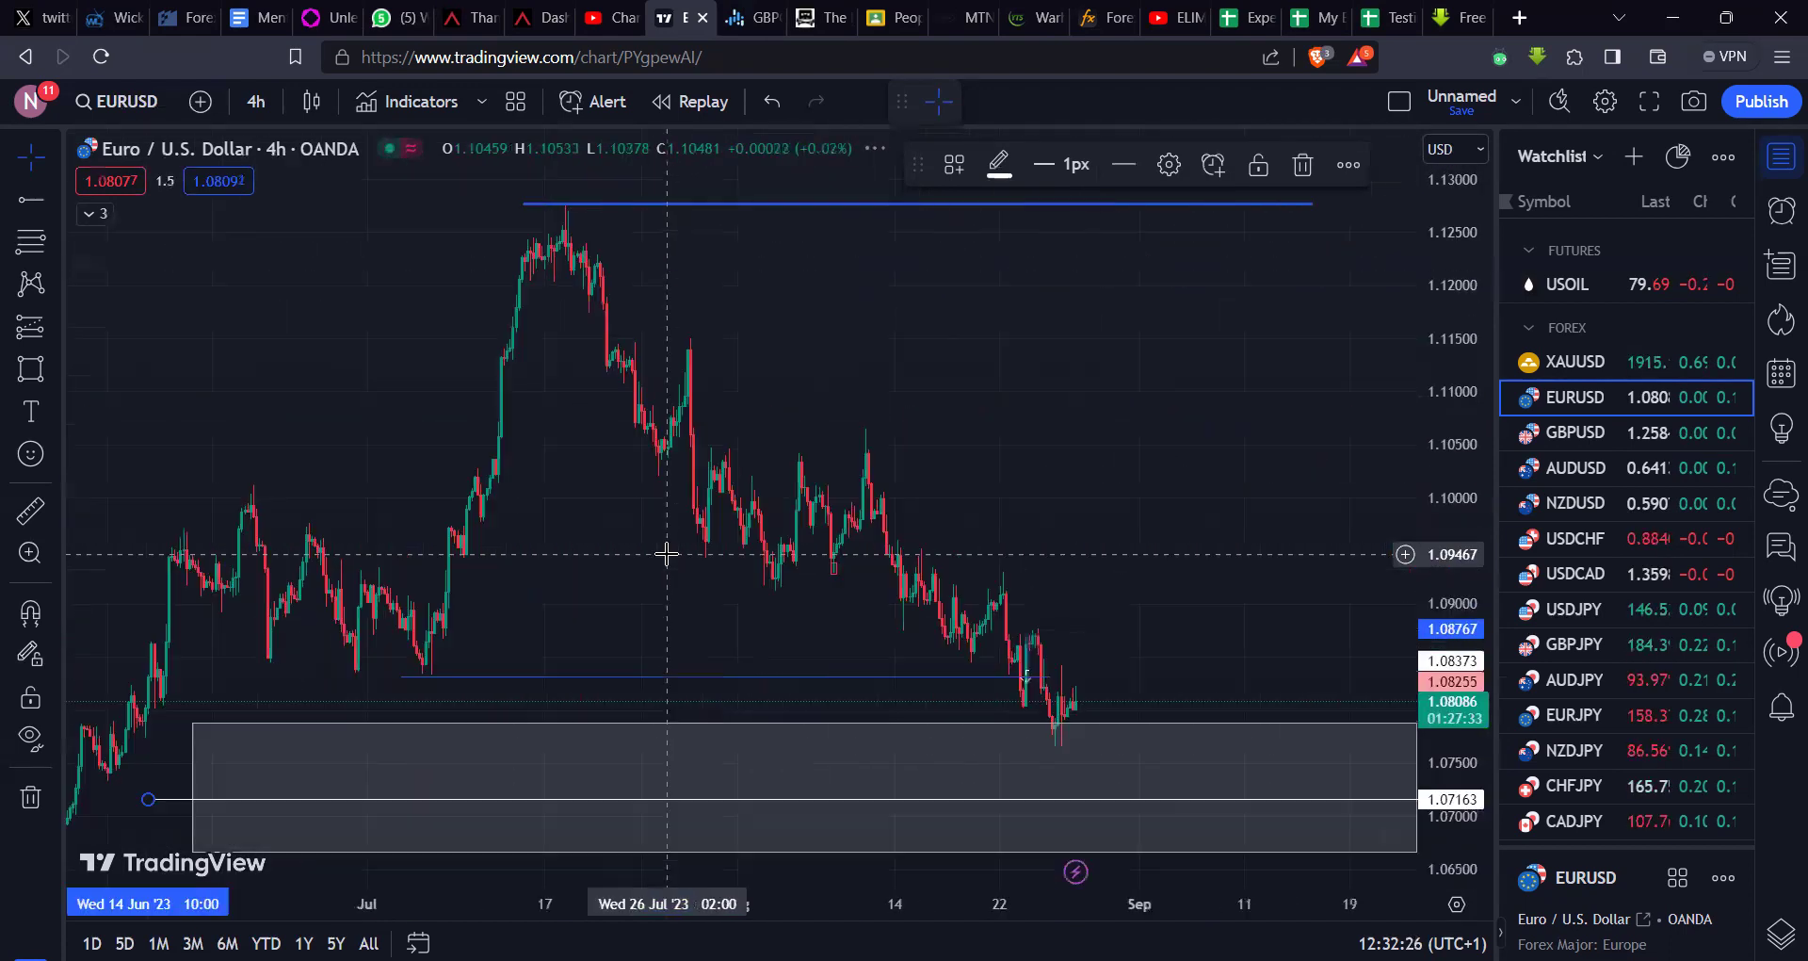
pyautogui.hscroll(5, 667, 561)
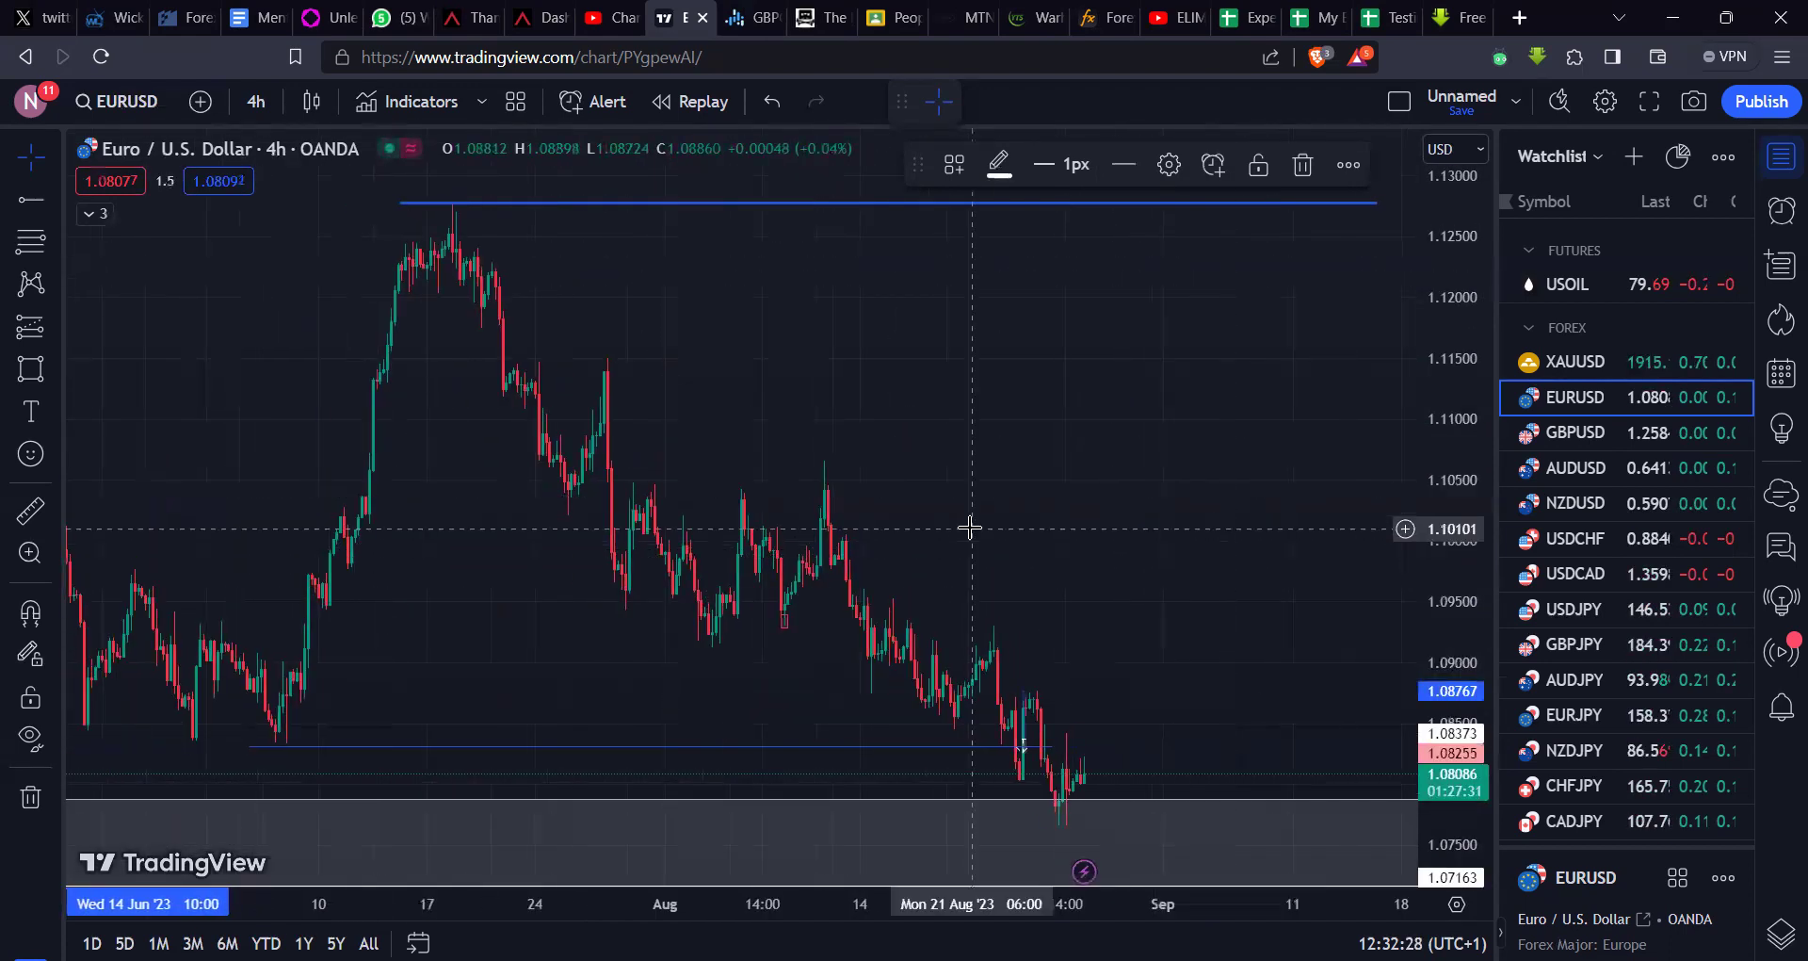
pyautogui.scroll(3, 1027, 541)
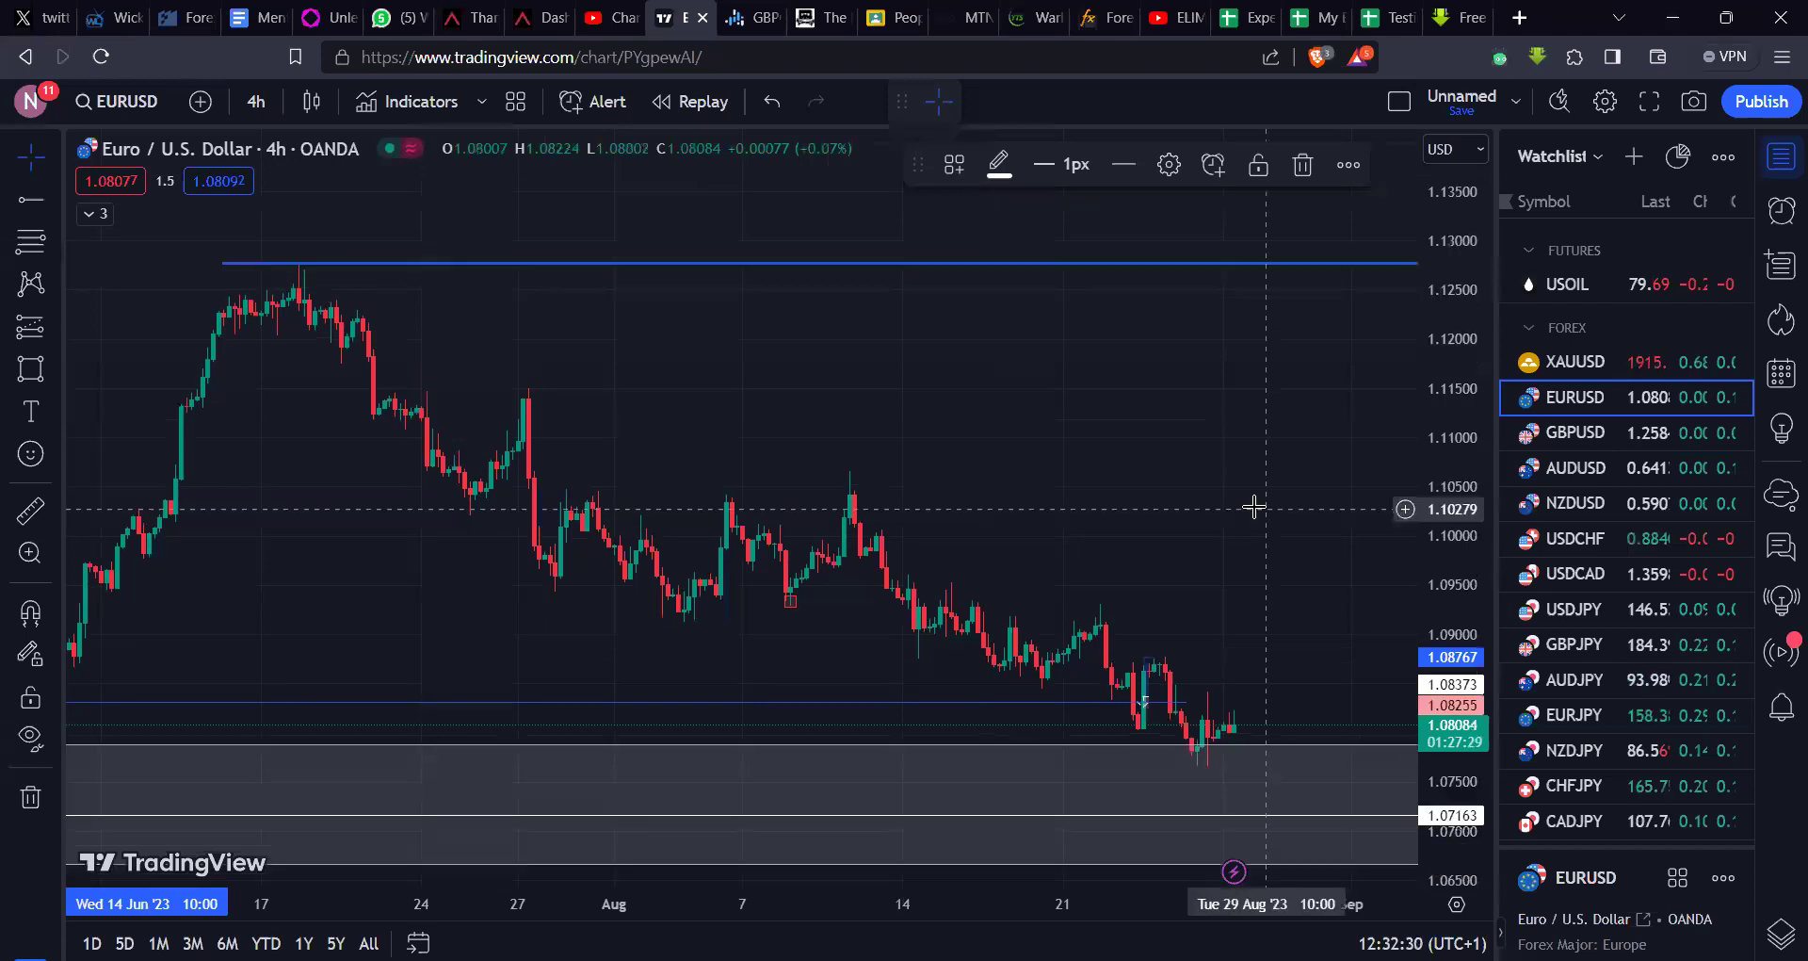
pyautogui.hscroll(4, 1042, 441)
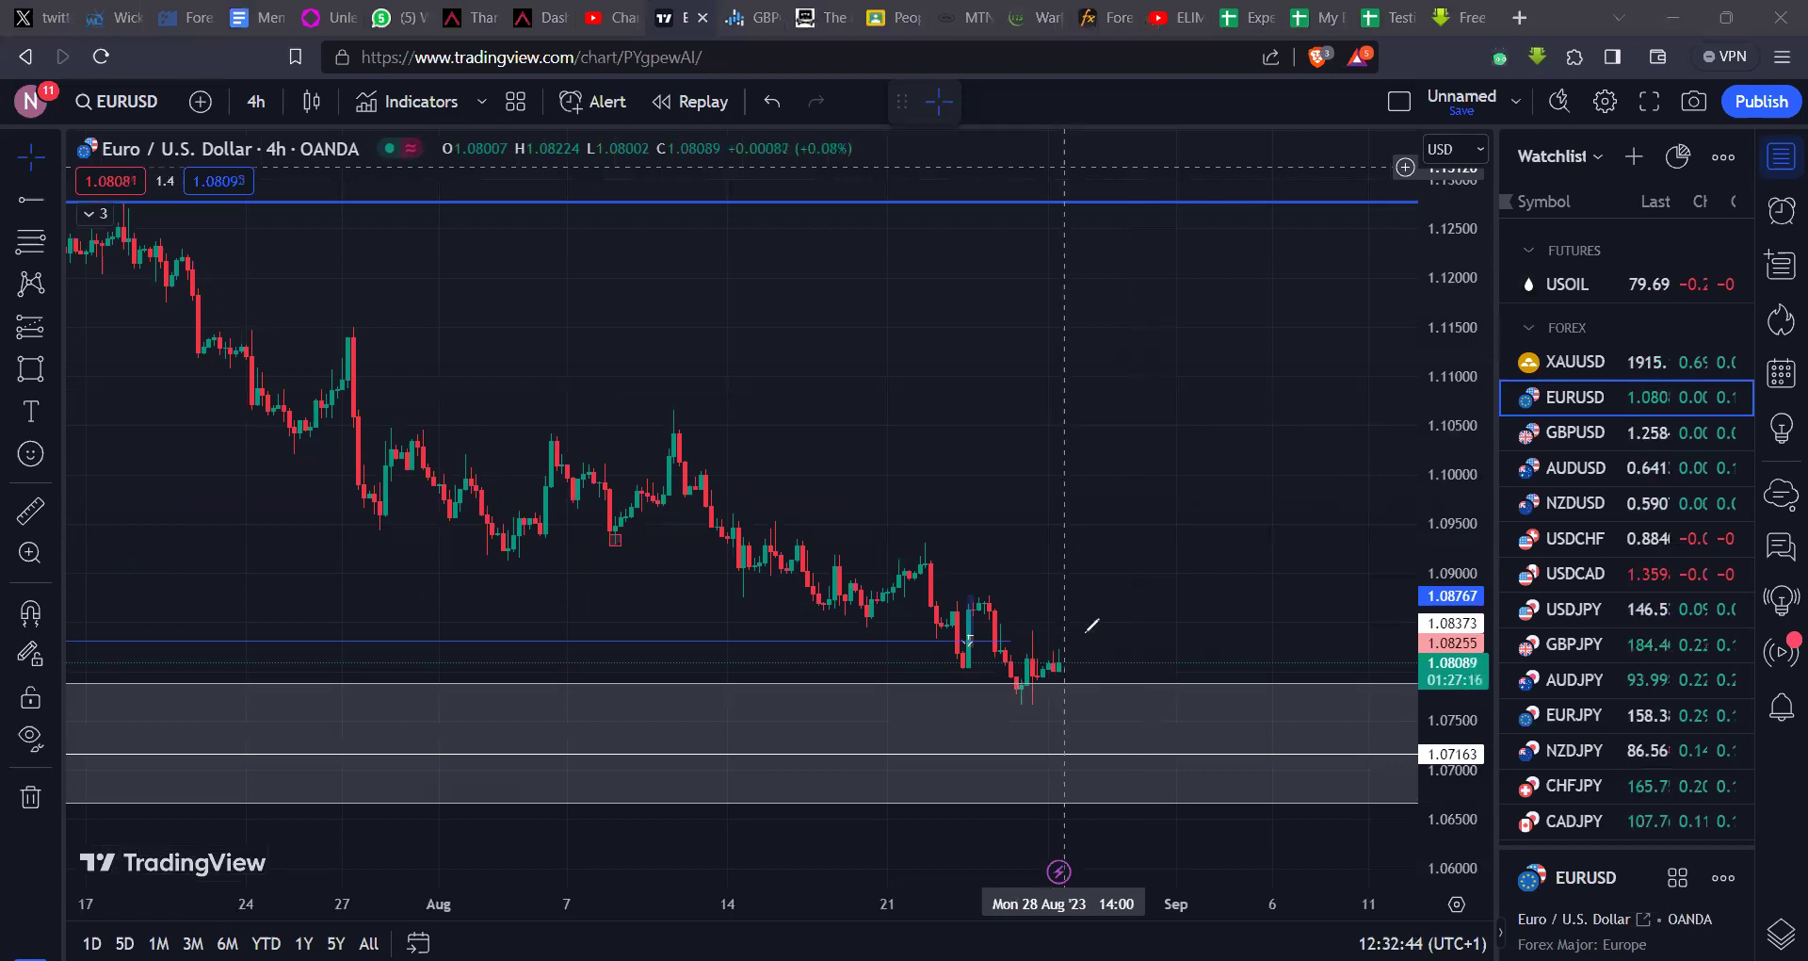
pyautogui.moveTo(1084, 689)
pyautogui.mouseDown()
pyautogui.moveTo(1127, 733)
pyautogui.moveTo(1149, 714)
pyautogui.moveTo(1165, 748)
pyautogui.moveTo(1251, 566)
pyautogui.mouseUp()
pyautogui.press('Escape')
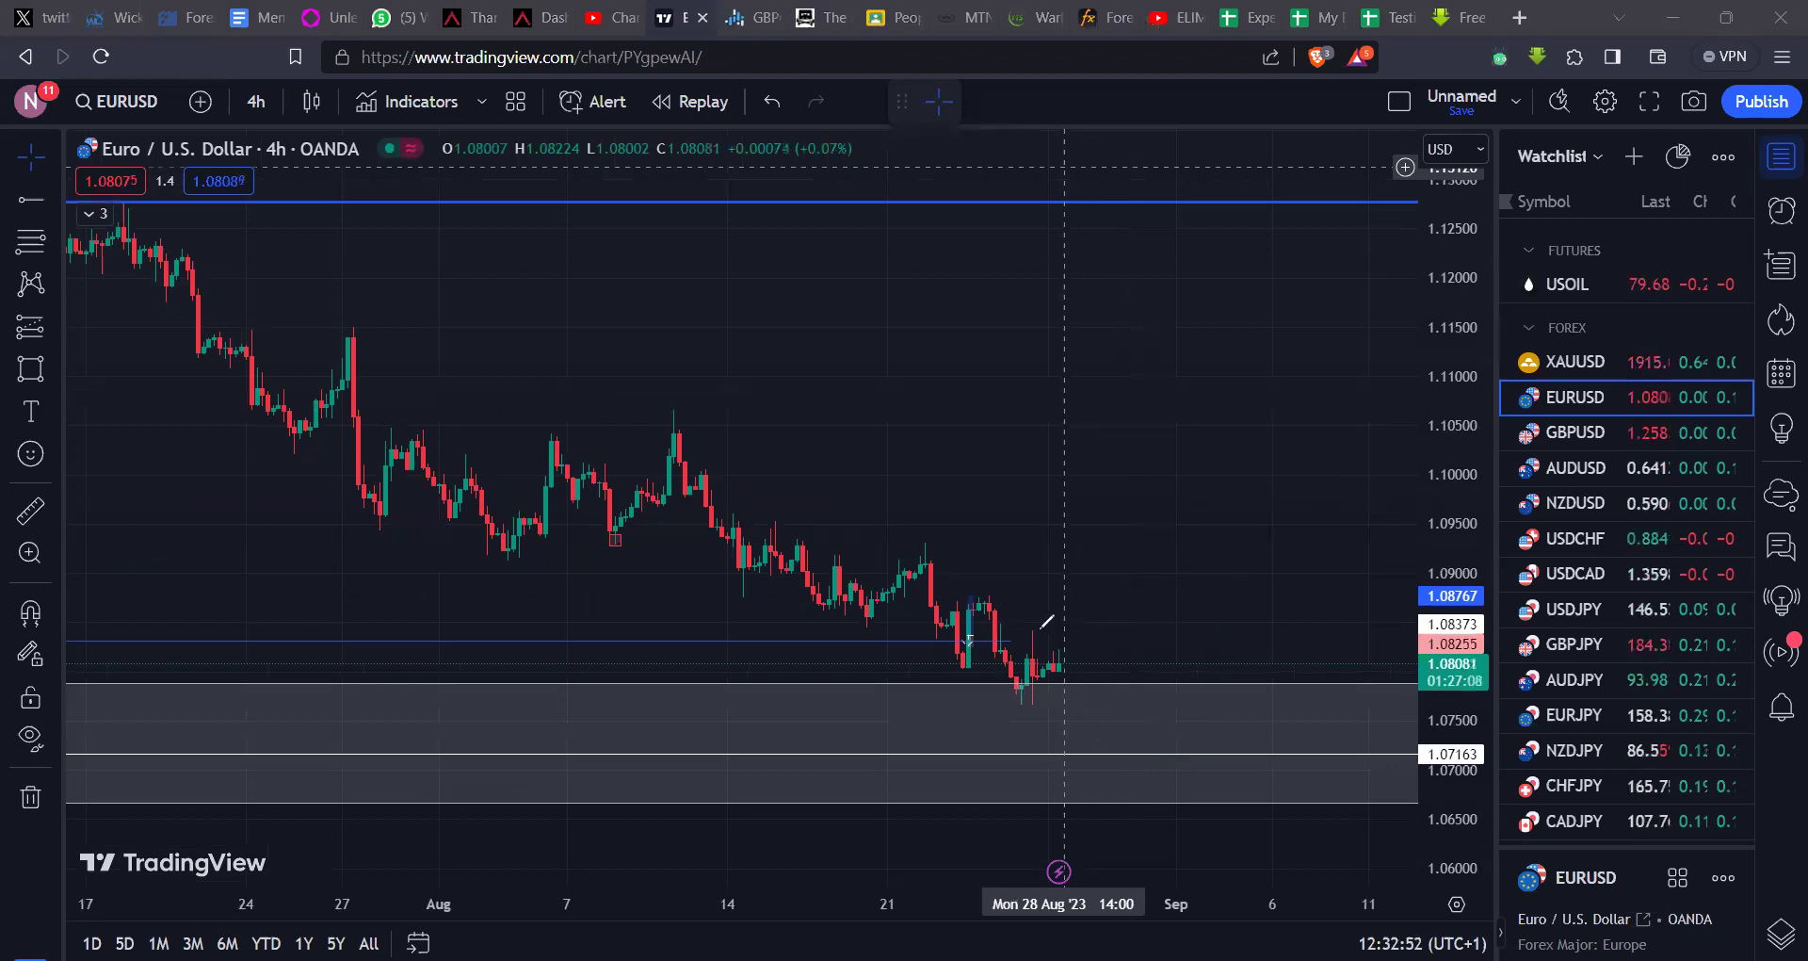
# Step: Mark the latest 4-hour swing high with a red line, sketch a path from the current price, and undo the strokes
pyautogui.moveTo(1093, 615); pyautogui.dragTo(1097, 612)
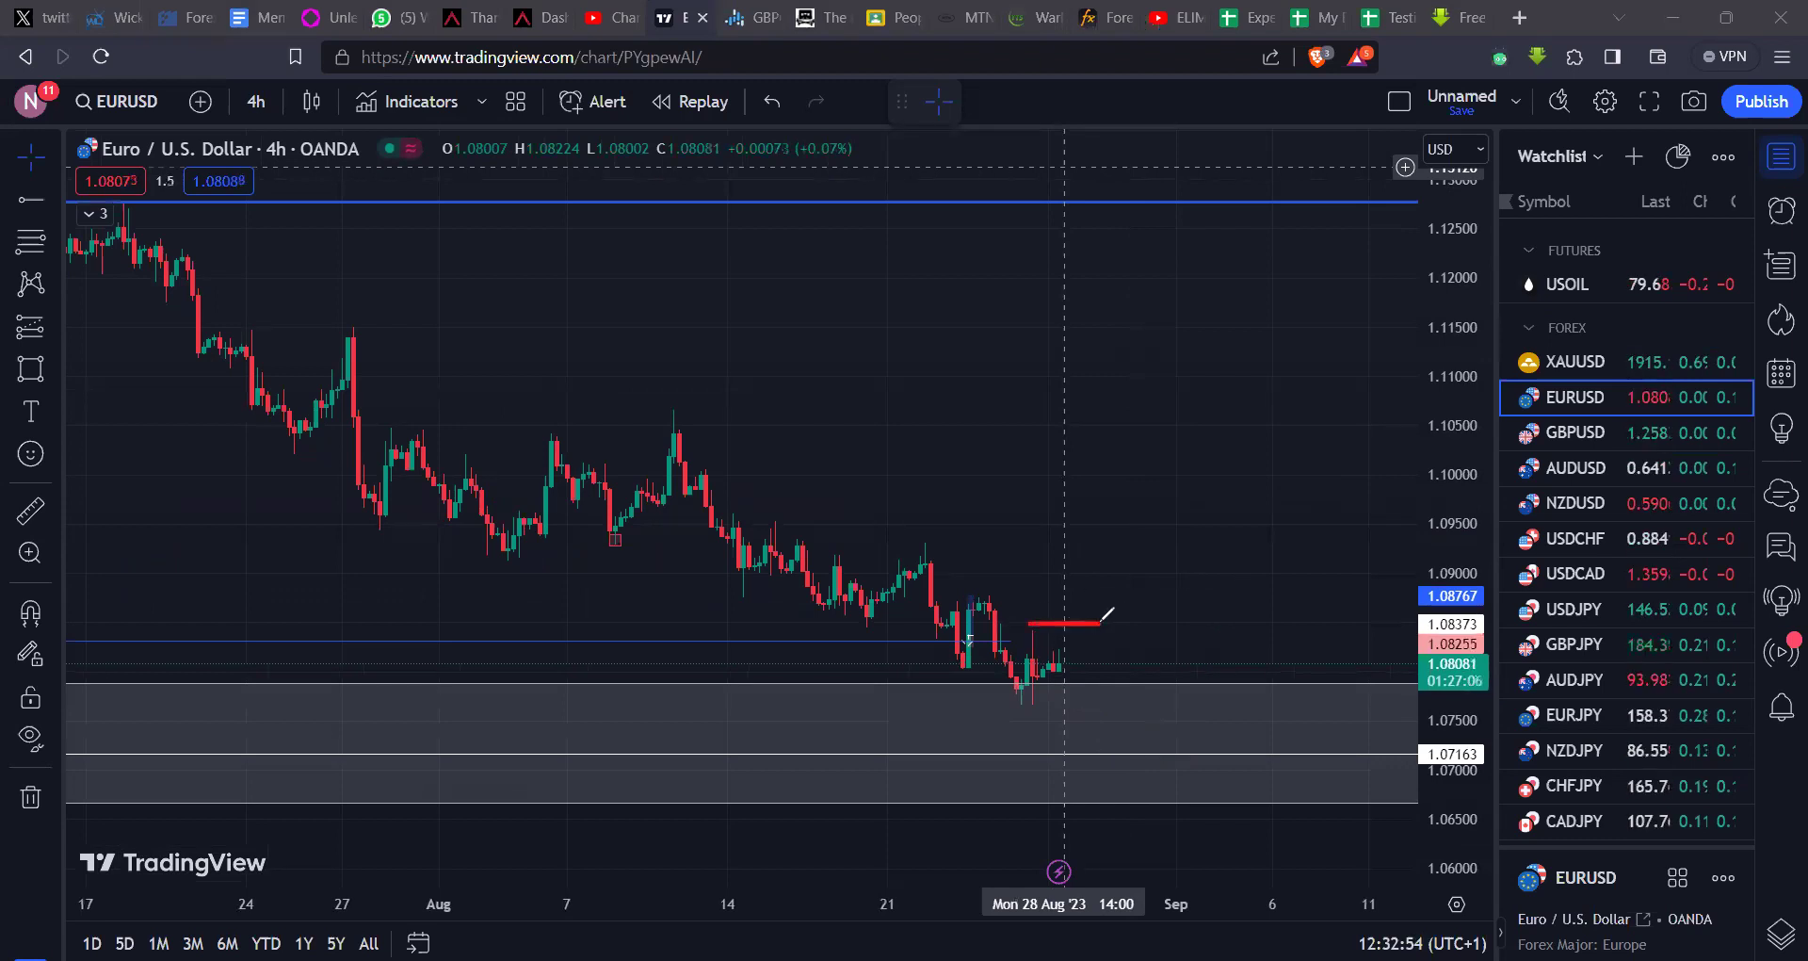
pyautogui.moveTo(1059, 675)
pyautogui.mouseDown()
pyautogui.moveTo(1108, 729)
pyautogui.moveTo(1186, 659)
pyautogui.mouseUp()
pyautogui.hotkey('ctrl', 'z')
pyautogui.hotkey('ctrl', 'z')
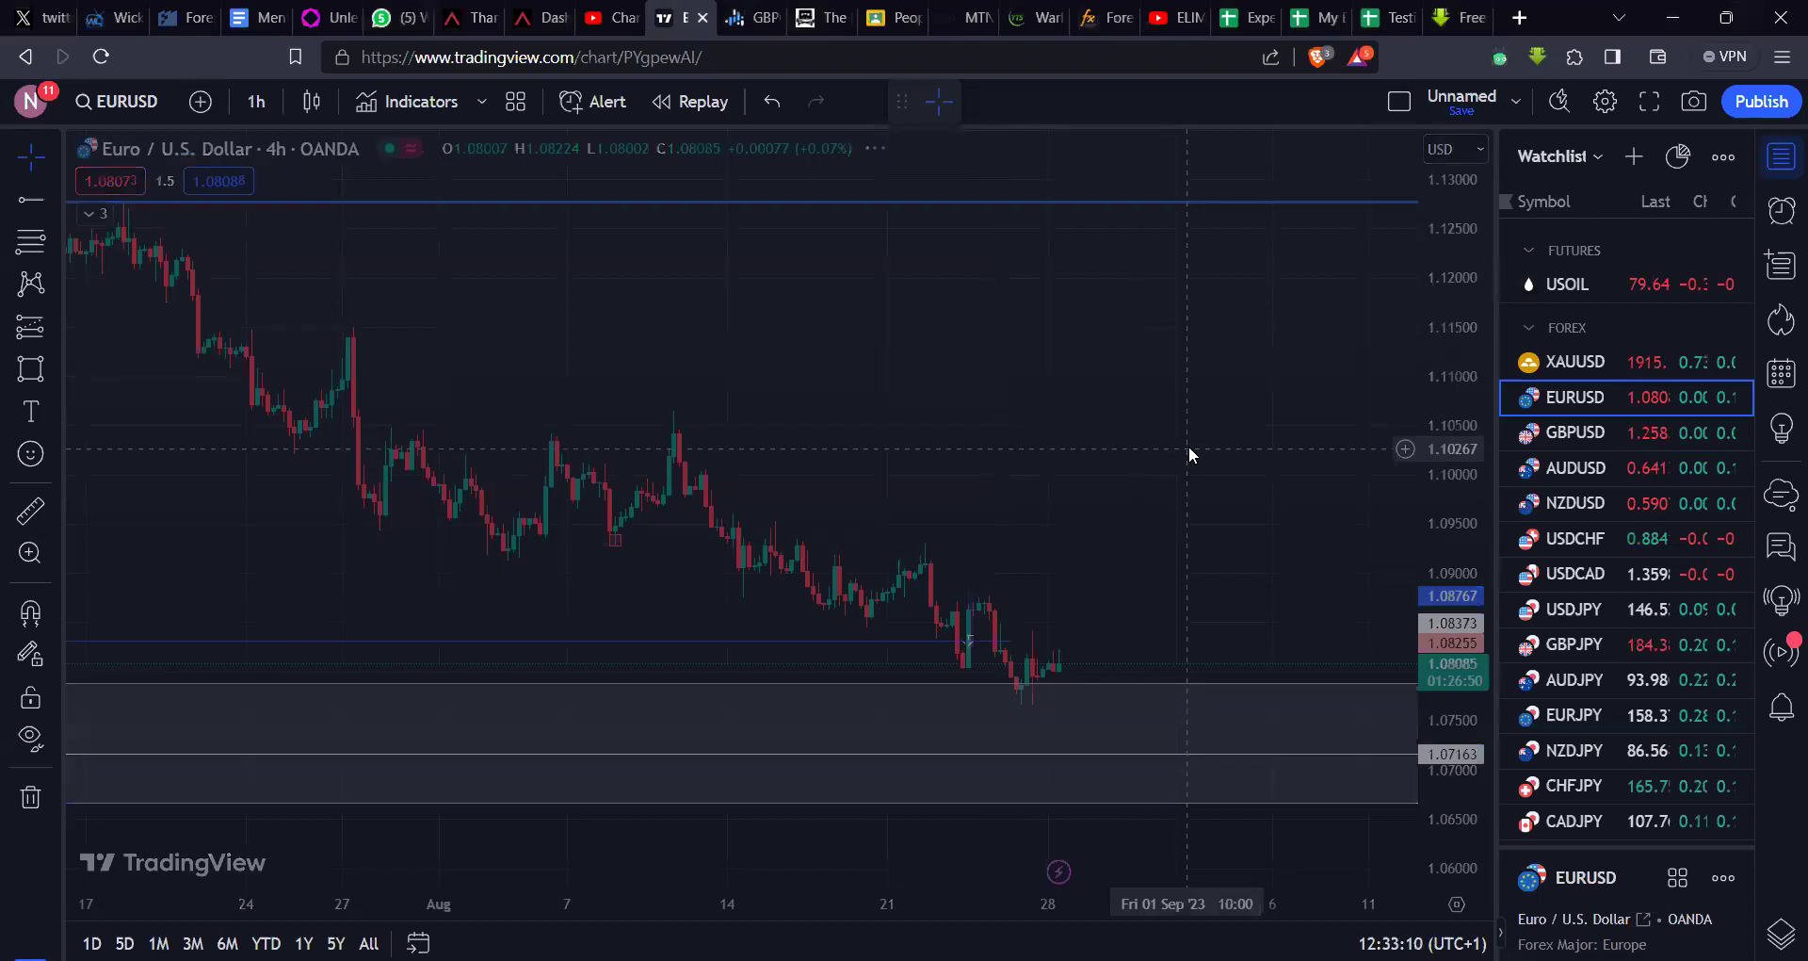
# Step: Switch the EURUSD chart to the 1-hour interval and reset the chart view
pyautogui.write('1h')
pyautogui.press('Return')
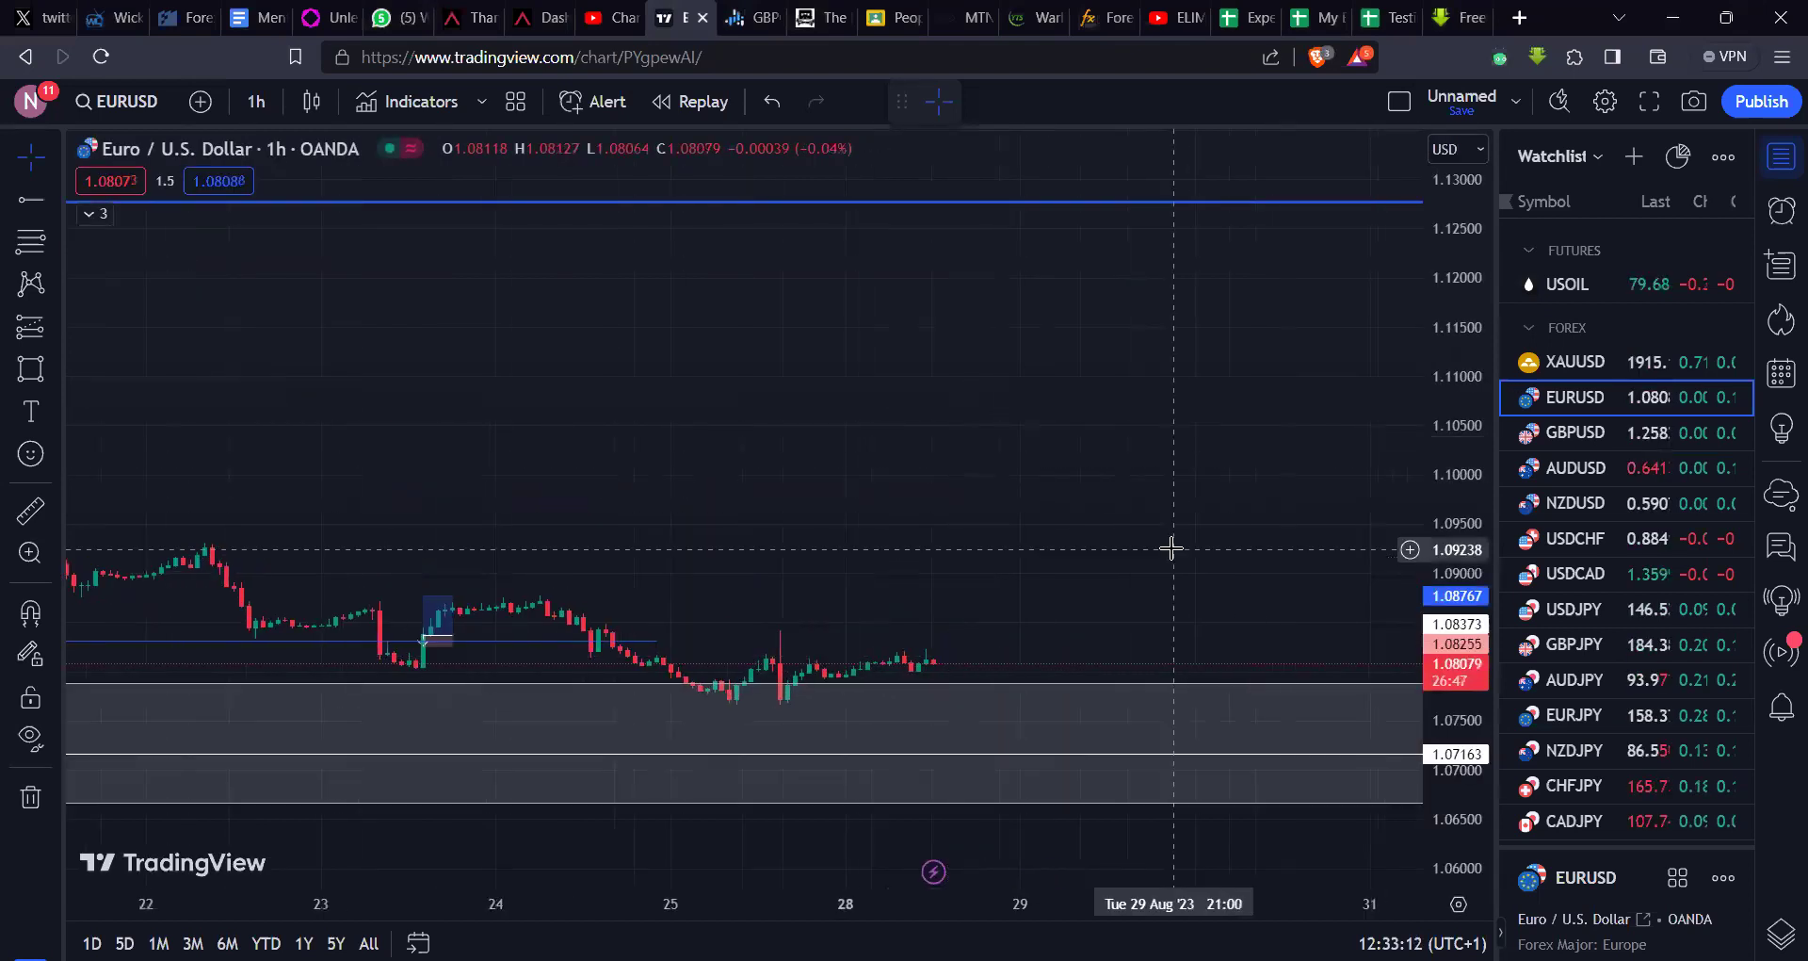
pyautogui.rightClick(1173, 549)
pyautogui.click(1272, 433)
pyautogui.hscroll(-5, 885, 493)
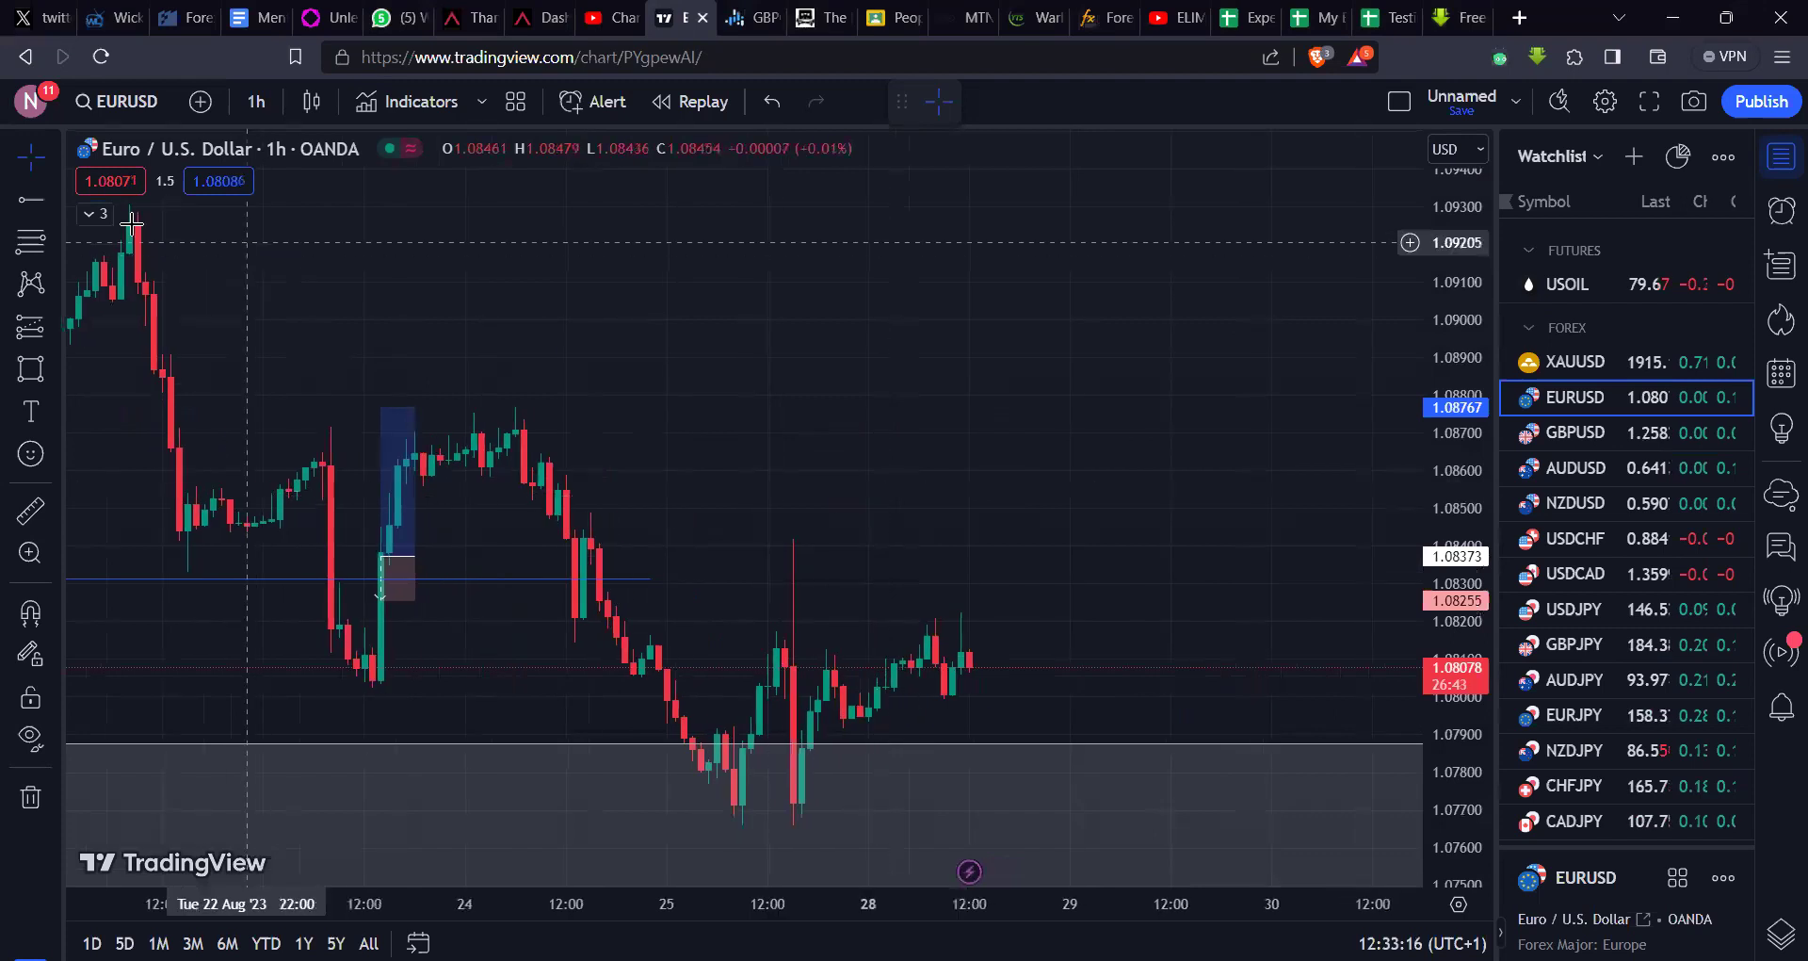
# Step: Draw a horizontal trend line at 1.08418 from the 25 August 15:00 wick high to 29 August 2023
pyautogui.click(57, 203)
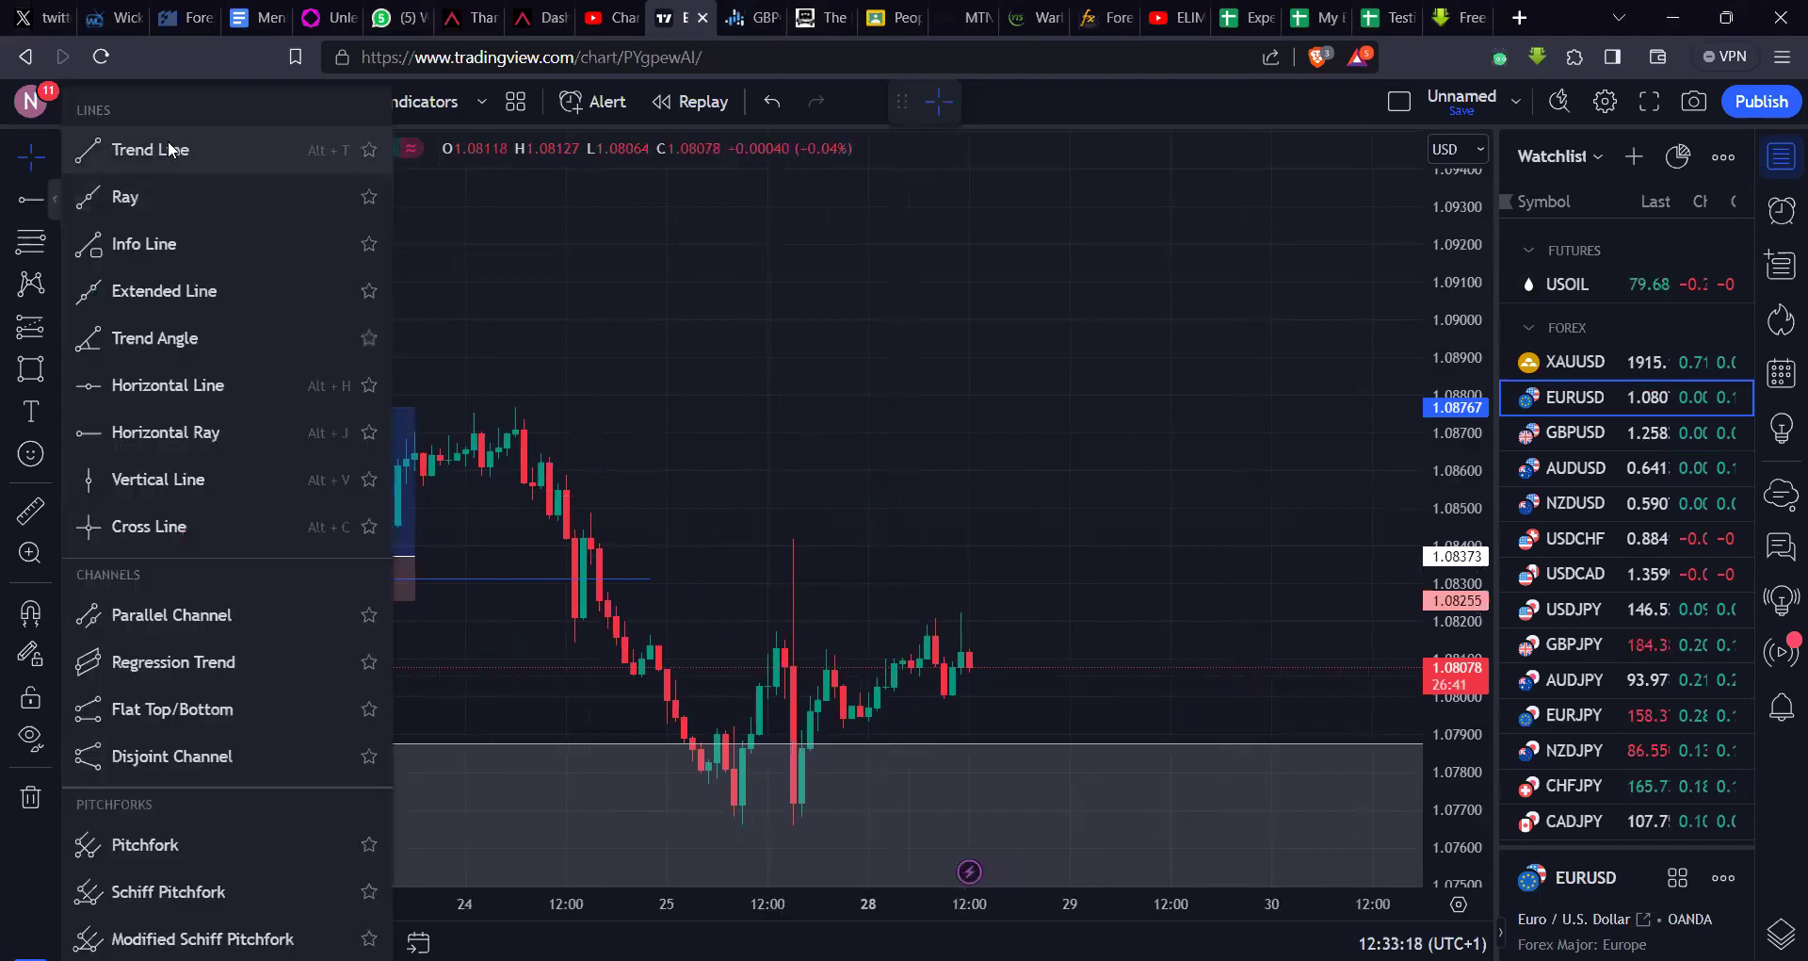
pyautogui.click(187, 152)
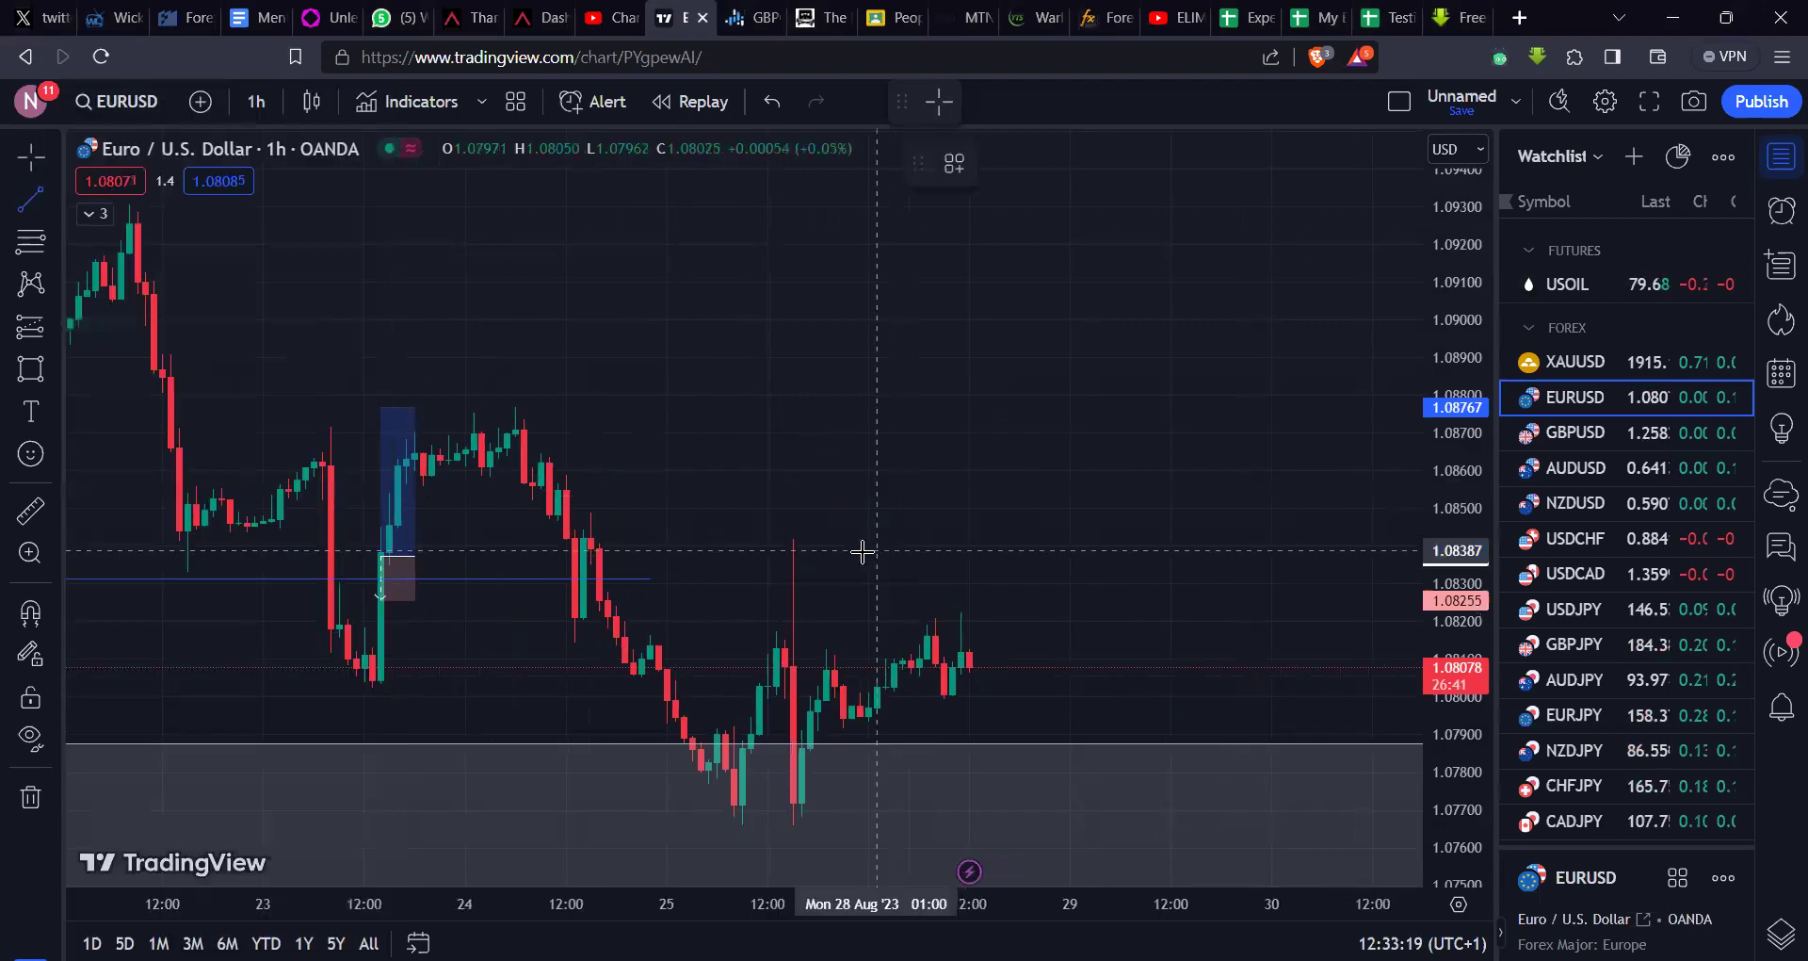
pyautogui.click(789, 539)
pyautogui.keyDown('shift'); pyautogui.click(1146, 602); pyautogui.keyUp('shift')
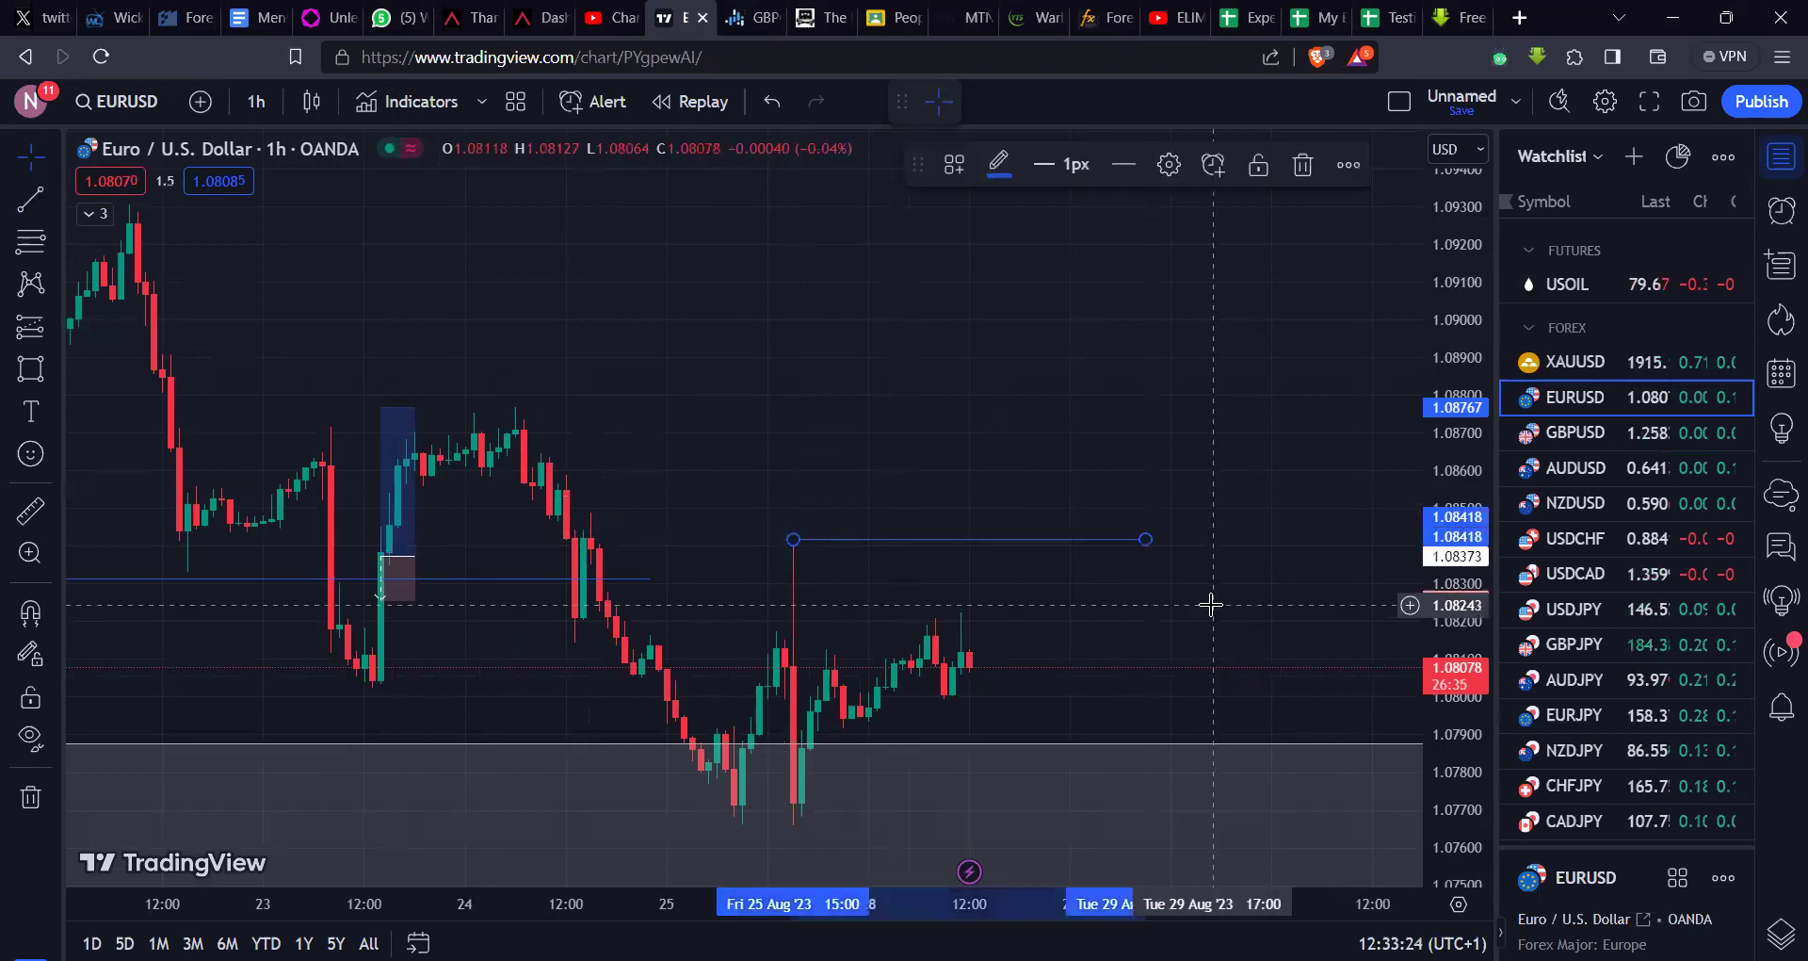
pyautogui.click(1211, 604)
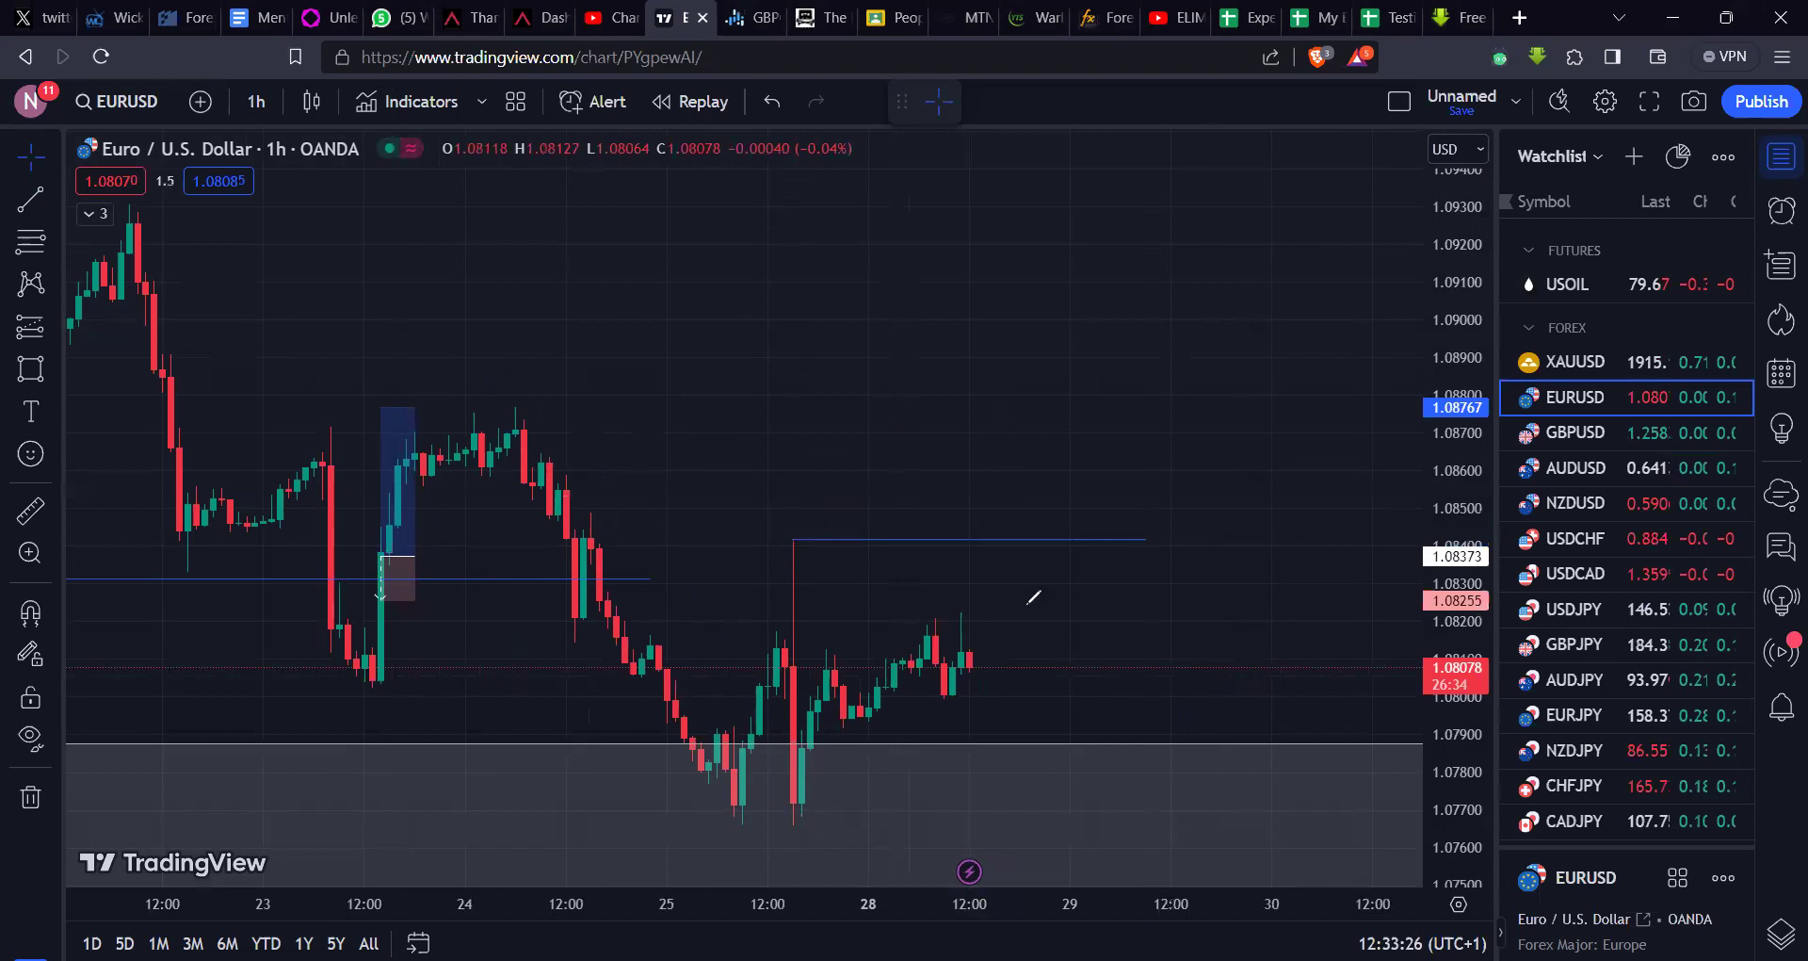
# Step: Sketch a red zigzag projection from the current price above the 1.08418 line with deep pullbacks, and undo the strokes
pyautogui.moveTo(967, 661)
pyautogui.mouseDown()
pyautogui.moveTo(1036, 480)
pyautogui.moveTo(1093, 650)
pyautogui.mouseUp()
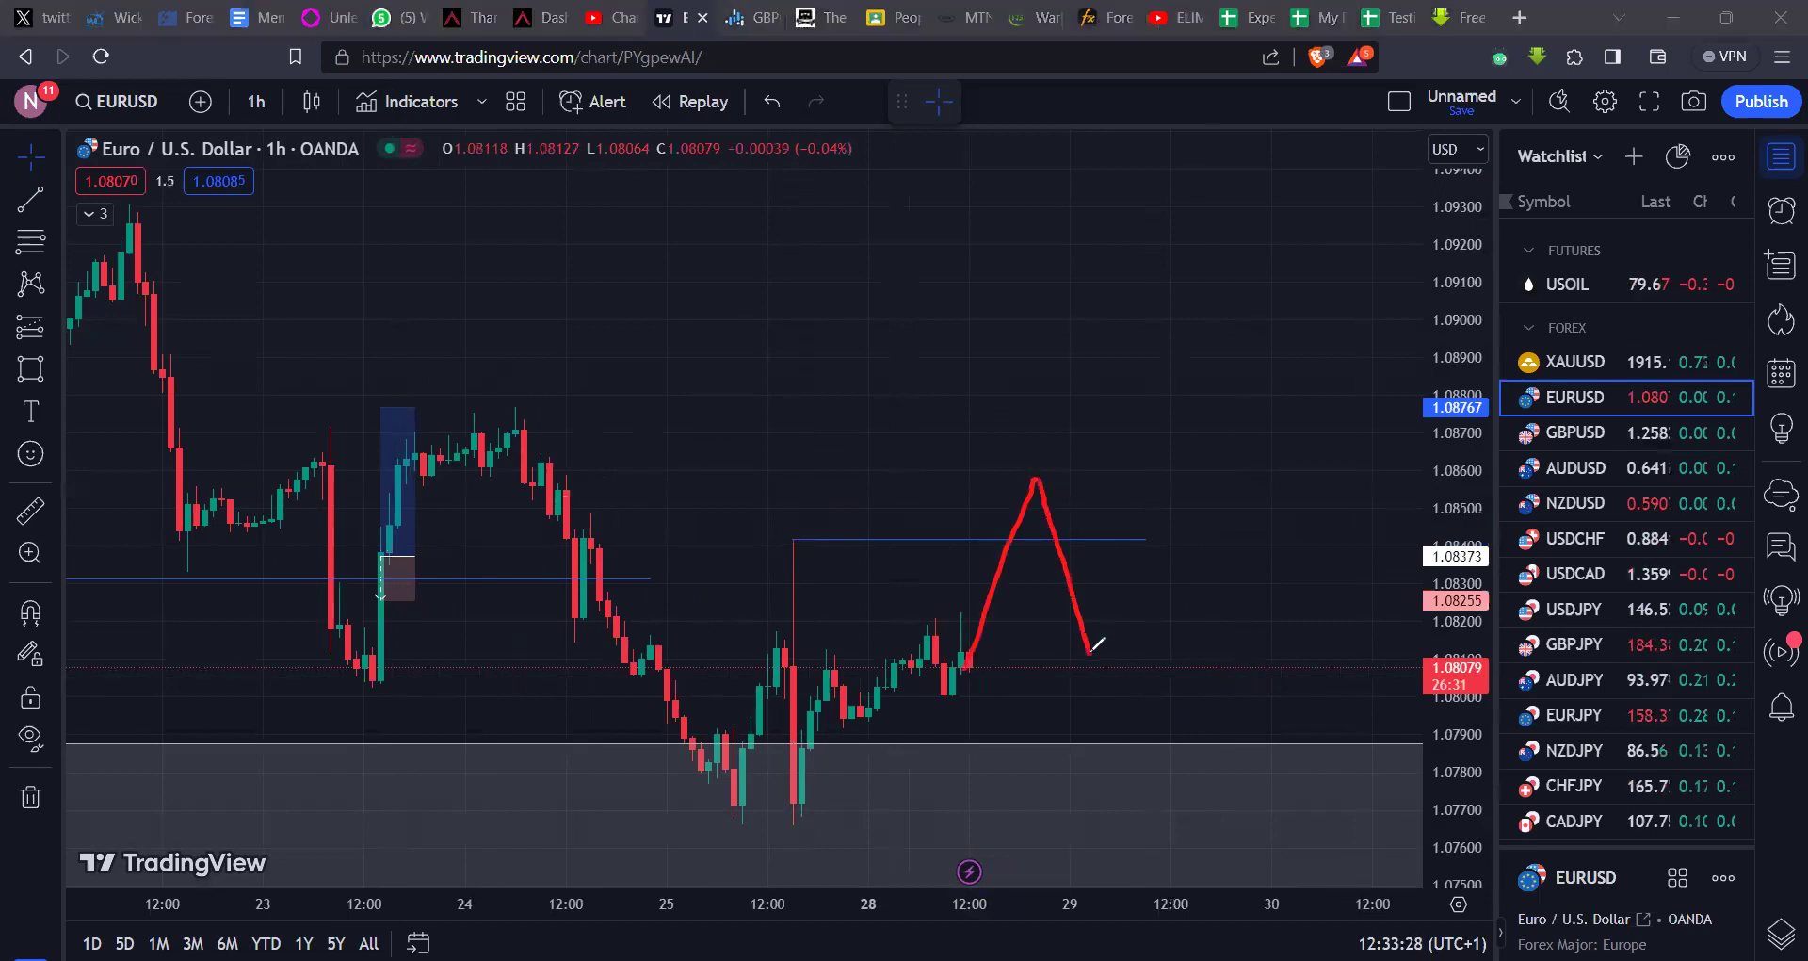
pyautogui.moveTo(1121, 461); pyautogui.dragTo(1128, 413)
pyautogui.moveTo(1171, 479); pyautogui.dragTo(1215, 243)
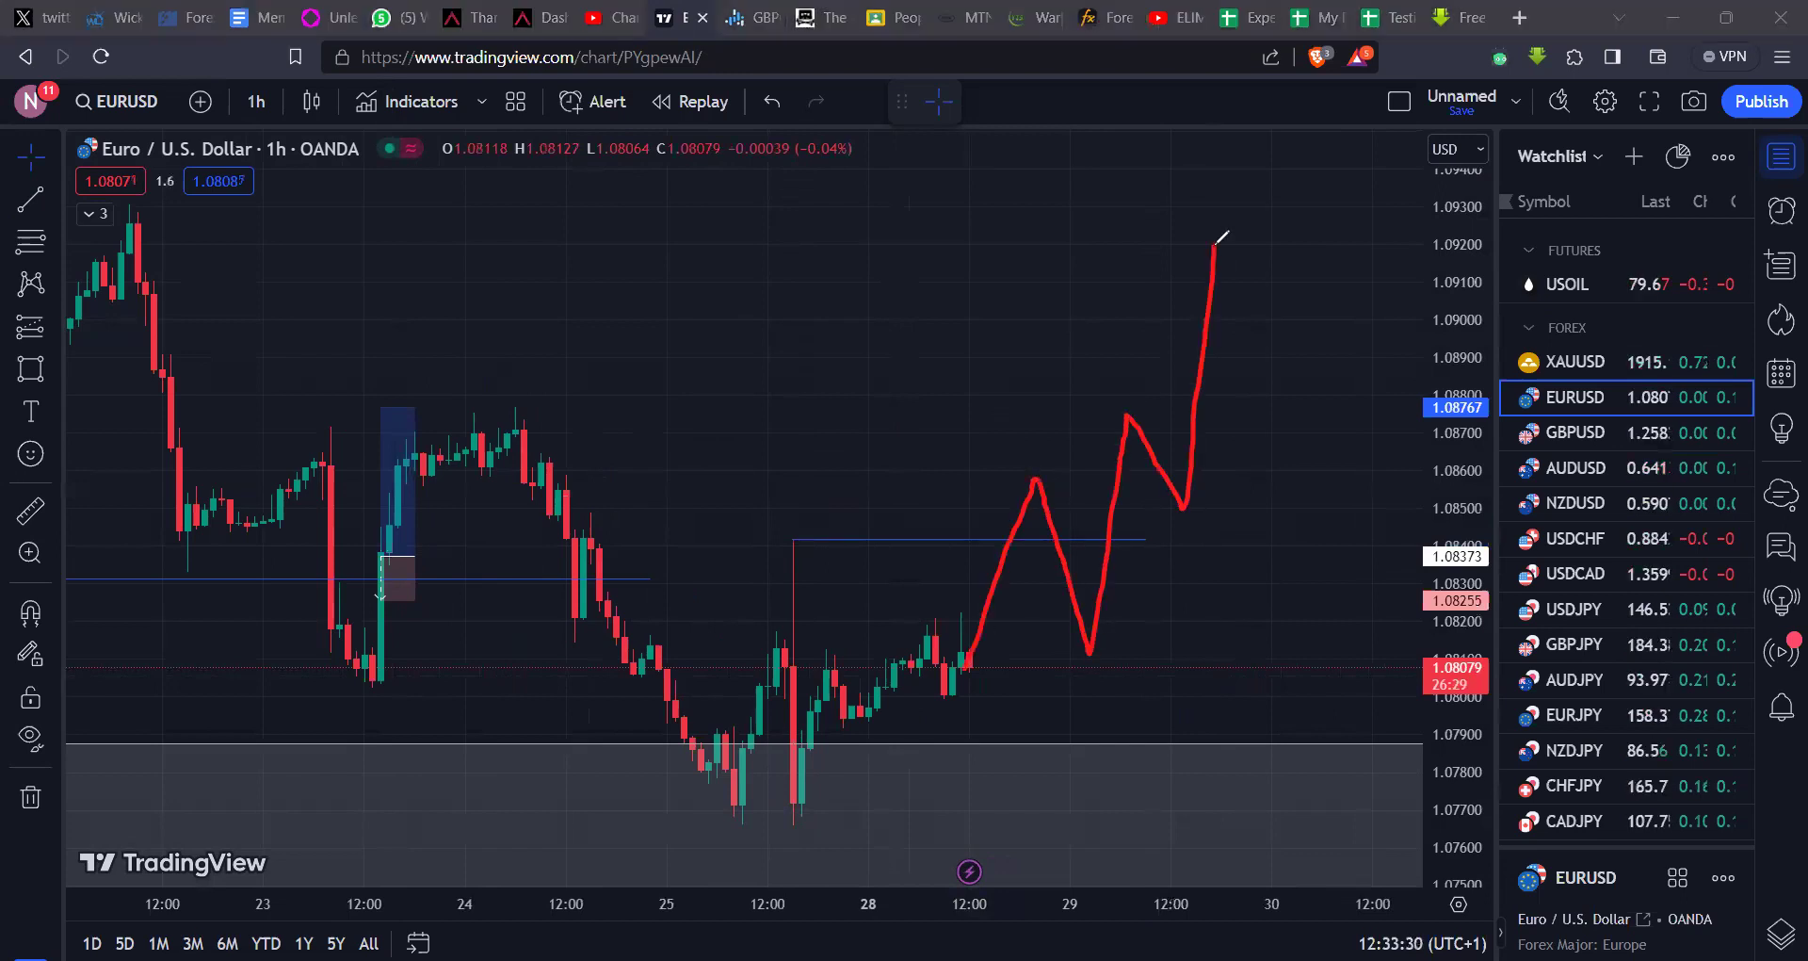
pyautogui.hotkey('ctrl', 'z')
pyautogui.hotkey('ctrl', 'z')
pyautogui.hotkey('ctrl', 'z')
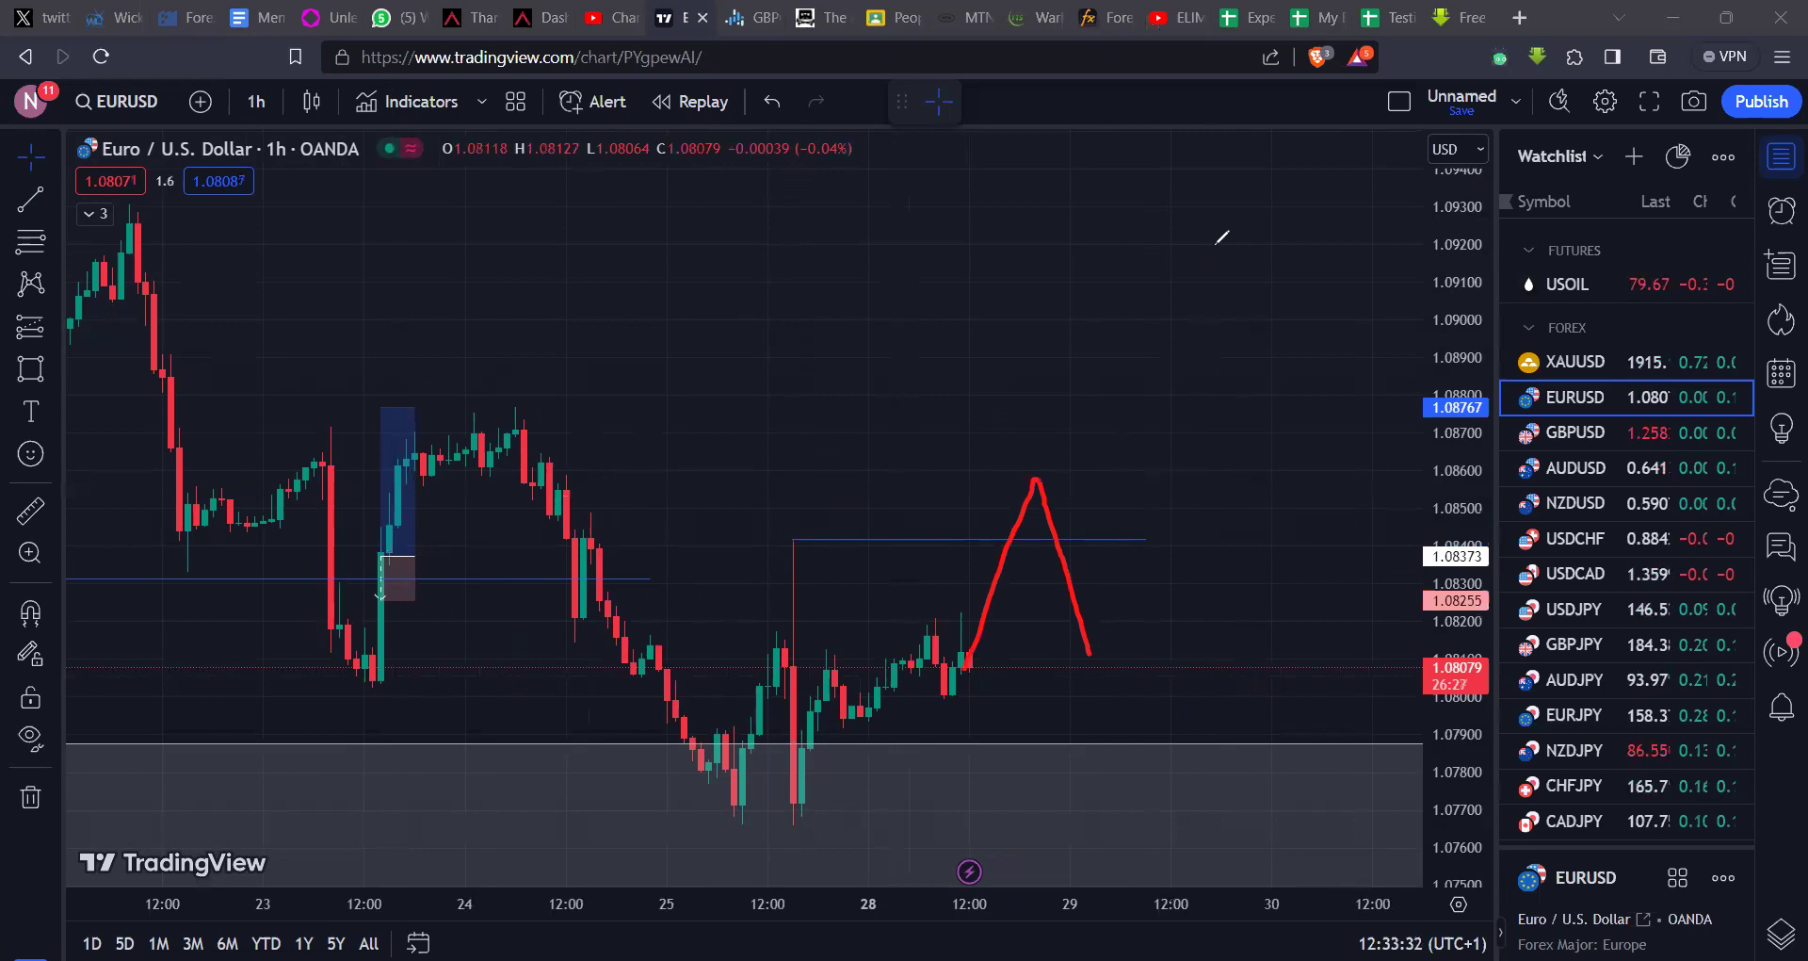
# Step: Sketch a red path that breaks above the 1.08418 line, retests it and rallies steeply, and clear it
pyautogui.moveTo(969, 669); pyautogui.dragTo(1029, 471)
pyautogui.moveTo(1105, 530); pyautogui.dragTo(1156, 239)
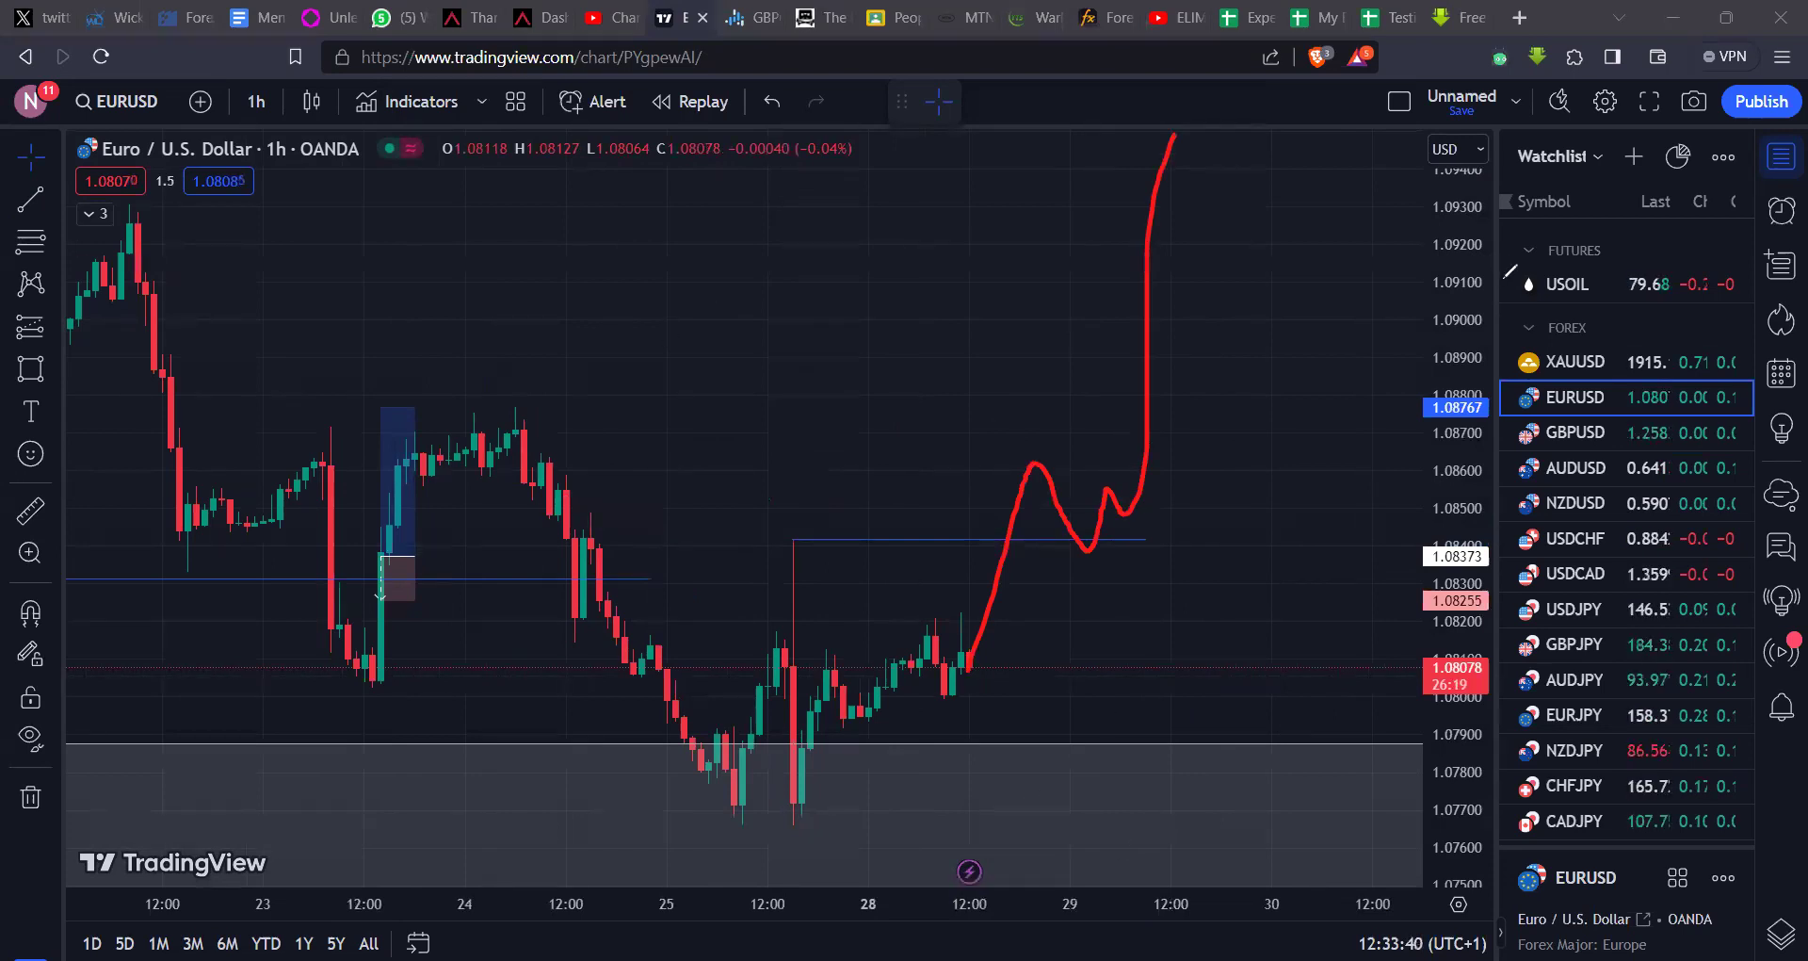
pyautogui.hotkey('ctrl', 'z')
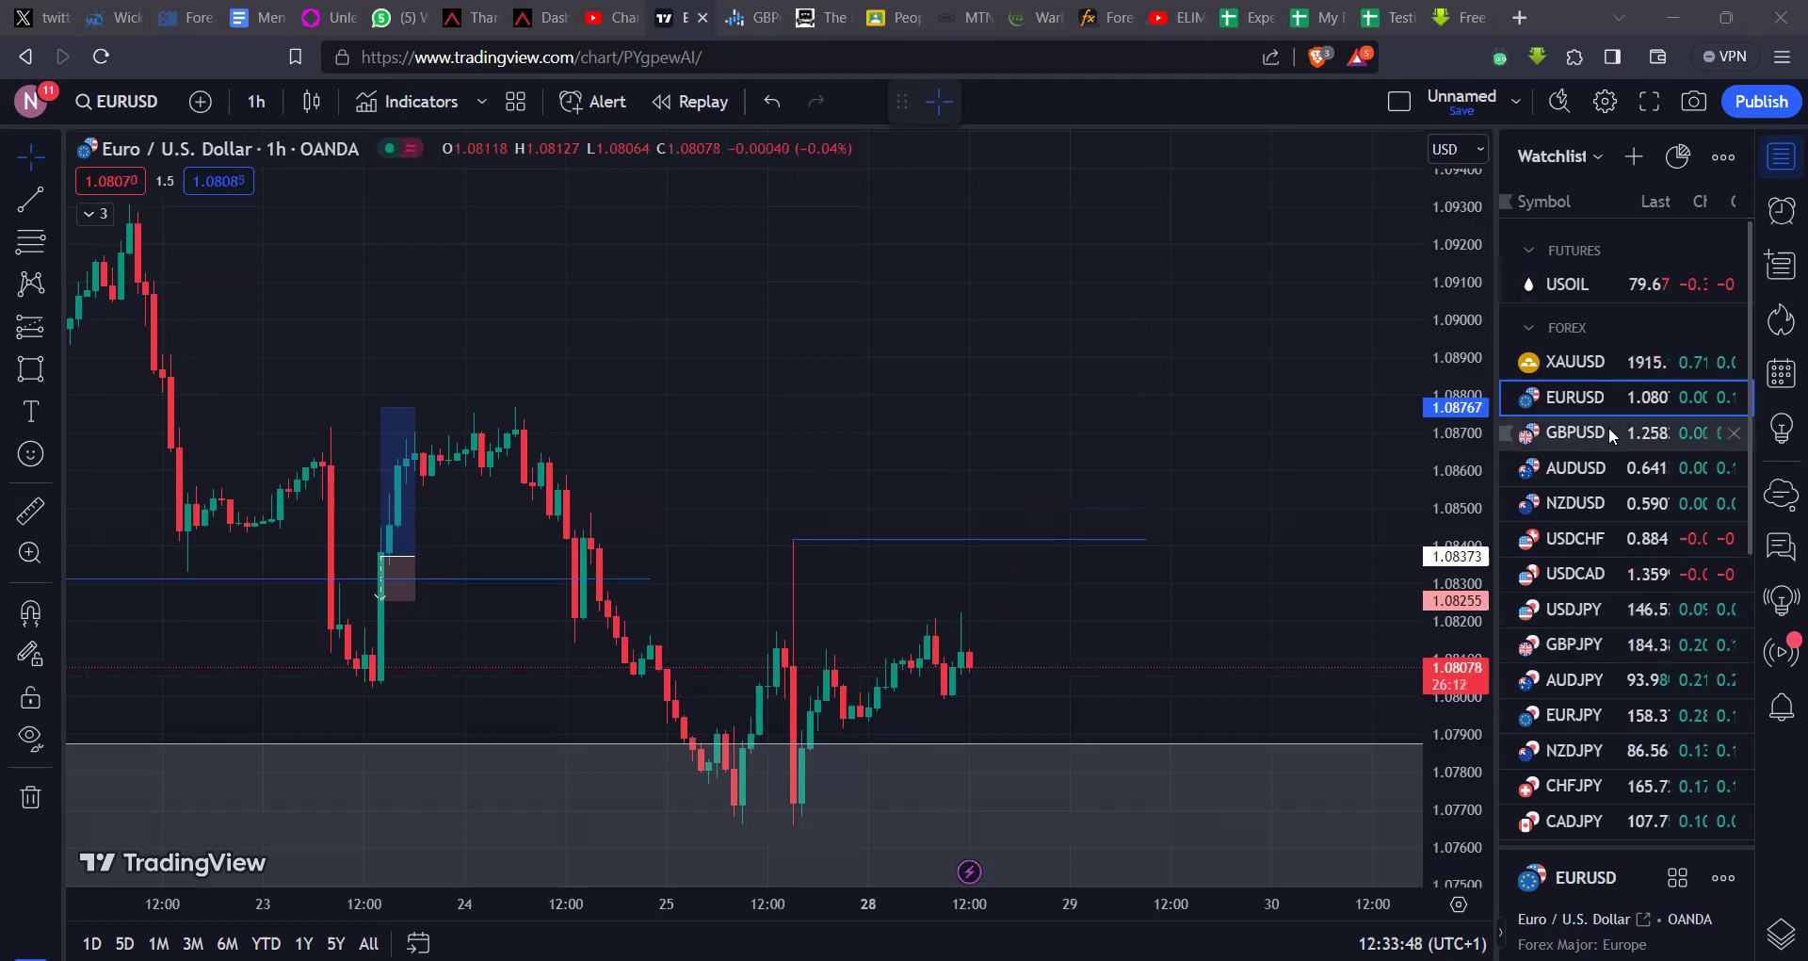
# Step: Open the GBPUSD chart, switch it to the 1-day interval and frame the red zone below the Liquidity Target line
pyautogui.press('Down')
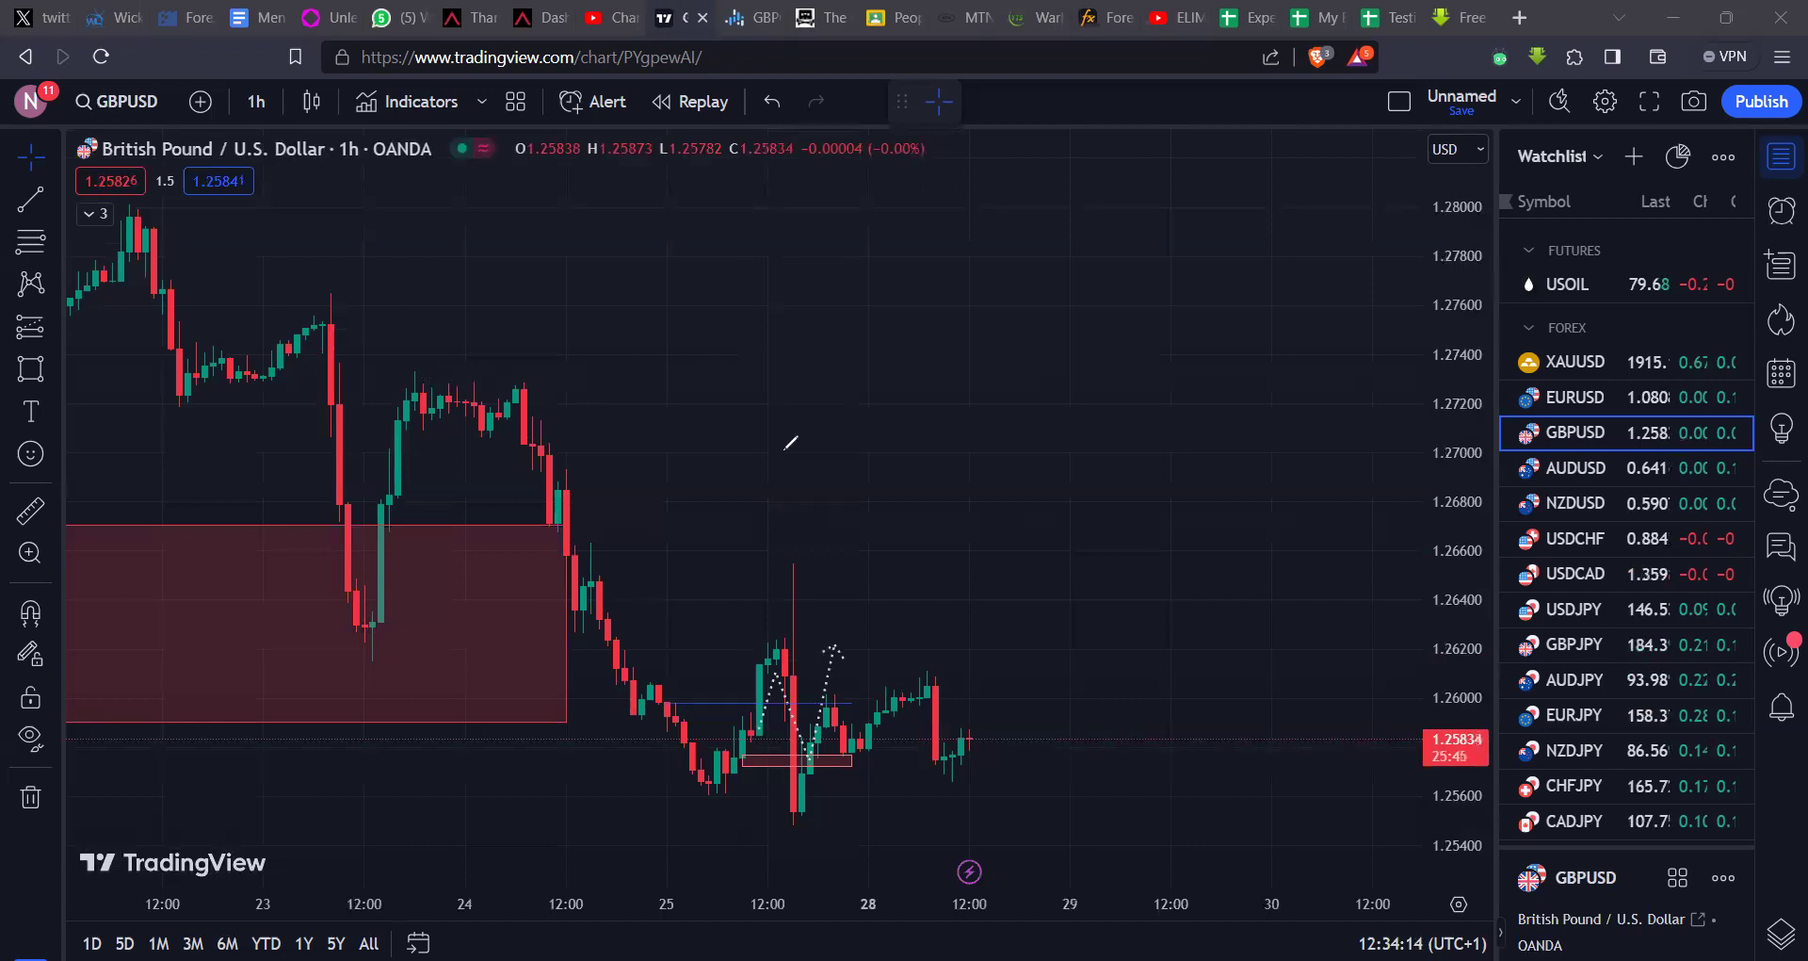
pyautogui.scroll(-6, 924, 523)
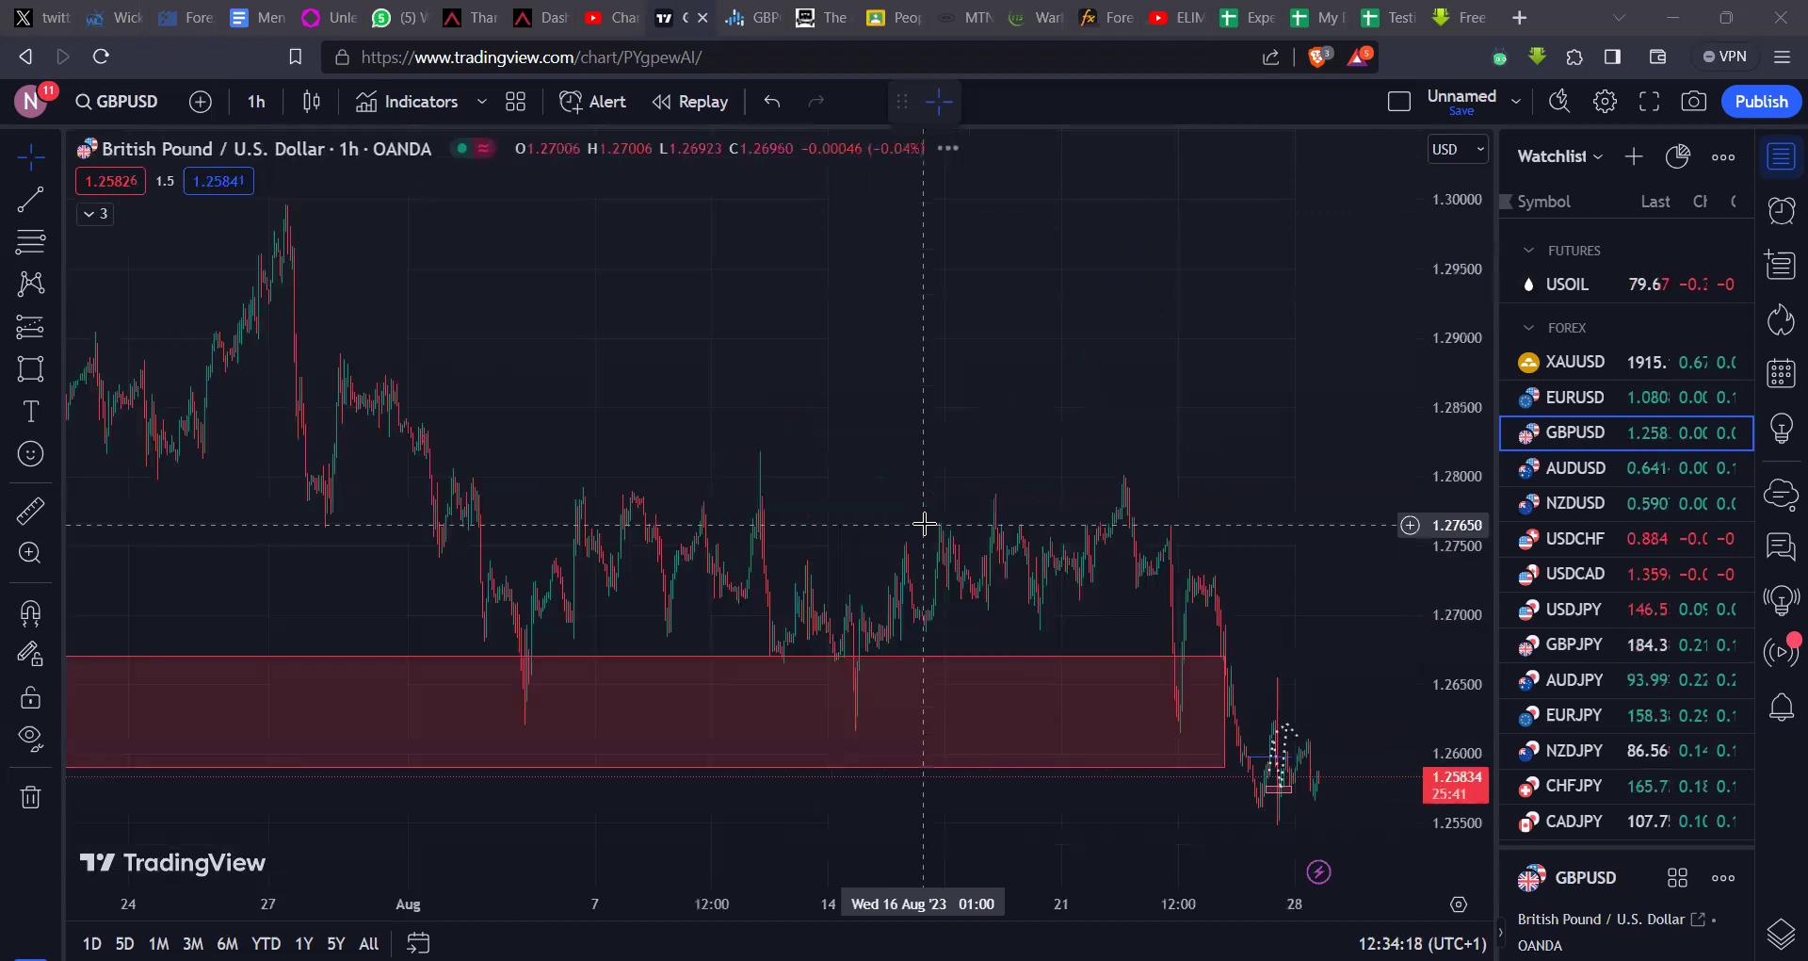
pyautogui.write('1D')
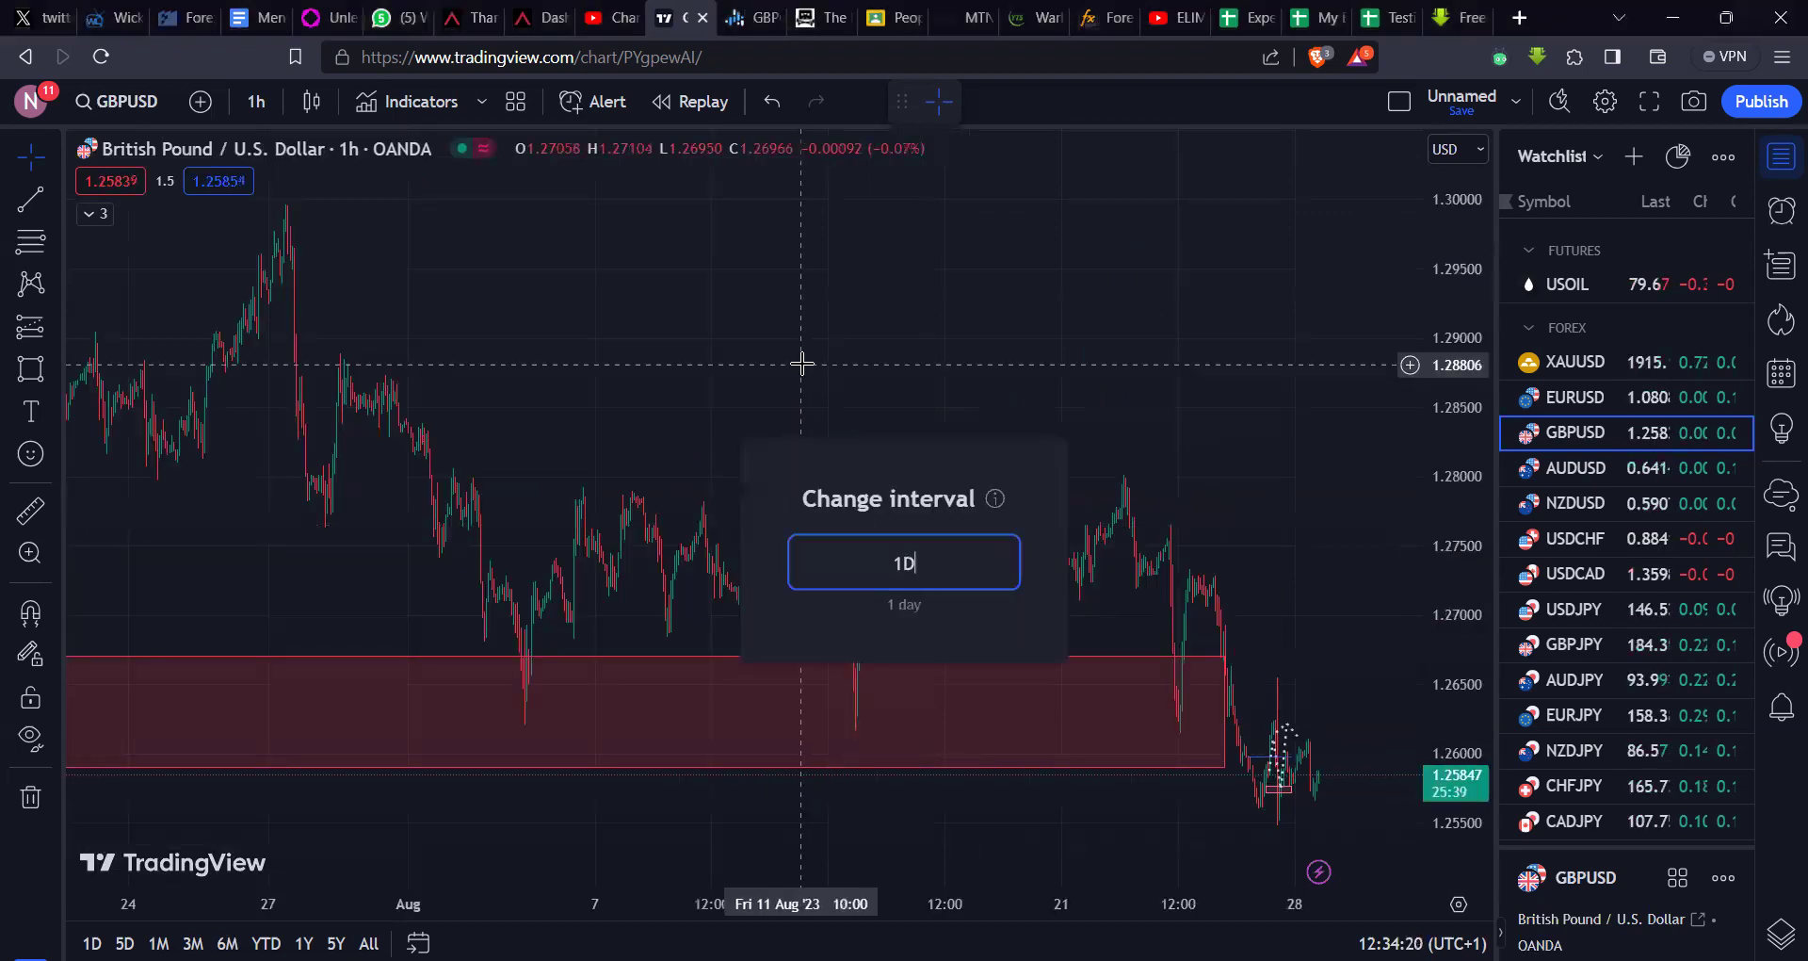
pyautogui.press('Return')
pyautogui.scroll(5, 803, 363)
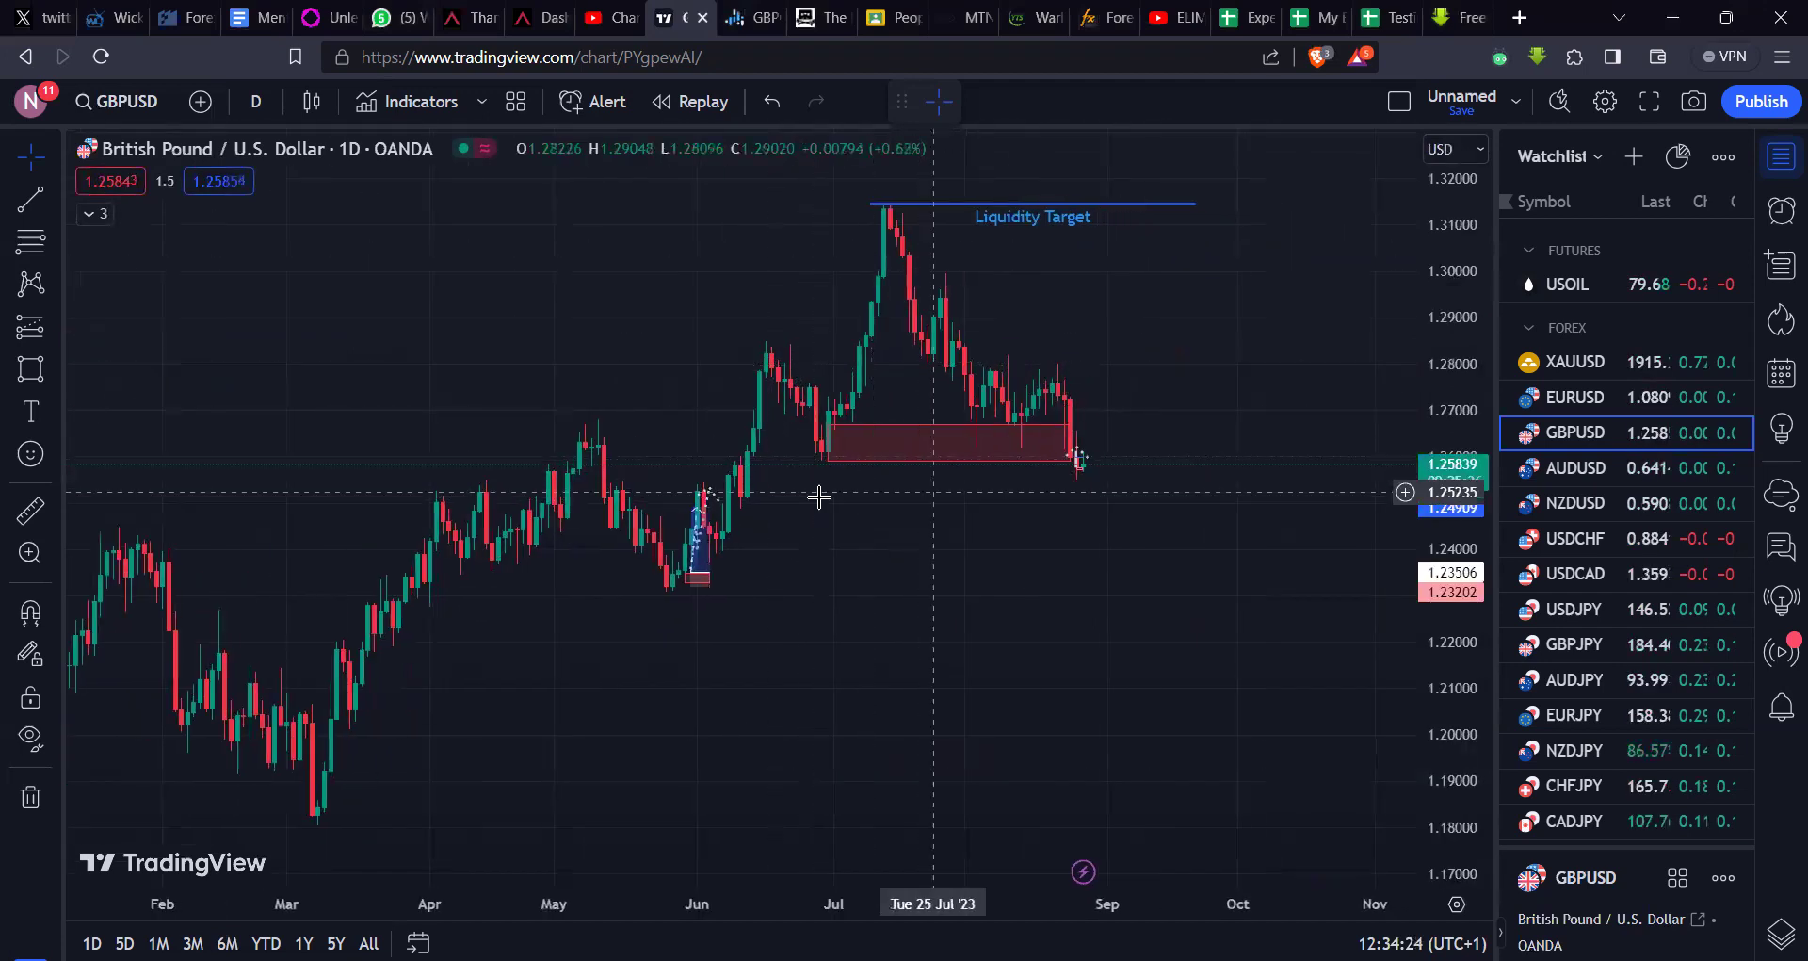
pyautogui.click(835, 444)
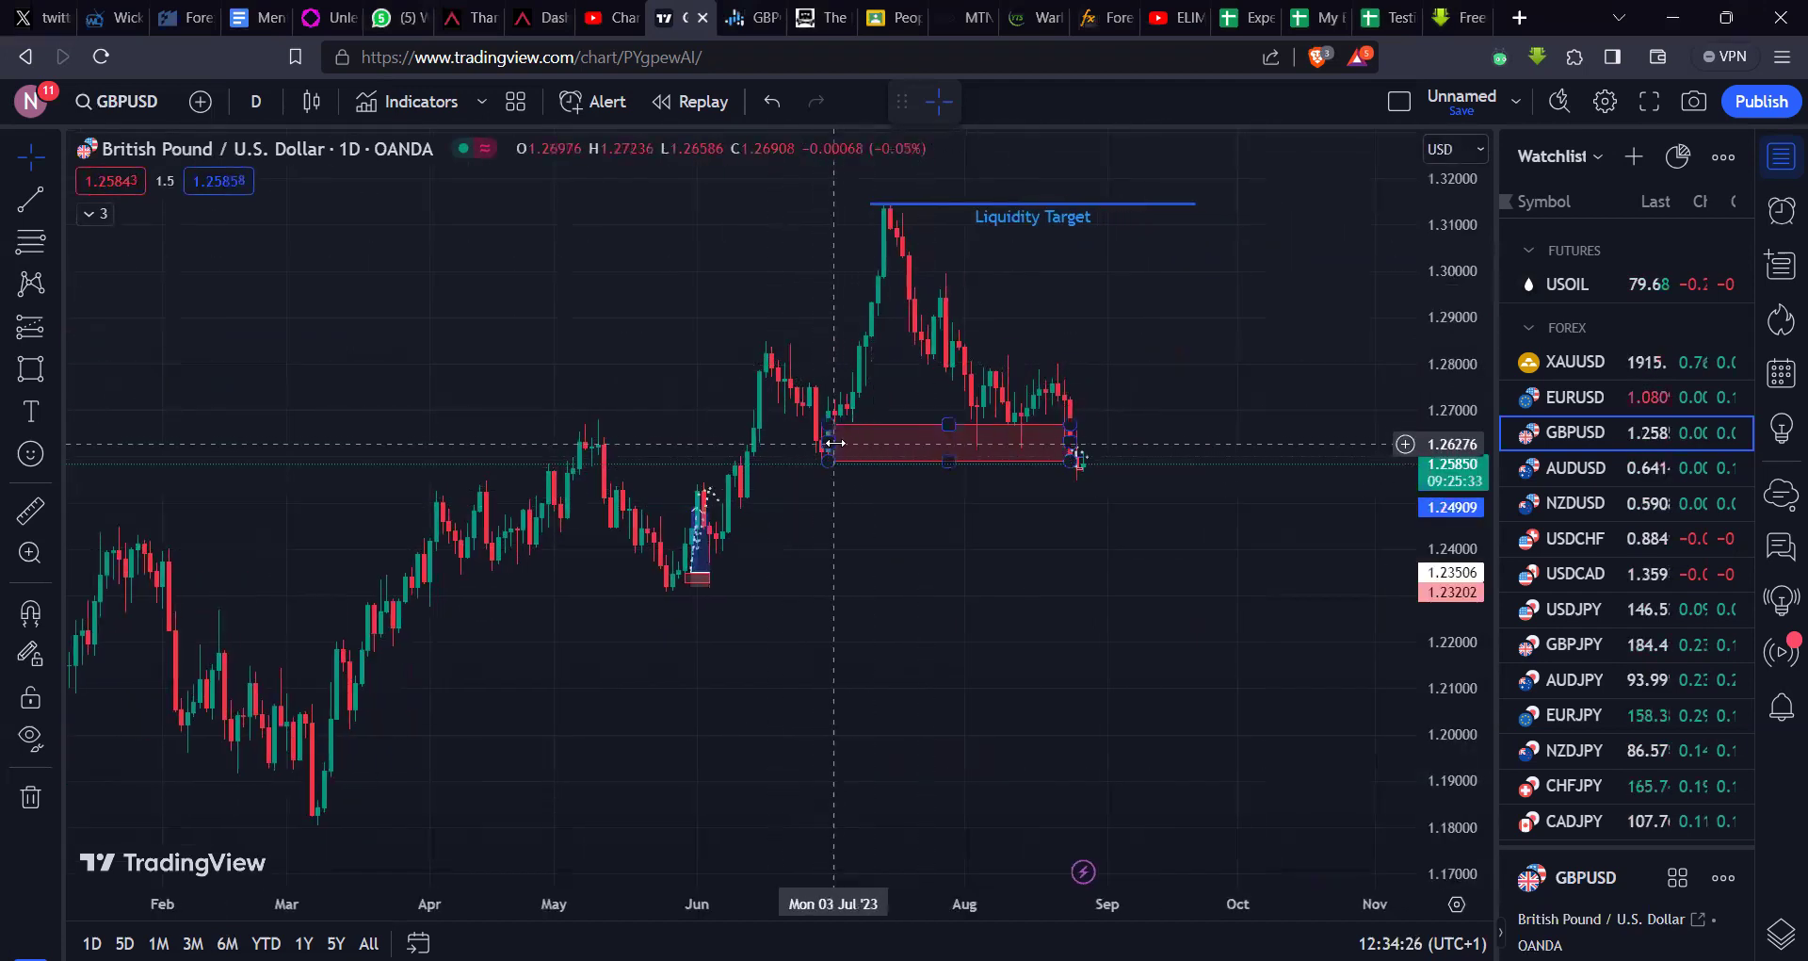
pyautogui.click(791, 480)
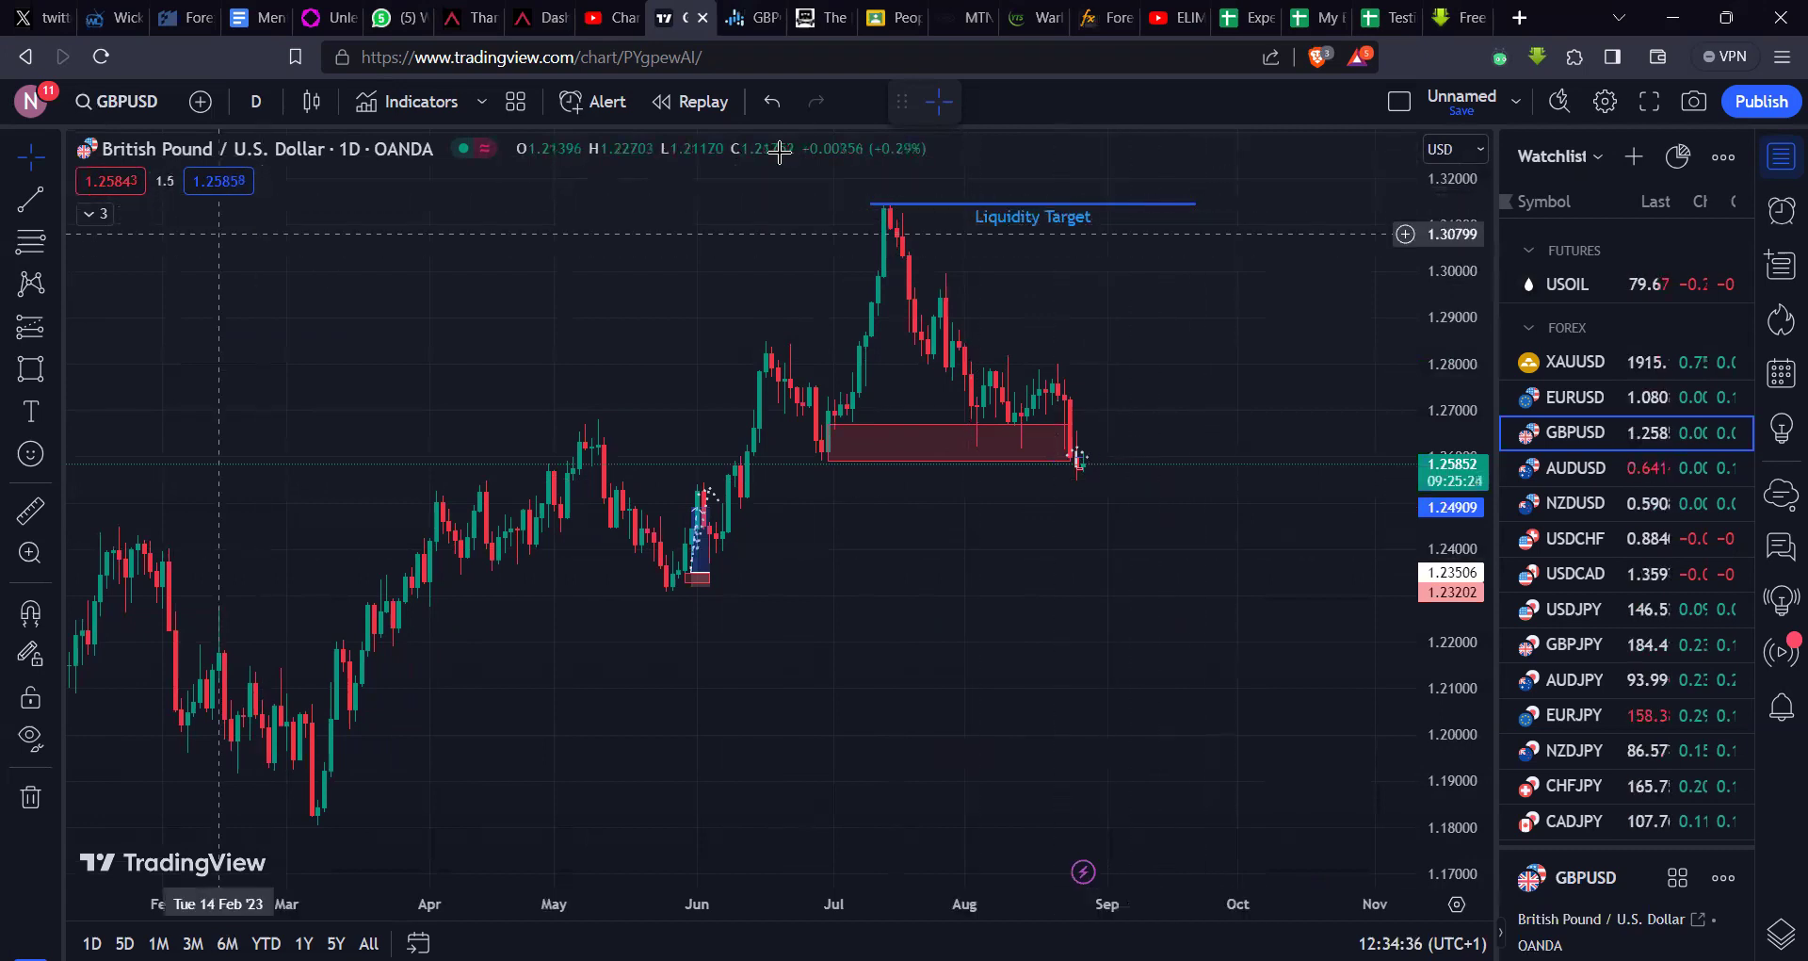
# Step: Sketch a red zigzag rising from the red zone towards the Liquidity Target and an alternative falling path, and clear both
pyautogui.moveTo(1080, 460)
pyautogui.mouseDown()
pyautogui.moveTo(1102, 412)
pyautogui.moveTo(1127, 451)
pyautogui.moveTo(1151, 403)
pyautogui.mouseUp()
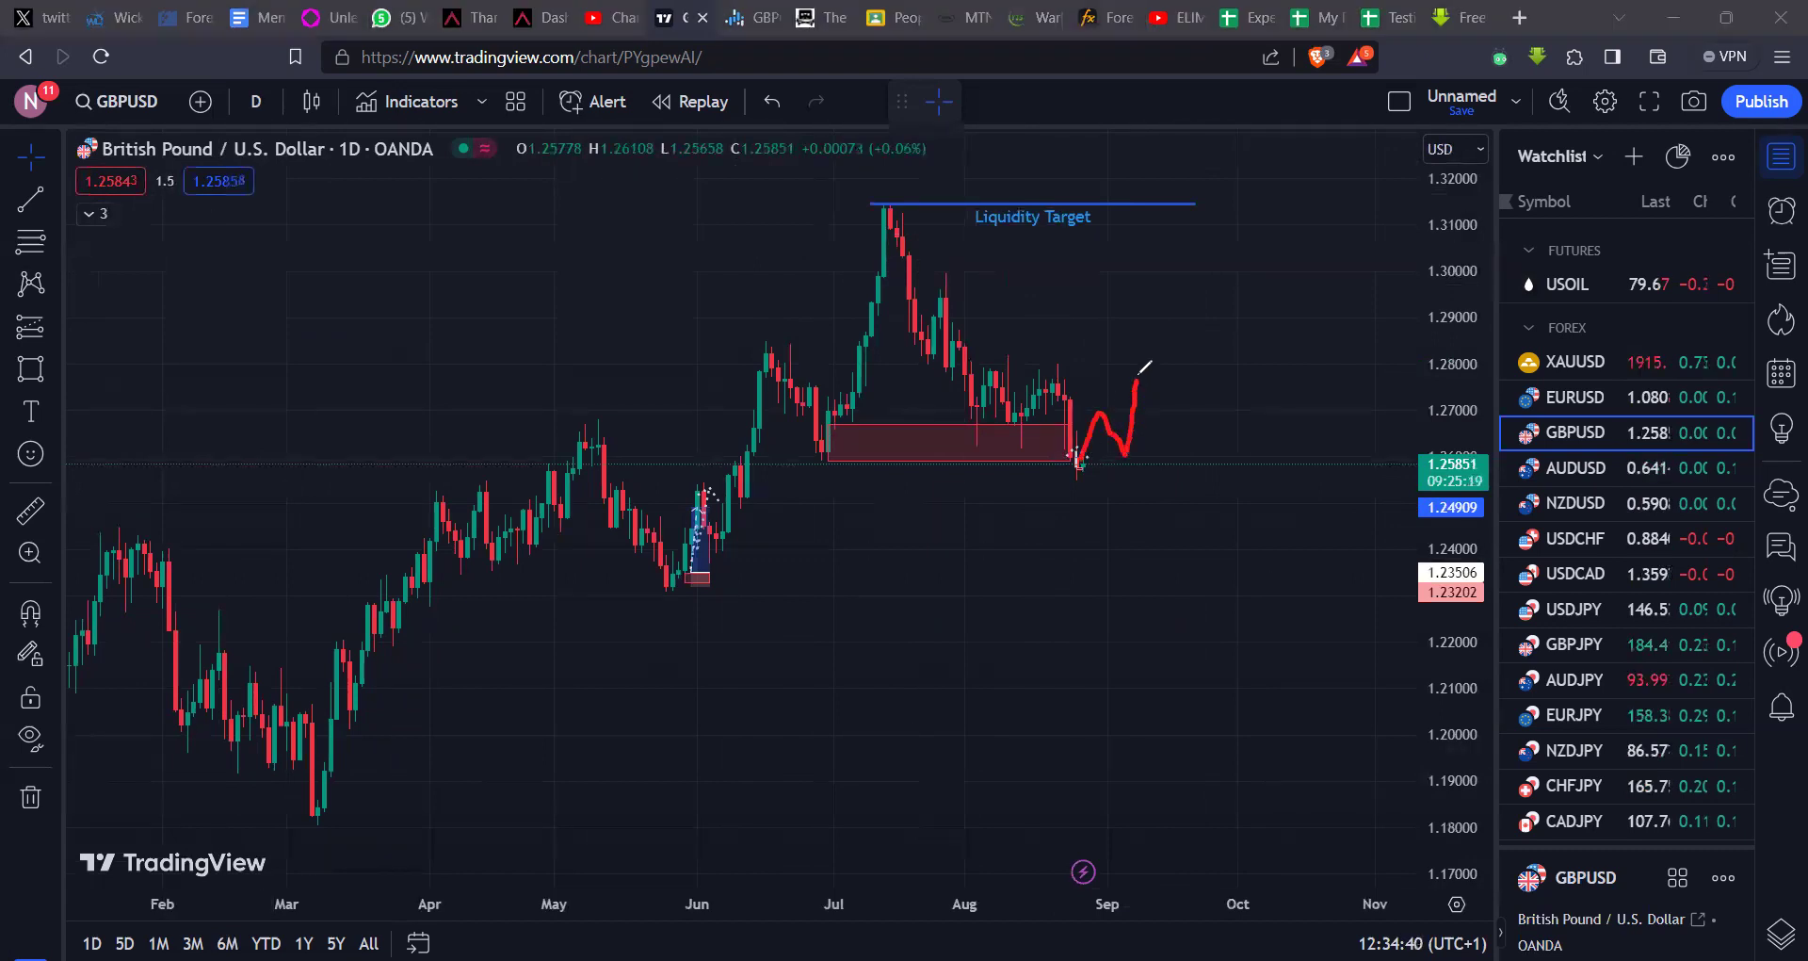
pyautogui.moveTo(1209, 268); pyautogui.dragTo(1229, 189)
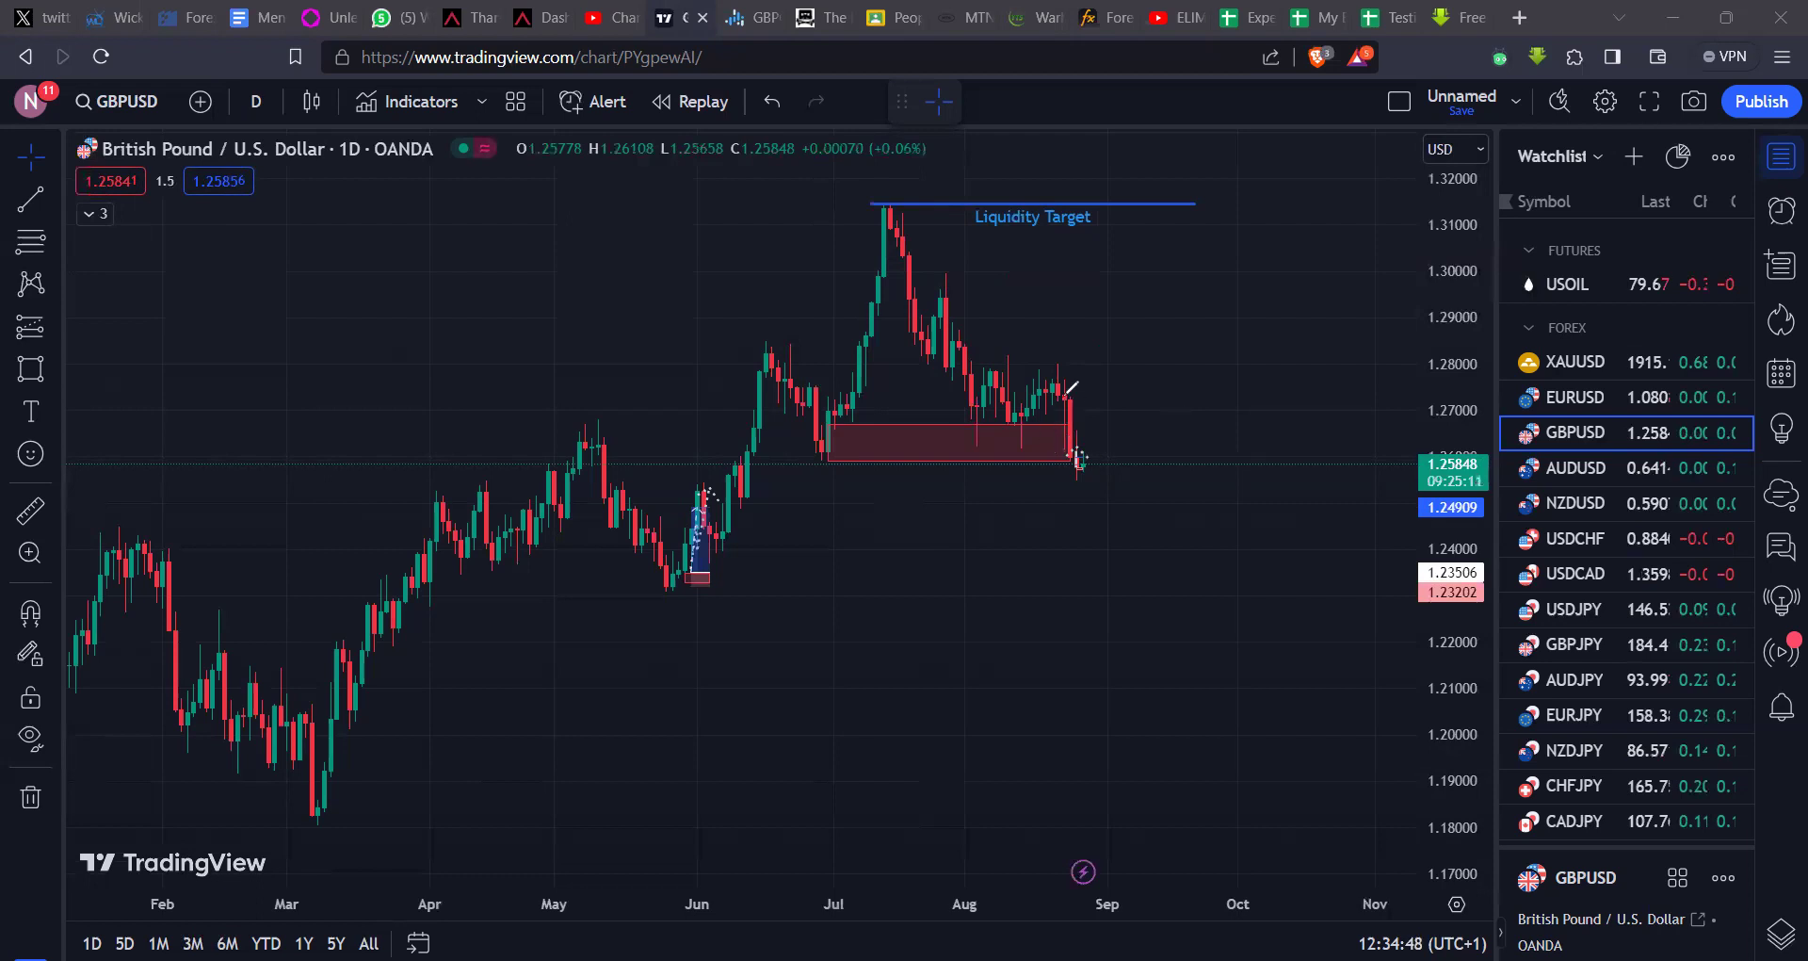
pyautogui.moveTo(1076, 456)
pyautogui.mouseDown()
pyautogui.moveTo(1142, 656)
pyautogui.moveTo(1166, 611)
pyautogui.mouseUp()
pyautogui.moveTo(1219, 503)
pyautogui.mouseDown()
pyautogui.moveTo(1268, 726)
pyautogui.moveTo(1311, 617)
pyautogui.moveTo(1348, 803)
pyautogui.mouseUp()
# Step: Sketch a red pullback-and-rally path from the current GBPUSD price up to the Liquidity Target level, and undo the strokes
pyautogui.moveTo(1080, 460); pyautogui.dragTo(1109, 437)
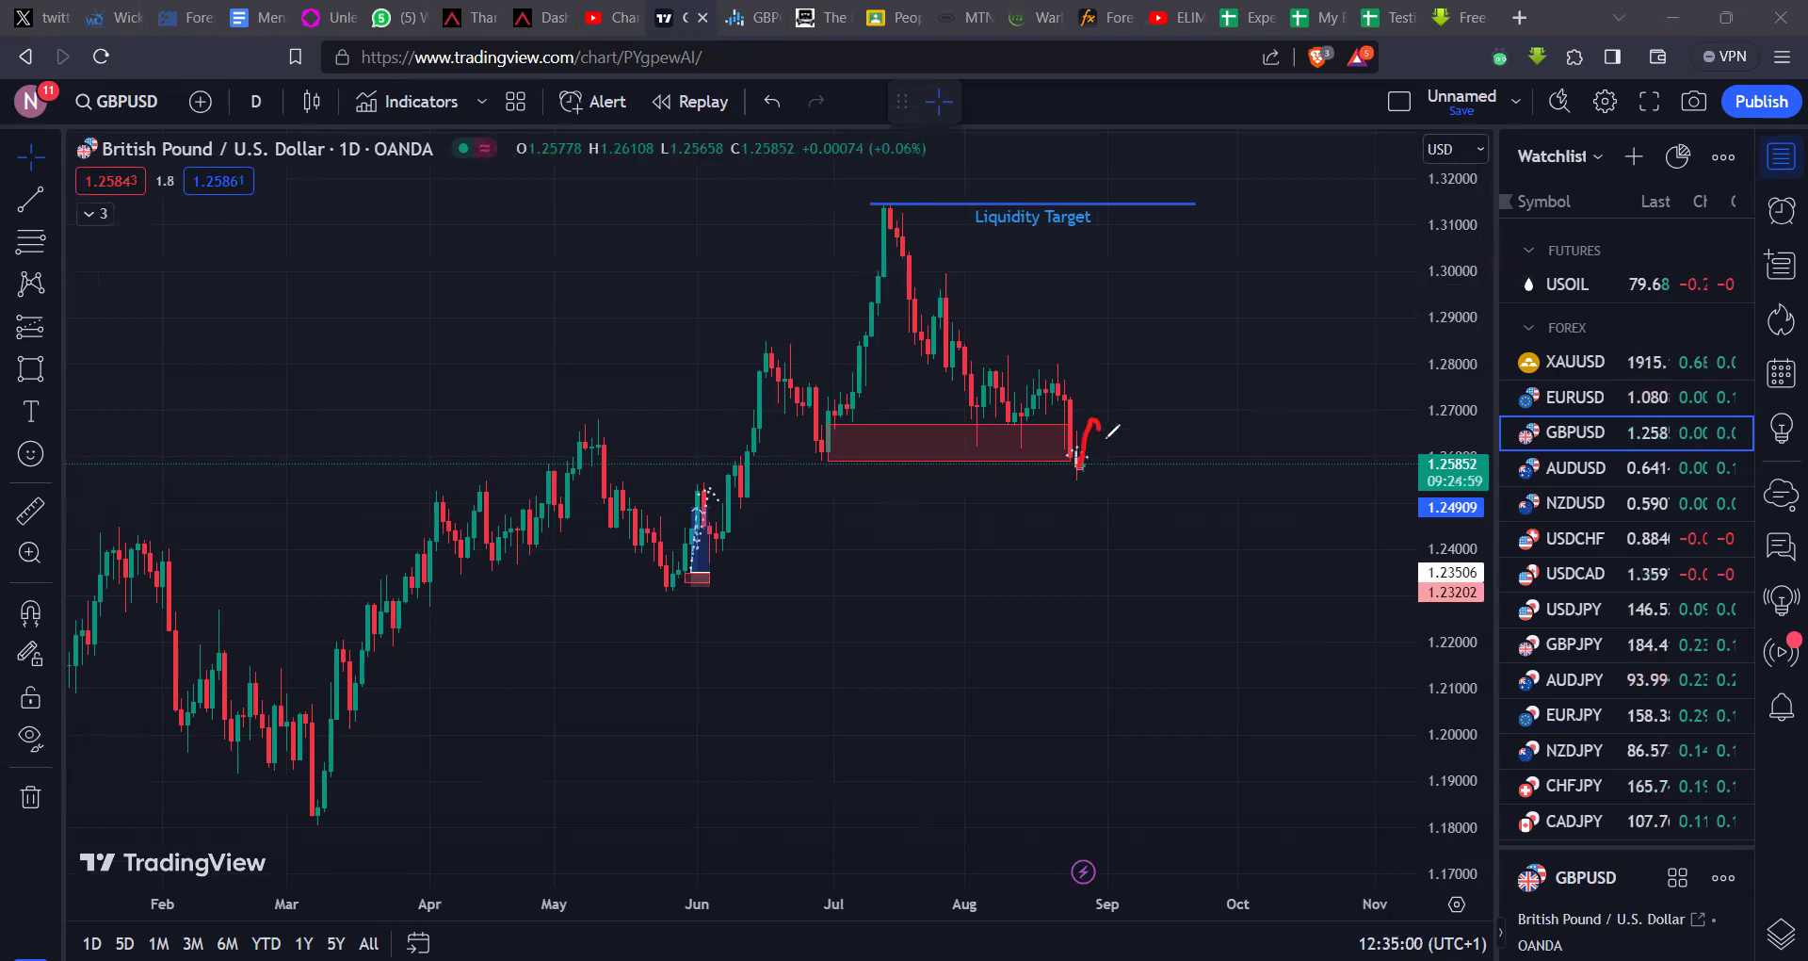
pyautogui.moveTo(1197, 299)
pyautogui.mouseDown()
pyautogui.moveTo(1263, 190)
pyautogui.moveTo(1209, 237)
pyautogui.mouseUp()
pyautogui.hotkey('ctrl', 'z')
pyautogui.hotkey('ctrl', 'z')
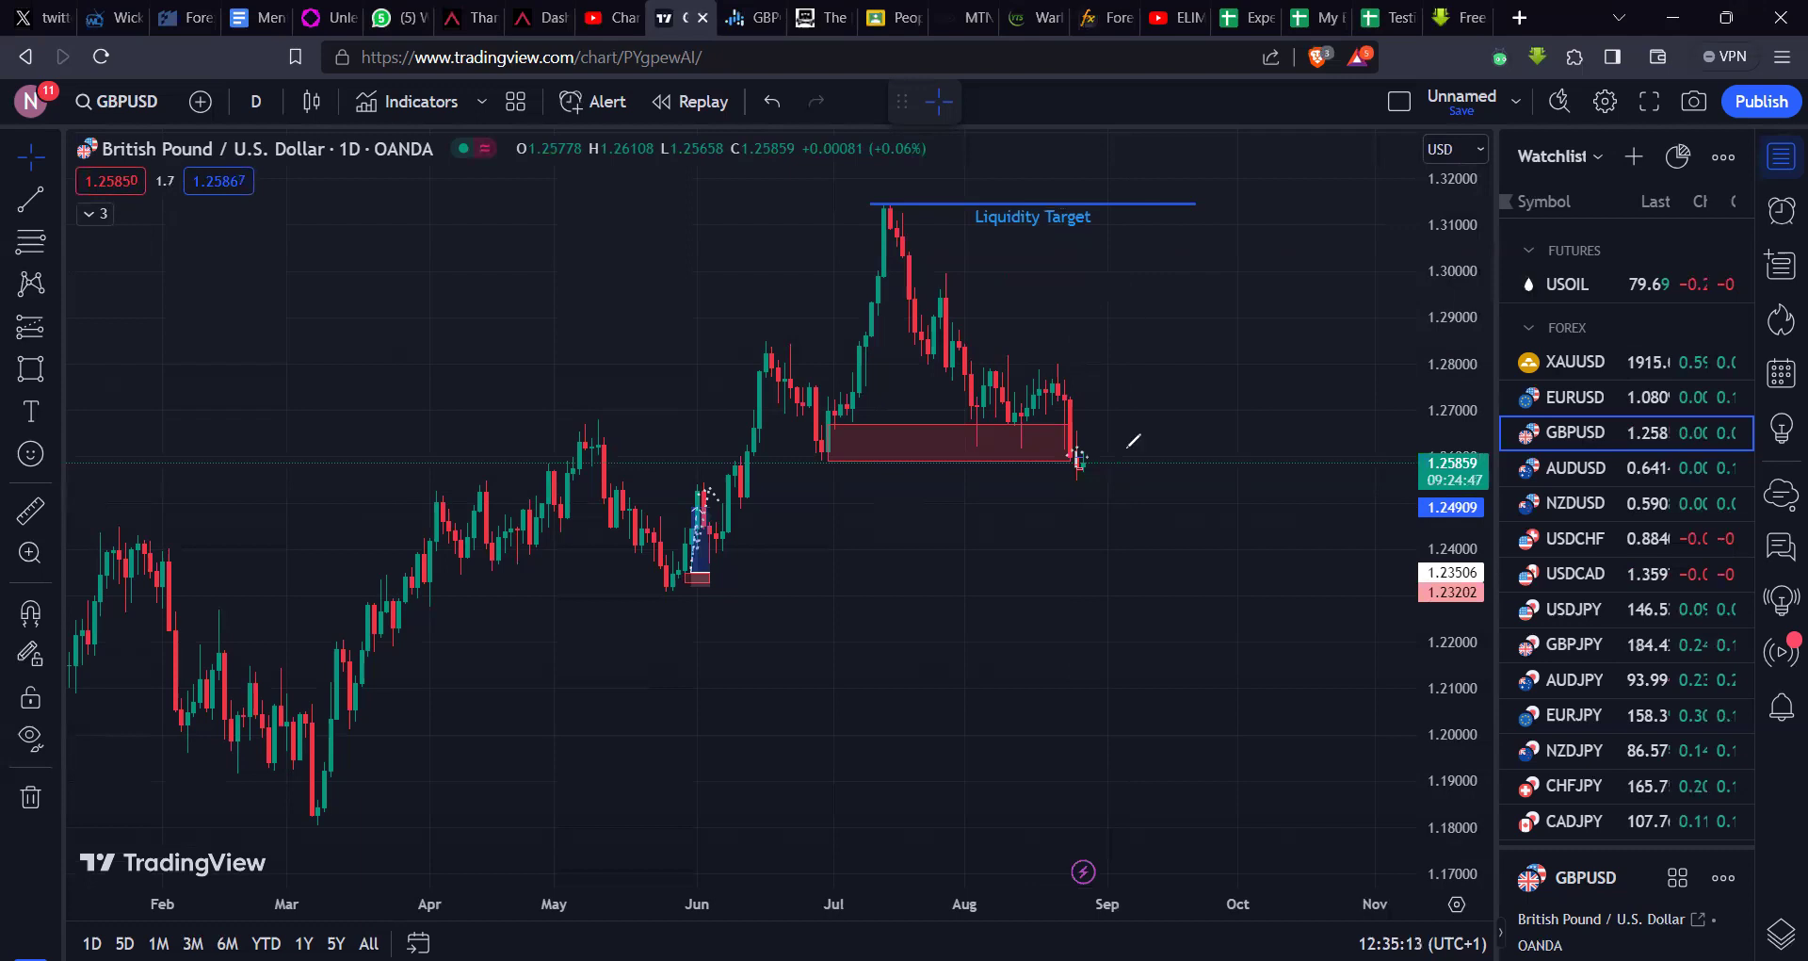
pyautogui.moveTo(1208, 188)
pyautogui.mouseDown()
pyautogui.moveTo(1263, 206)
pyautogui.moveTo(1234, 177)
pyautogui.mouseUp()
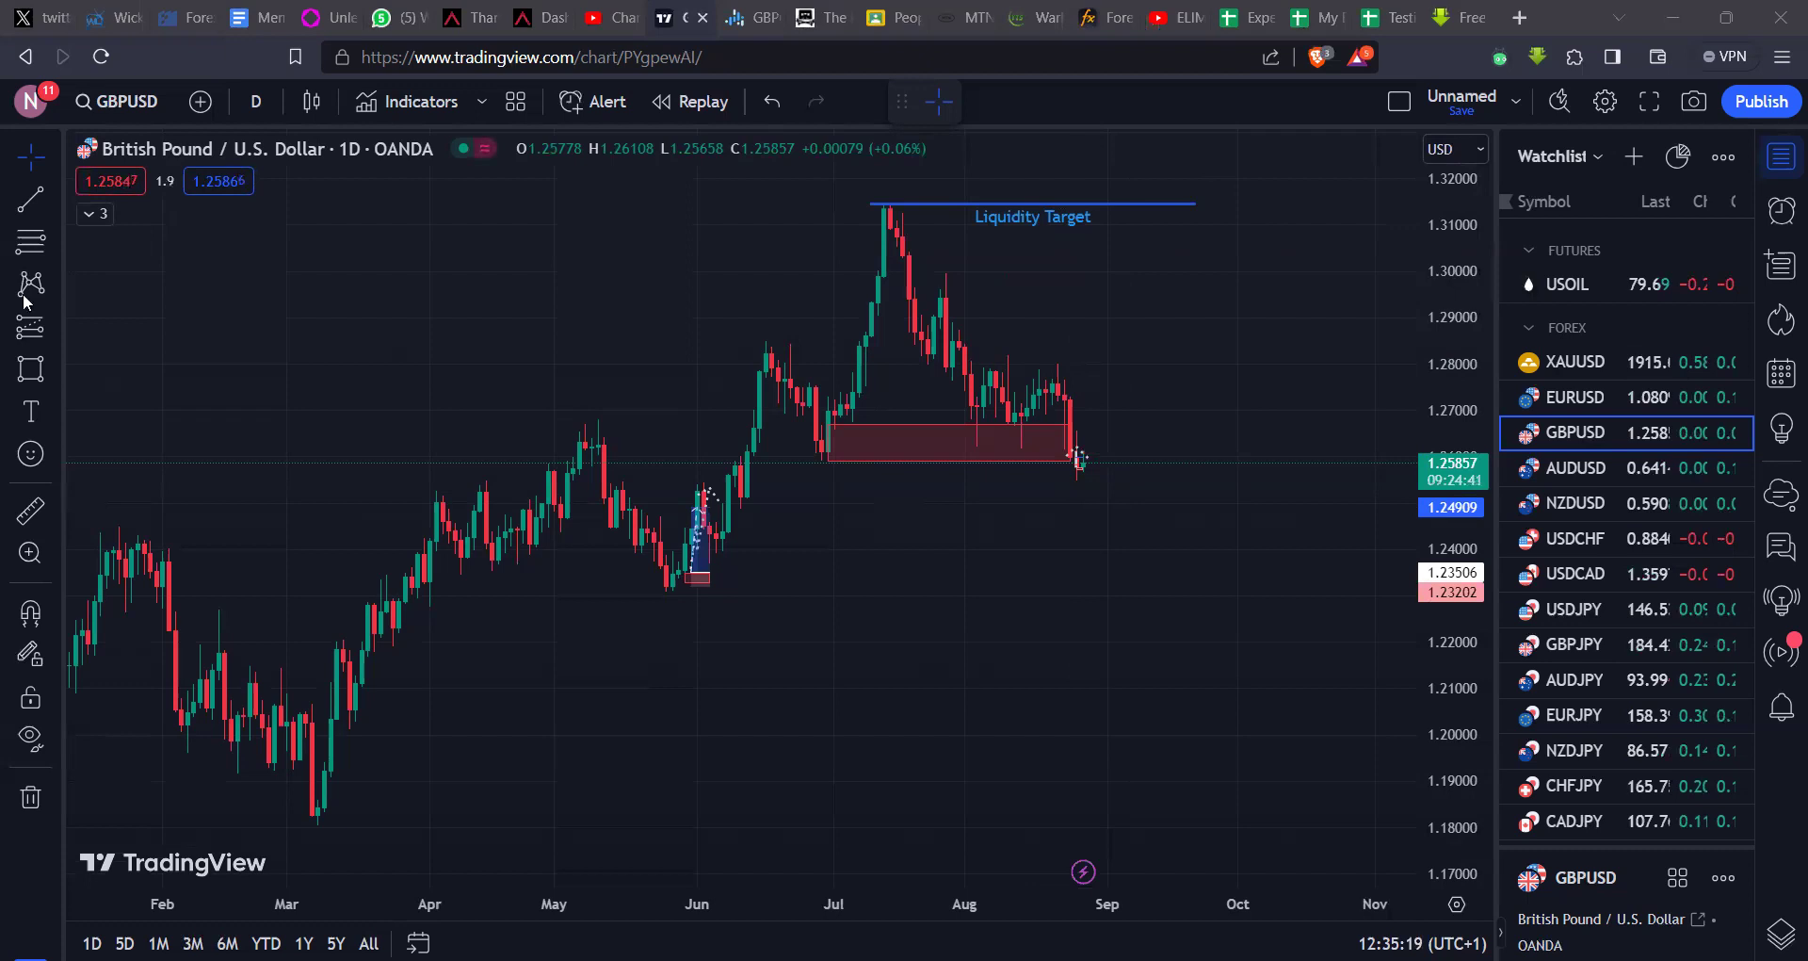
# Step: Measure the price distance from the latest GBPUSD candles at the red zone up to the Liquidity Target line, and discard the measurement
pyautogui.click(31, 512)
pyautogui.click(1081, 459)
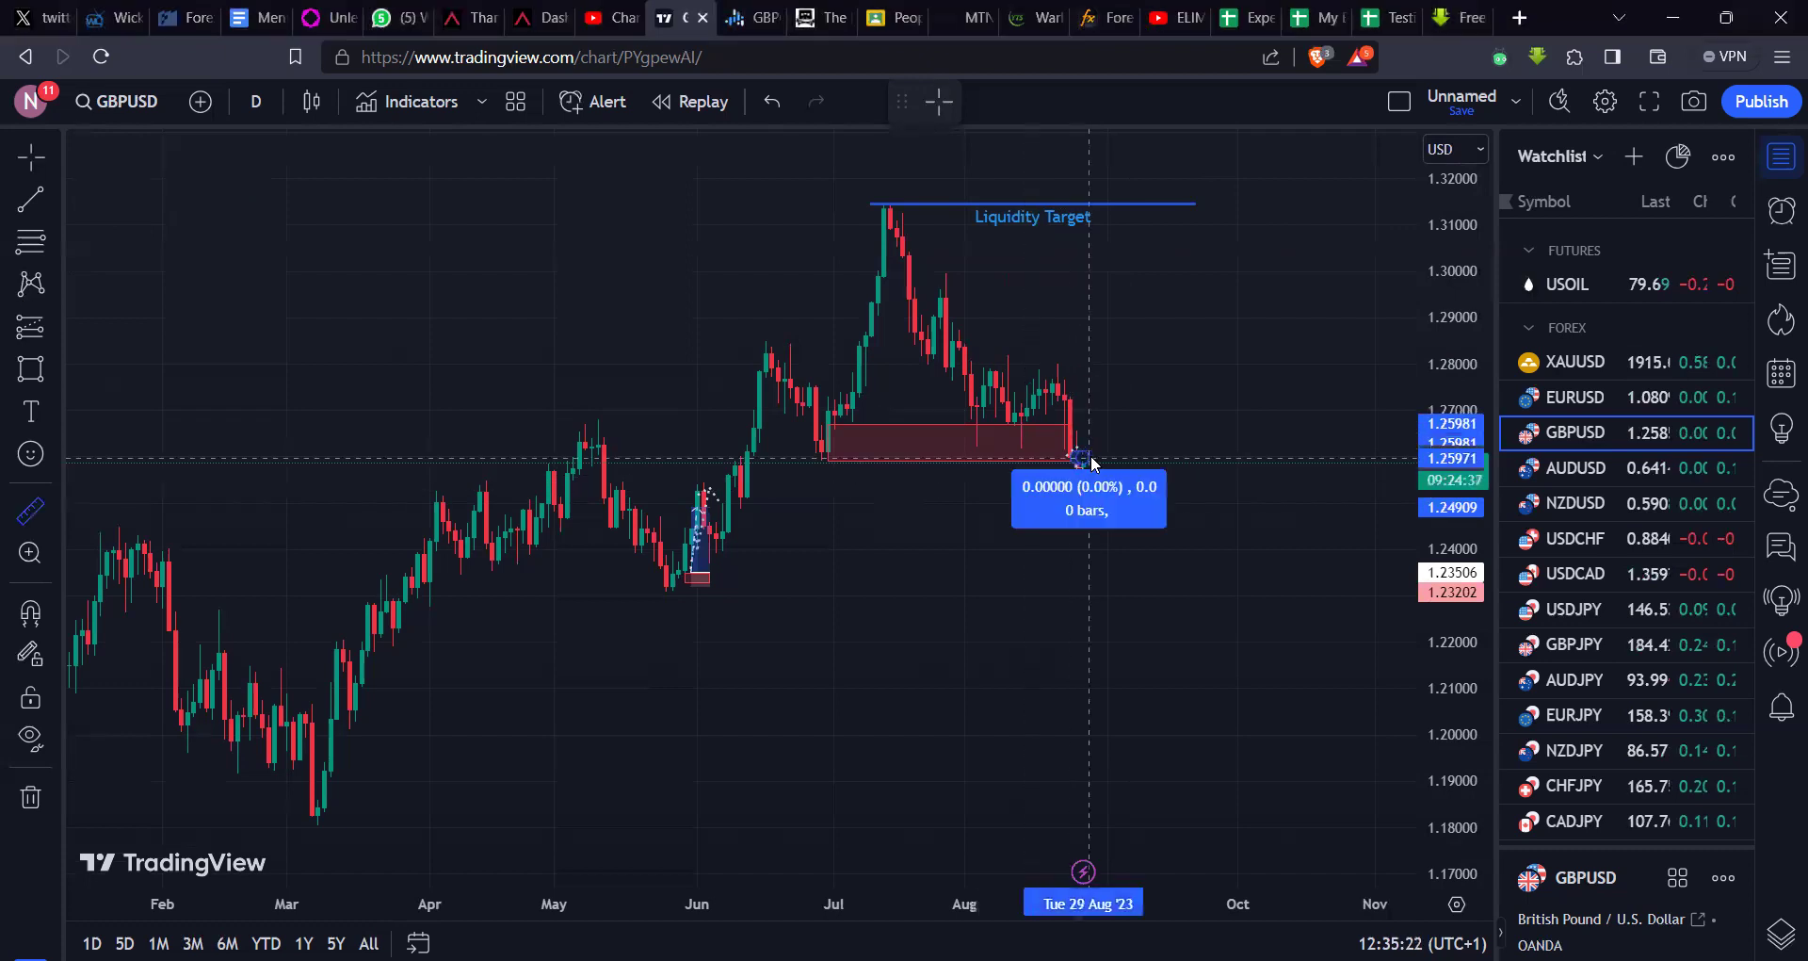
pyautogui.click(1238, 374)
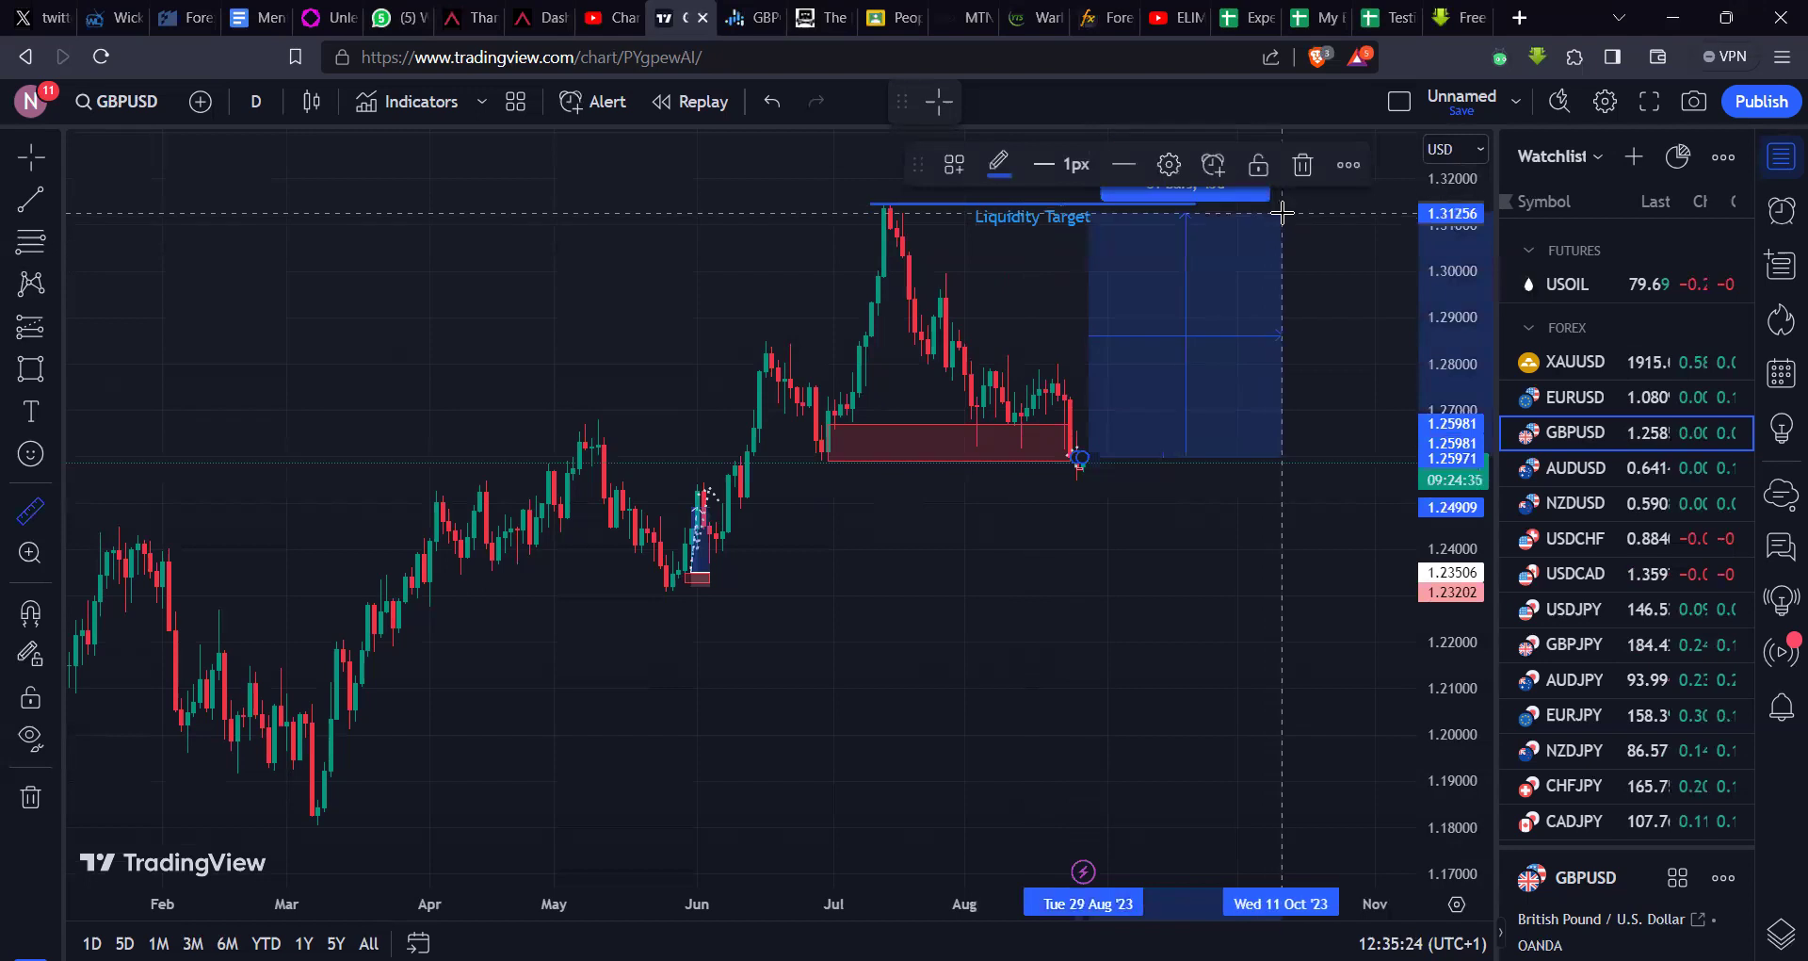
pyautogui.hscroll(5, 1282, 213)
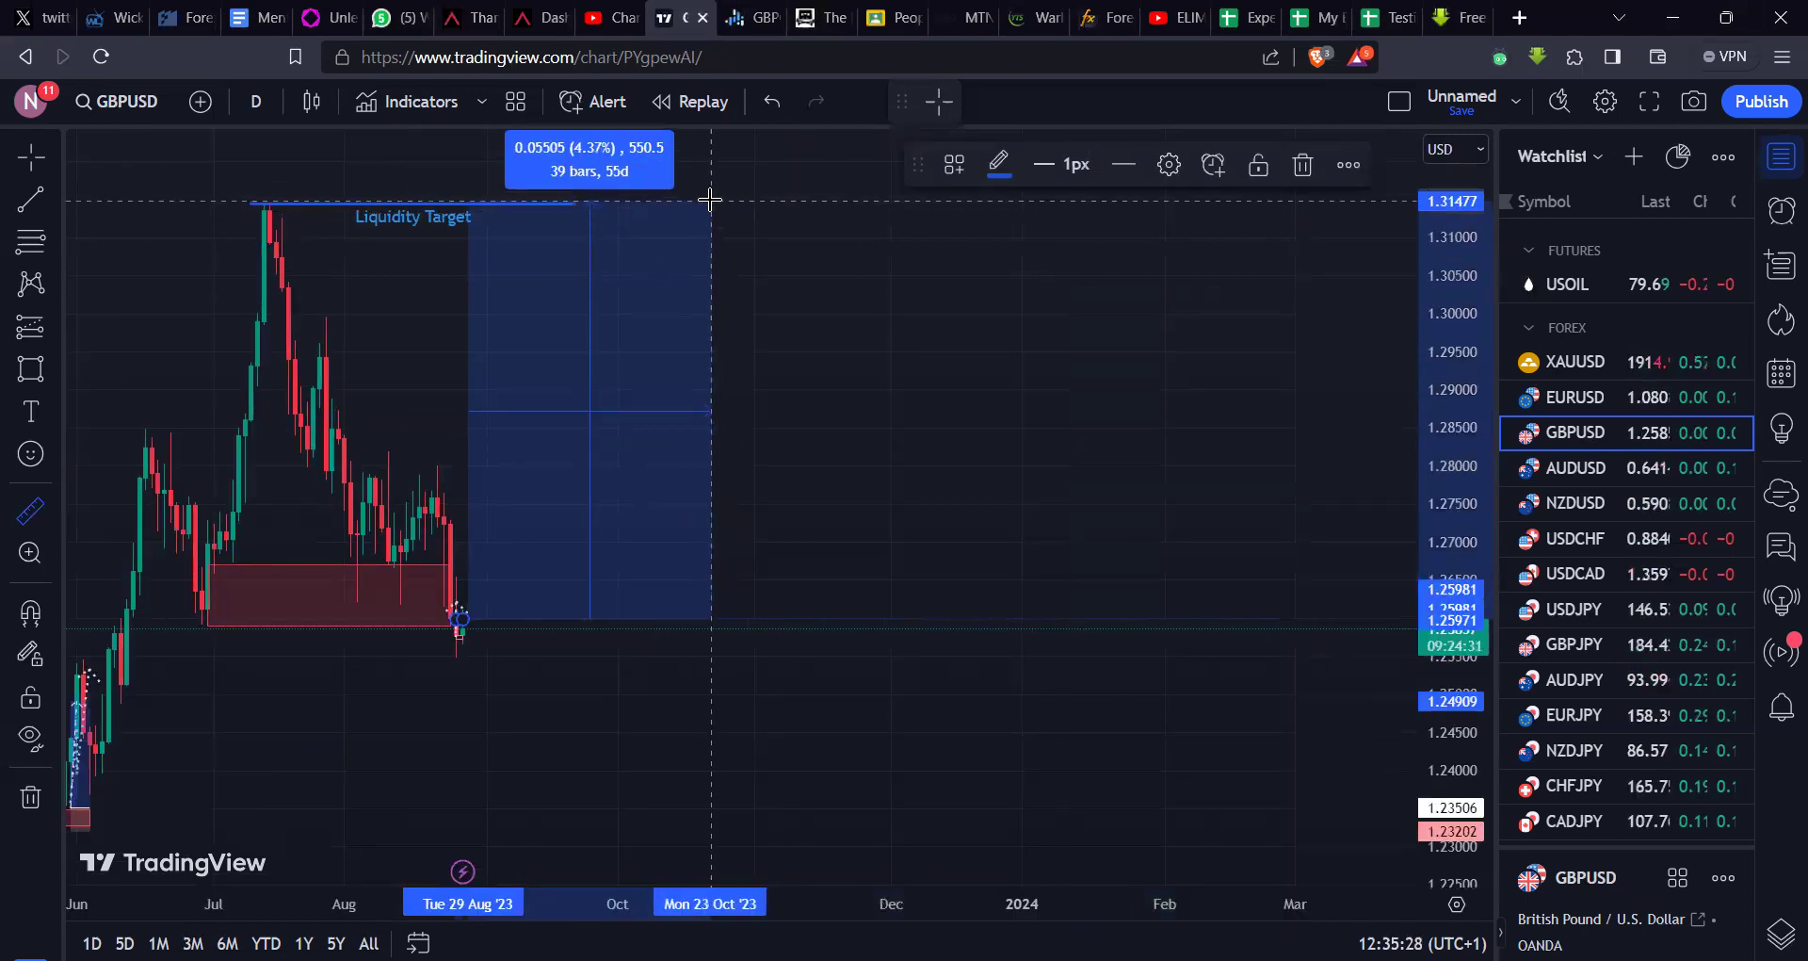
pyautogui.press('Escape')
pyautogui.hscroll(-5, 805, 283)
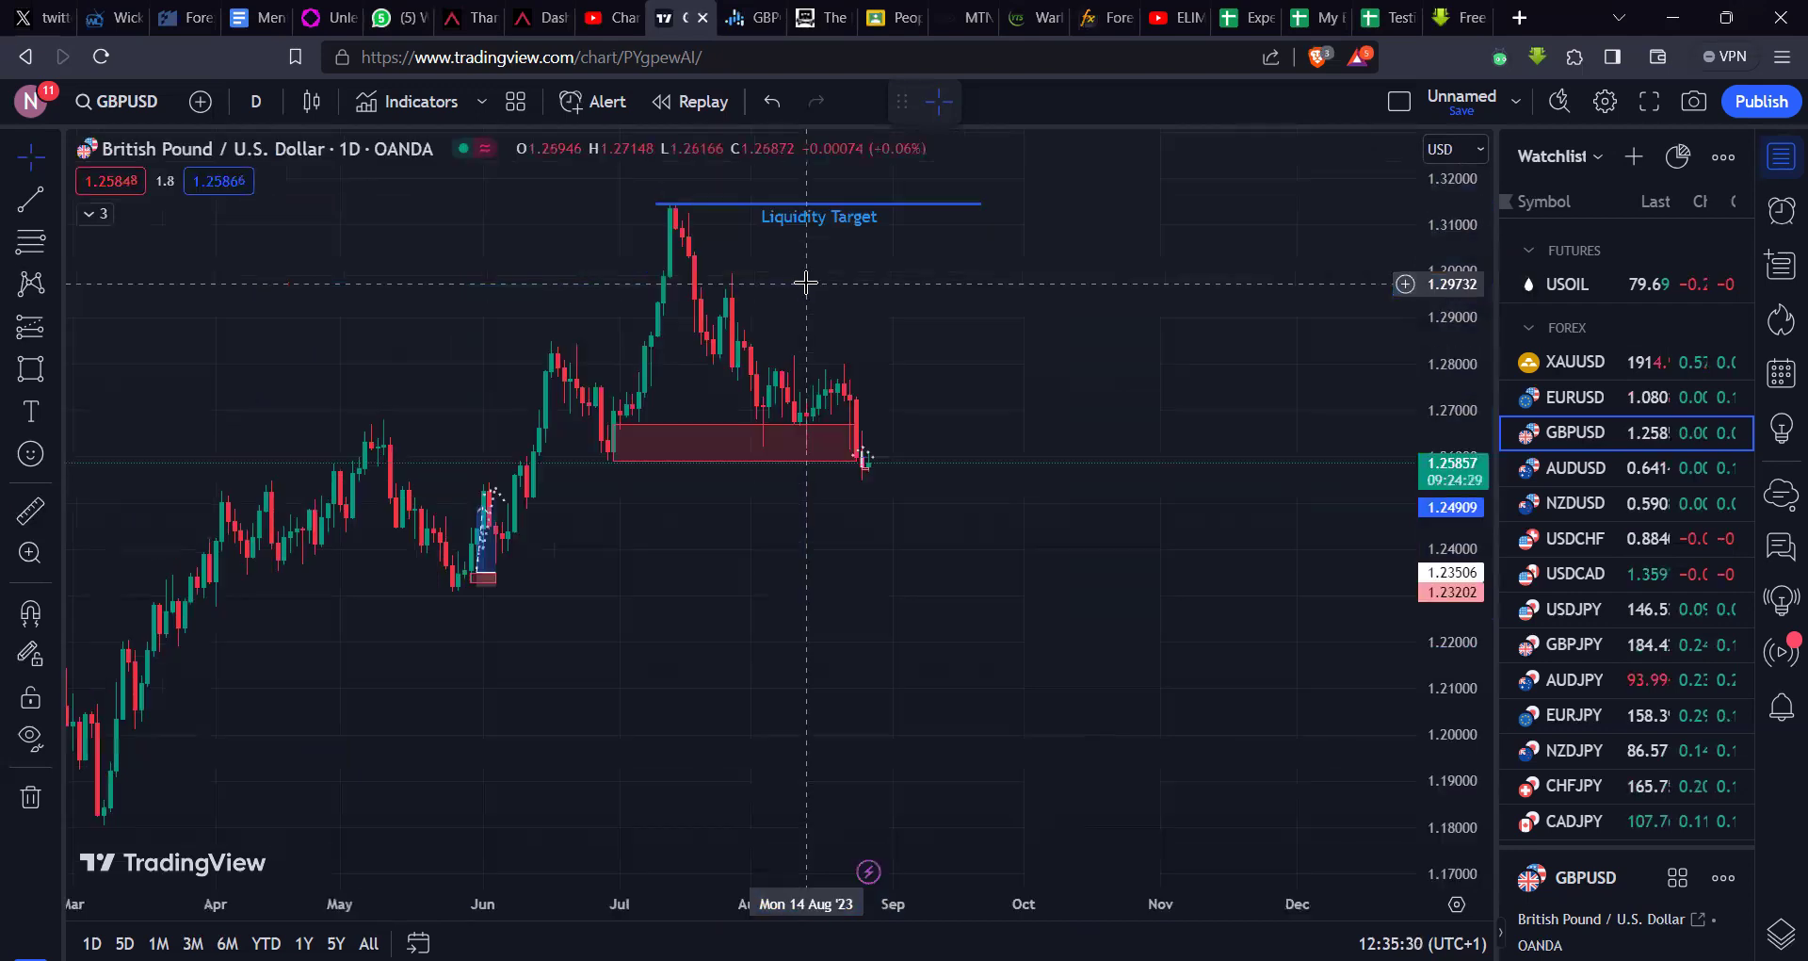
pyautogui.hscroll(-2, 806, 282)
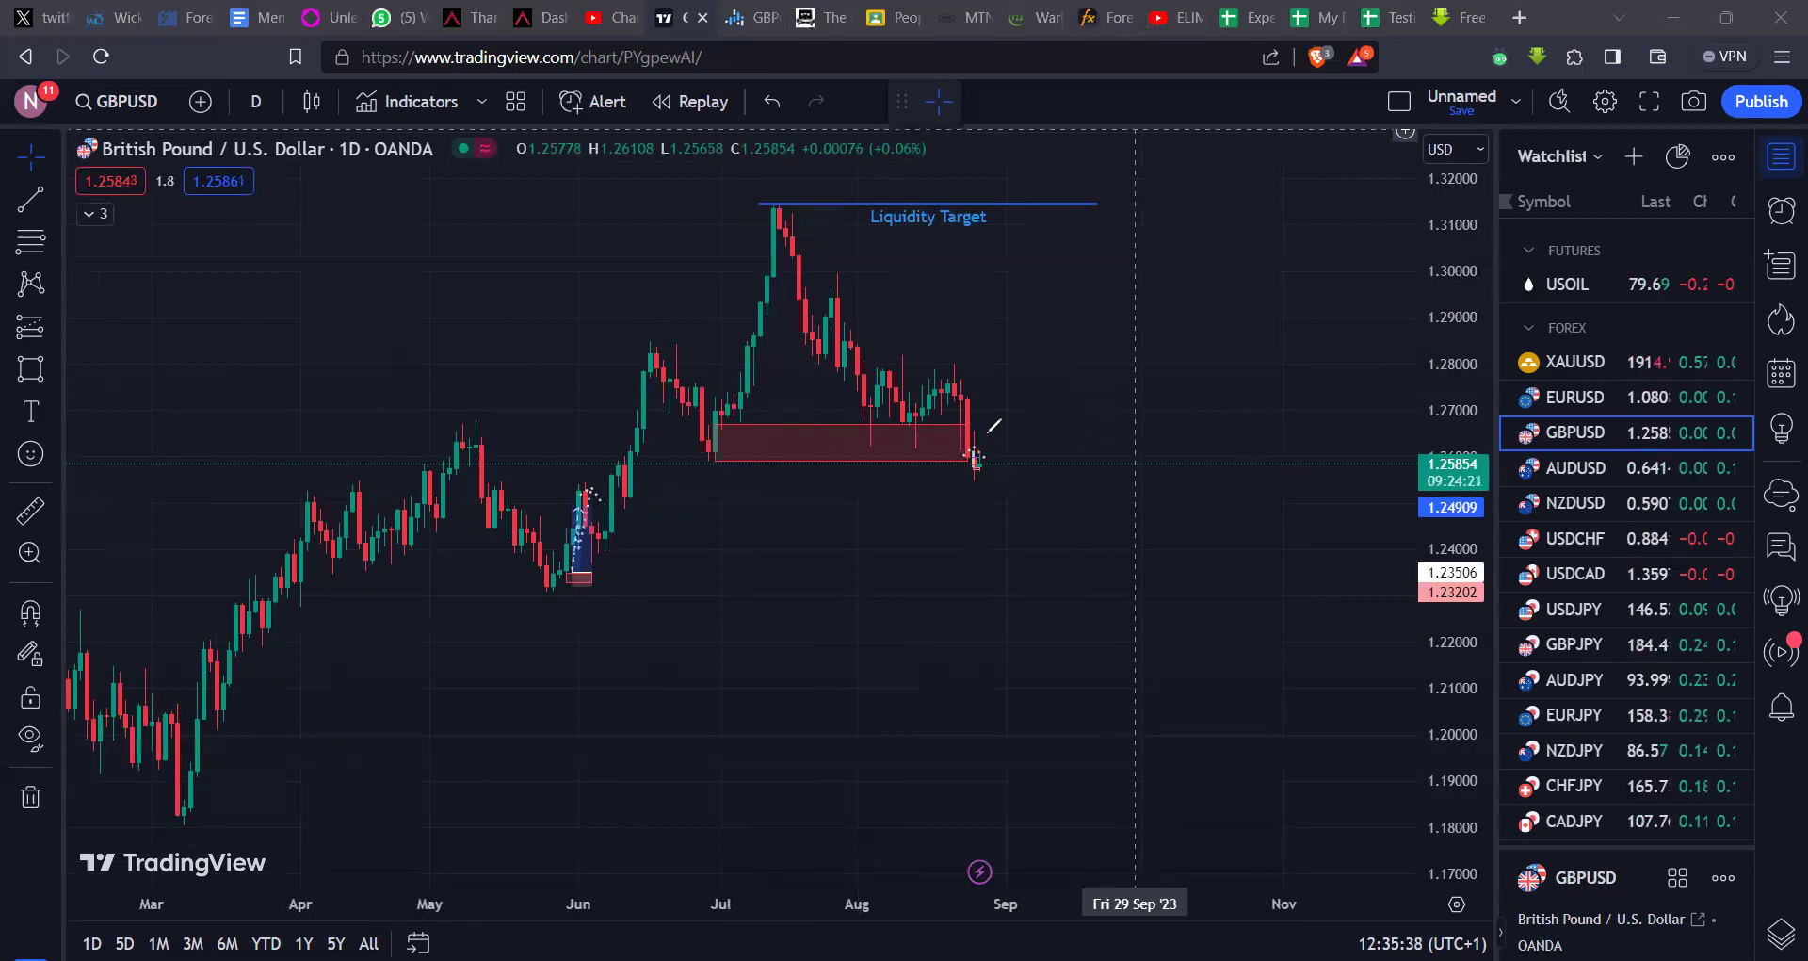
# Step: Sketch a red path ranging near the zone and falling to about 1.22, mark a horizontal level below price, and undo the strokes
pyautogui.moveTo(976, 461)
pyautogui.mouseDown()
pyautogui.moveTo(1009, 417)
pyautogui.moveTo(1031, 439)
pyautogui.moveTo(1062, 408)
pyautogui.moveTo(1153, 648)
pyautogui.mouseUp()
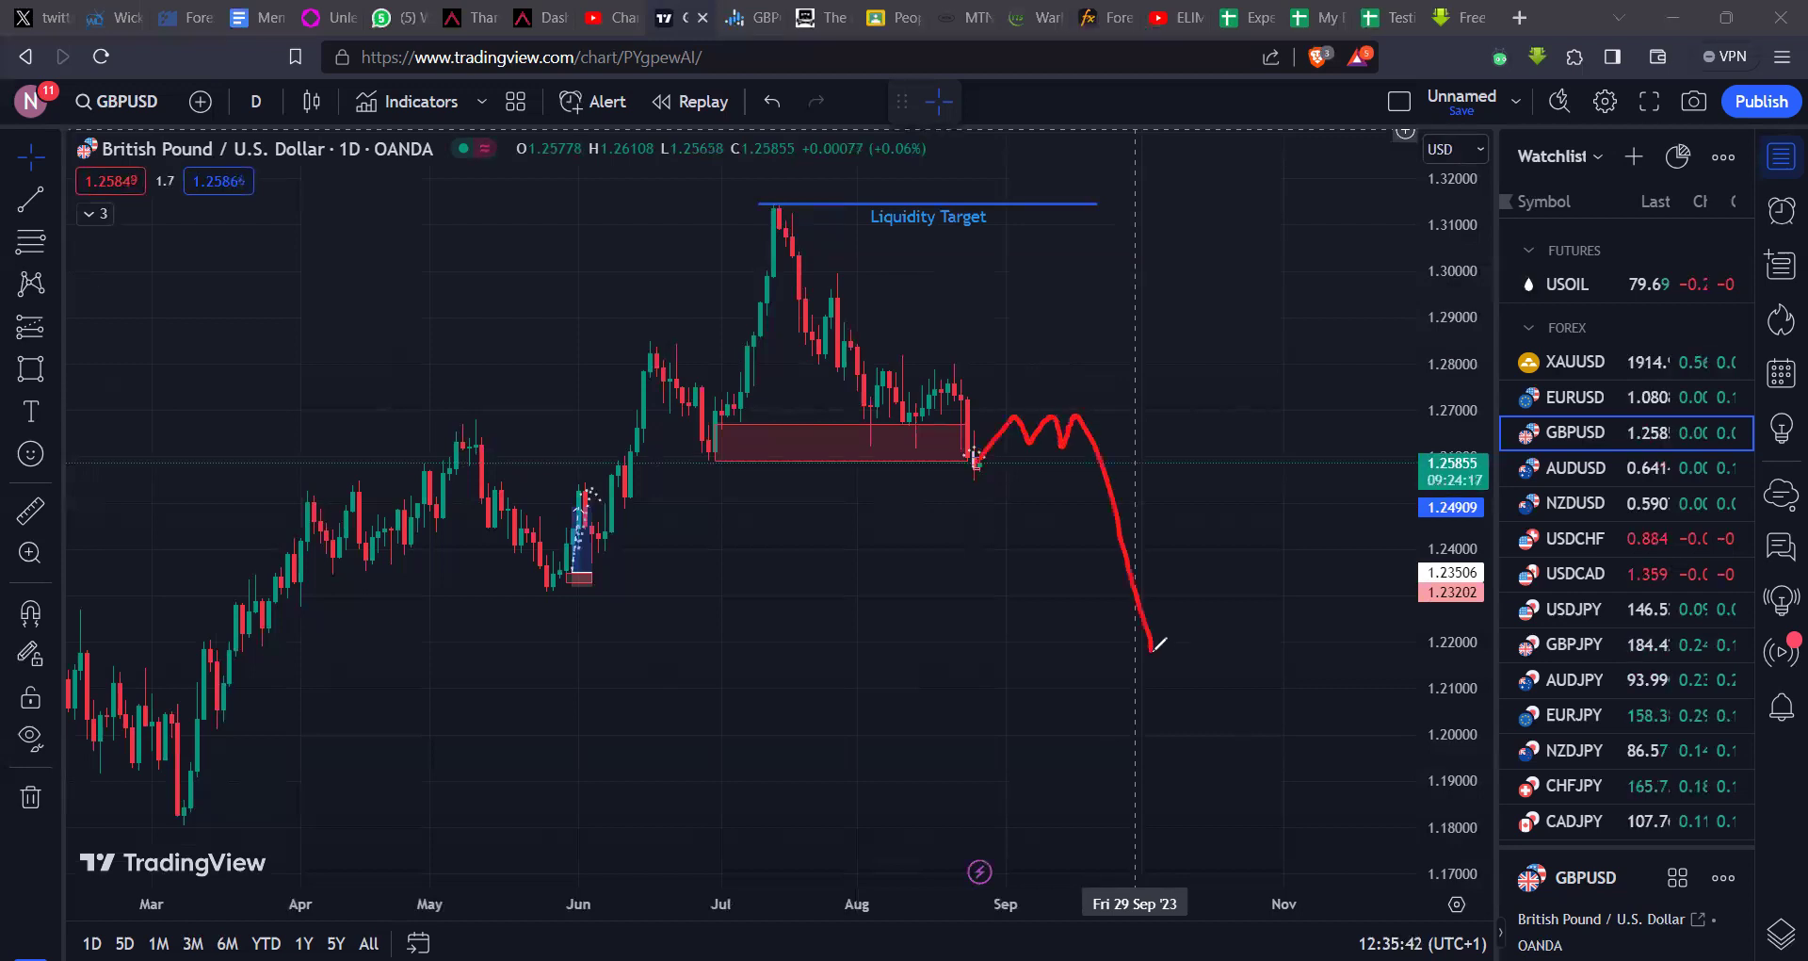
pyautogui.moveTo(1296, 748); pyautogui.dragTo(1291, 753)
pyautogui.moveTo(991, 481); pyautogui.dragTo(1130, 483)
pyautogui.hotkey('ctrl', 'z')
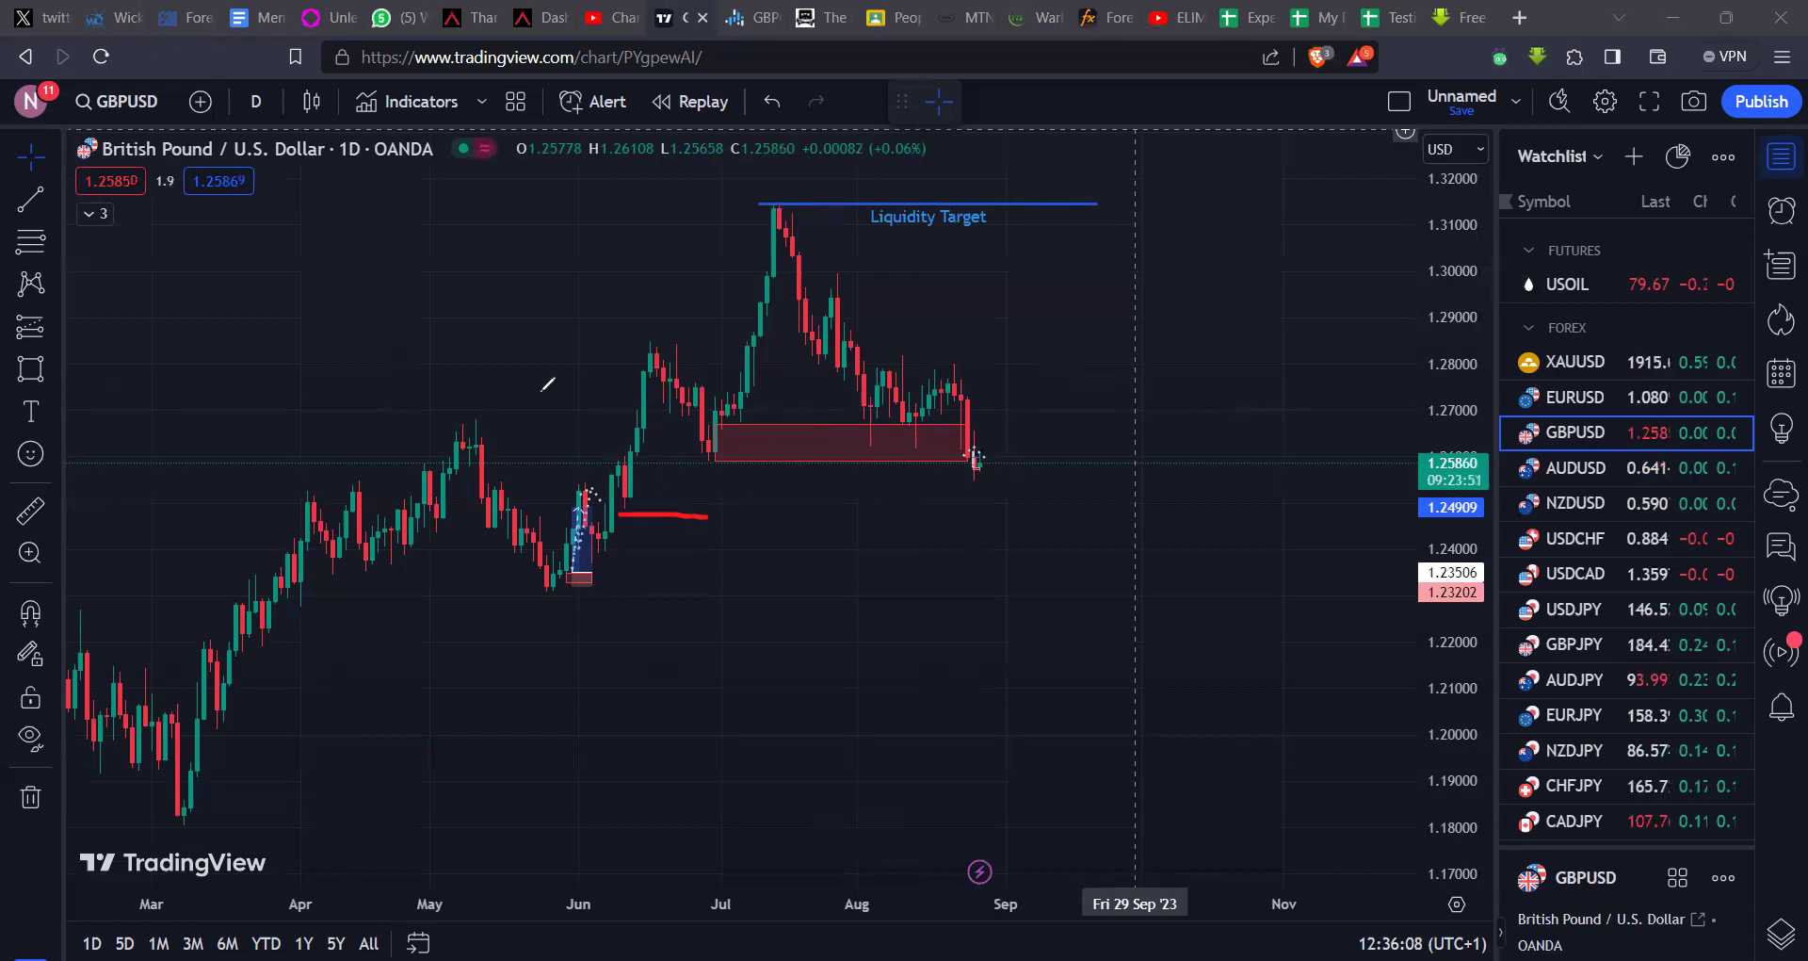
# Step: Sketch a red projection dipping to about 1.236 and rallying above the Liquidity Target, redraw a bullish path, and undo both
pyautogui.moveTo(985, 456)
pyautogui.mouseDown()
pyautogui.moveTo(1055, 476)
pyautogui.moveTo(1177, 213)
pyautogui.mouseUp()
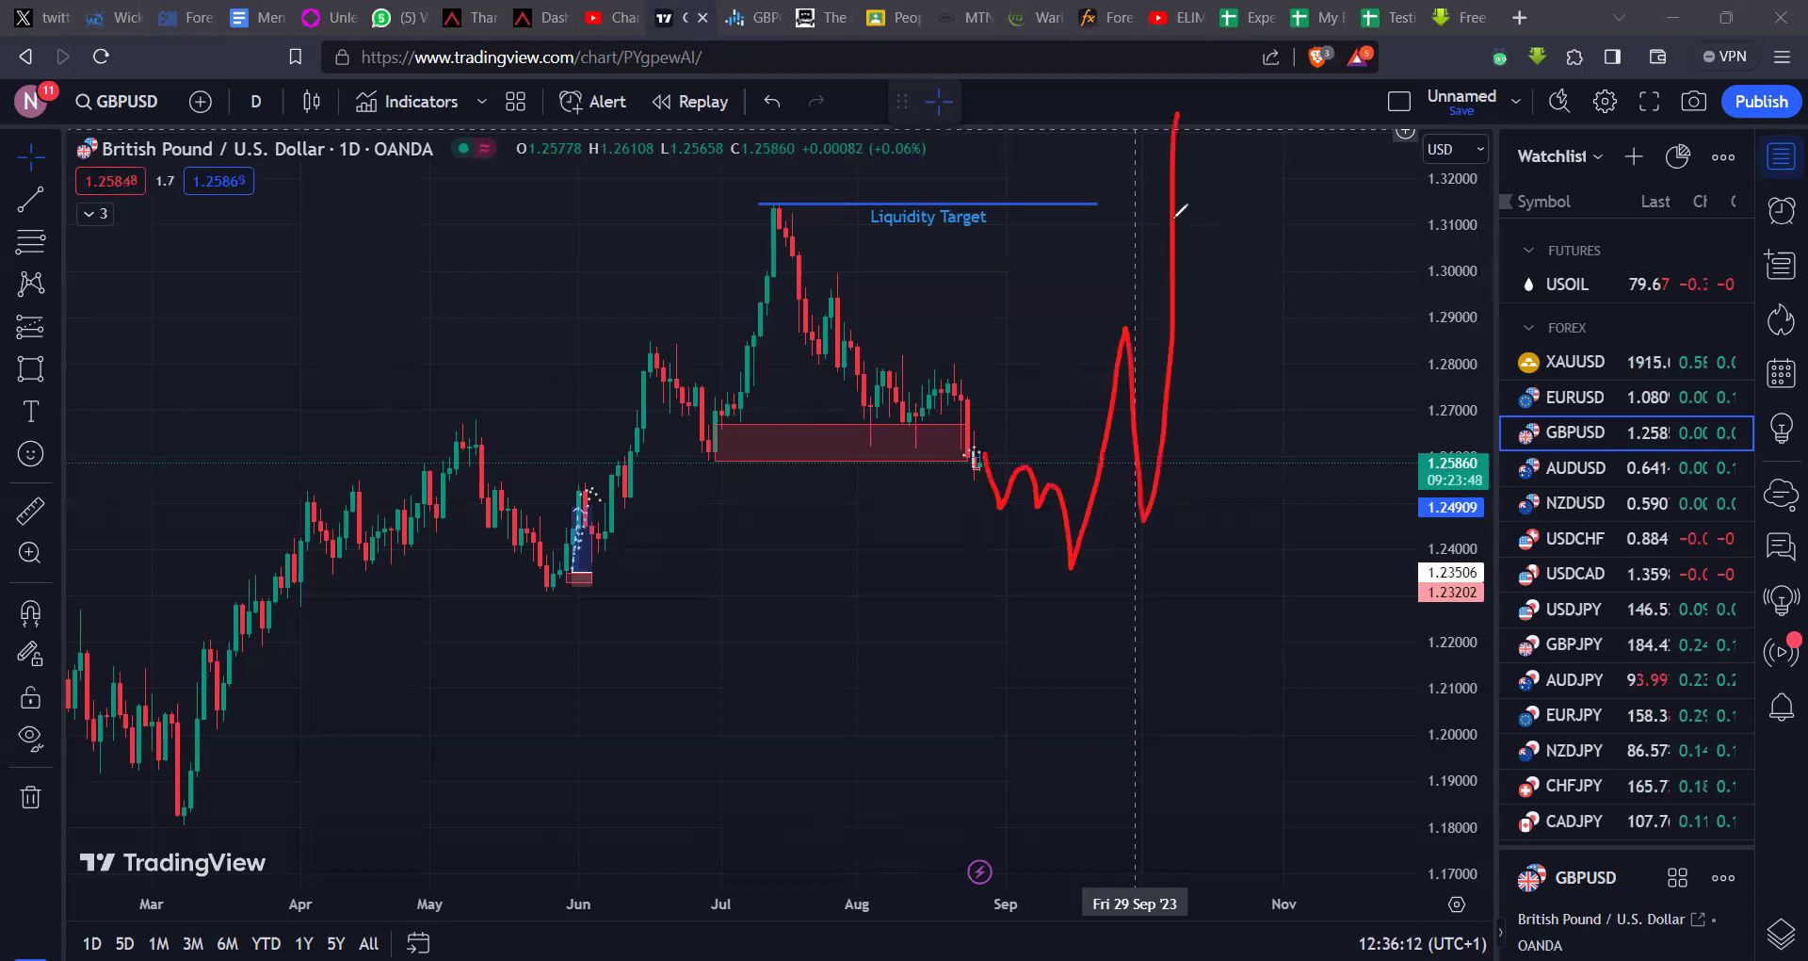
pyautogui.hotkey('ctrl', 'z')
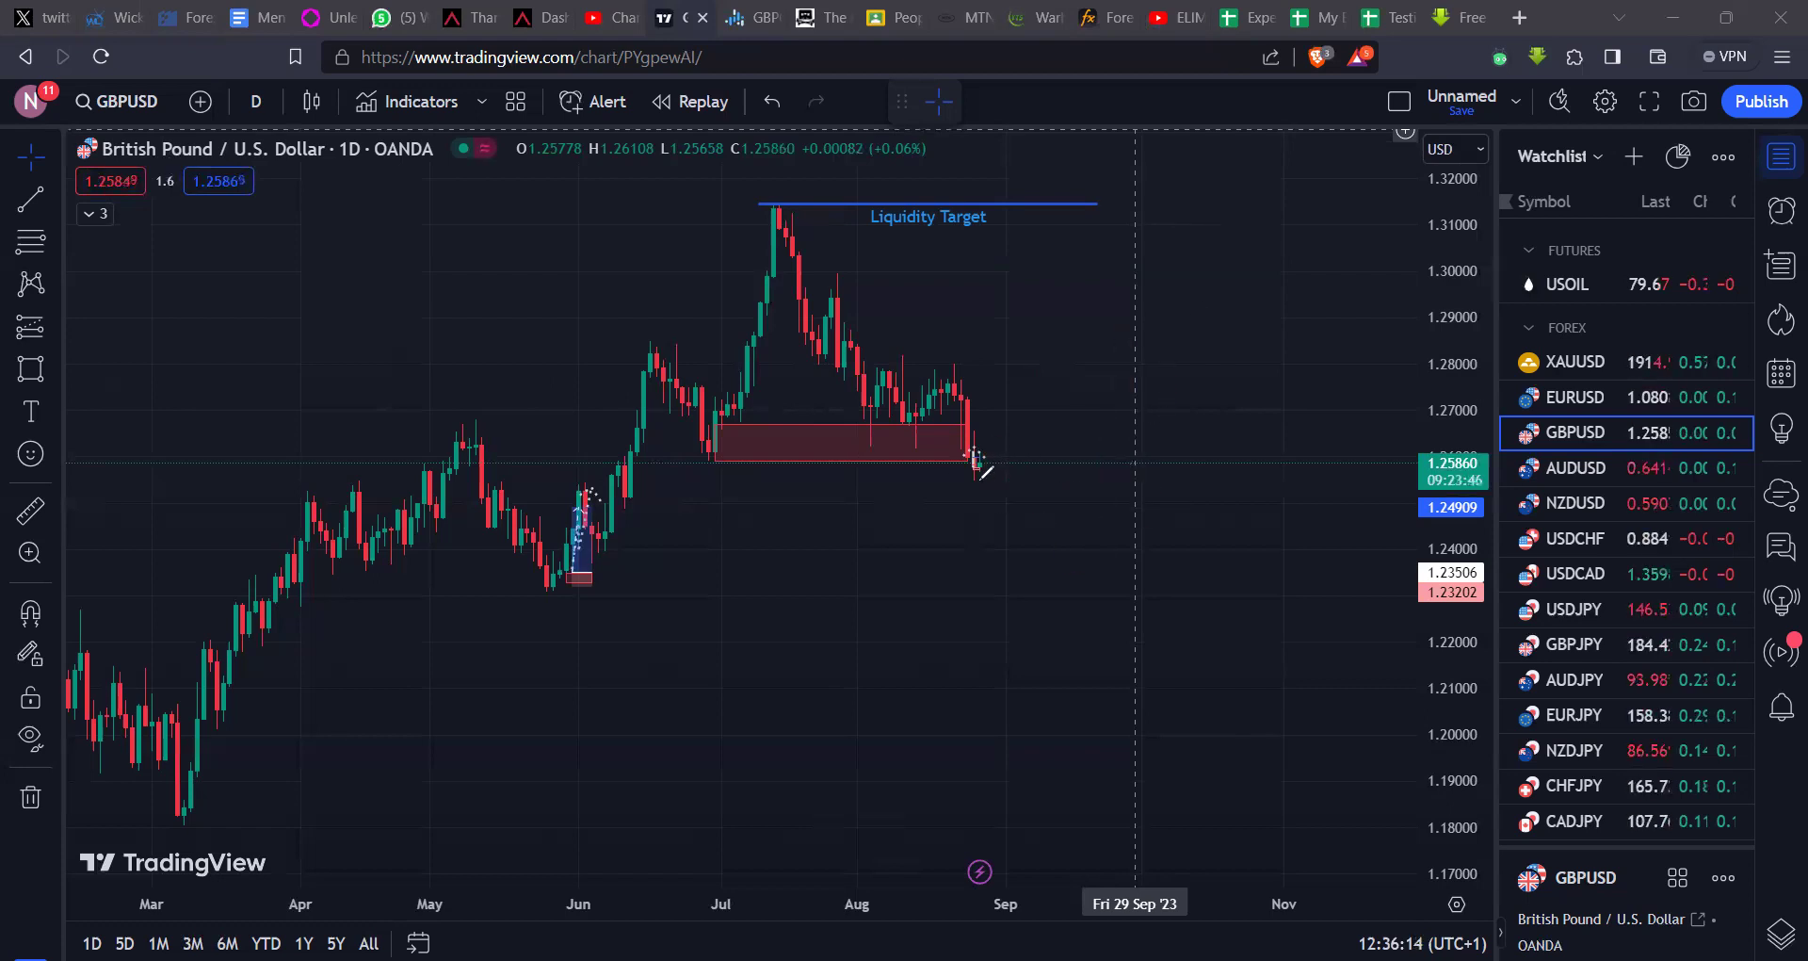
pyautogui.moveTo(1032, 454)
pyautogui.mouseDown()
pyautogui.moveTo(1080, 395)
pyautogui.moveTo(1122, 203)
pyautogui.mouseUp()
pyautogui.hotkey('ctrl', 'z')
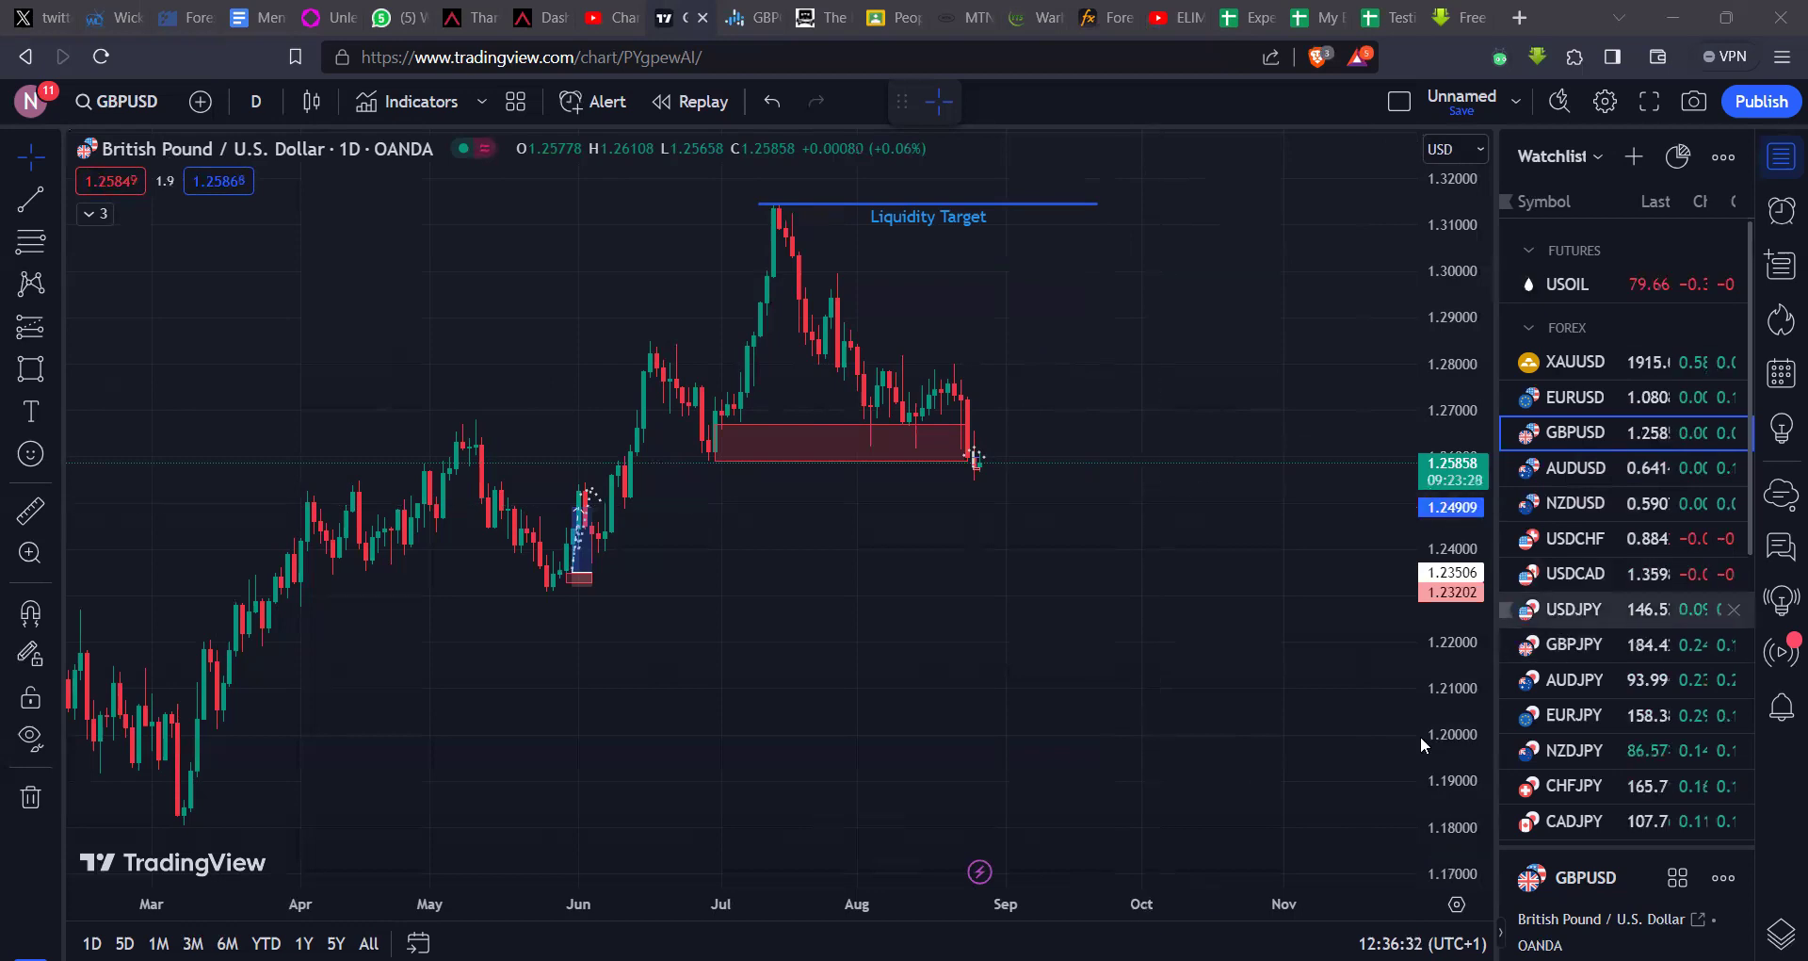
# Step: Open the USDJPY daily chart and frame the price swings from May to August
pyautogui.click(1573, 609)
pyautogui.scroll(5, 637, 625)
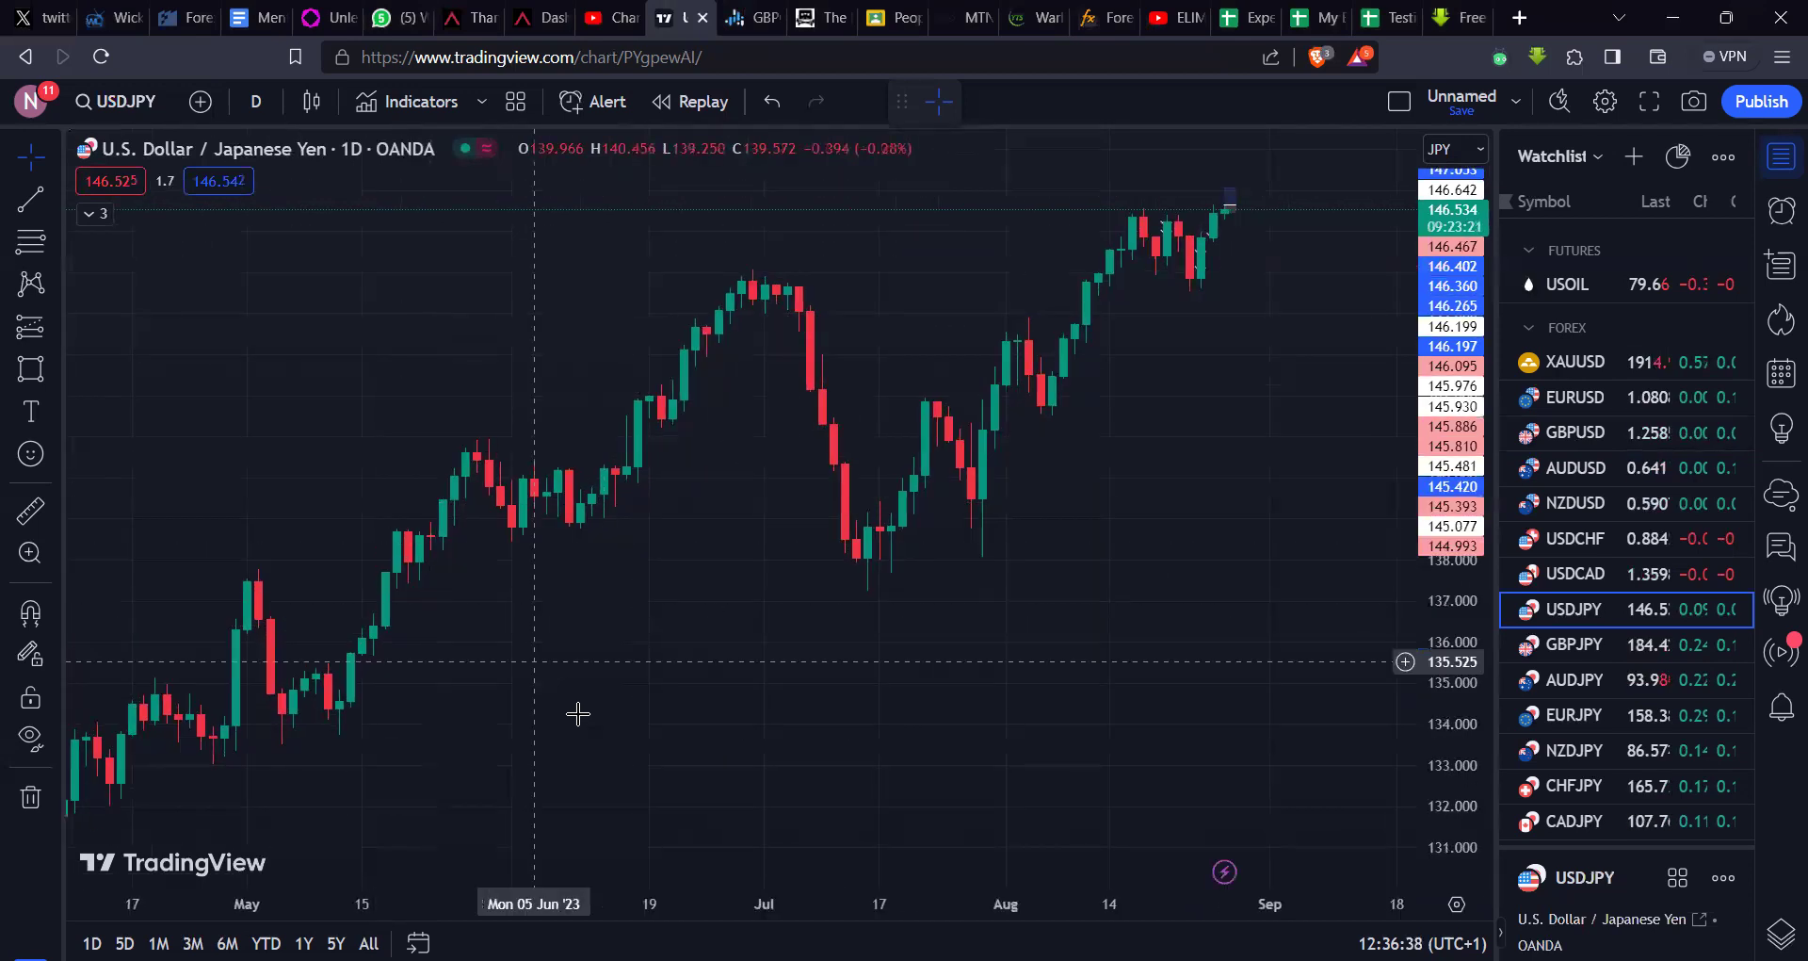
pyautogui.scroll(-3, 580, 720)
pyautogui.scroll(5, 1049, 561)
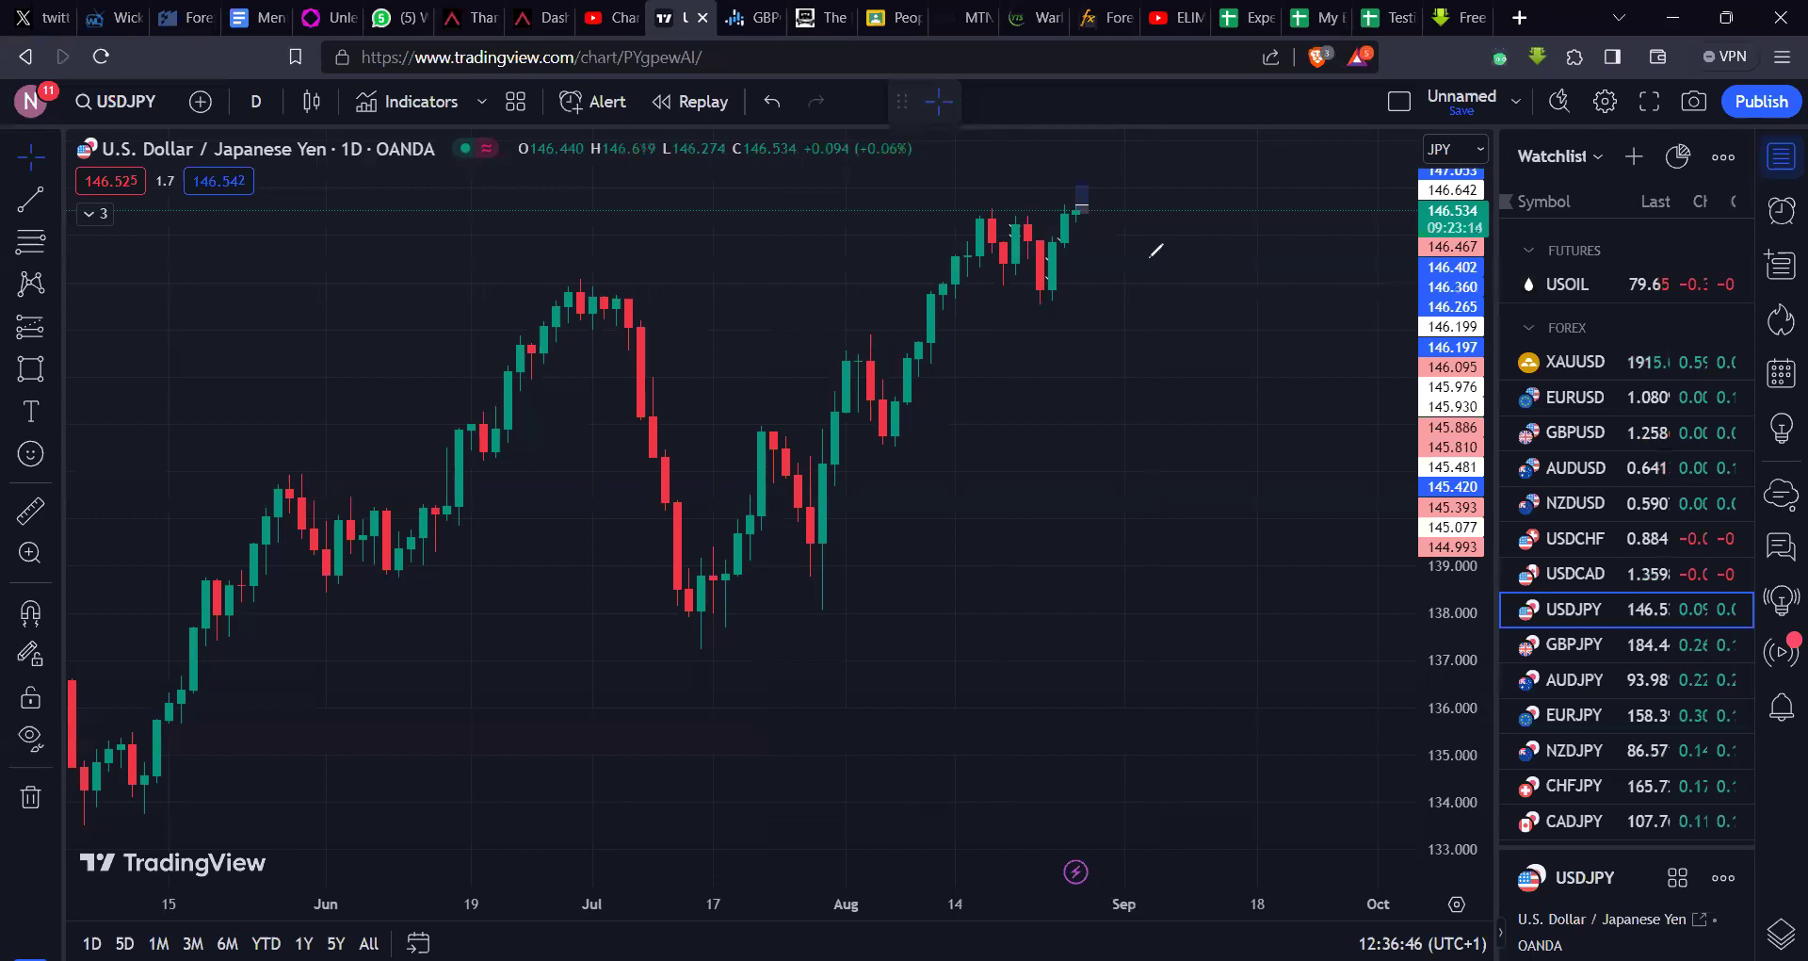
# Step: Sketch a deep red pullback and recovery on USDJPY, plus a continuation above the current high, and clear the strokes
pyautogui.moveTo(1055, 273)
pyautogui.mouseDown()
pyautogui.moveTo(1100, 388)
pyautogui.moveTo(1153, 410)
pyautogui.moveTo(1244, 236)
pyautogui.mouseUp()
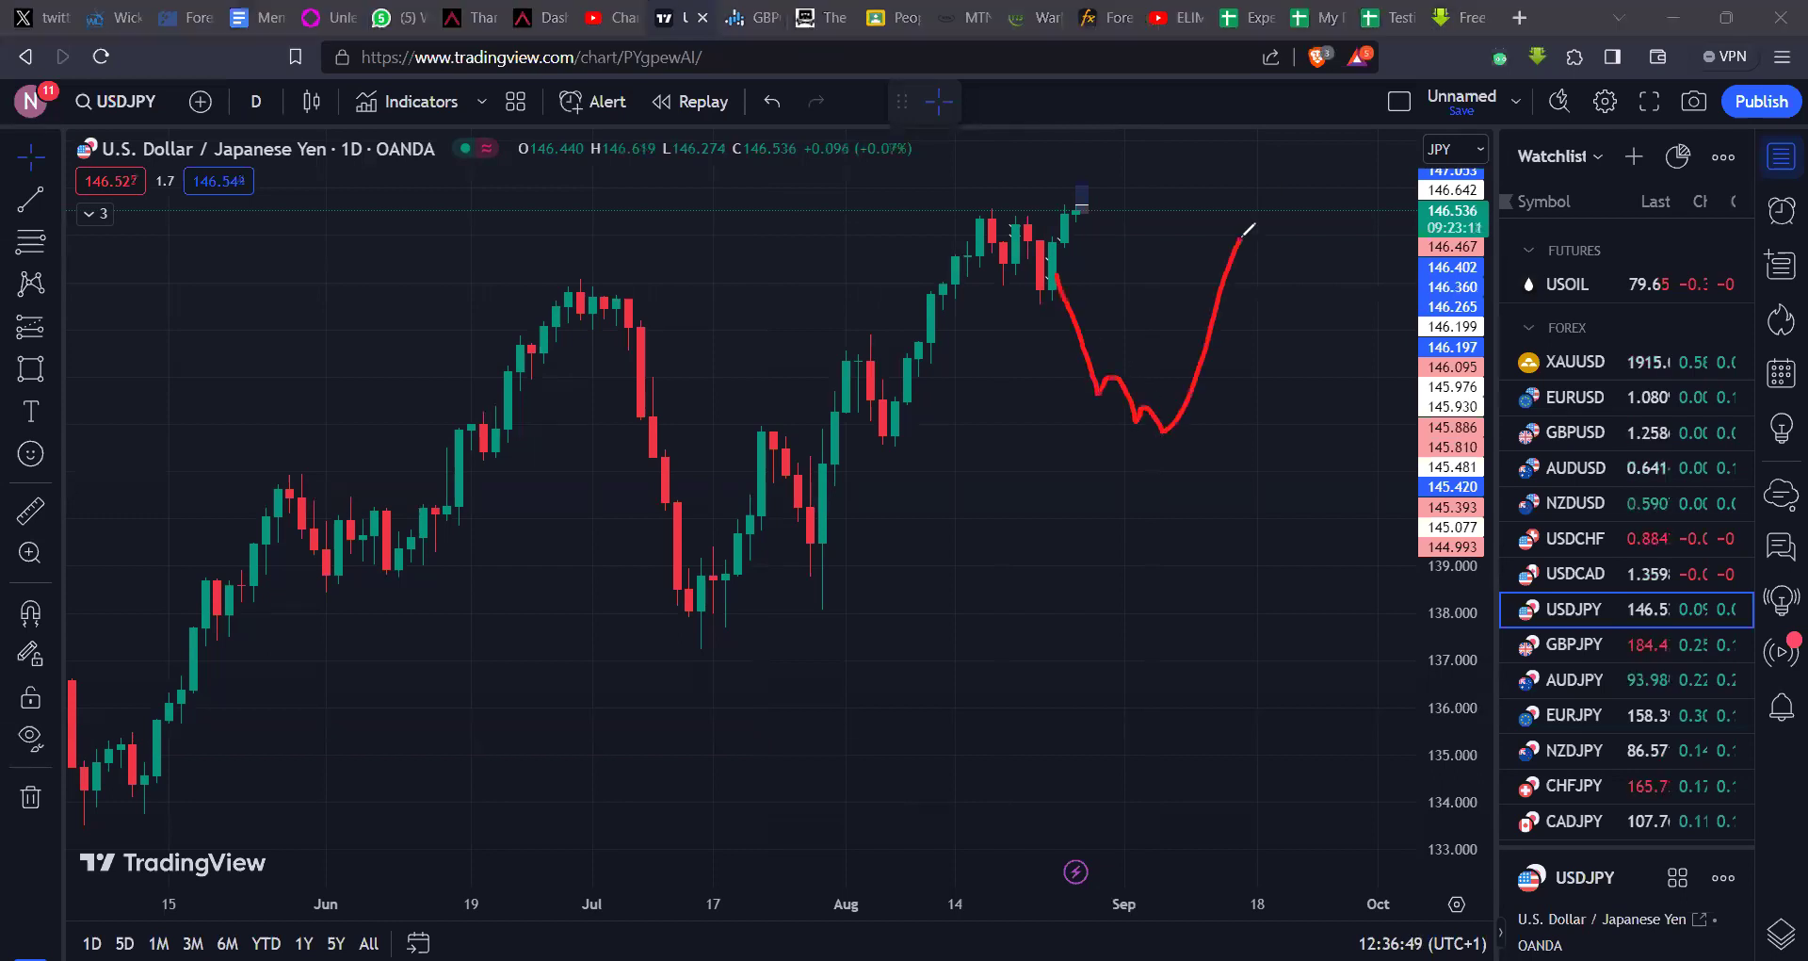
pyautogui.hotkey('ctrl', 'z')
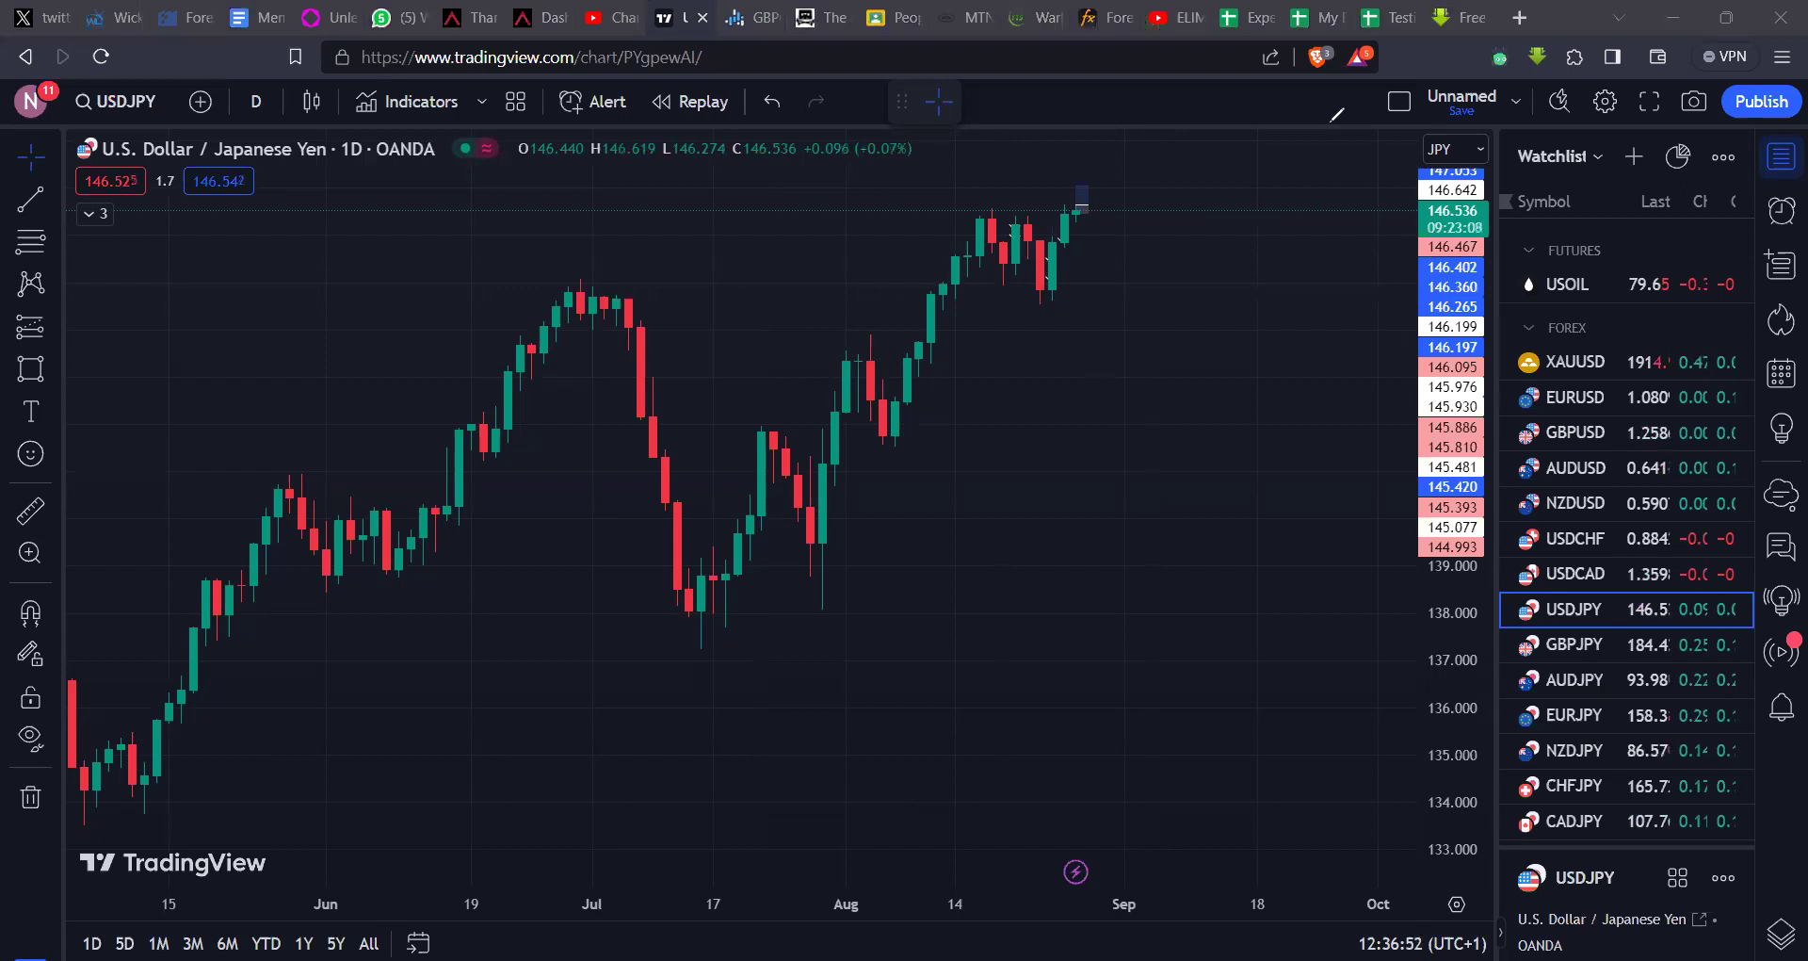
pyautogui.moveTo(1082, 193)
pyautogui.mouseDown()
pyautogui.moveTo(1199, 145)
pyautogui.moveTo(1231, 102)
pyautogui.mouseUp()
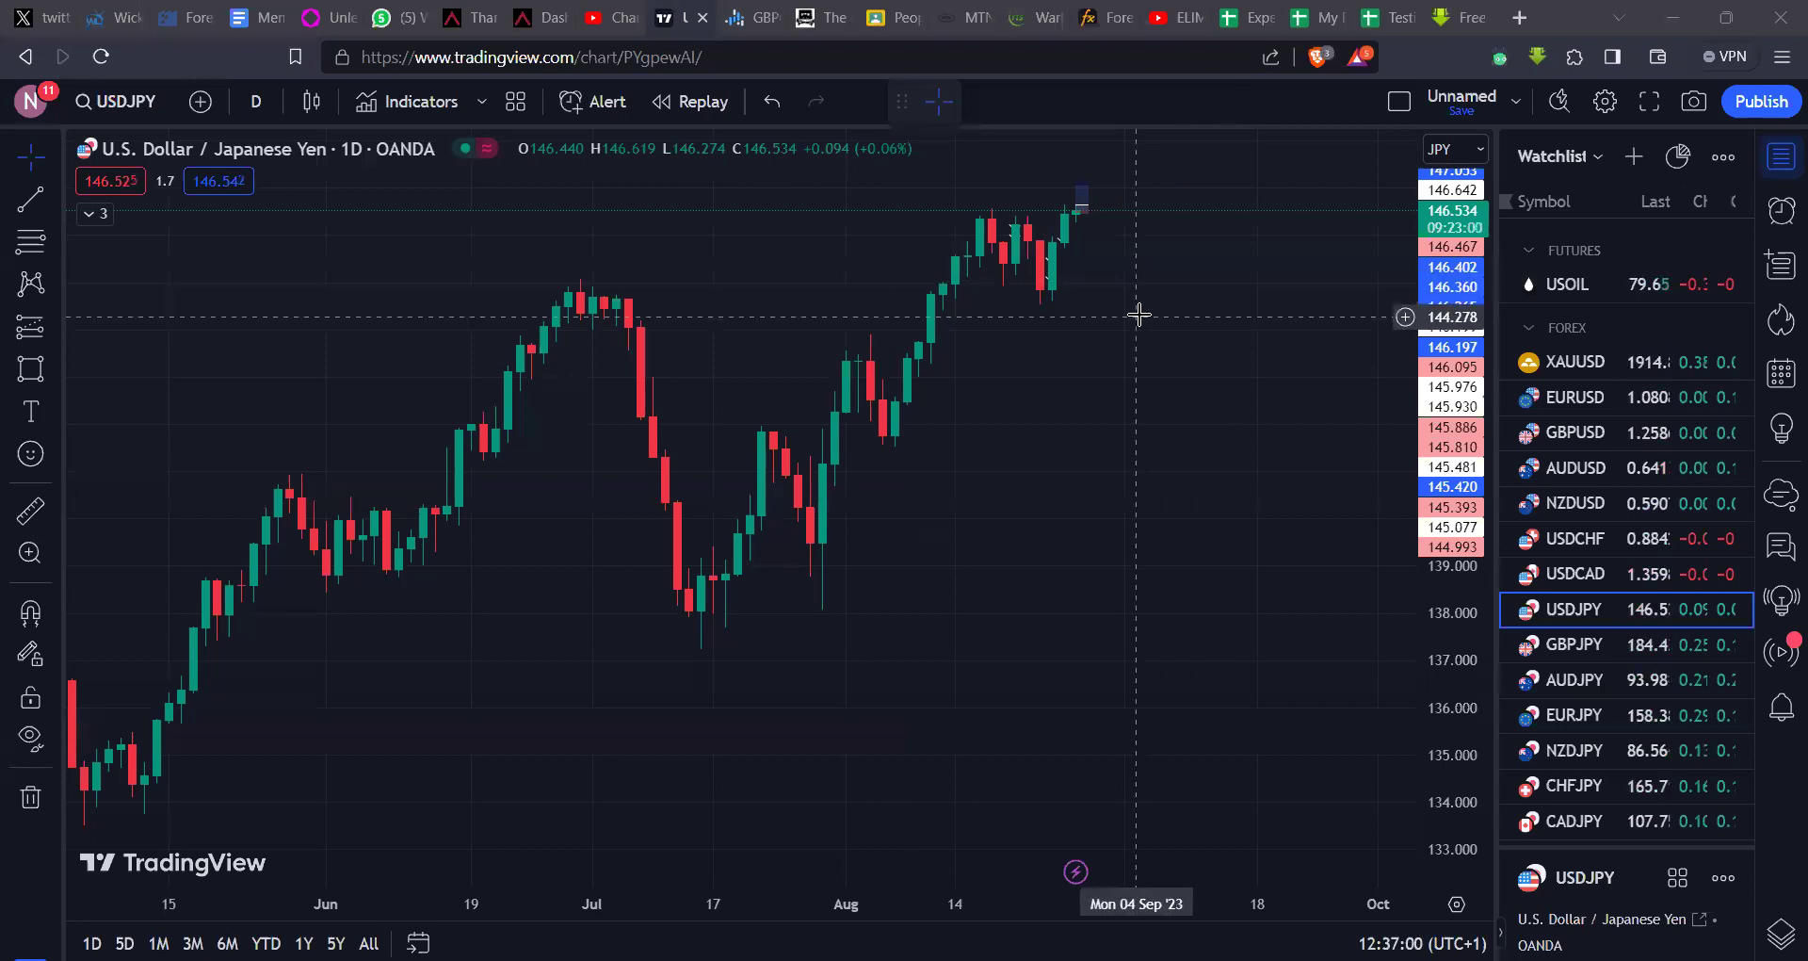
# Step: Switch the USDJPY chart to the 1-hour interval and bring the full long position at the current price into view
pyautogui.write('60')
pyautogui.press('Return')
pyautogui.scroll(-2, 1141, 324)
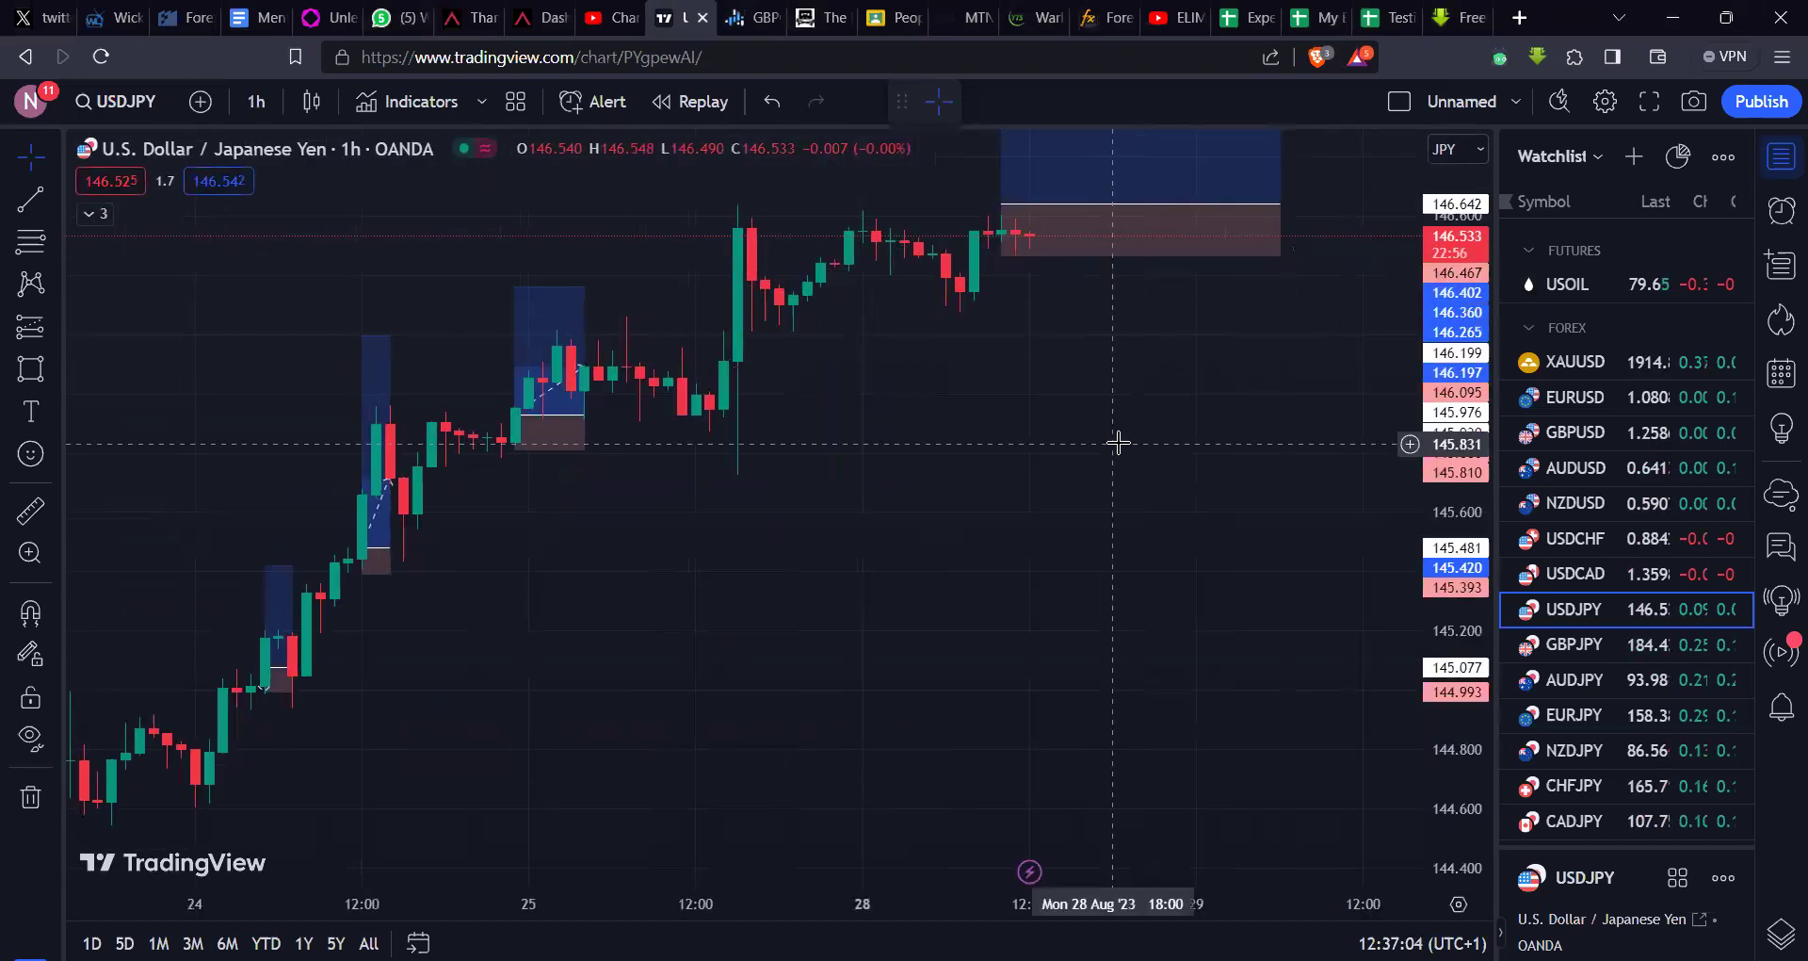
pyautogui.scroll(-1, 1118, 442)
pyautogui.scroll(-2, 1462, 280)
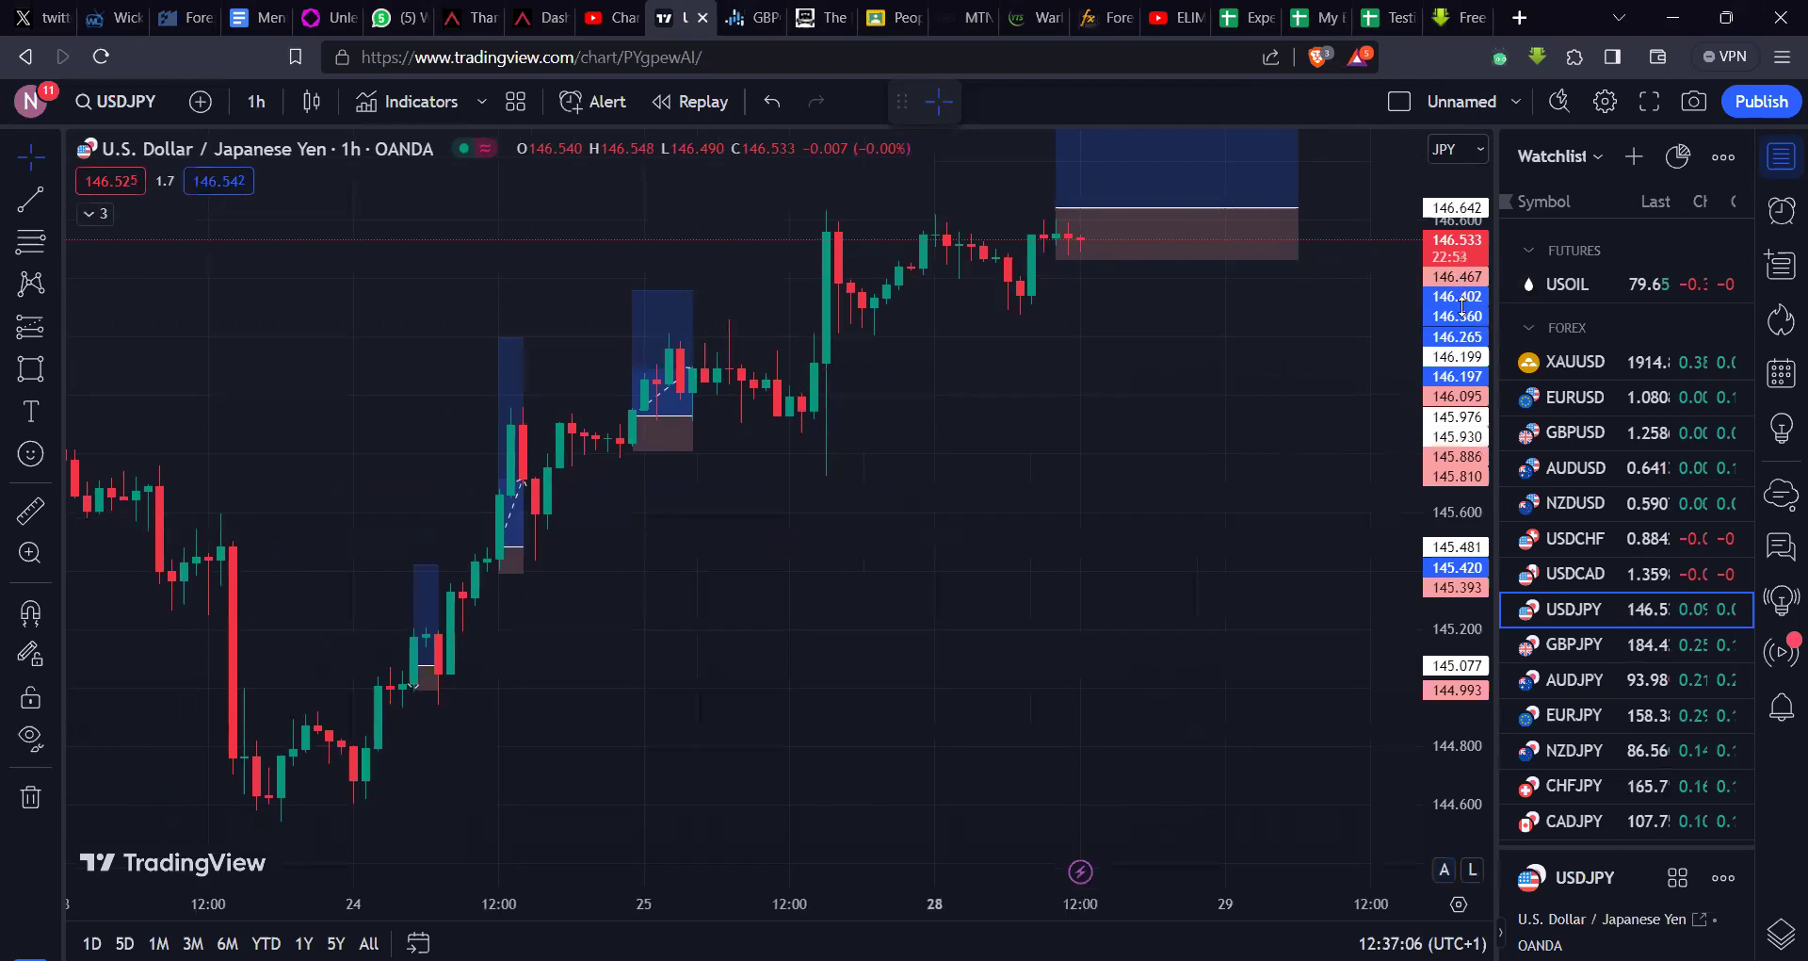
pyautogui.moveTo(964, 517); pyautogui.dragTo(981, 770)
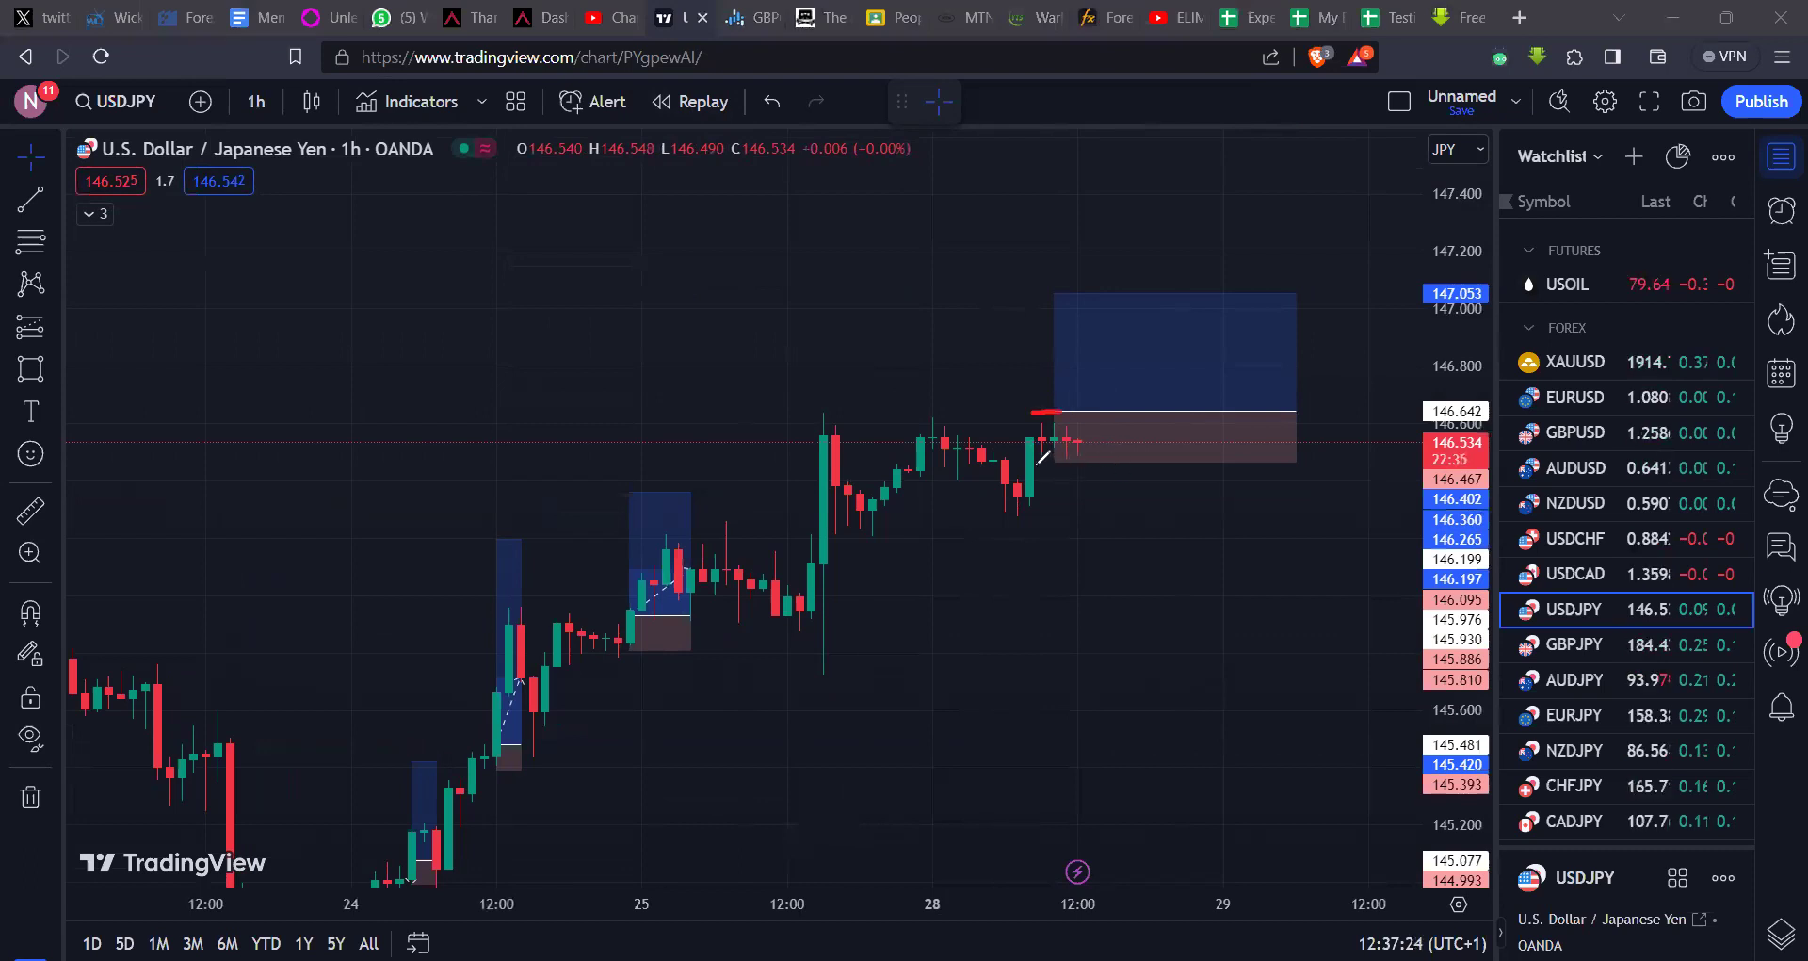
# Step: Mark the stop and the 147.053 target of the current long position with red lines, and undo all the marks
pyautogui.moveTo(1069, 461); pyautogui.dragTo(1035, 466)
pyautogui.moveTo(1036, 289); pyautogui.dragTo(1154, 289)
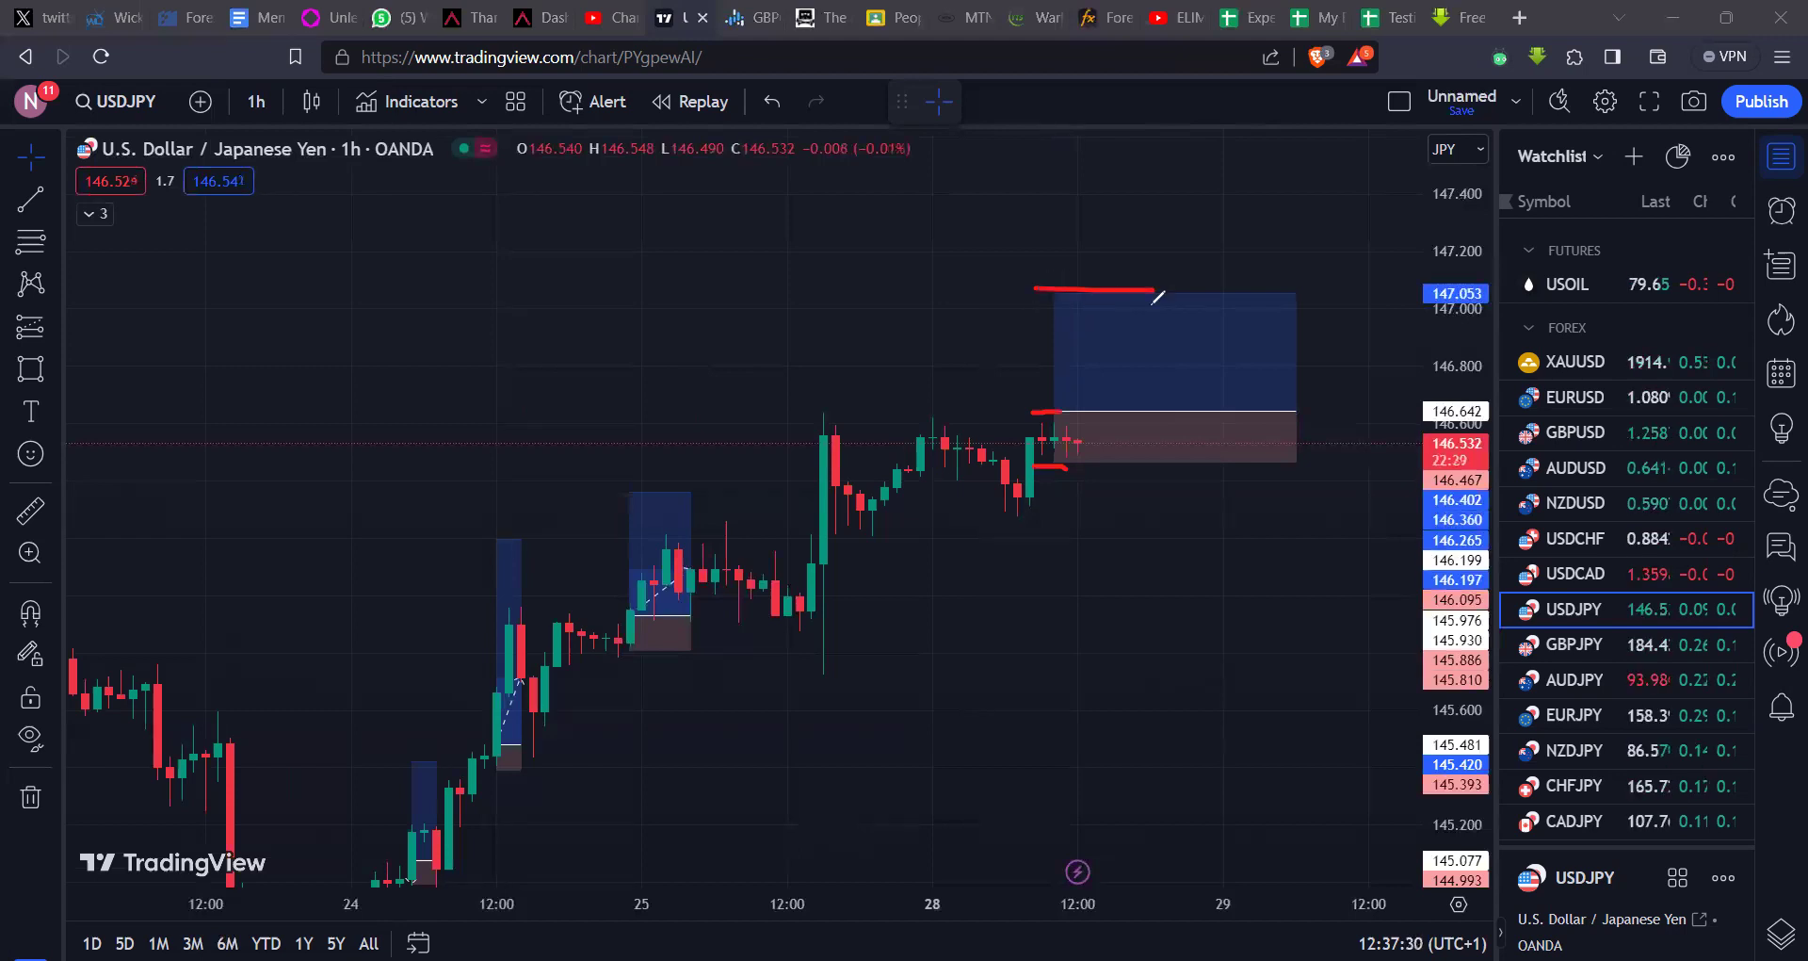
pyautogui.hotkey('ctrl', 'z')
pyautogui.hotkey('ctrl', 'z')
pyautogui.hotkey('ctrl', 'z')
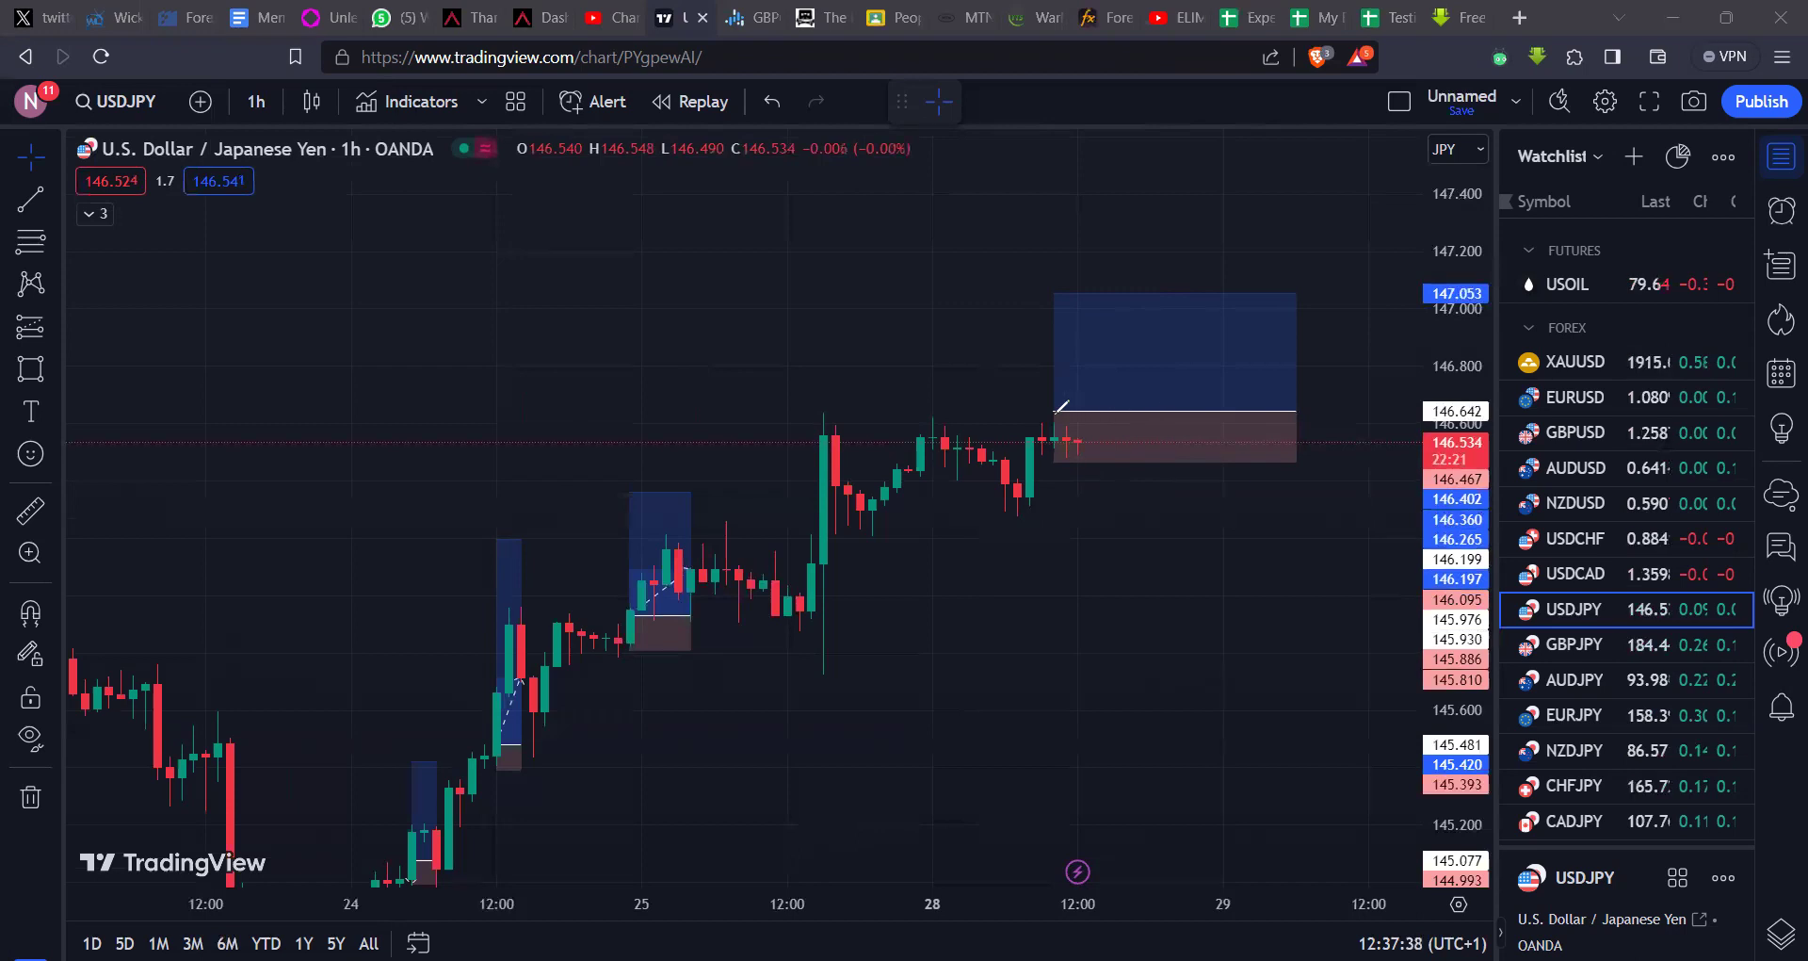
# Step: Sketch a red line at the 146.642 entry with price breaking through it up to the target, and undo the strokes
pyautogui.moveTo(1051, 413)
pyautogui.mouseDown()
pyautogui.moveTo(1109, 411)
pyautogui.moveTo(1090, 401)
pyautogui.mouseUp()
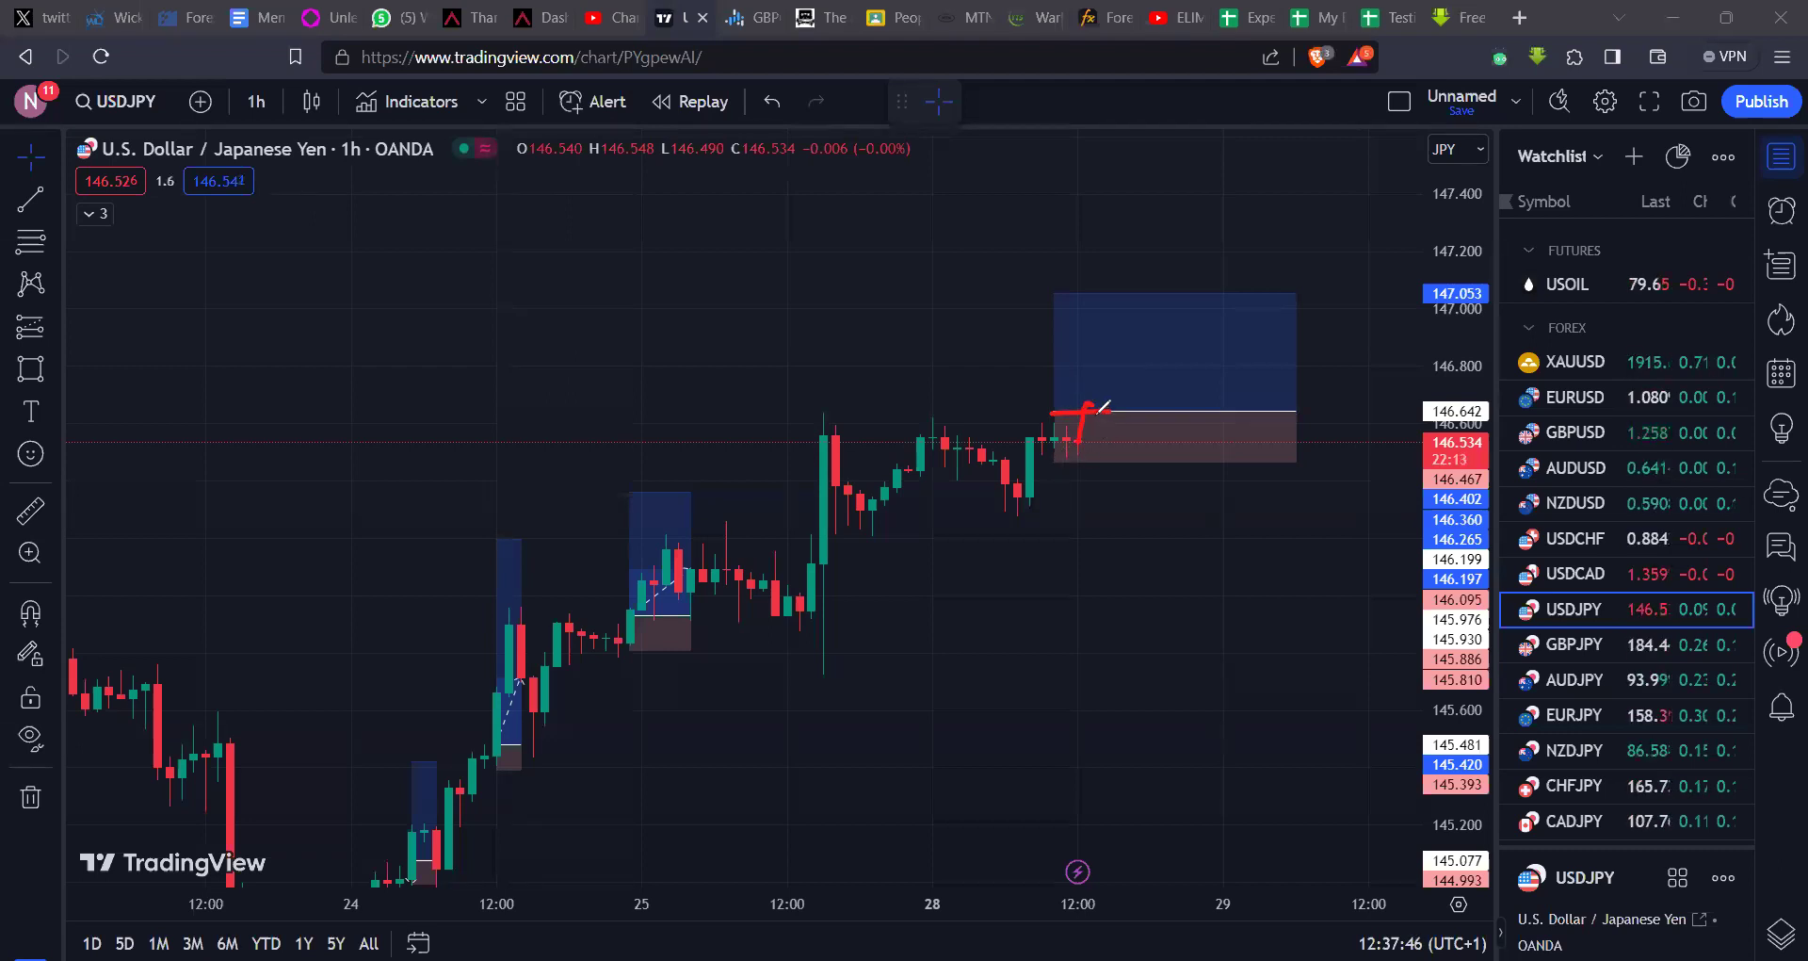
pyautogui.moveTo(1091, 410); pyautogui.dragTo(1138, 290)
pyautogui.hotkey('ctrl', 'z')
pyautogui.hotkey('ctrl', 'z')
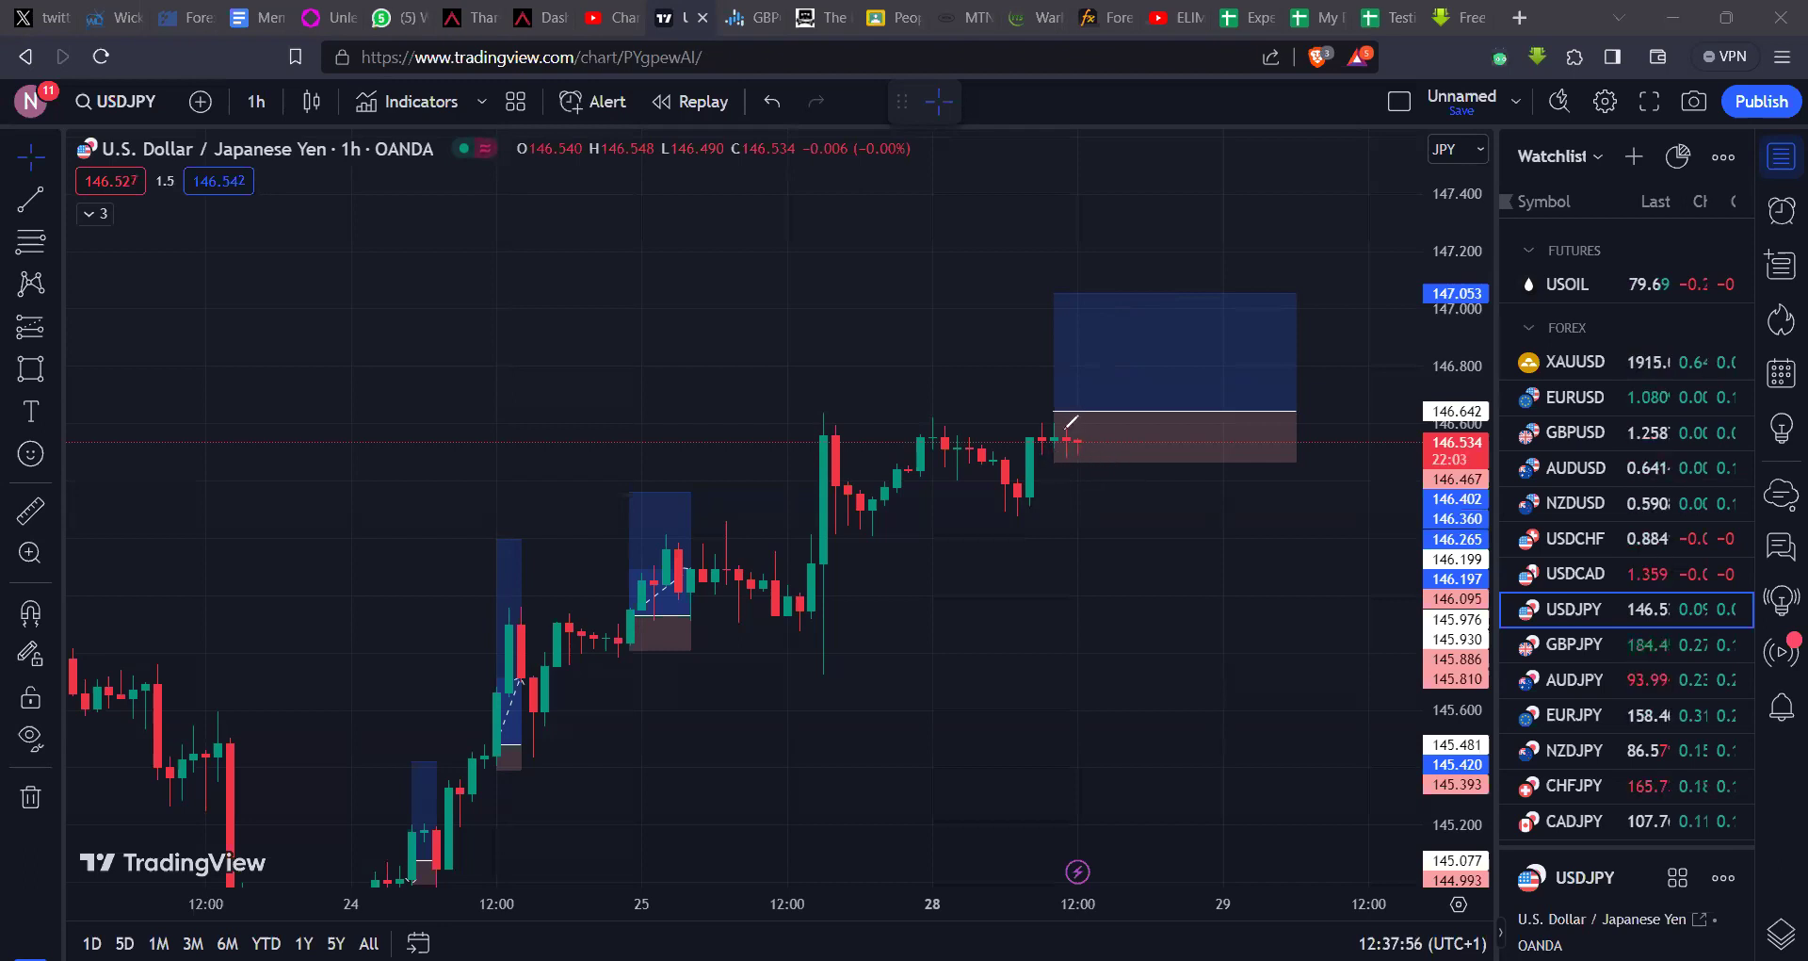
# Step: Sketch a red drop from below the entry past the stop, cross out the long position, and undo the cross
pyautogui.moveTo(1063, 430); pyautogui.dragTo(1088, 495)
pyautogui.moveTo(1102, 344); pyautogui.dragTo(1060, 431)
pyautogui.moveTo(1047, 360); pyautogui.dragTo(1137, 425)
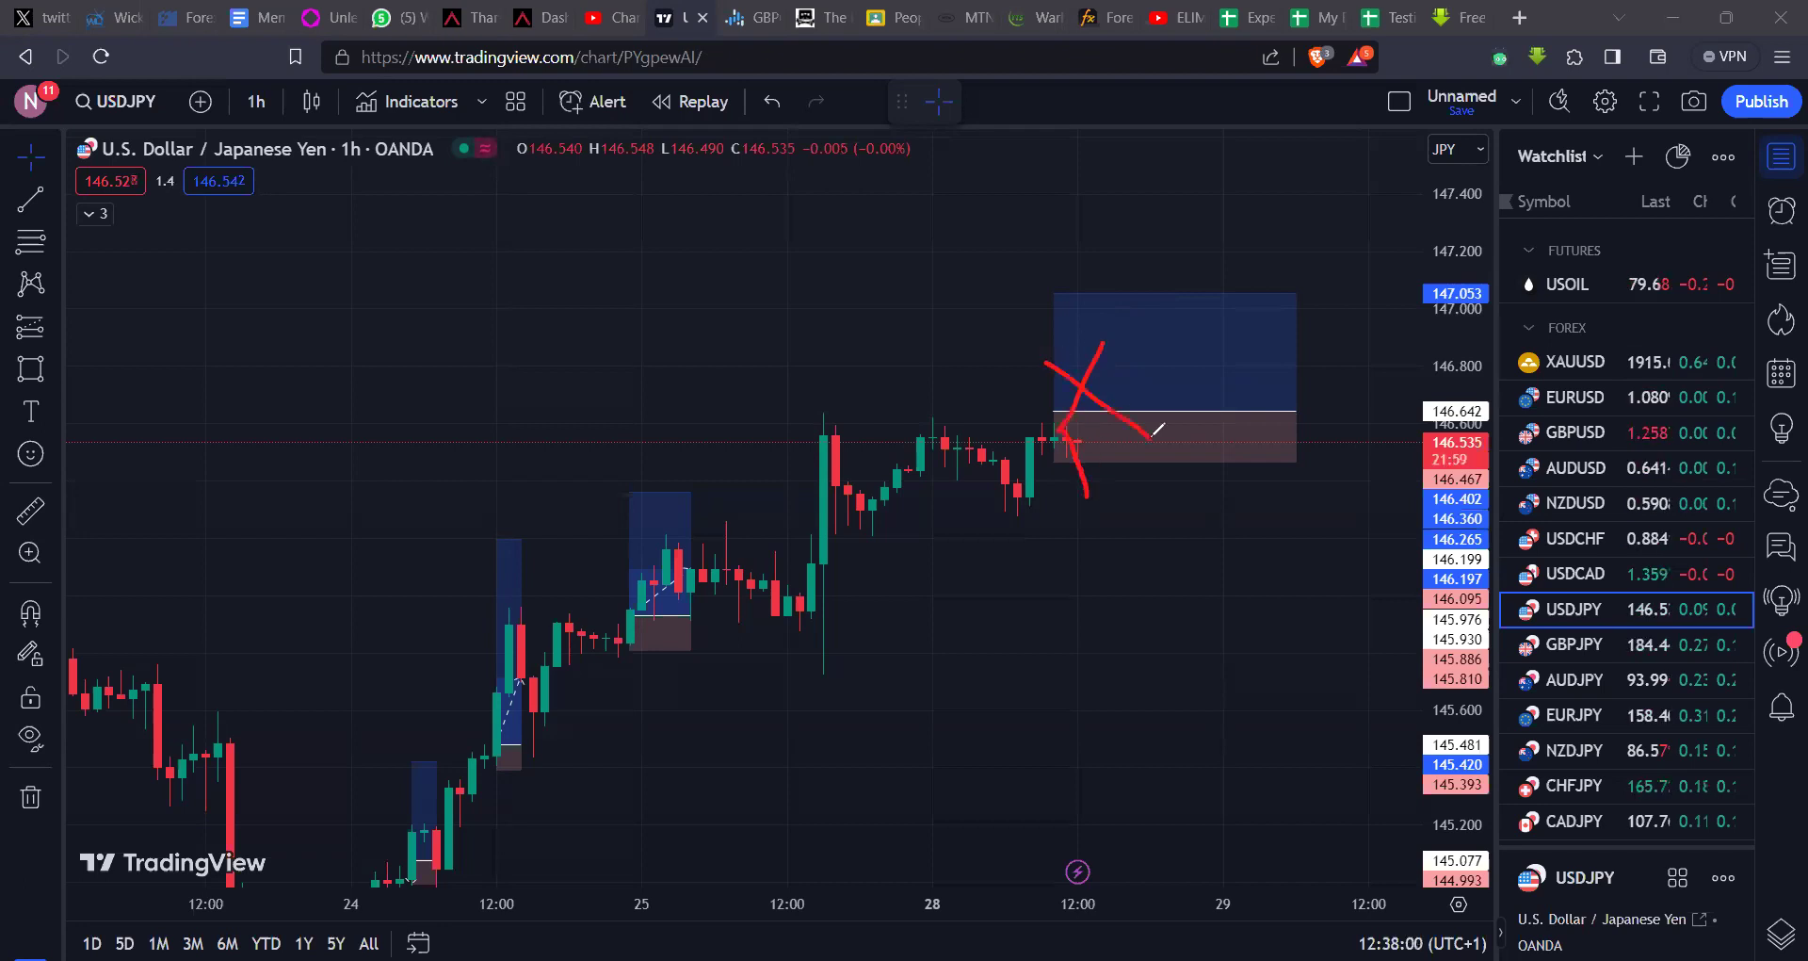
pyautogui.hotkey('ctrl', 'z')
pyautogui.hotkey('ctrl', 'z')
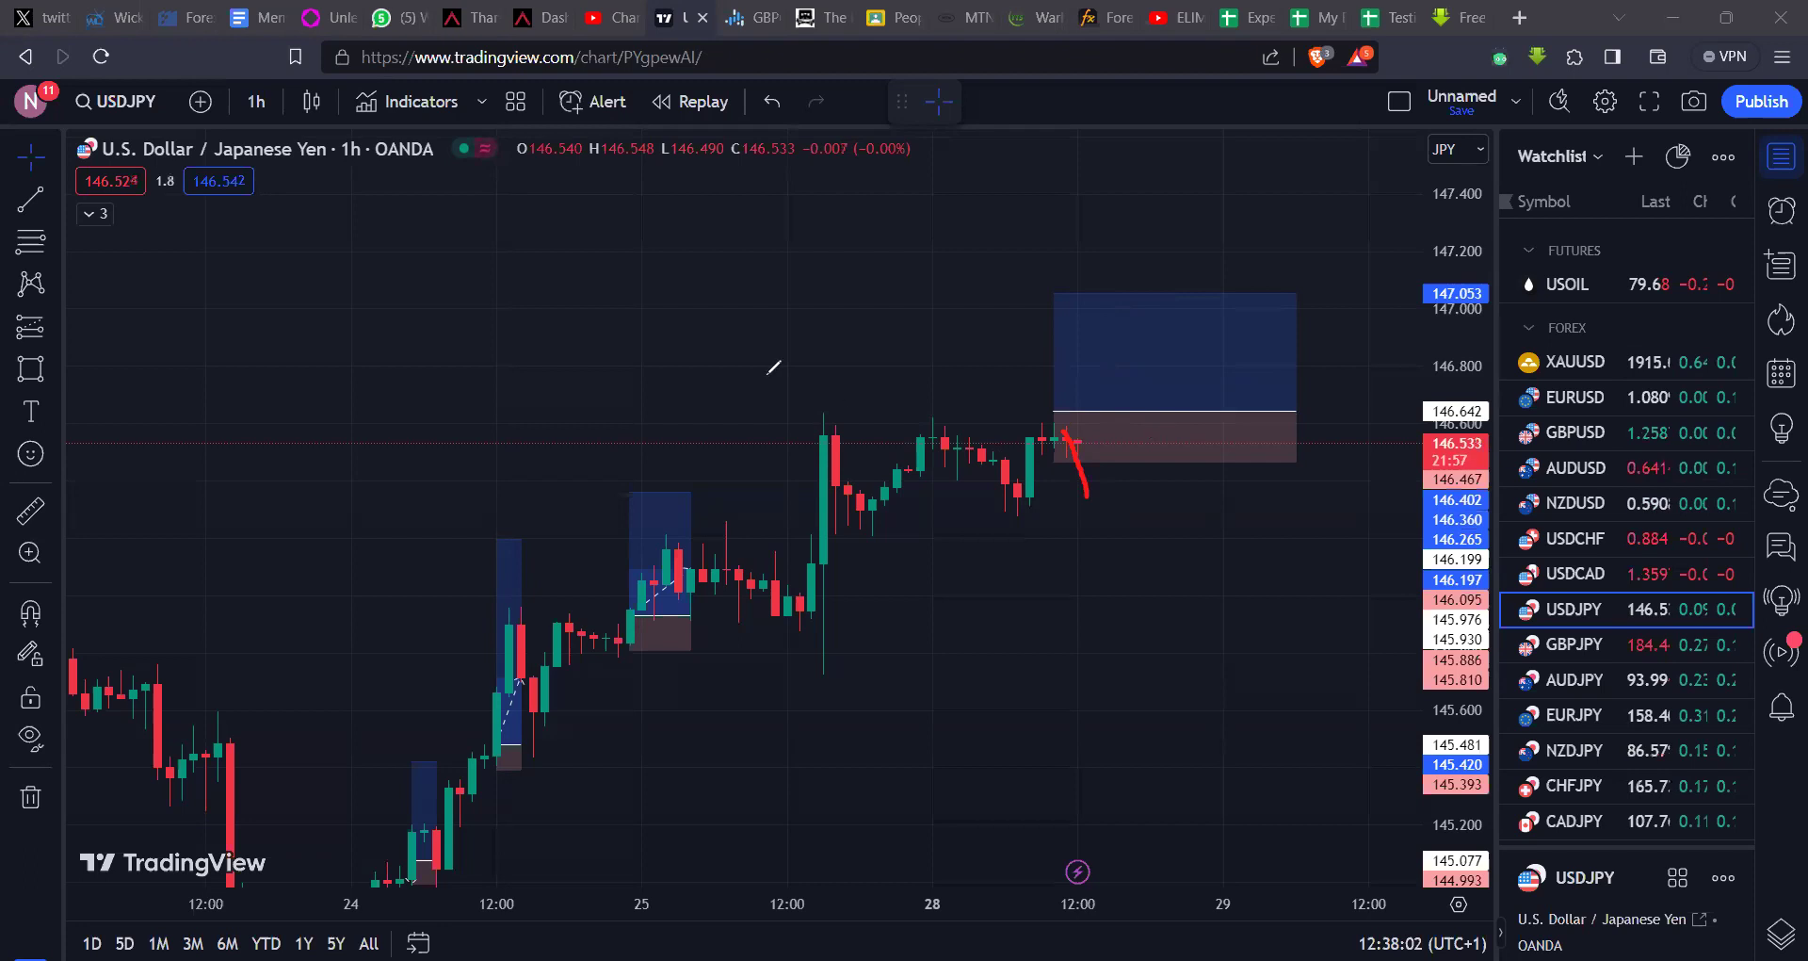
# Step: Undo the red drop stroke, sketch a red rise from the current USDJPY price to the 147.053 target, and clear it
pyautogui.hotkey('ctrl', 'z')
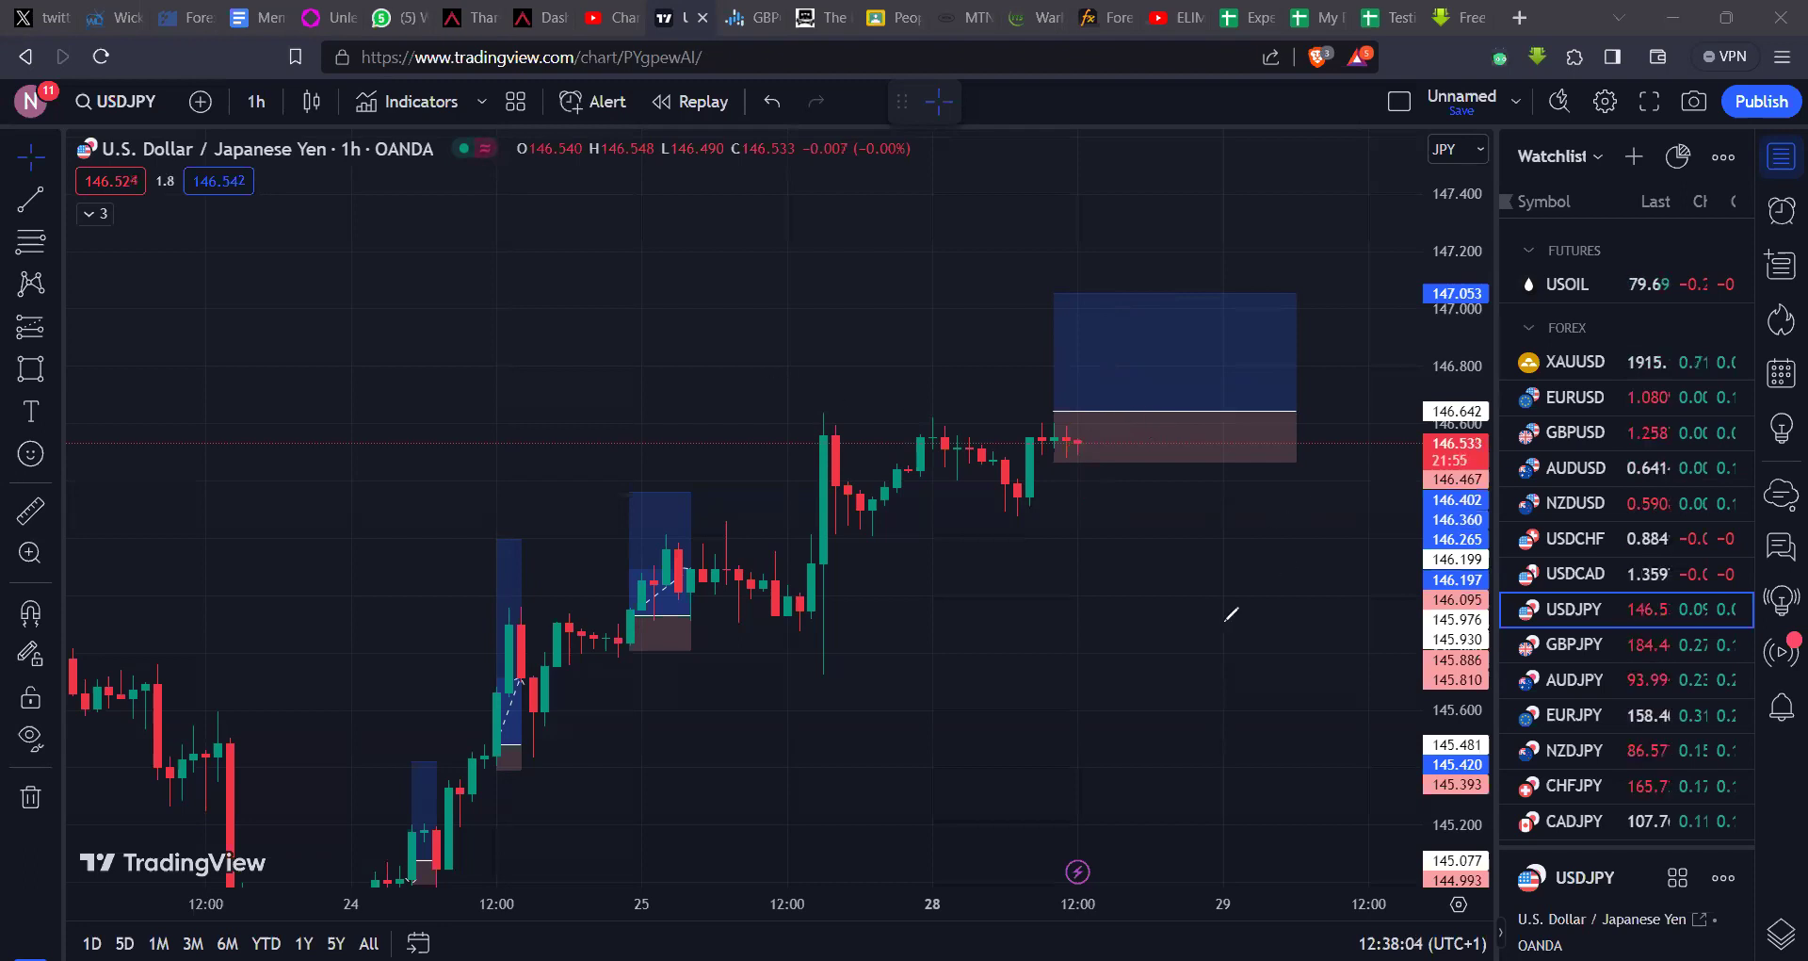
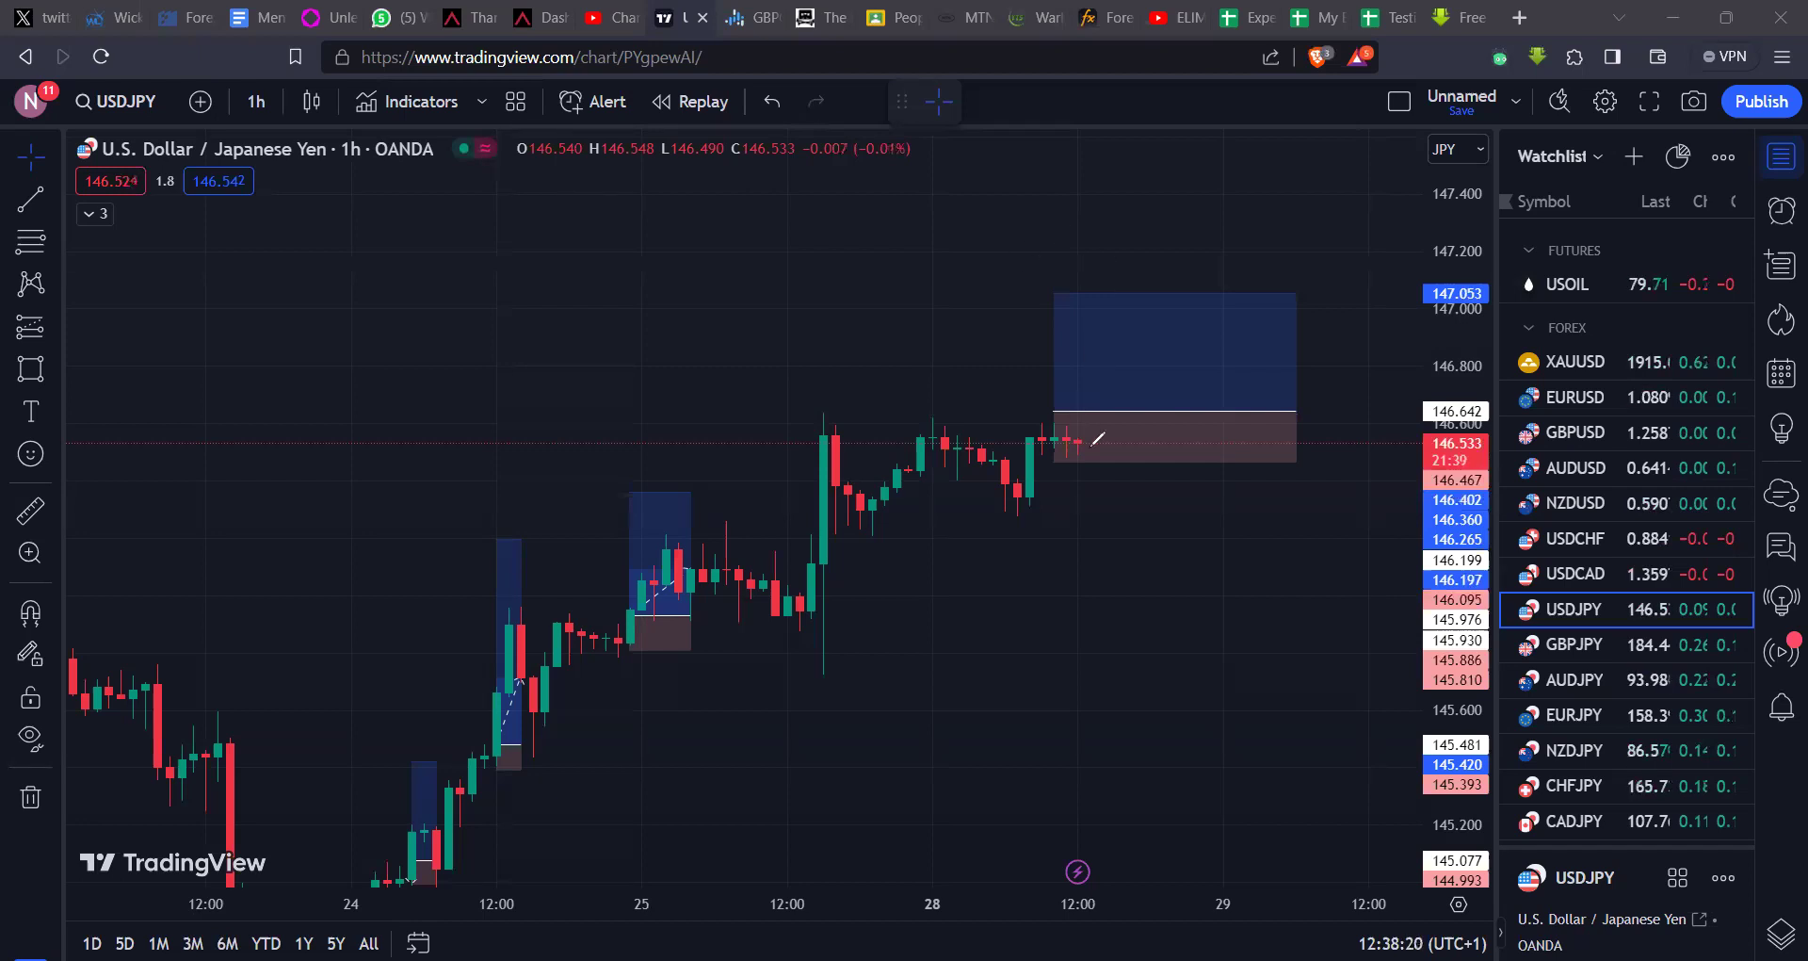
pyautogui.moveTo(1076, 441); pyautogui.dragTo(1160, 299)
pyautogui.press('Escape')
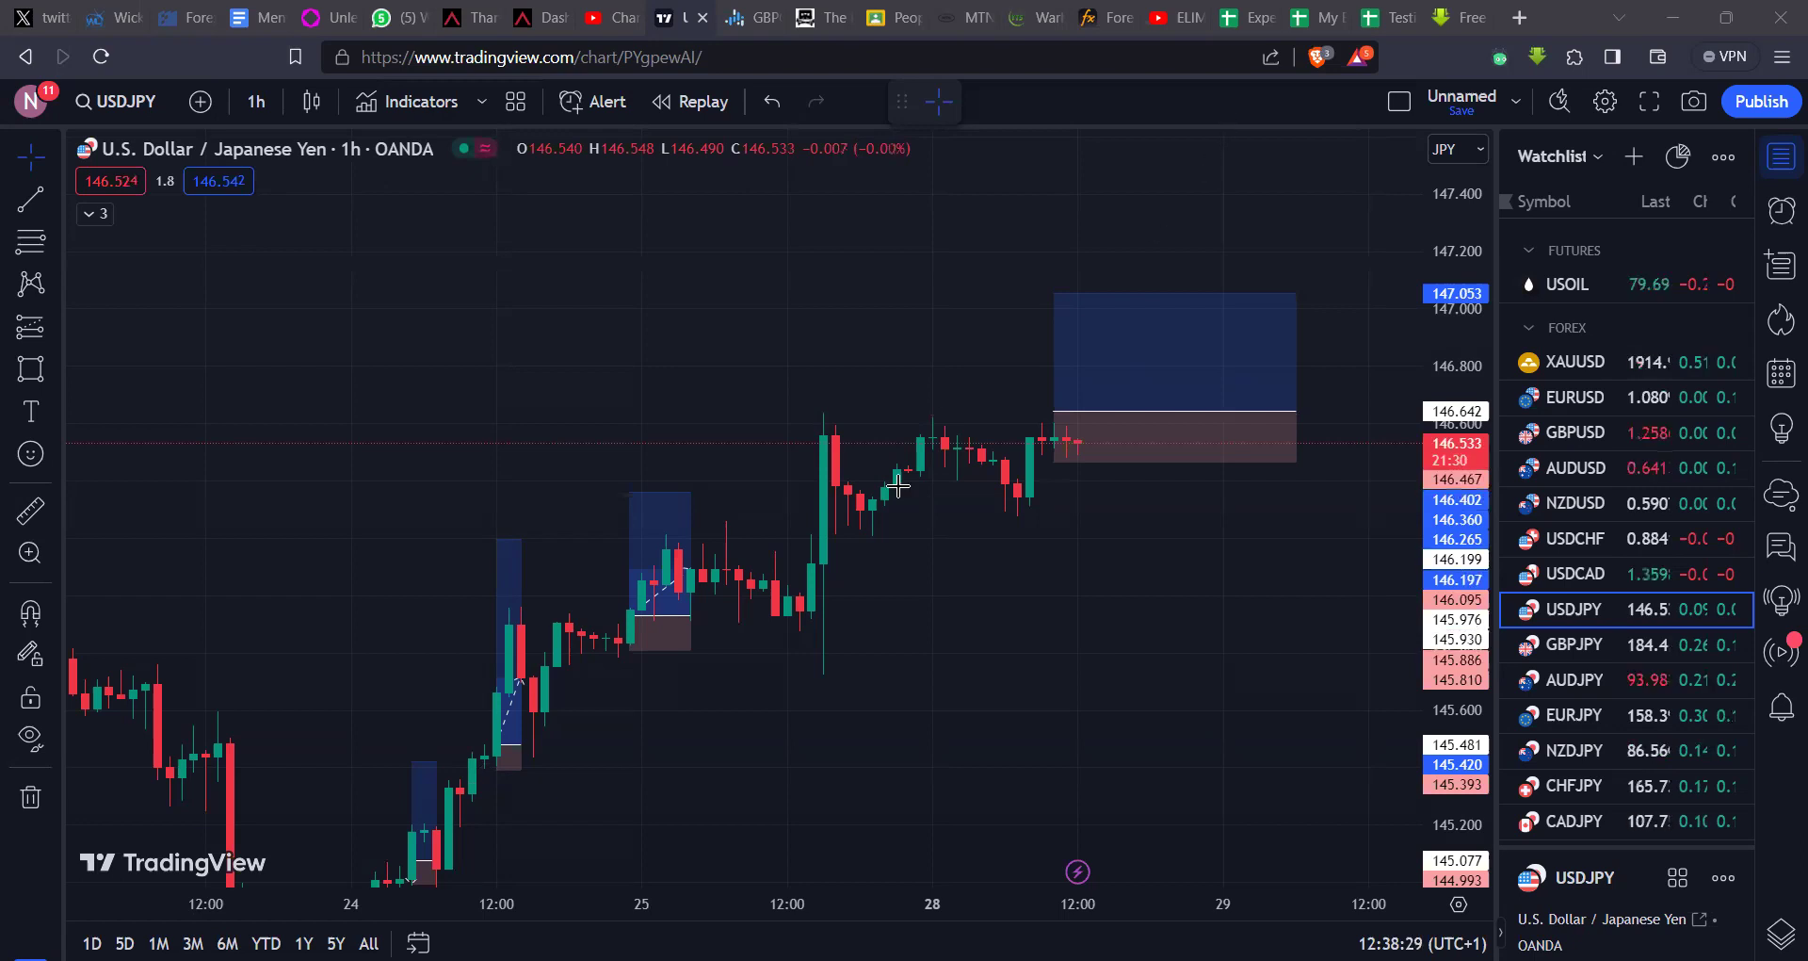
# Step: Circle in red the entries of the two earlier USDJPY long positions around 24 and 25 August
pyautogui.hscroll(-3, 899, 486)
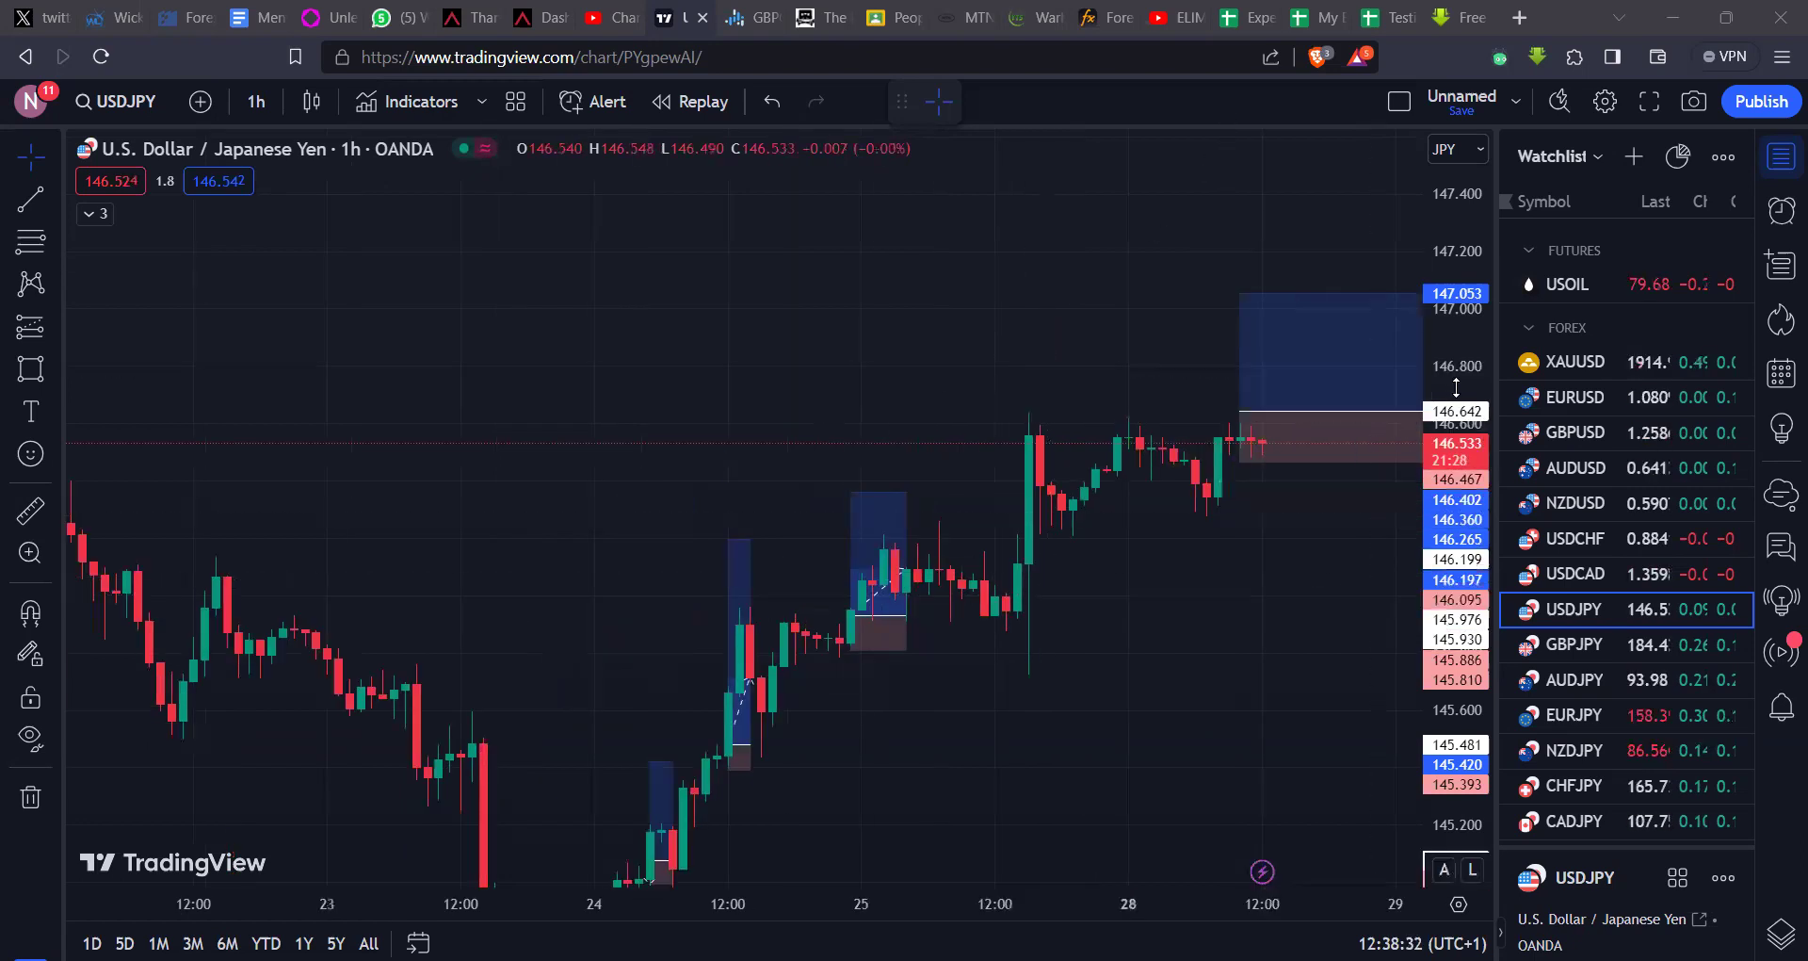
pyautogui.hotkey('alt', 'r')
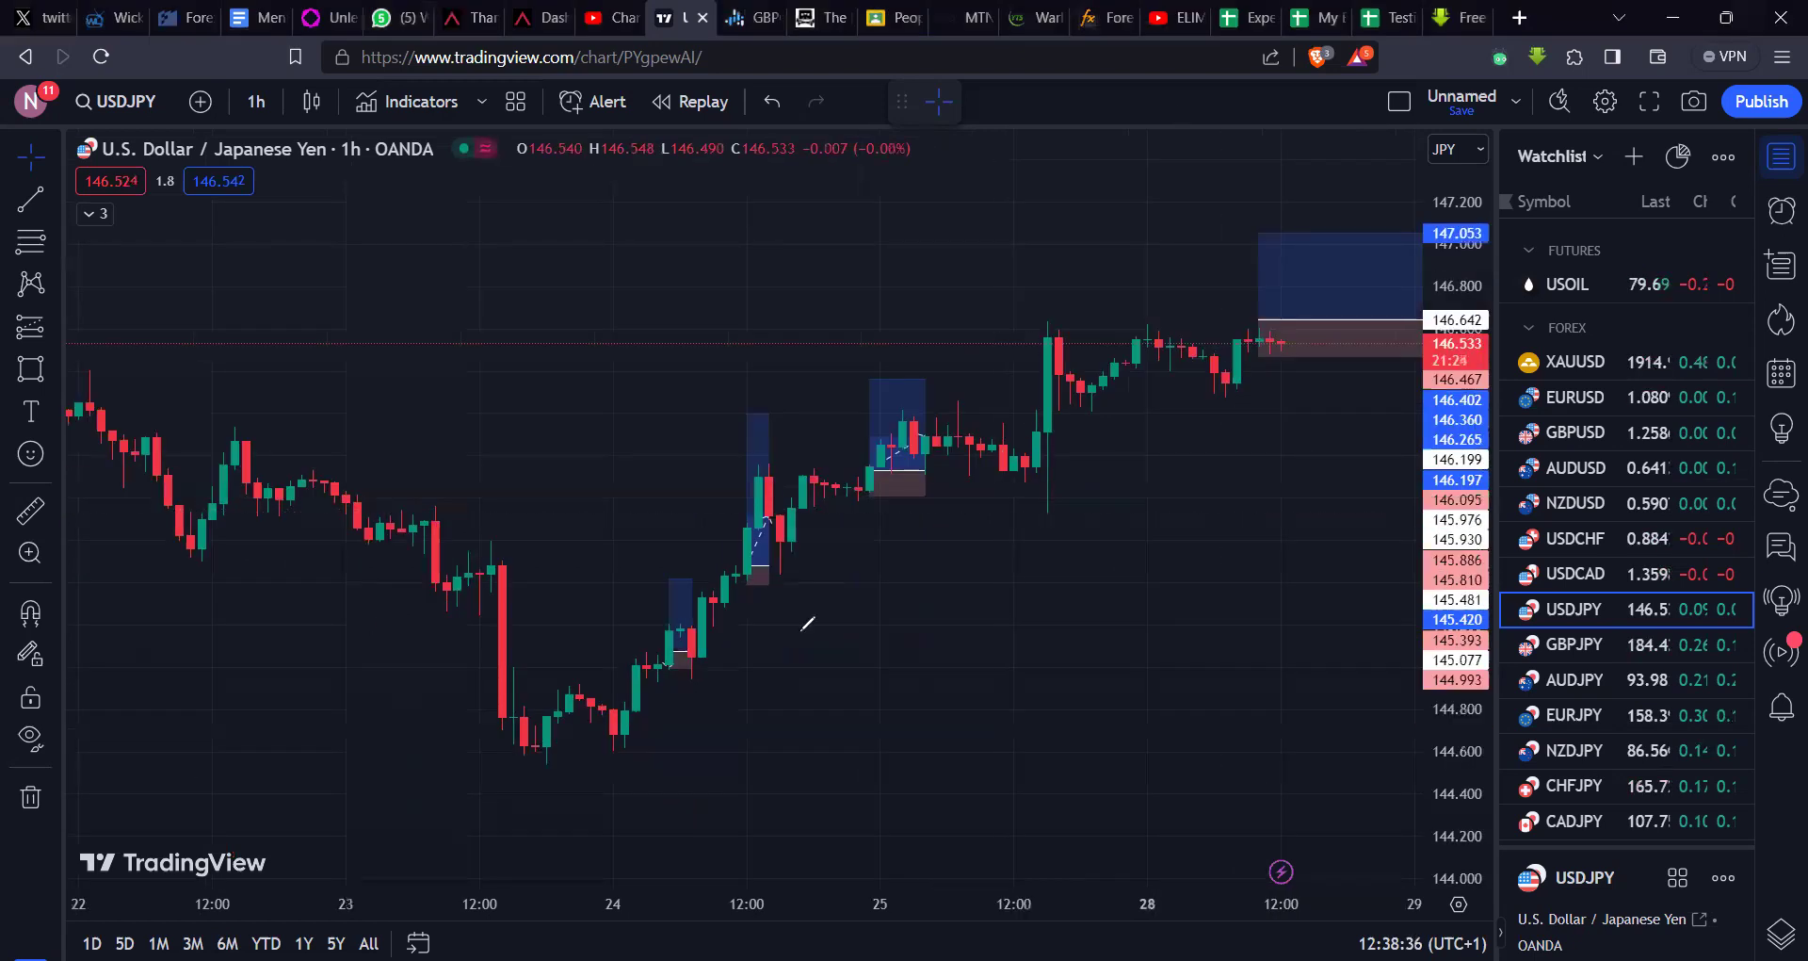
pyautogui.moveTo(675, 644); pyautogui.dragTo(692, 641)
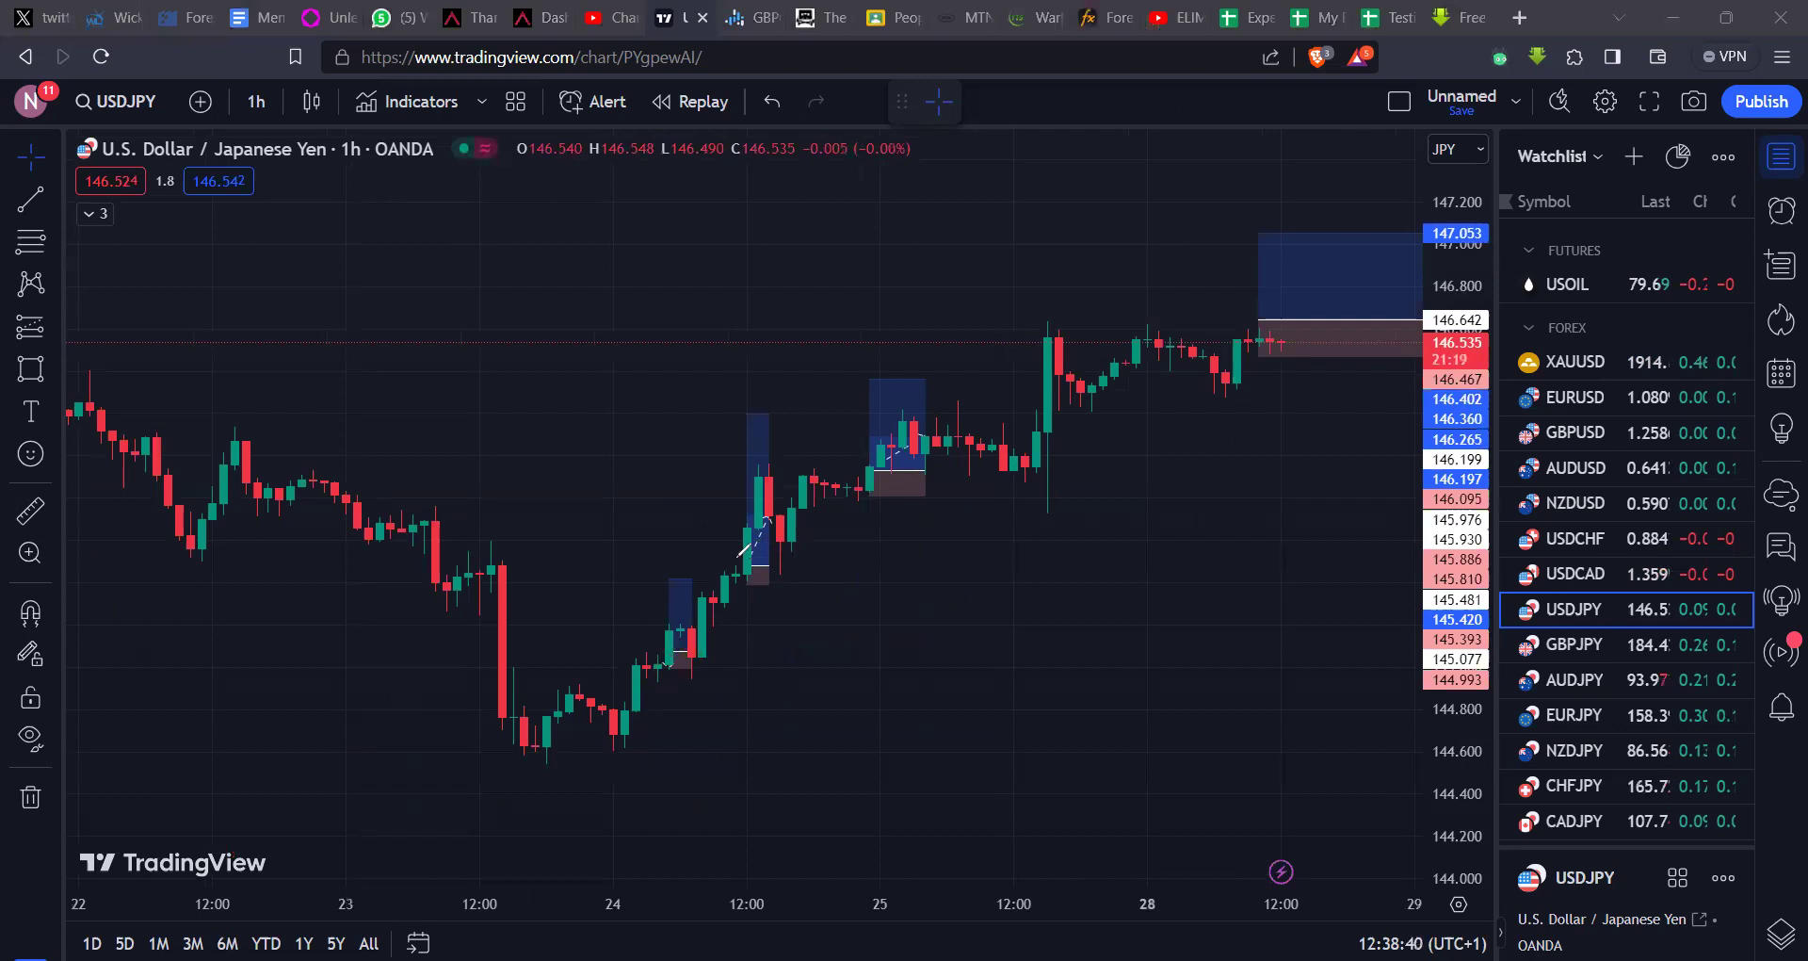
pyautogui.click(737, 568)
pyautogui.moveTo(882, 469); pyautogui.dragTo(861, 462)
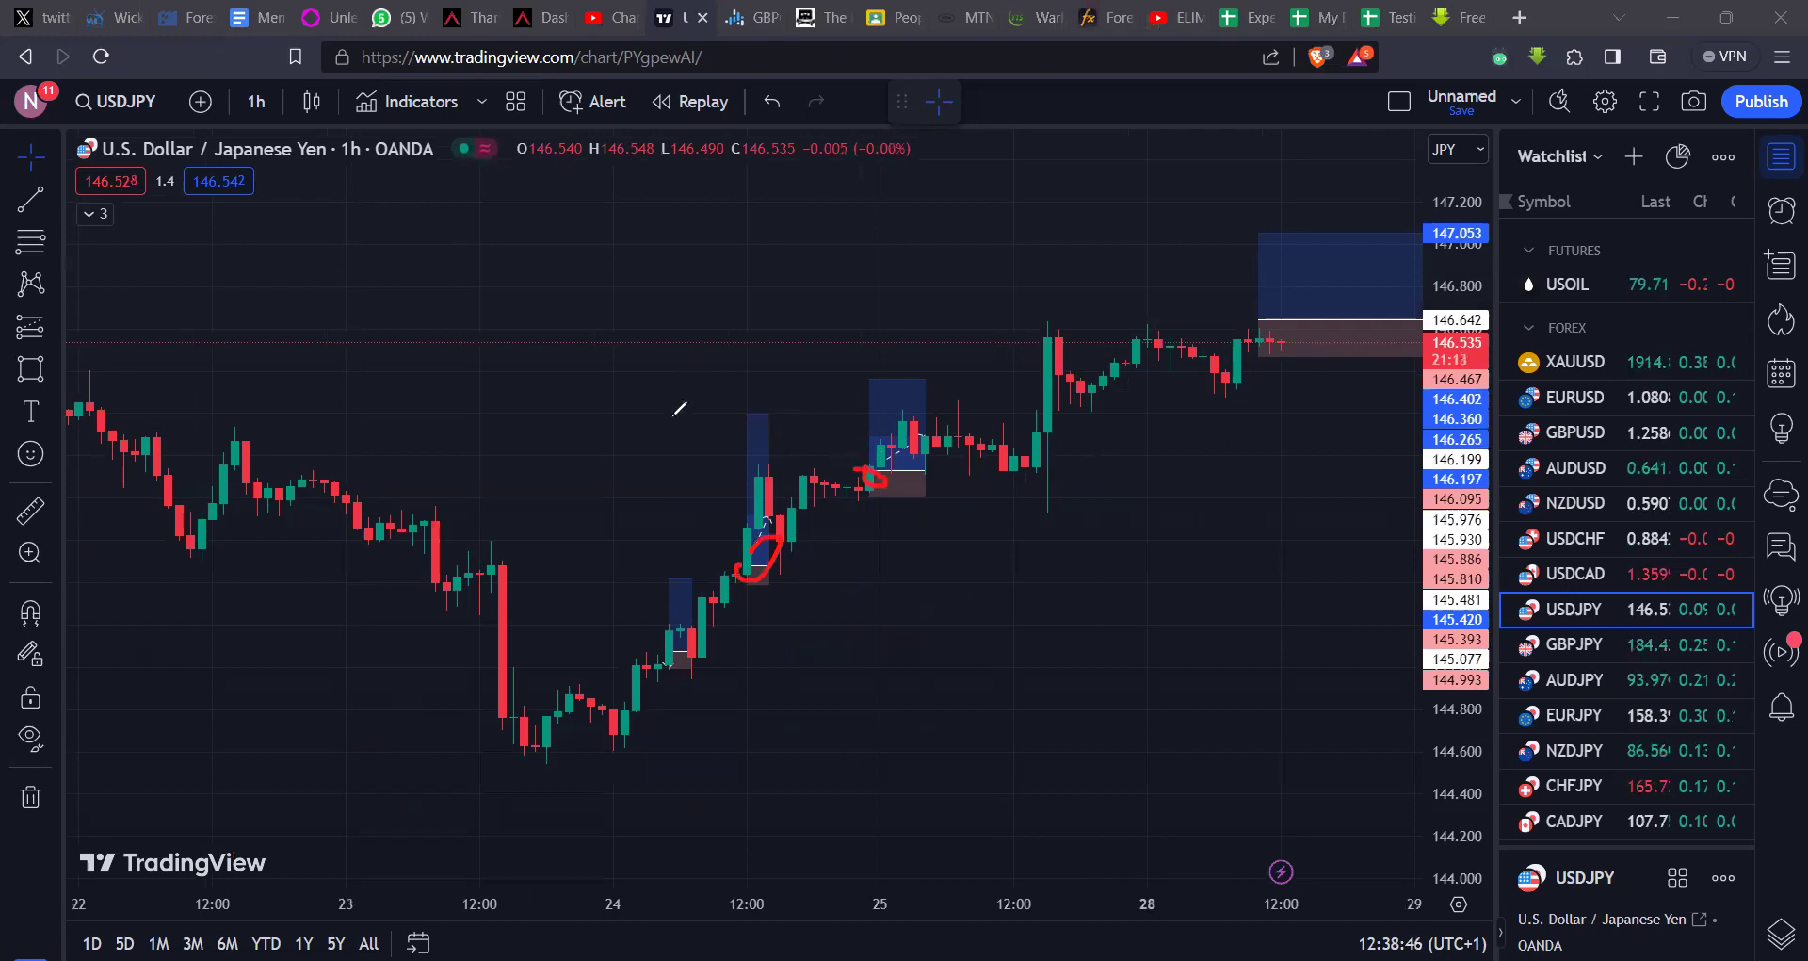
# Step: Sketch red ticks and strokes beside the earlier long positions, and undo them while keeping the entry circles
pyautogui.moveTo(708, 412); pyautogui.dragTo(732, 376)
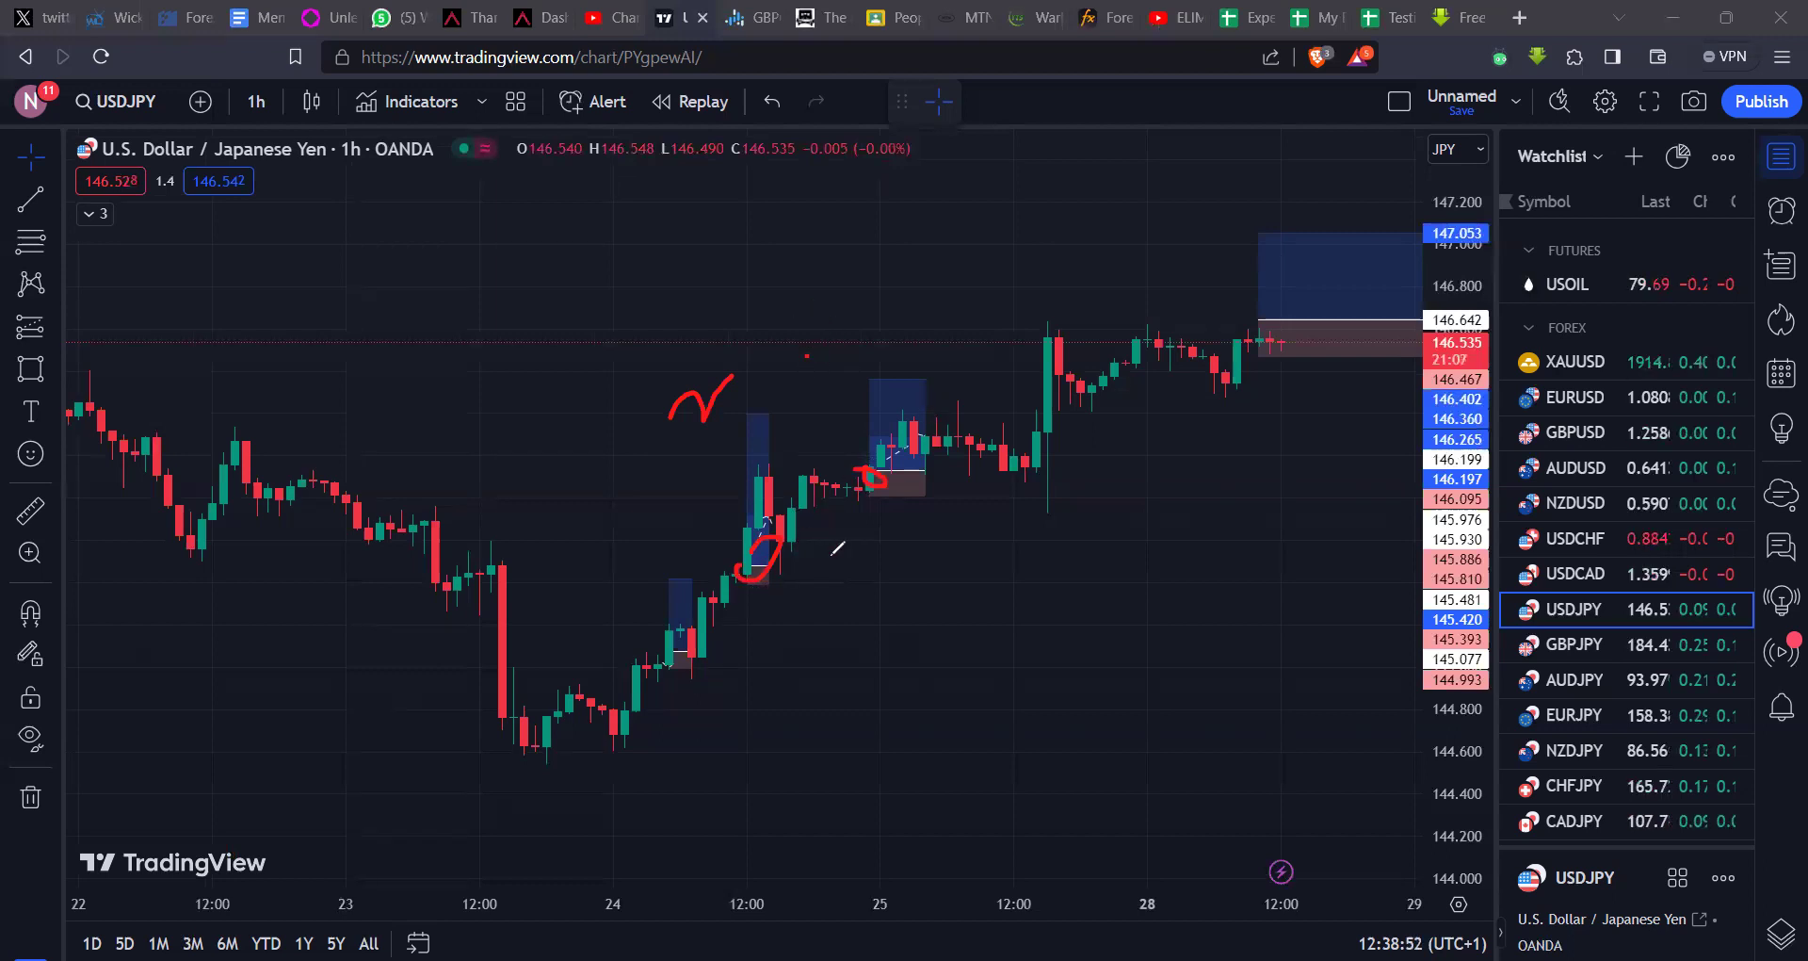
pyautogui.moveTo(769, 604)
pyautogui.mouseDown()
pyautogui.moveTo(796, 594)
pyautogui.moveTo(821, 537)
pyautogui.mouseUp()
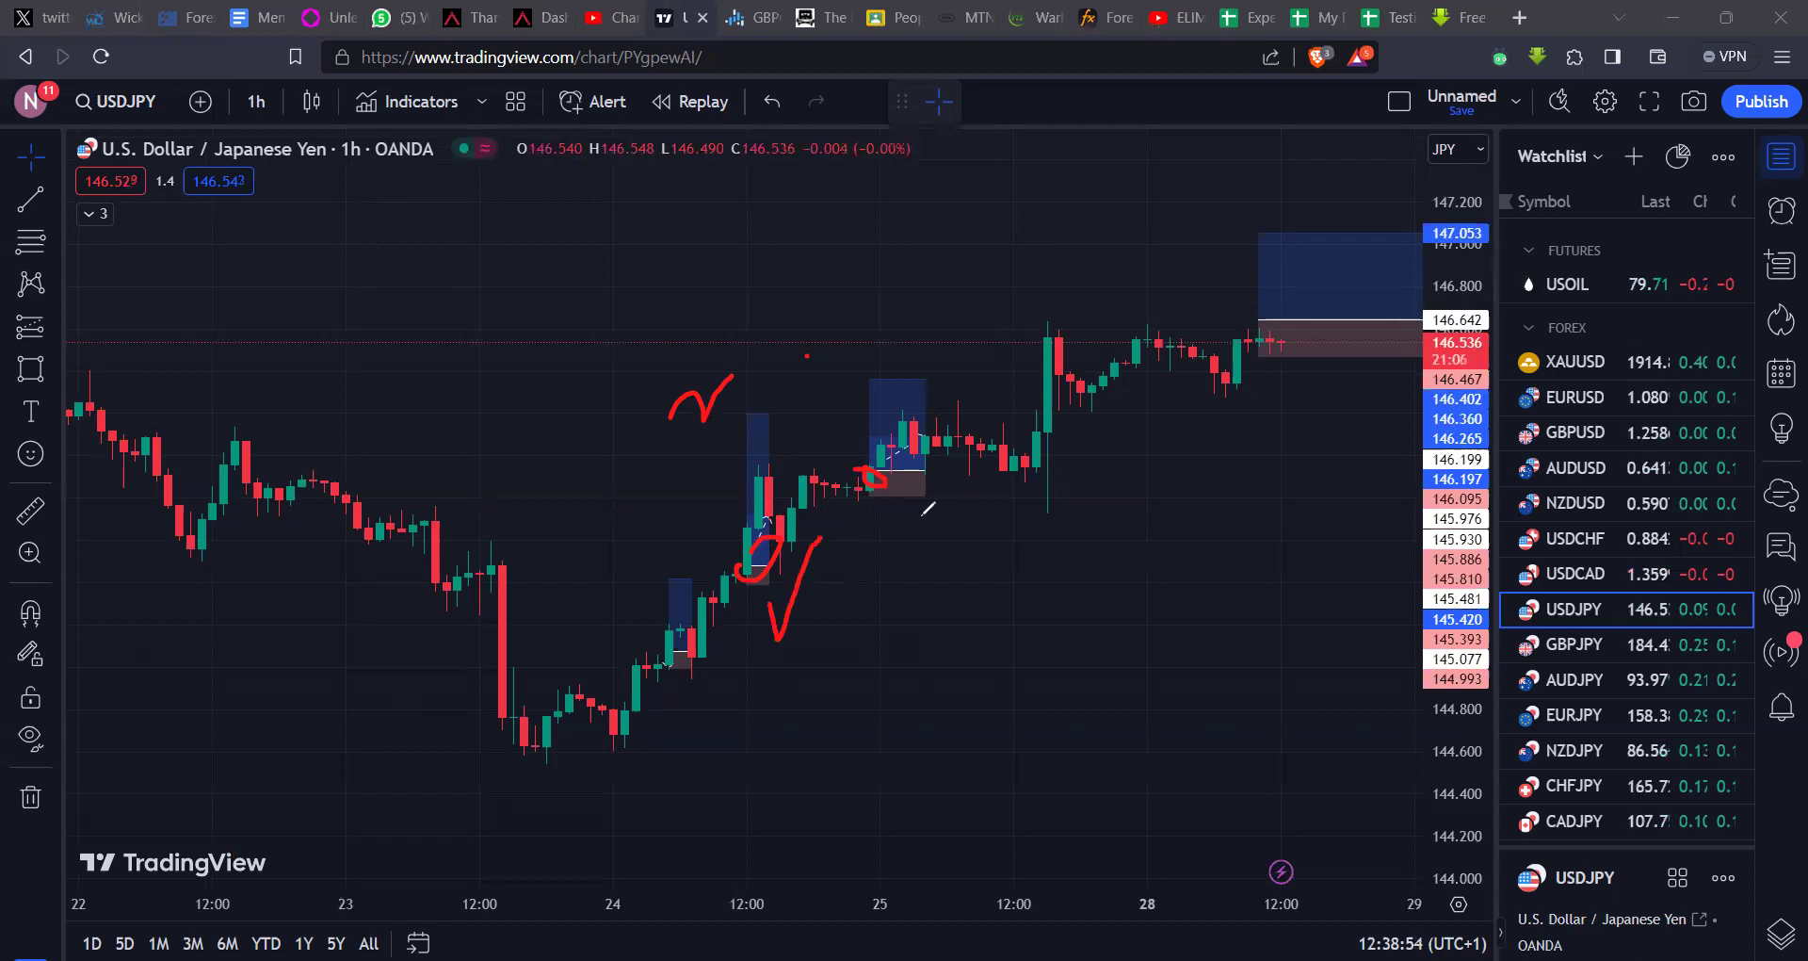
pyautogui.moveTo(899, 343); pyautogui.dragTo(937, 319)
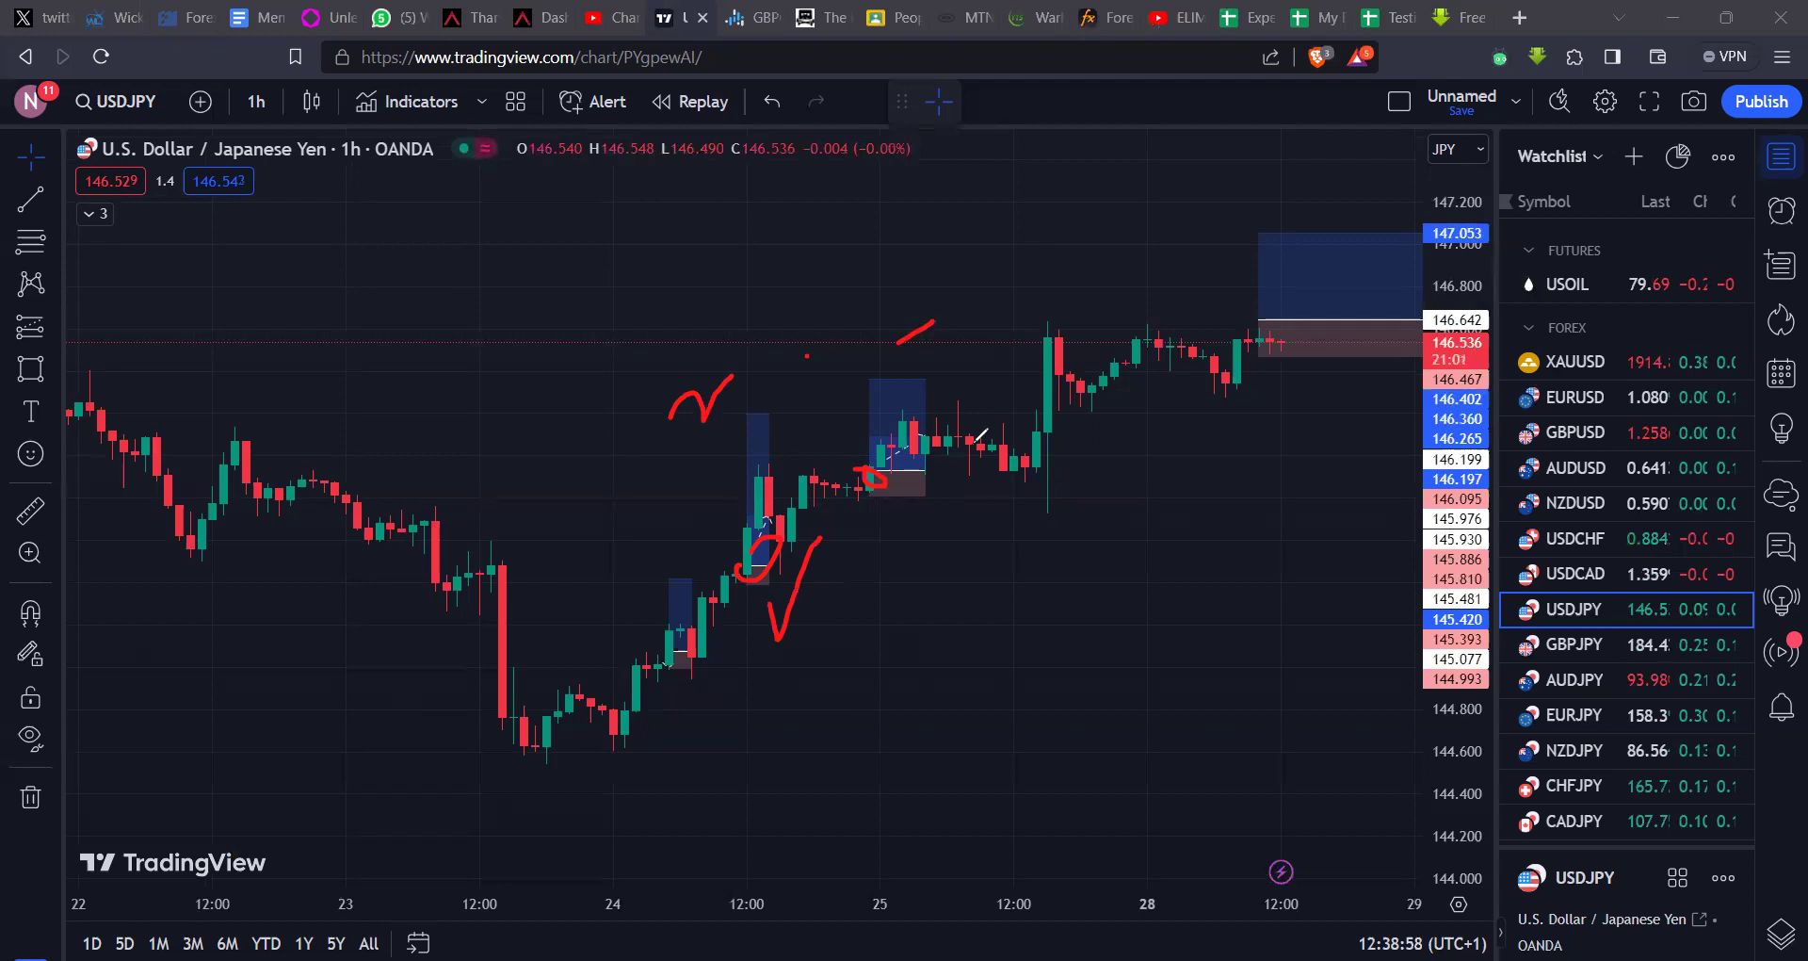
pyautogui.moveTo(999, 476); pyautogui.dragTo(1111, 473)
pyautogui.hotkey('ctrl', 'z')
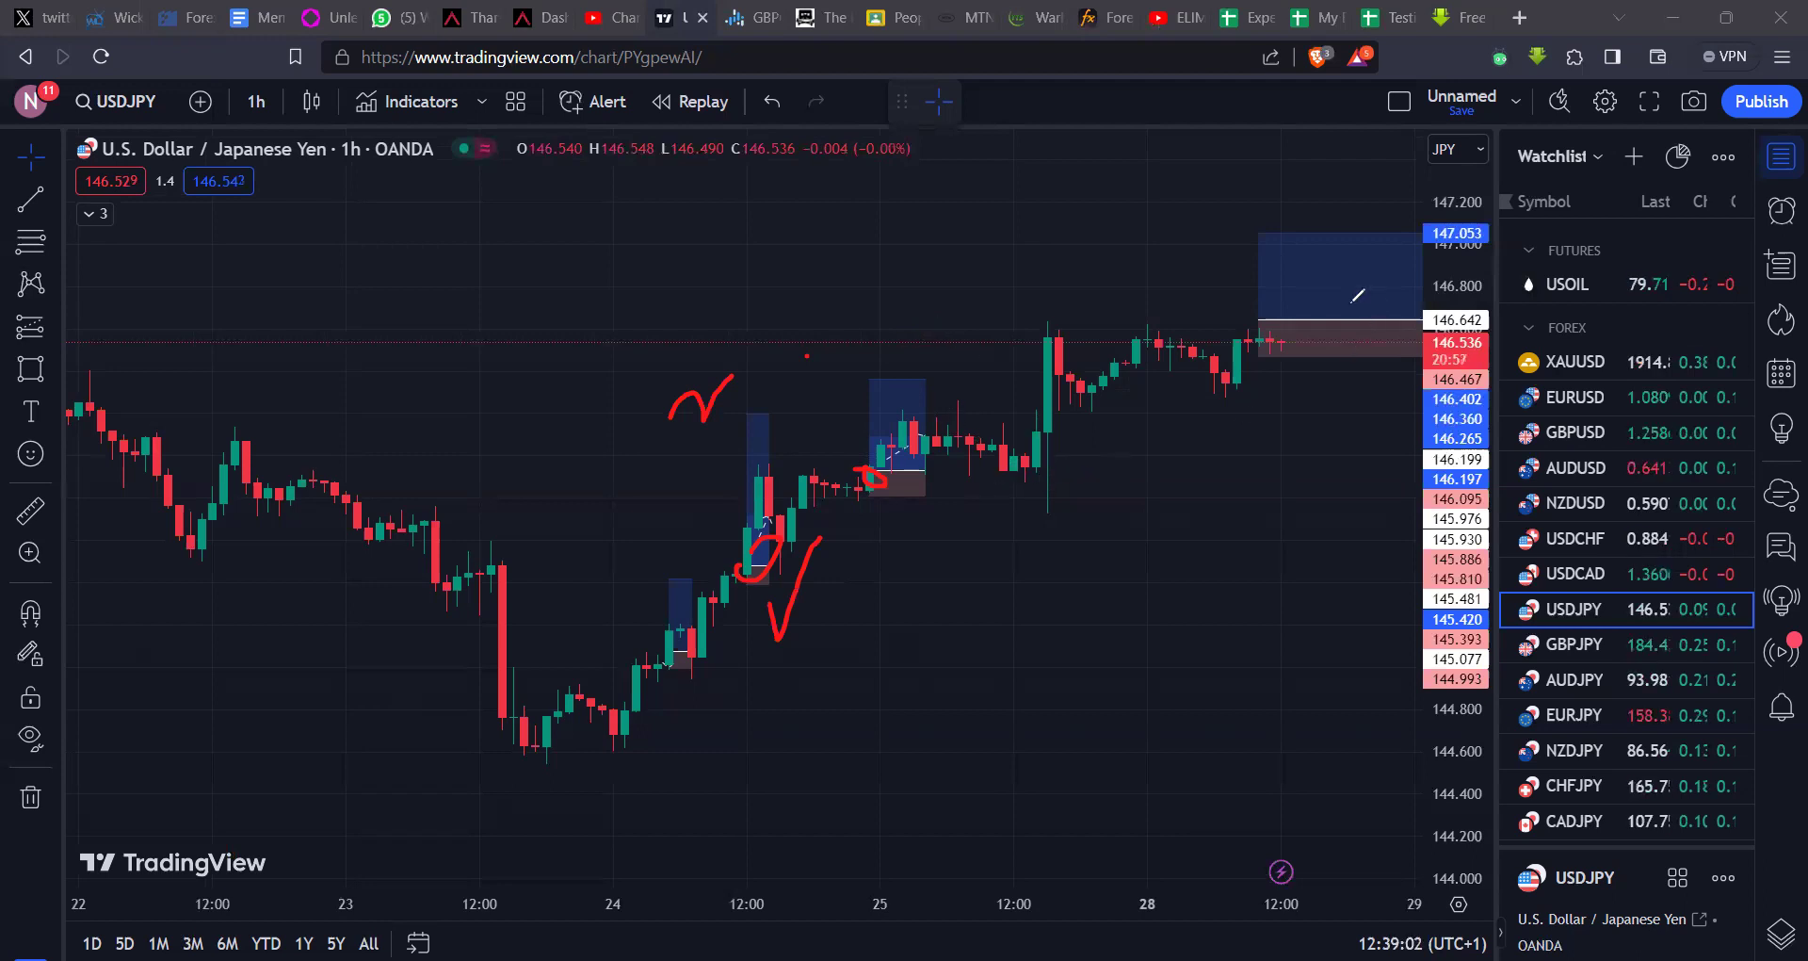
pyautogui.hotkey('ctrl', 'z')
pyautogui.hotkey('ctrl', 'z')
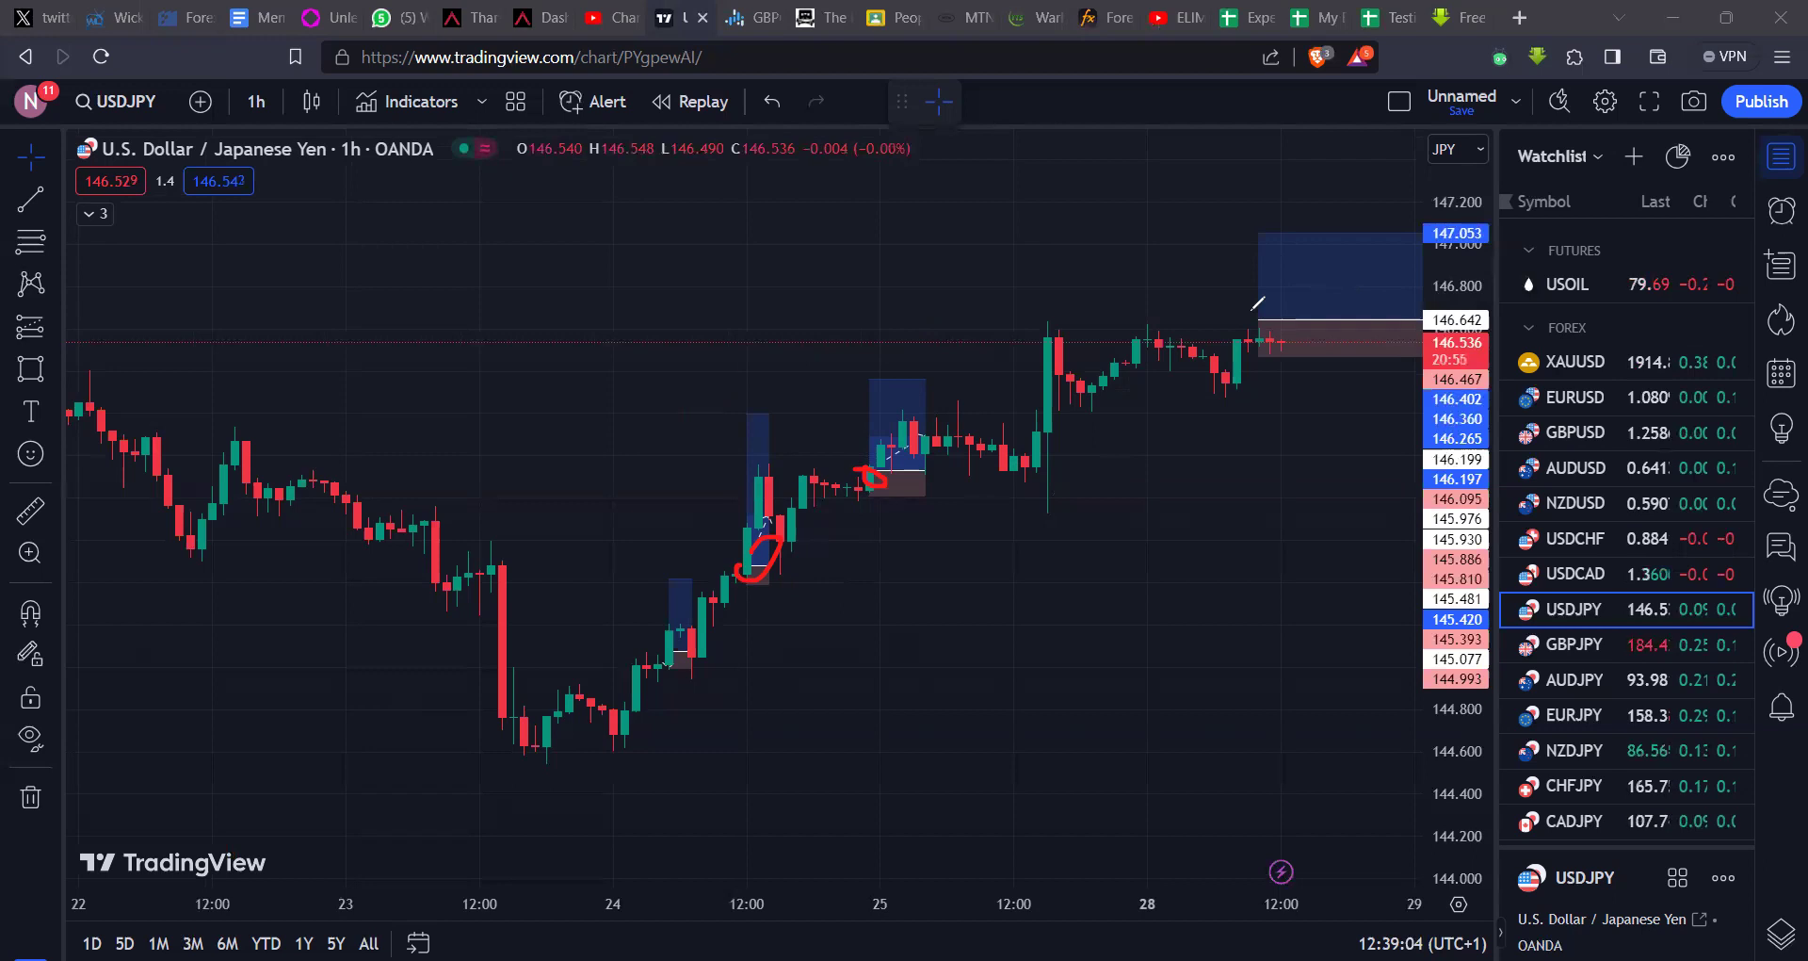
# Step: Mark the 146.642 entry, the stop and the 147.053 target of the current long position with red lines, and undo them
pyautogui.moveTo(1292, 319); pyautogui.dragTo(1254, 320)
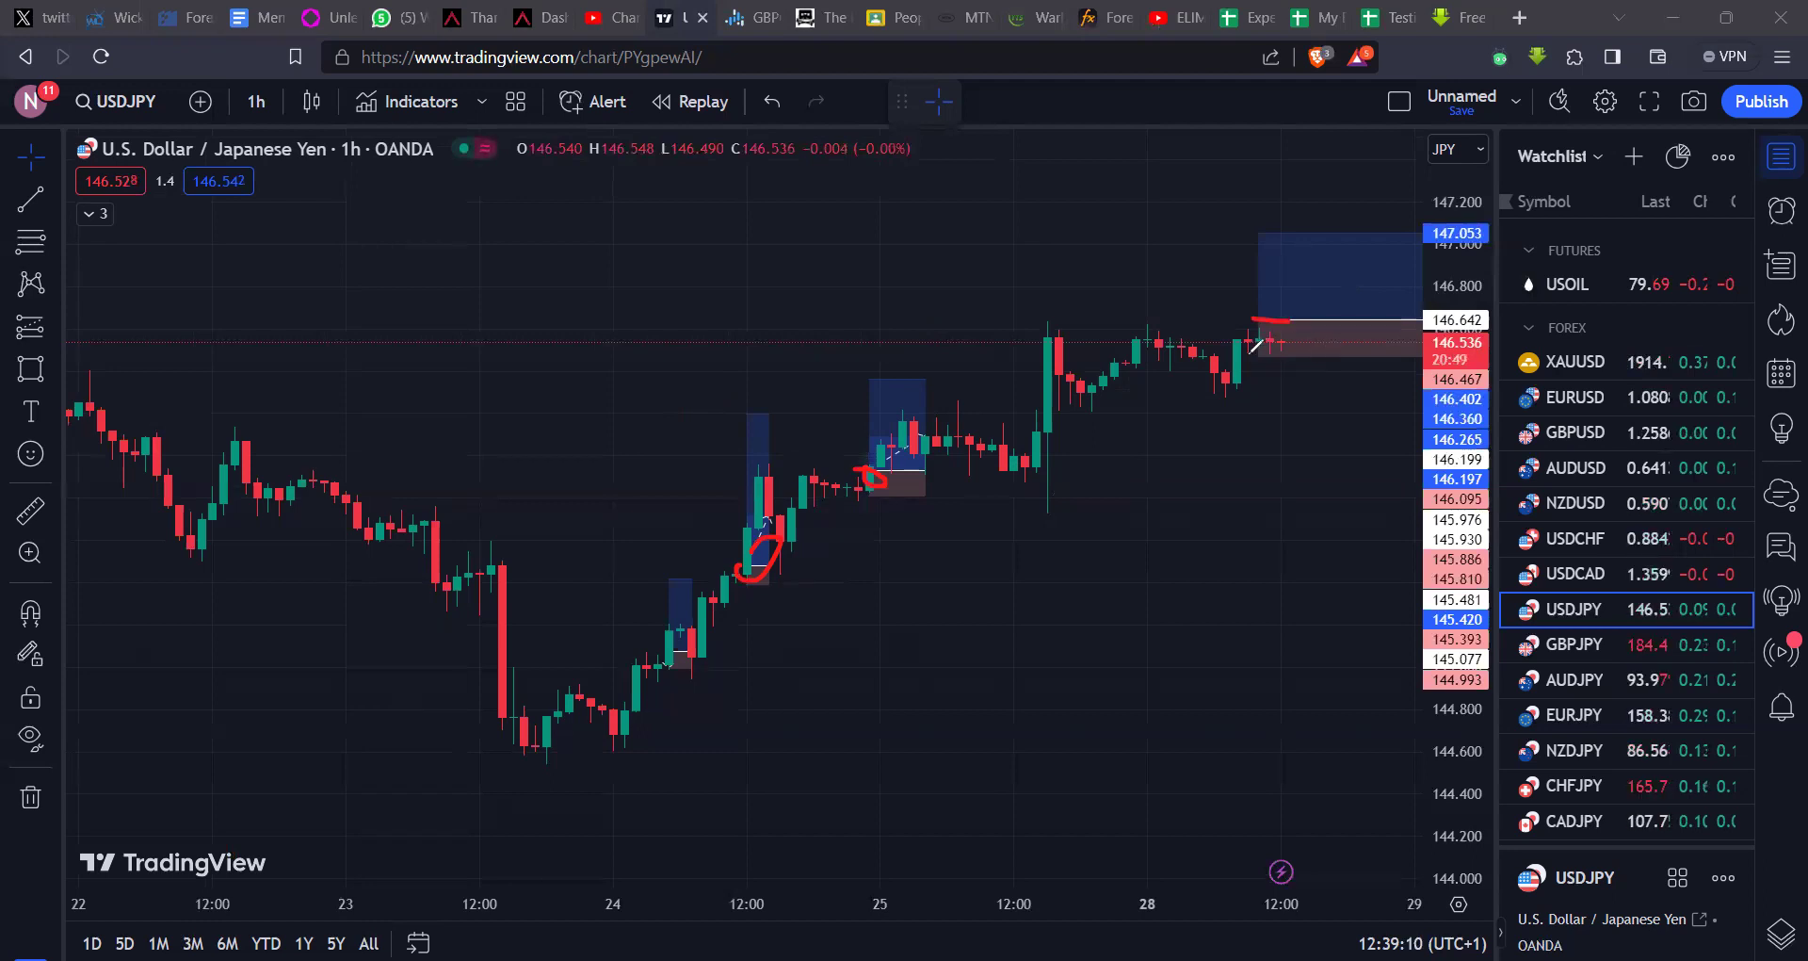
pyautogui.moveTo(1305, 359); pyautogui.dragTo(1247, 357)
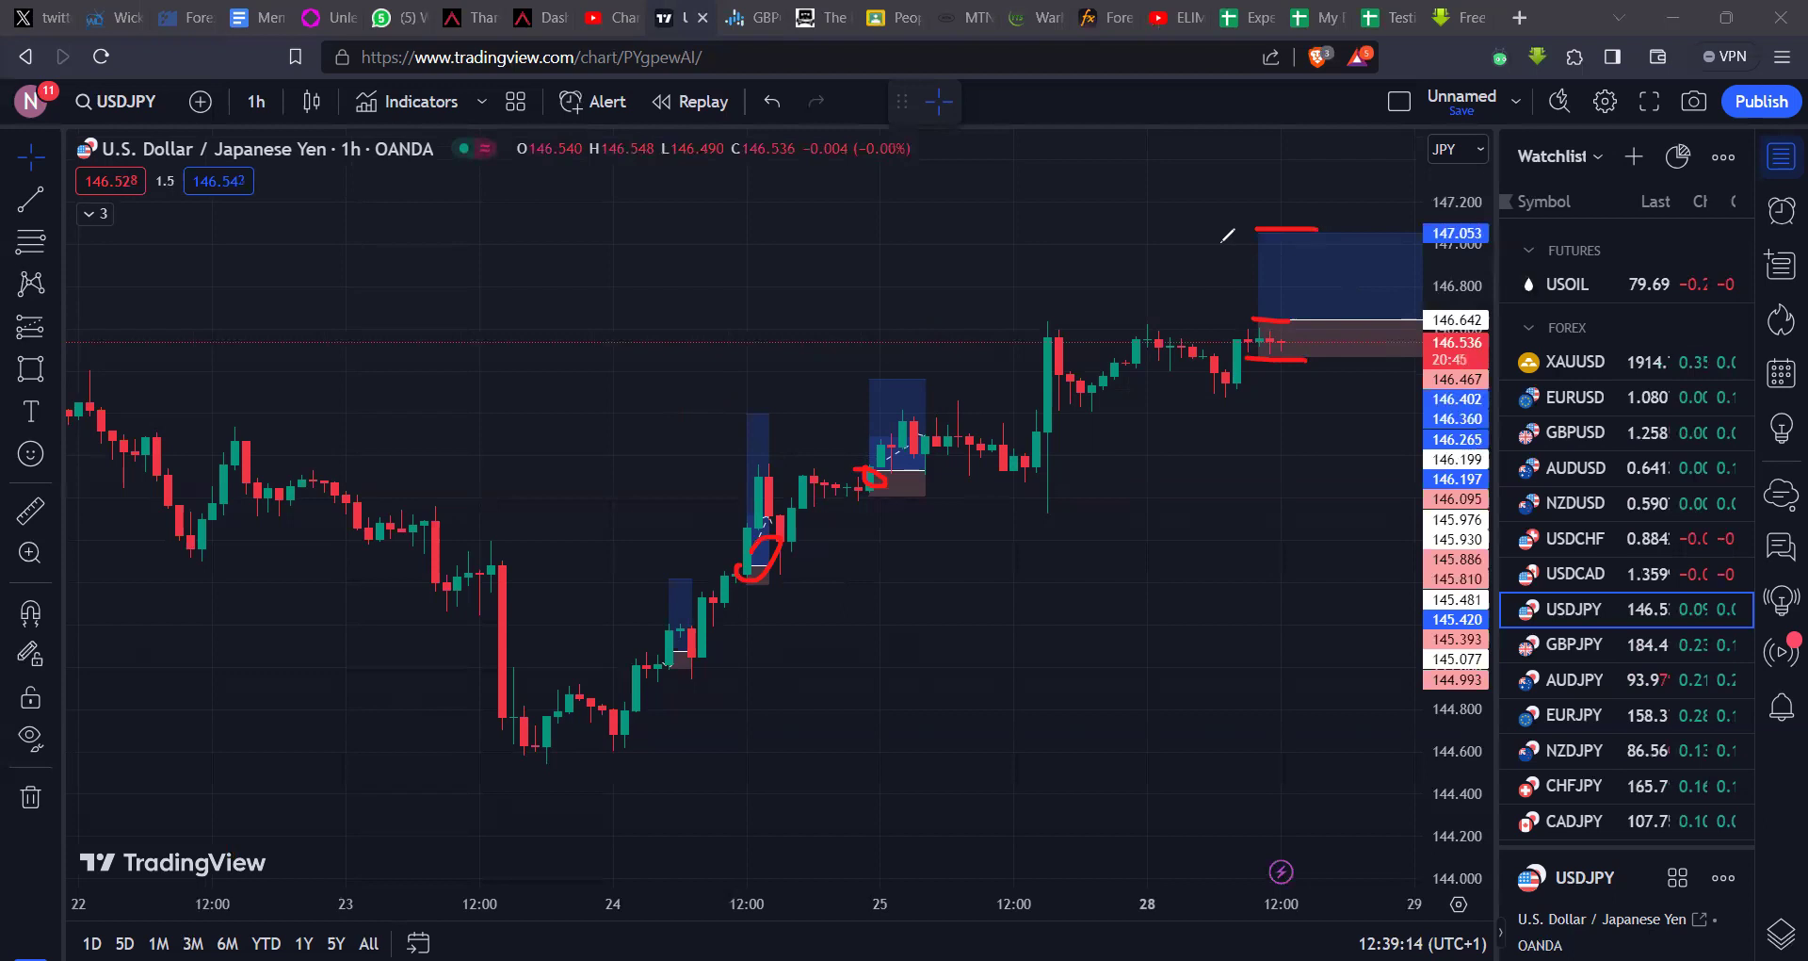
pyautogui.hotkey('ctrl', 'z')
pyautogui.hotkey('ctrl', 'z')
pyautogui.hotkey('ctrl', 'z')
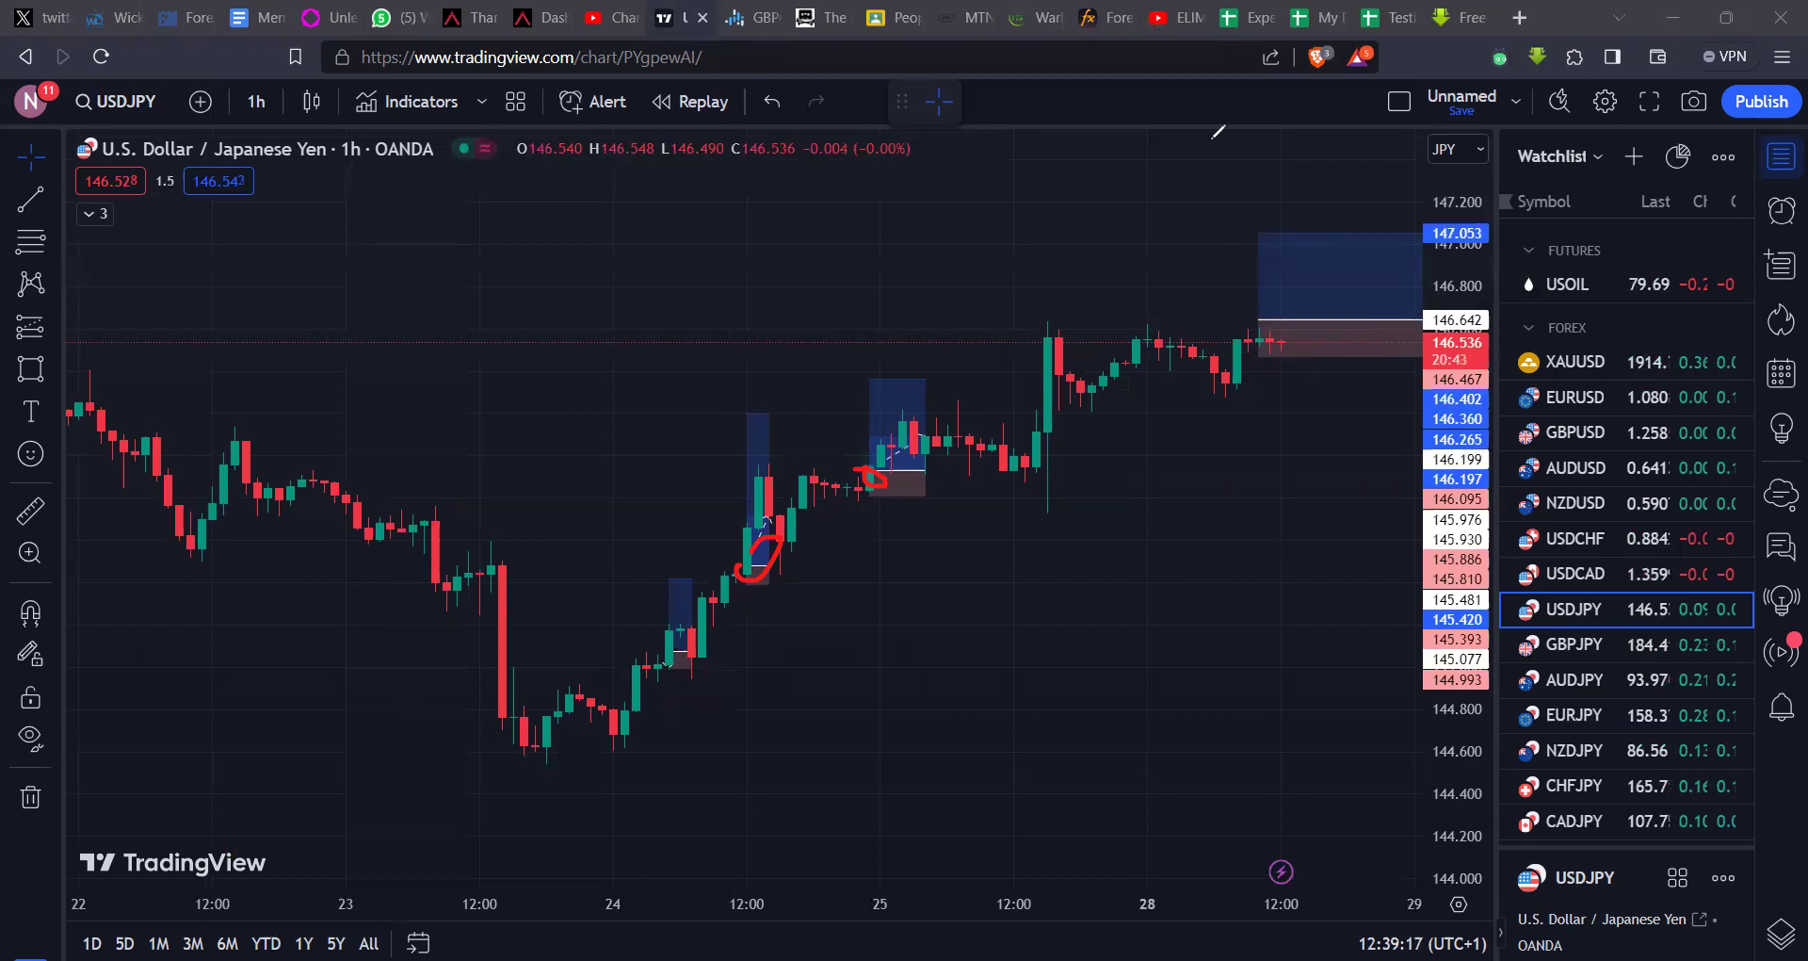
# Step: Undo the two red circles drawn for the earlier long entries
pyautogui.hscroll(5, 1040, 590)
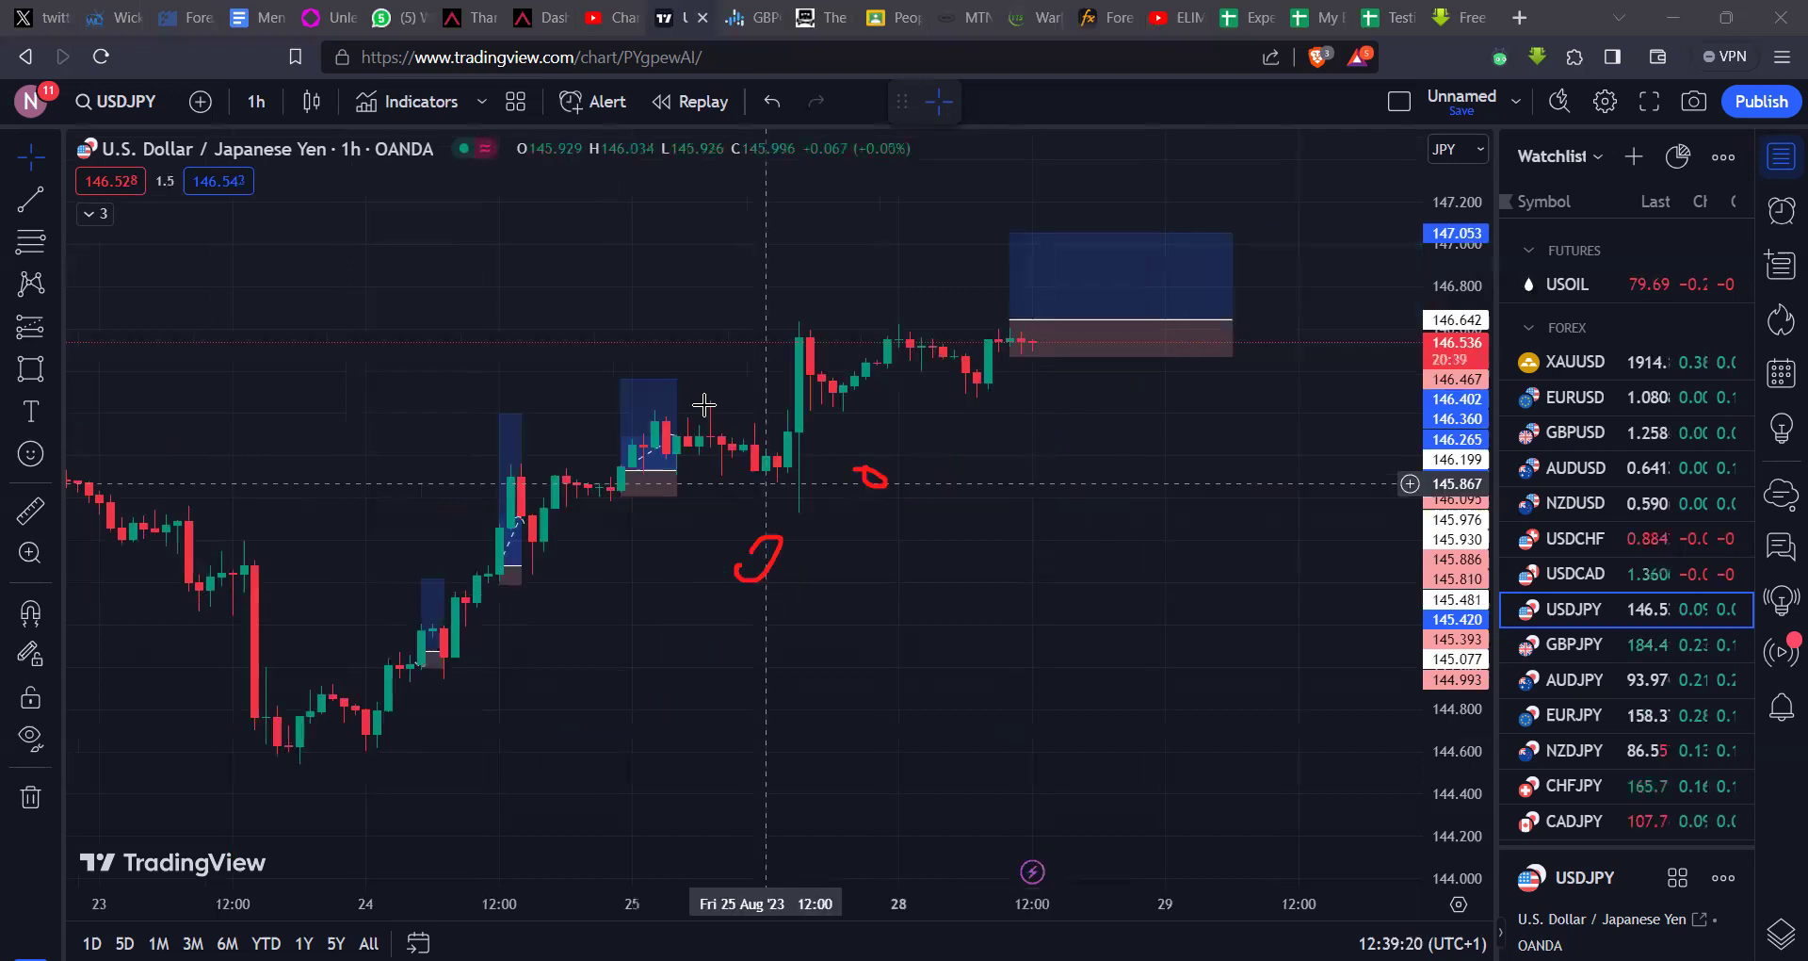
pyautogui.hotkey('ctrl', 'z')
pyautogui.hotkey('ctrl', 'z')
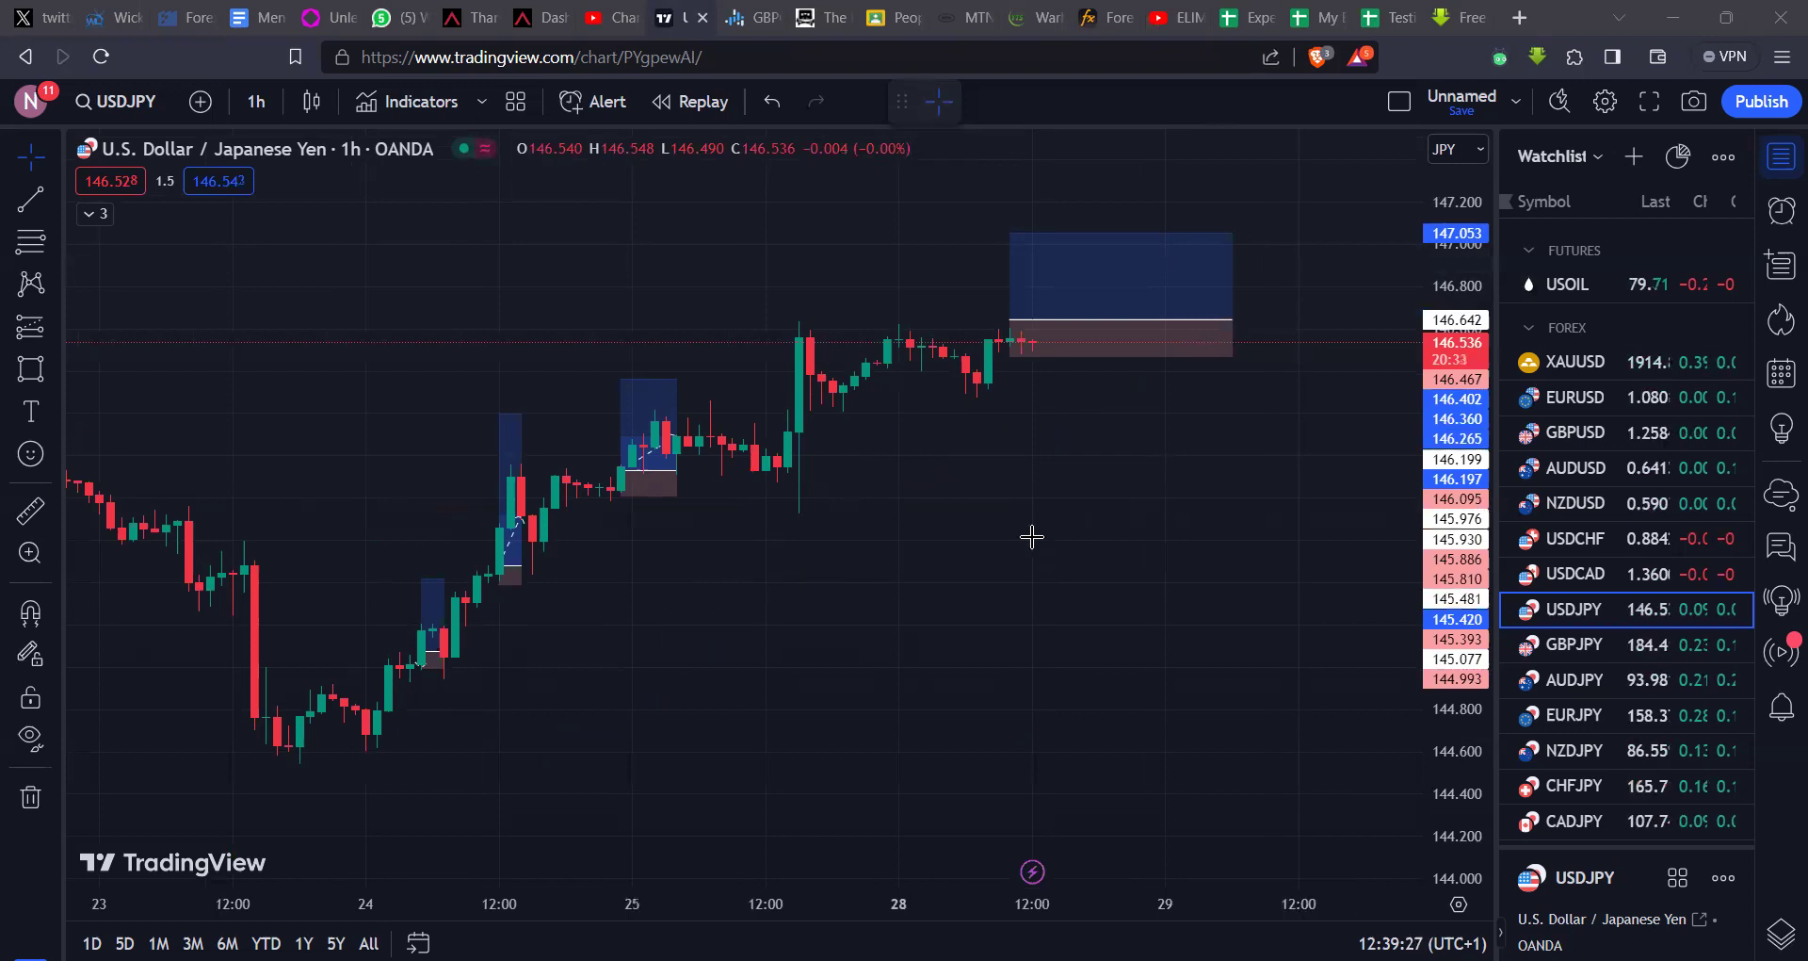
# Step: Switch the chart from USDJPY to EURJPY on the 1-hour interval
pyautogui.rightClick(1037, 481)
pyautogui.click(1114, 417)
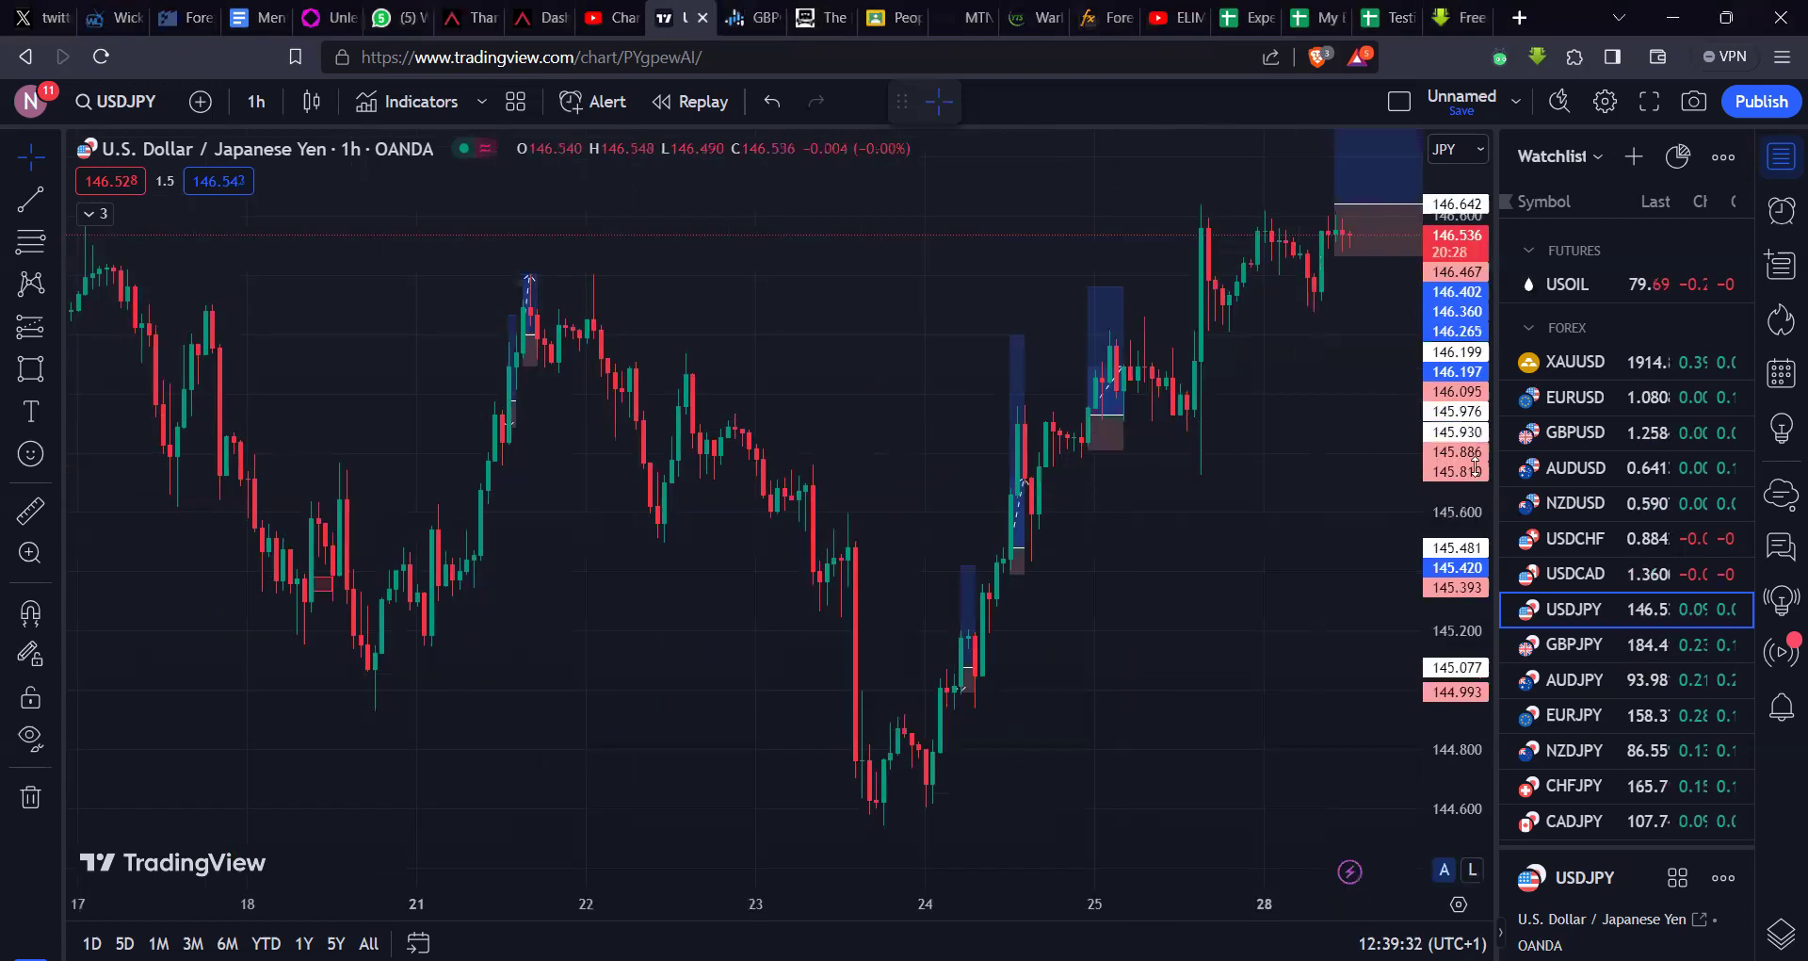
pyautogui.hscroll(3, 1134, 524)
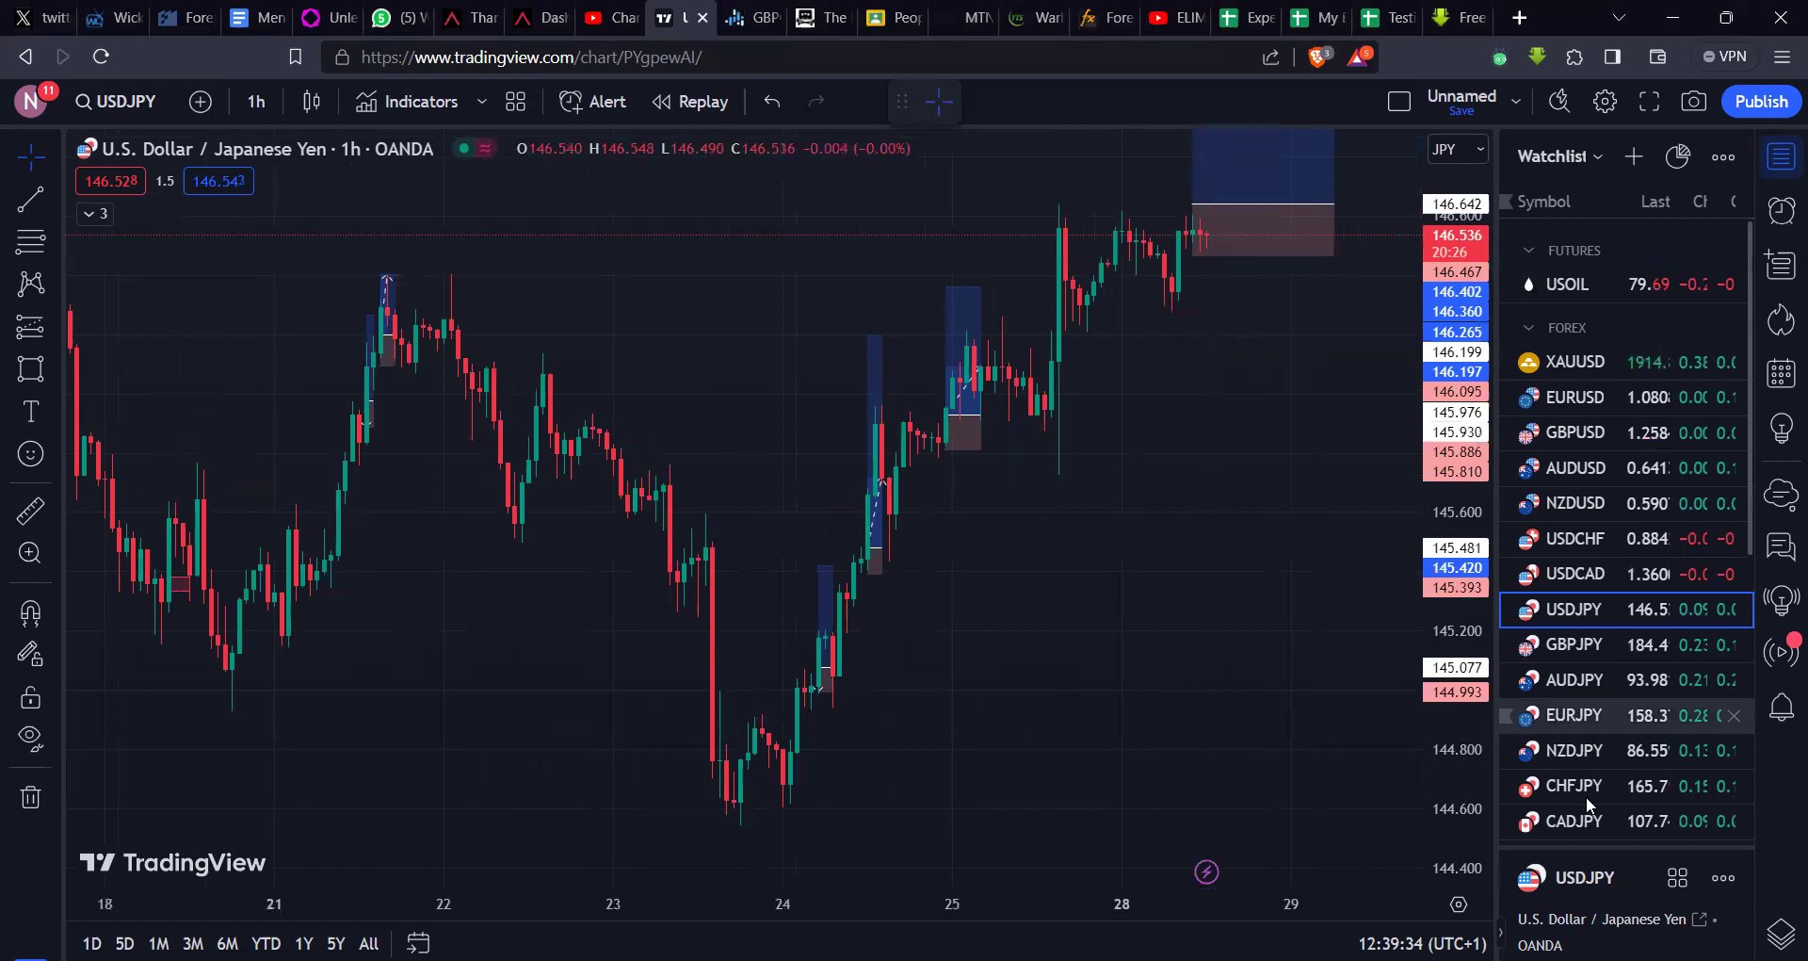
pyautogui.click(1587, 714)
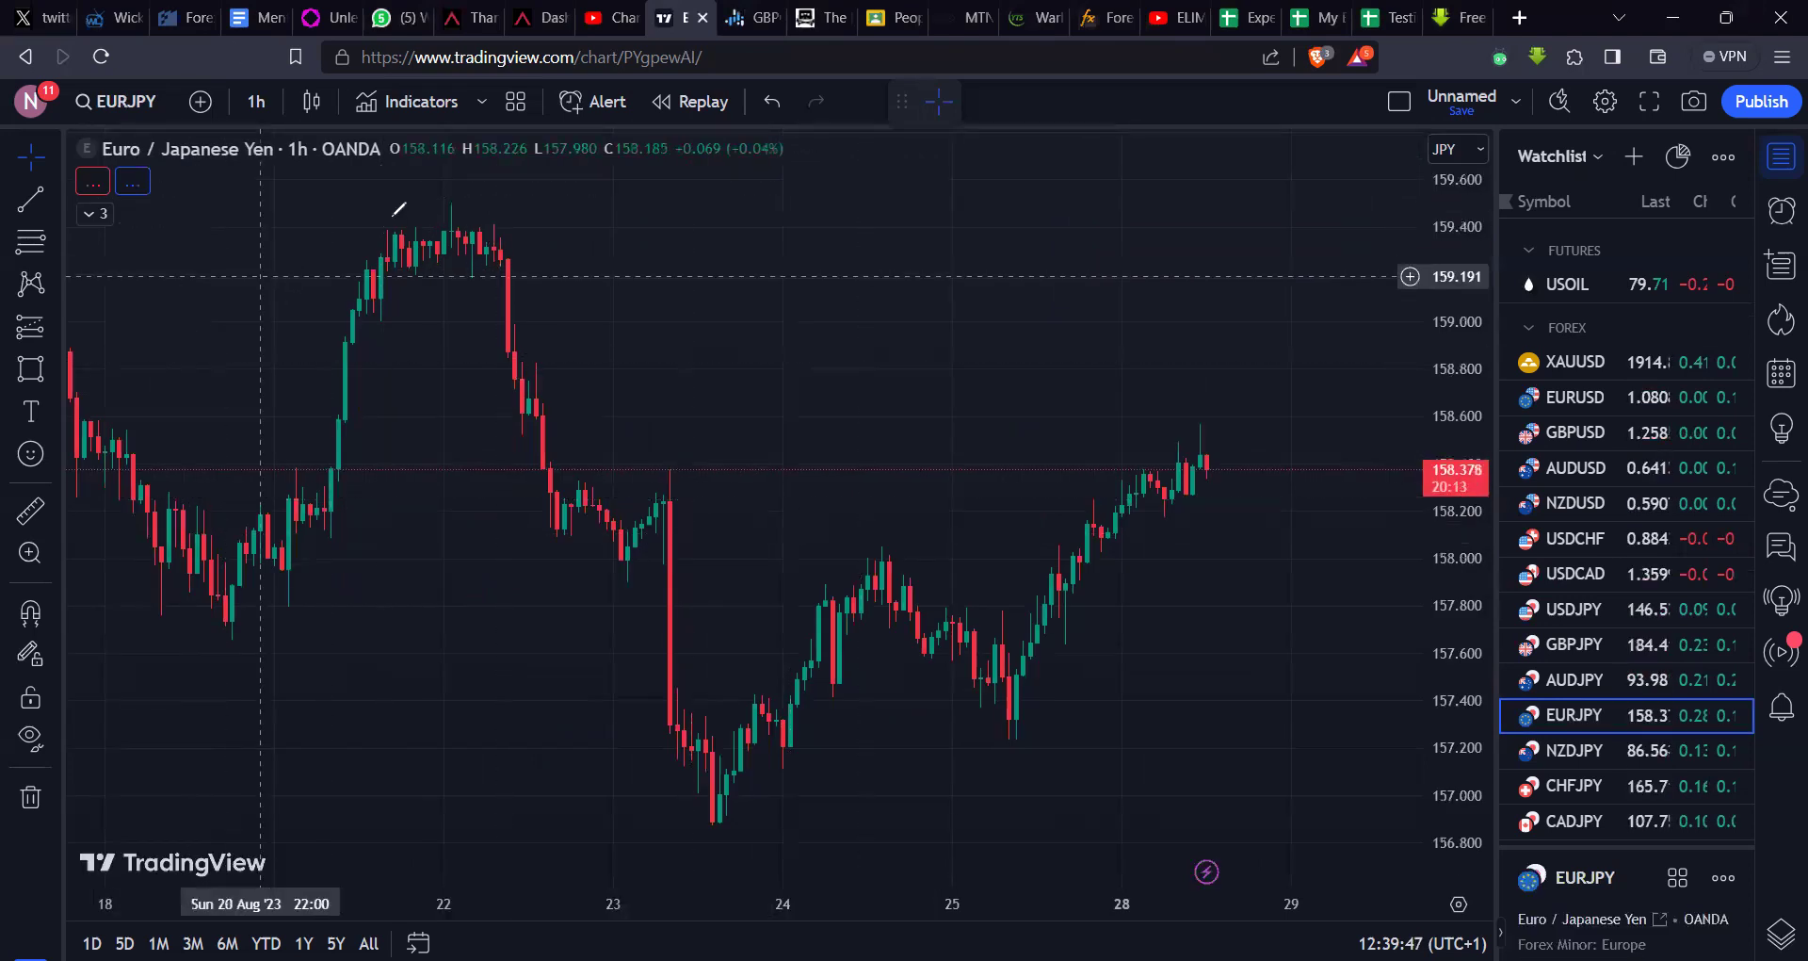
# Step: Mark EURJPY's highs beside the earlier long position, the 23 August low, the 24 August high and the 25 August low in red
pyautogui.moveTo(375, 235); pyautogui.dragTo(367, 215)
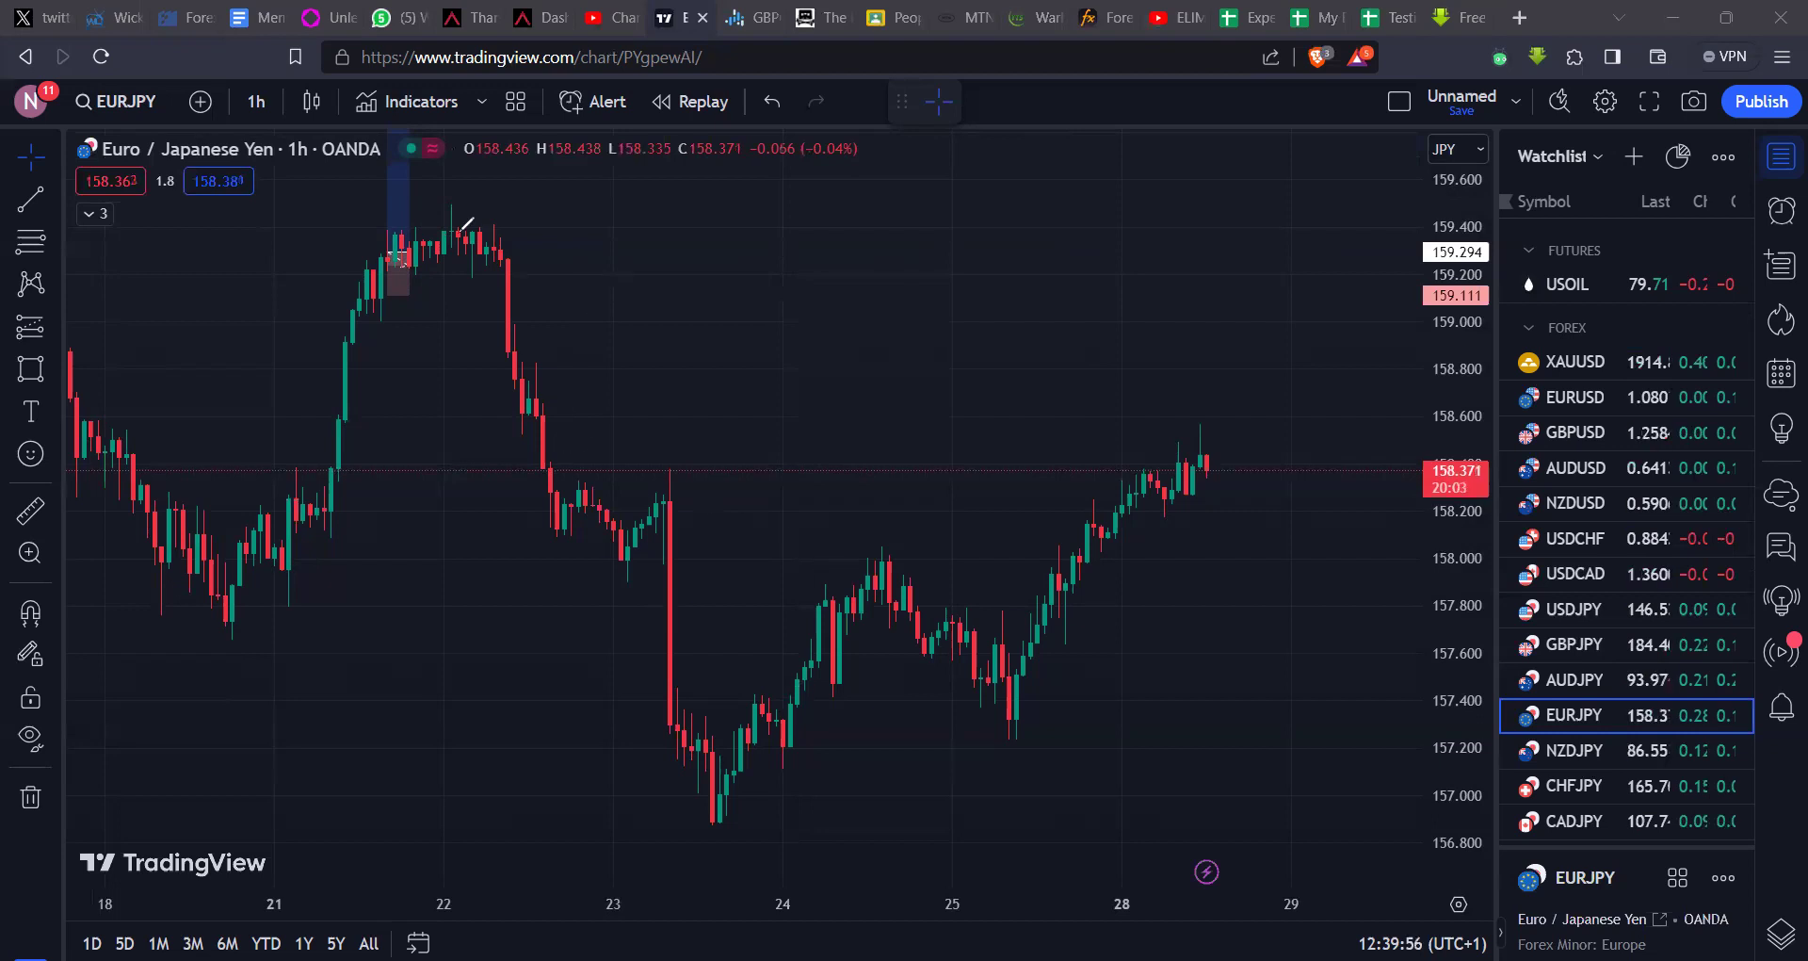
pyautogui.moveTo(386, 243); pyautogui.dragTo(523, 350)
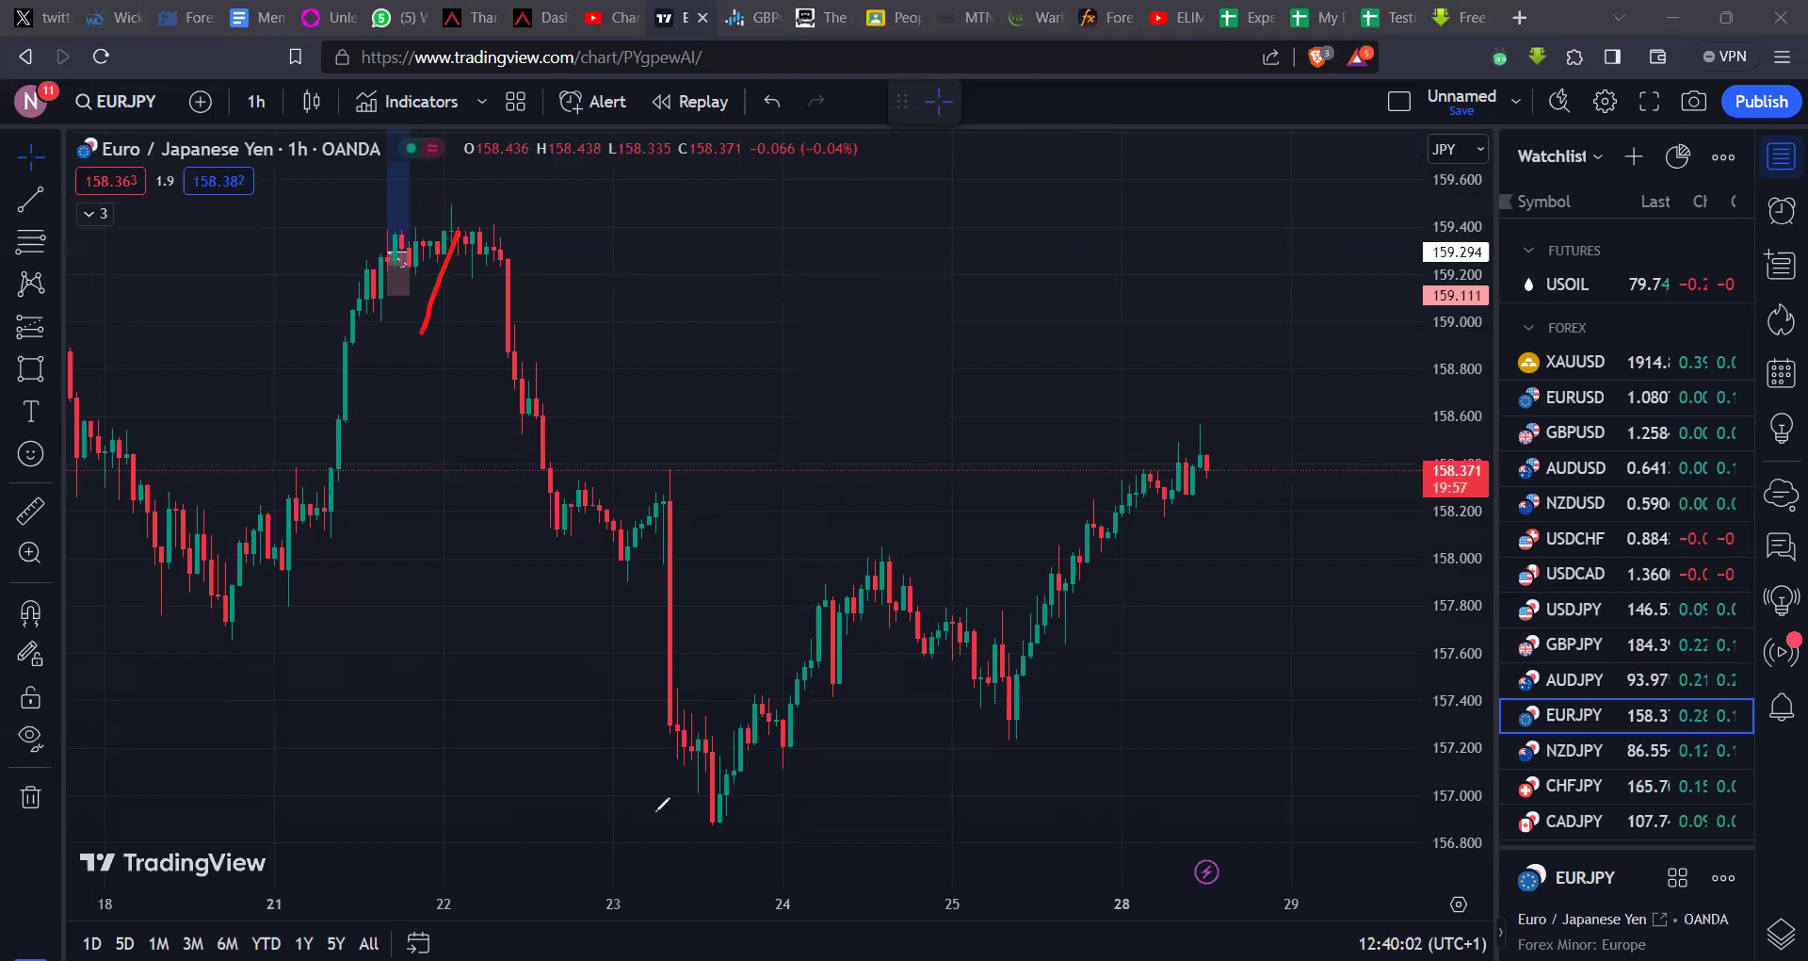
pyautogui.moveTo(883, 545); pyautogui.dragTo(886, 551)
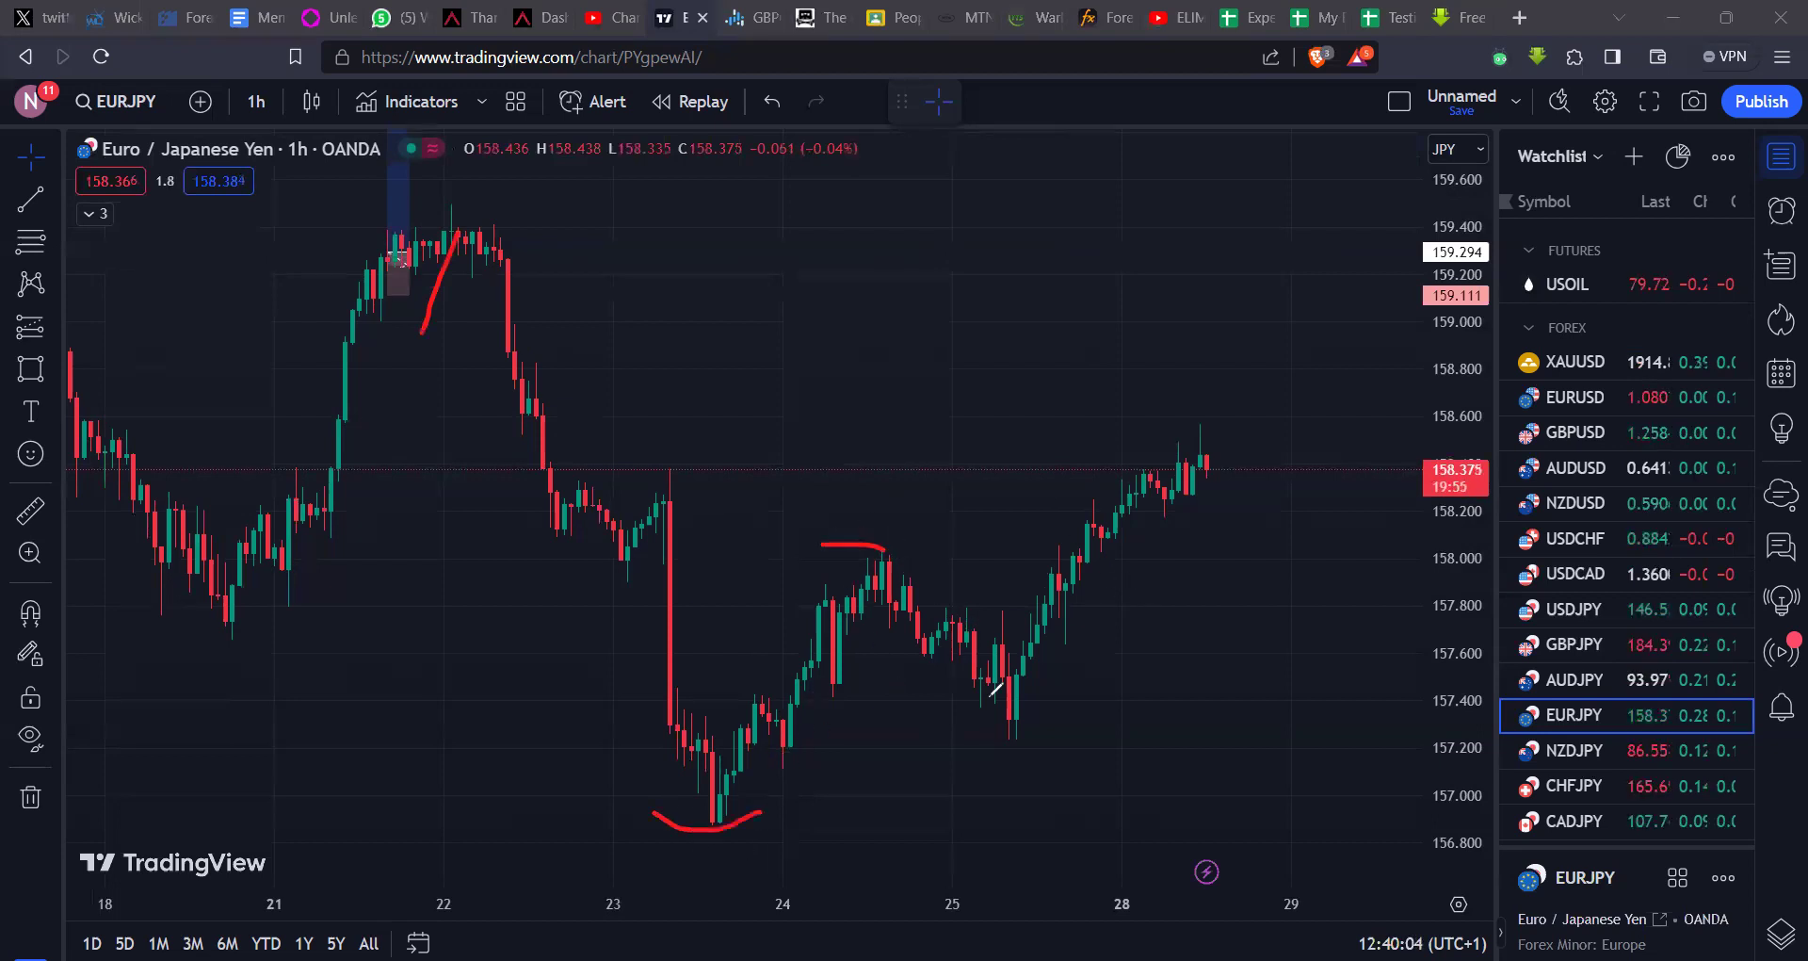
pyautogui.moveTo(962, 749); pyautogui.dragTo(1036, 766)
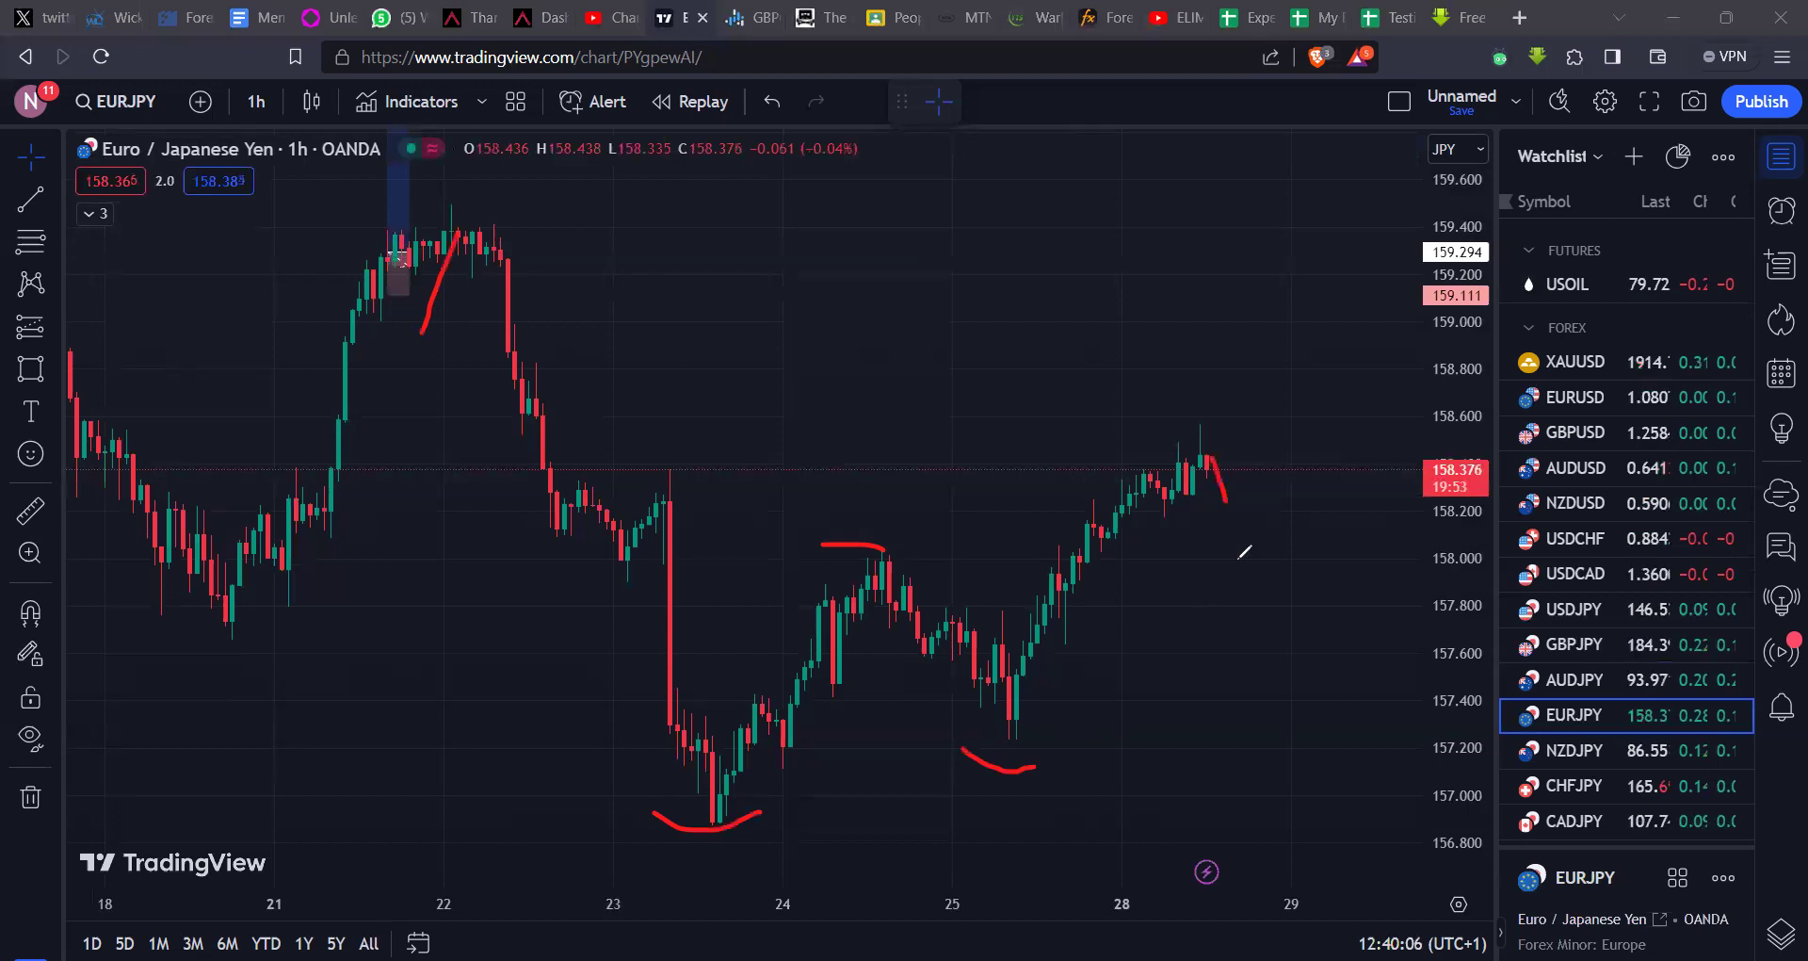
# Step: Sketch a projected EURJPY pullback to a red line near 157.700 and a stroke from the 22 August highs, and undo all the strokes
pyautogui.moveTo(1265, 539); pyautogui.dragTo(1316, 593)
pyautogui.moveTo(1185, 623); pyautogui.dragTo(1328, 629)
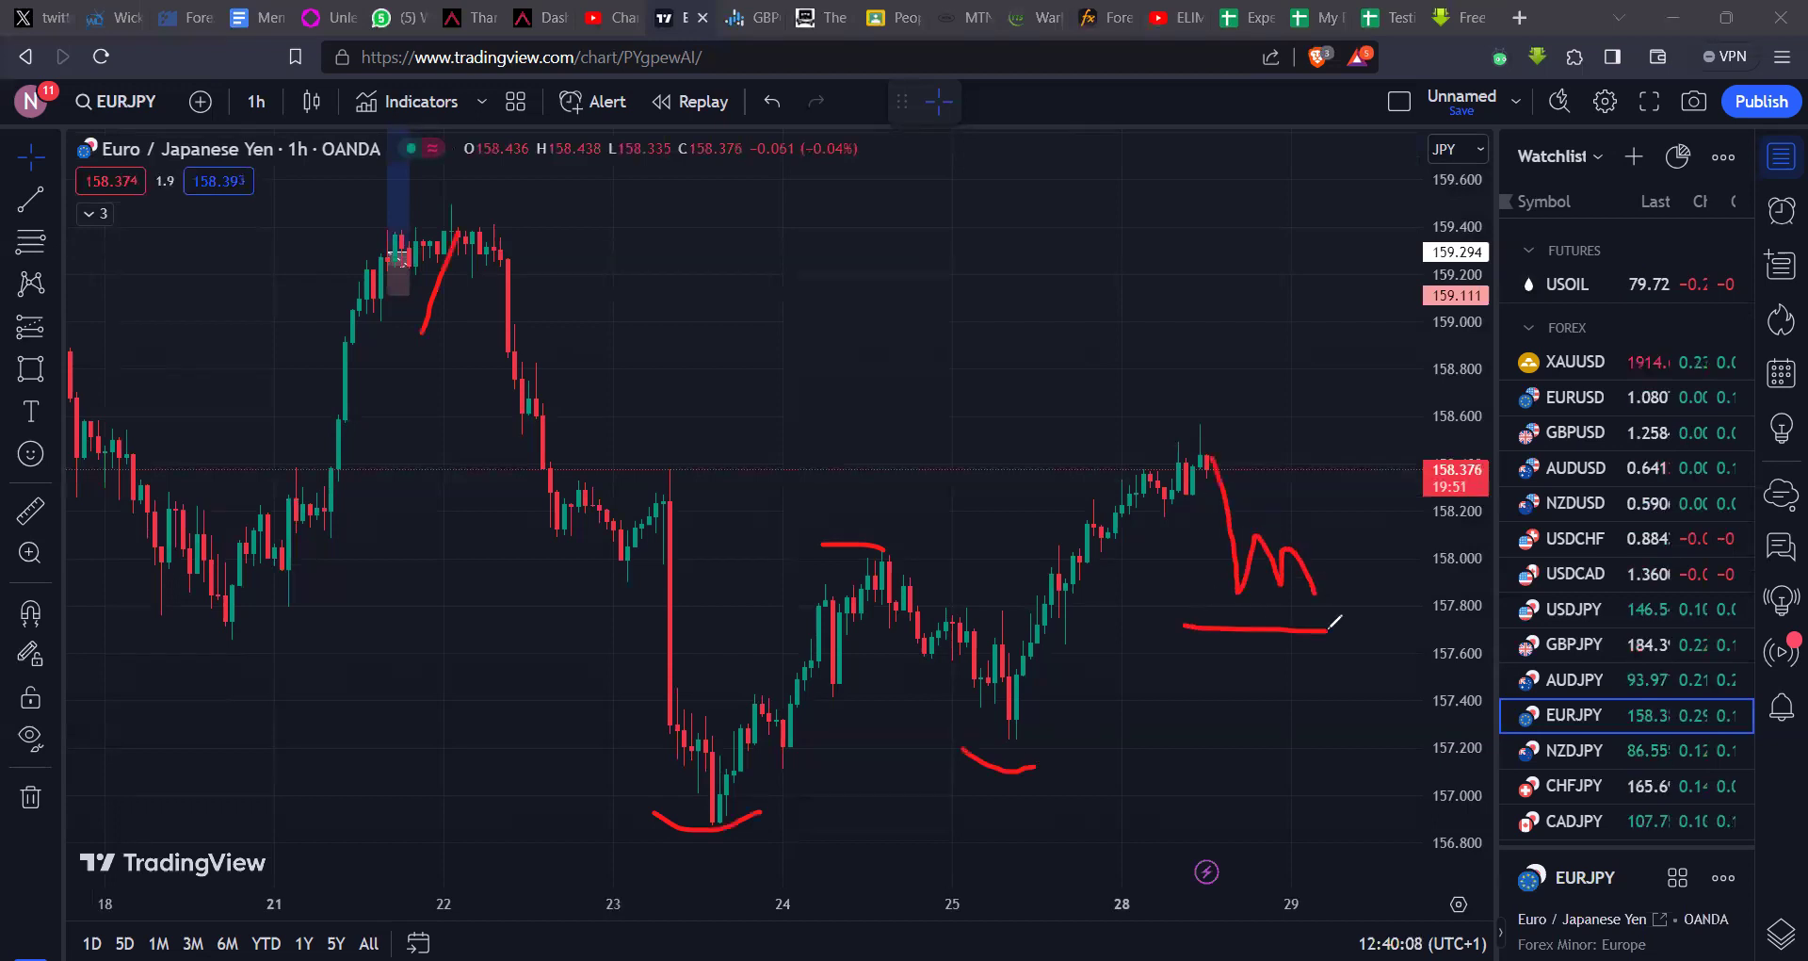
pyautogui.hotkey('ctrl', 'z')
pyautogui.hotkey('ctrl', 'z')
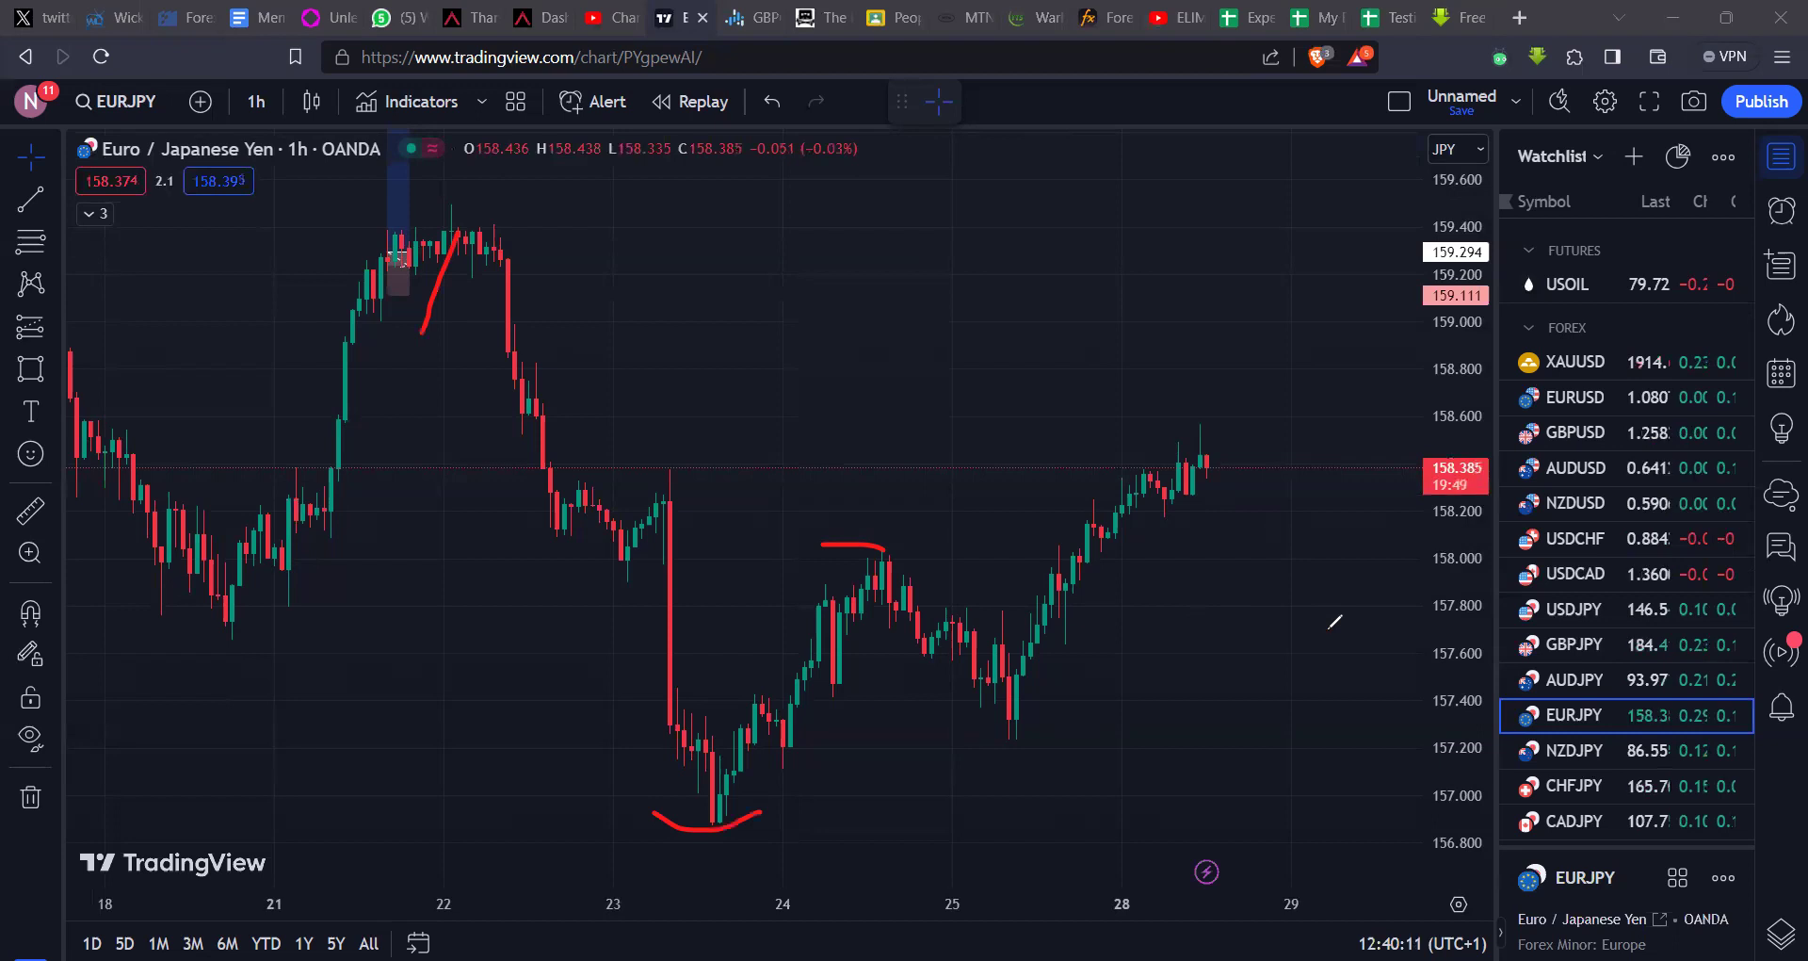
pyautogui.hotkey('ctrl', 'z')
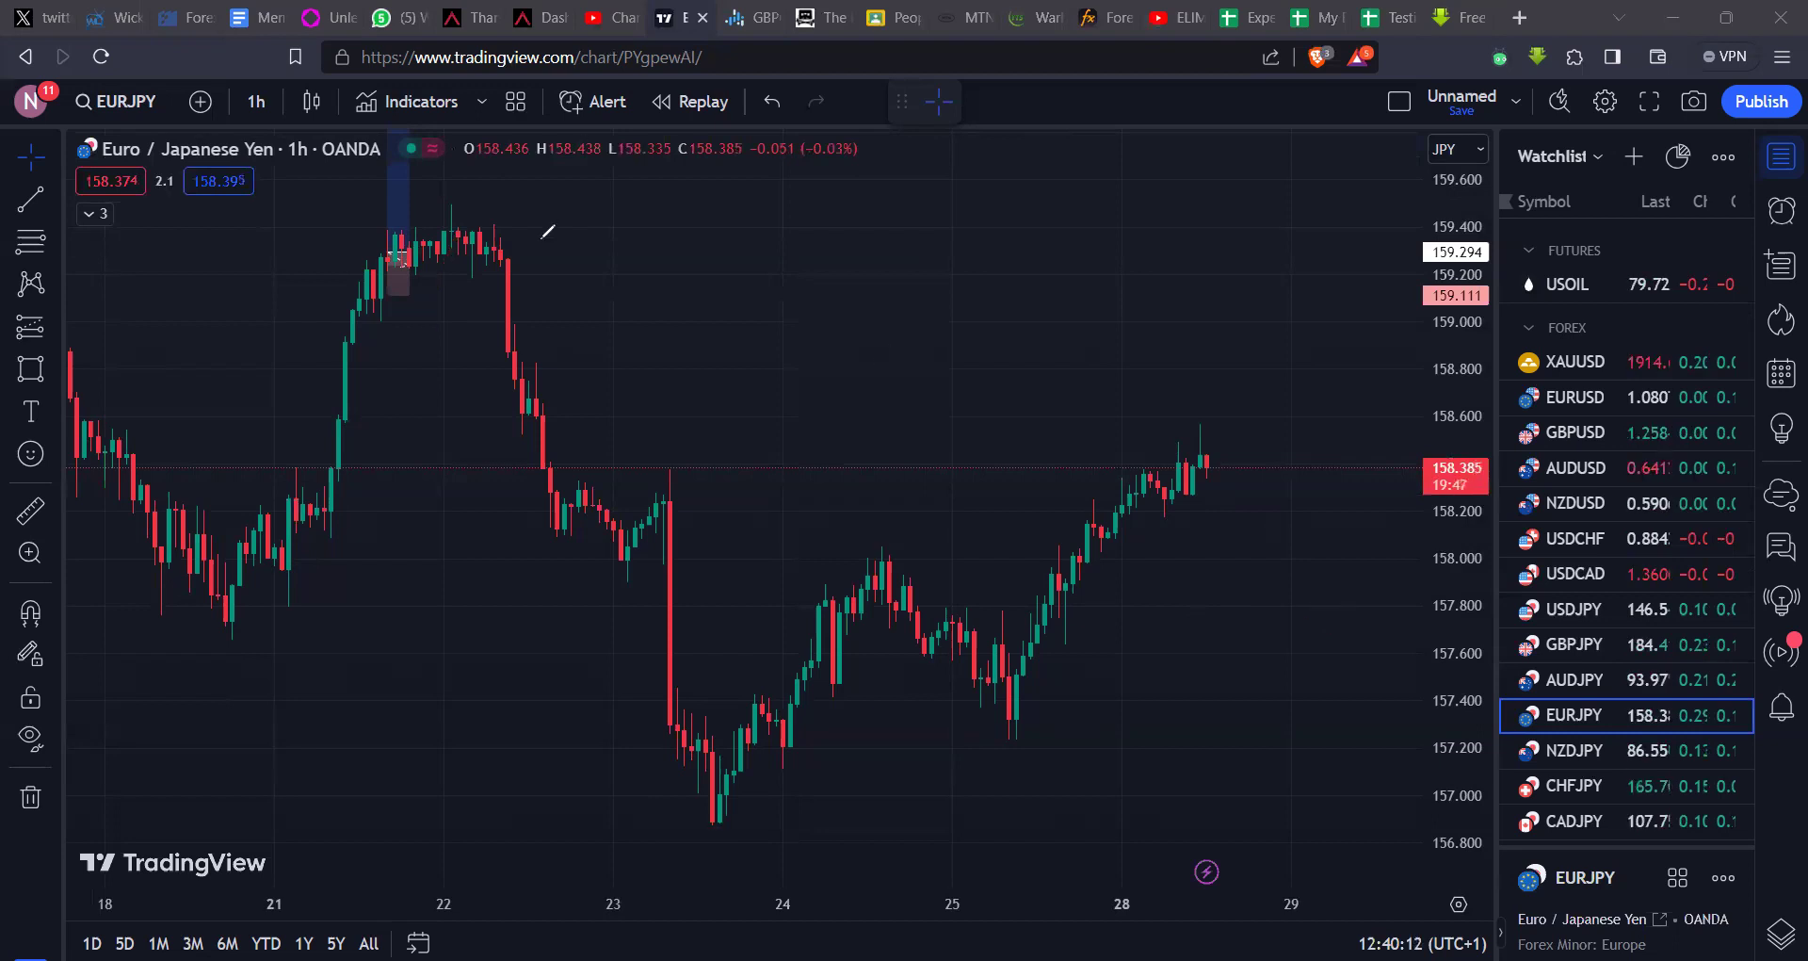
pyautogui.moveTo(436, 221); pyautogui.dragTo(743, 248)
pyautogui.hotkey('ctrl', 'z')
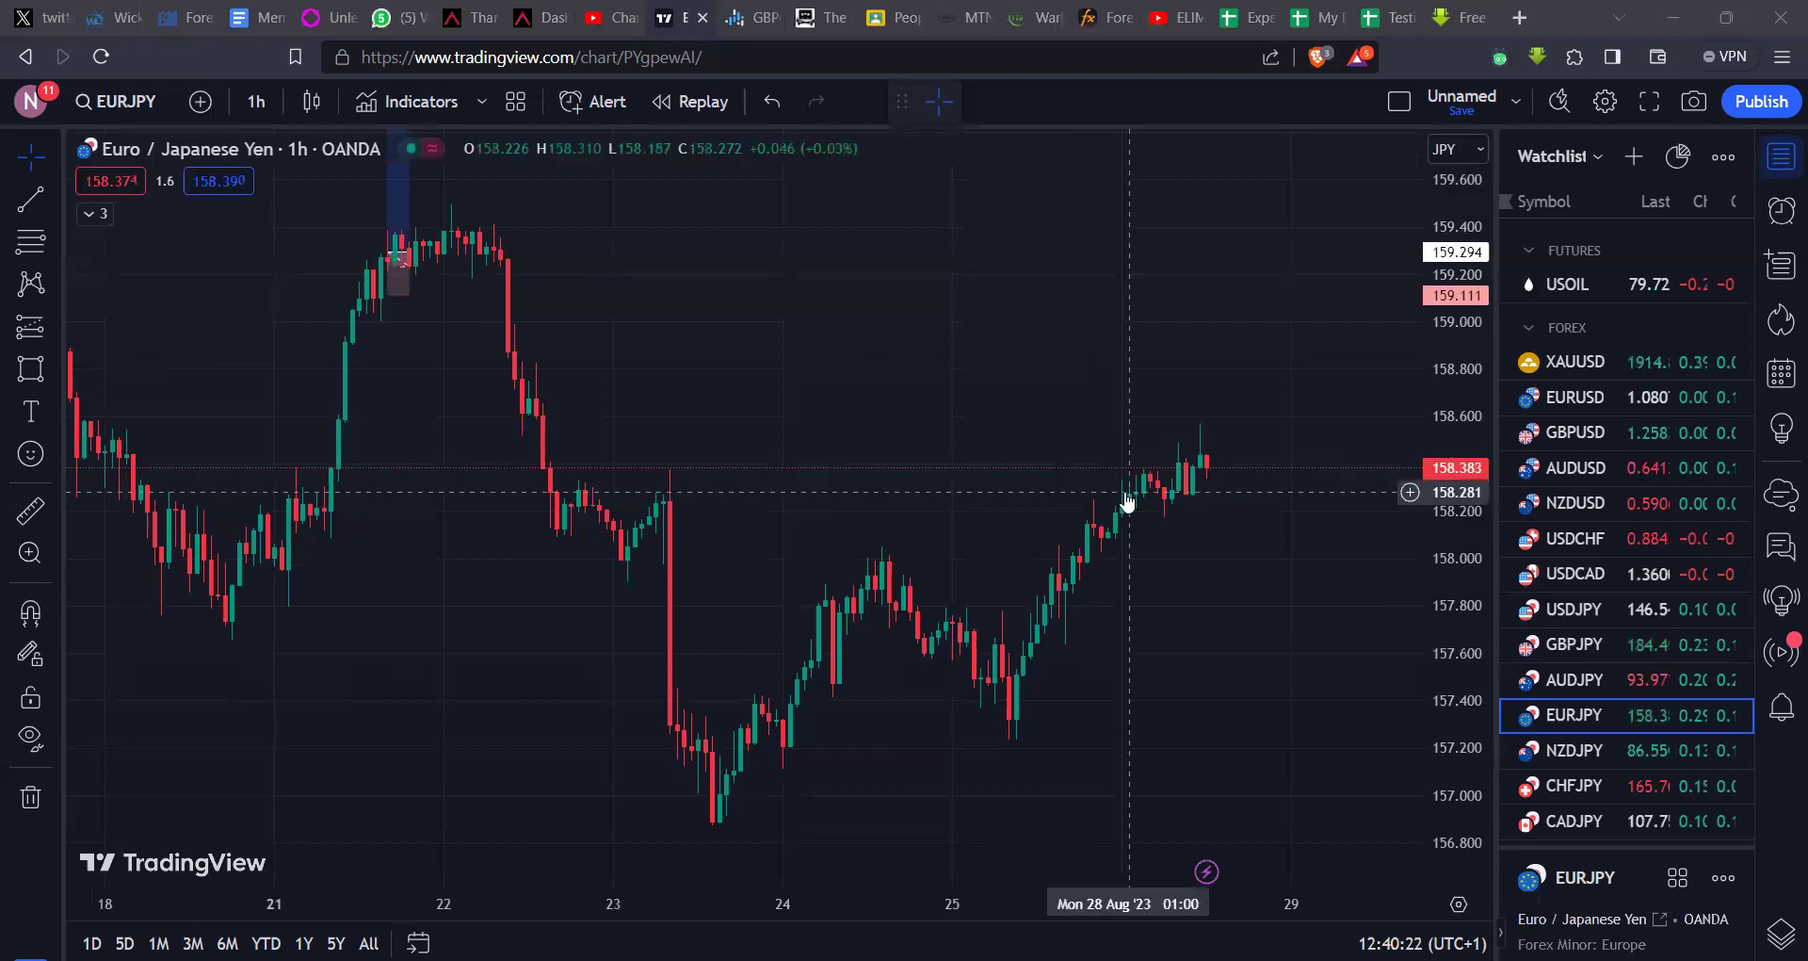
# Step: Set the chart to the 1D interval and switch the symbol to AUDCAD
pyautogui.write('1D')
pyautogui.press('Return')
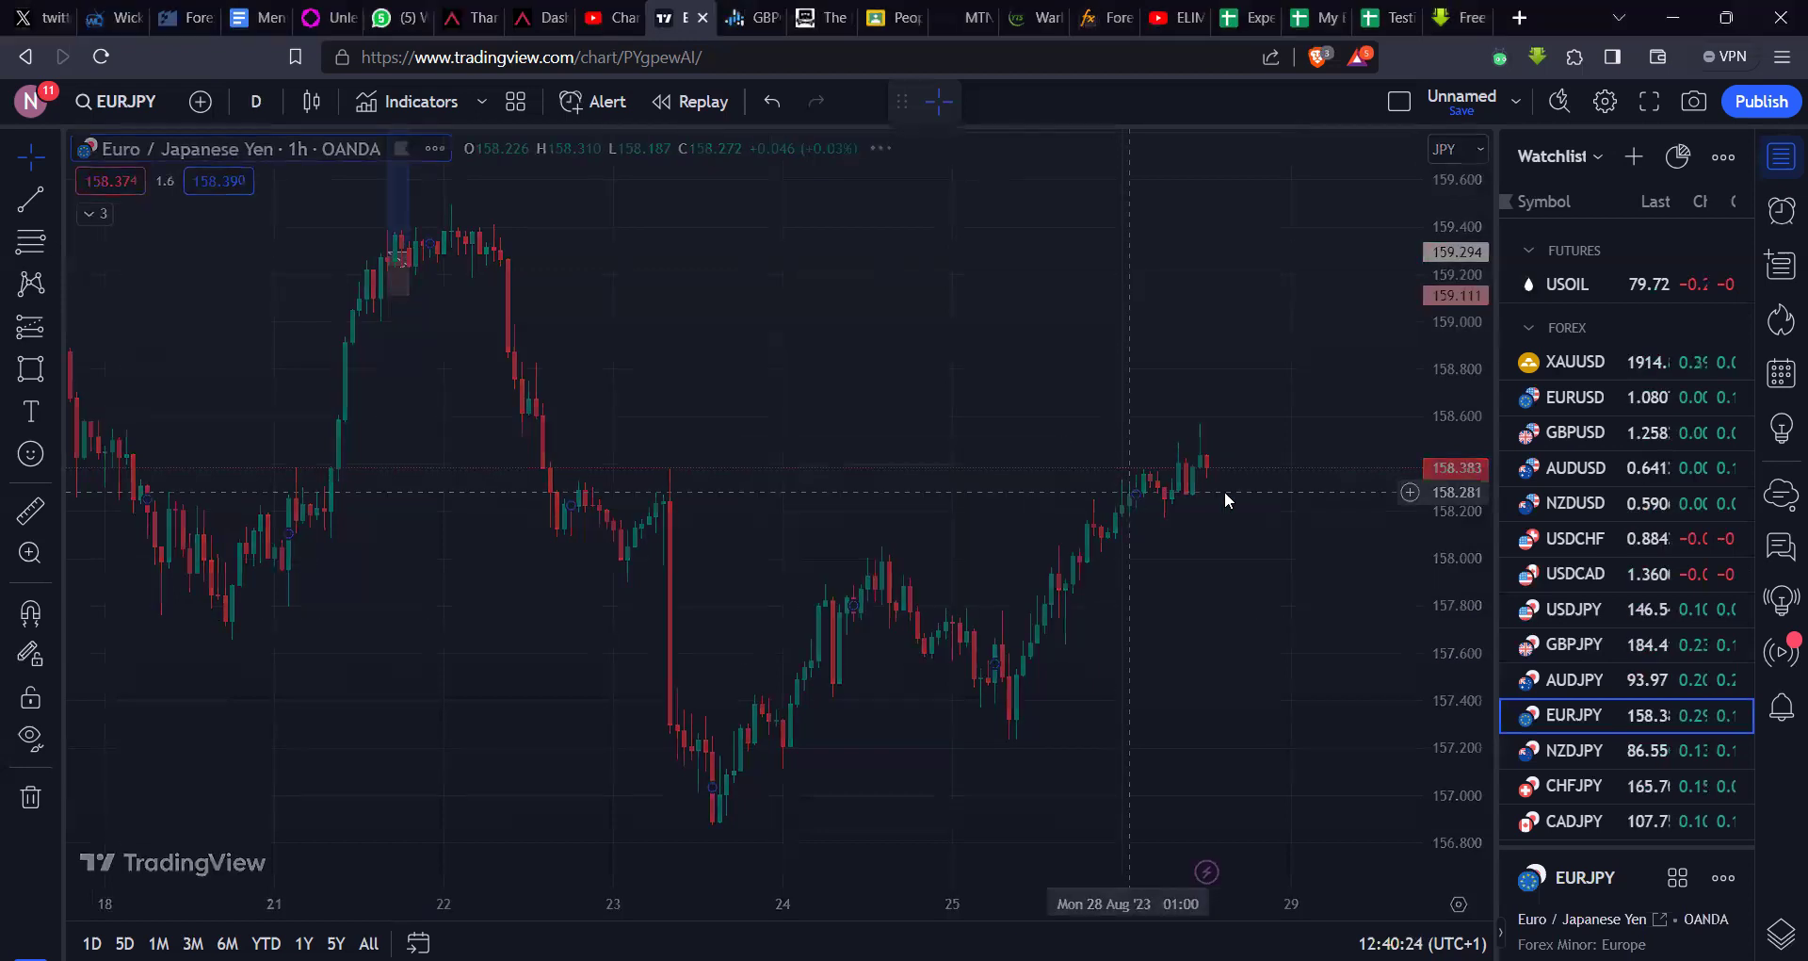
pyautogui.scroll(-5, 1601, 718)
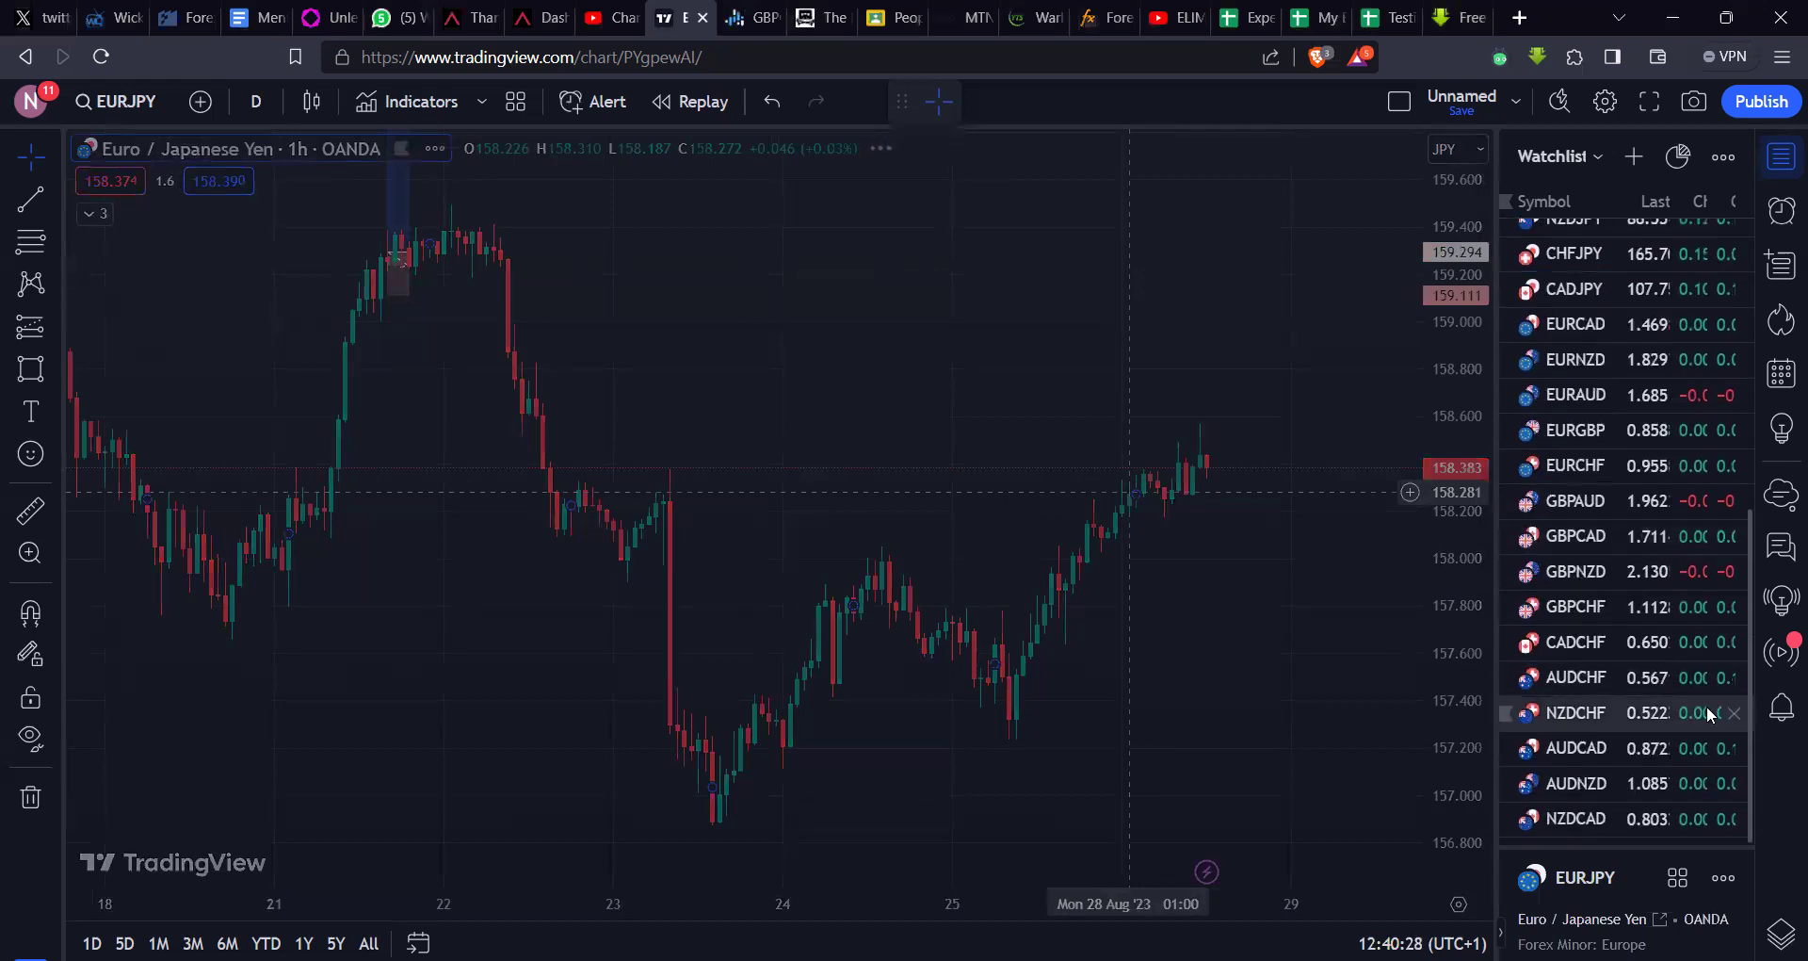
pyautogui.click(1592, 752)
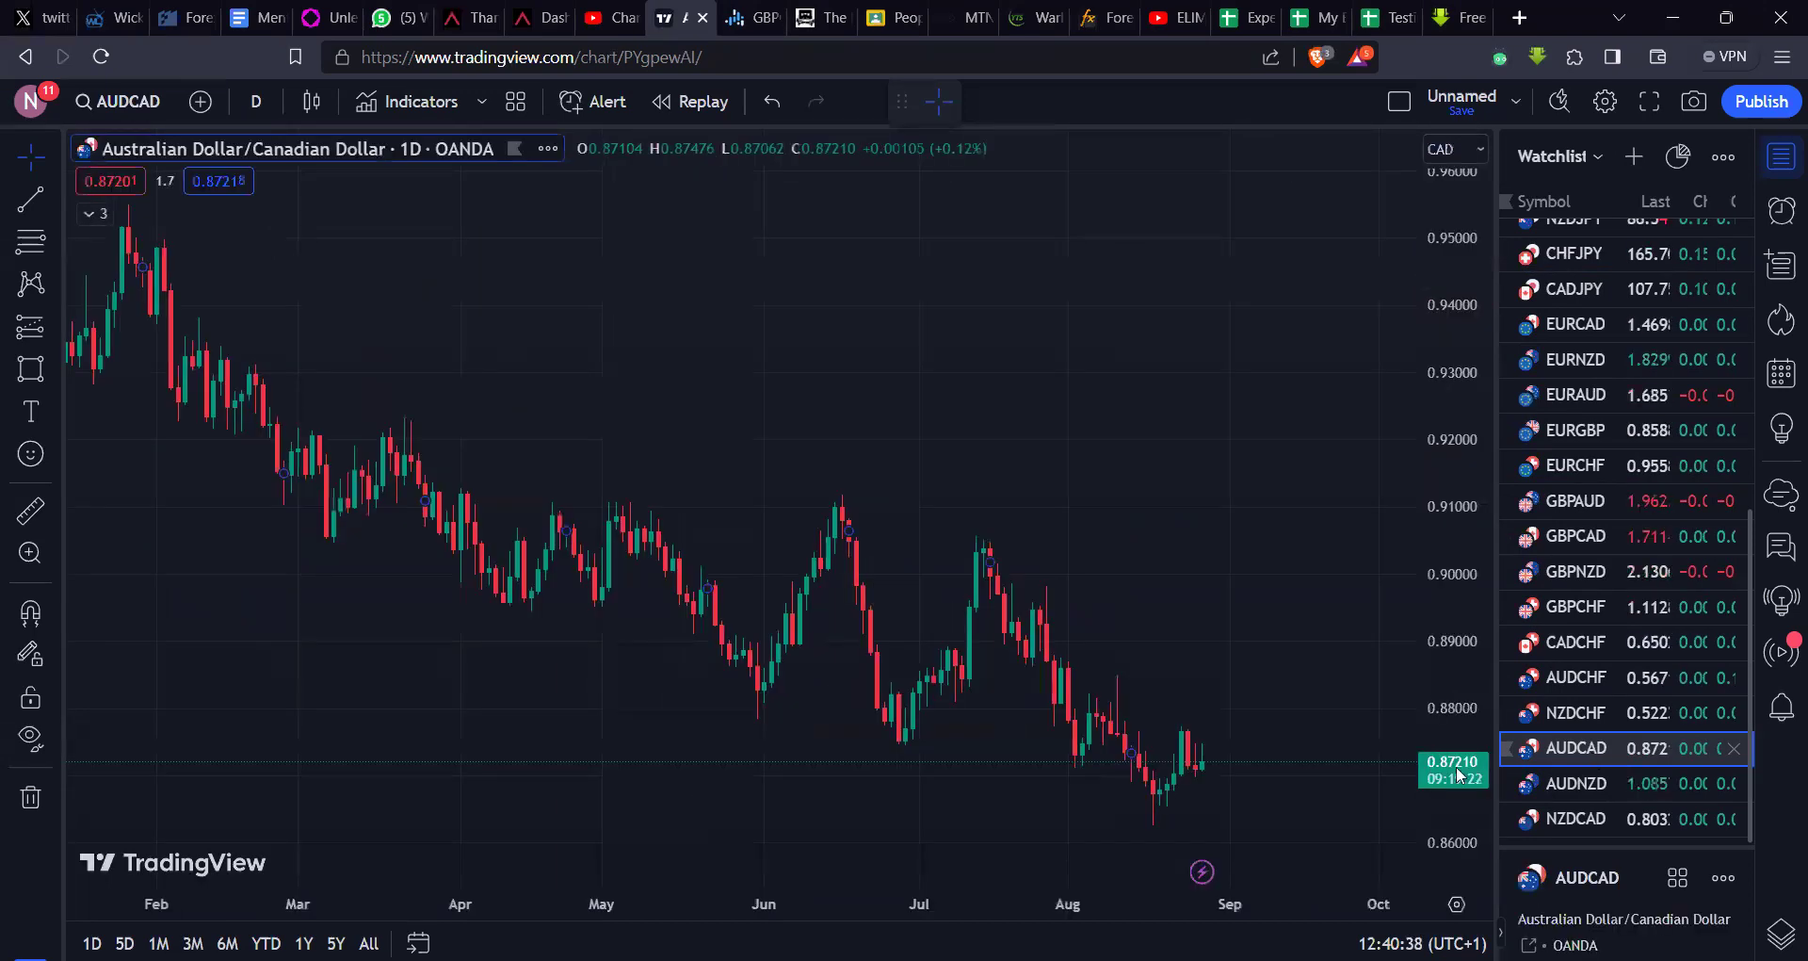
# Step: Examine AUDCAD's daily price swings from the early 2023 high to the latest August candles
pyautogui.scroll(-3, 1260, 748)
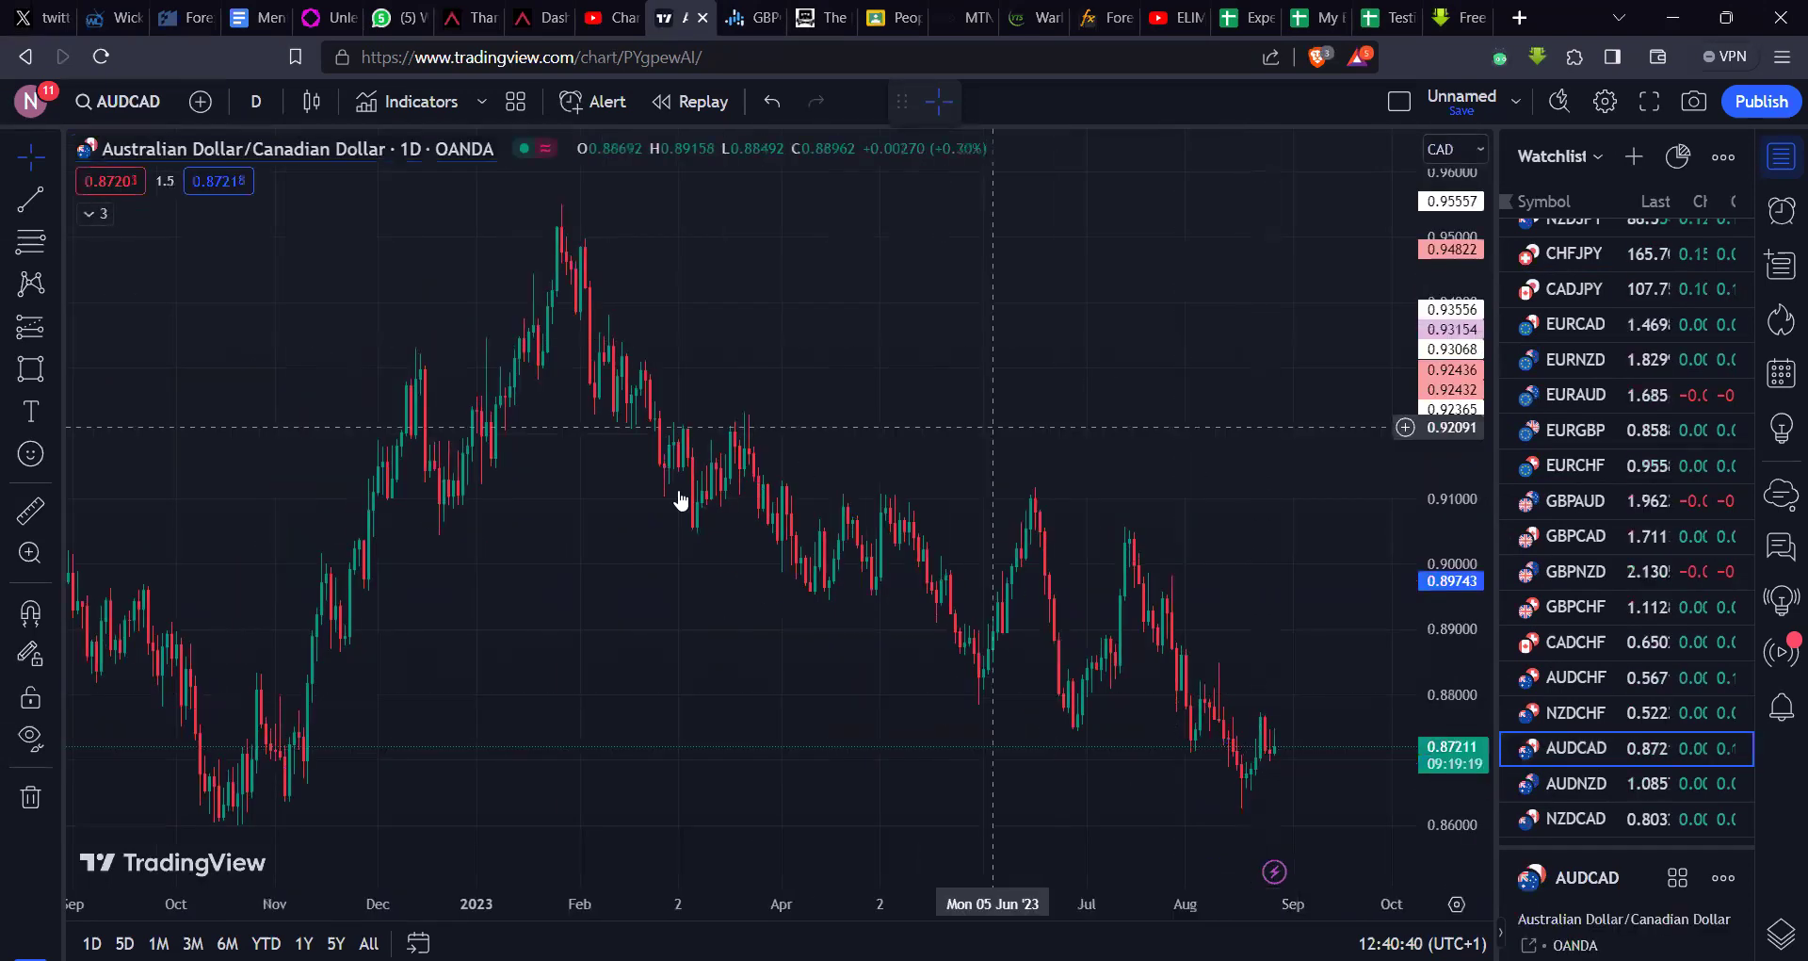
pyautogui.hscroll(5, 643, 499)
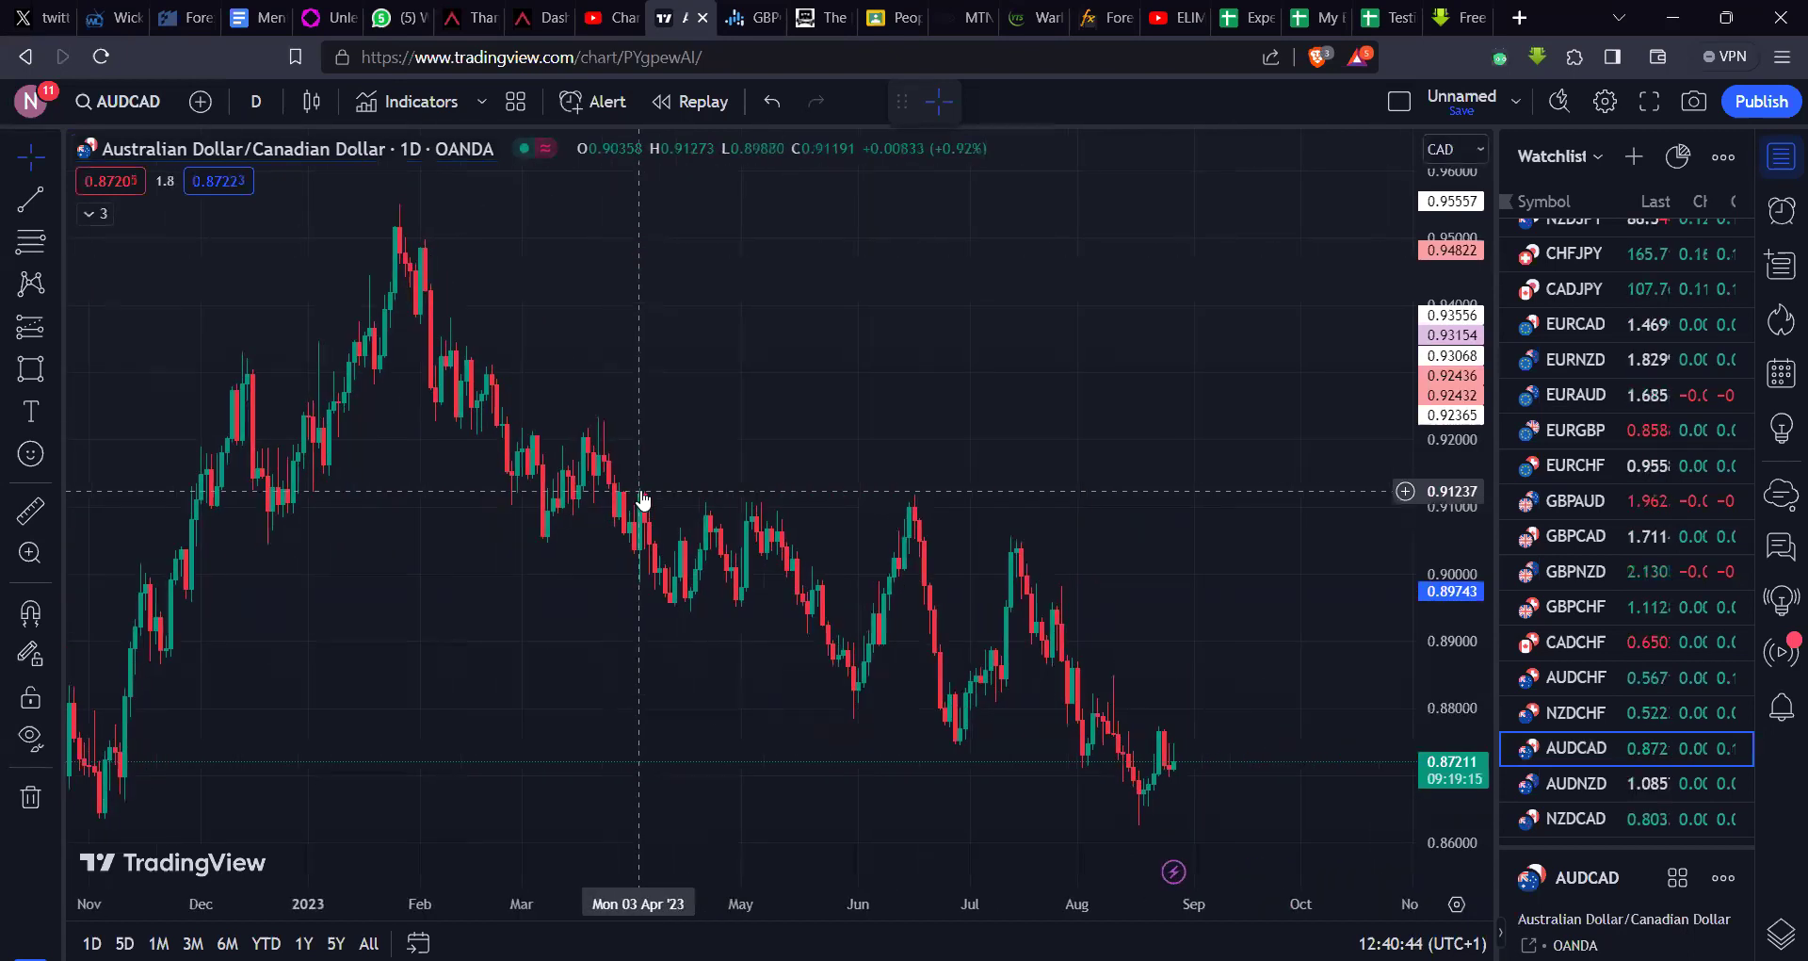
pyautogui.scroll(1, 1037, 461)
pyautogui.scroll(2, 1037, 462)
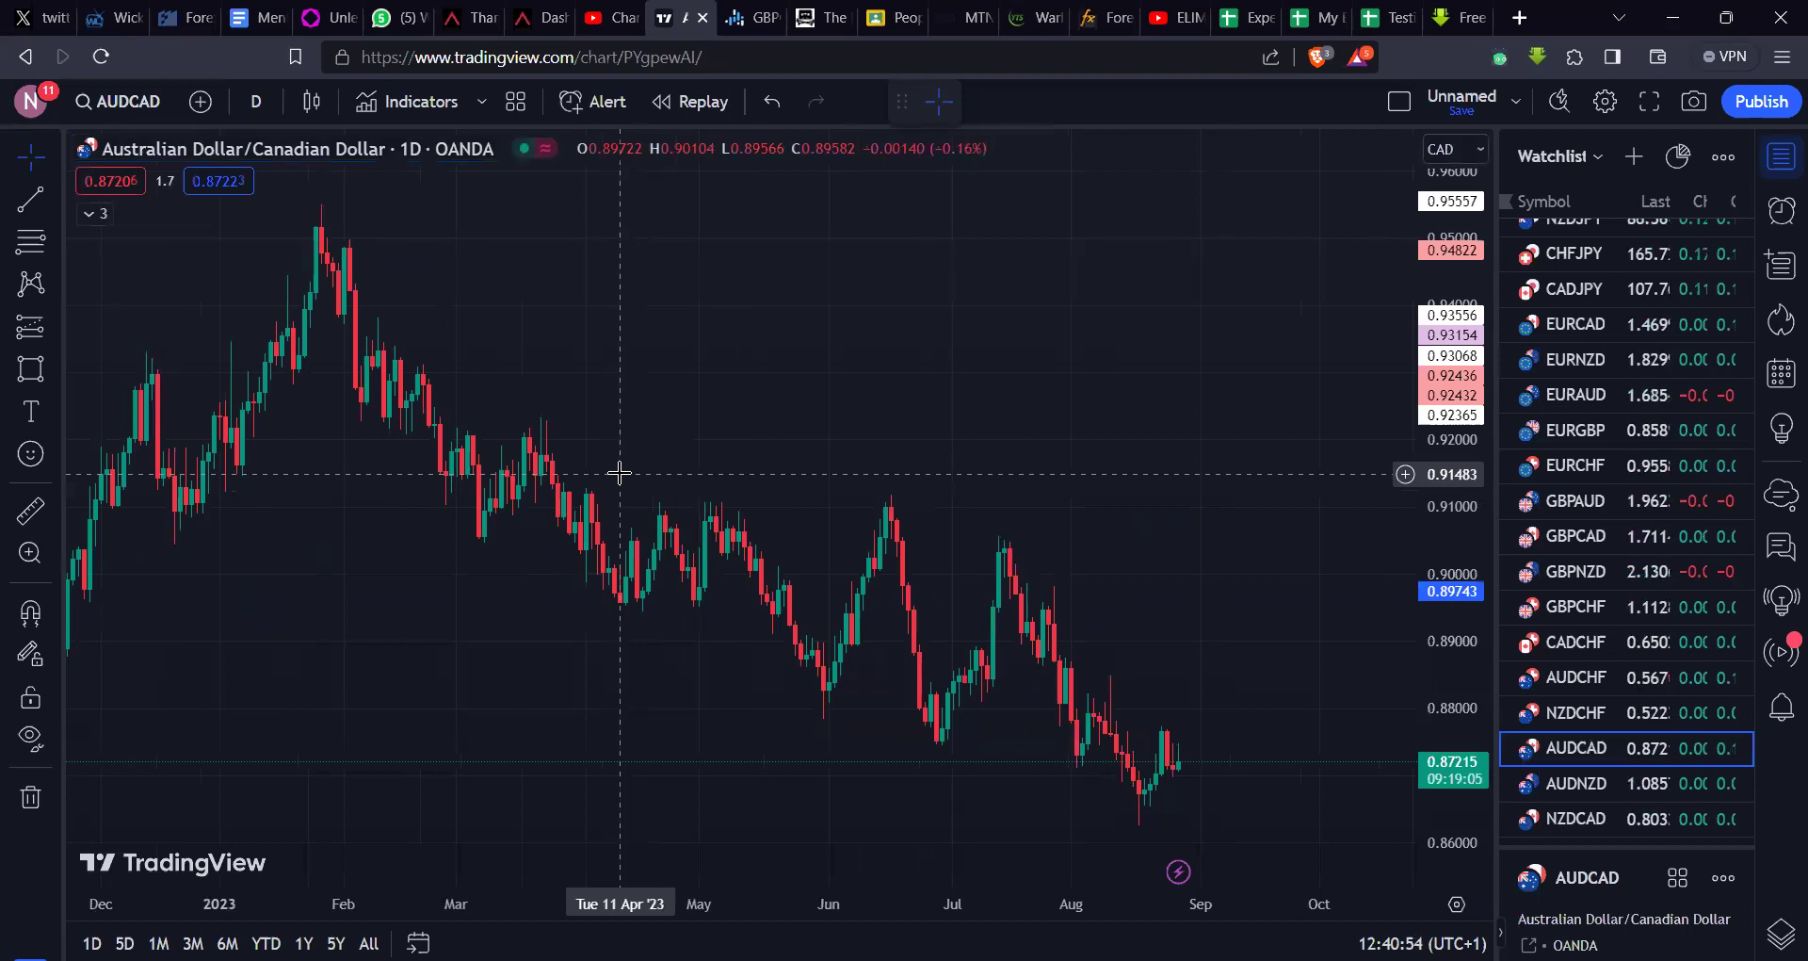
pyautogui.scroll(5, 620, 473)
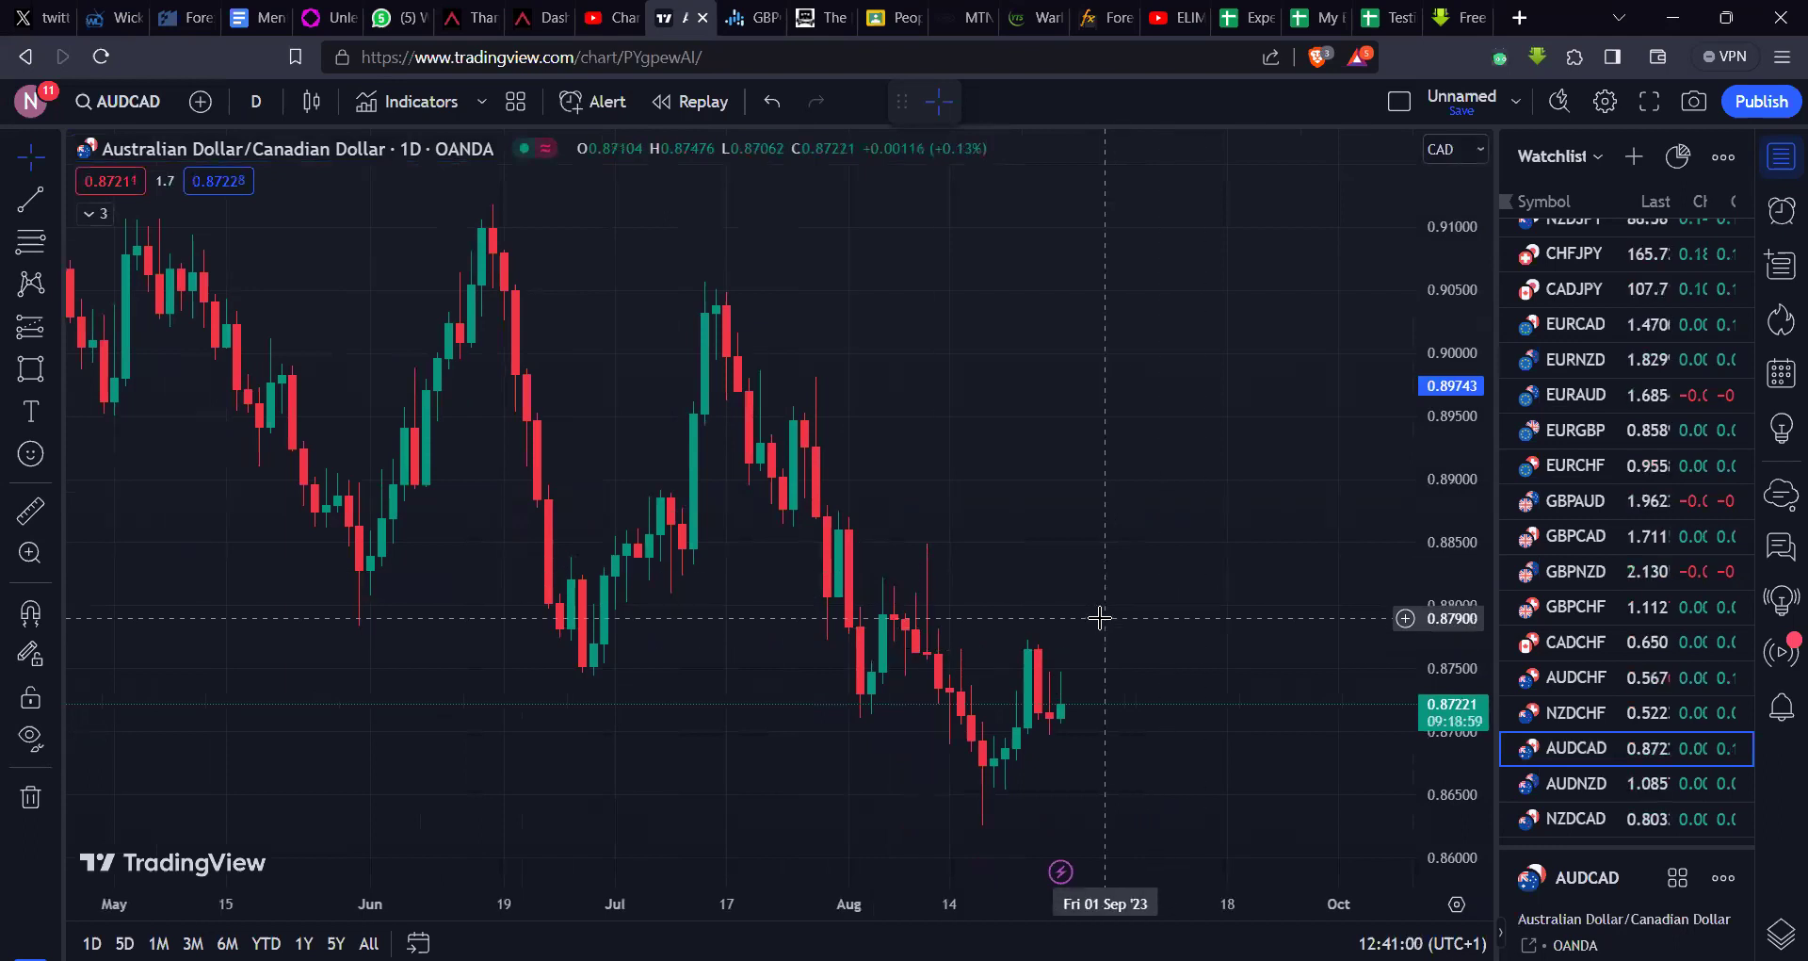
# Step: Set the AUDCAD chart to the 1h interval and bring the latest August swings into view
pyautogui.scroll(-1, 1100, 618)
pyautogui.scroll(2, 1101, 617)
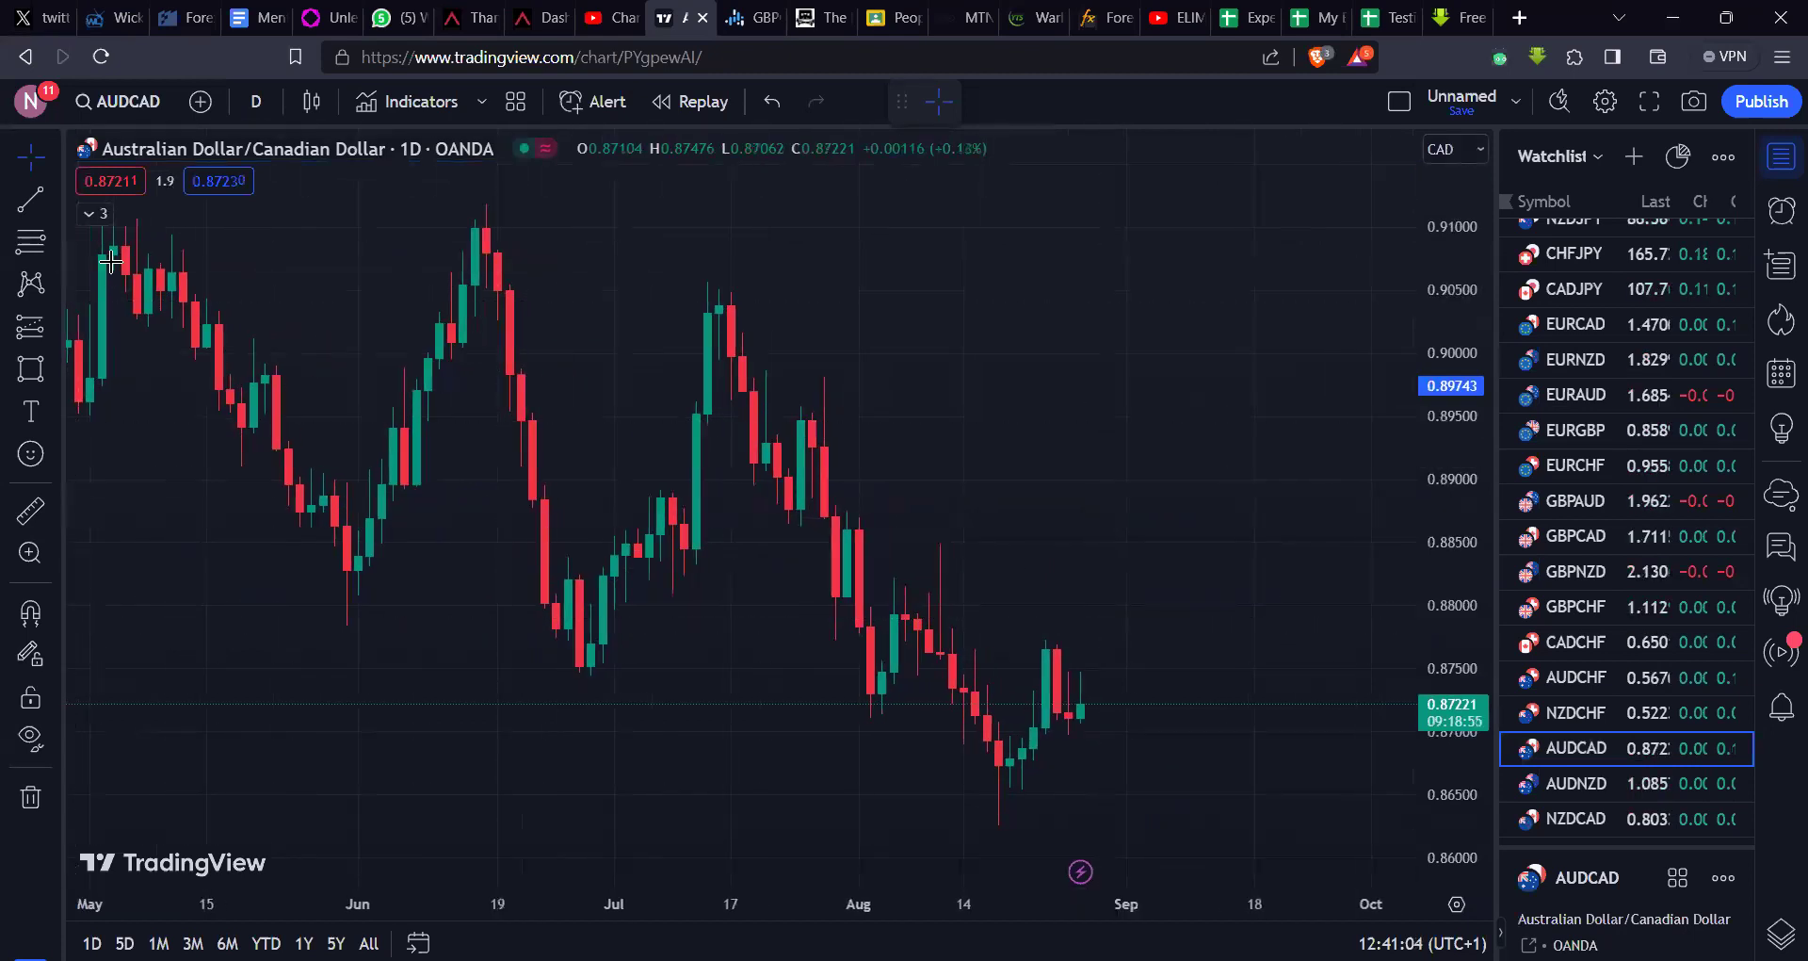
pyautogui.write('2')
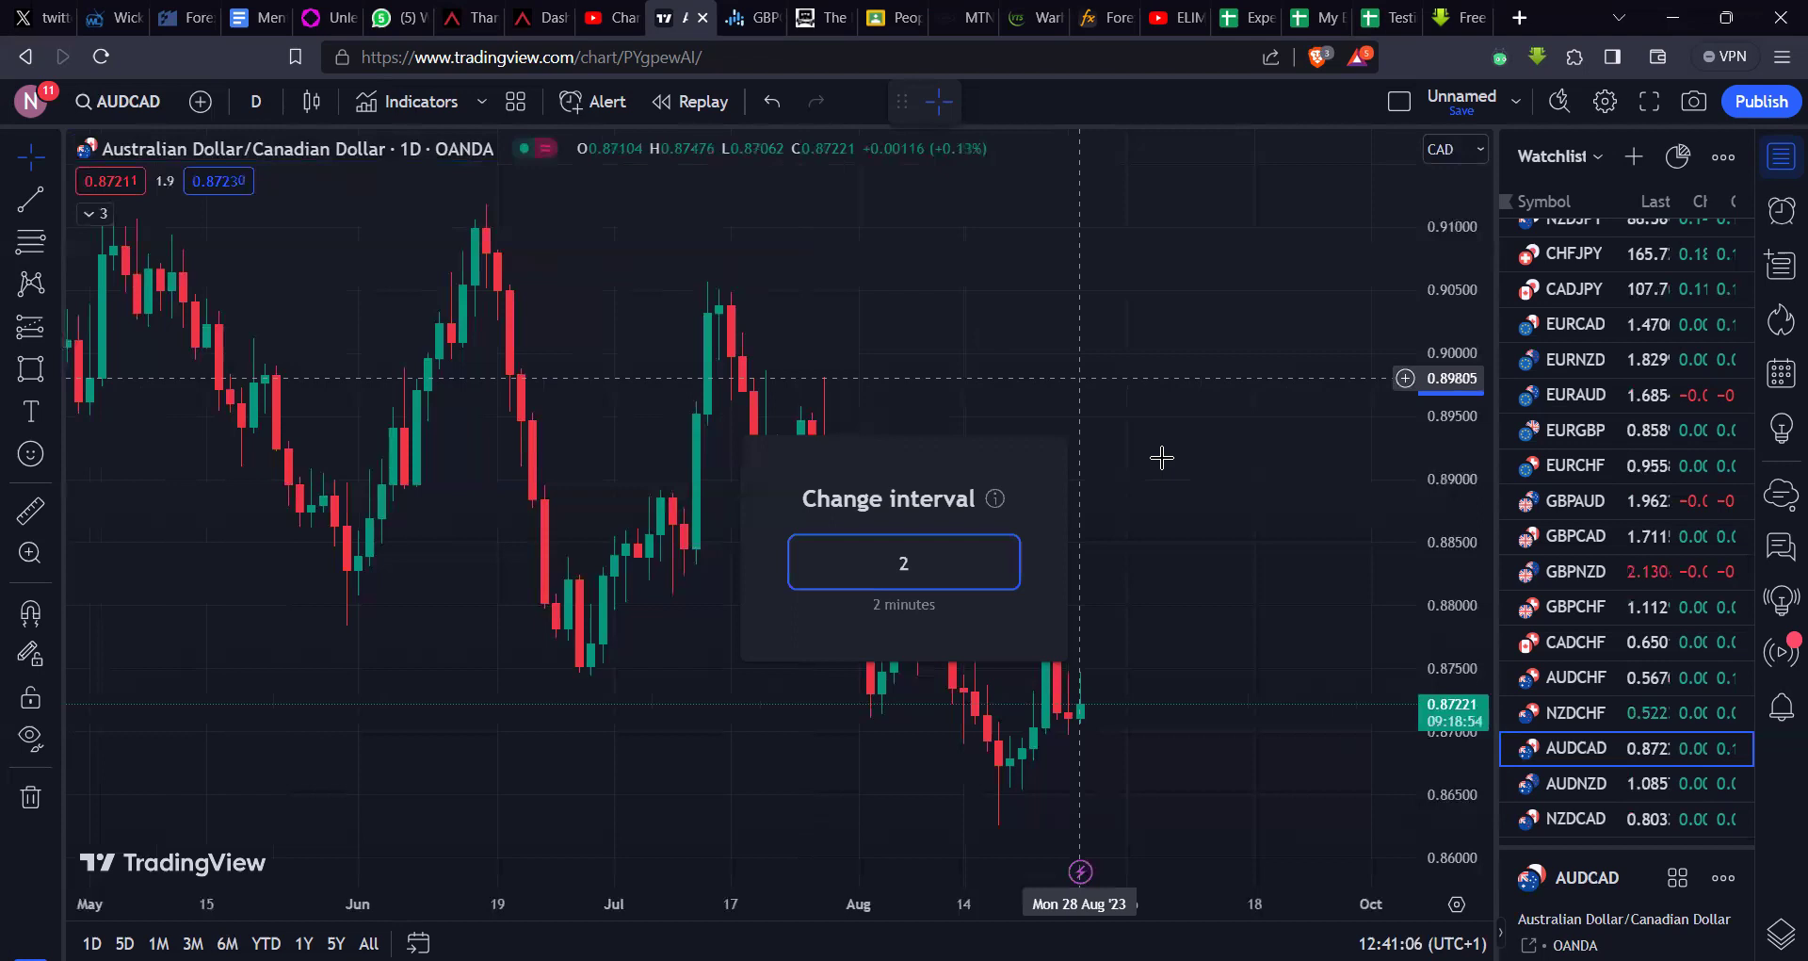
pyautogui.press('Escape')
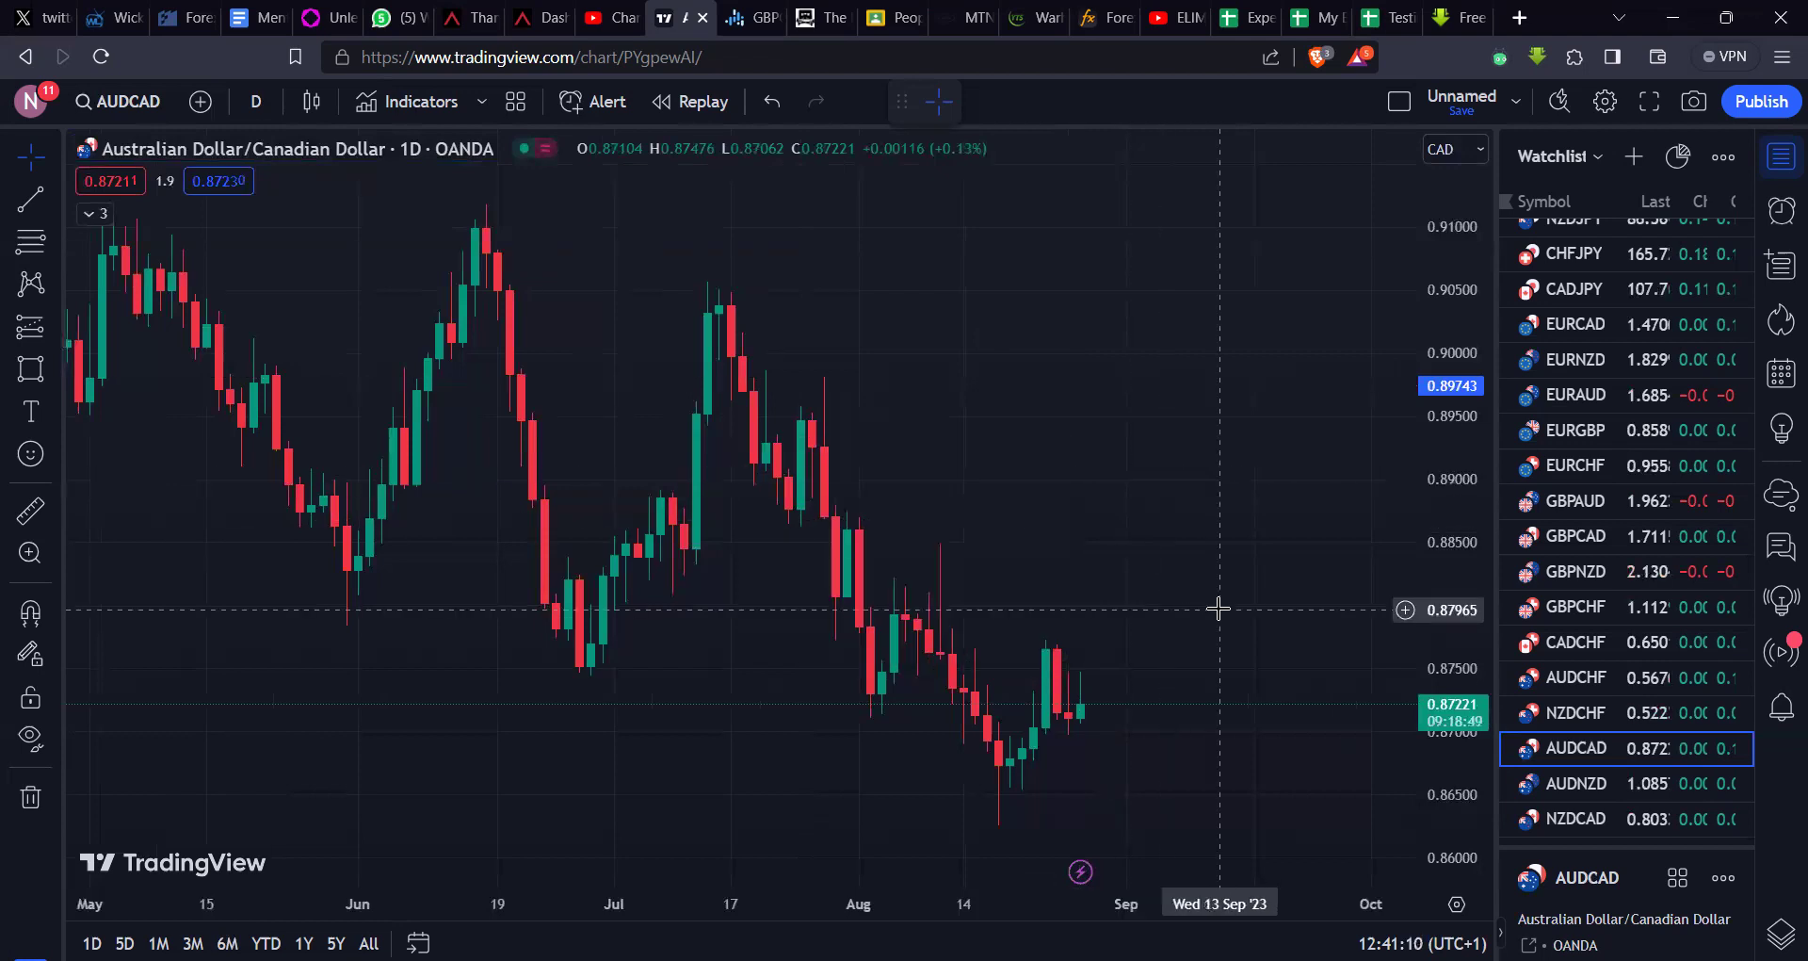
pyautogui.write('60')
pyautogui.press('Return')
pyautogui.scroll(-6, 1218, 608)
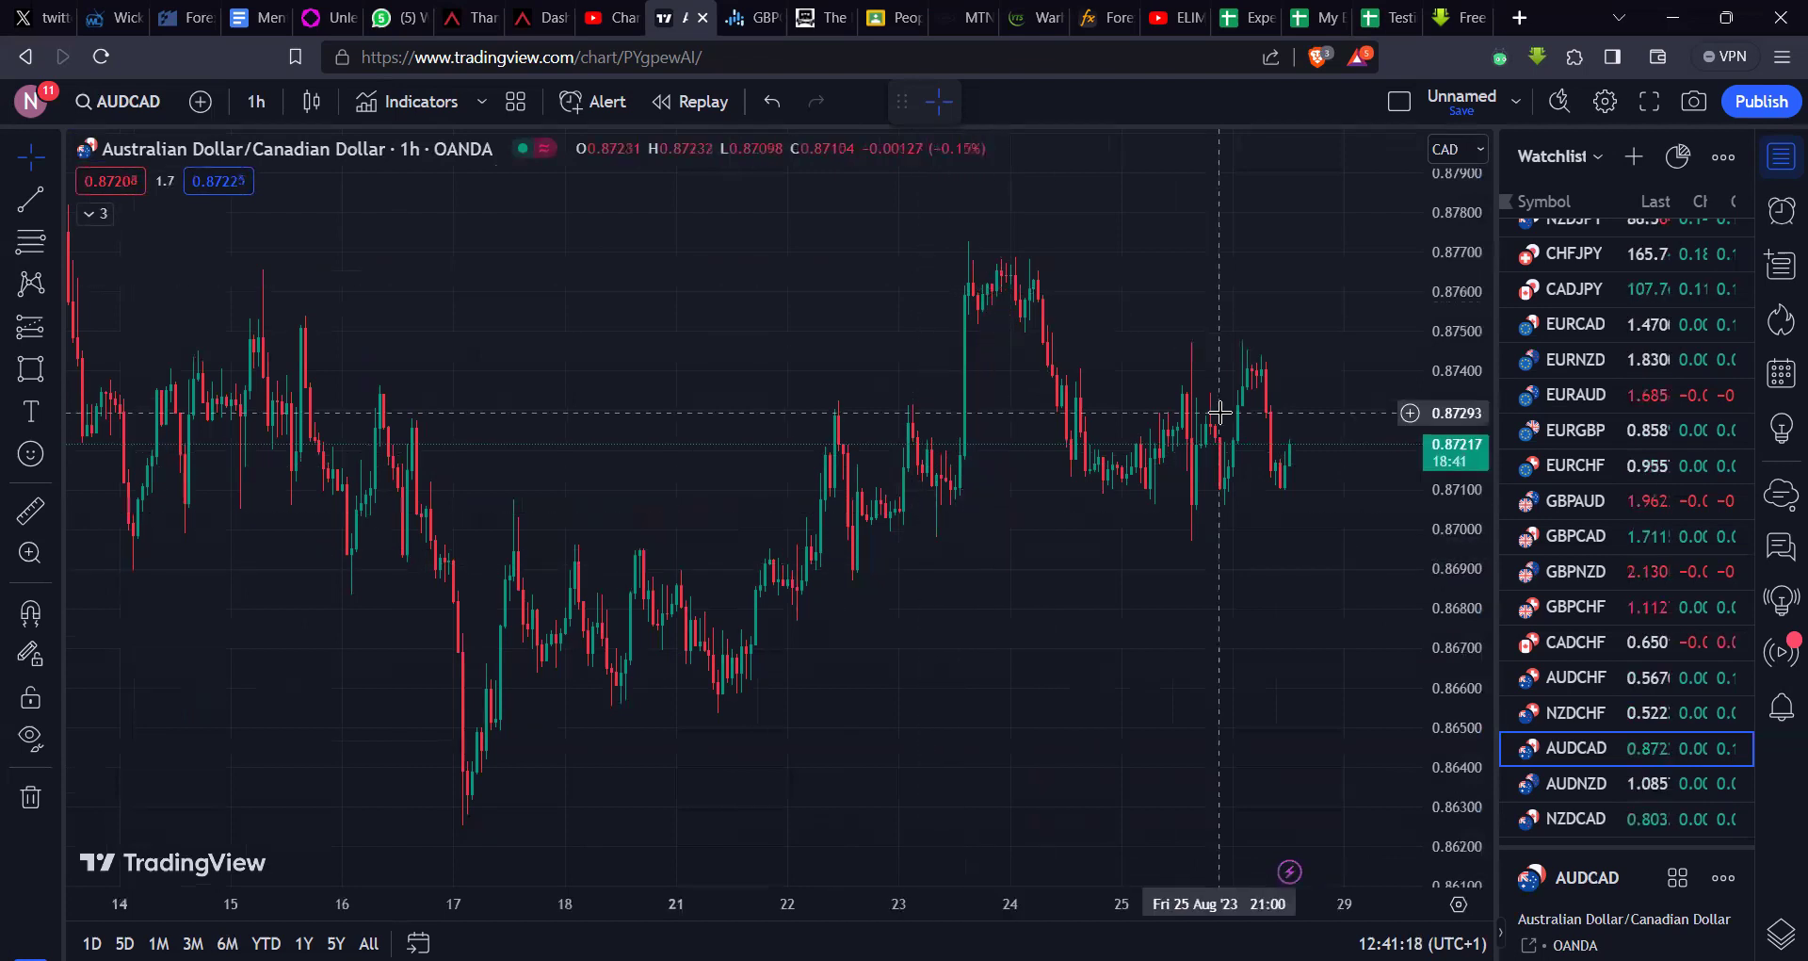
pyautogui.hscroll(5, 980, 493)
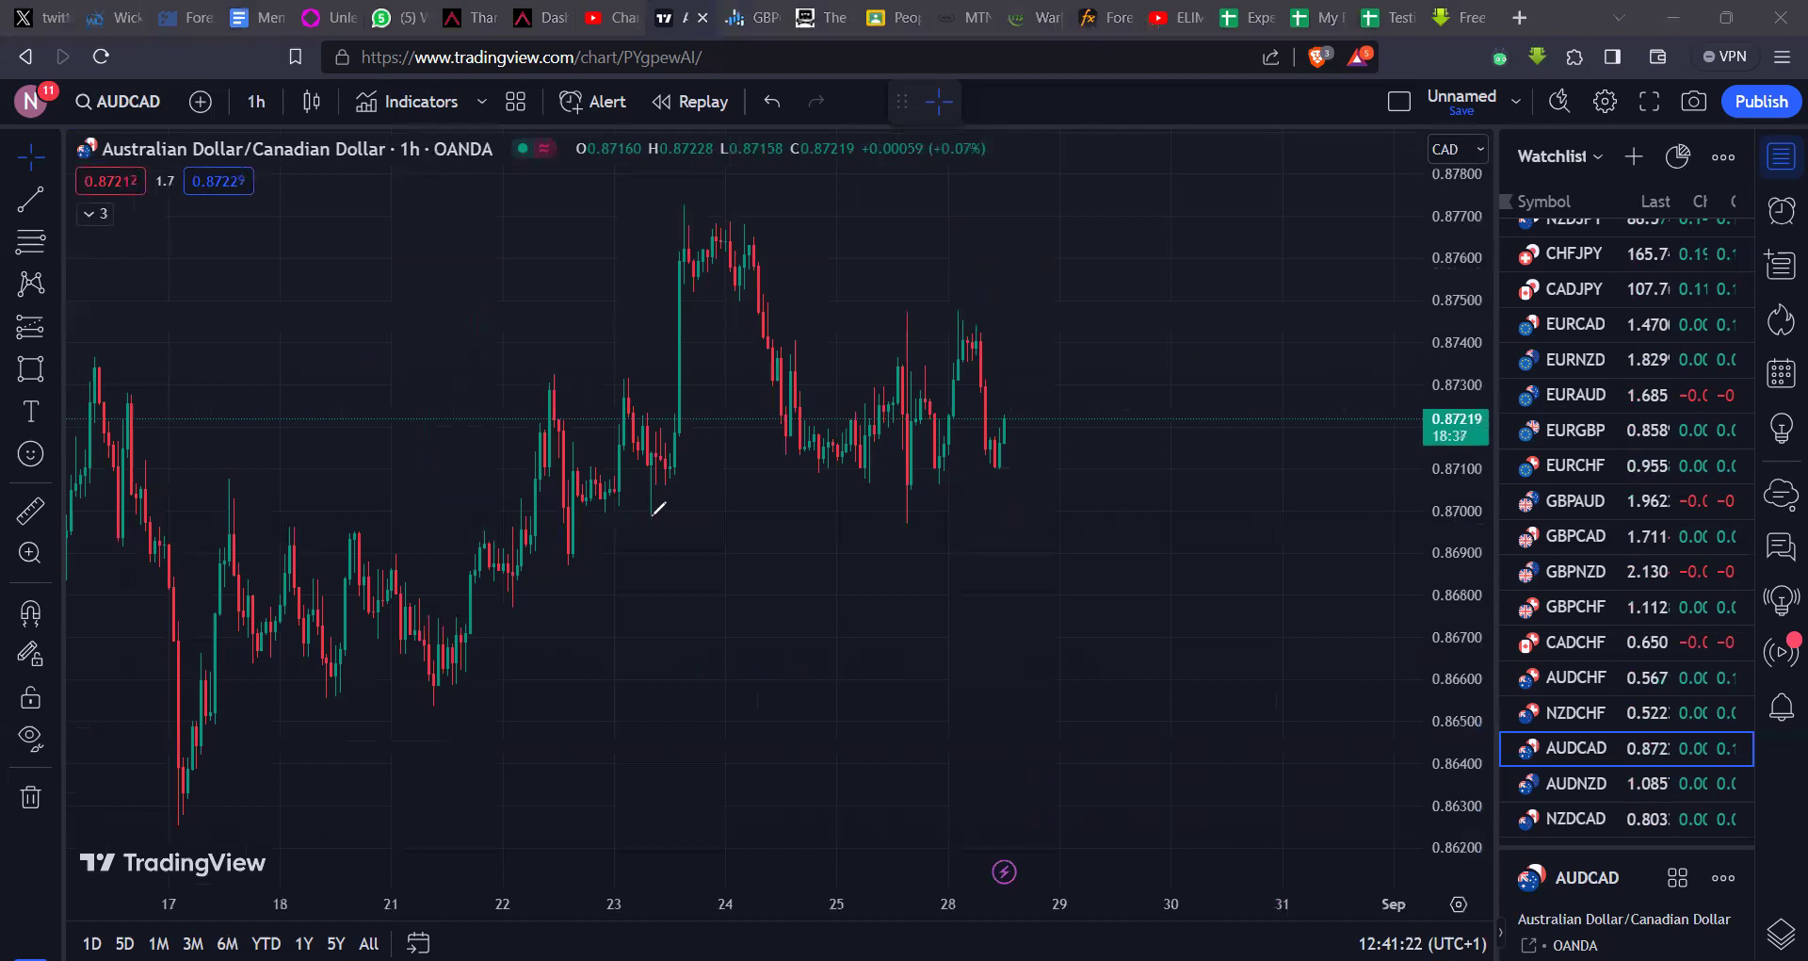
# Step: Draw a horizontal trend line at about 0.8698 from AUDCAD's 23 August low, past the 25 August low, towards the end of August
pyautogui.moveTo(651, 517); pyautogui.dragTo(910, 535)
pyautogui.hotkey('ctrl', 'z')
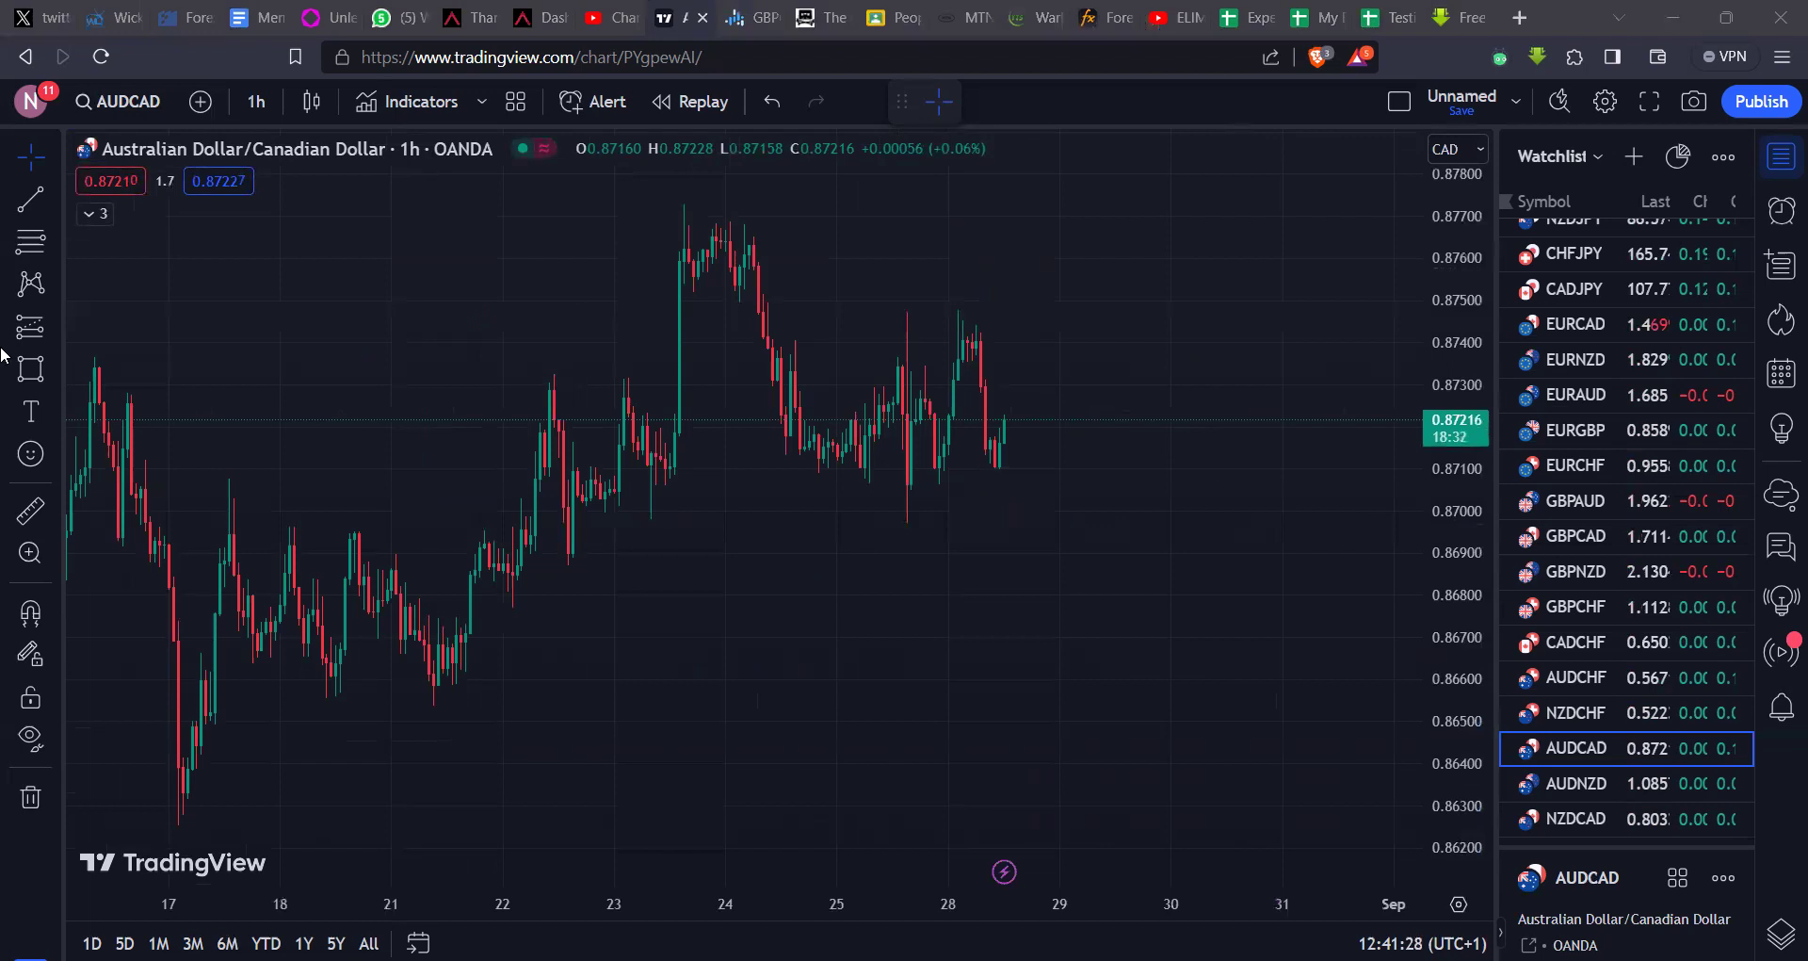
pyautogui.click(31, 200)
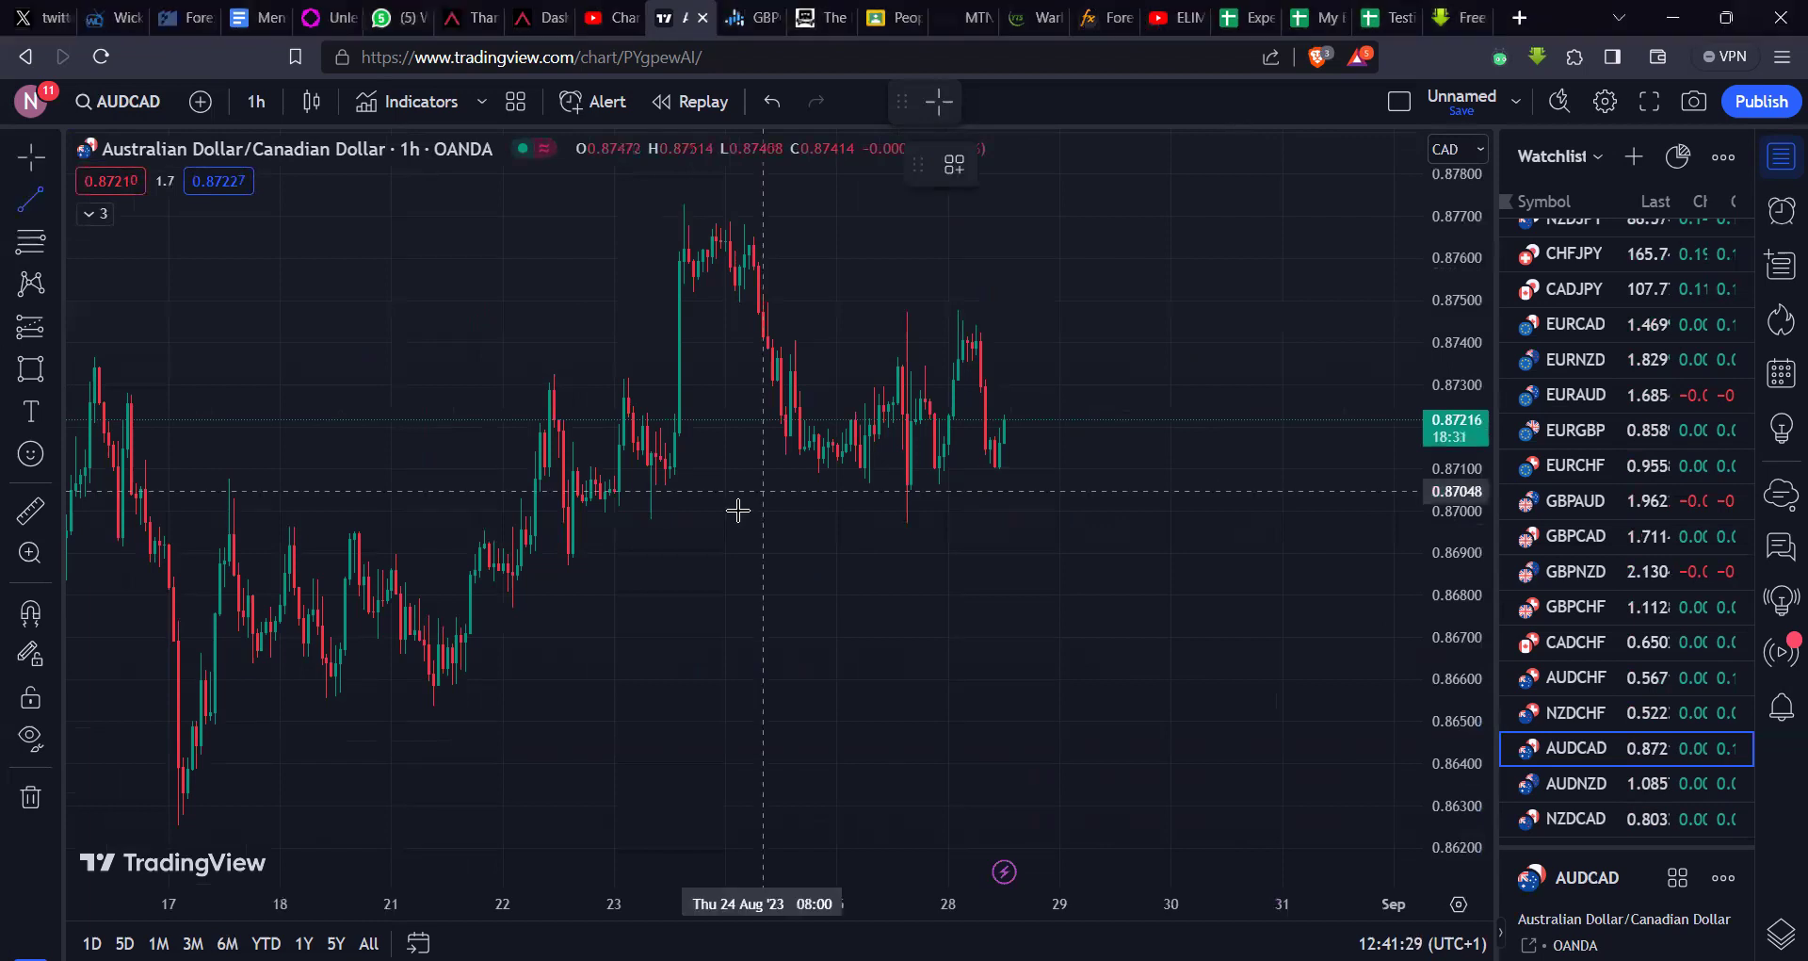
pyautogui.click(643, 514)
pyautogui.click(1292, 515)
pyautogui.click(936, 716)
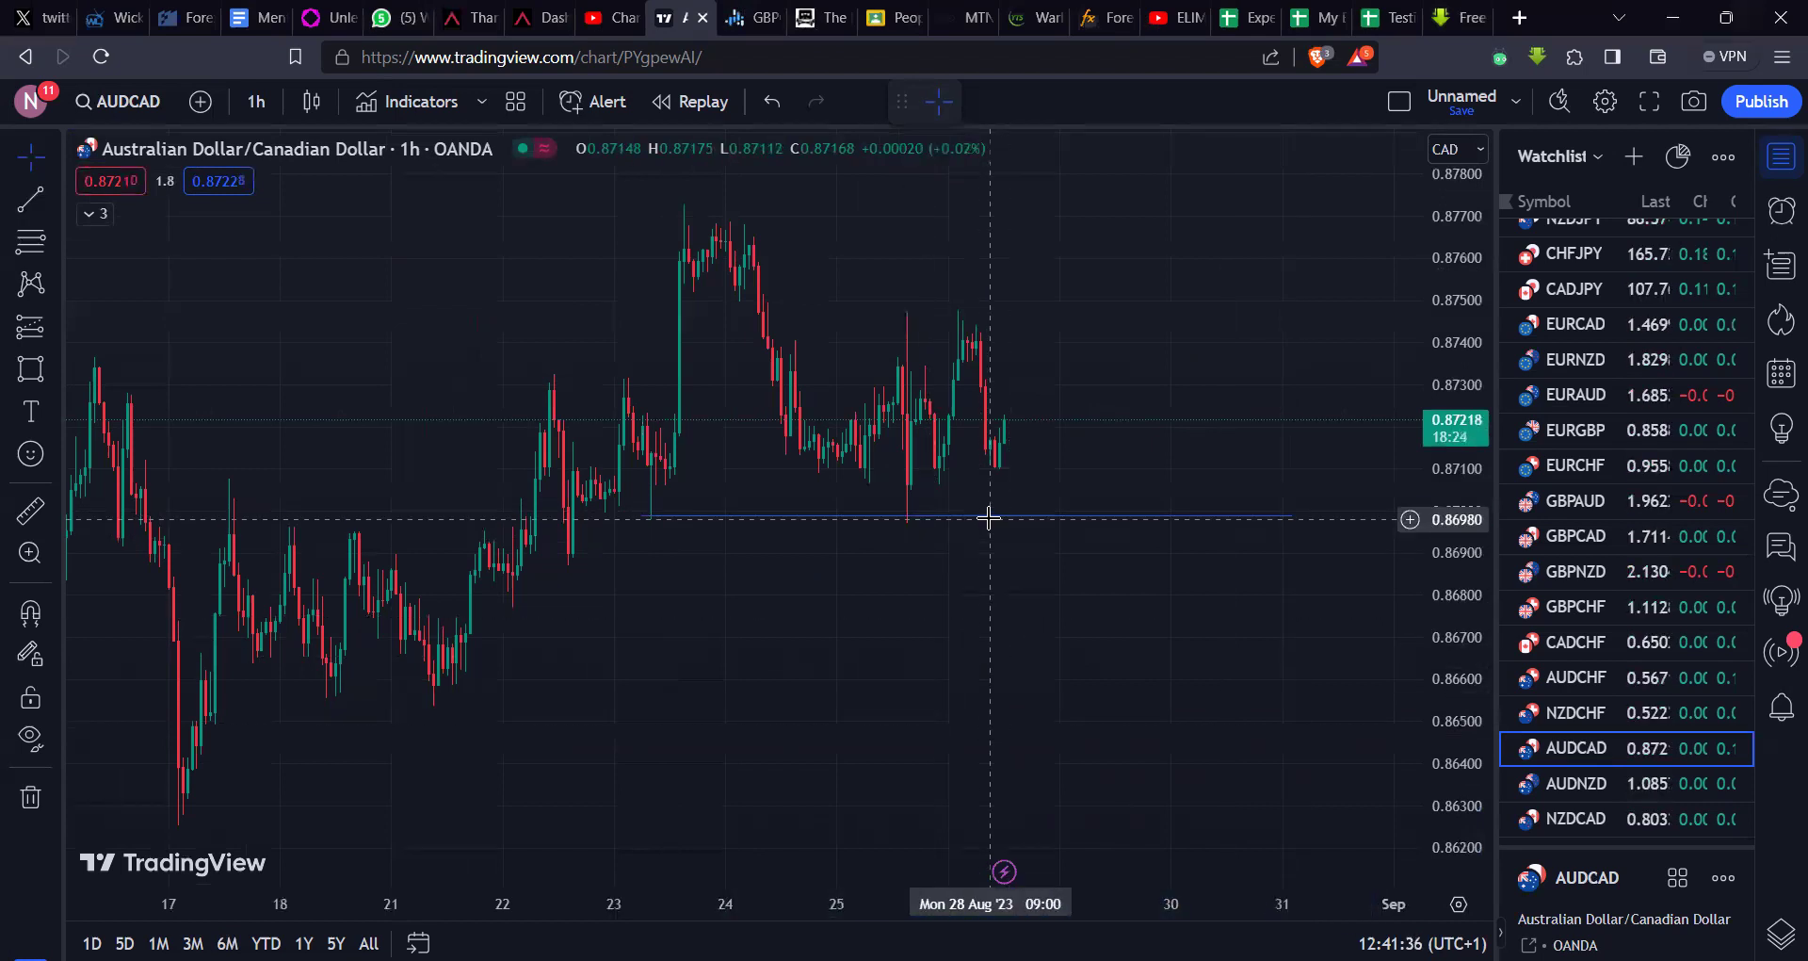
pyautogui.moveTo(970, 514); pyautogui.dragTo(968, 520)
pyautogui.click(1017, 658)
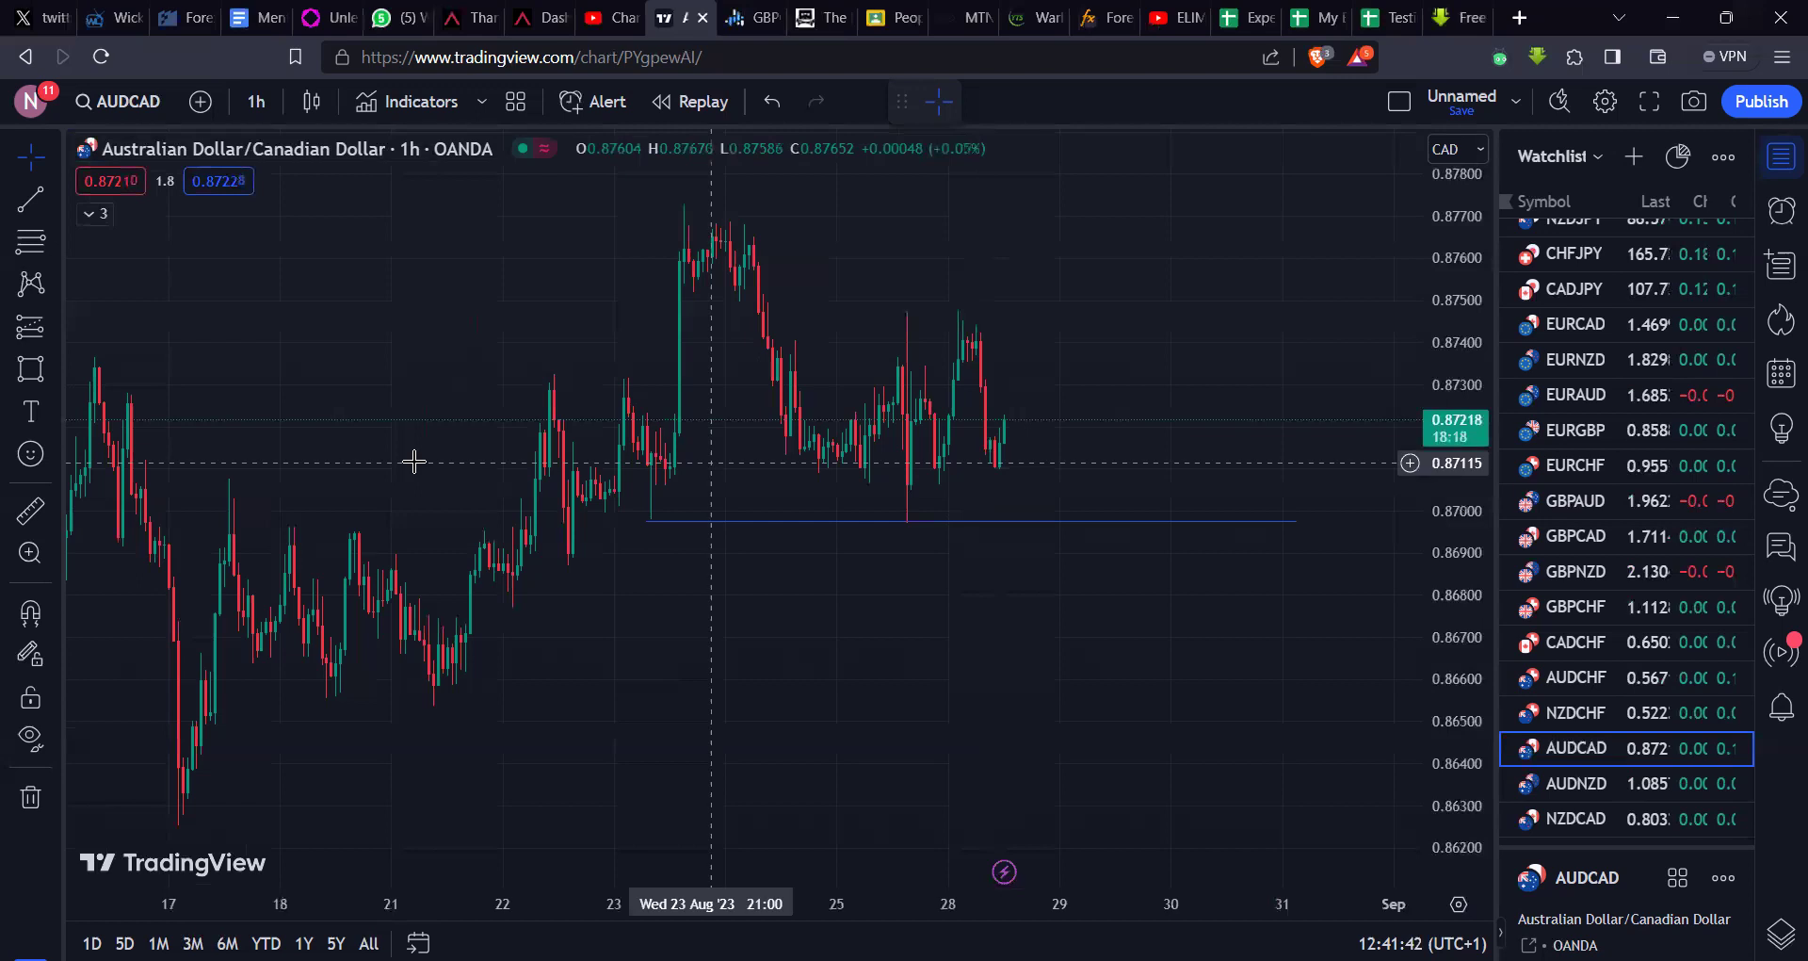
# Step: Set the AUDCAD chart to the 1W interval and frame the swings from 2021 to August 2023
pyautogui.scroll(-2, 1093, 570)
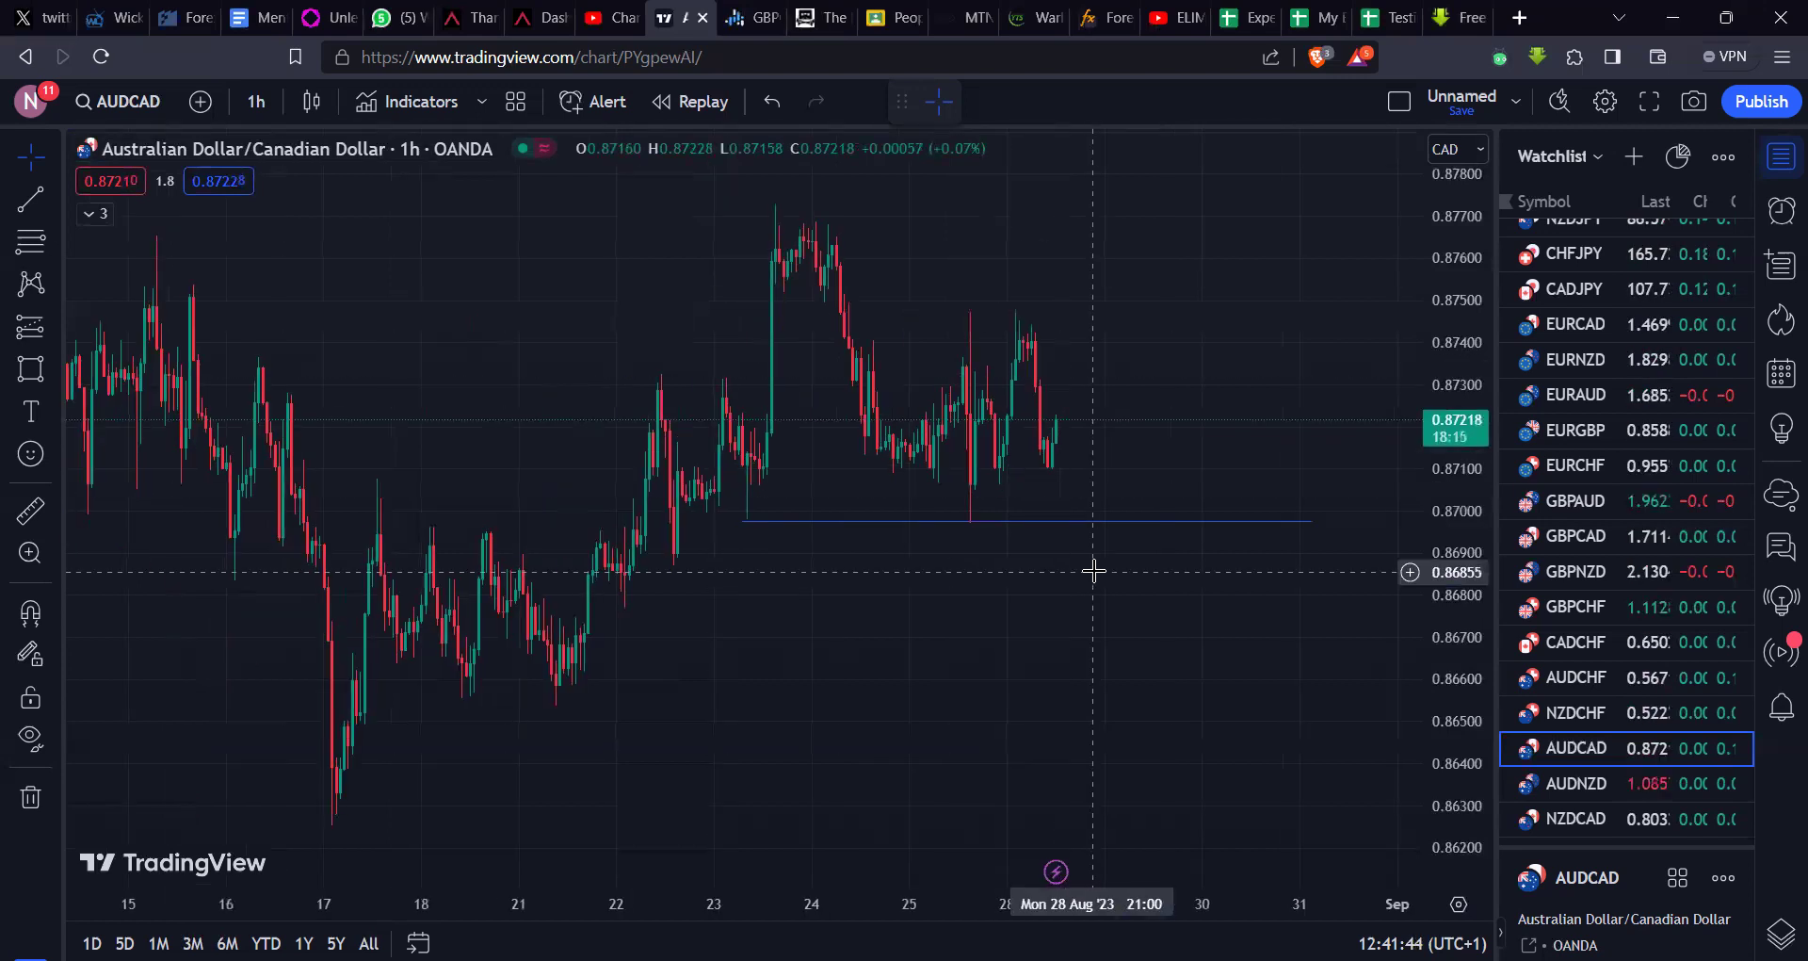
pyautogui.scroll(2, 1094, 570)
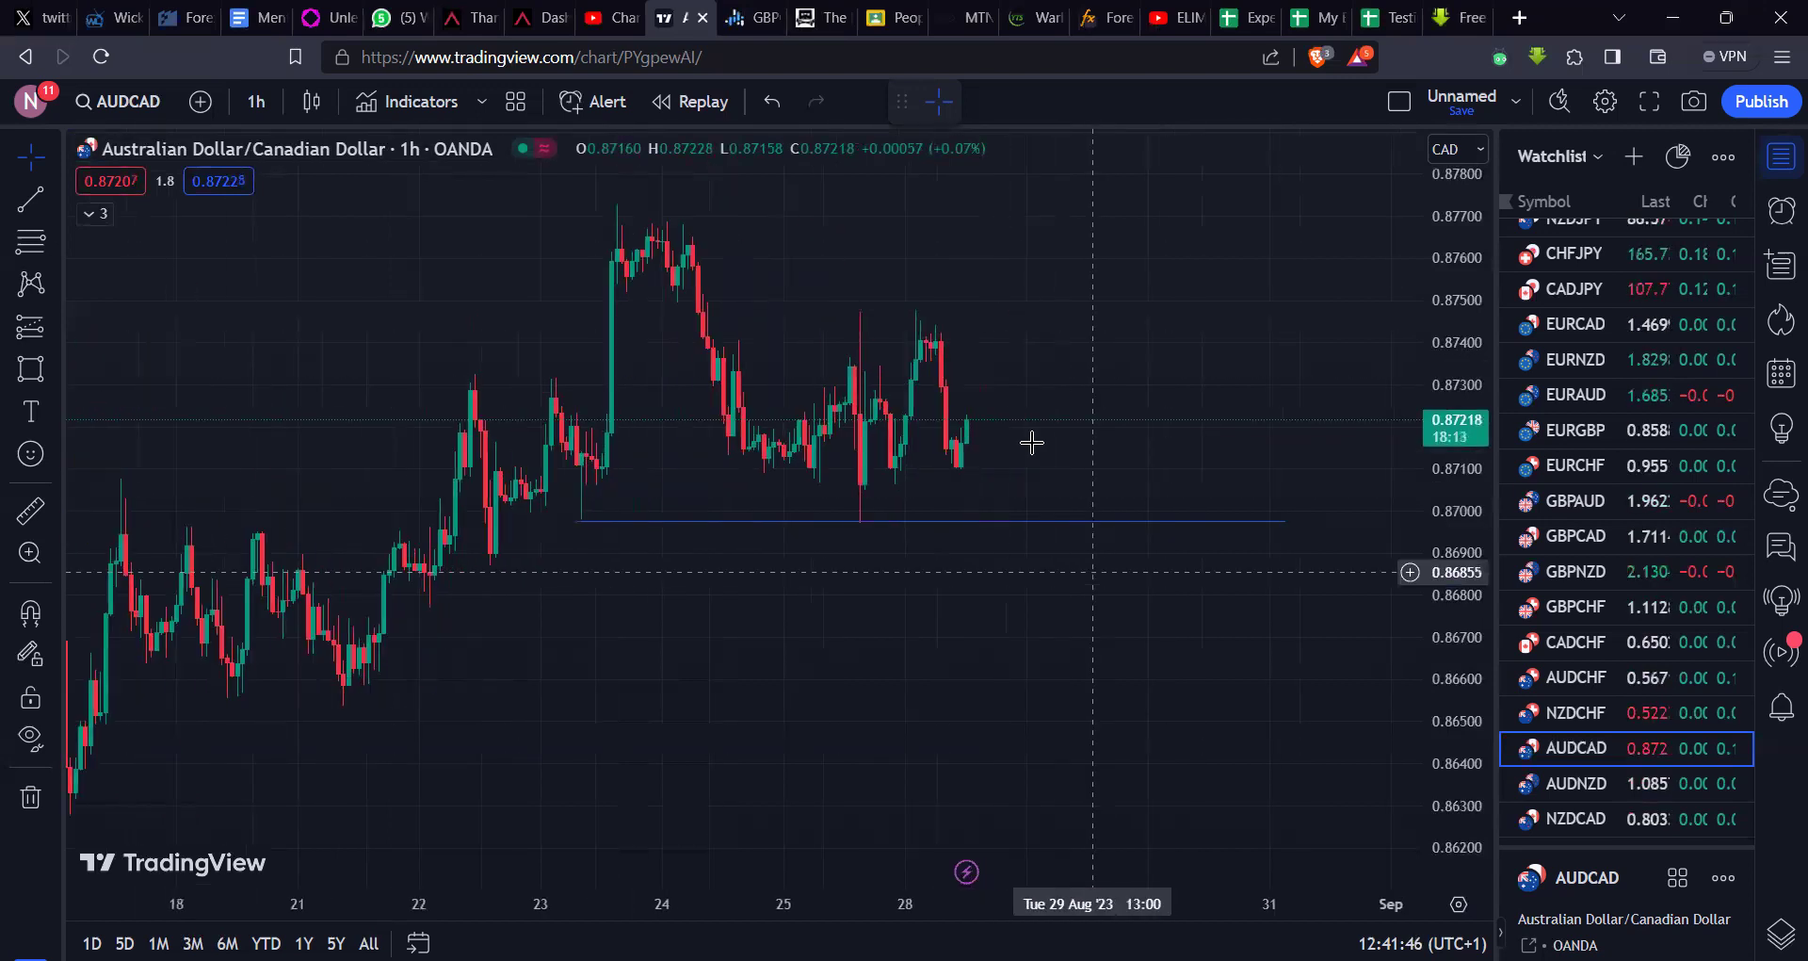
pyautogui.scroll(-2, 754, 795)
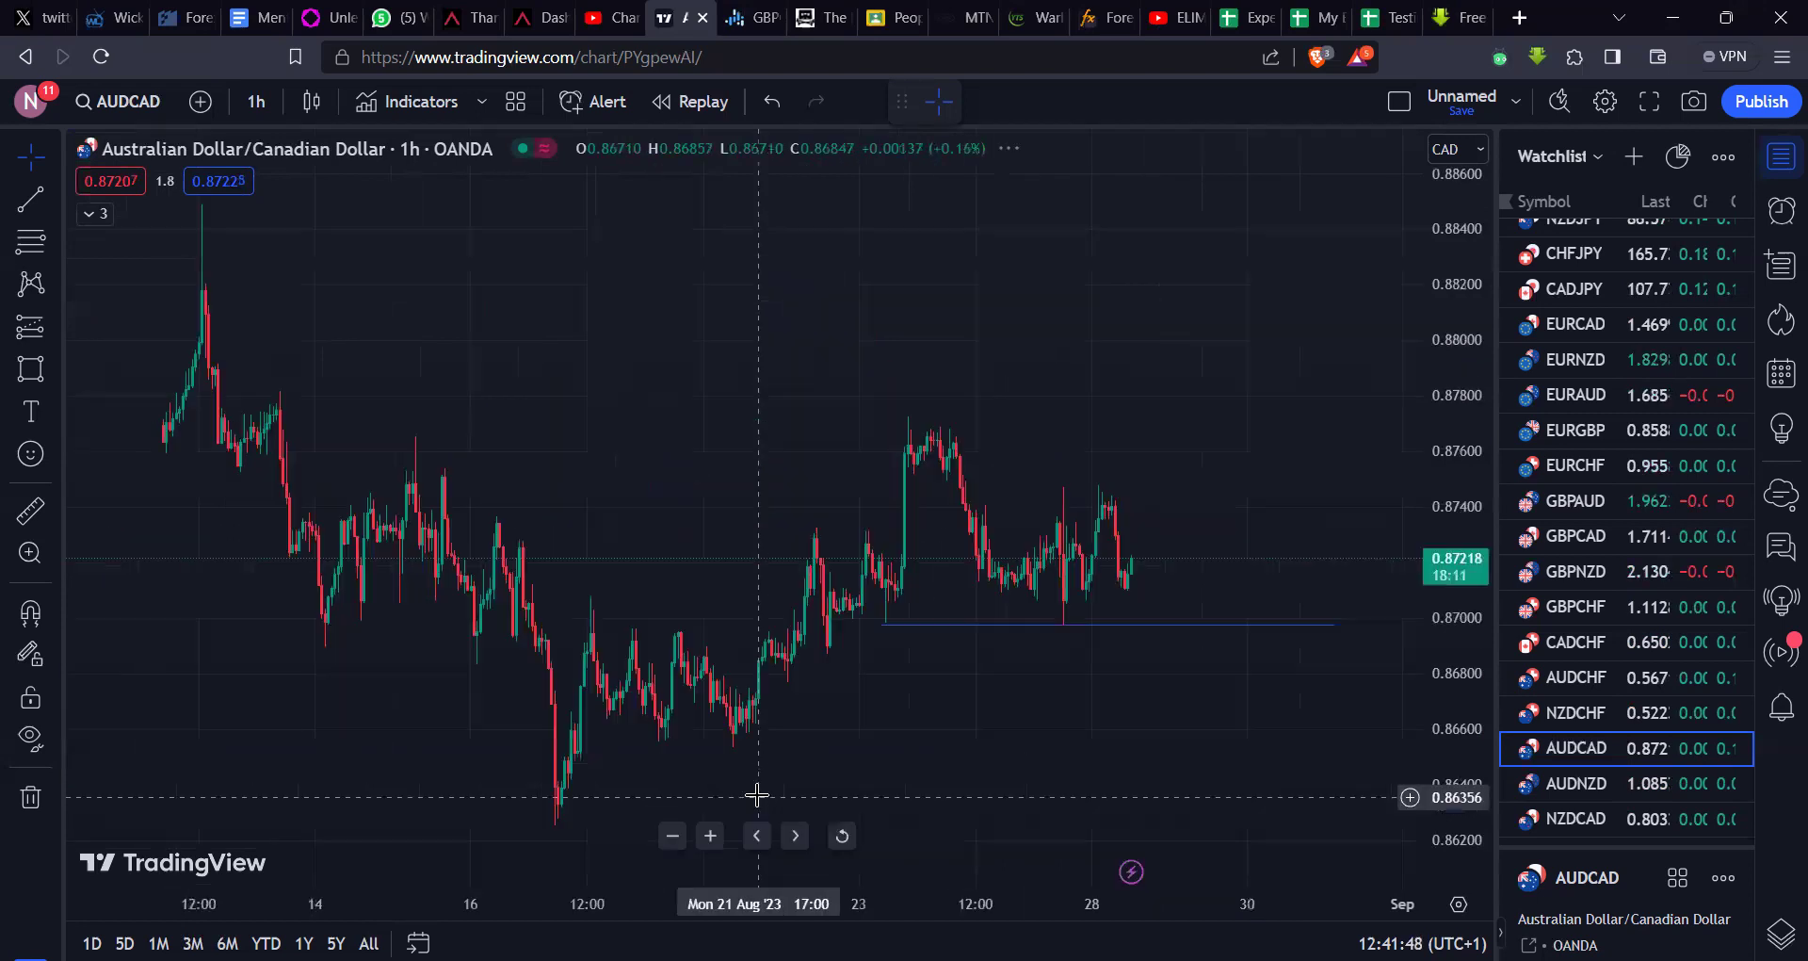
pyautogui.write('1W')
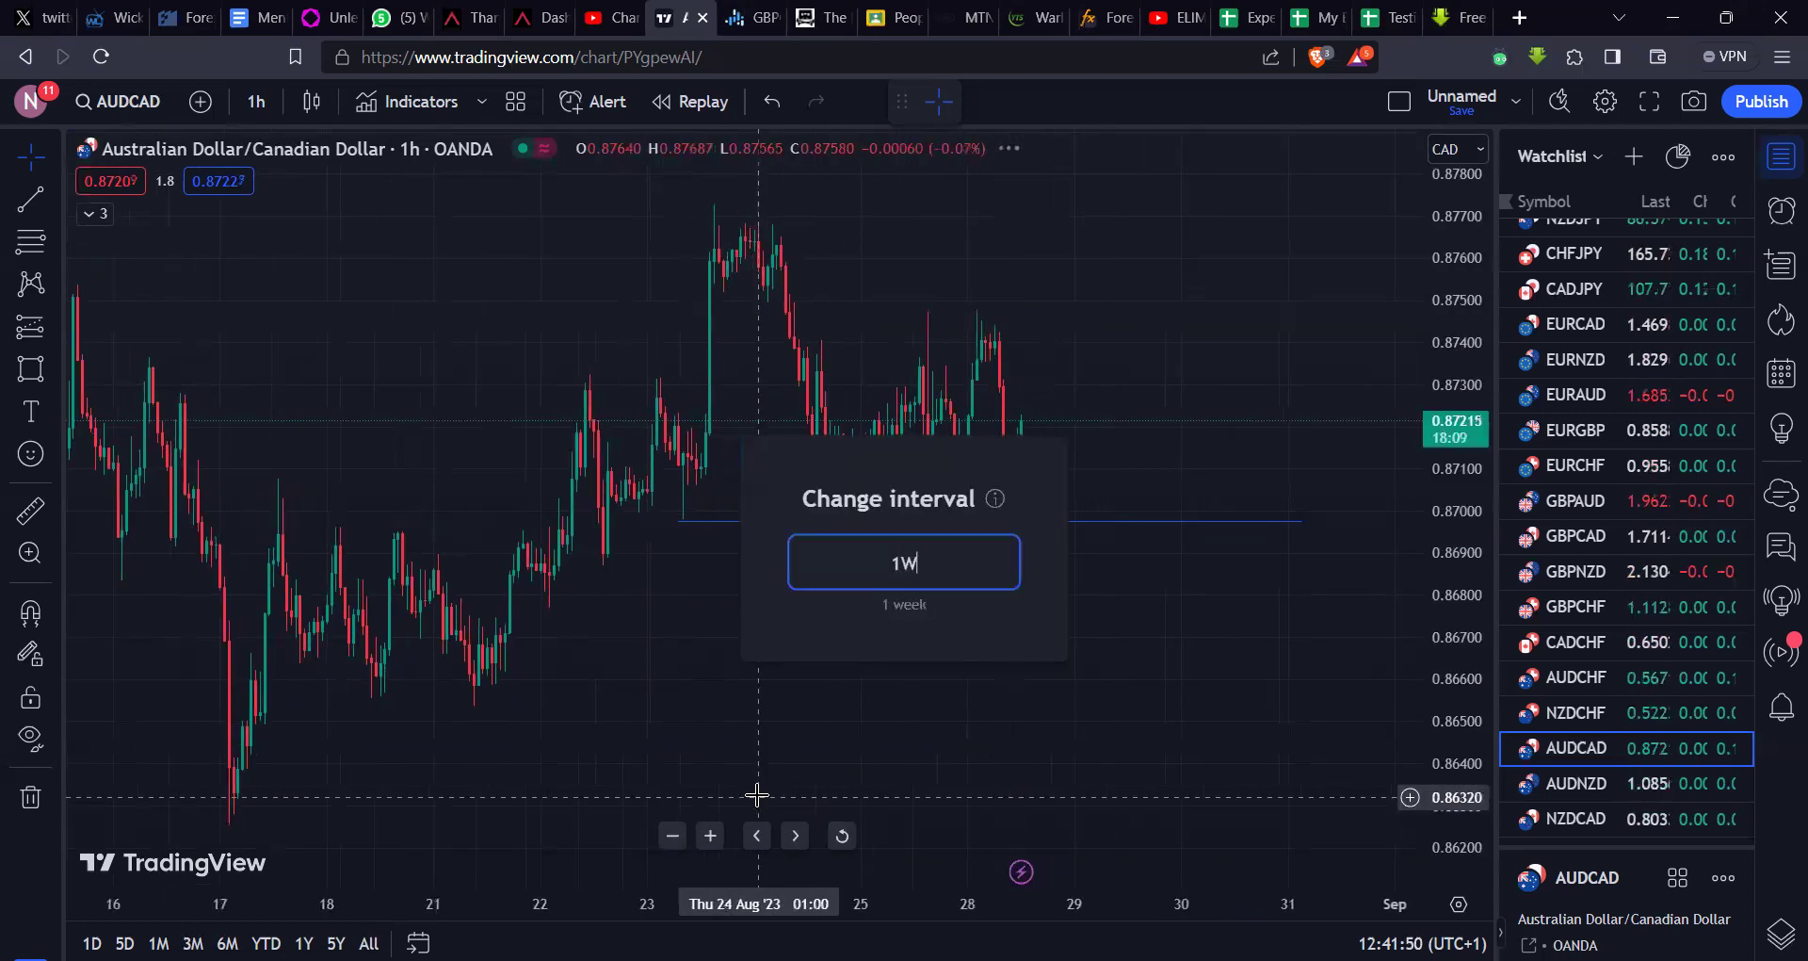
pyautogui.press('Return')
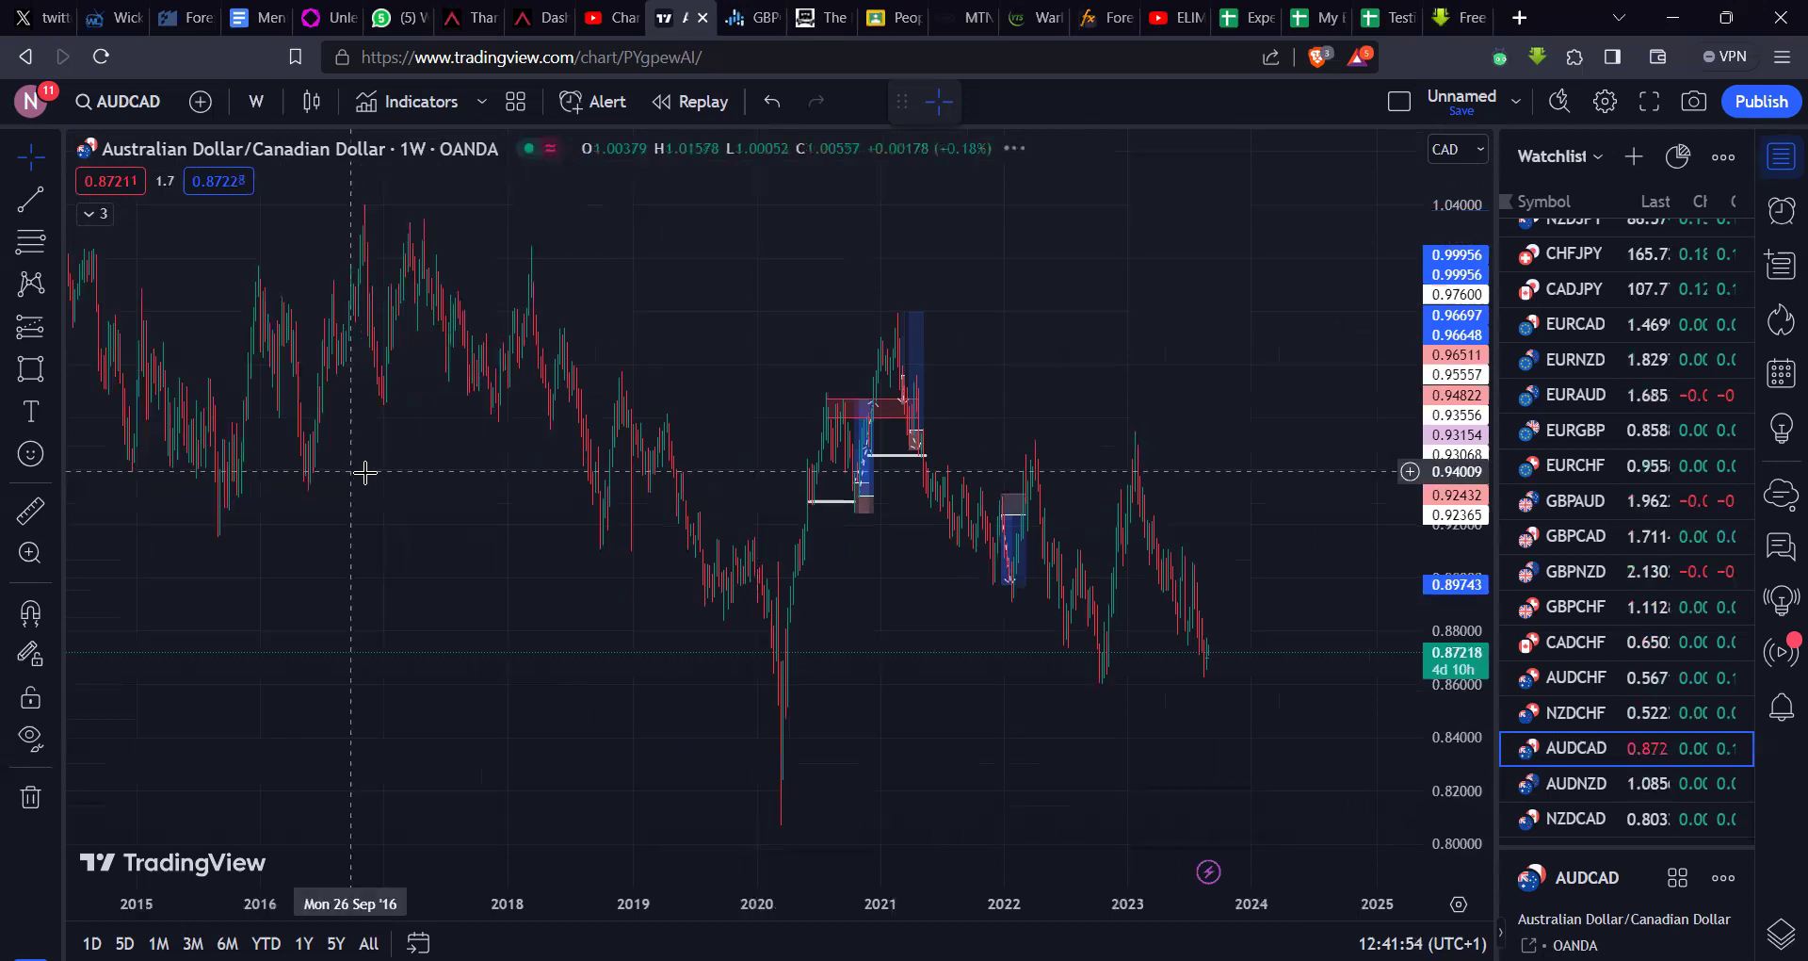
pyautogui.hscroll(3, 779, 512)
pyautogui.scroll(1, 779, 520)
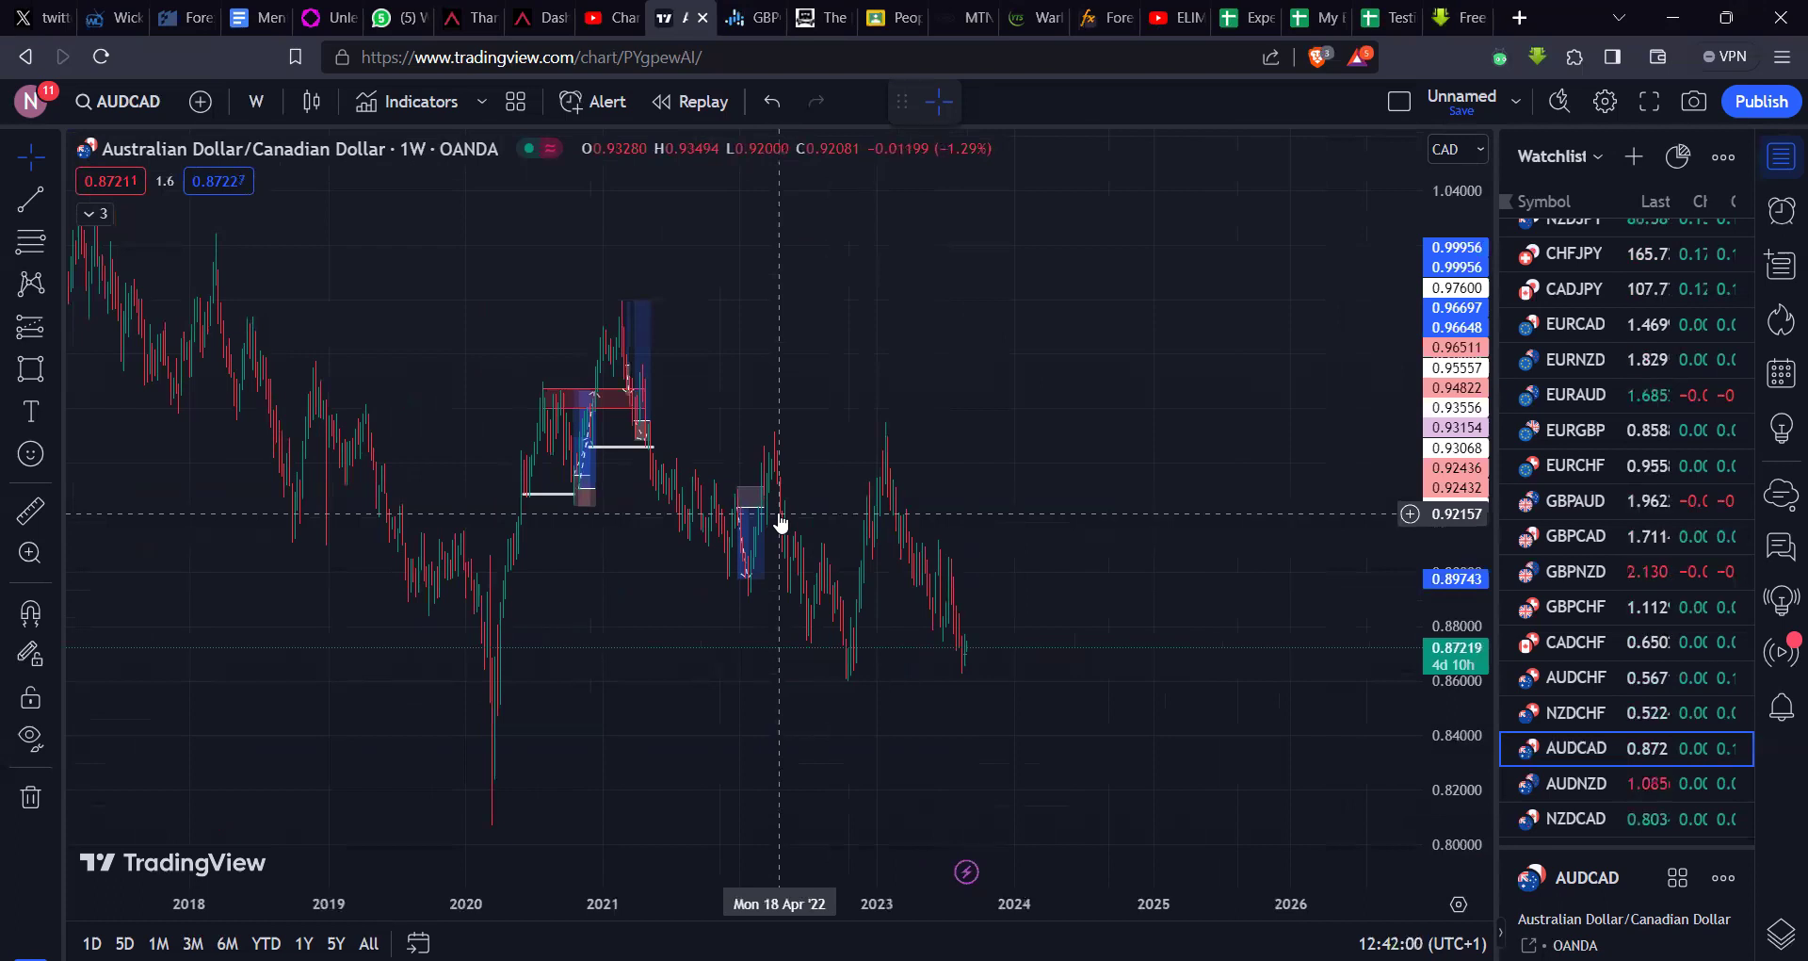
pyautogui.scroll(6, 779, 520)
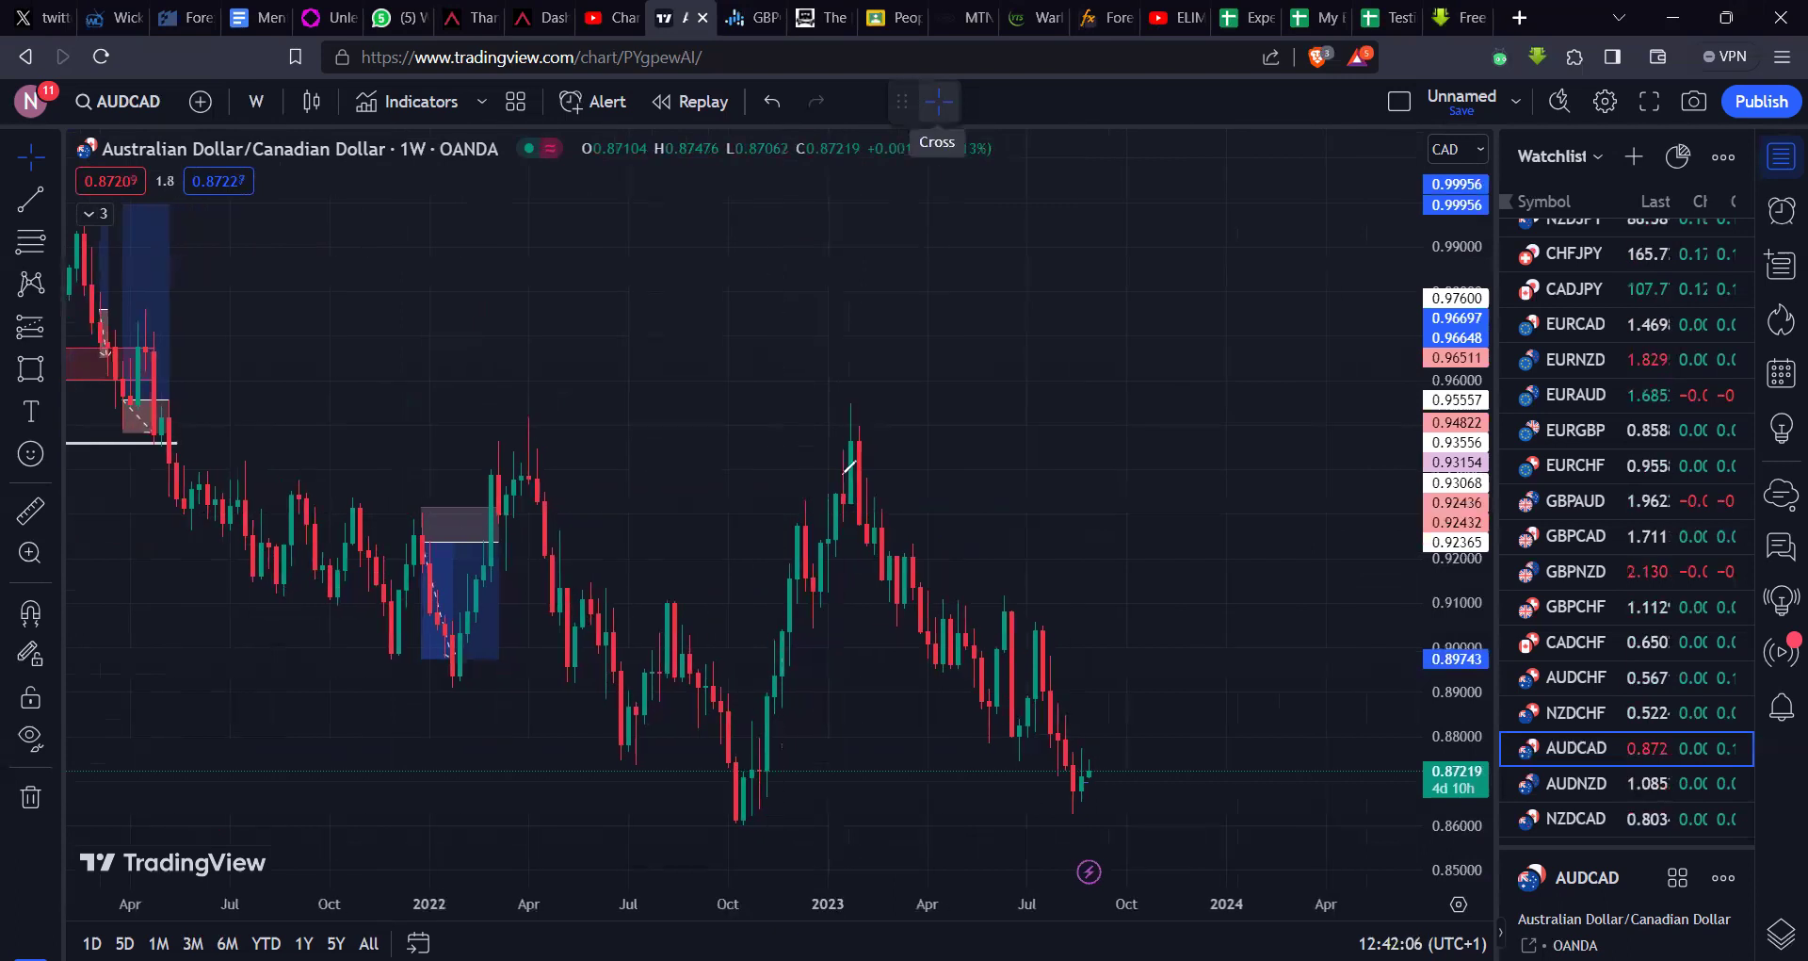
# Step: Mark AUDCAD's August and December 2022 highs and box the late 2022 demand area in red, and undo the strokes
pyautogui.click(666, 593)
pyautogui.moveTo(788, 591); pyautogui.dragTo(789, 591)
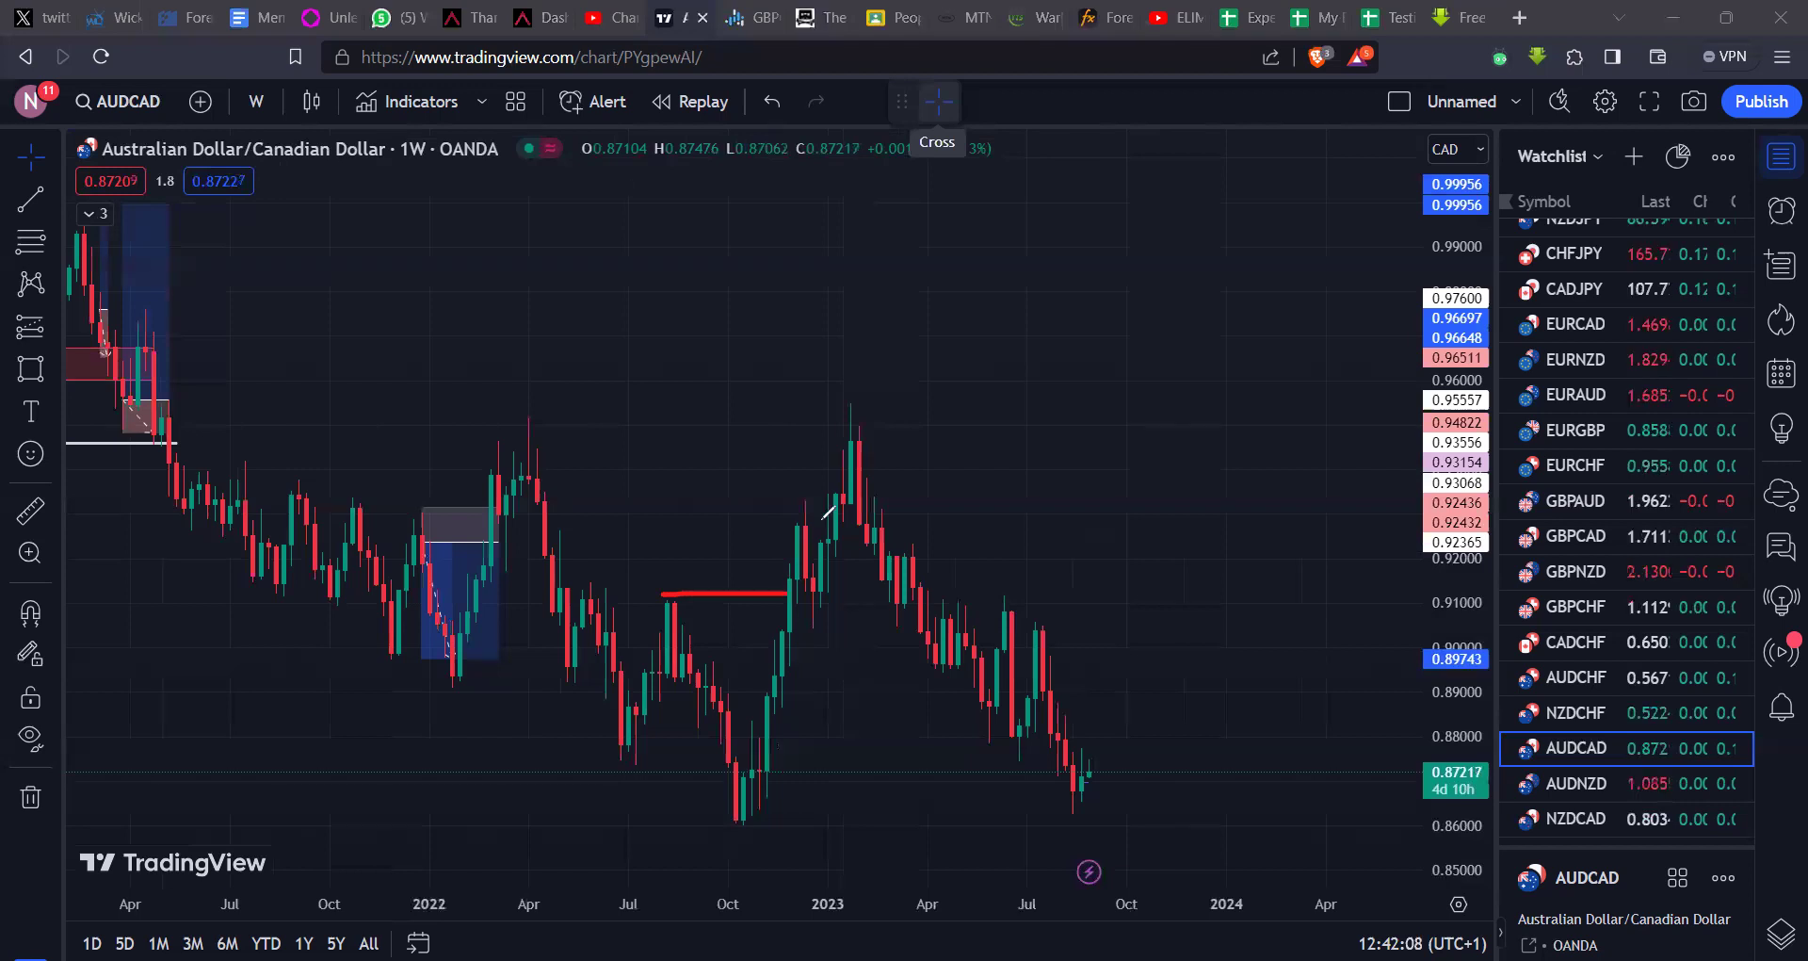
pyautogui.moveTo(805, 499); pyautogui.dragTo(852, 499)
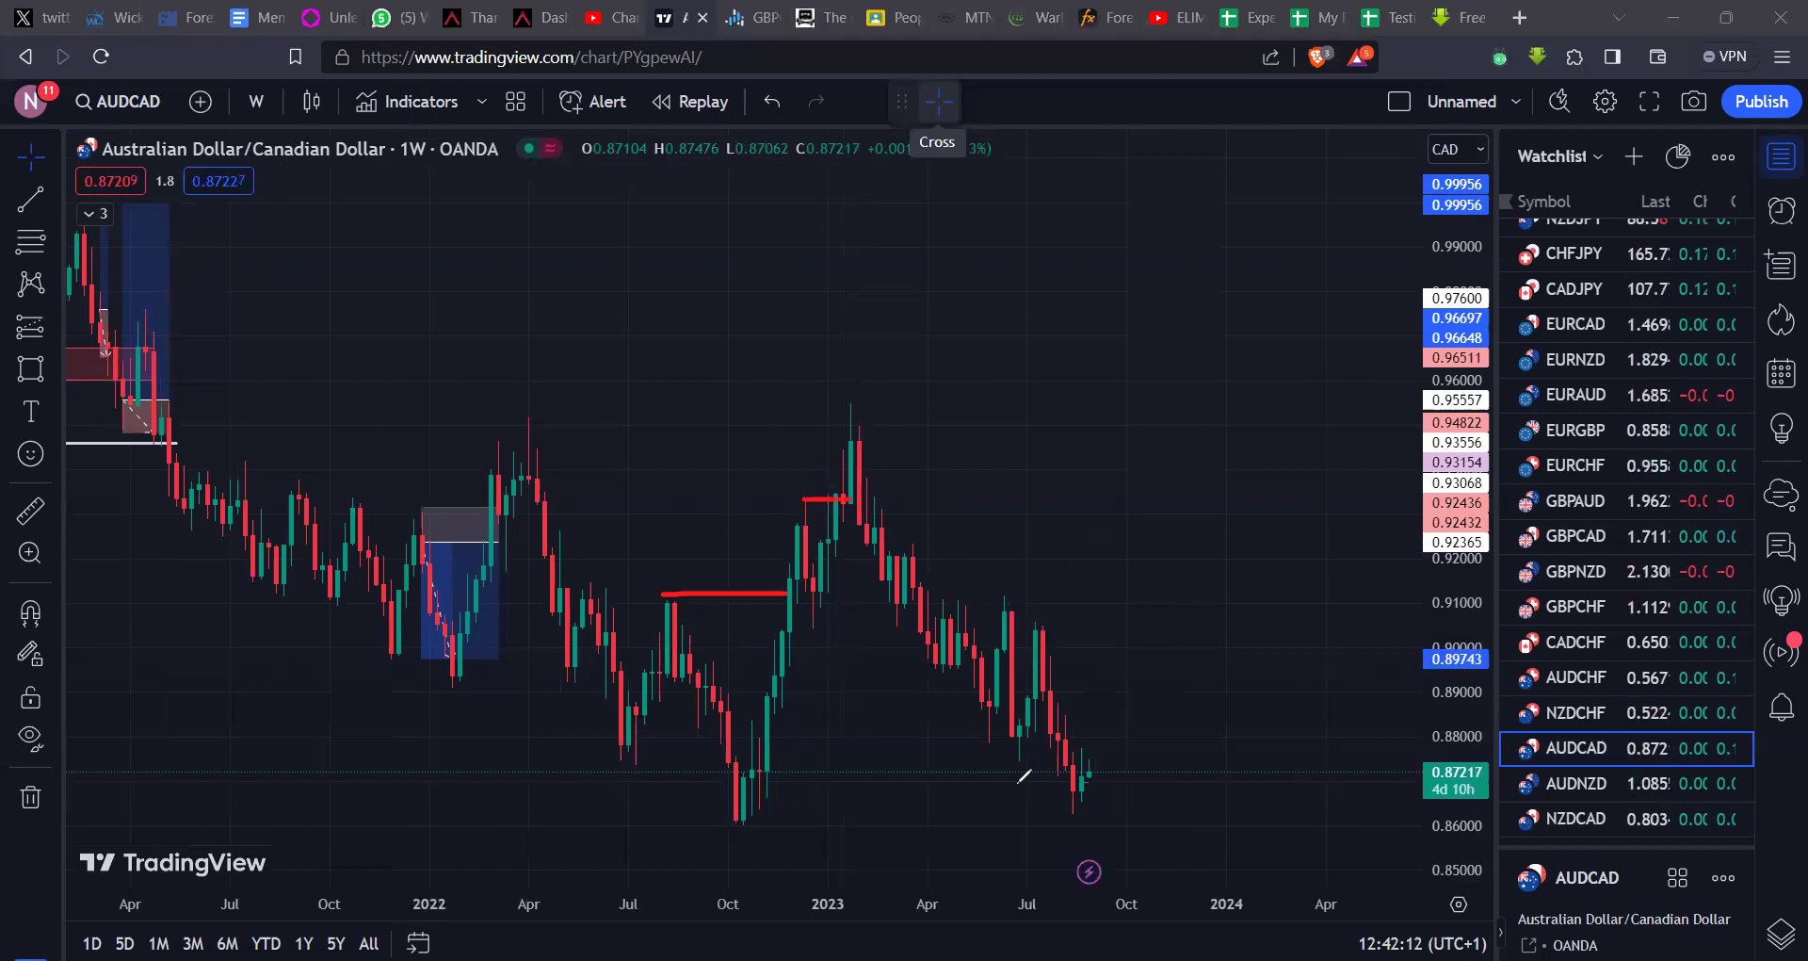
pyautogui.moveTo(941, 764)
pyautogui.mouseDown()
pyautogui.moveTo(1073, 778)
pyautogui.moveTo(1055, 811)
pyautogui.moveTo(767, 817)
pyautogui.moveTo(758, 775)
pyautogui.mouseUp()
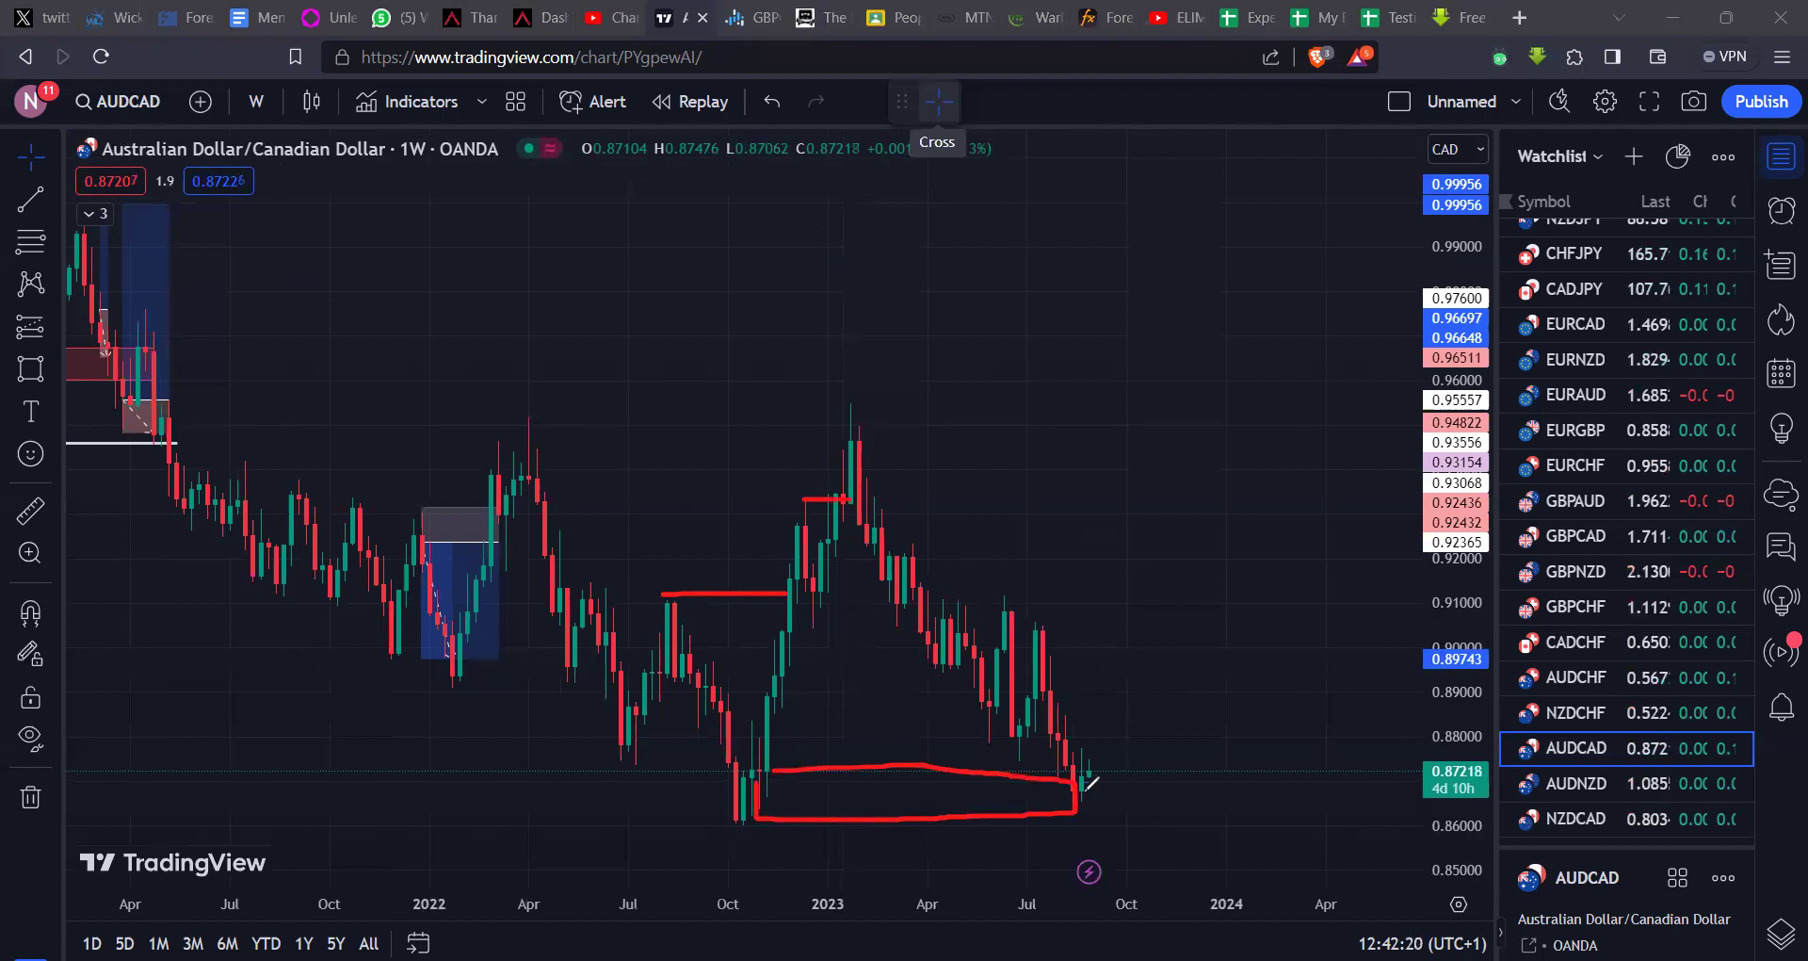
pyautogui.hotkey('ctrl', 'z')
pyautogui.hotkey('ctrl', 'z')
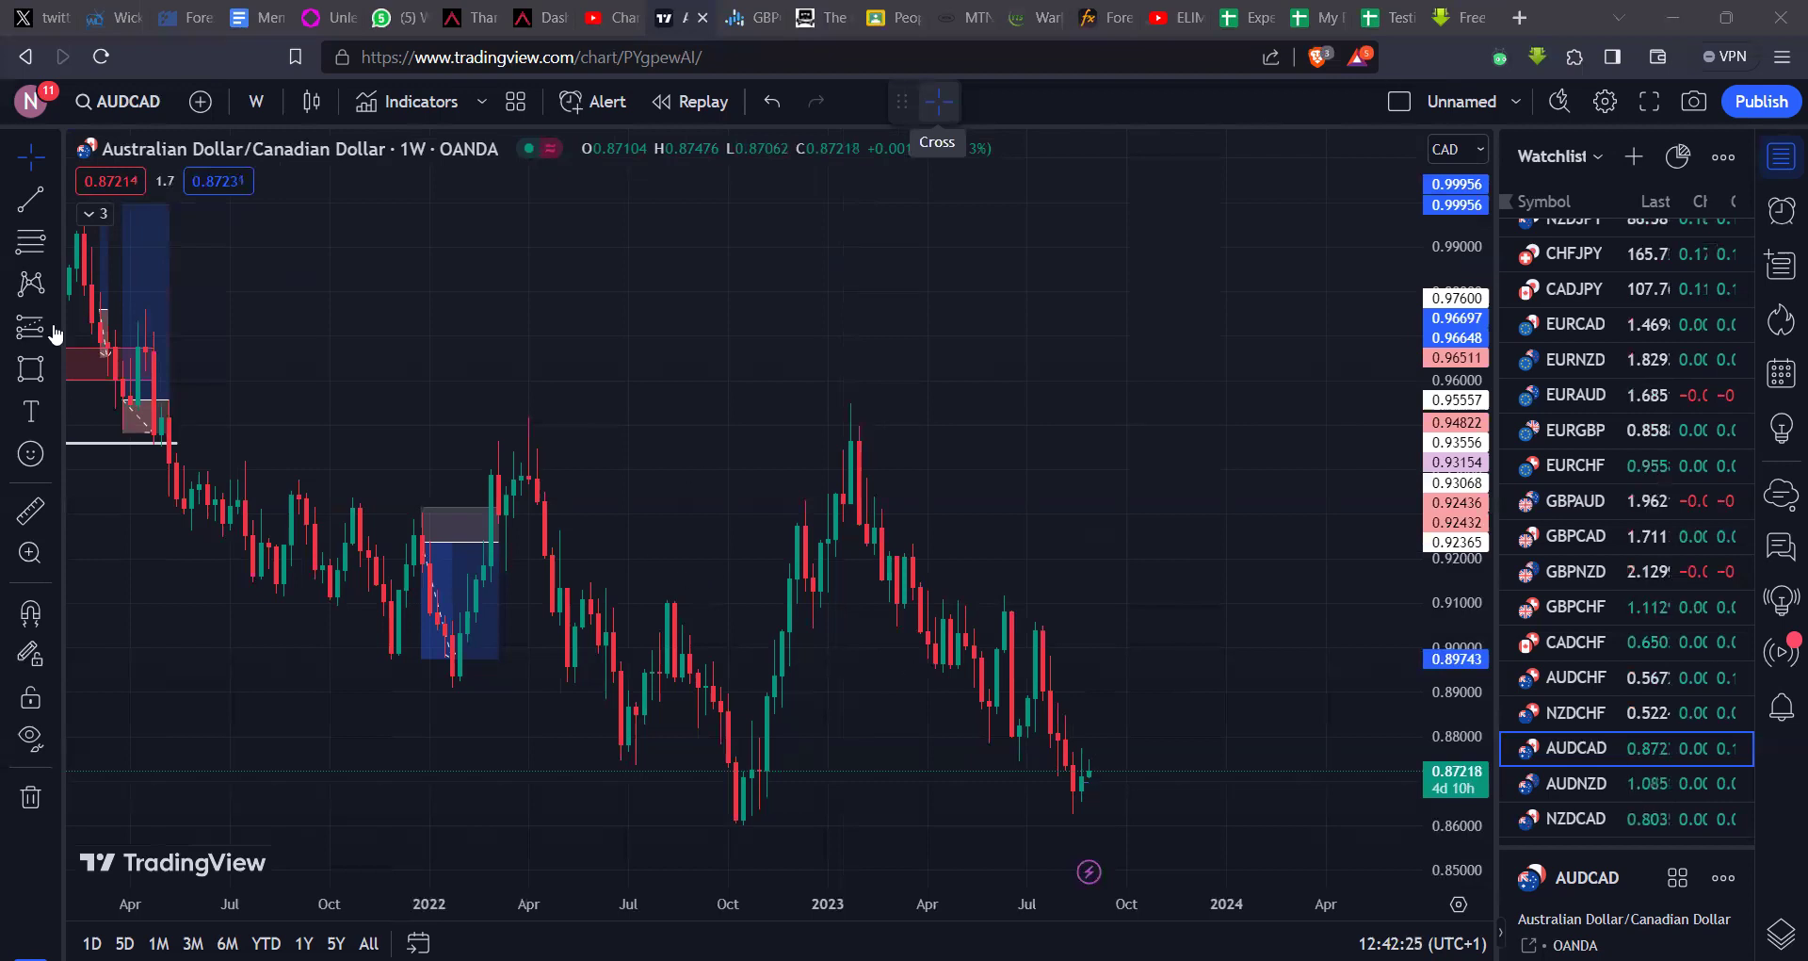
# Step: Draw a rectangle zone on AUDCAD from 21 November 2022 to 25 September 2023, between 0.87170 and 0.86641
pyautogui.click(24, 374)
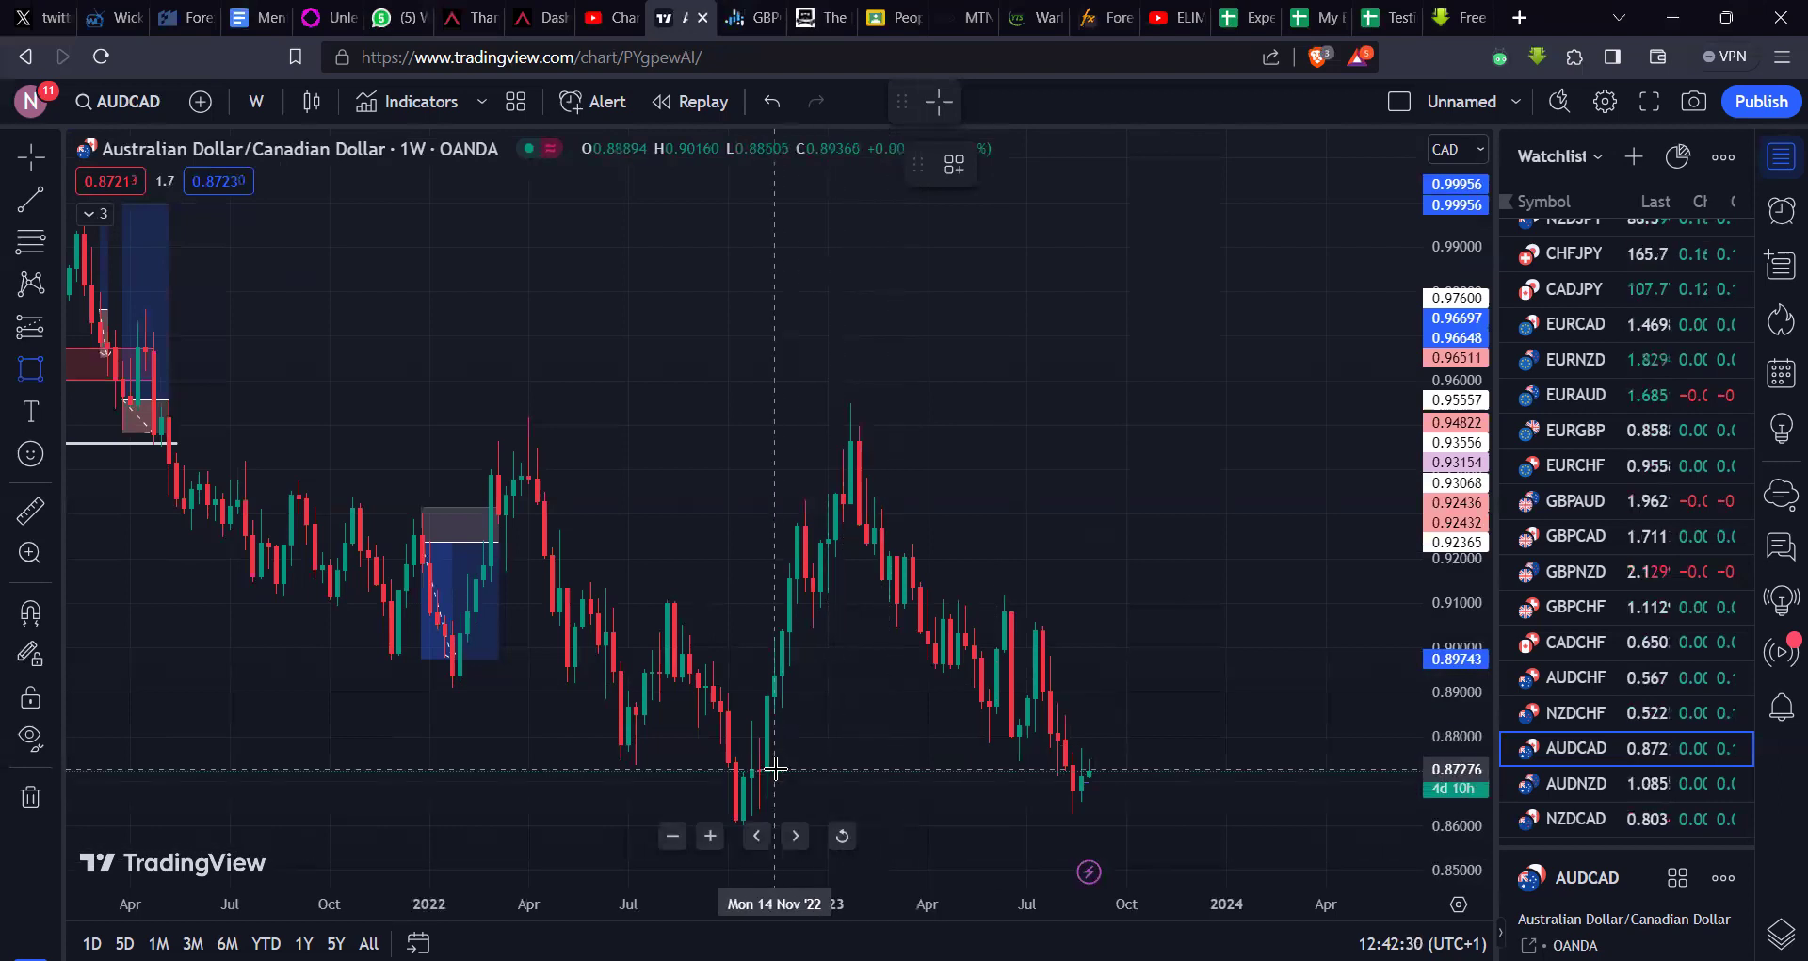
pyautogui.click(781, 775)
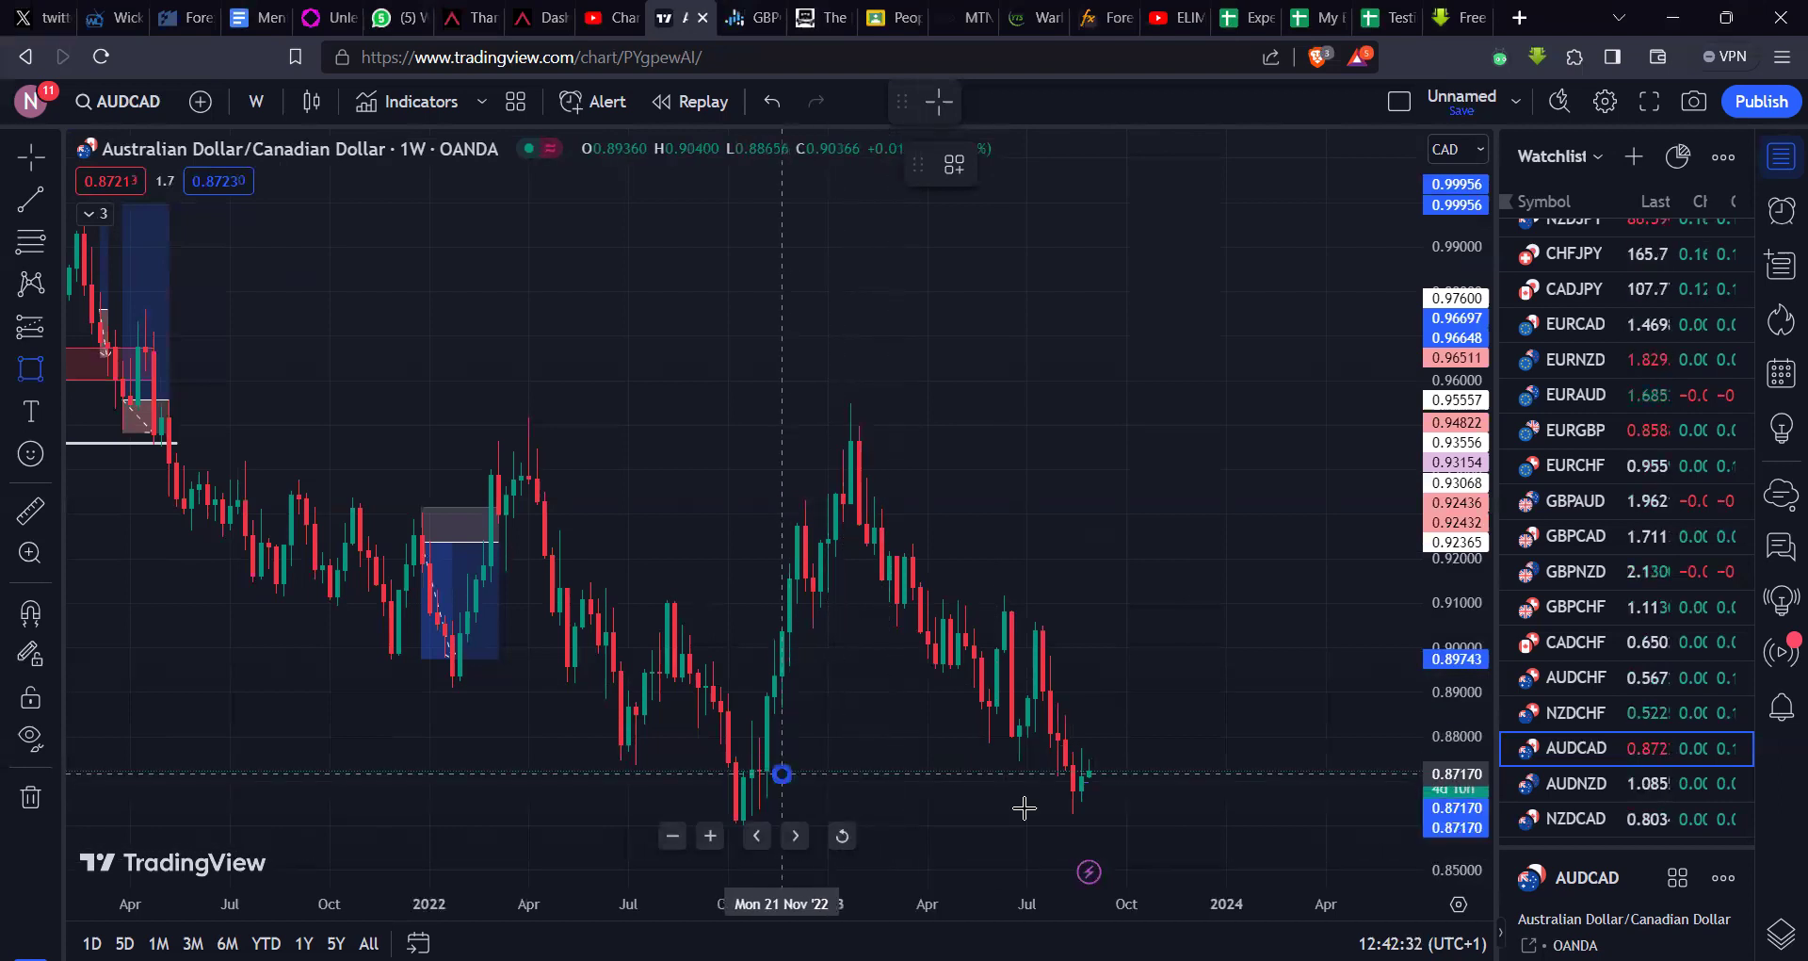
pyautogui.click(1134, 803)
pyautogui.moveTo(1134, 803); pyautogui.dragTo(1119, 796)
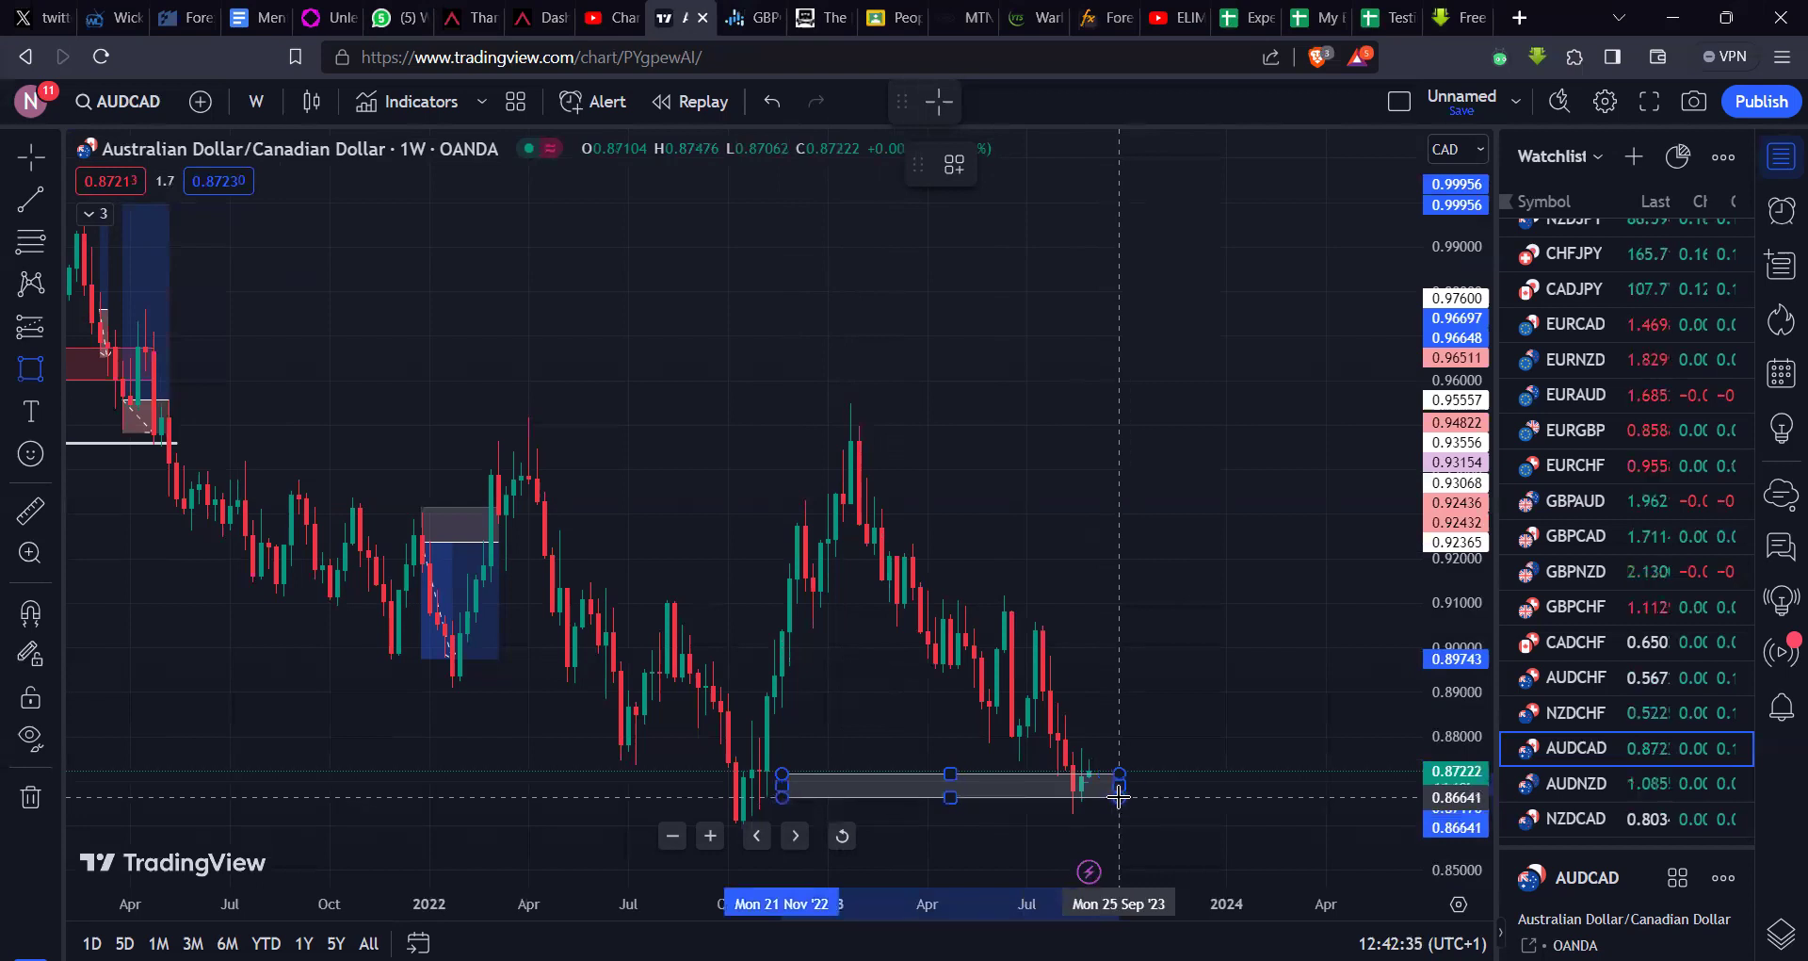
pyautogui.click(1209, 734)
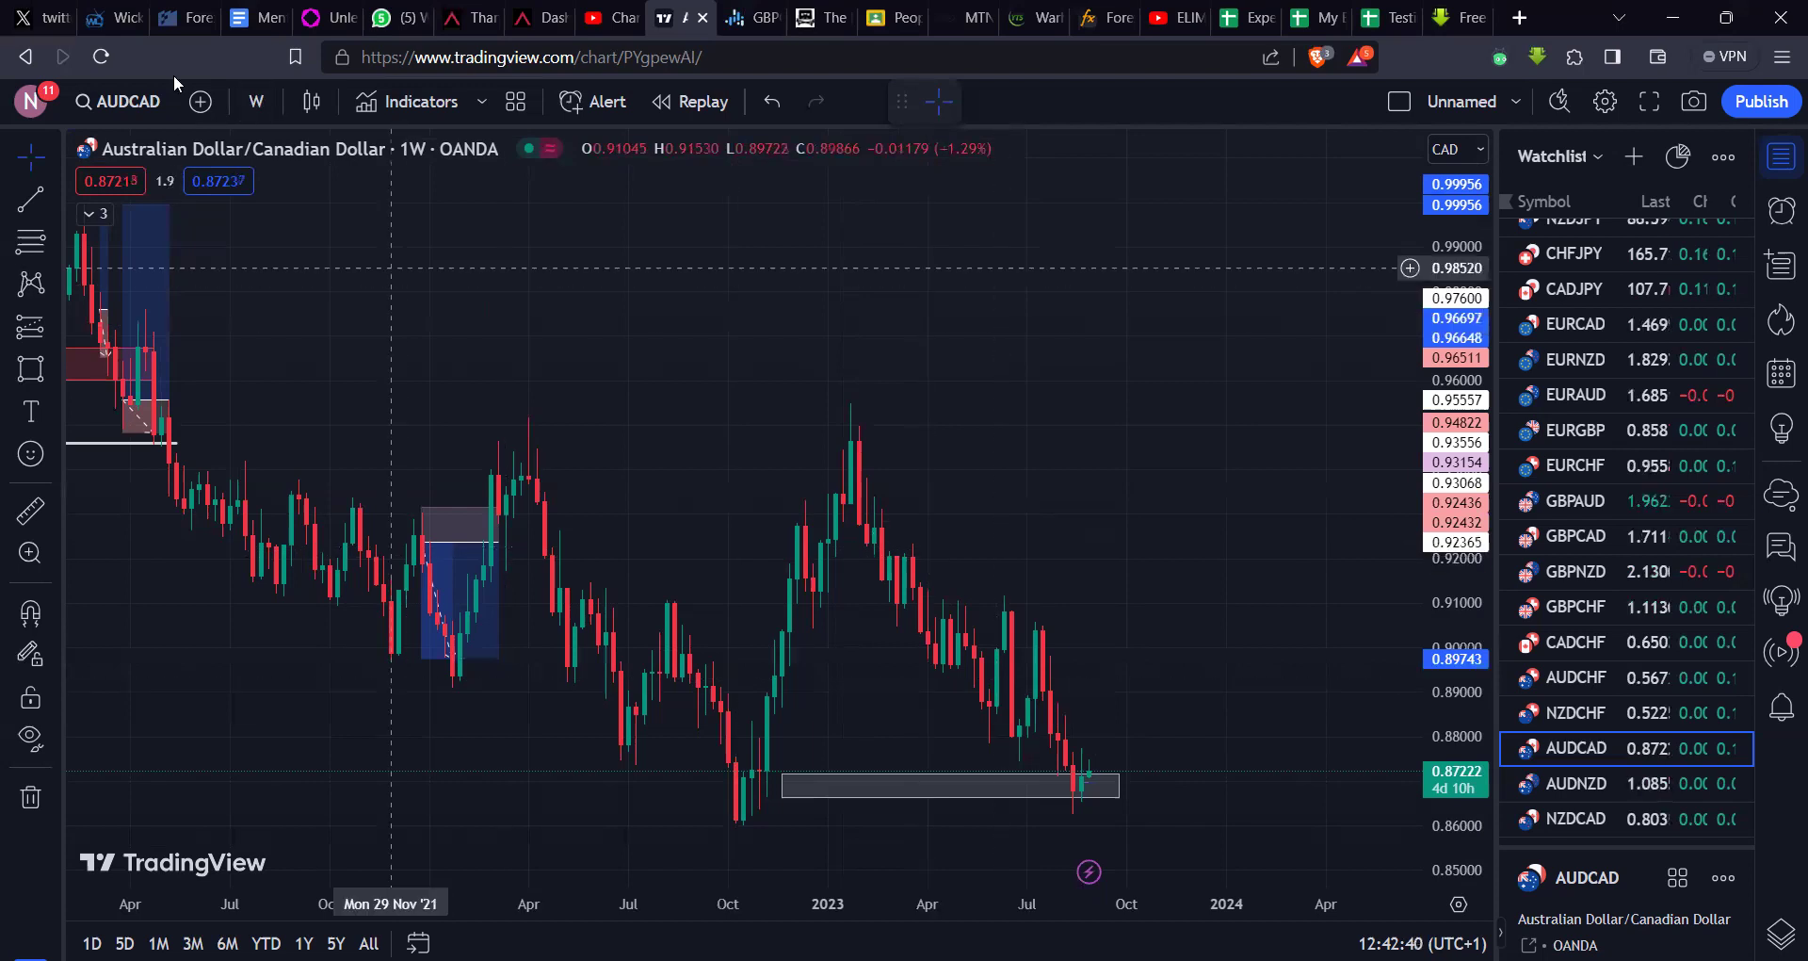
# Step: Draw a horizontal trend line at 0.91085 from AUDCAD's August 2022 high to the late 2022 rally
pyautogui.click(28, 200)
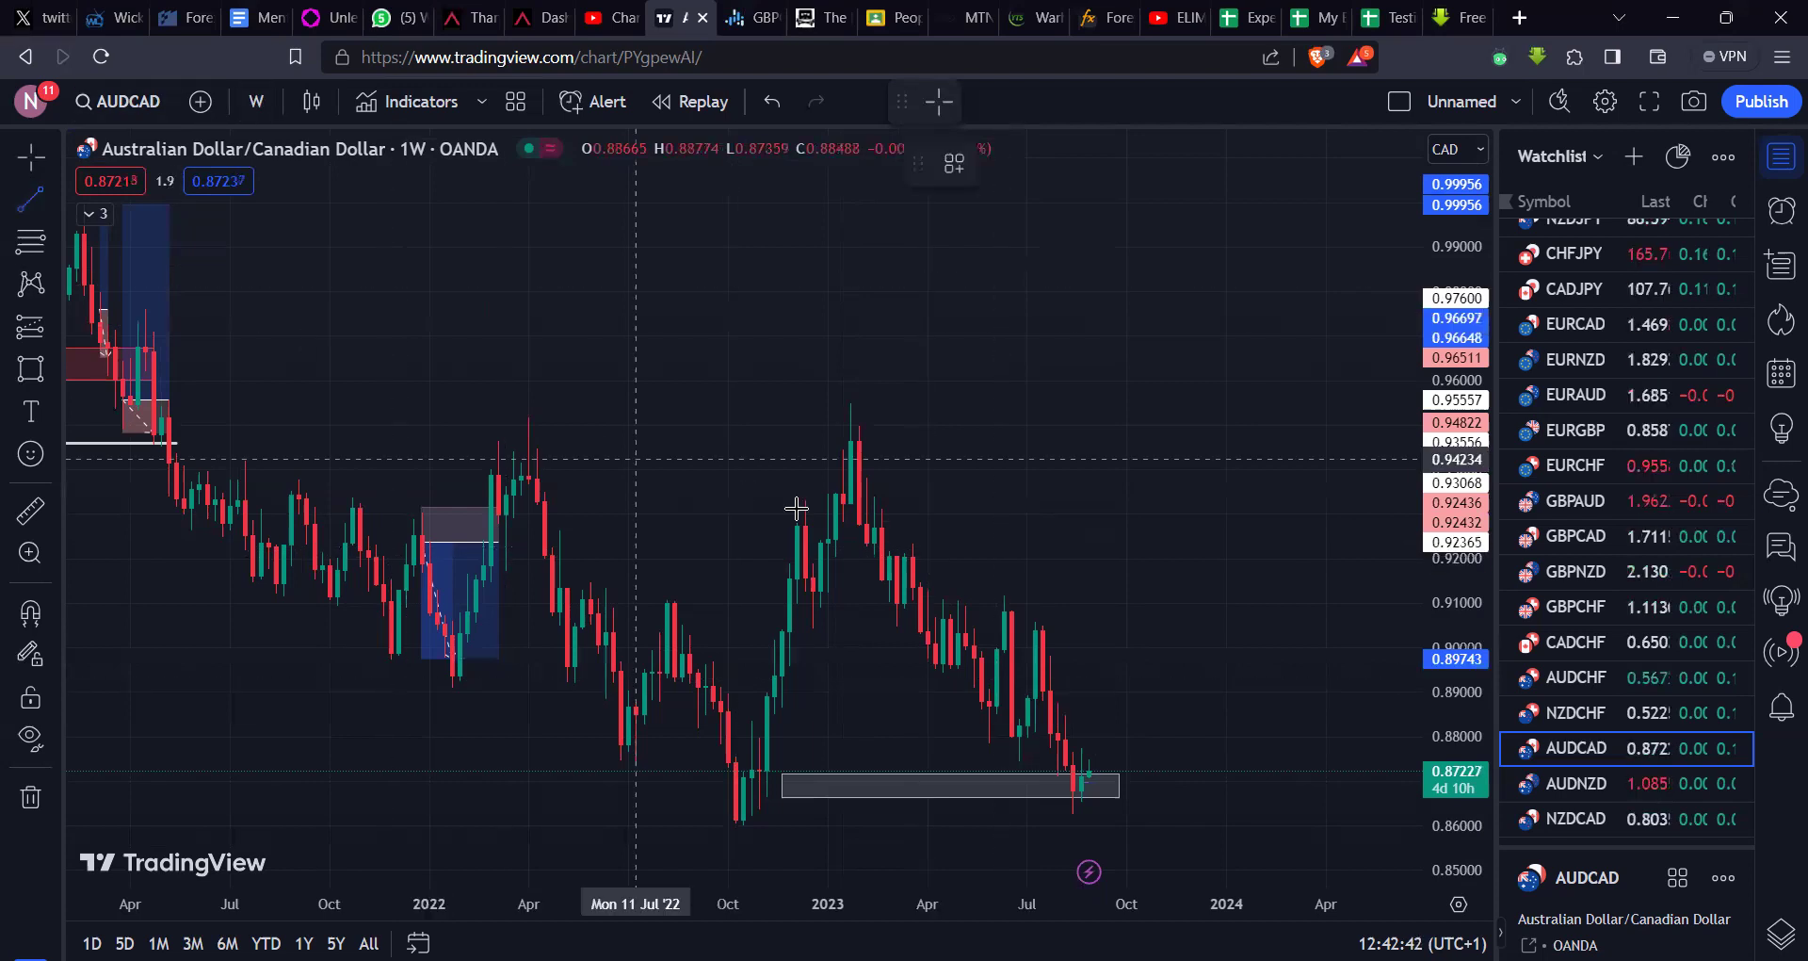
pyautogui.click(669, 599)
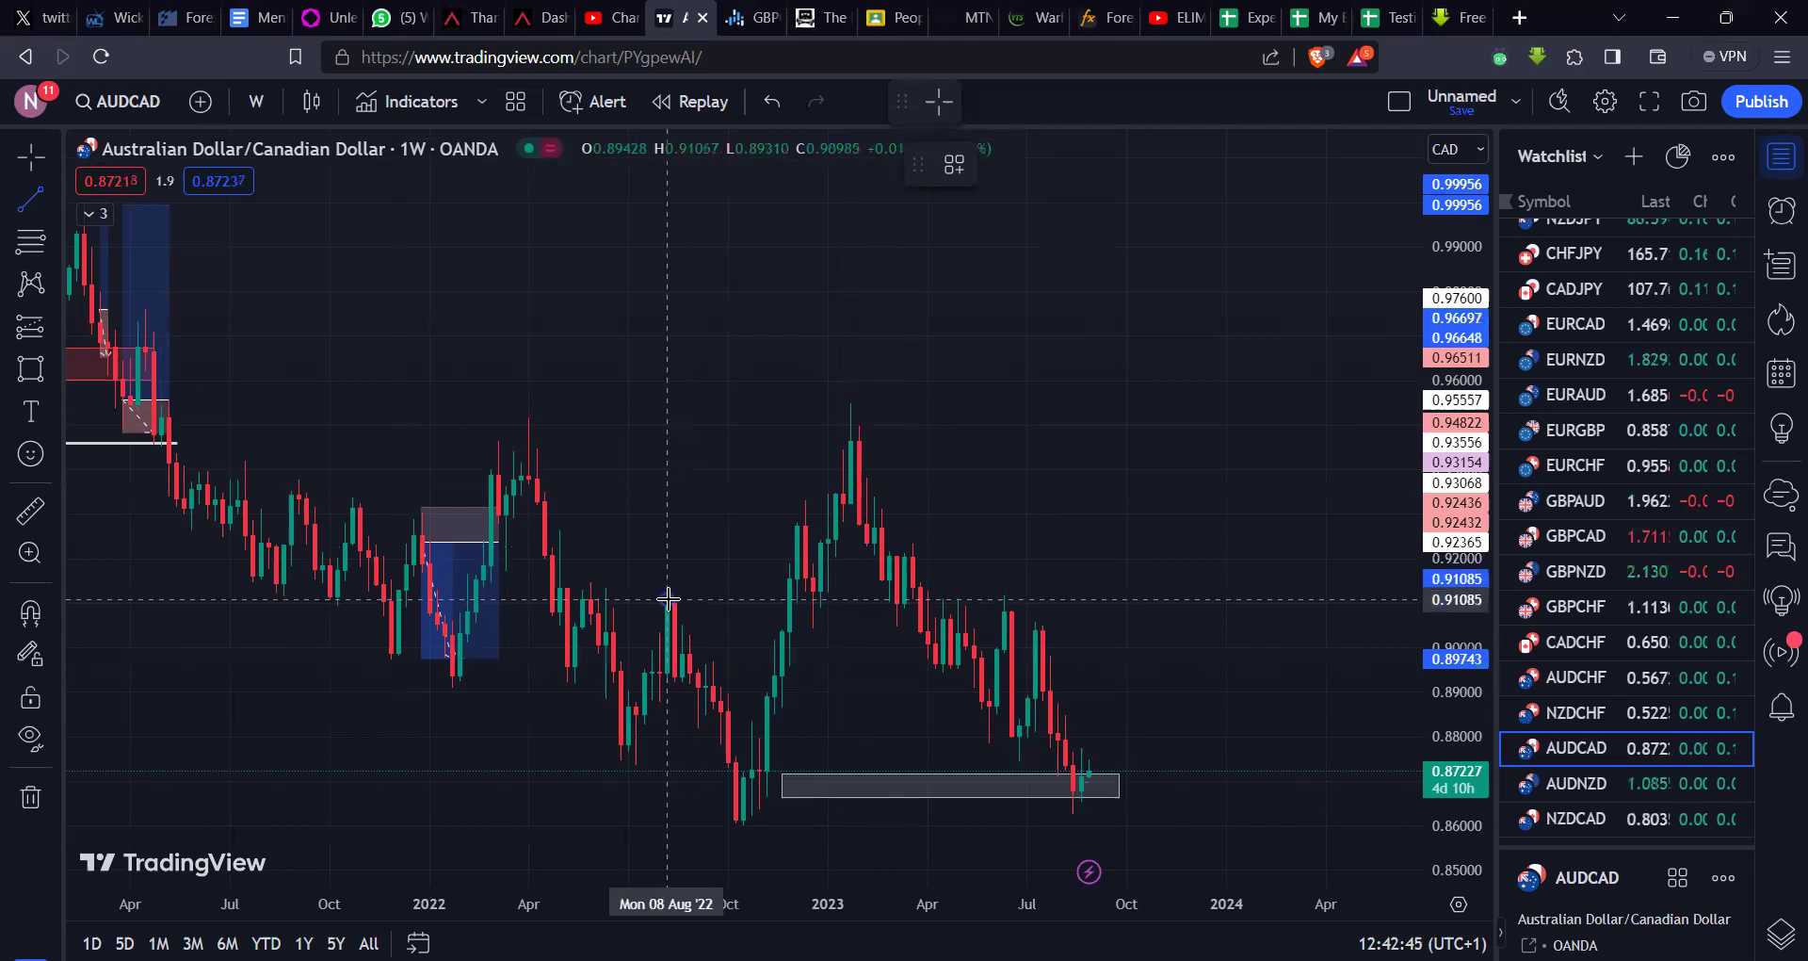
pyautogui.click(797, 612)
pyautogui.click(619, 374)
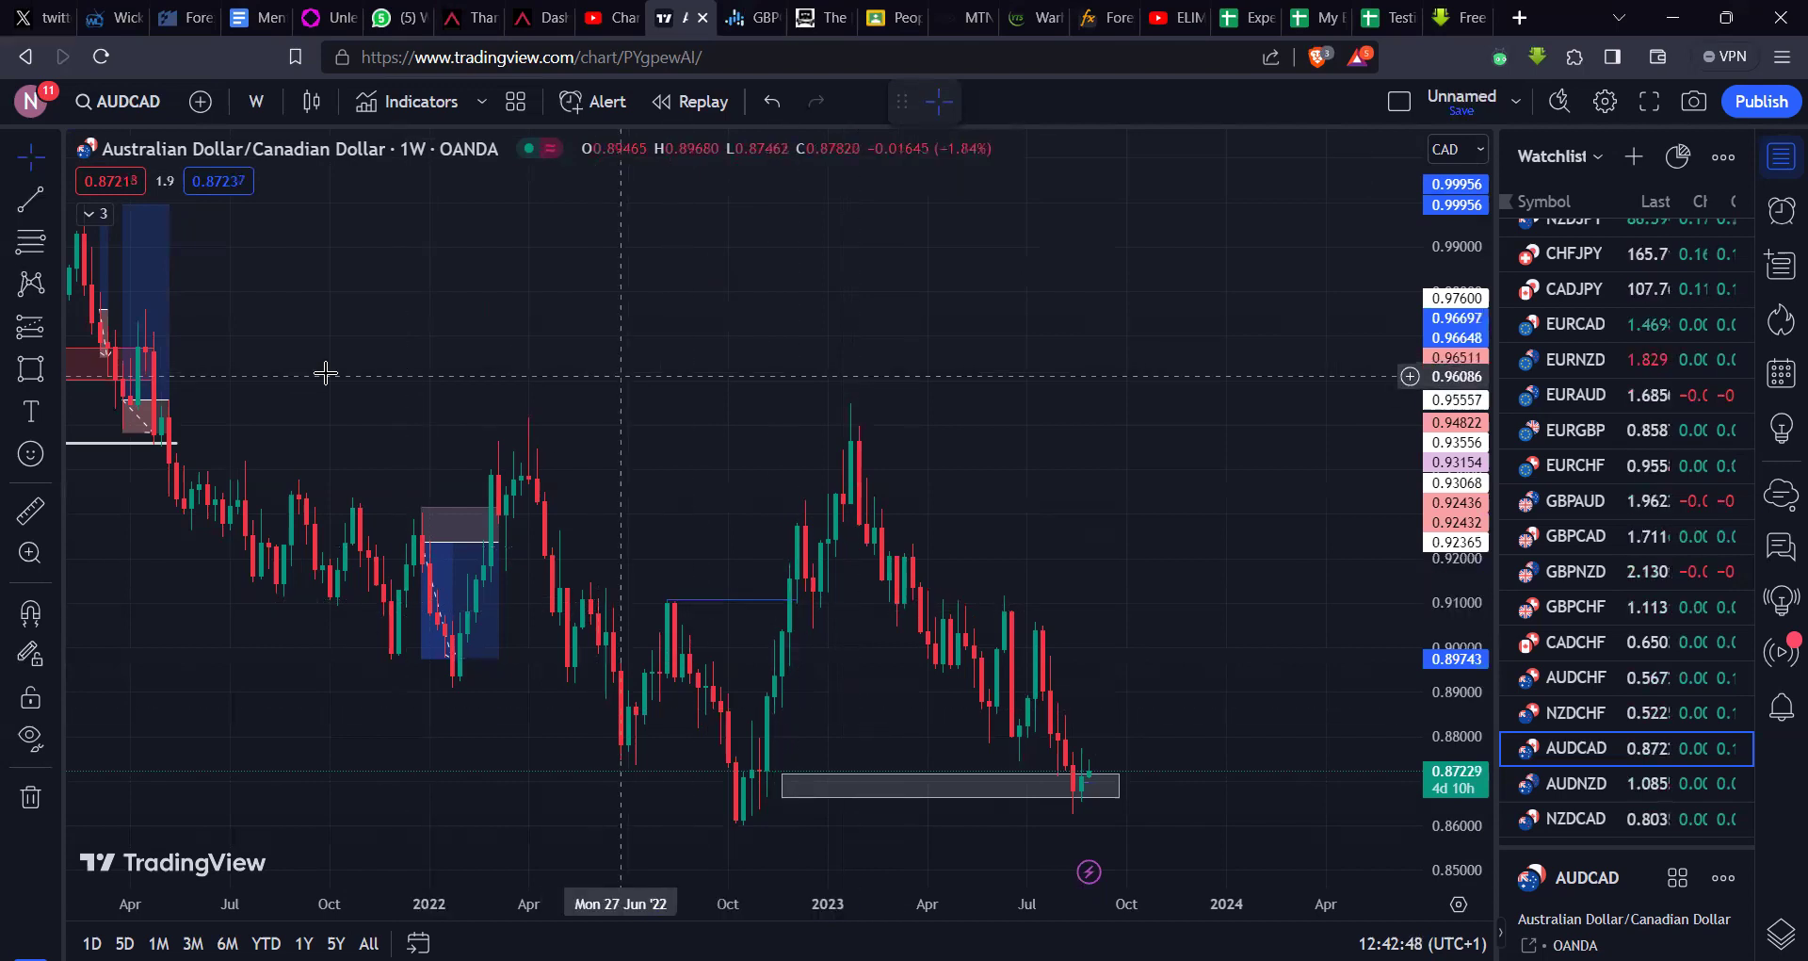
# Step: Draw a trend line at 0.95451 from AUDCAD's early 2023 high to 18 March 2024 and apply the Liquidity Target template
pyautogui.click(17, 206)
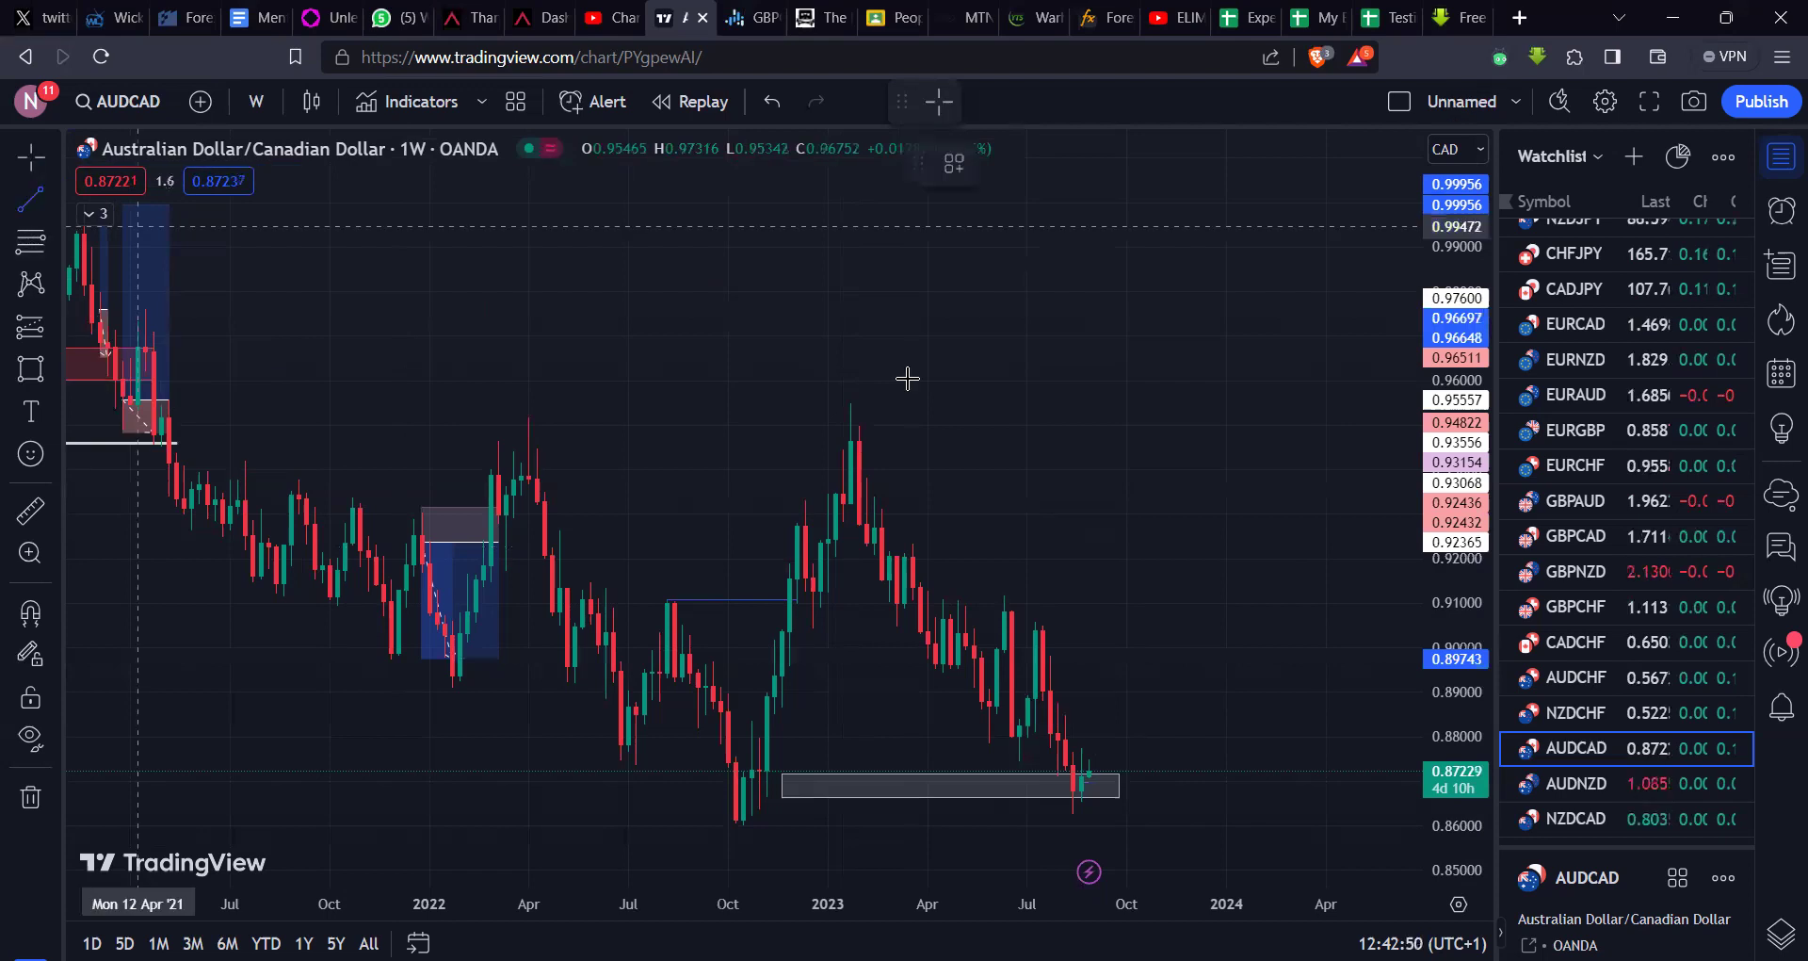
pyautogui.click(836, 405)
pyautogui.click(1226, 405)
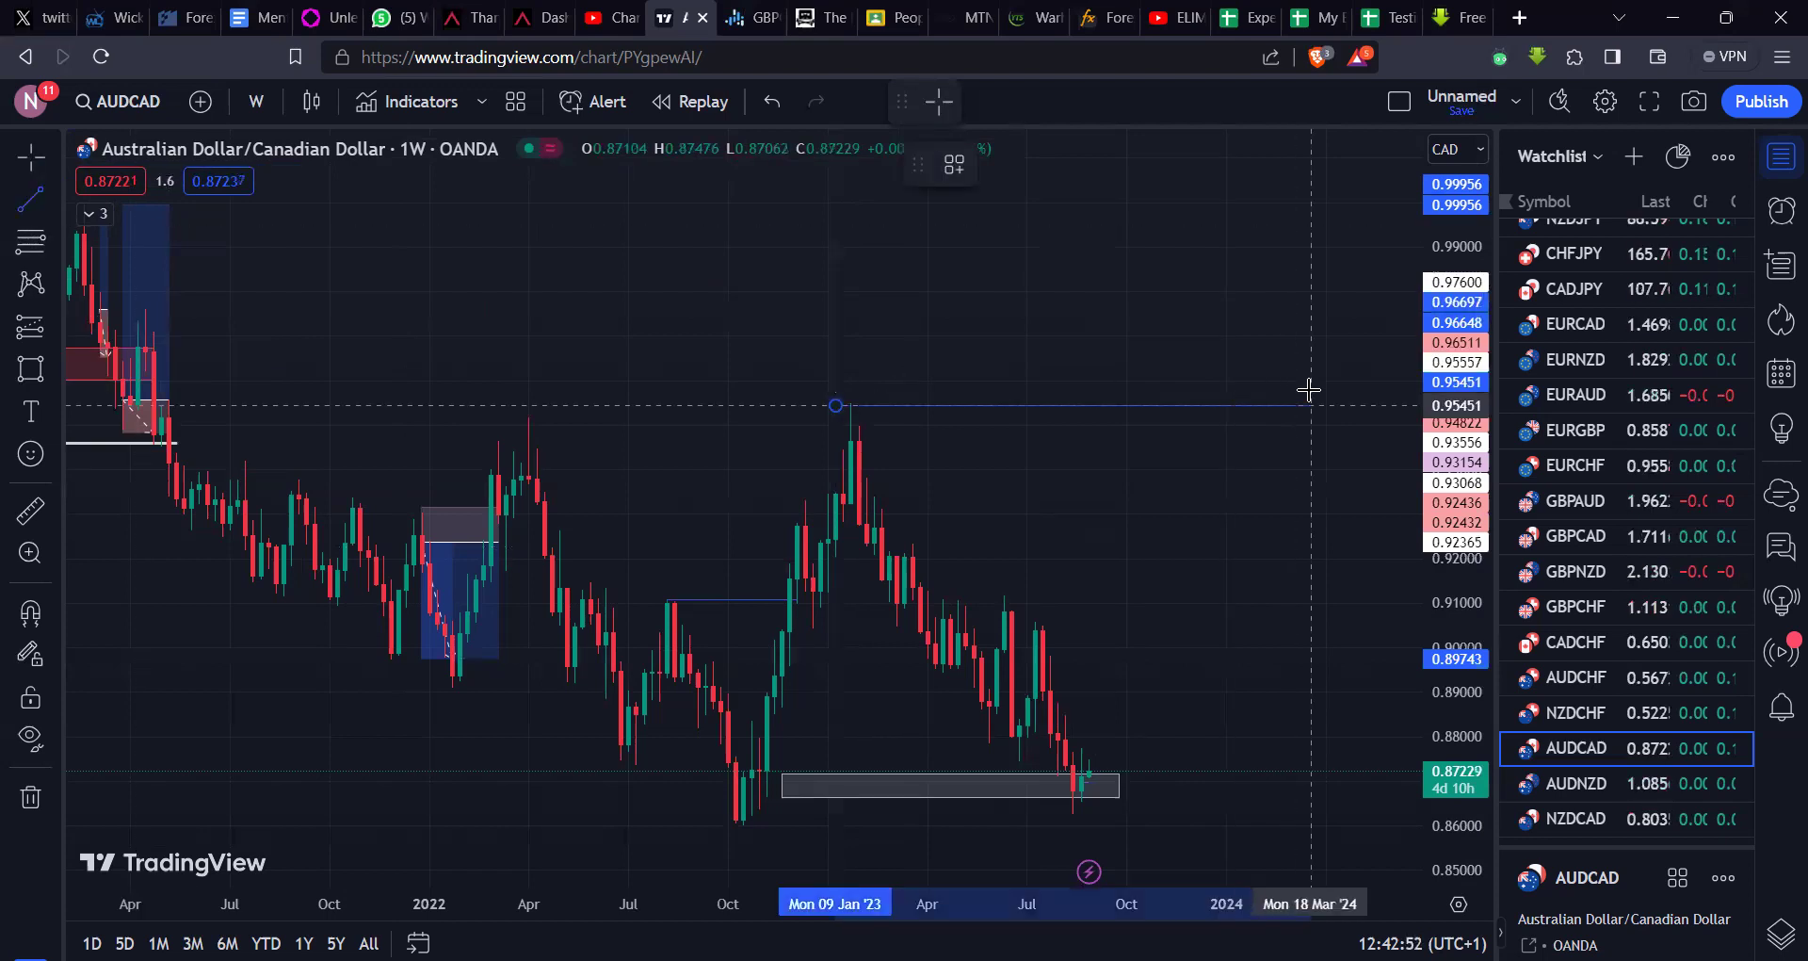
pyautogui.click(1311, 405)
pyautogui.click(961, 165)
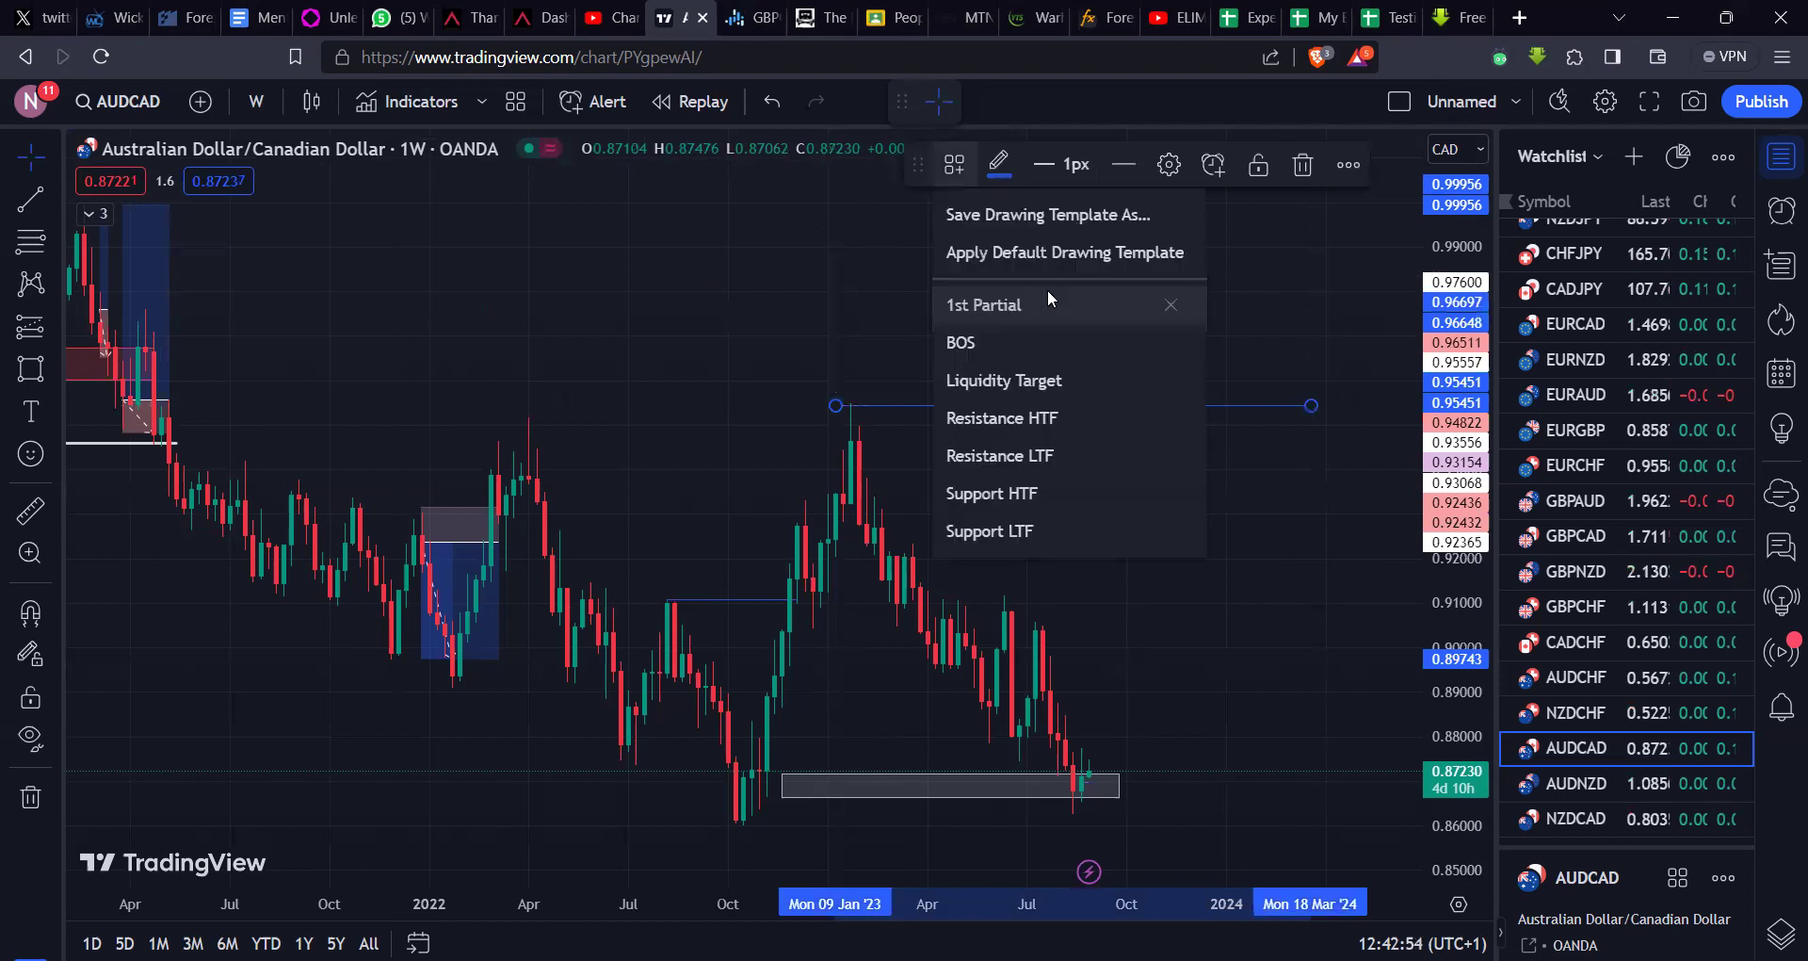
pyautogui.click(1027, 381)
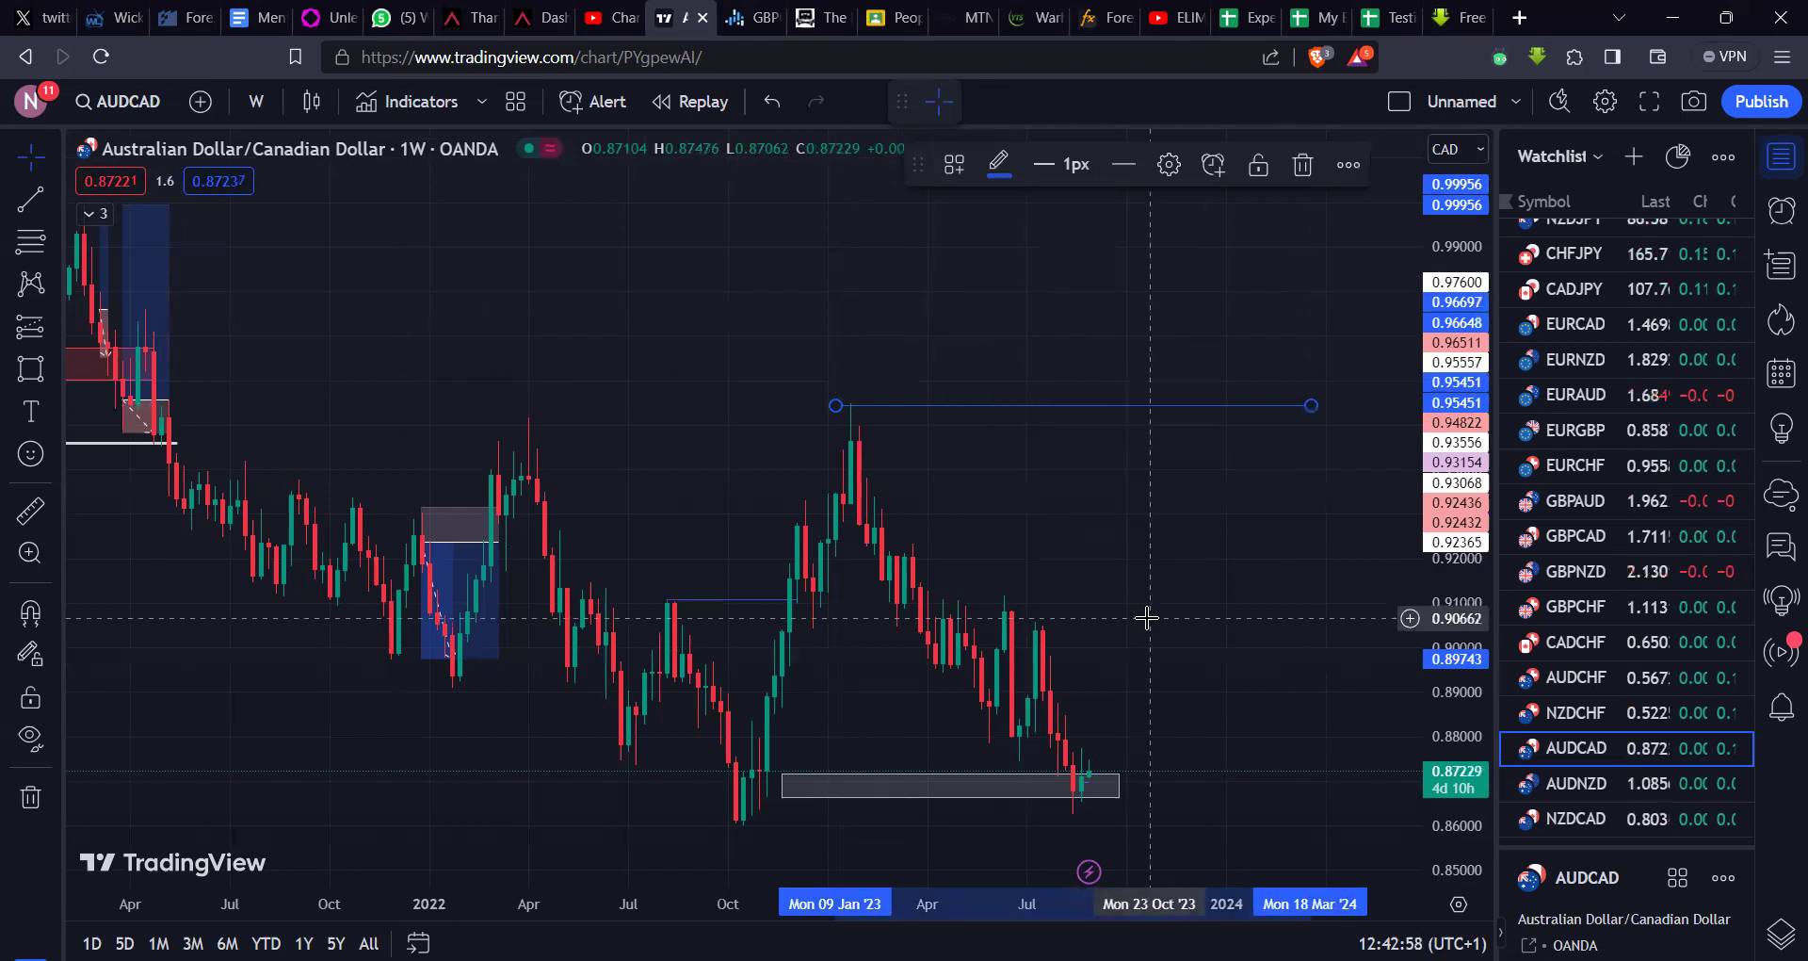
pyautogui.click(1234, 550)
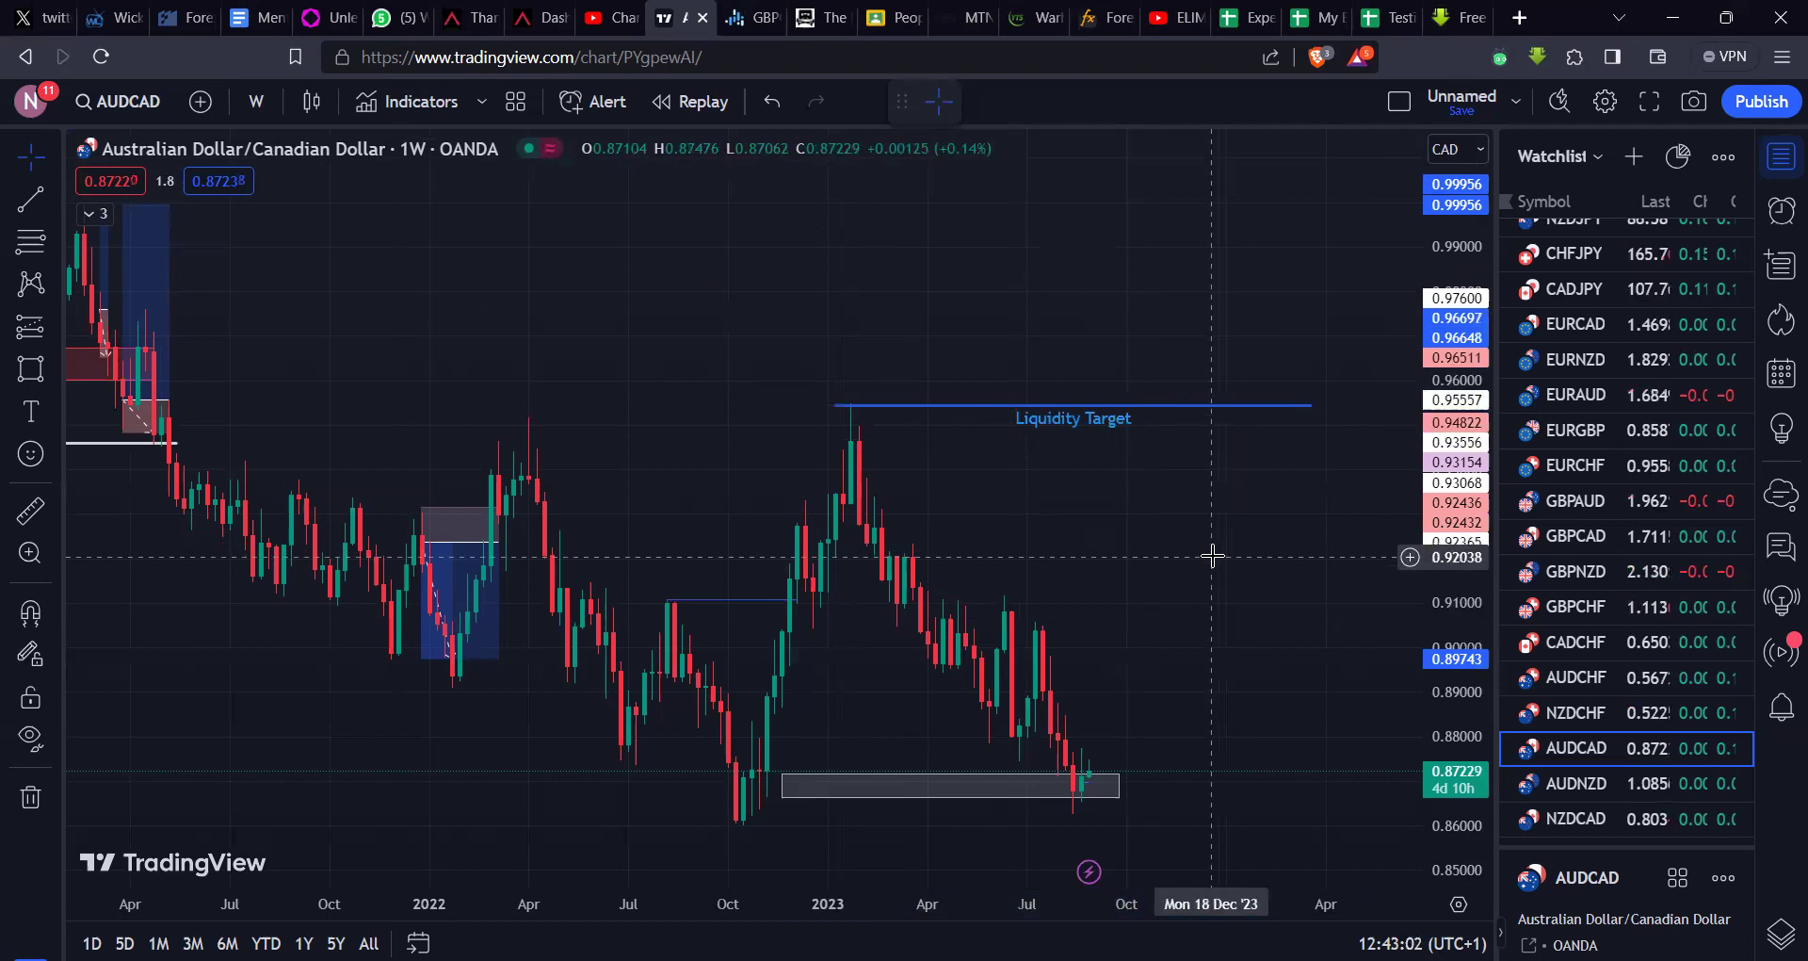
# Step: Examine AUDCAD's weekly price history leading into the grey zone and the liquidity target
pyautogui.scroll(-6, 1212, 556)
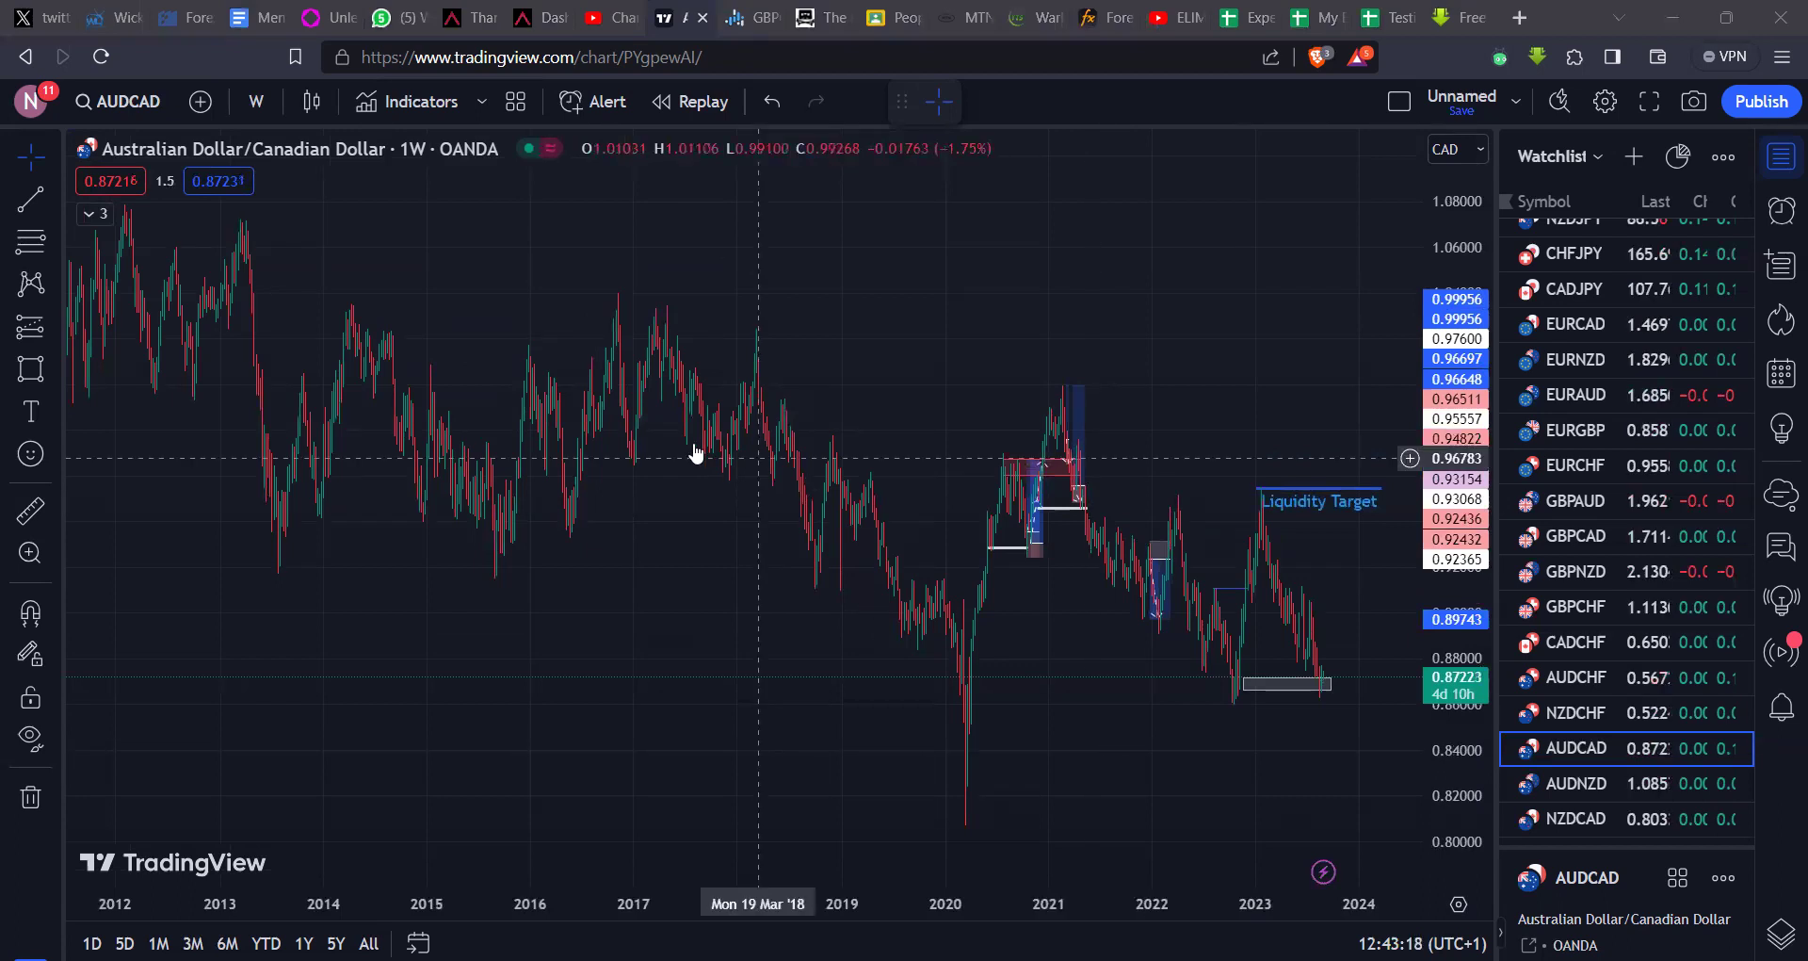
pyautogui.scroll(5, 695, 453)
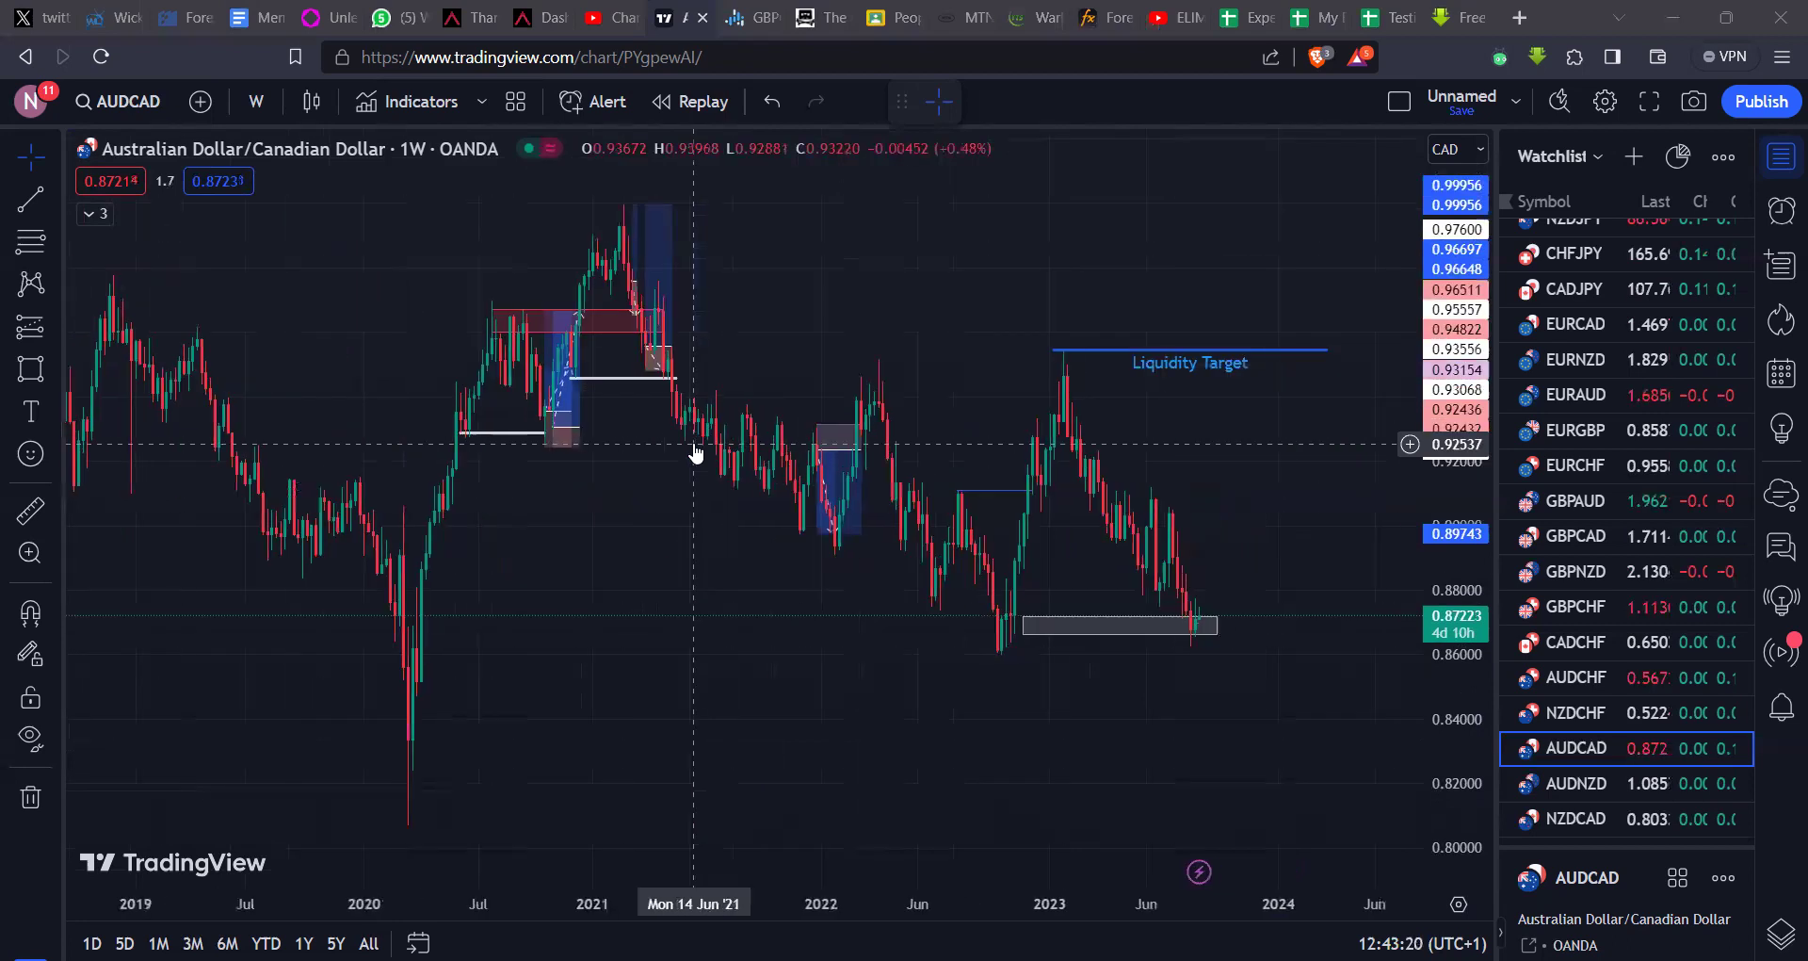
pyautogui.scroll(2, 695, 453)
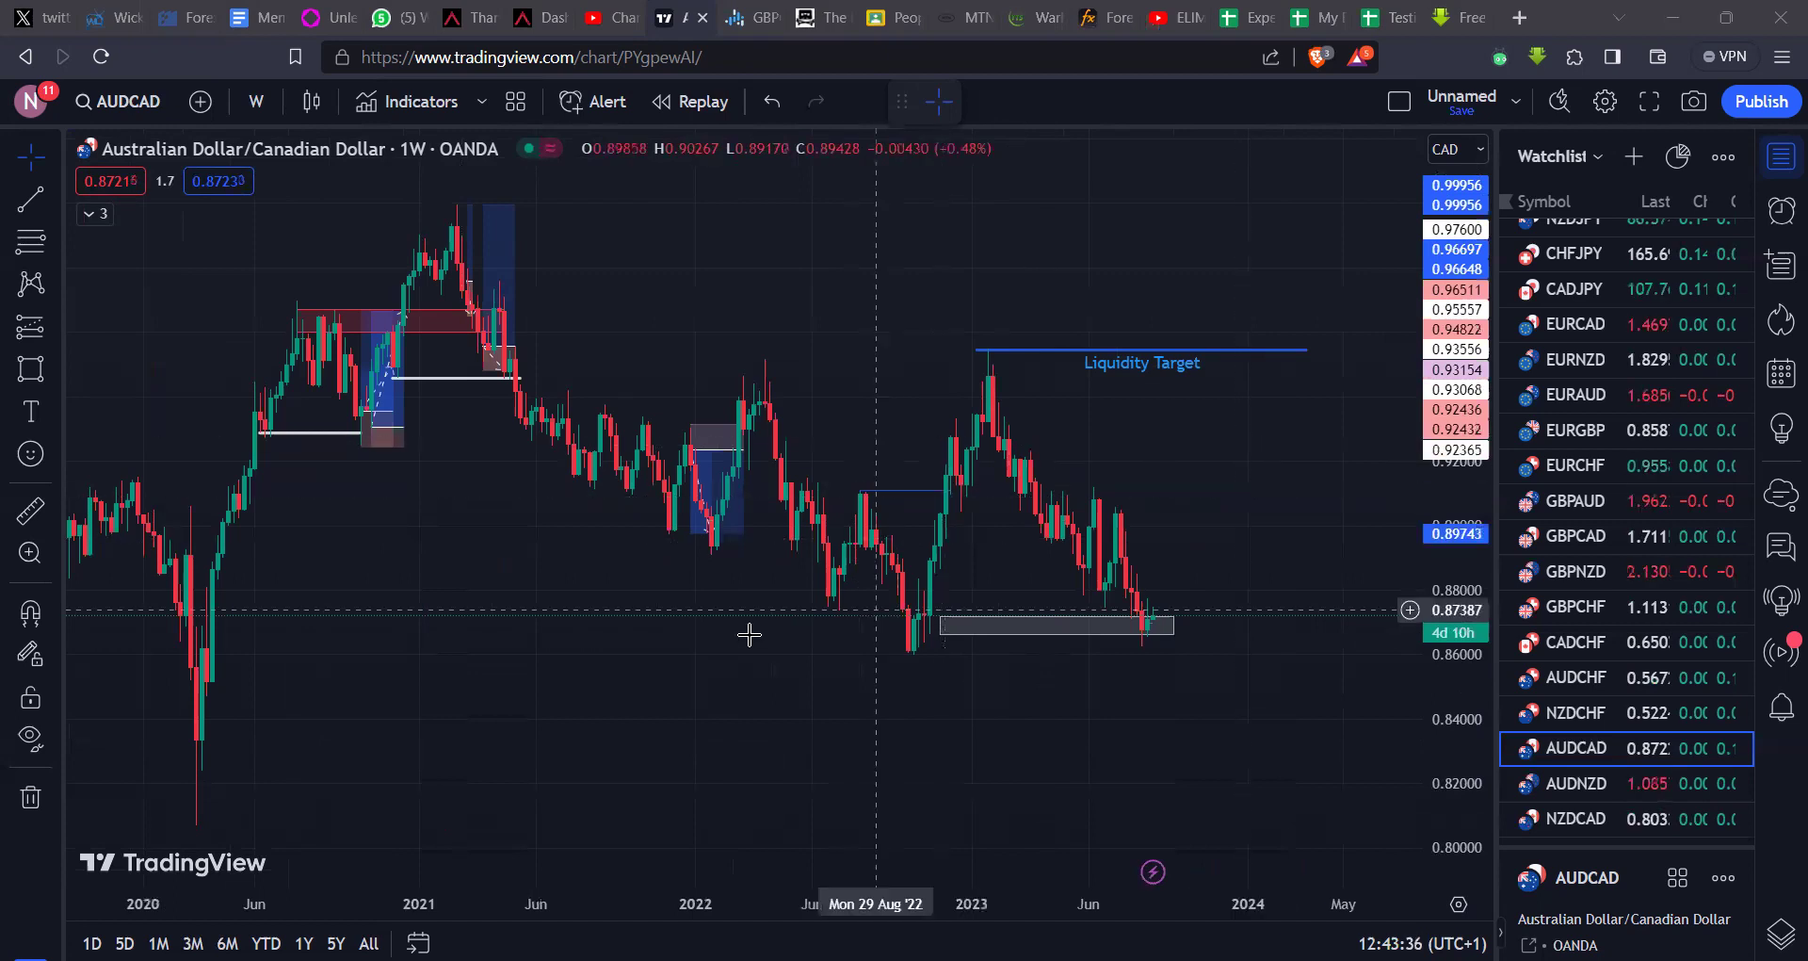
# Step: Switch AUDCAD to the 4-hour timeframe and examine the price action around the grey zone
pyautogui.scroll(5, 1278, 593)
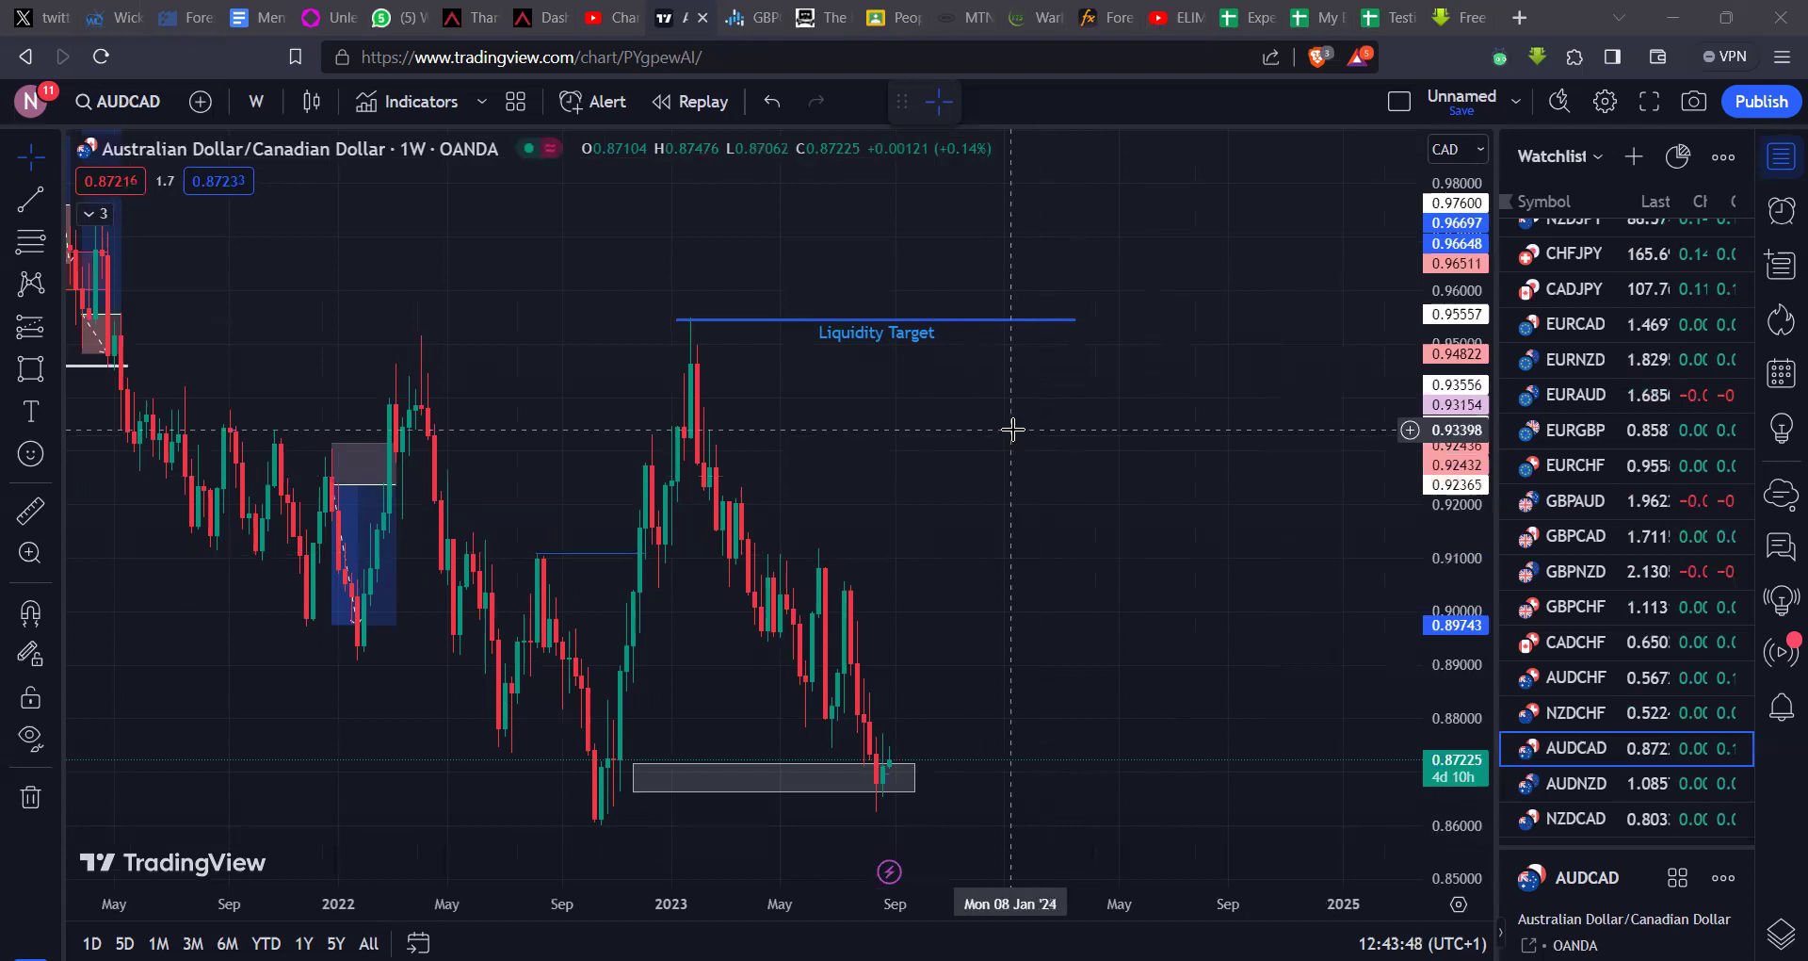
pyautogui.write('240')
pyautogui.press('Return')
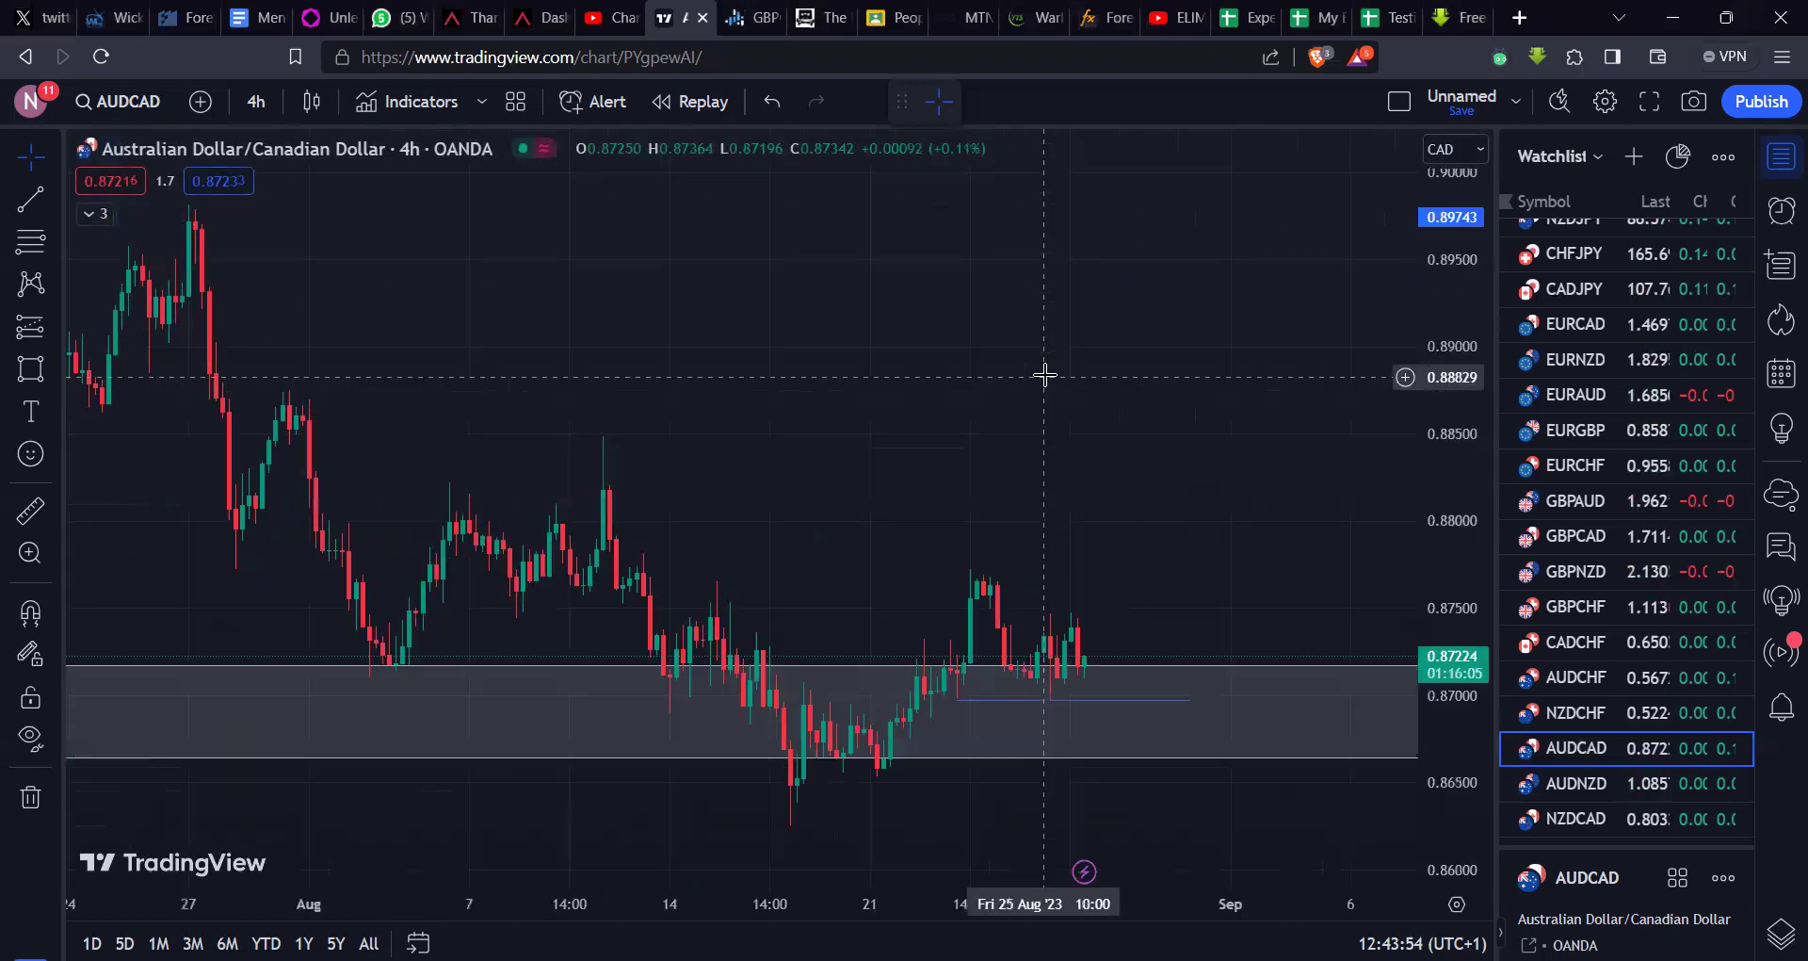
pyautogui.scroll(-4, 1044, 374)
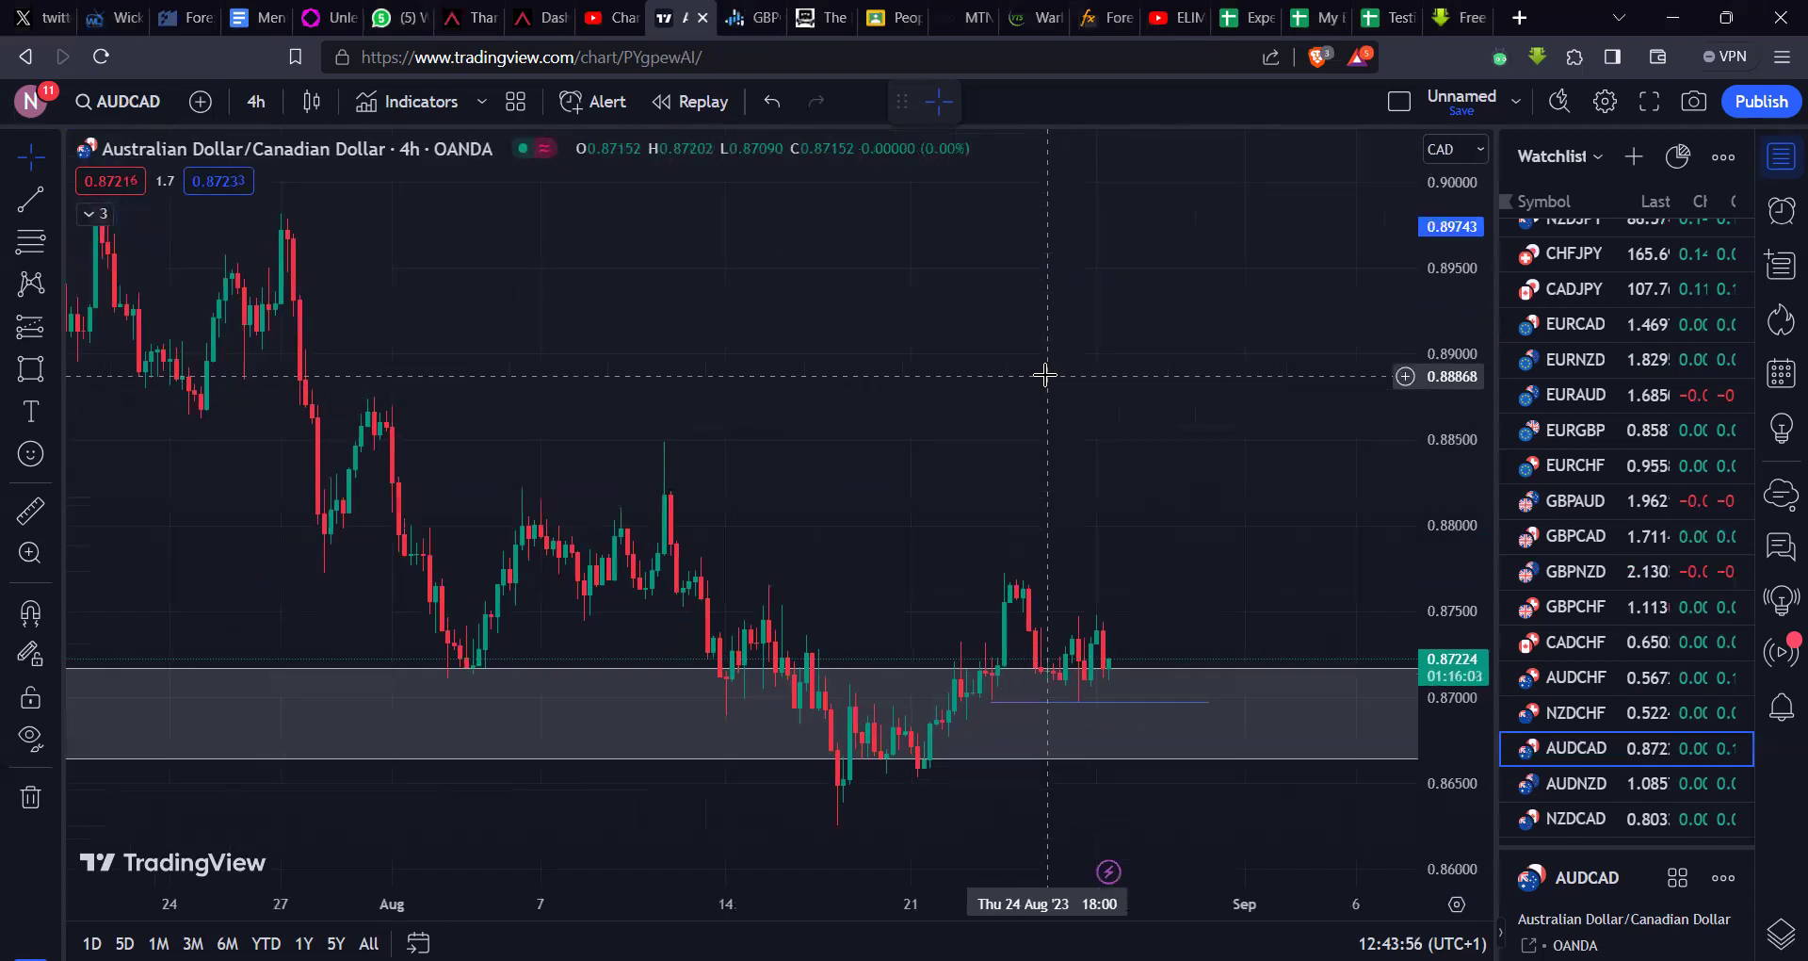
pyautogui.scroll(1, 1045, 375)
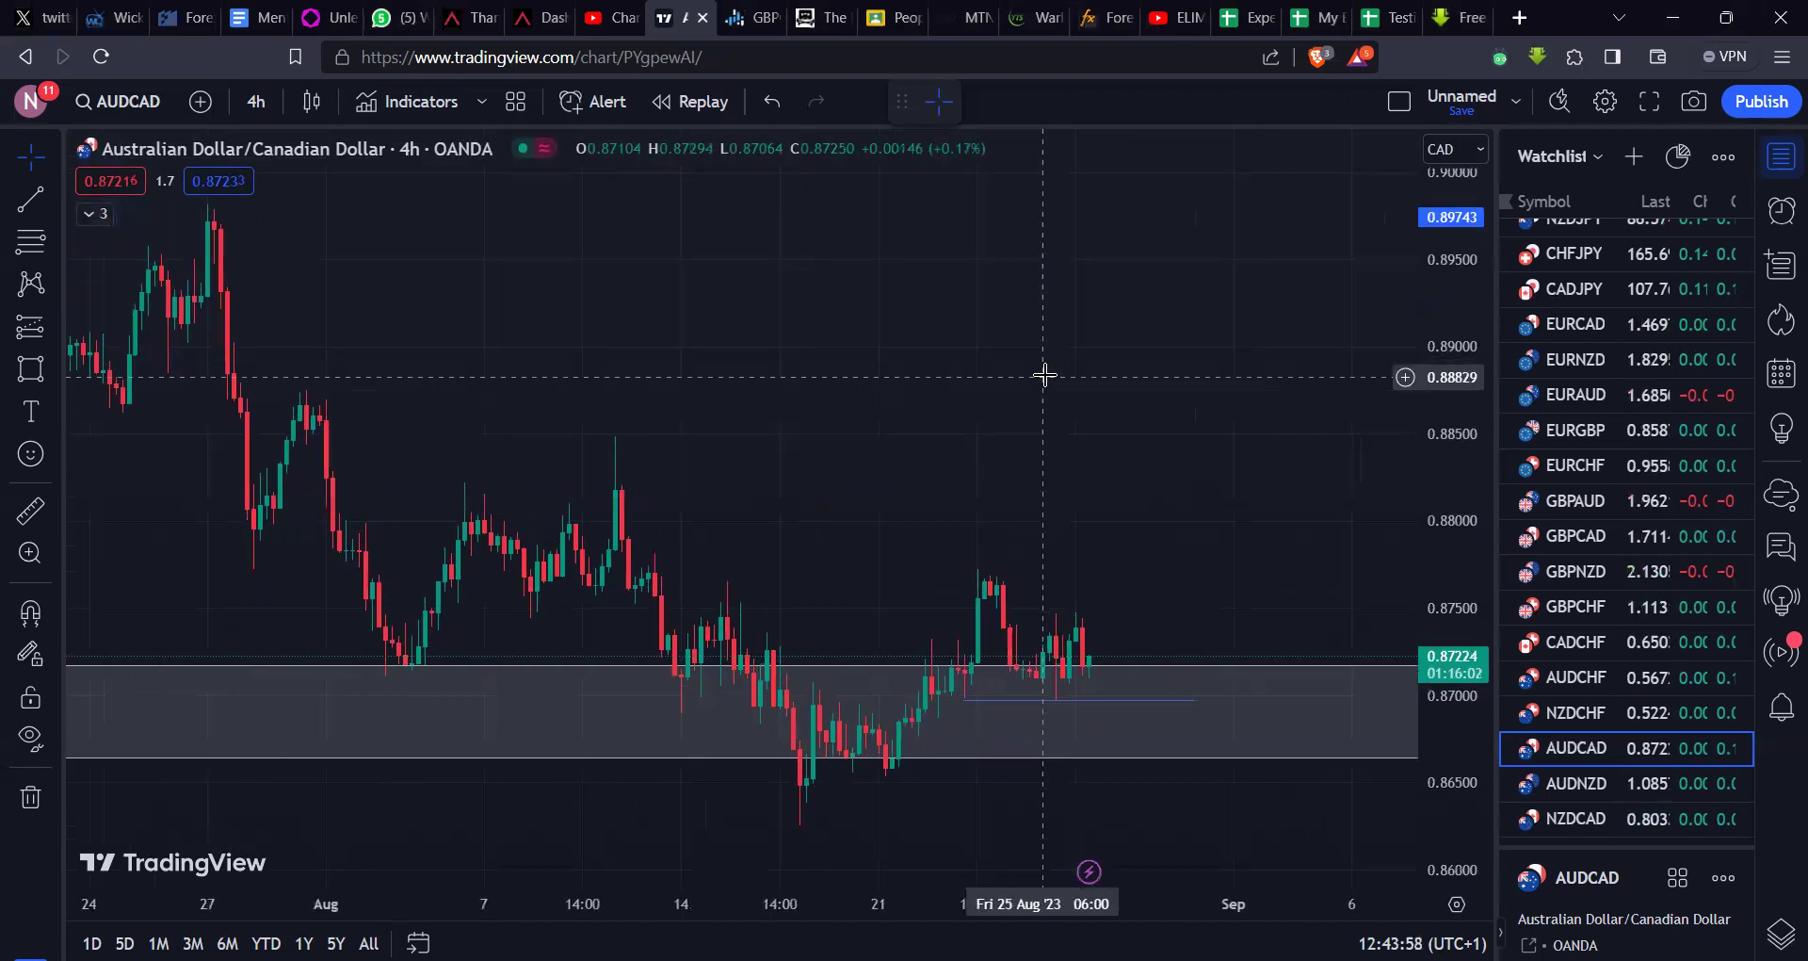
pyautogui.scroll(-5, 1044, 375)
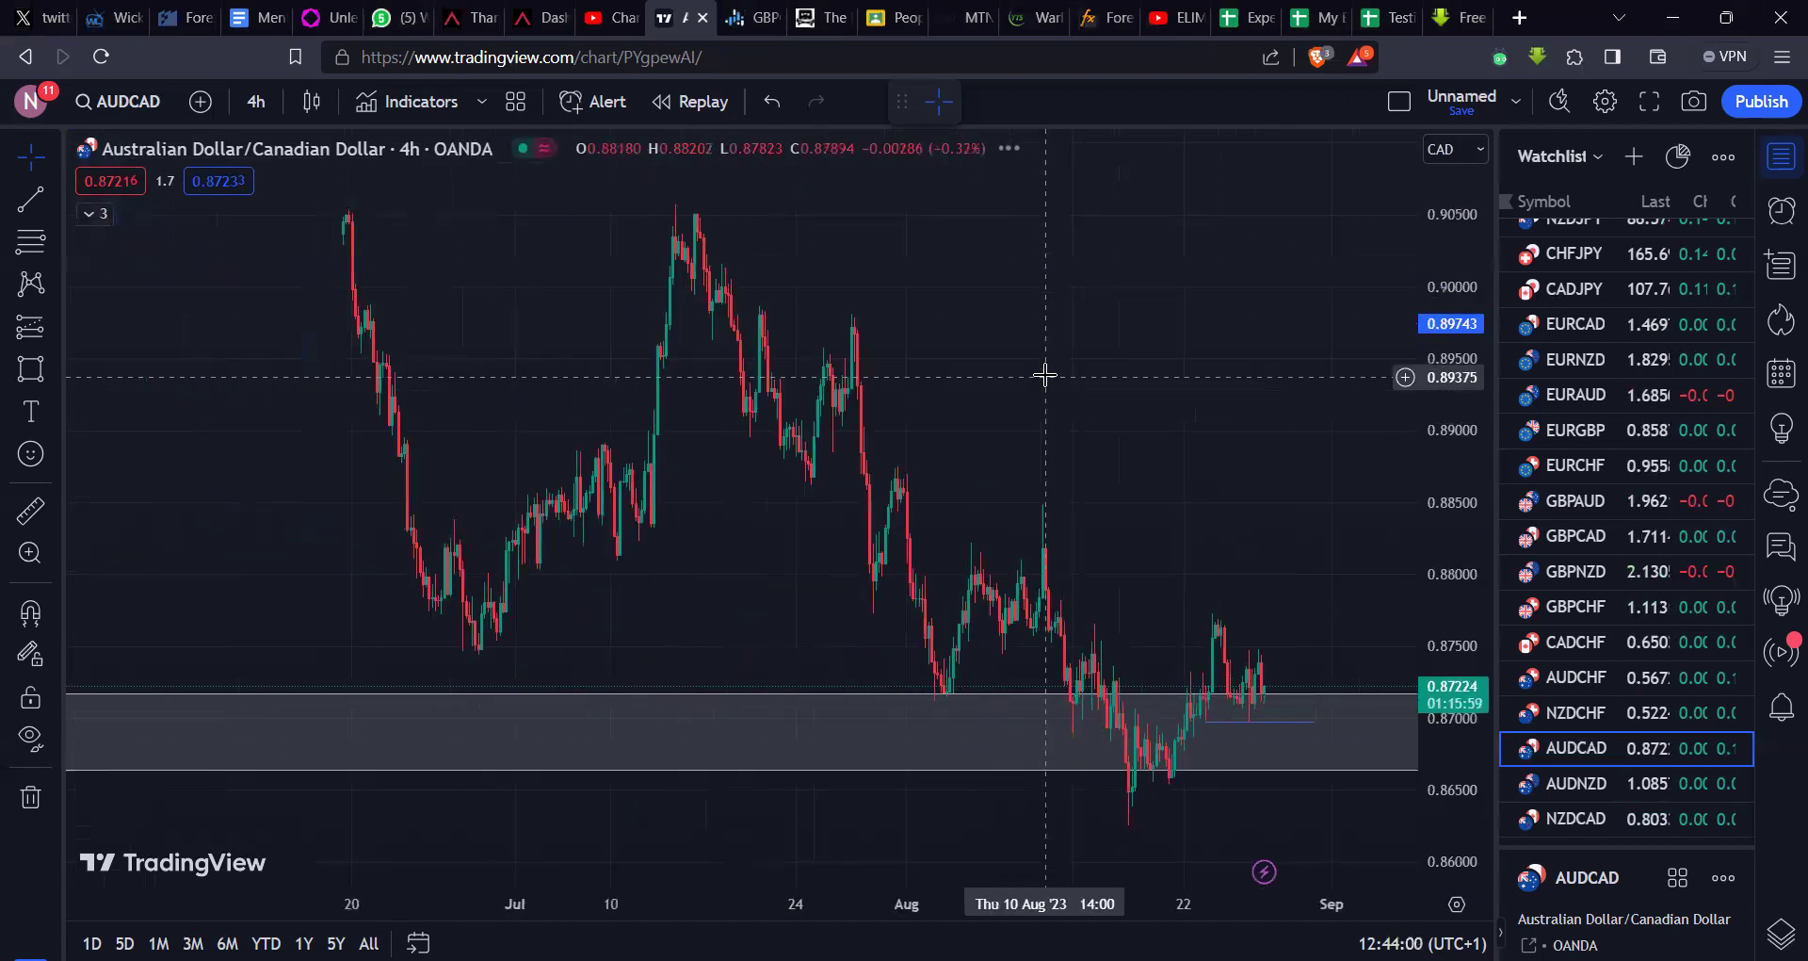
pyautogui.scroll(4, 1046, 374)
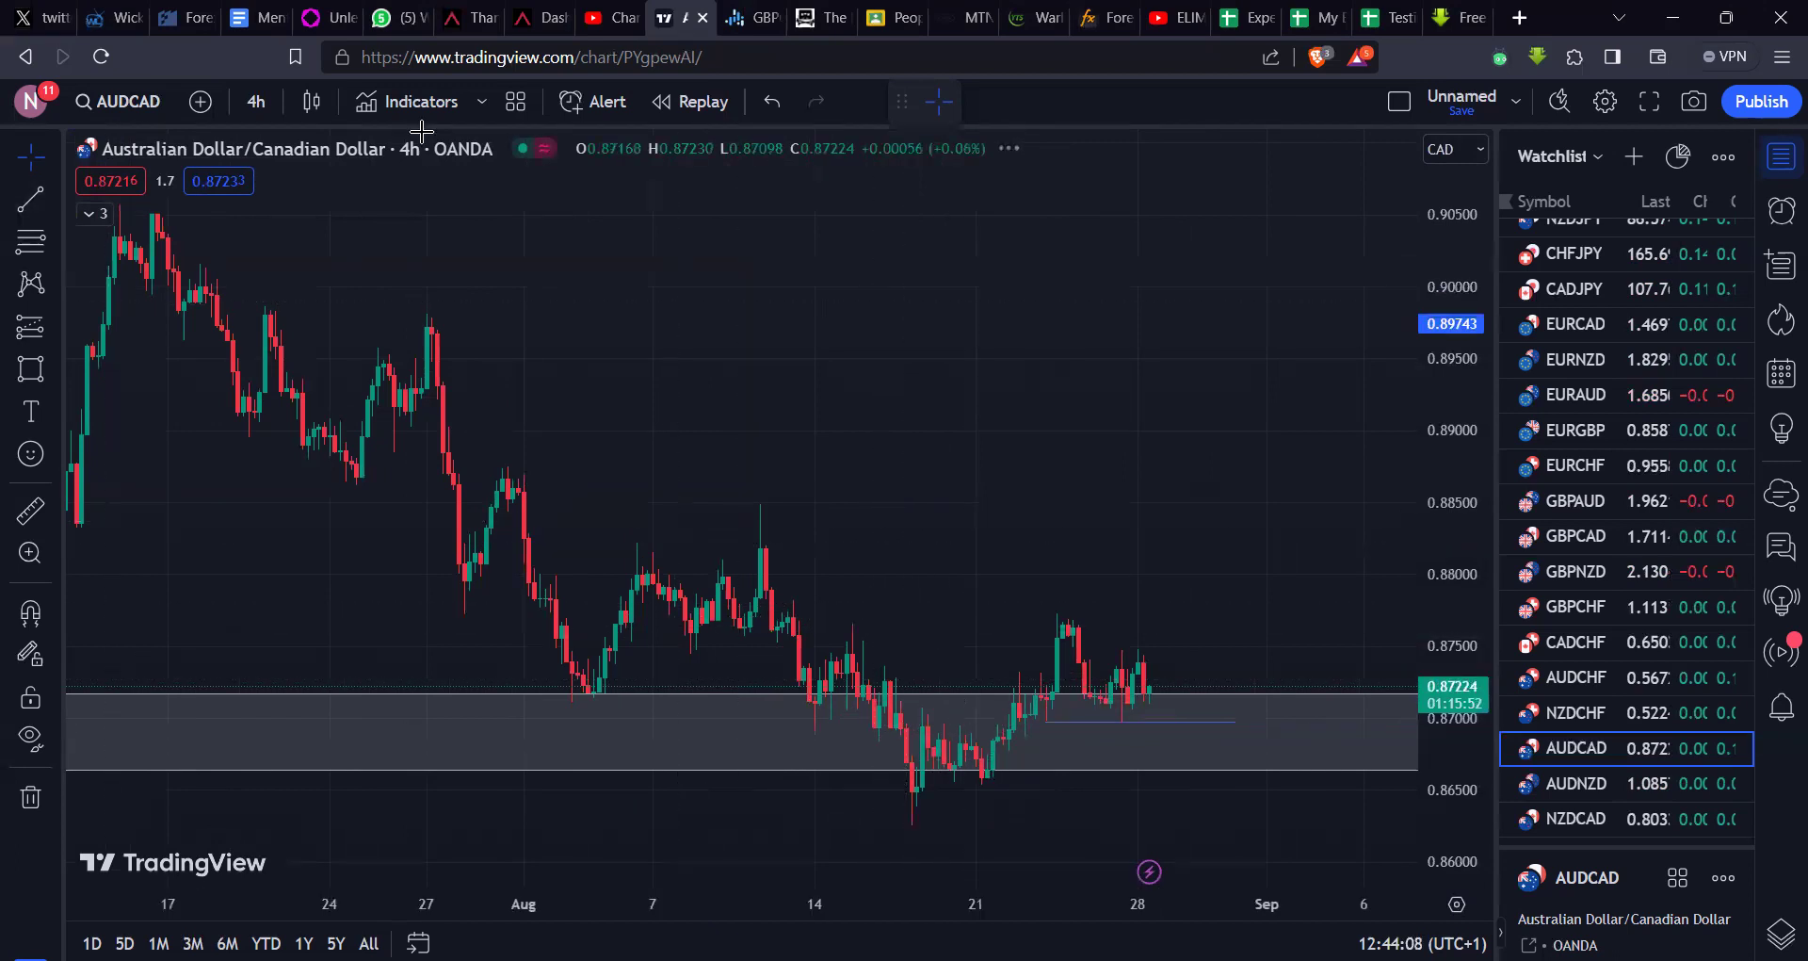
# Step: Mark AUDCAD's 4-hour swing highs and lows from 31 July to 17 August 2023 with Highlighter dots
pyautogui.click(58, 366)
pyautogui.click(160, 193)
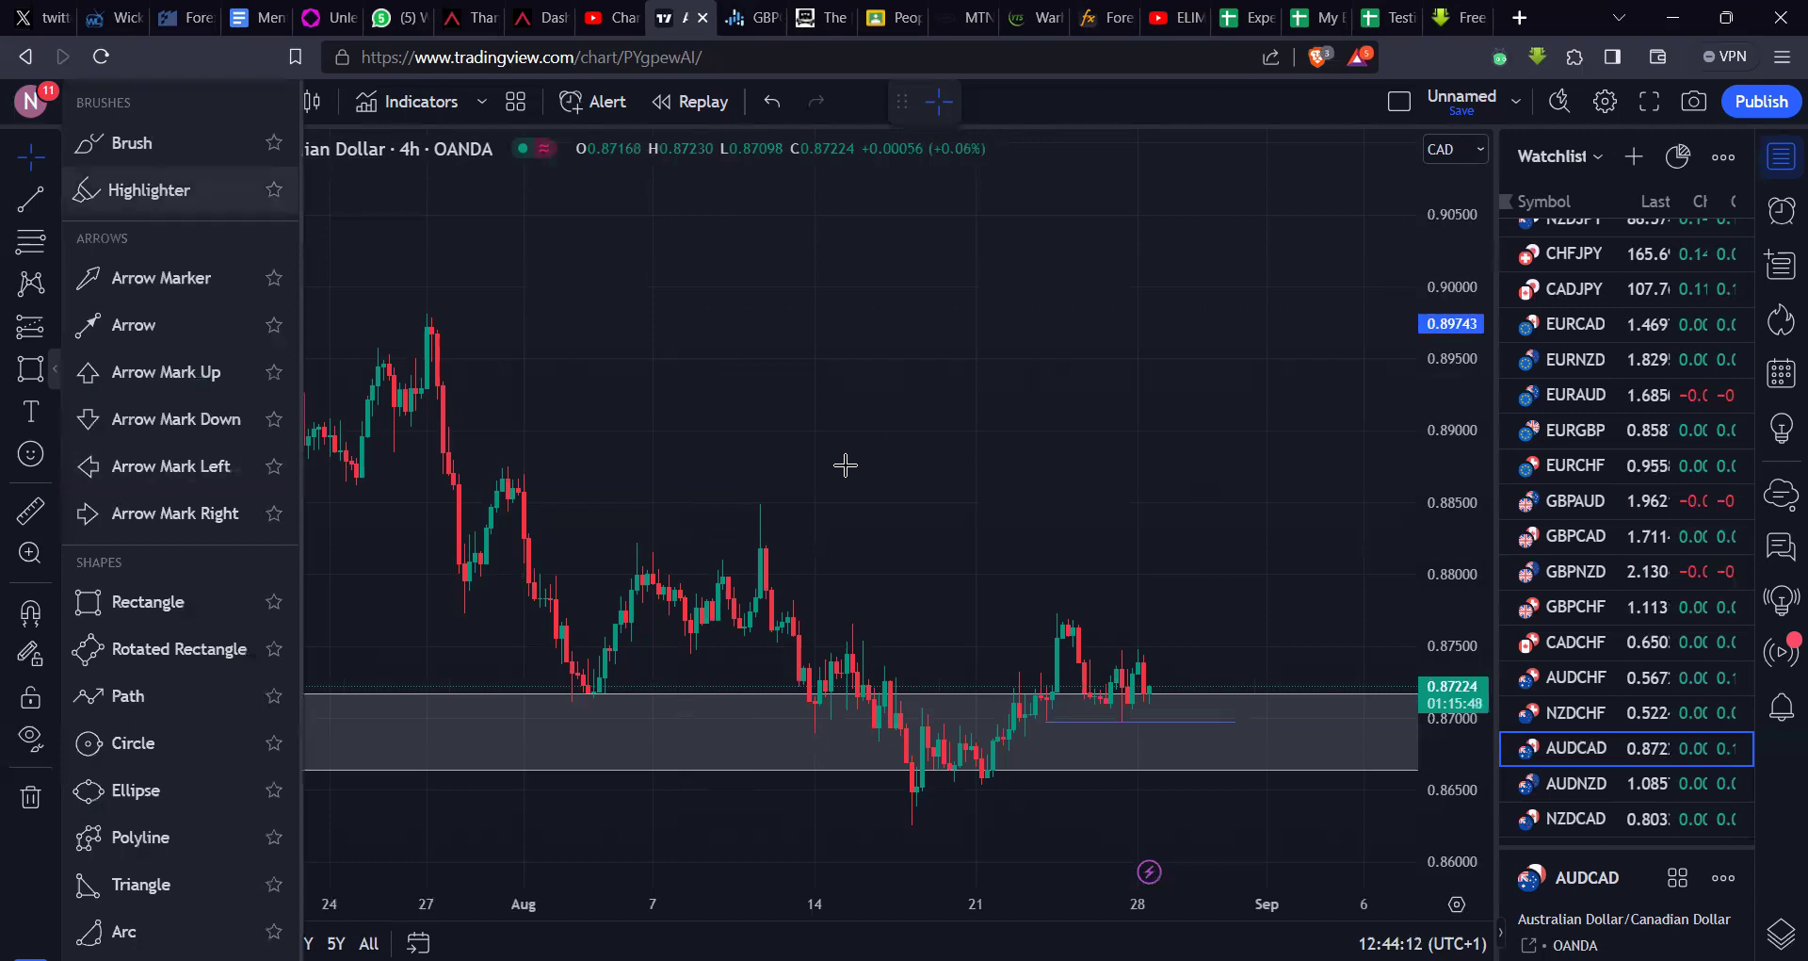
pyautogui.click(496, 457)
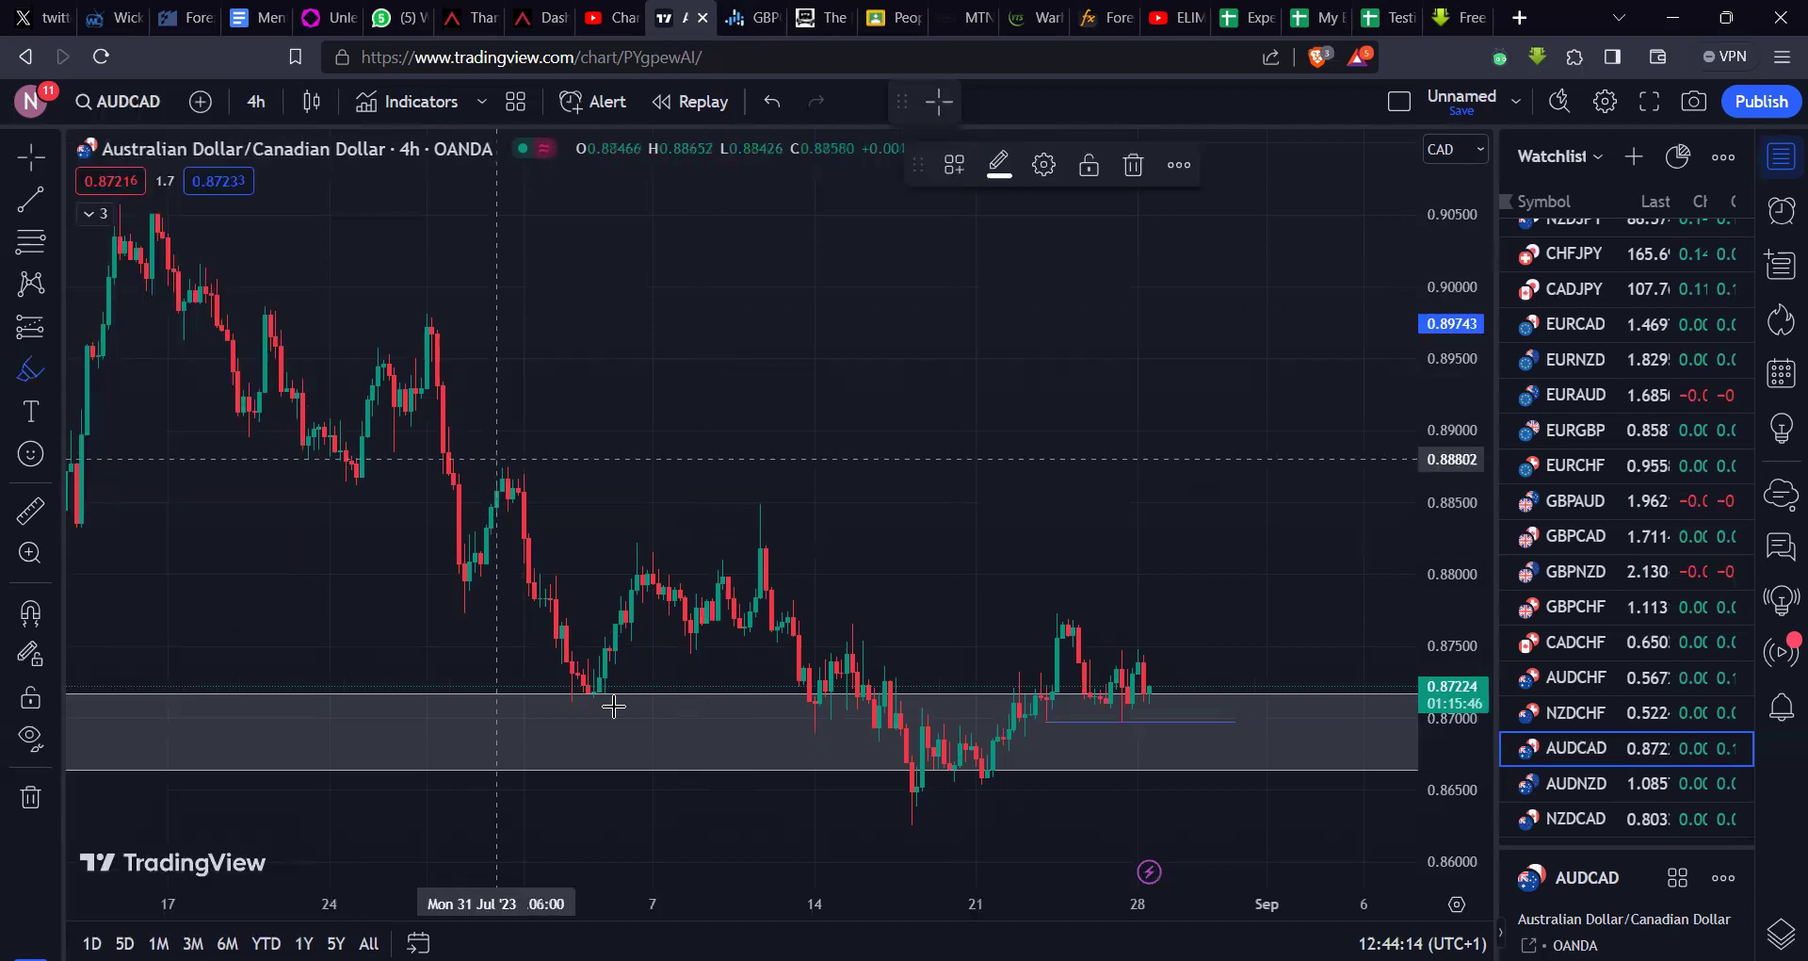
pyautogui.click(576, 700)
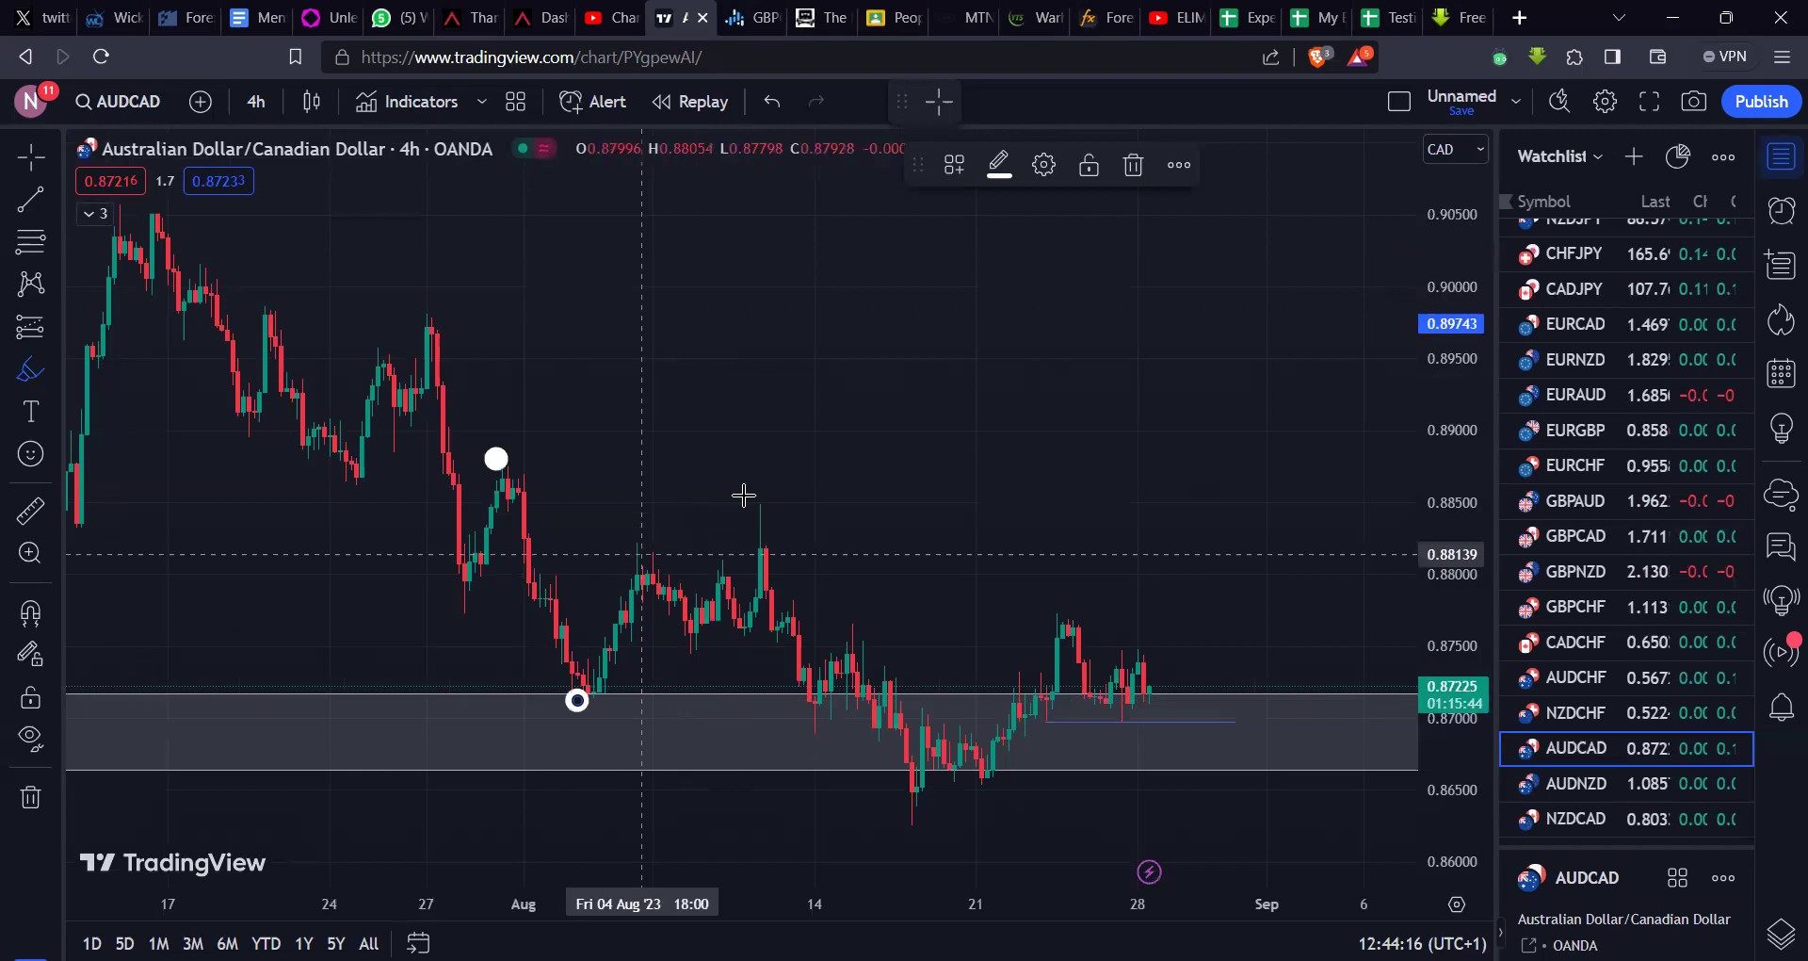
pyautogui.click(751, 499)
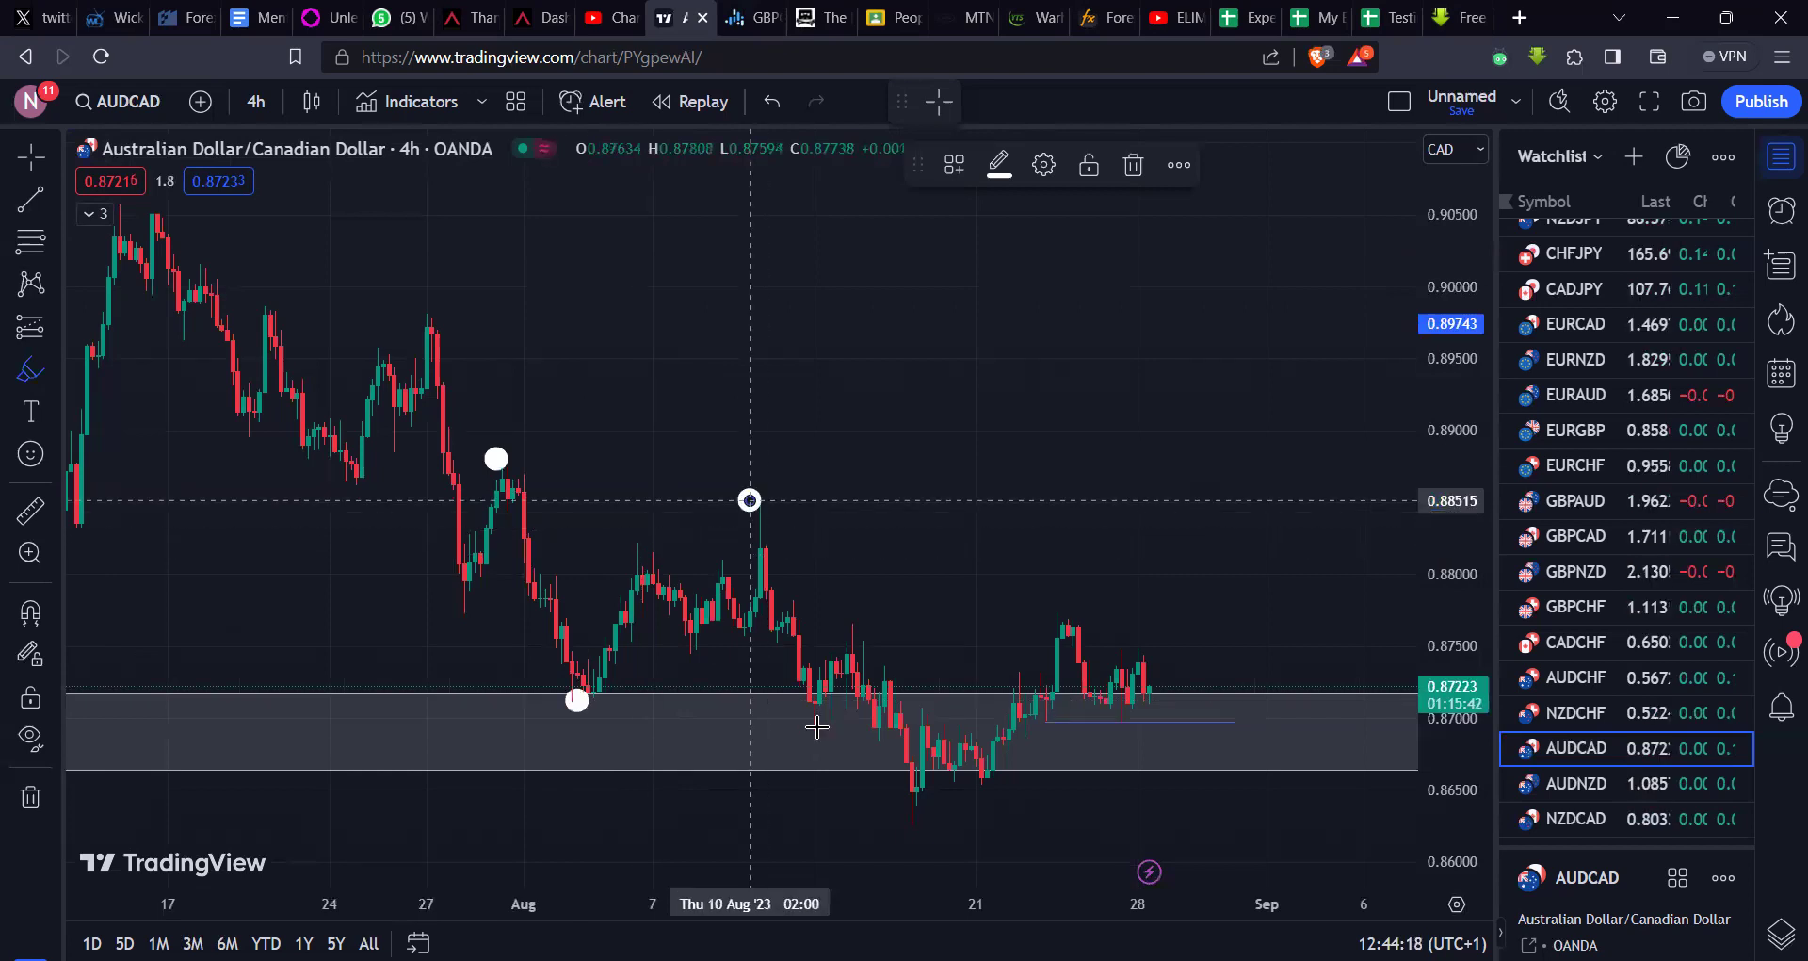
pyautogui.click(814, 733)
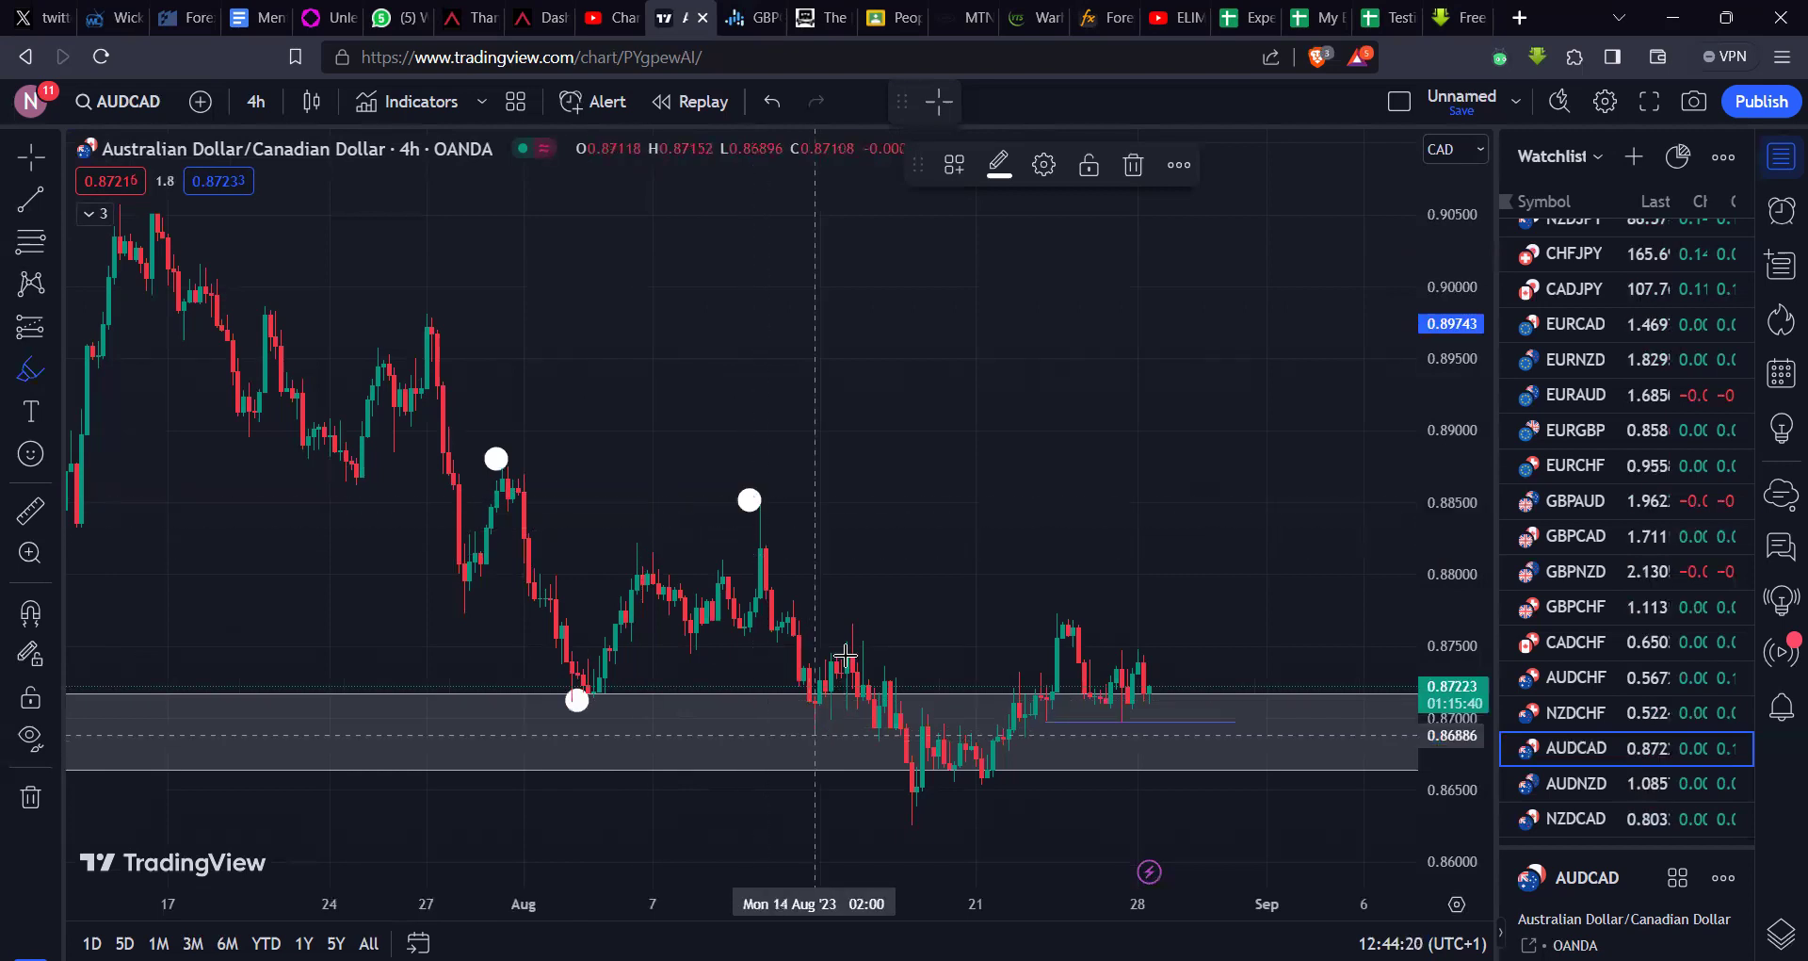
pyautogui.click(847, 621)
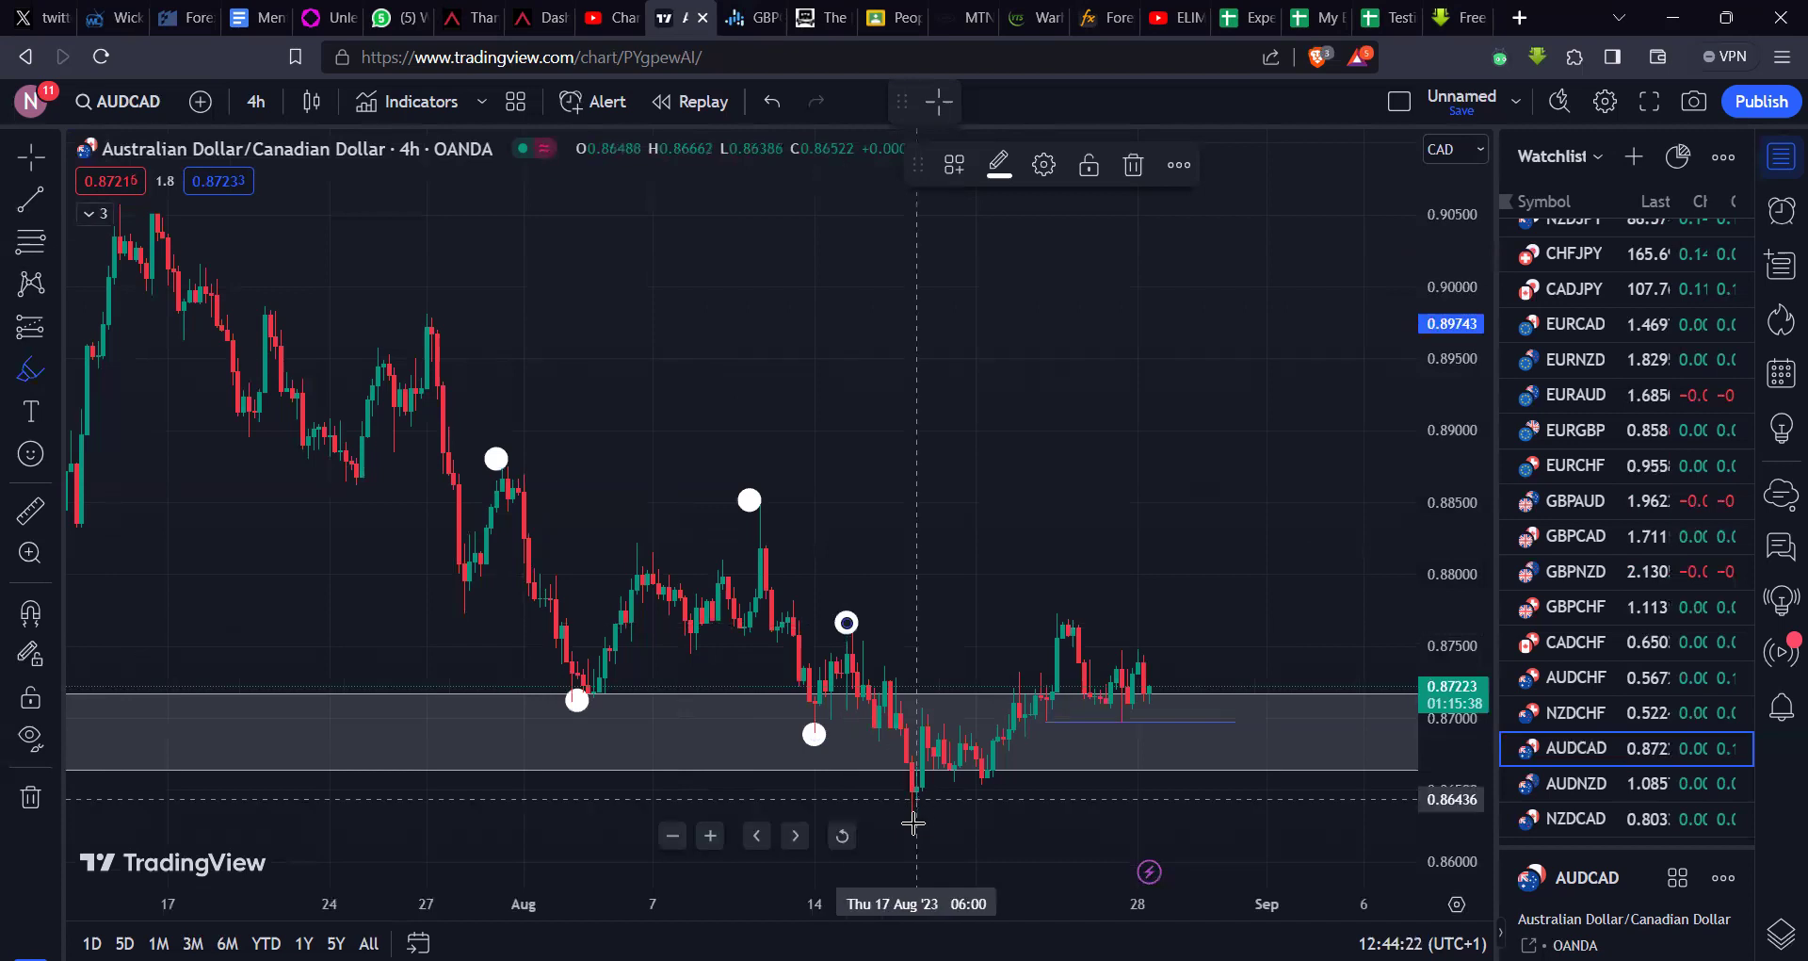
pyautogui.click(911, 825)
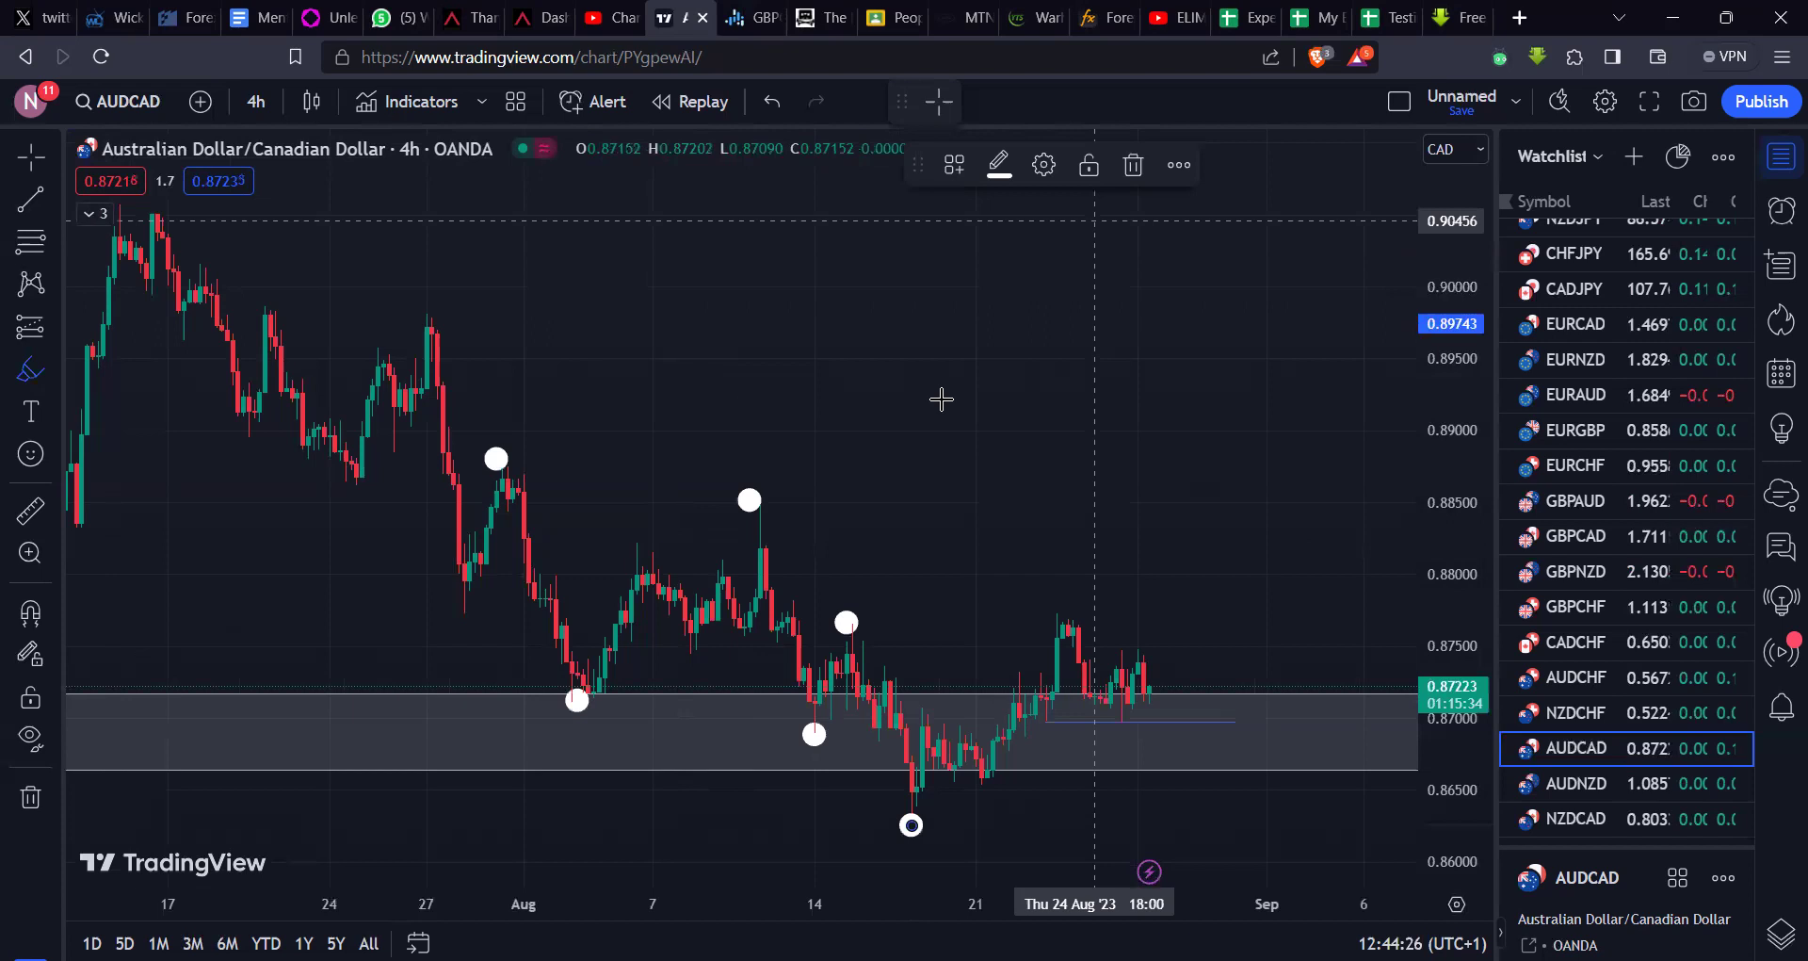
# Step: Undo all the Highlighter dots on AUDCAD's swing highs and lows
pyautogui.hotkey('ctrl', 'z')
pyautogui.hotkey('ctrl', 'z')
pyautogui.hotkey('ctrl', 'z')
pyautogui.hotkey('ctrl', 'z')
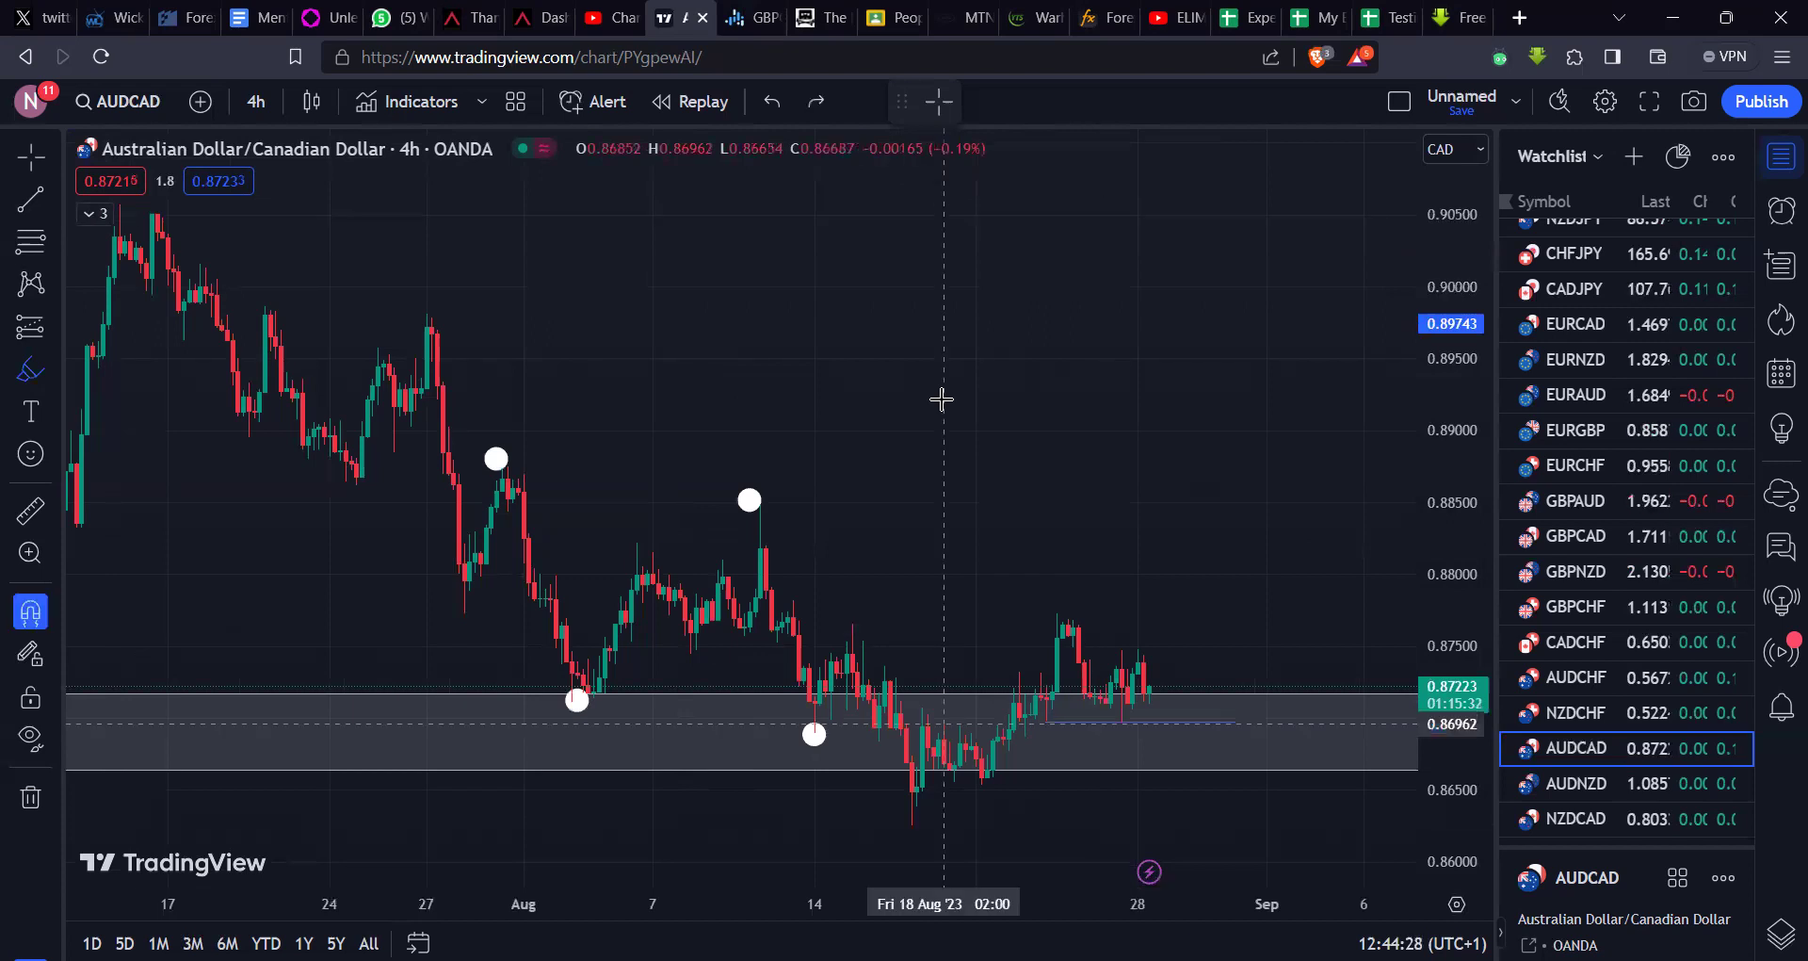
pyautogui.hotkey('ctrl', 'z')
pyautogui.hotkey('ctrl', 'z')
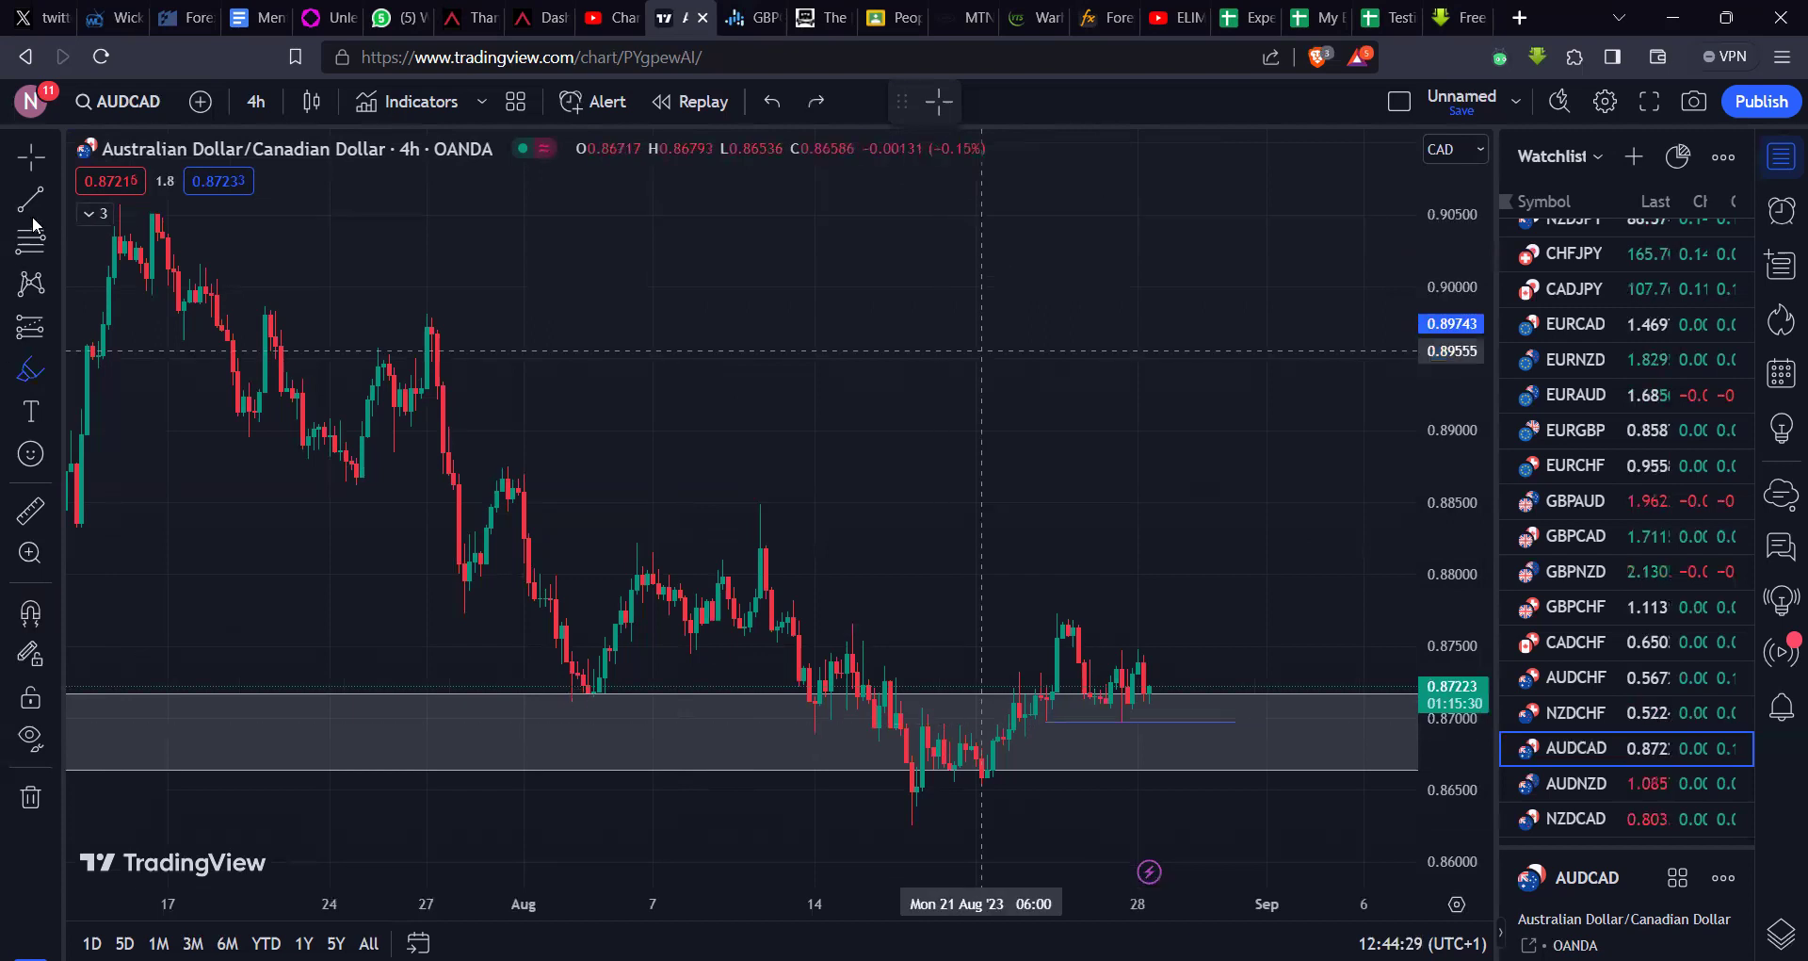
# Step: Draw a horizontal trend line at 0.87664 from AUDCAD's 14 August 2023 swing high to 6 September 2023
pyautogui.click(32, 217)
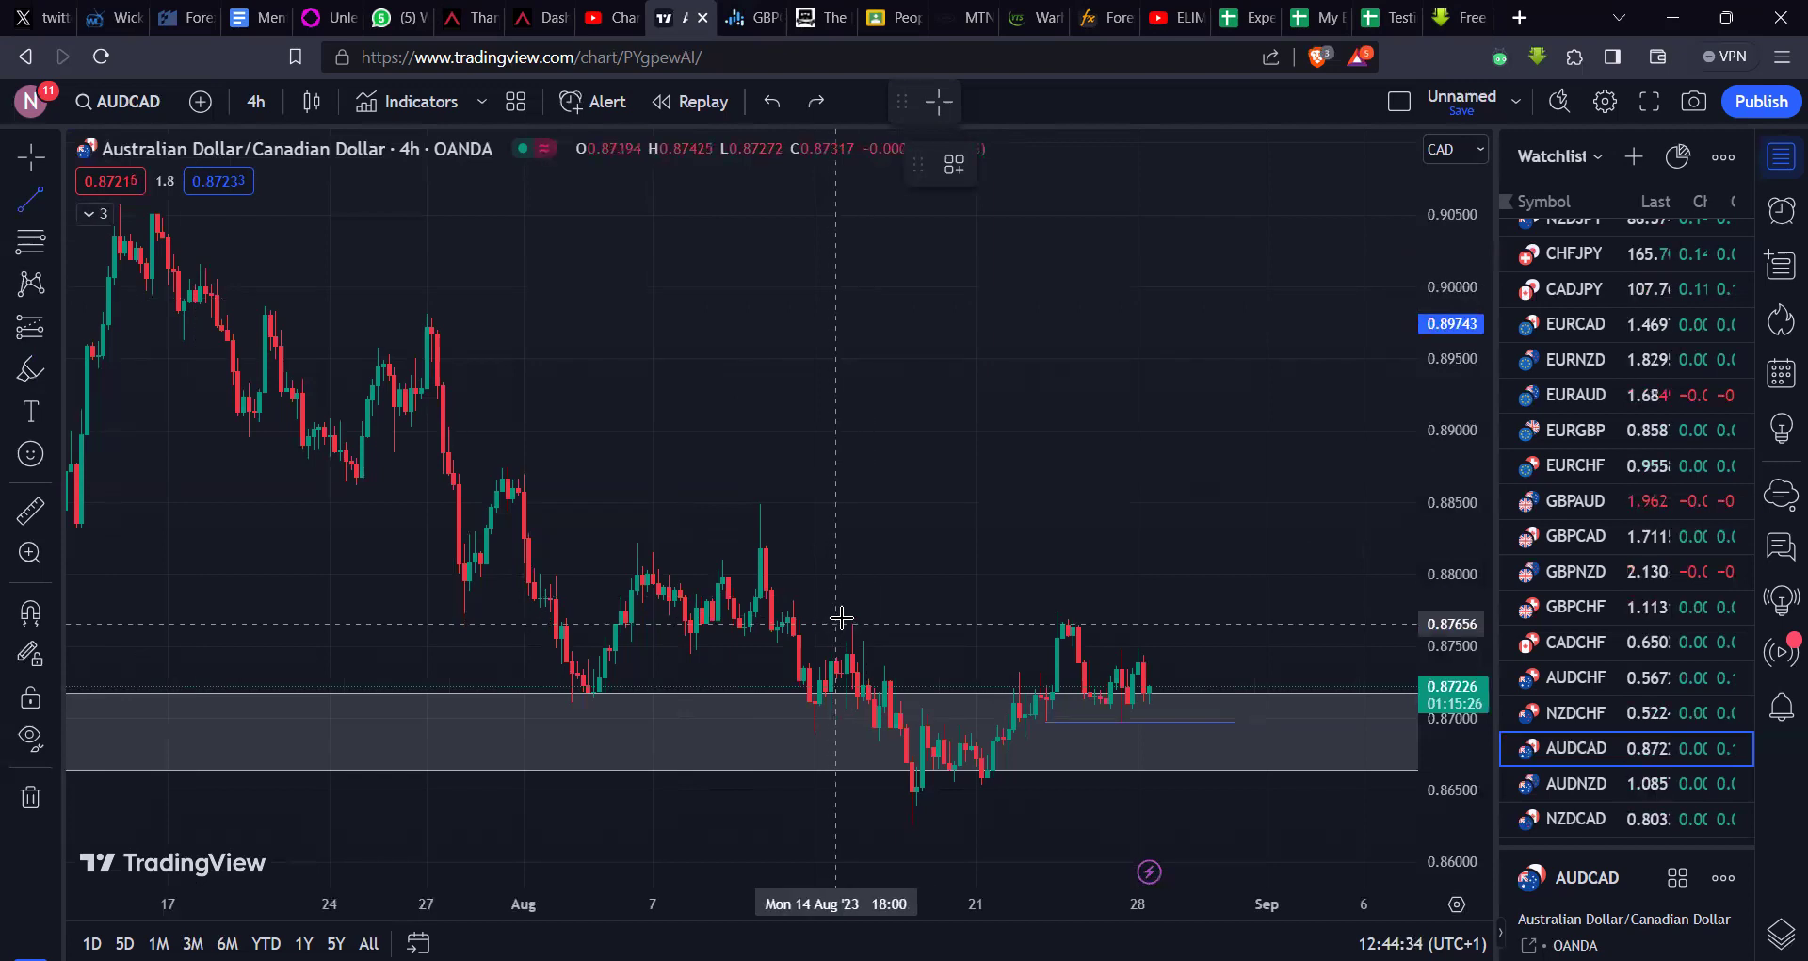
pyautogui.click(843, 621)
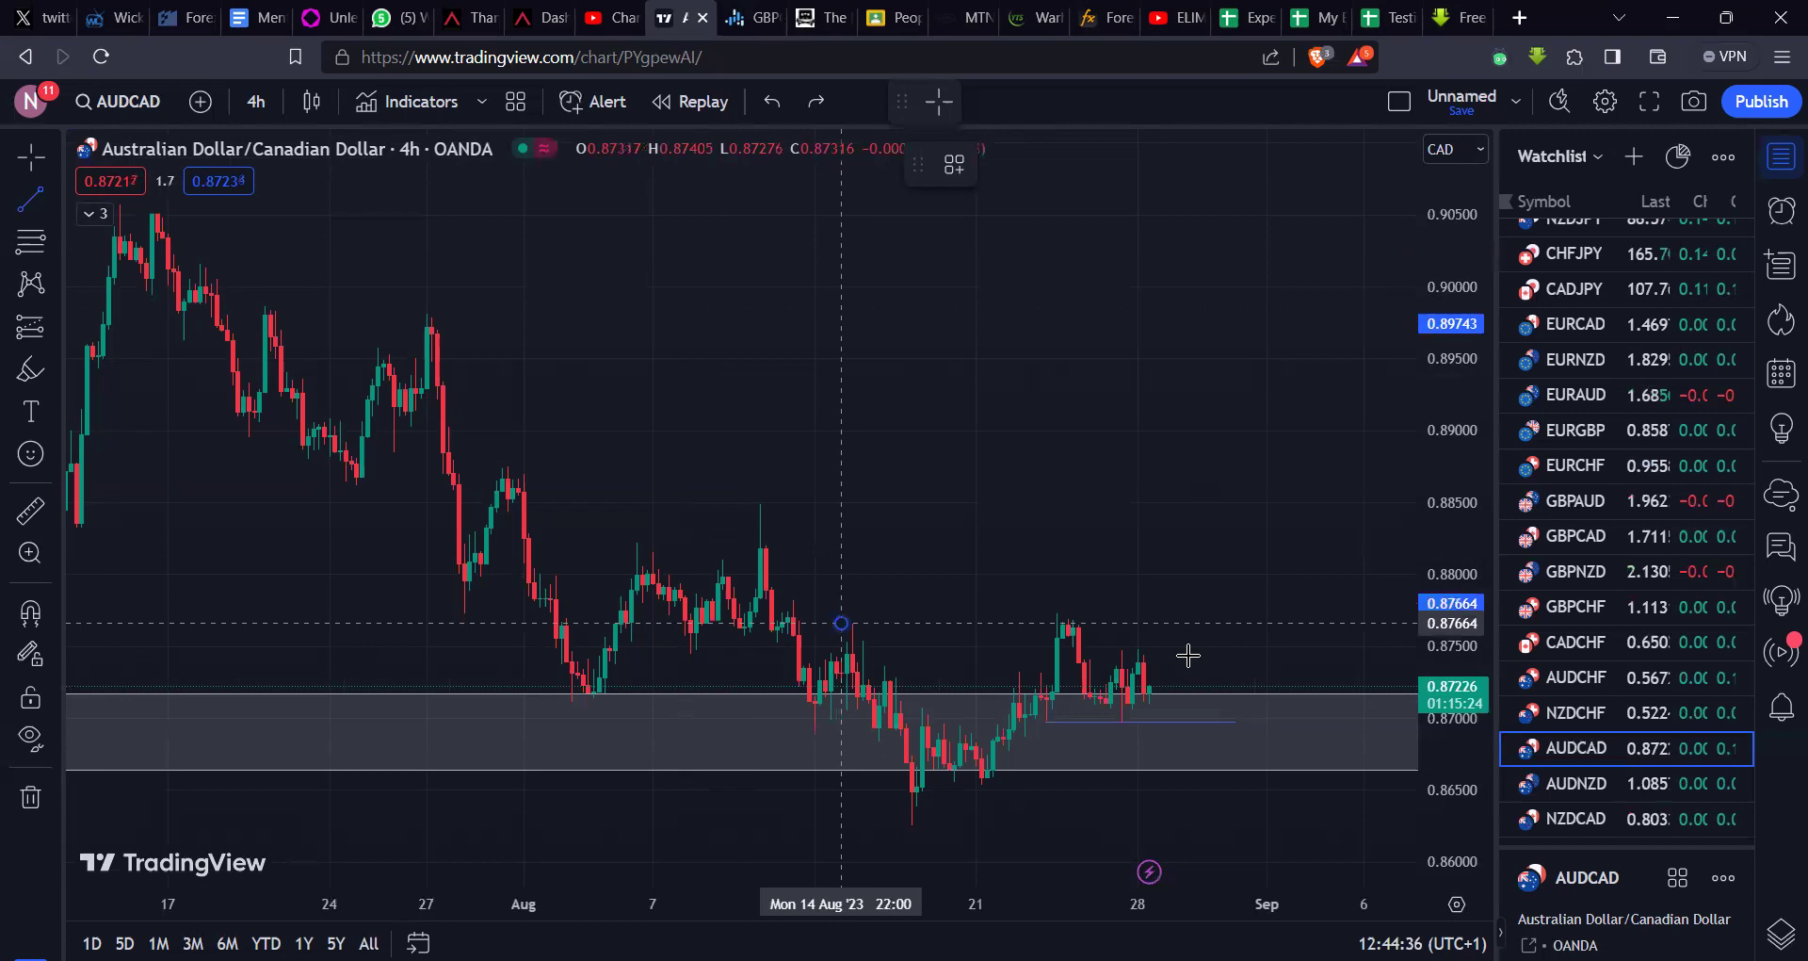
pyautogui.click(1366, 636)
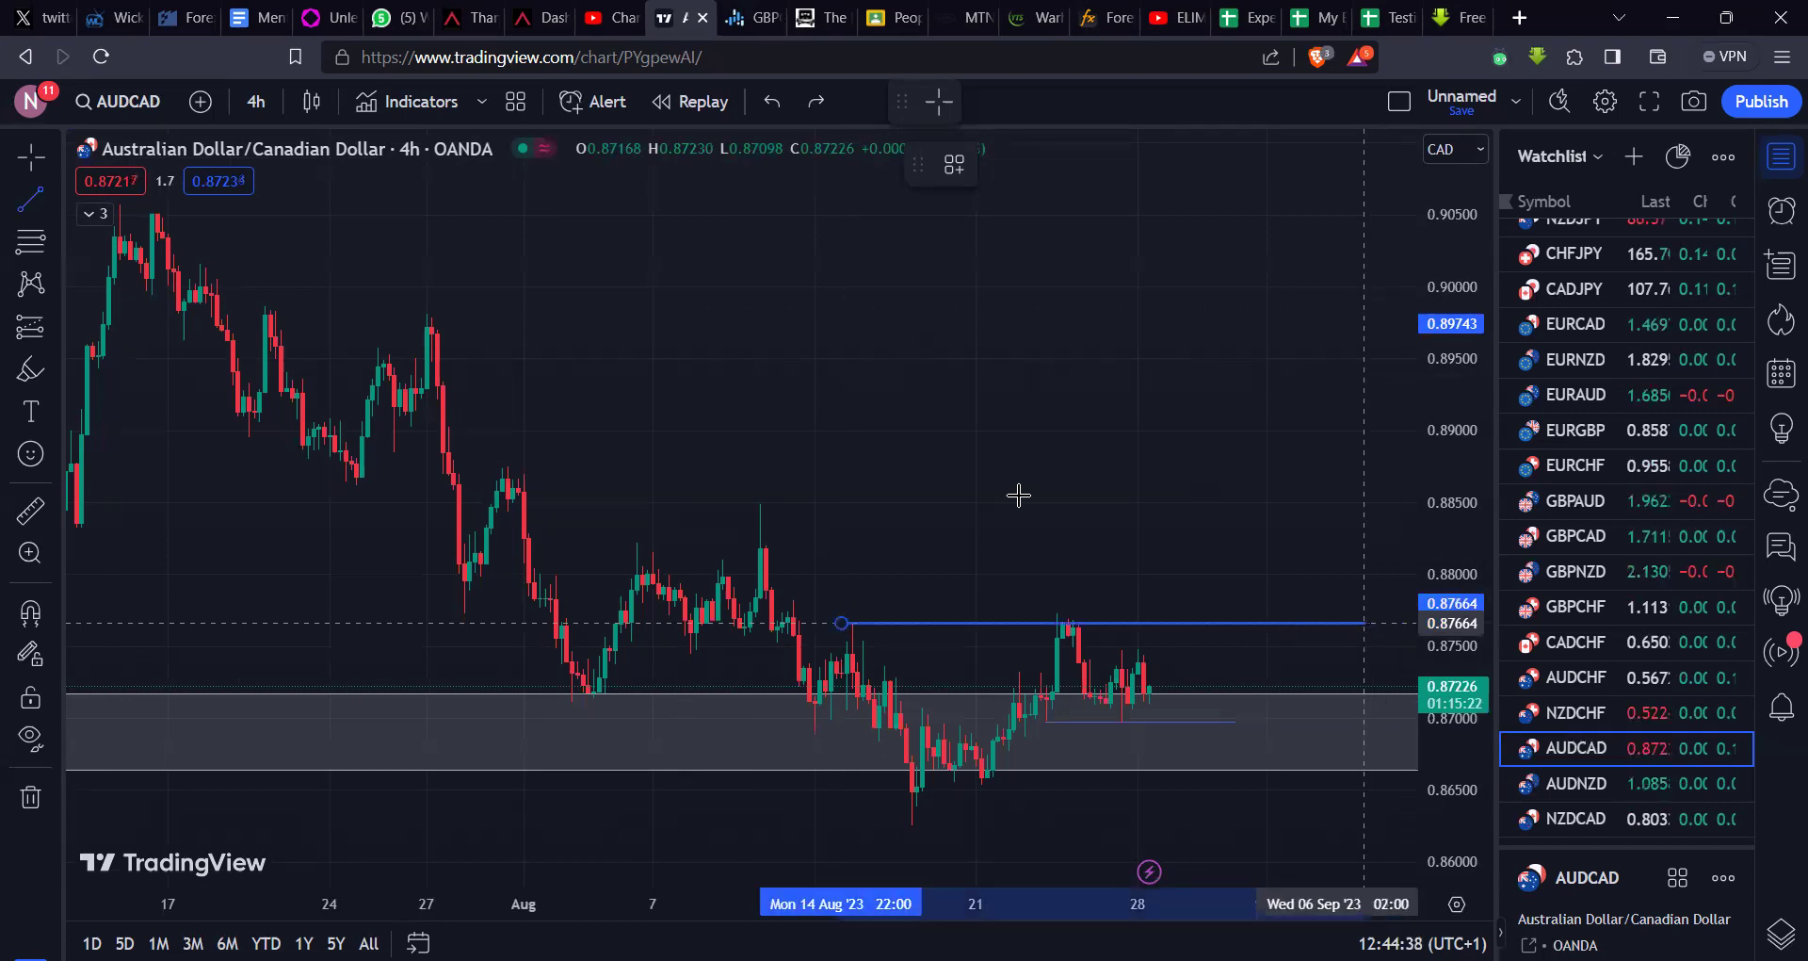
pyautogui.scroll(3, 942, 499)
pyautogui.scroll(1, 895, 471)
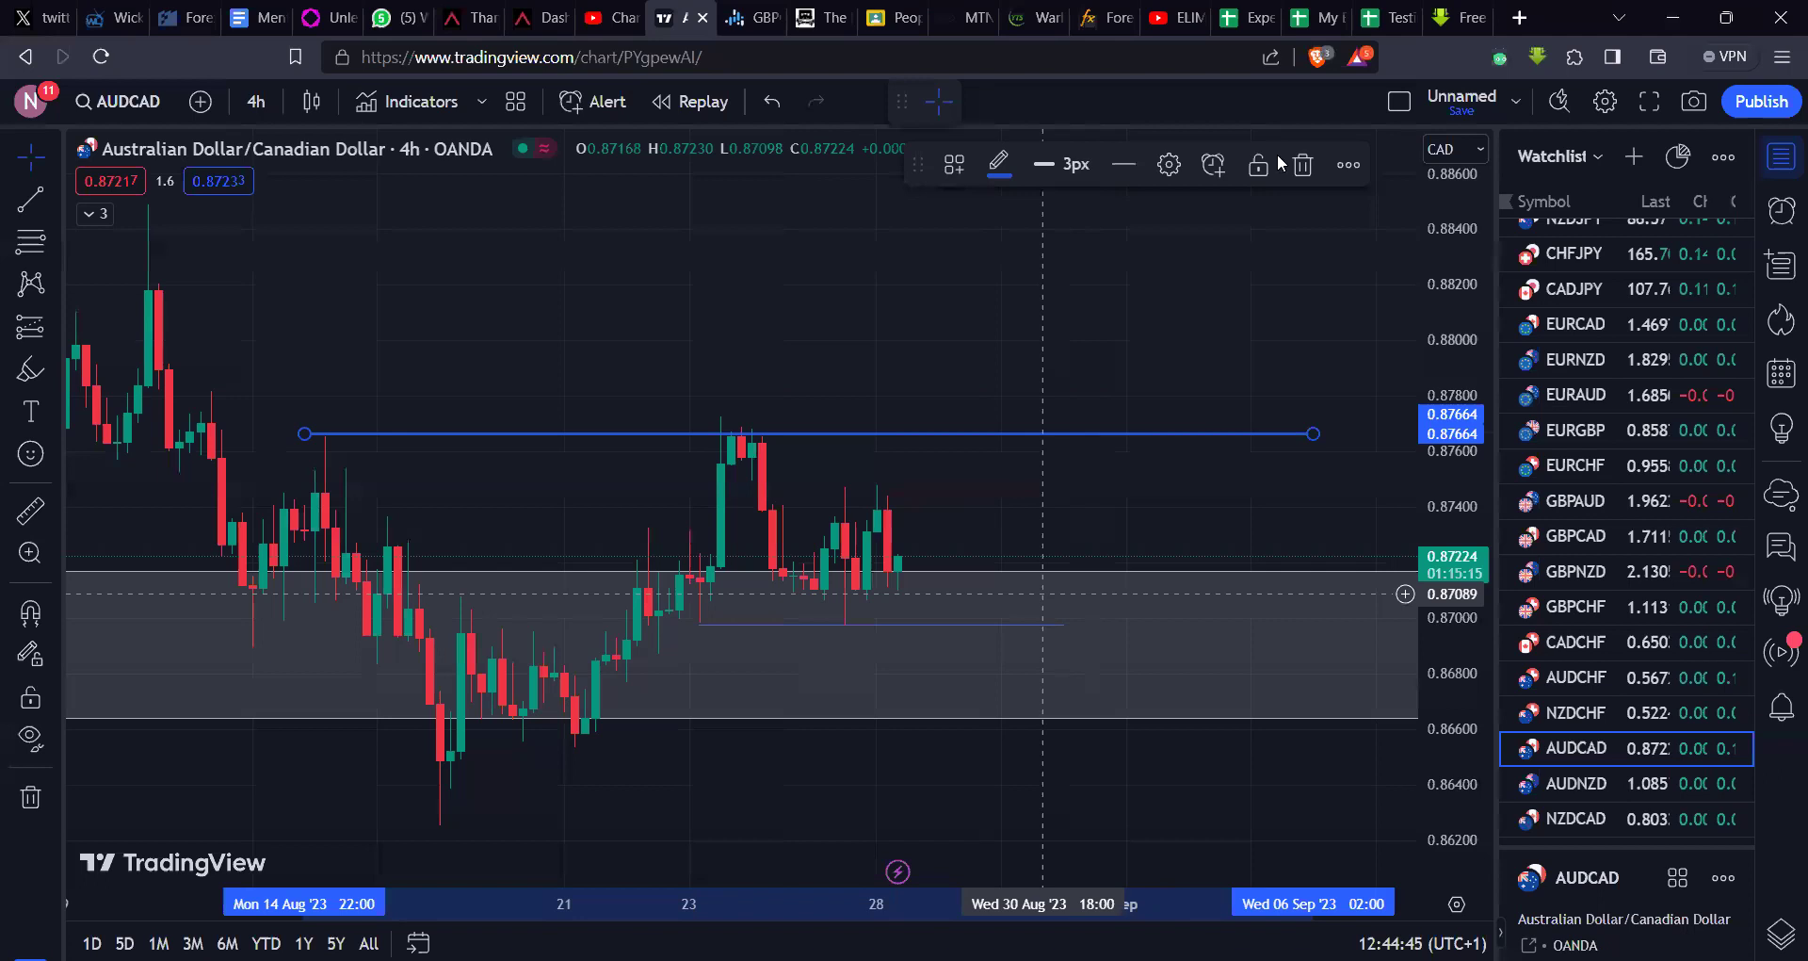
pyautogui.scroll(-3, 1085, 672)
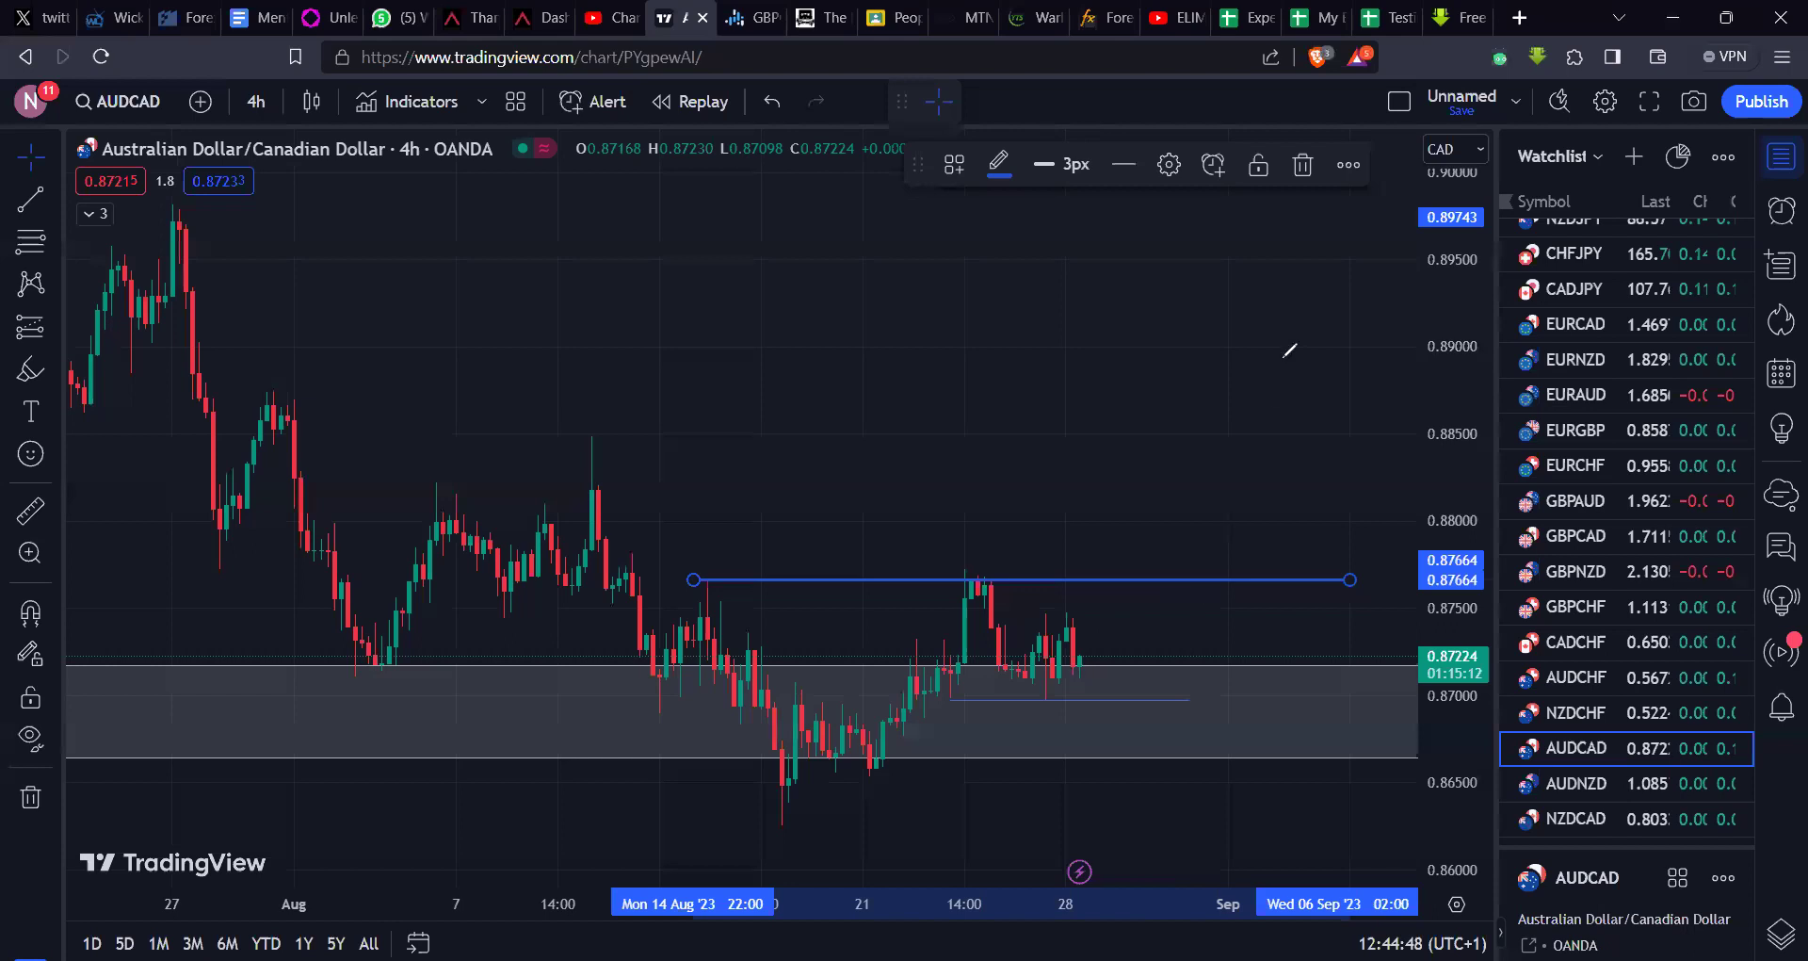
# Step: Sketch a red projection breaking above the 0.87664 line, retracing and rallying, circle its first peak, and erase the sketch
pyautogui.moveTo(1075, 679)
pyautogui.mouseDown()
pyautogui.moveTo(1283, 351)
pyautogui.moveTo(1296, 431)
pyautogui.mouseUp()
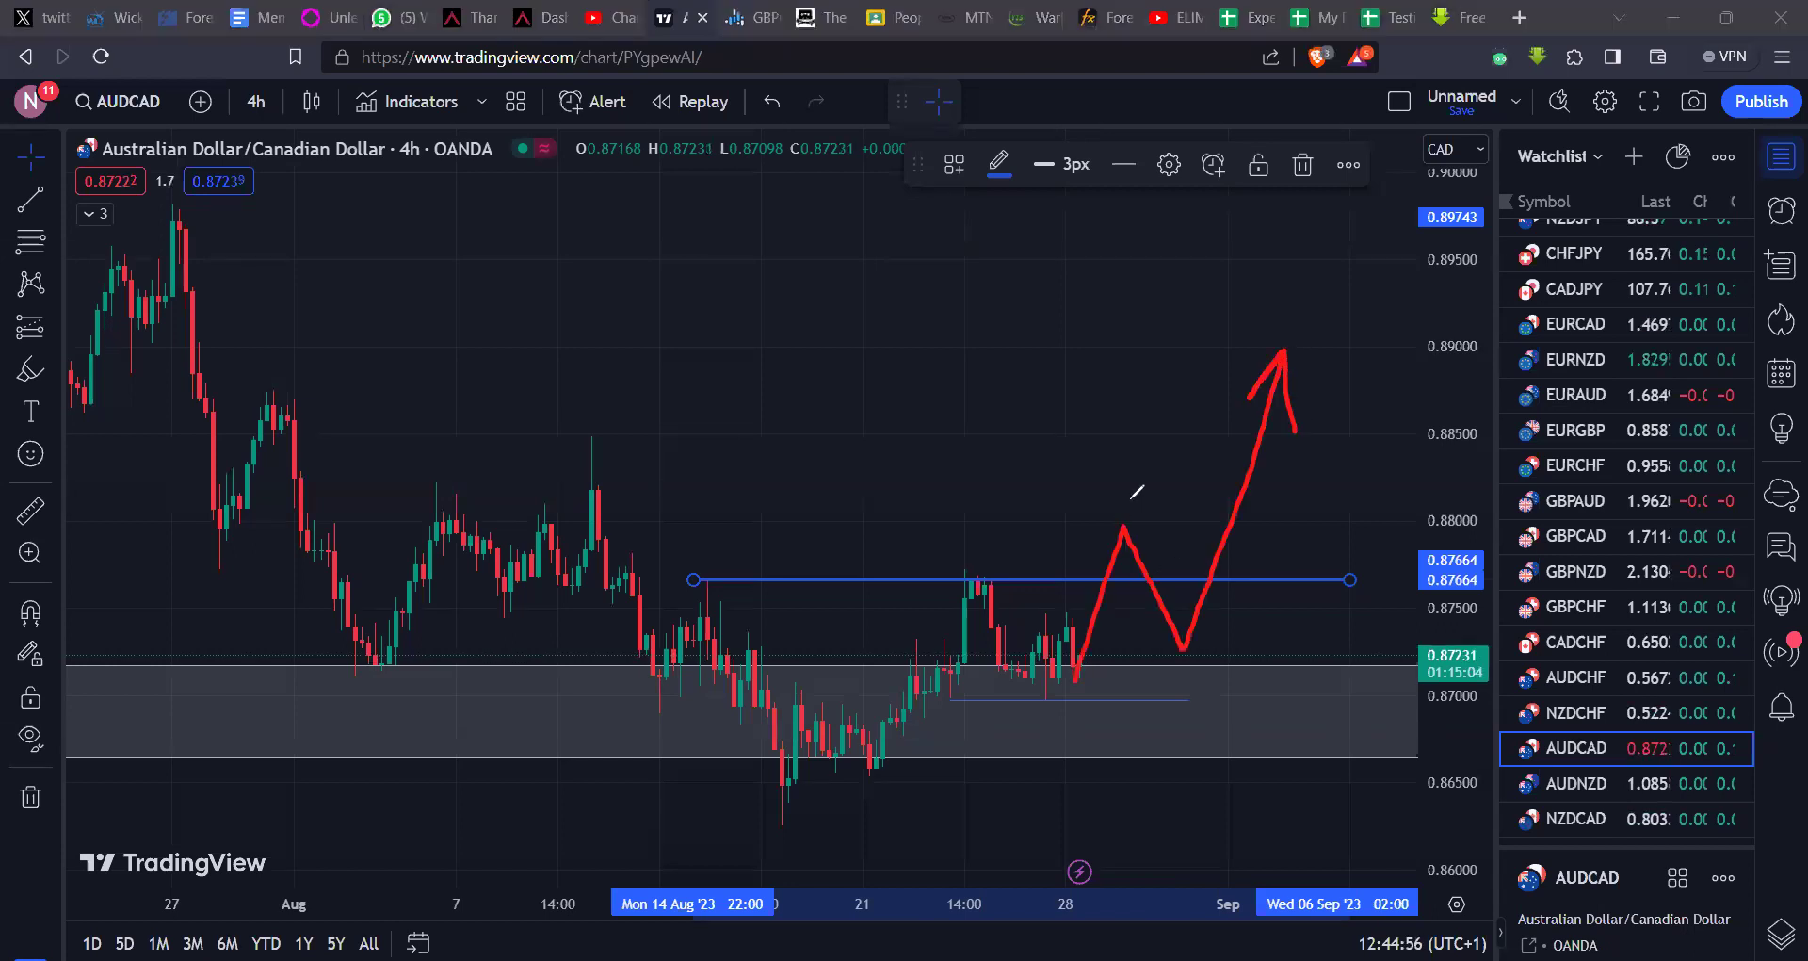
pyautogui.moveTo(1125, 487)
pyautogui.mouseDown()
pyautogui.moveTo(1079, 556)
pyautogui.moveTo(1055, 530)
pyautogui.mouseUp()
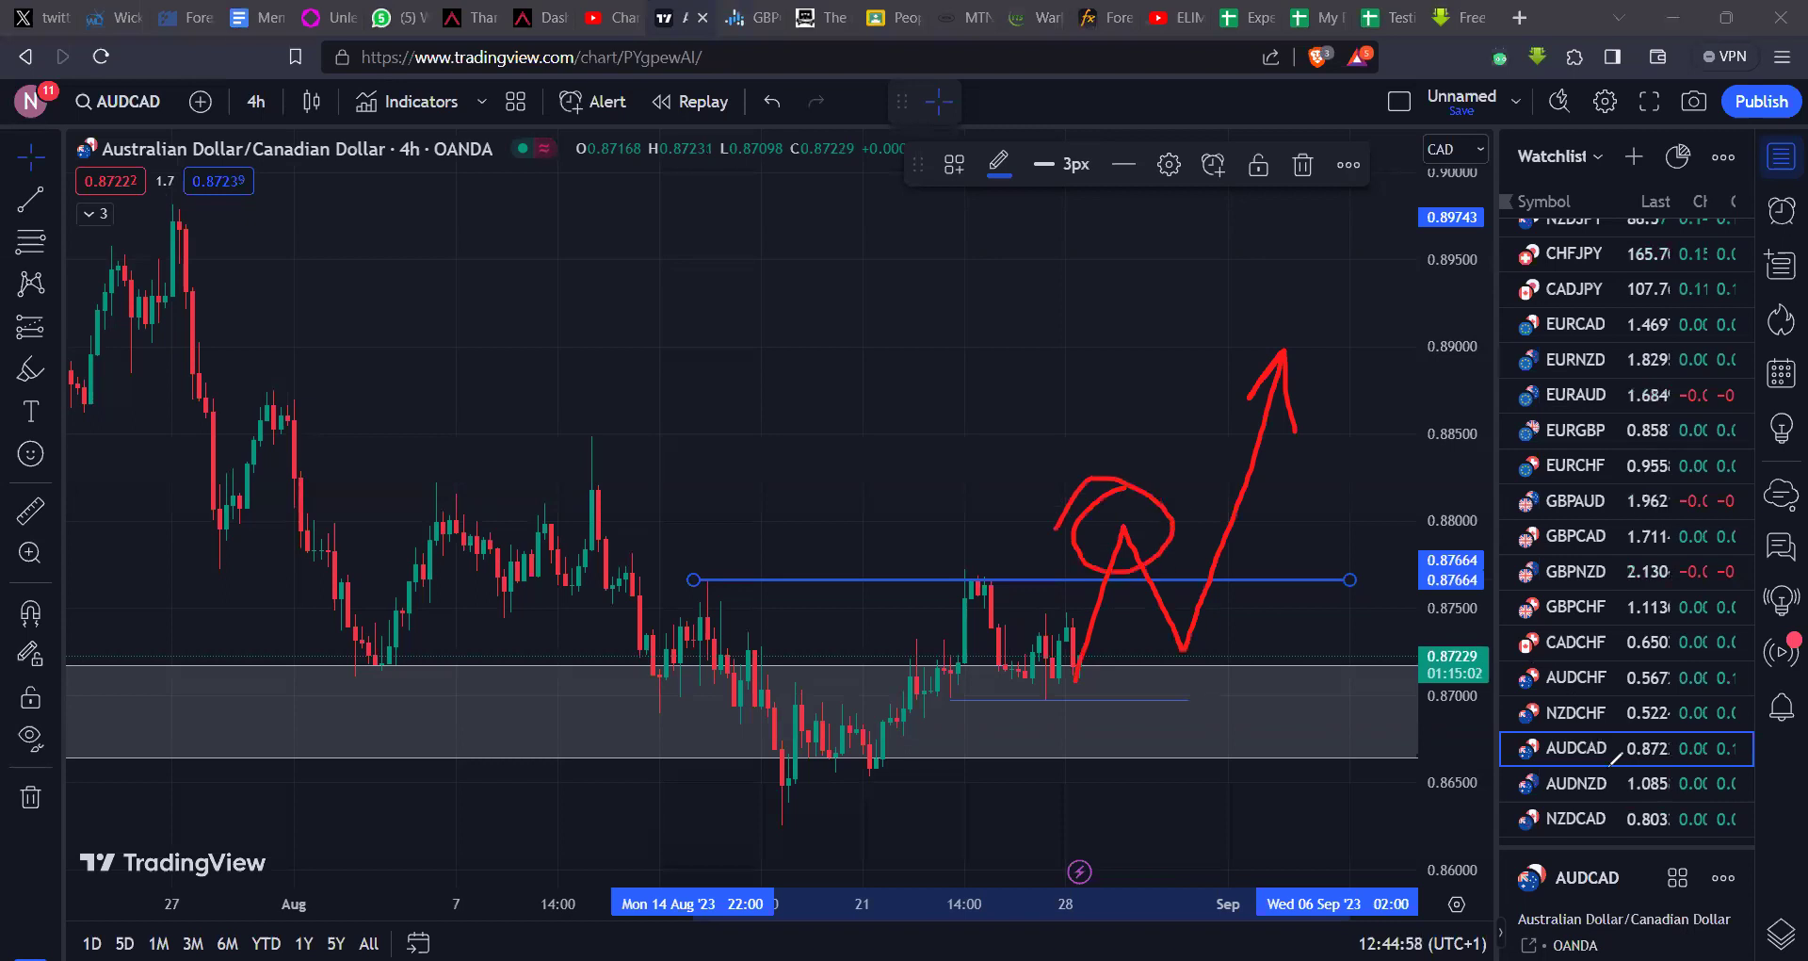
pyautogui.hotkey('ctrl', 'z')
pyautogui.hotkey('ctrl', 'z')
pyautogui.hotkey('ctrl', 'z')
pyautogui.hotkey('ctrl', 'z')
pyautogui.hotkey('ctrl', 'z')
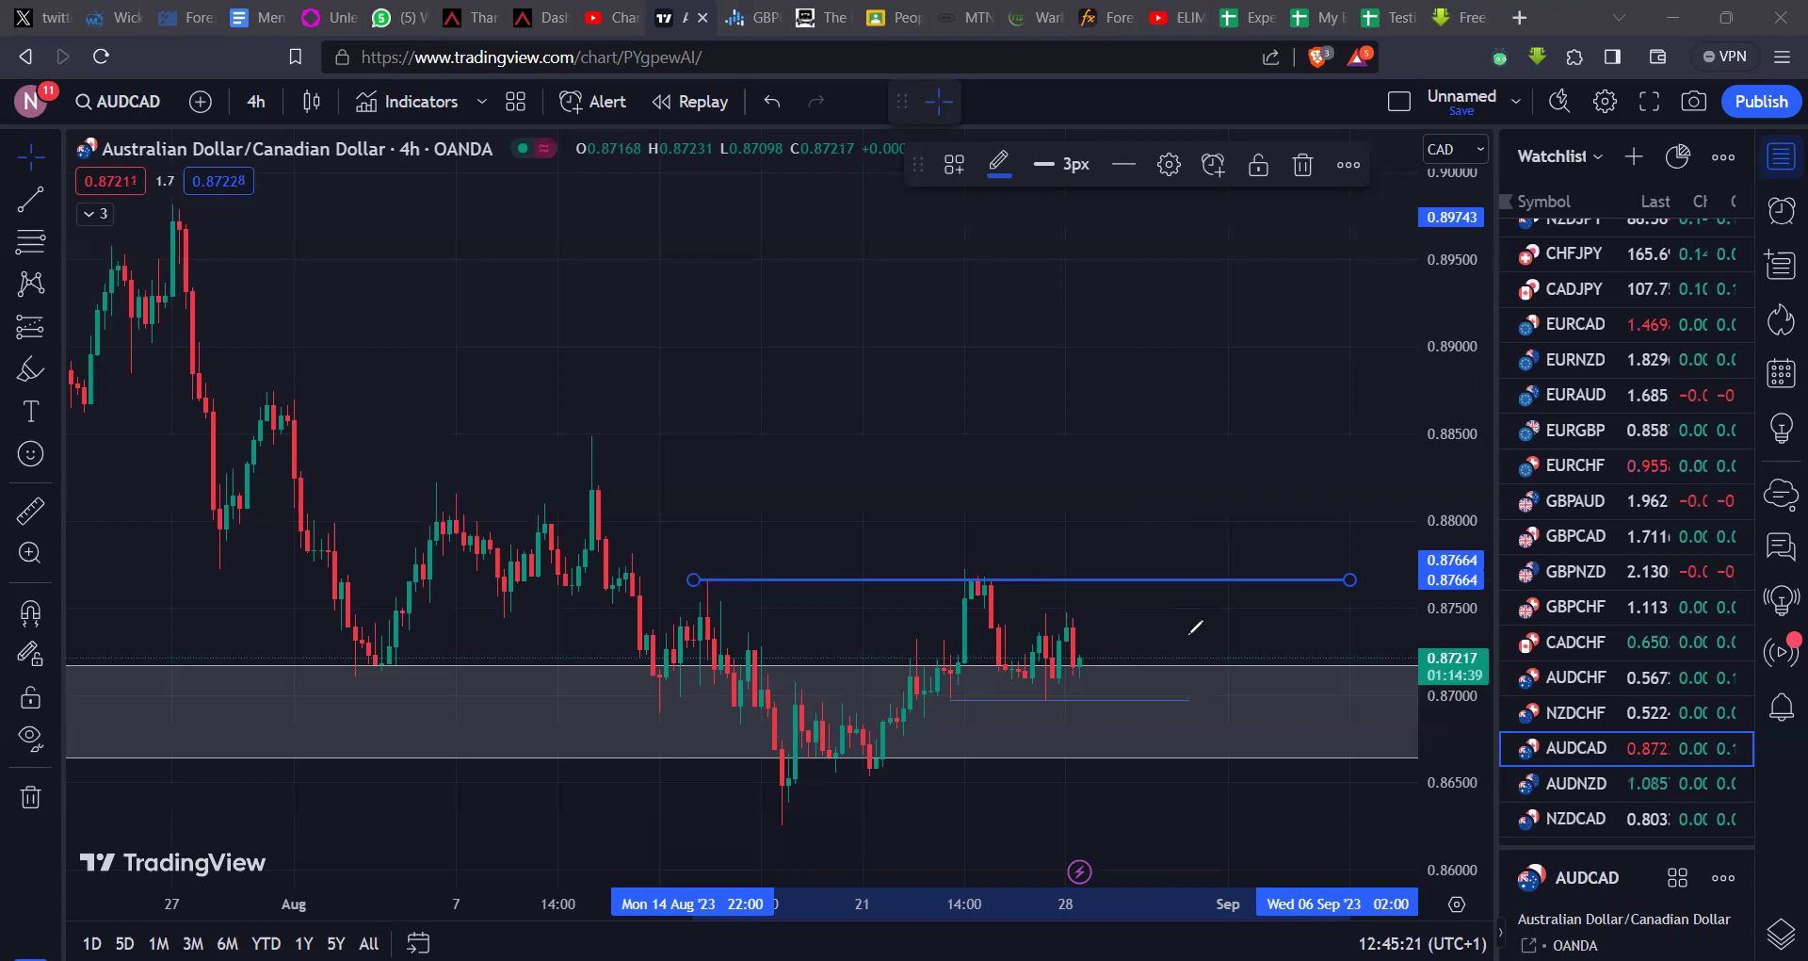
# Step: Sketch a red path breaking above 0.87664, pulling back, rallying again and falling into the grey zone, and erase it
pyautogui.moveTo(1077, 672); pyautogui.dragTo(1234, 426)
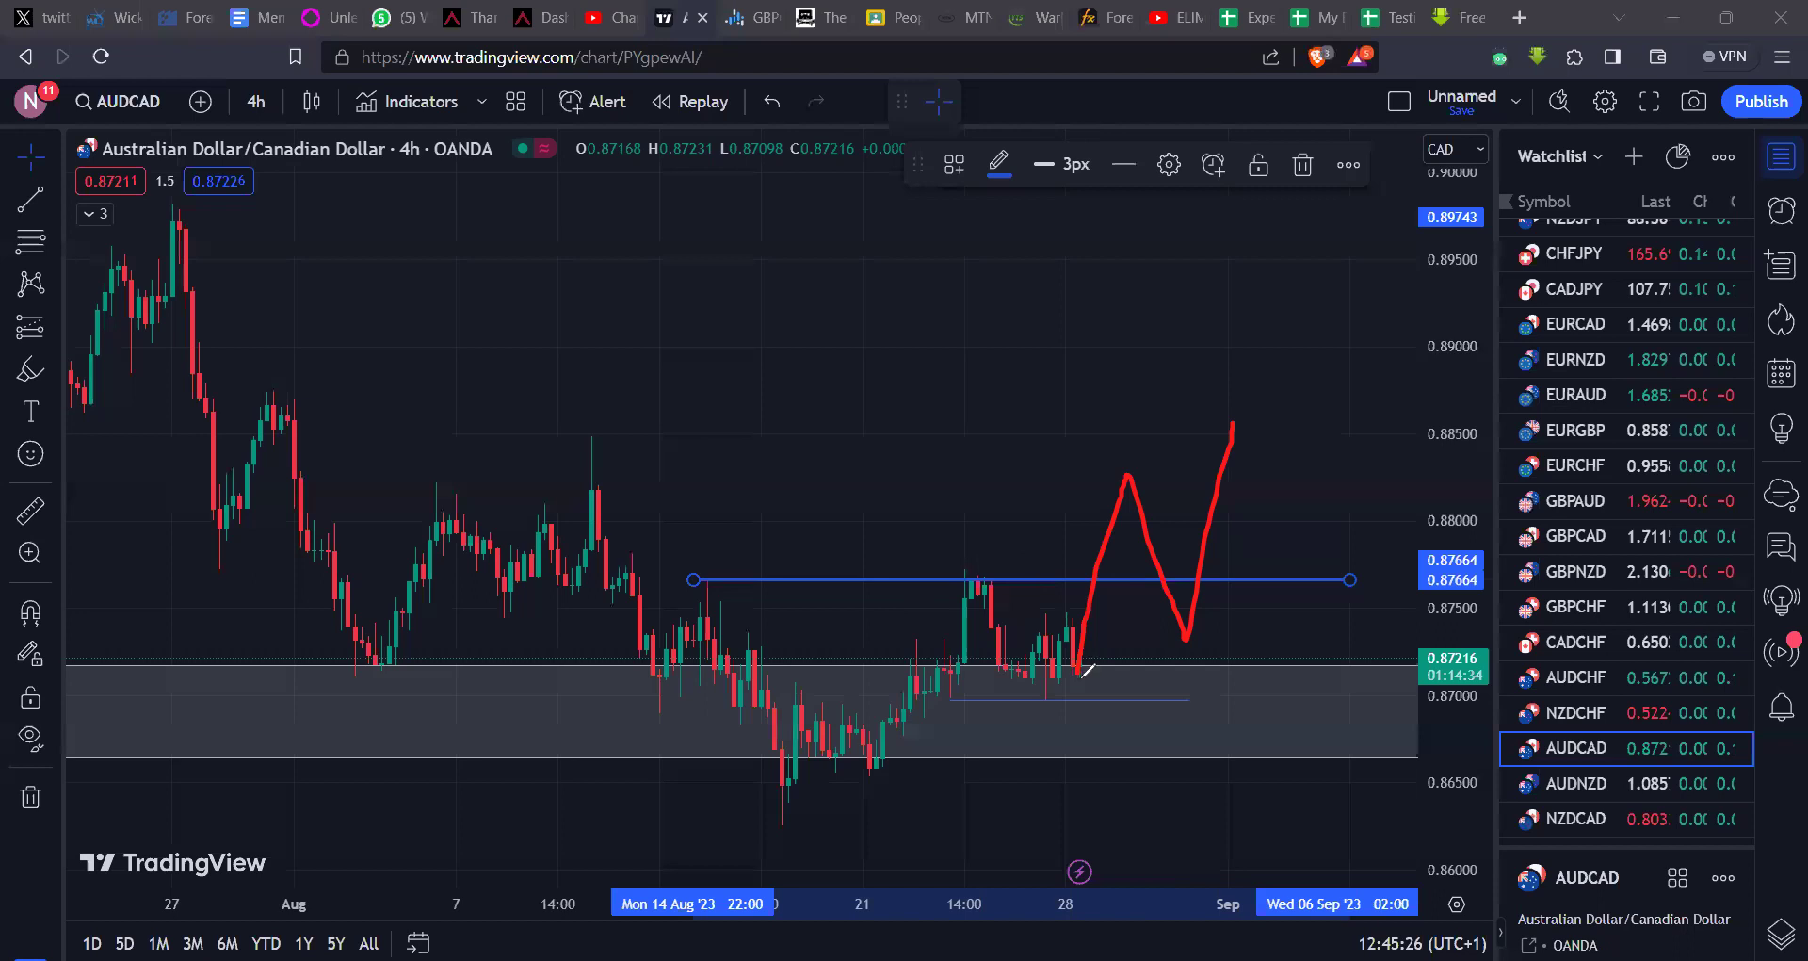
pyautogui.hotkey('ctrl', 'z')
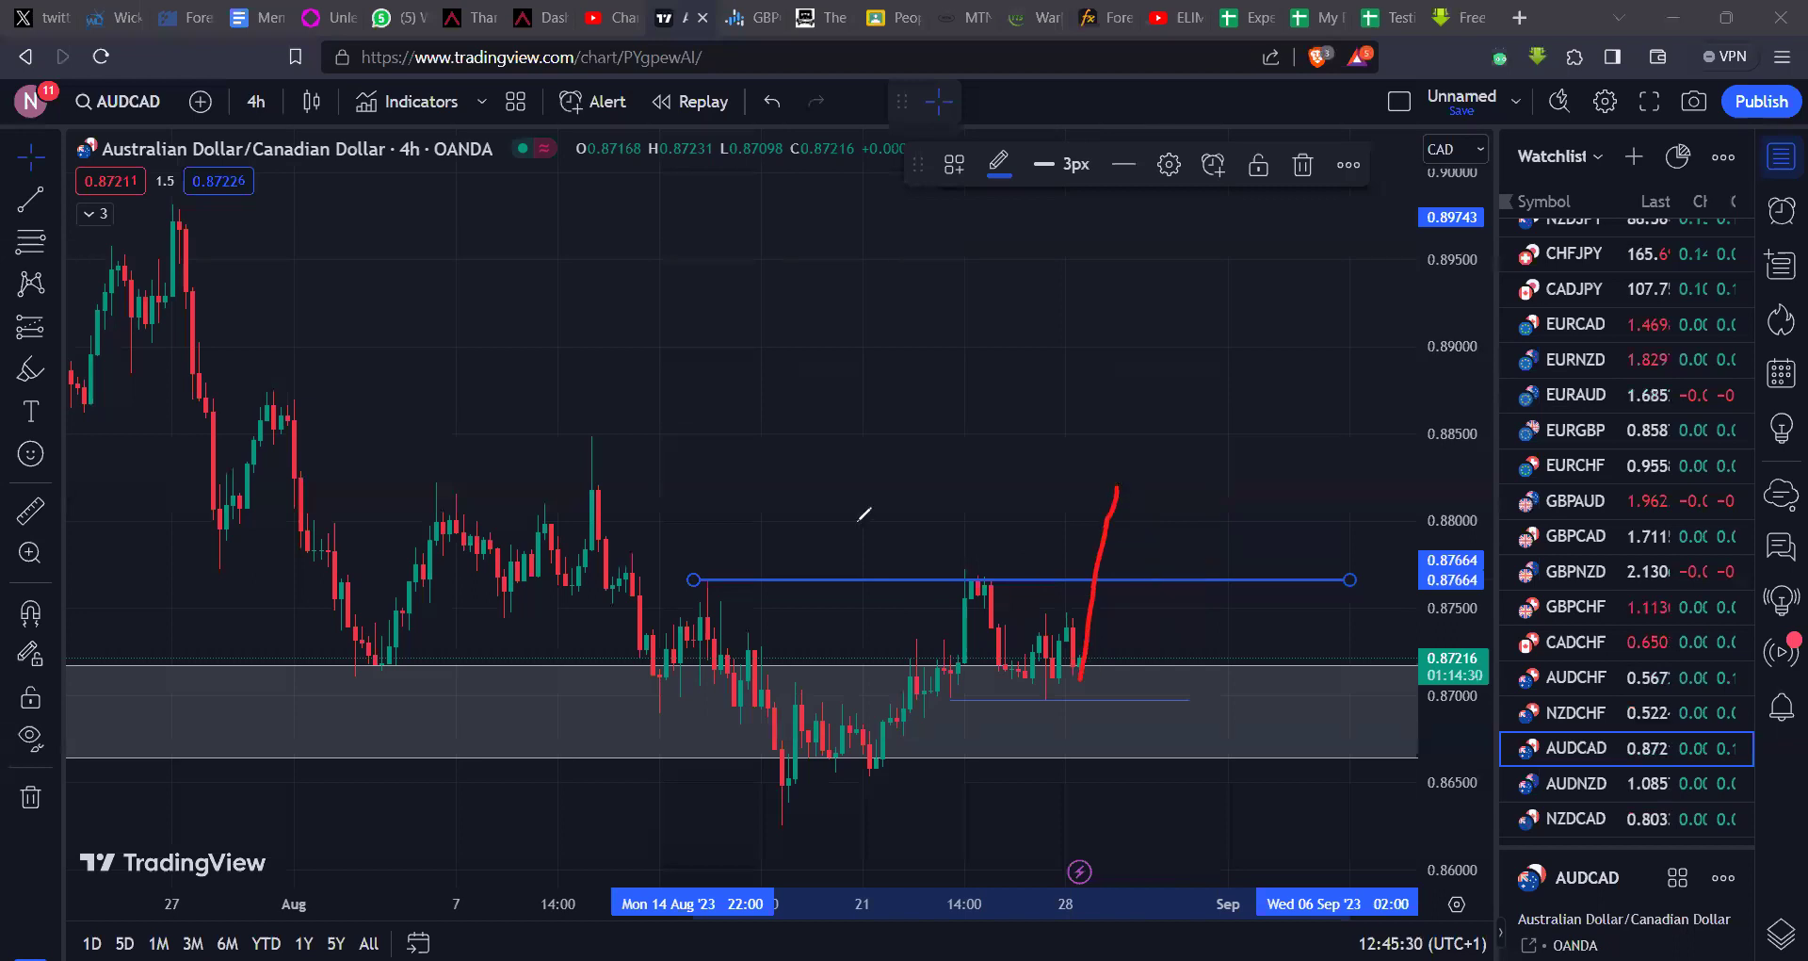
pyautogui.moveTo(1119, 484)
pyautogui.mouseDown()
pyautogui.moveTo(1235, 455)
pyautogui.moveTo(1240, 393)
pyautogui.mouseUp()
pyautogui.moveTo(1279, 576); pyautogui.dragTo(1324, 735)
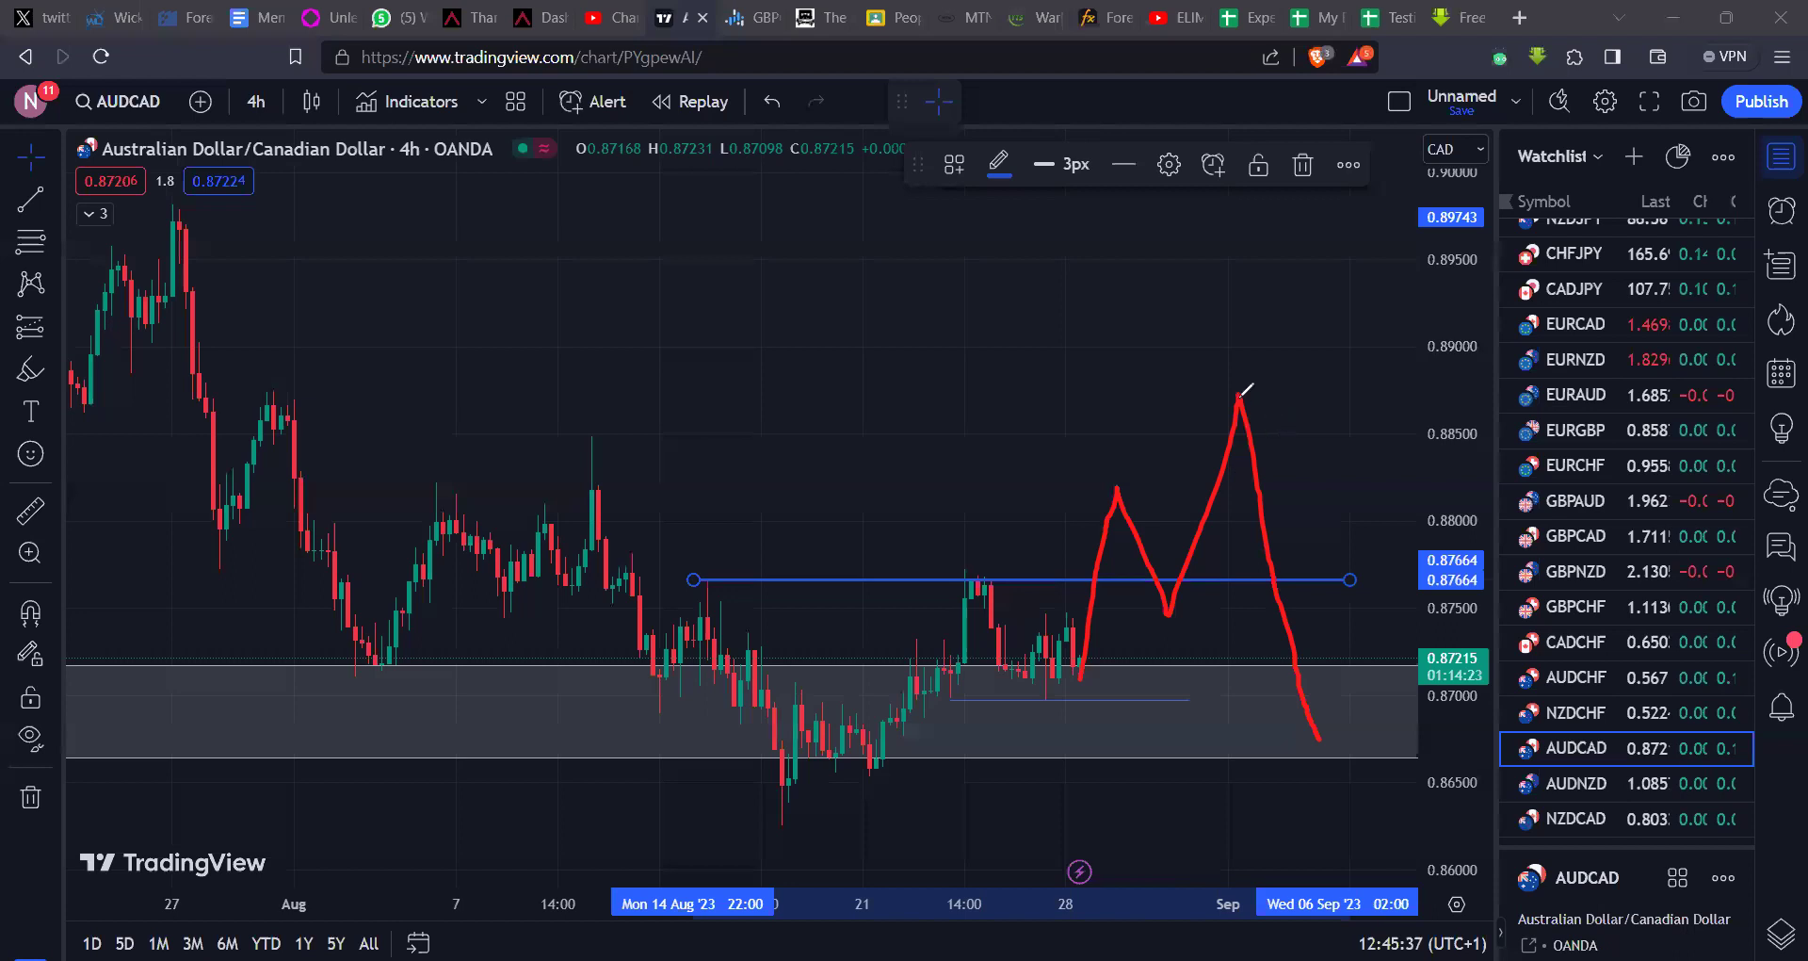
pyautogui.hotkey('ctrl', 'z')
pyautogui.hotkey('ctrl', 'z')
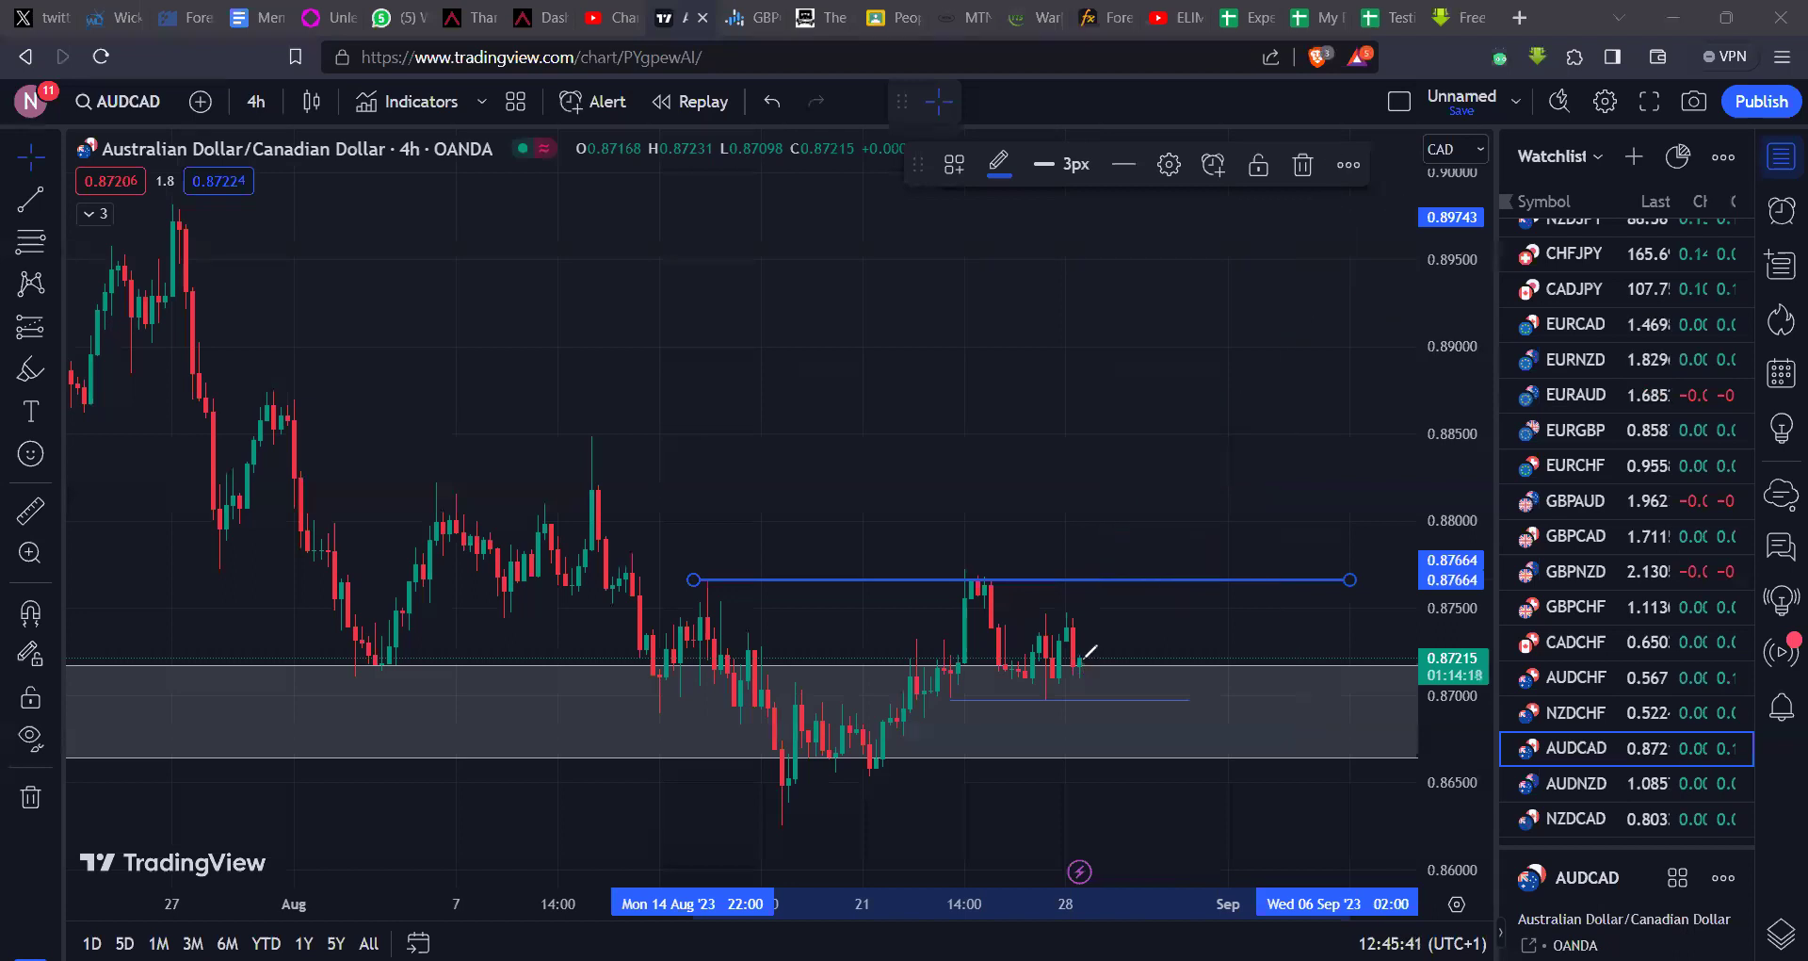
# Step: Try further freehand projections from AUDCAD's current price and clear them
pyautogui.moveTo(1085, 570); pyautogui.dragTo(1072, 568)
pyautogui.hotkey('ctrl', 'z')
pyautogui.moveTo(1085, 652)
pyautogui.mouseDown()
pyautogui.moveTo(1091, 876)
pyautogui.moveTo(1148, 800)
pyautogui.mouseUp()
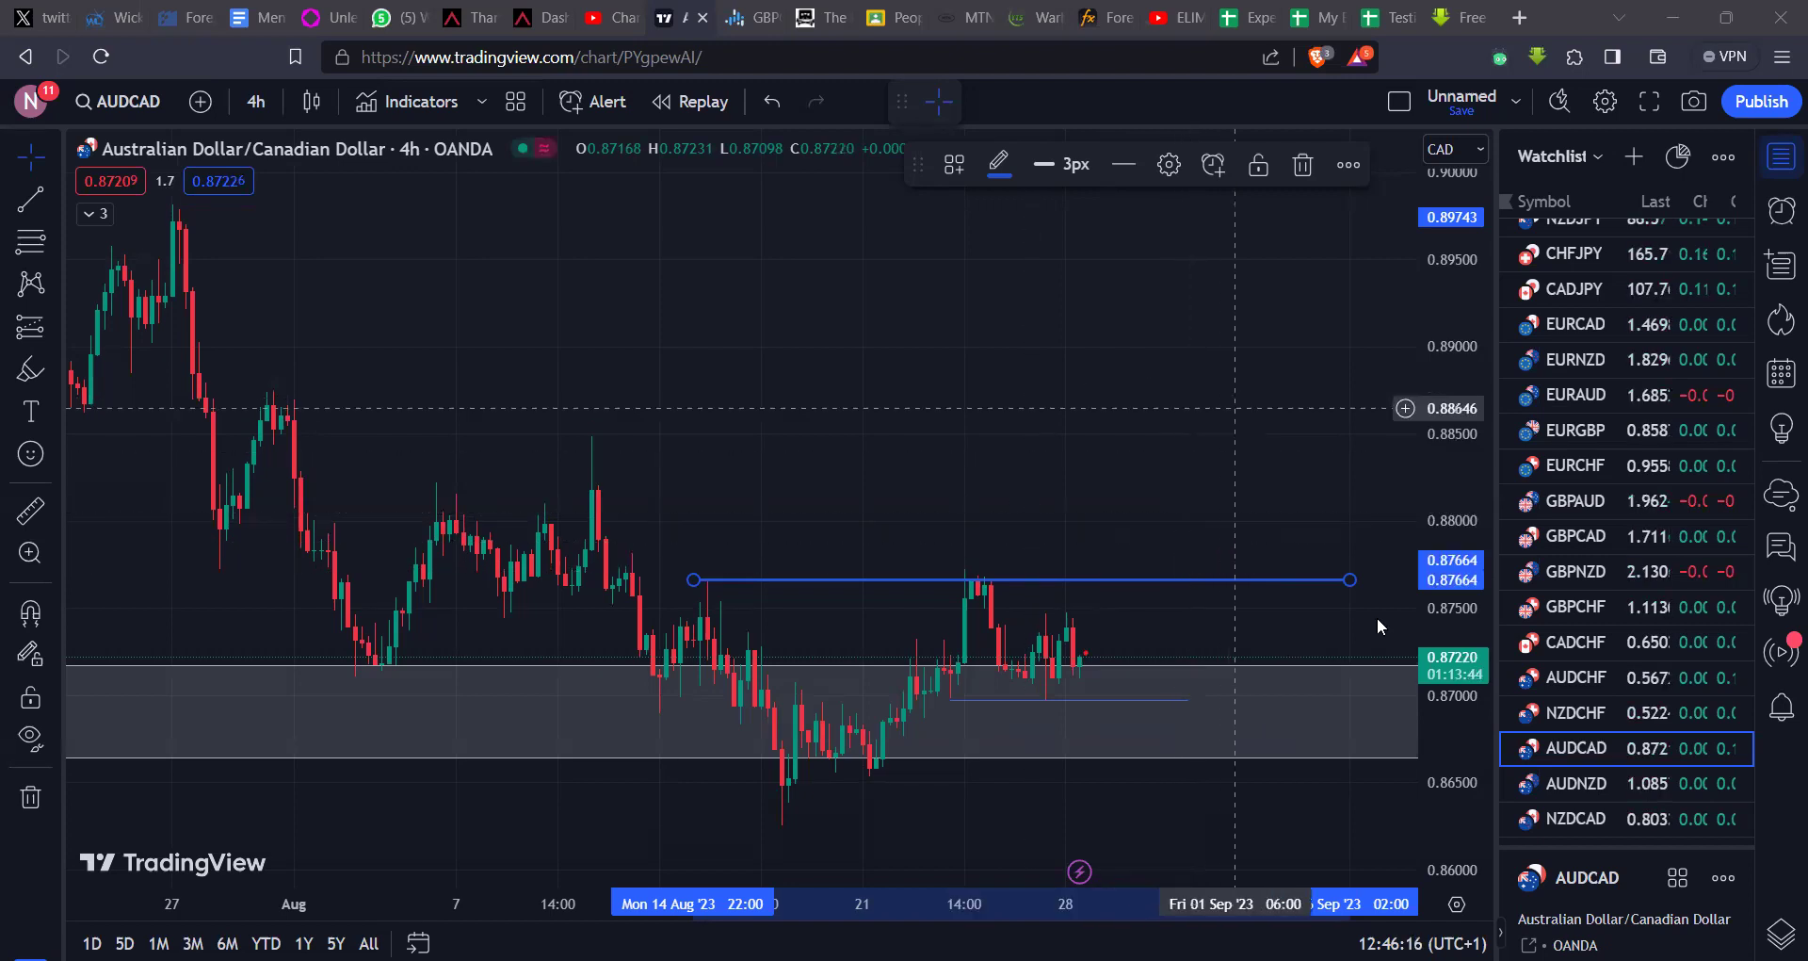
# Step: Open the AUDNZD chart and examine its 4-hour swings from July to late August 2023
pyautogui.click(1575, 795)
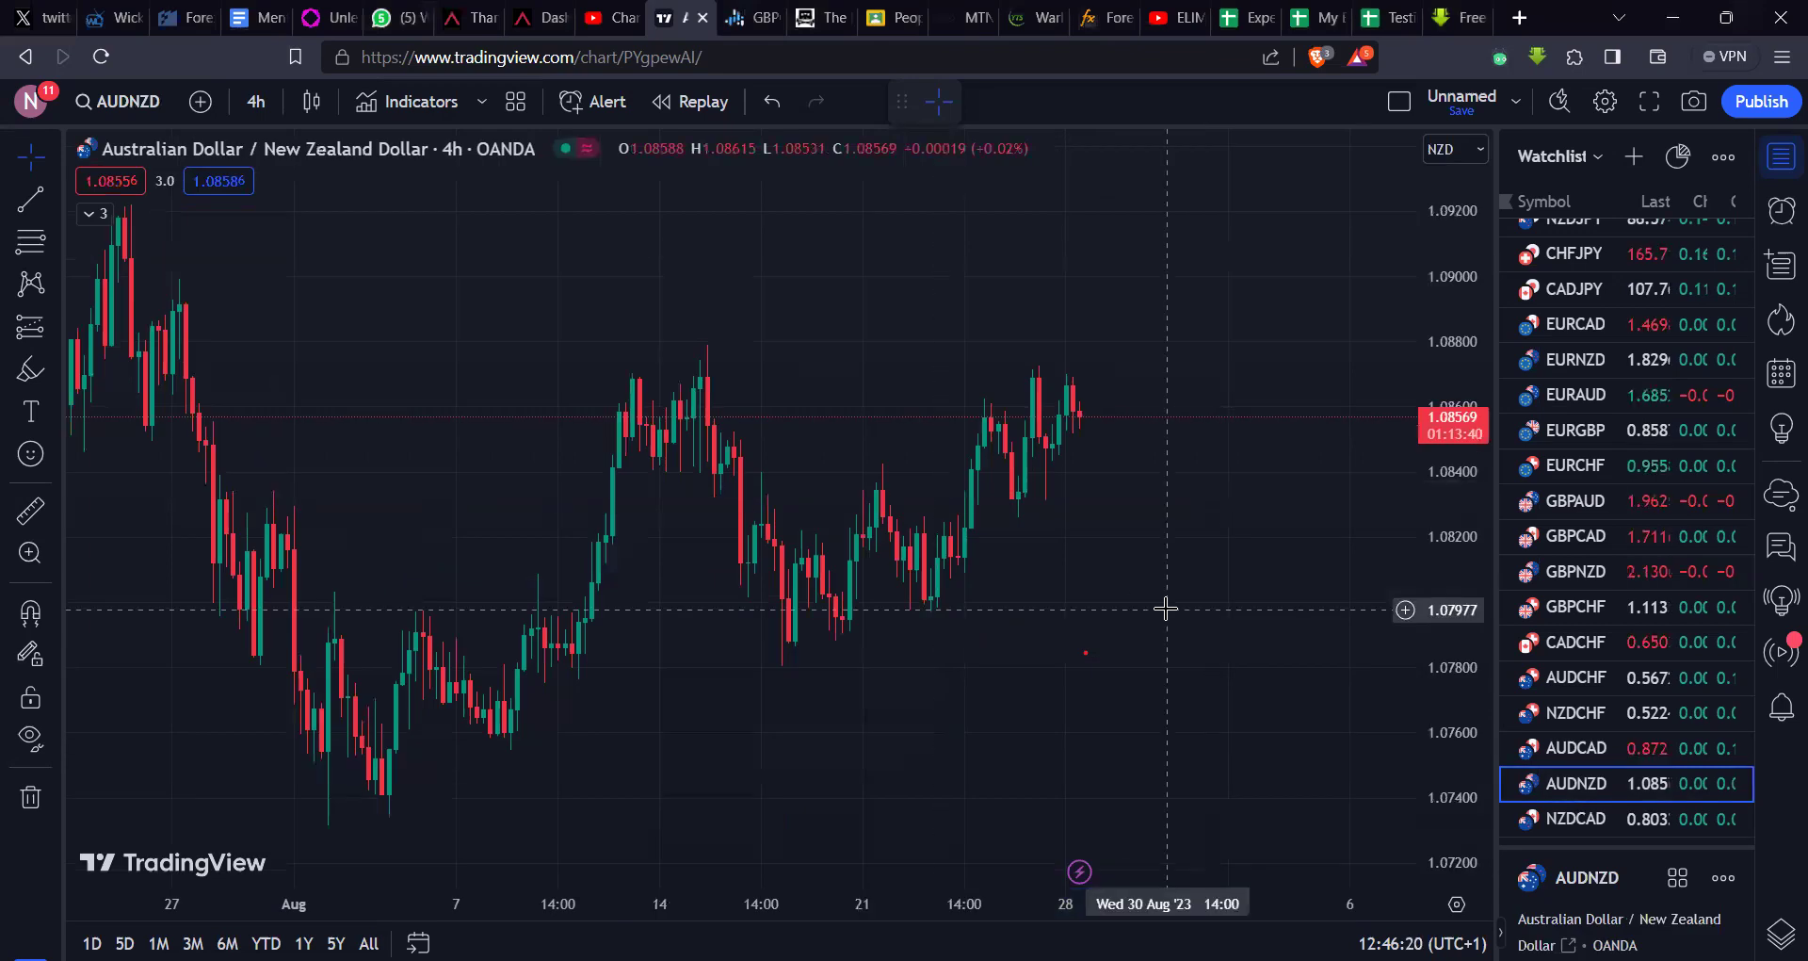
pyautogui.scroll(-3, 807, 613)
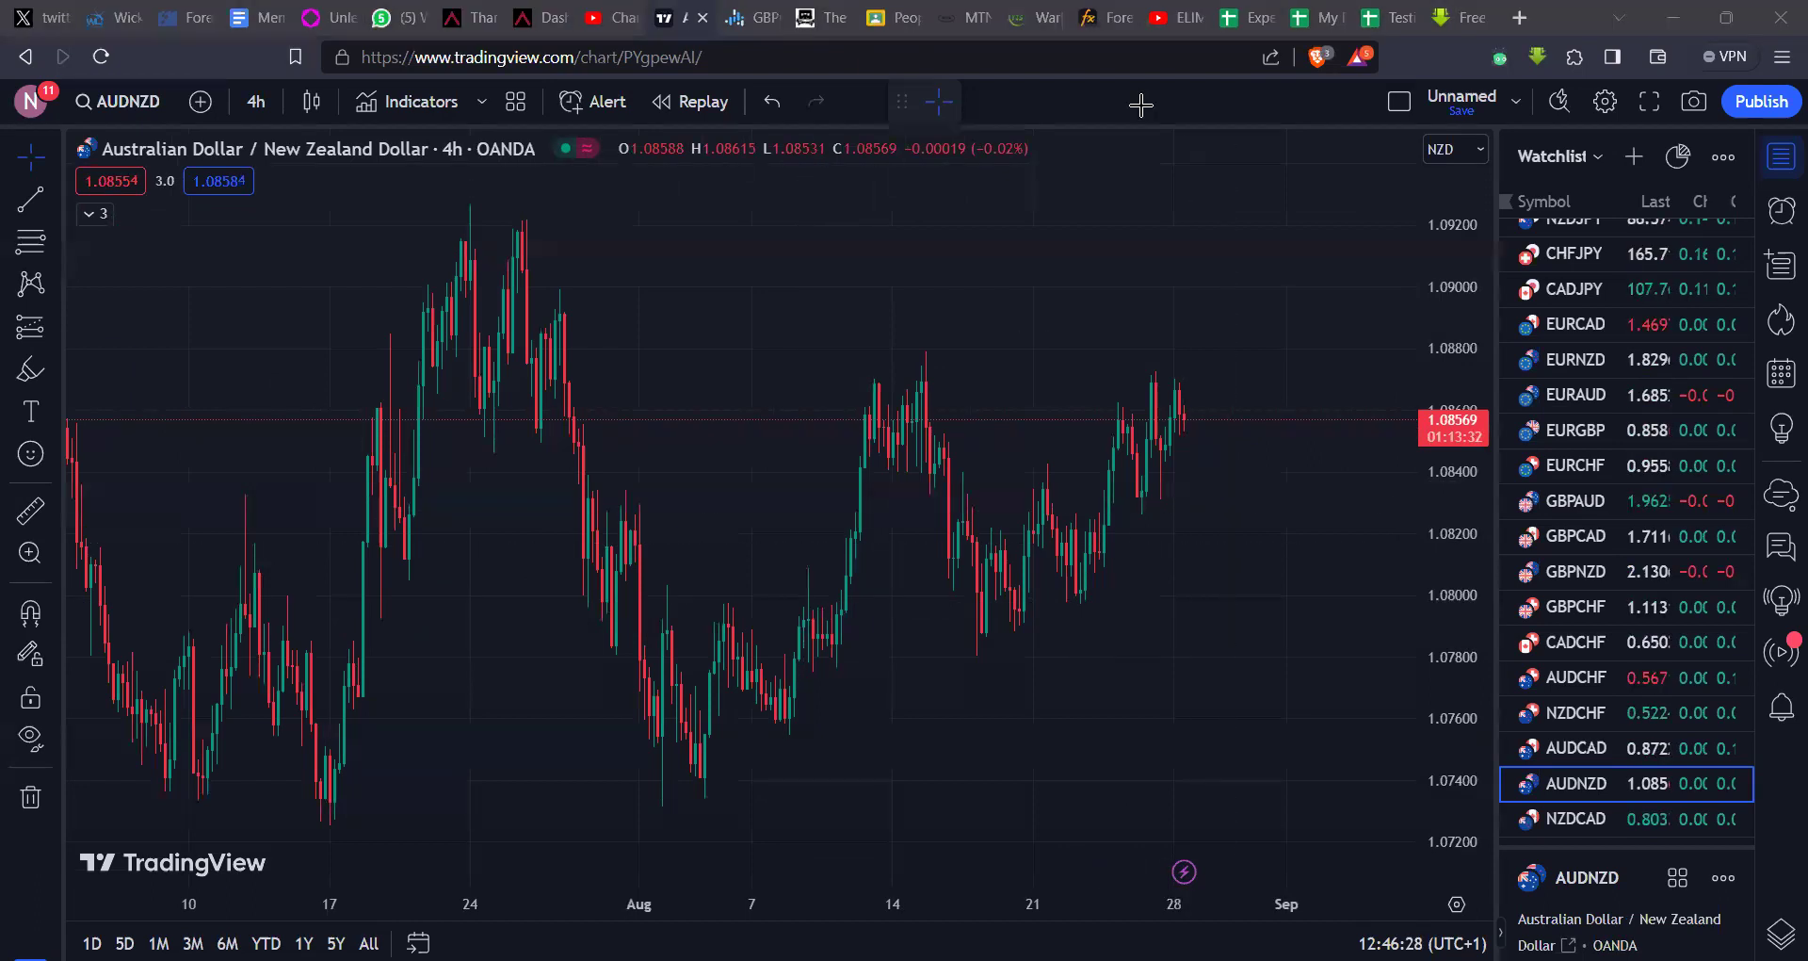
pyautogui.scroll(2, 1091, 309)
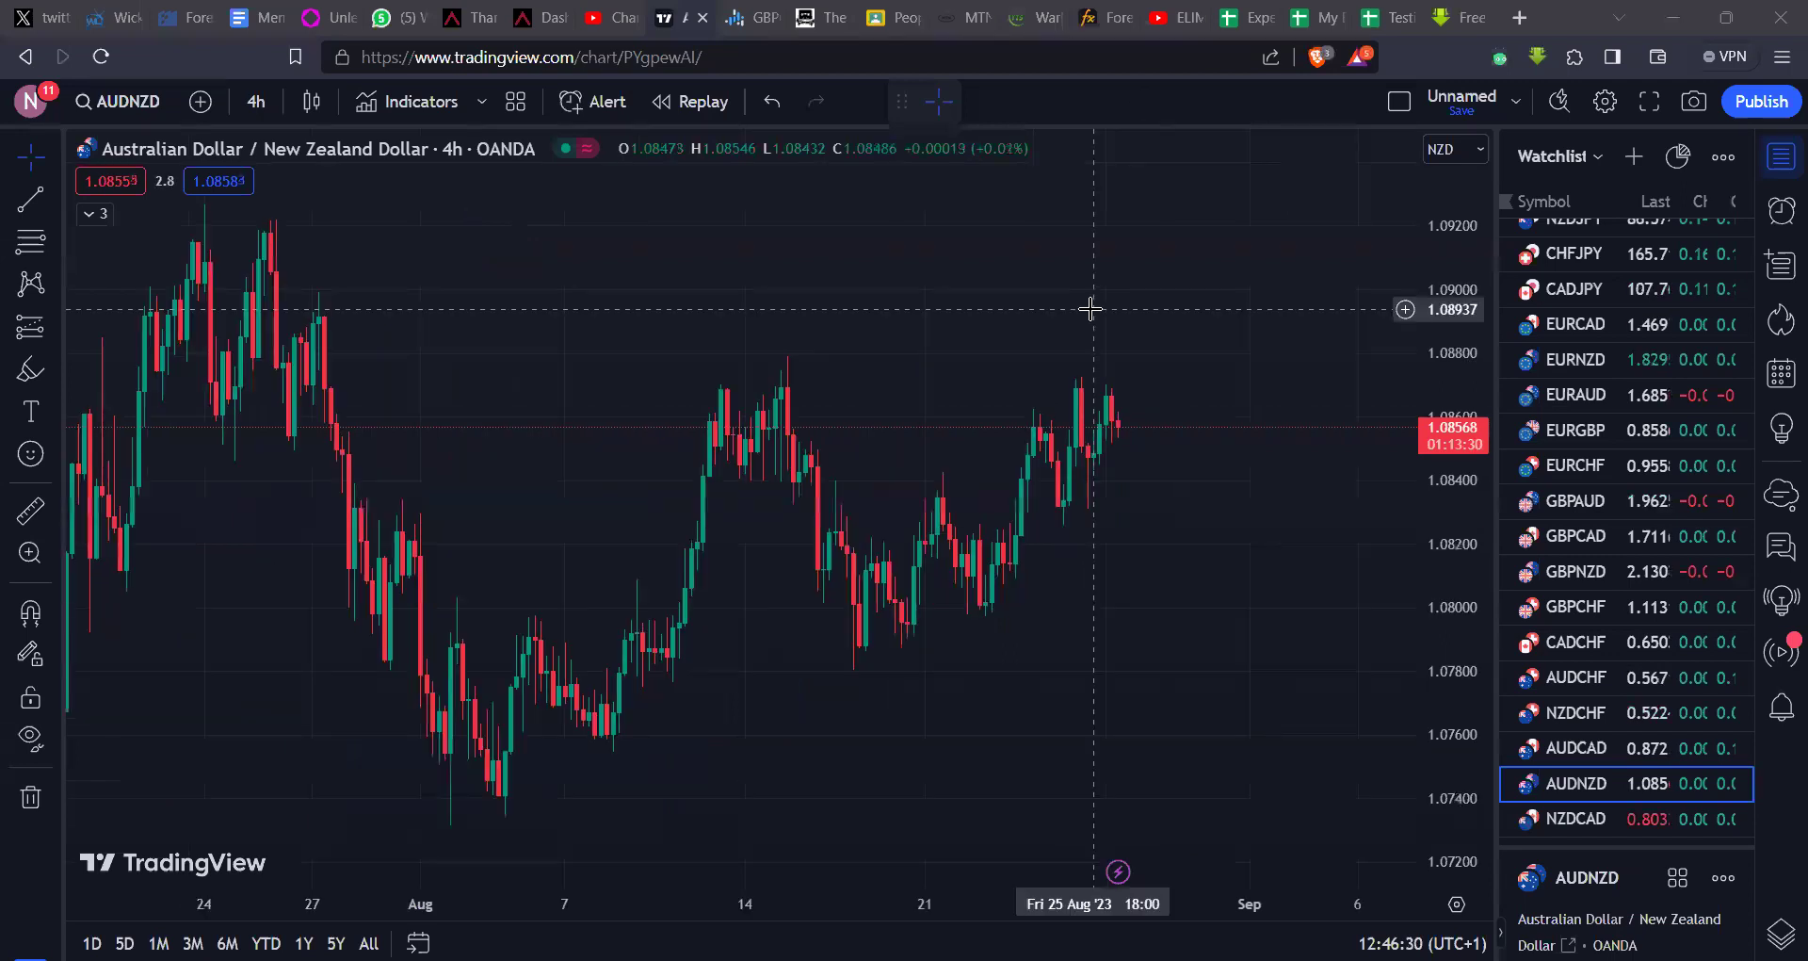
pyautogui.scroll(2, 1091, 309)
pyautogui.scroll(-3, 1090, 309)
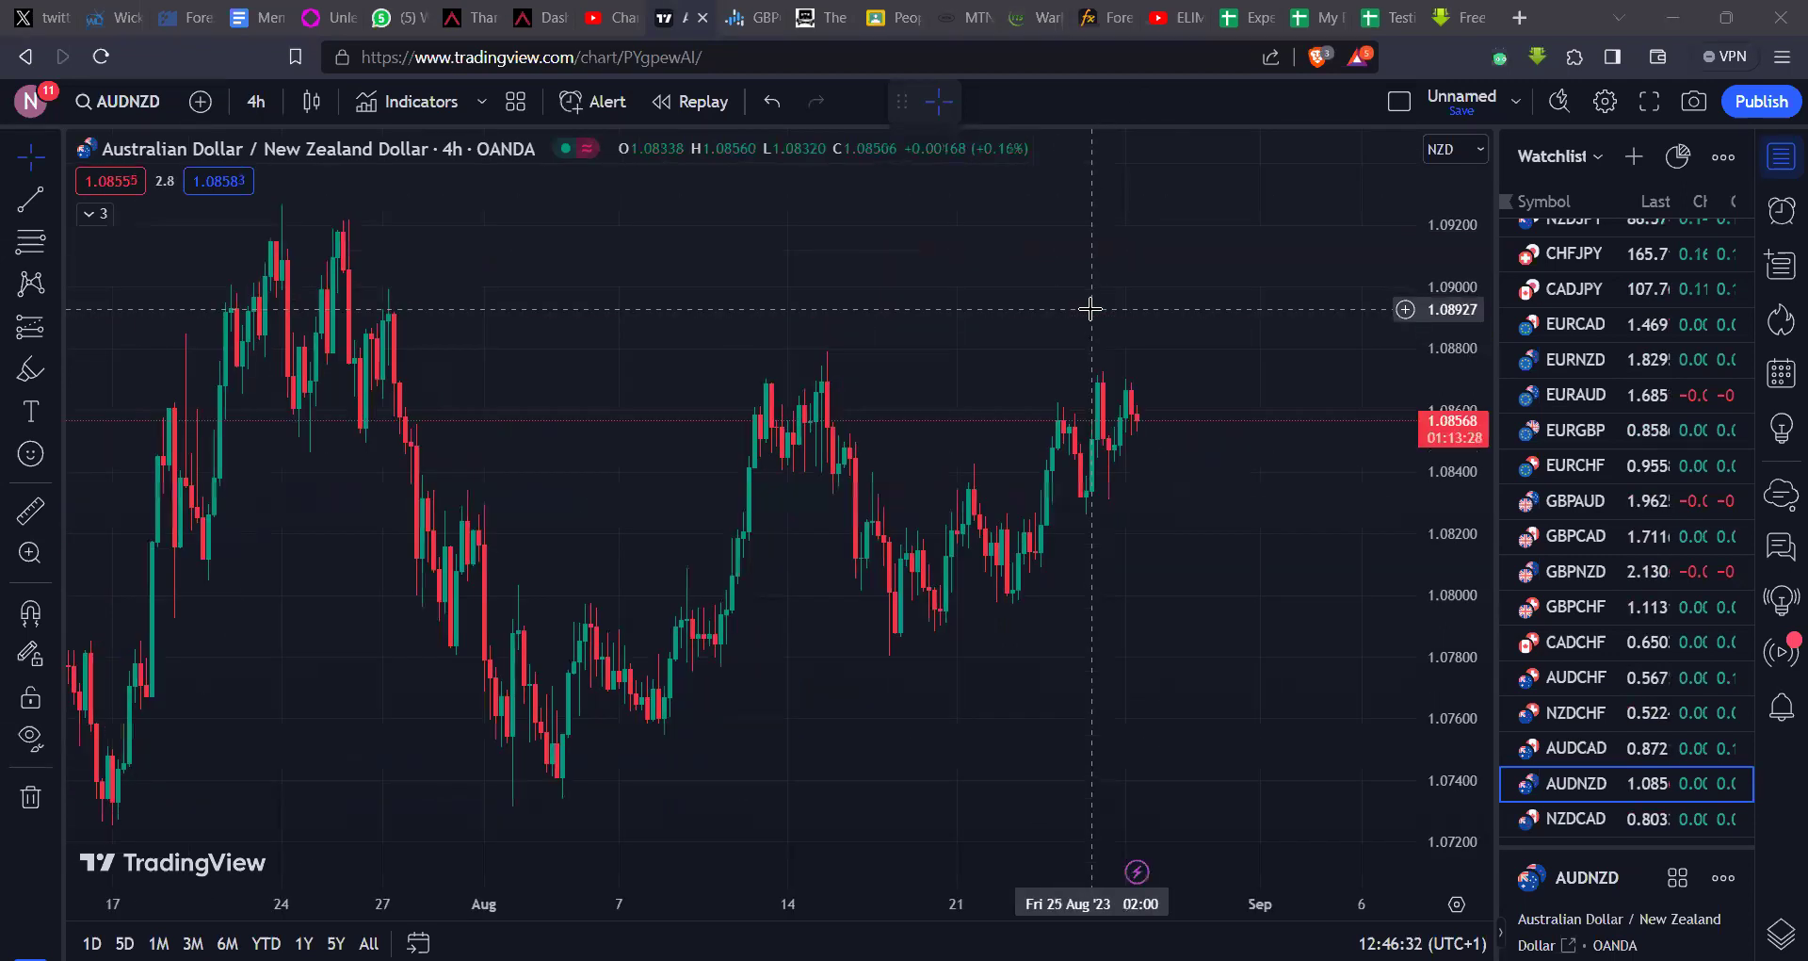